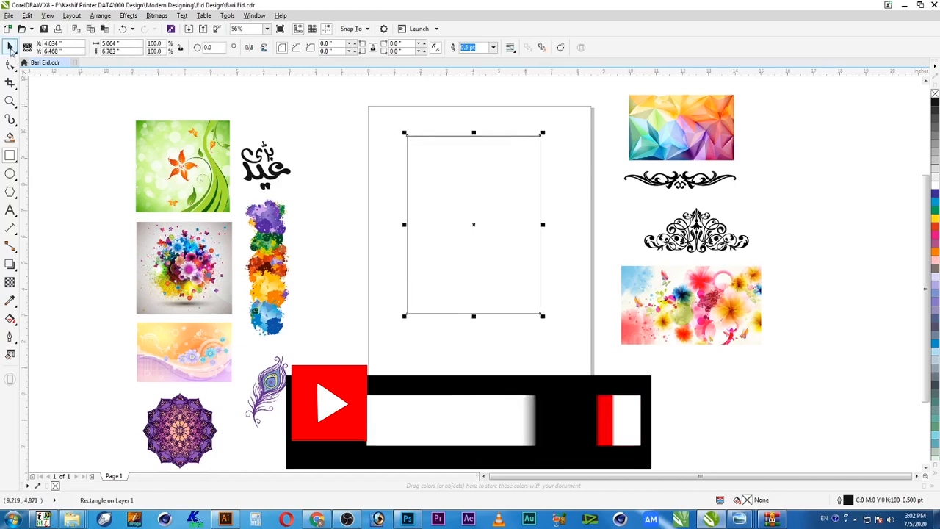
Draw a freehand line from outside the rectangle's upper-left corner diagonally inward, continuing vertically down past its bottom edge.
{"action": "key", "text": "Escape"}
{"action": "key", "text": "z"}
{"action": "left_click_drag", "start_coordinate": [559, 118], "coordinate": [391, 332]}
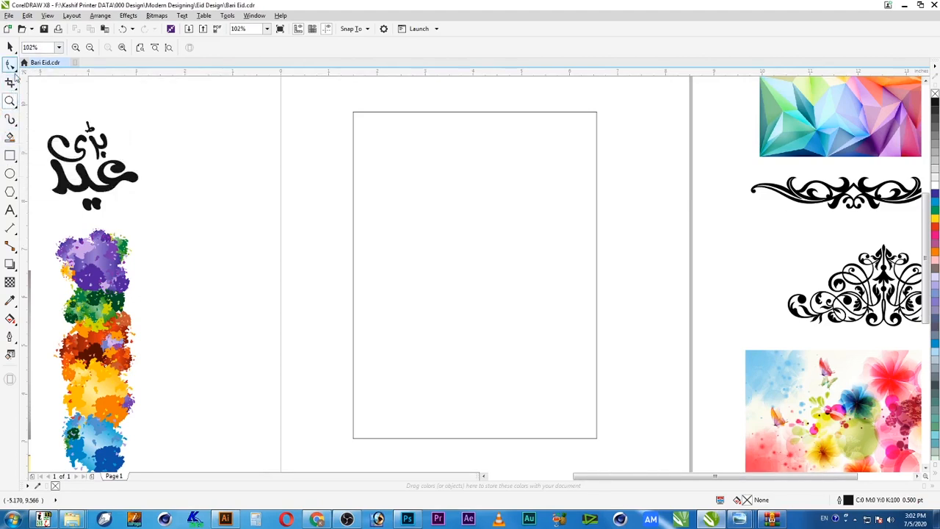
{"action": "left_click", "coordinate": [11, 119]}
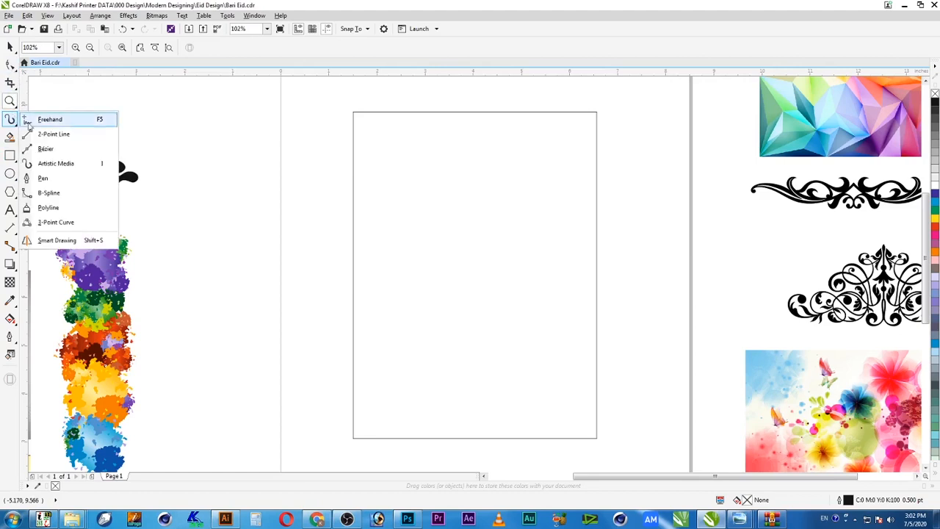
{"action": "left_click", "coordinate": [44, 118]}
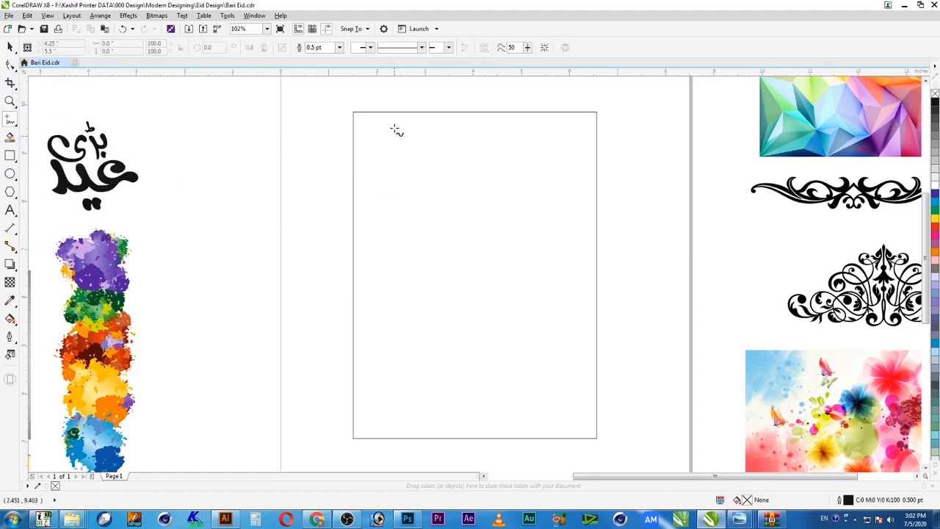
{"action": "left_click", "coordinate": [348, 105]}
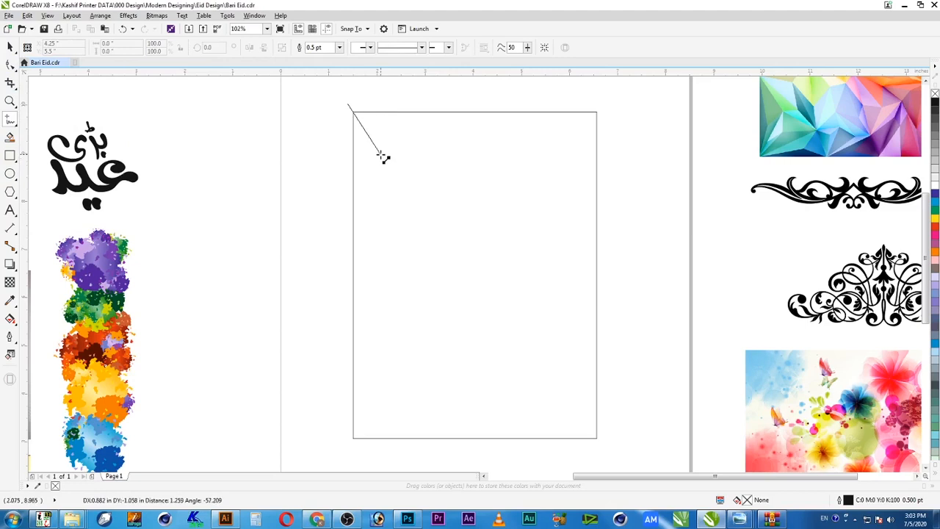
{"action": "left_click", "coordinate": [380, 152]}
{"action": "left_click", "coordinate": [381, 152]}
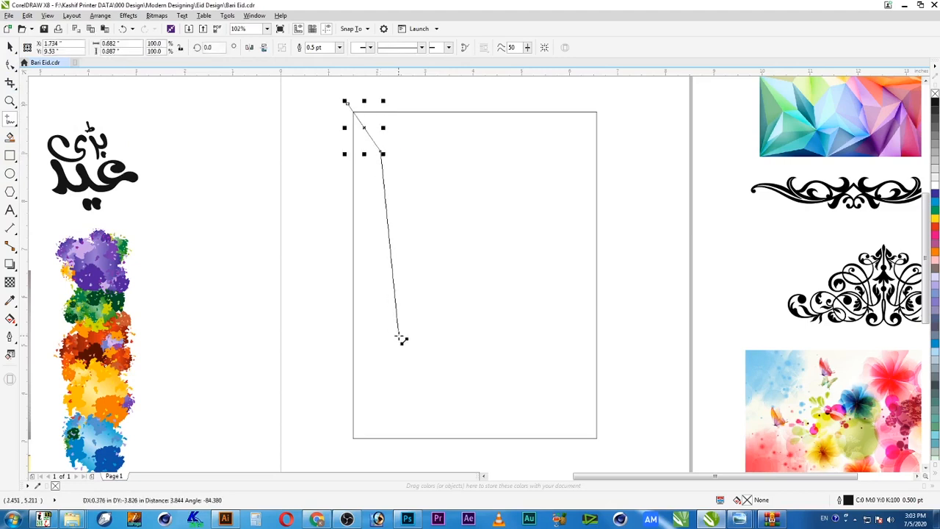
{"action": "left_click", "coordinate": [381, 448]}
Round the line's bend by adding nodes on both sides of the corner and removing the corner node.
{"action": "left_click", "coordinate": [10, 64]}
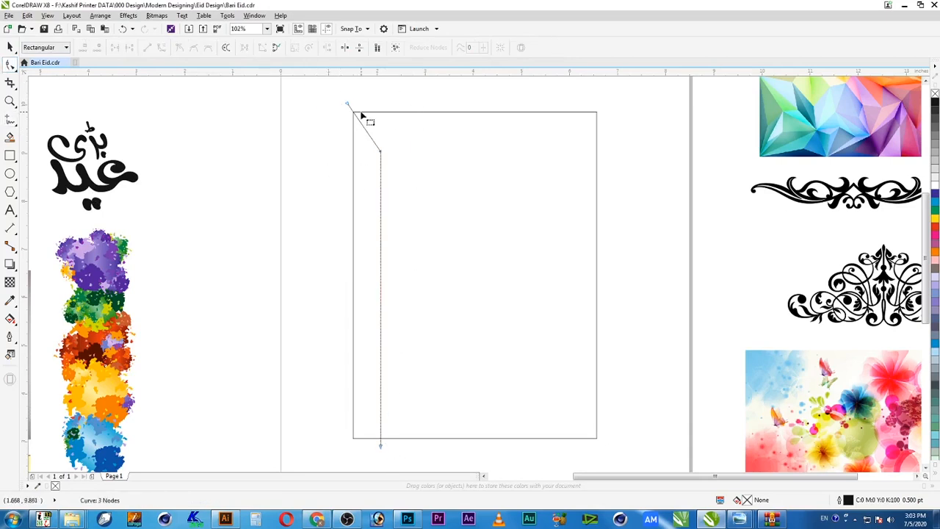
{"action": "double_click", "coordinate": [381, 178]}
{"action": "double_click", "coordinate": [362, 125]}
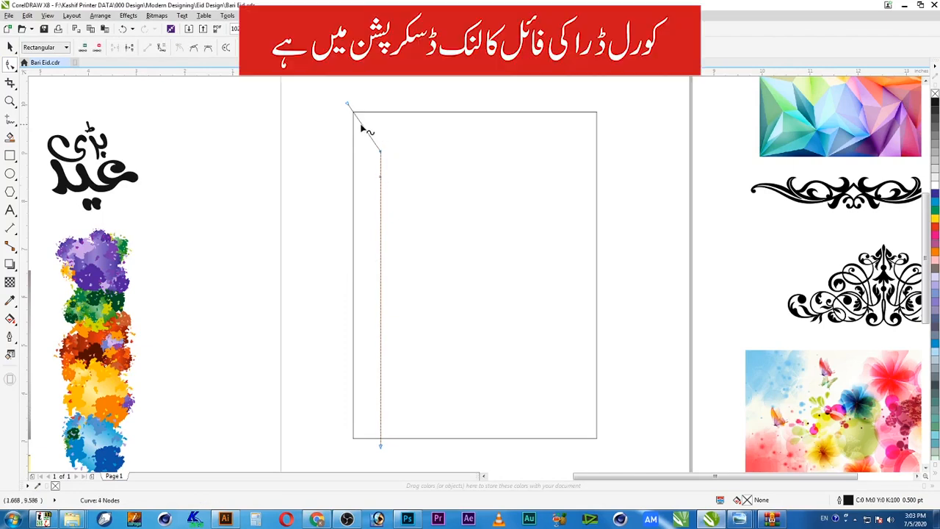
{"action": "key", "text": "Delete"}
{"action": "key", "text": "ctrl+z"}
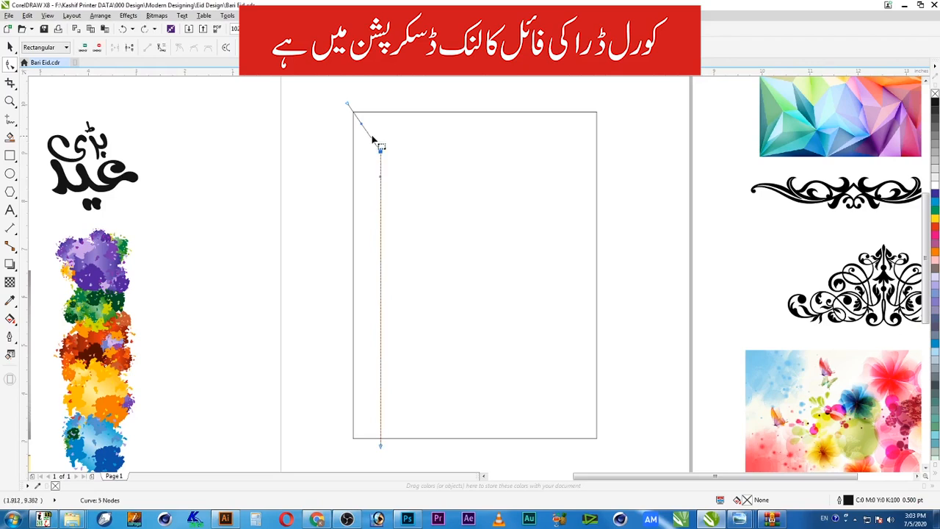
{"action": "double_click", "coordinate": [369, 138]}
{"action": "left_click_drag", "start_coordinate": [399, 126], "coordinate": [361, 167]}
Set the line's outline width to 0.25 inches.
{"action": "key", "text": "space"}
{"action": "left_click_drag", "start_coordinate": [303, 95], "coordinate": [441, 272]}
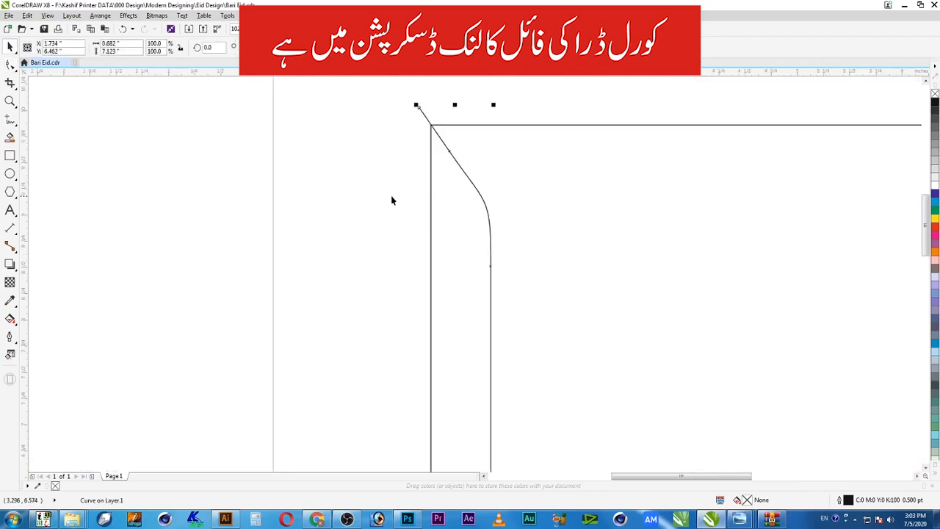
{"action": "scroll", "coordinate": [403, 202], "scroll_direction": "down", "scroll_amount": 1}
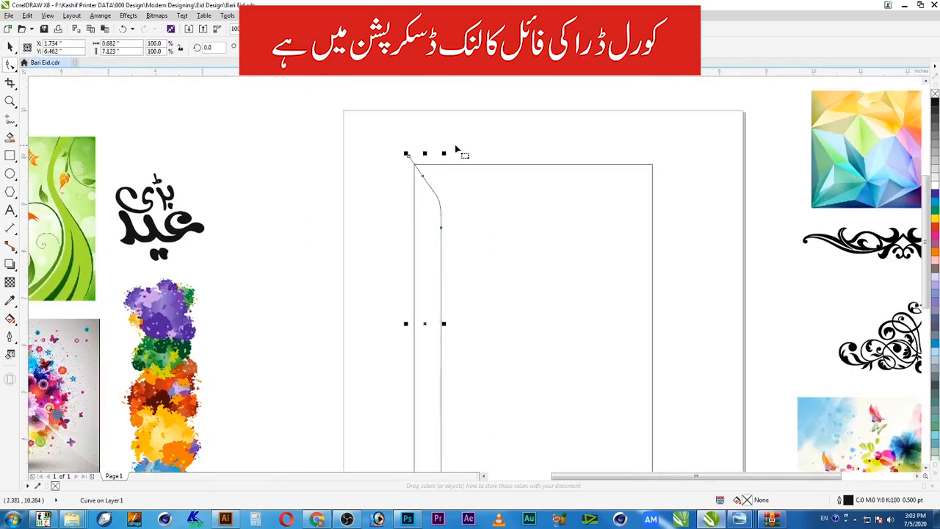
{"action": "scroll", "coordinate": [451, 153], "scroll_direction": "down", "scroll_amount": 2}
{"action": "left_click_drag", "start_coordinate": [406, 136], "coordinate": [588, 345]}
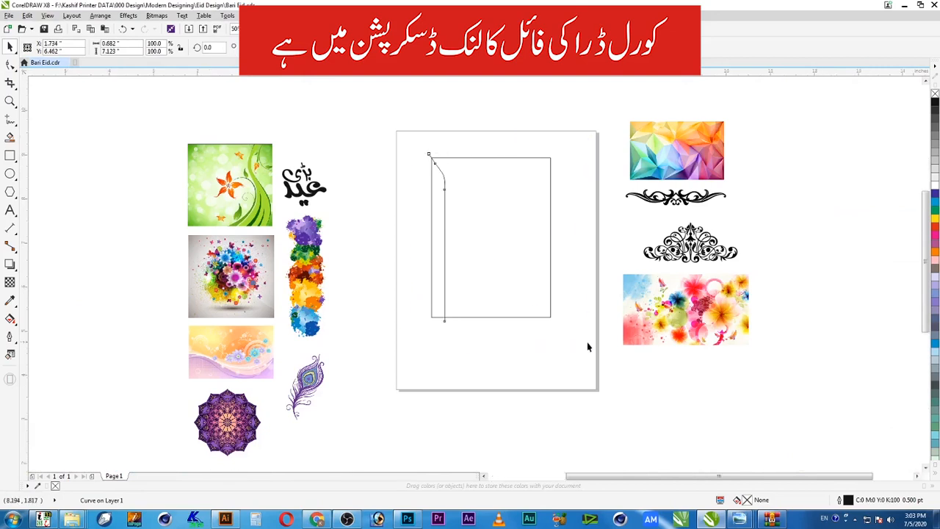
{"action": "key", "text": "F12"}
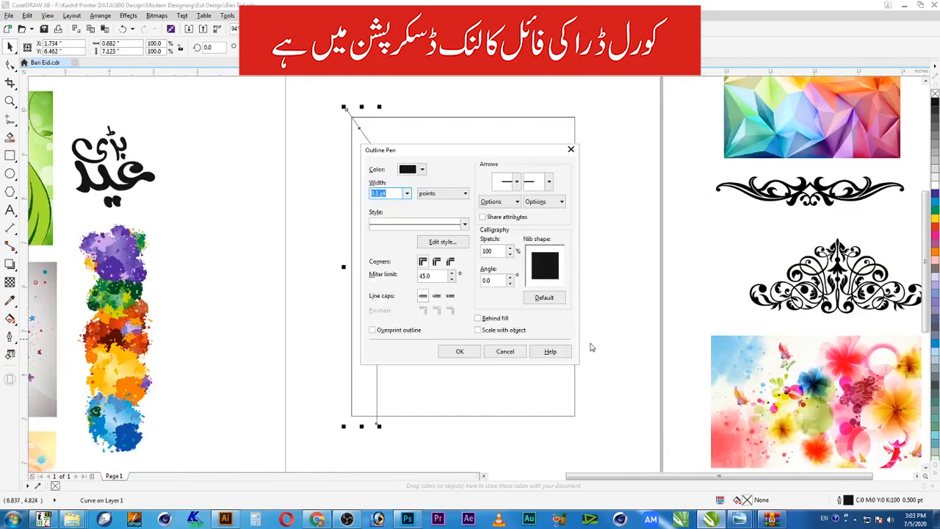
{"action": "left_click", "coordinate": [441, 193]}
{"action": "left_click", "coordinate": [430, 205]}
{"action": "type", "text": "0.25"}
{"action": "key", "text": "Return"}
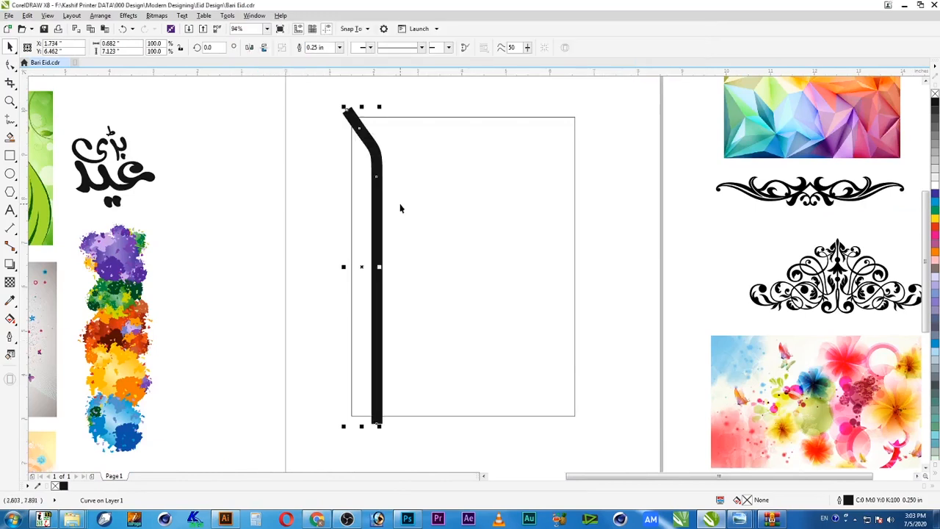
Set the line's outline width to 0.15 inches.
{"action": "key", "text": "F12"}
{"action": "key", "text": "Tab"}
{"action": "key", "text": "shift+Tab"}
{"action": "type", "text": ".15"}
{"action": "key", "text": "Return"}
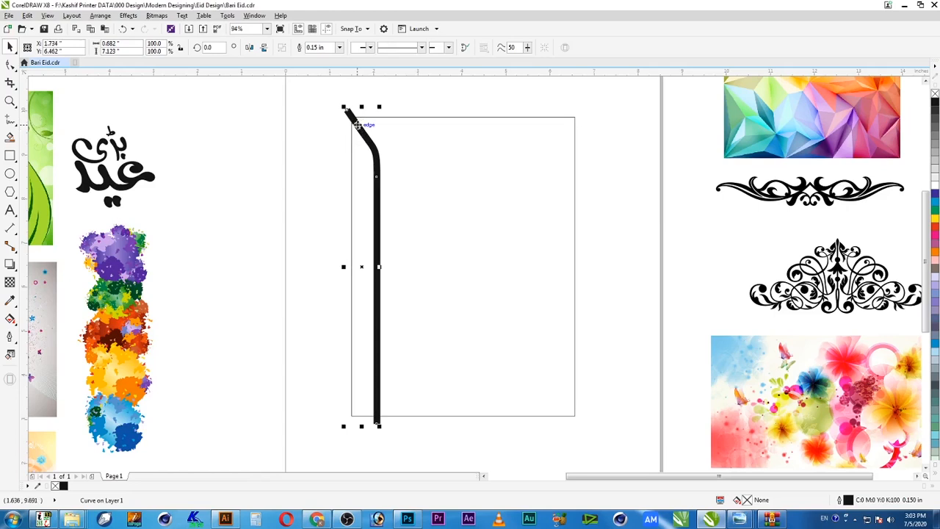
Convert the thick outline to an object and fill it with red.
{"action": "key", "text": "ctrl+shift+q"}
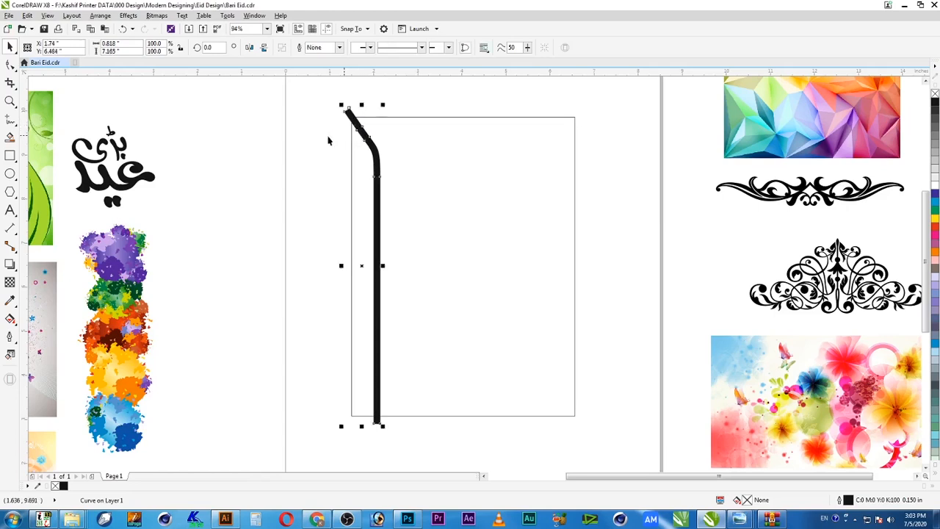
{"action": "left_click", "coordinate": [327, 138]}
{"action": "left_click_drag", "start_coordinate": [350, 113], "coordinate": [280, 132]}
{"action": "key", "text": "ctrl+z"}
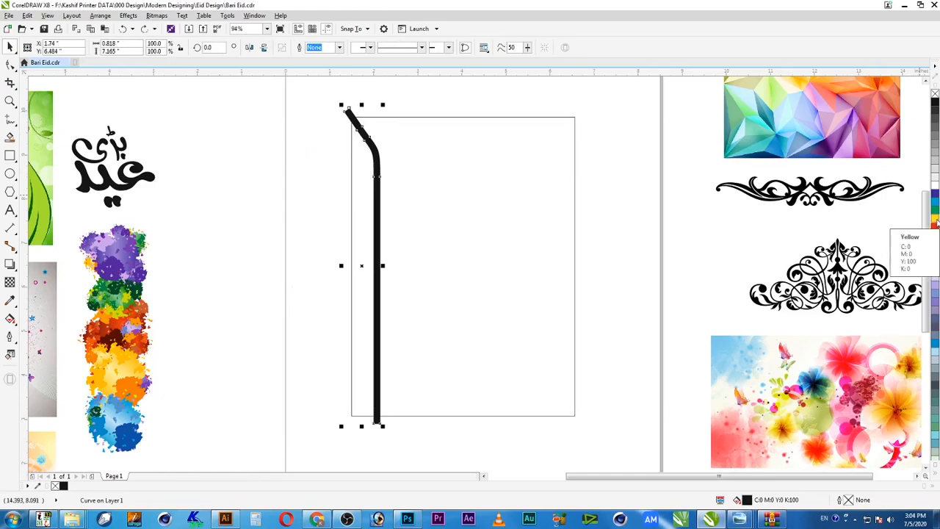
{"action": "left_click", "coordinate": [936, 223]}
{"action": "left_click", "coordinate": [934, 232]}
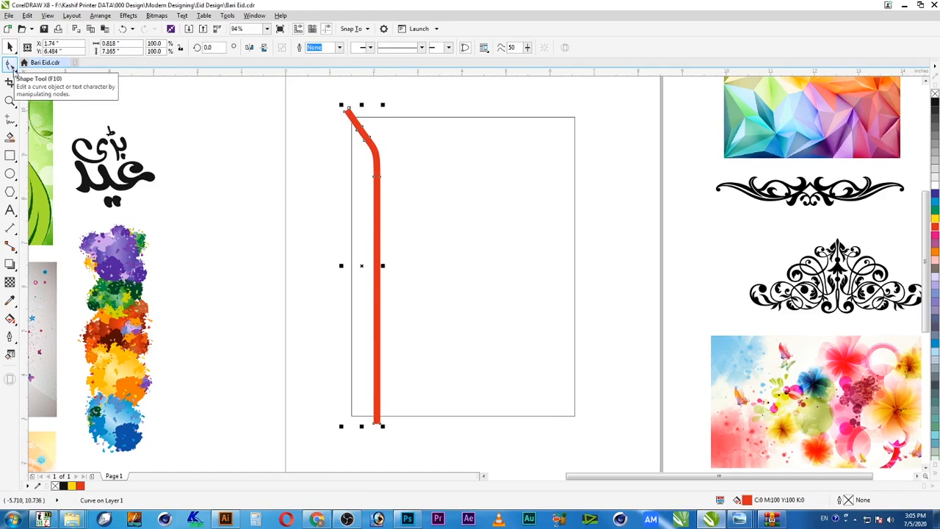
Align the red strip's lower end with the rectangle's bottom edge and overlay a horizontally mirrored copy on its stem.
{"action": "left_click_drag", "start_coordinate": [376, 220], "coordinate": [372, 219]}
{"action": "left_click", "coordinate": [280, 325]}
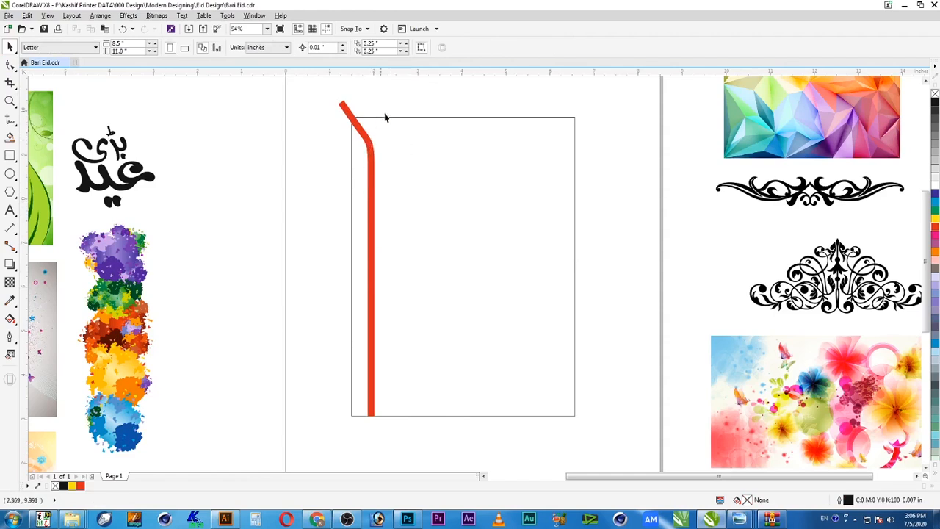
{"action": "left_click", "coordinate": [370, 197]}
{"action": "left_click_drag", "start_coordinate": [337, 259], "coordinate": [400, 261]}
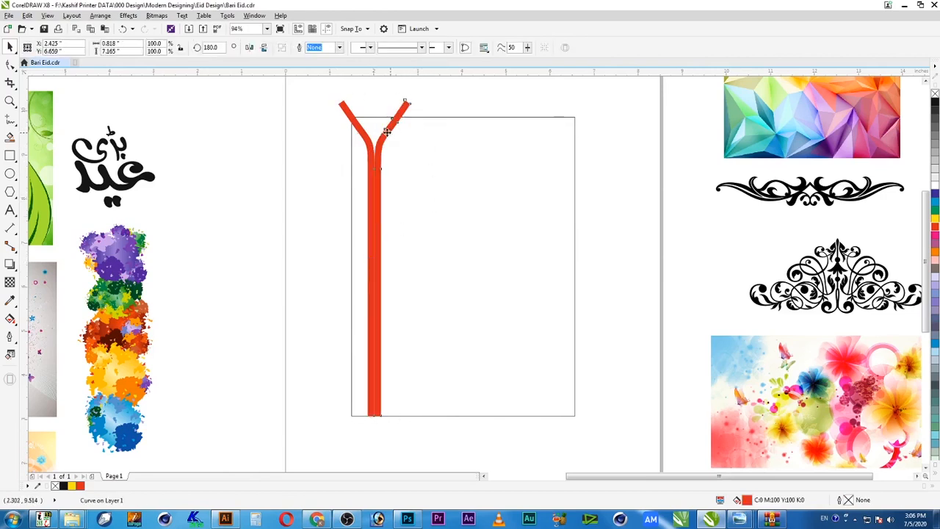
{"action": "left_click_drag", "start_coordinate": [386, 131], "coordinate": [377, 131]}
Draw a rectangle about 1.57 × 1.04 inches across the overlapping stems just below the fork.
{"action": "mouse_move", "coordinate": [279, 97]}
{"action": "left_mouse_down"}
{"action": "mouse_move", "coordinate": [467, 196]}
{"action": "mouse_move", "coordinate": [501, 196]}
{"action": "mouse_move", "coordinate": [538, 143]}
{"action": "mouse_move", "coordinate": [499, 163]}
{"action": "left_mouse_up"}
{"action": "scroll", "coordinate": [516, 197], "scroll_direction": "down", "scroll_amount": 2}
{"action": "scroll", "coordinate": [576, 179], "scroll_direction": "down", "scroll_amount": 2}
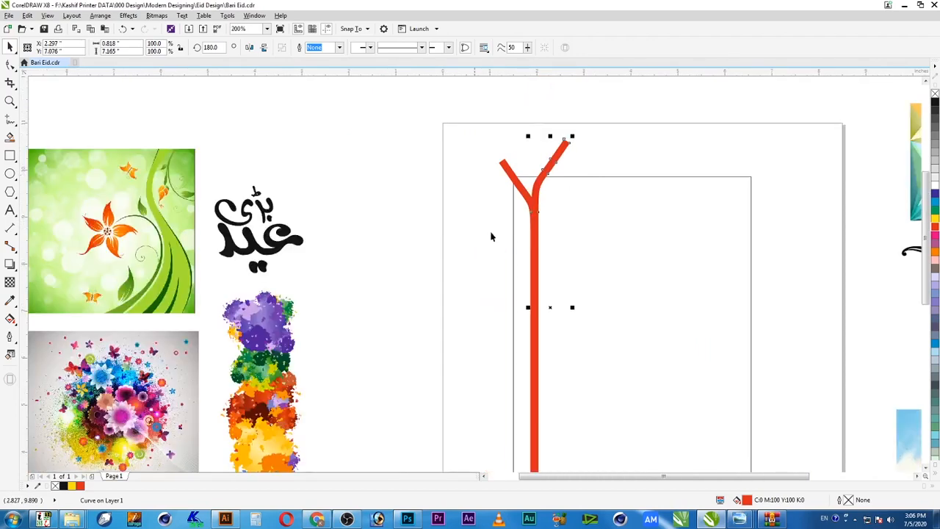
{"action": "scroll", "coordinate": [632, 220], "scroll_direction": "up", "scroll_amount": 2}
{"action": "left_click", "coordinate": [10, 155]}
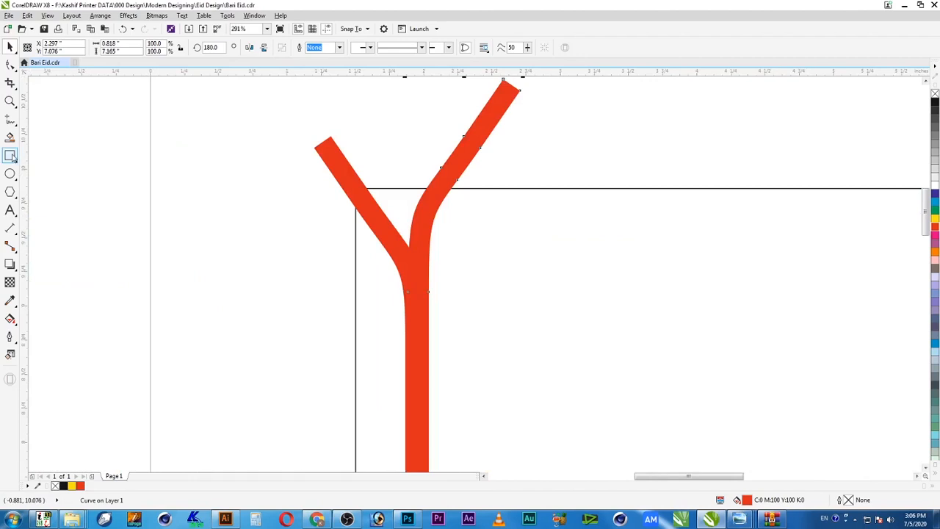
{"action": "left_click_drag", "start_coordinate": [272, 250], "coordinate": [489, 395]}
{"action": "left_click_drag", "start_coordinate": [451, 288], "coordinate": [458, 310]}
{"action": "scroll", "coordinate": [509, 278], "scroll_direction": "down", "scroll_amount": 2}
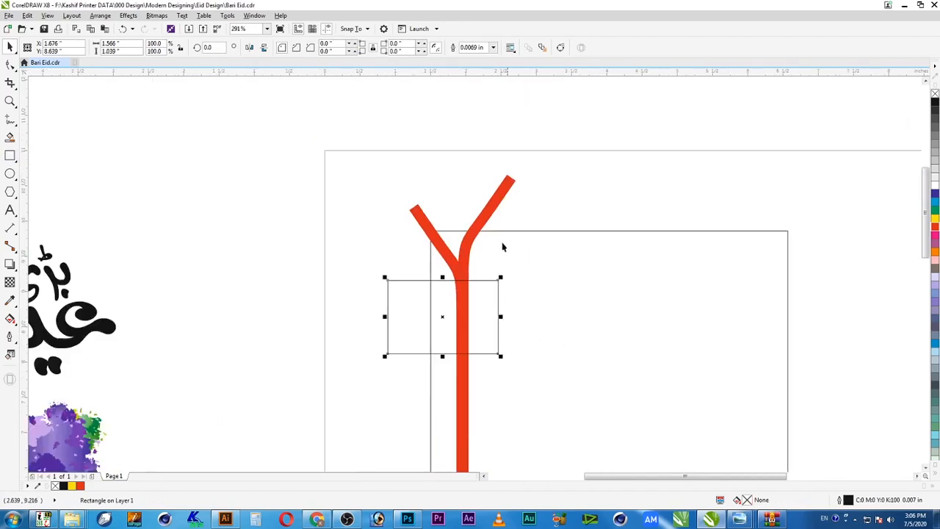
Trim the mirrored strip with the small rectangle, and delete that rectangle.
{"action": "left_click", "coordinate": [485, 219], "text": "shift"}
{"action": "left_click", "coordinate": [316, 49]}
{"action": "left_click", "coordinate": [408, 327]}
{"action": "key", "text": "Delete"}
Fill the mirrored strip with blue and shift it left so its upper piece sits over the red stem.
{"action": "left_click", "coordinate": [498, 209]}
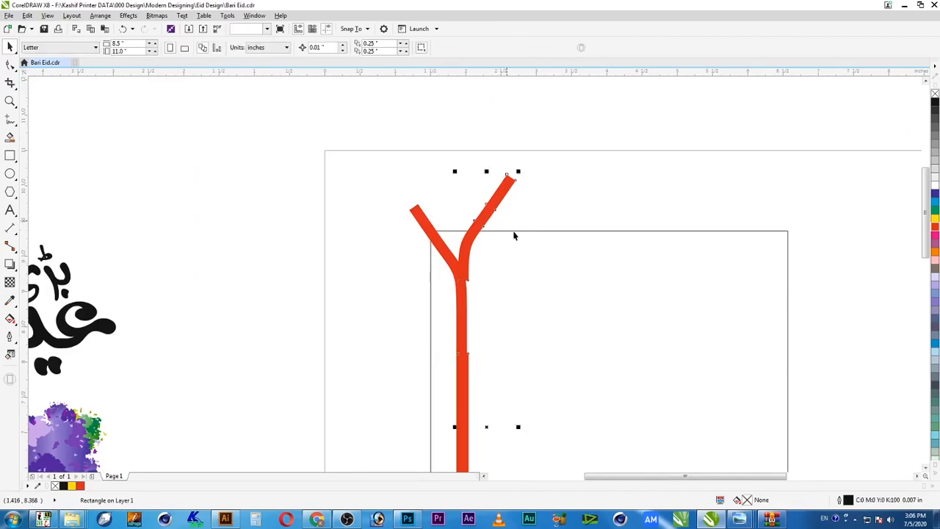
{"action": "left_click", "coordinate": [936, 194]}
{"action": "scroll", "coordinate": [549, 269], "scroll_direction": "down", "scroll_amount": 1}
{"action": "left_click_drag", "start_coordinate": [432, 282], "coordinate": [545, 343]}
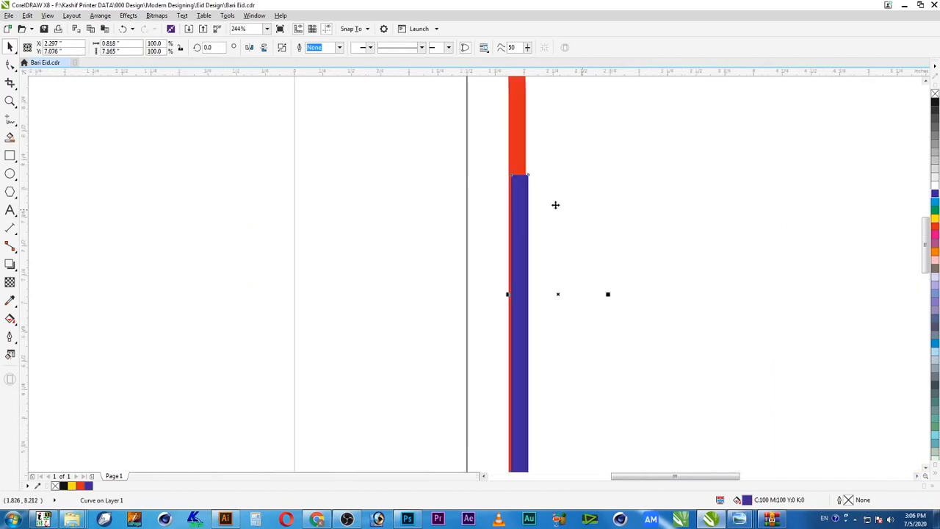
{"action": "scroll", "coordinate": [461, 167], "scroll_direction": "down", "scroll_amount": 1}
{"action": "left_click_drag", "start_coordinate": [449, 147], "coordinate": [546, 91]}
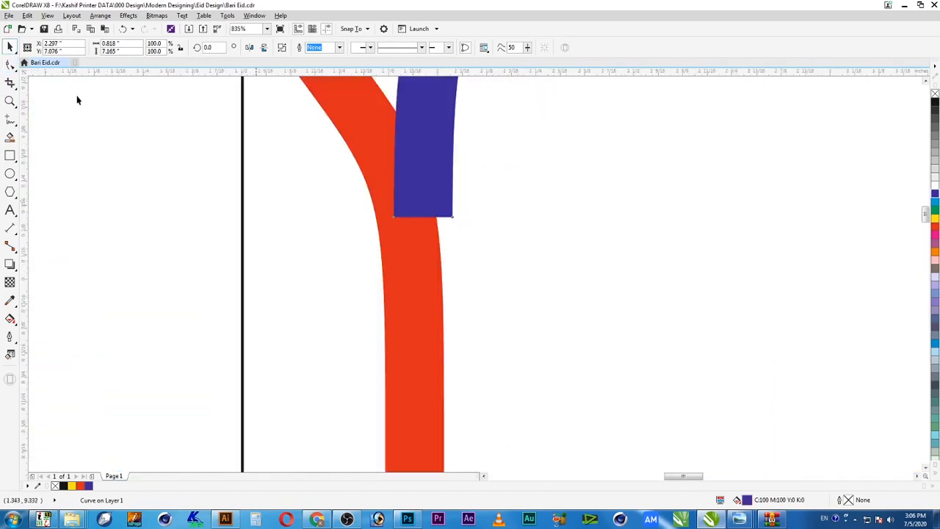
{"action": "left_click_drag", "start_coordinate": [418, 190], "coordinate": [400, 189]}
{"action": "left_click", "coordinate": [472, 264]}
{"action": "scroll", "coordinate": [472, 265], "scroll_direction": "down", "scroll_amount": 3}
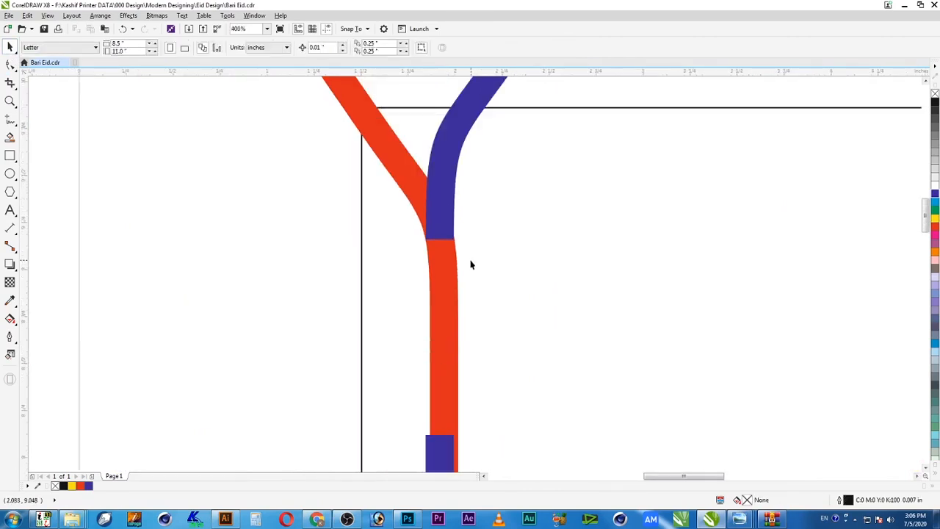
{"action": "scroll", "coordinate": [424, 246], "scroll_direction": "down", "scroll_amount": 1}
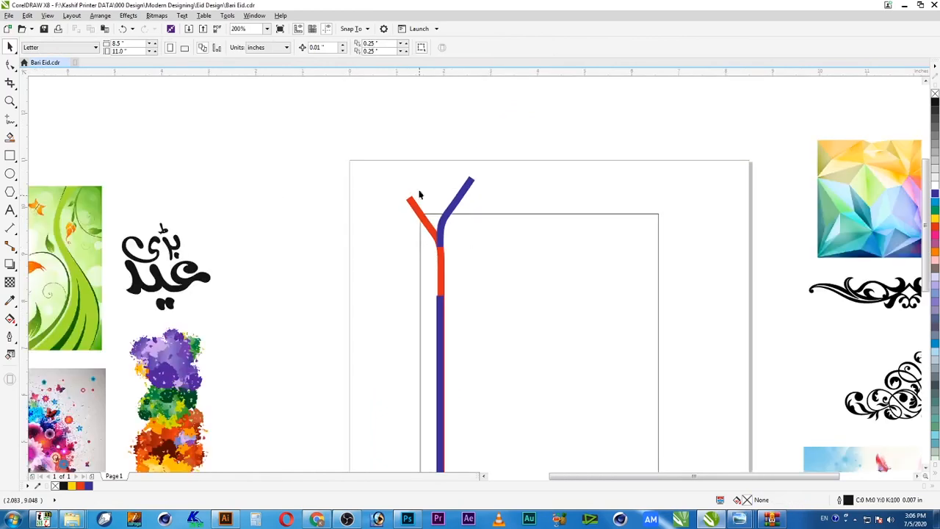
Scale the blue strip down to about 65.6% and move it so its upper piece branches off the red stem.
{"action": "left_click", "coordinate": [464, 194]}
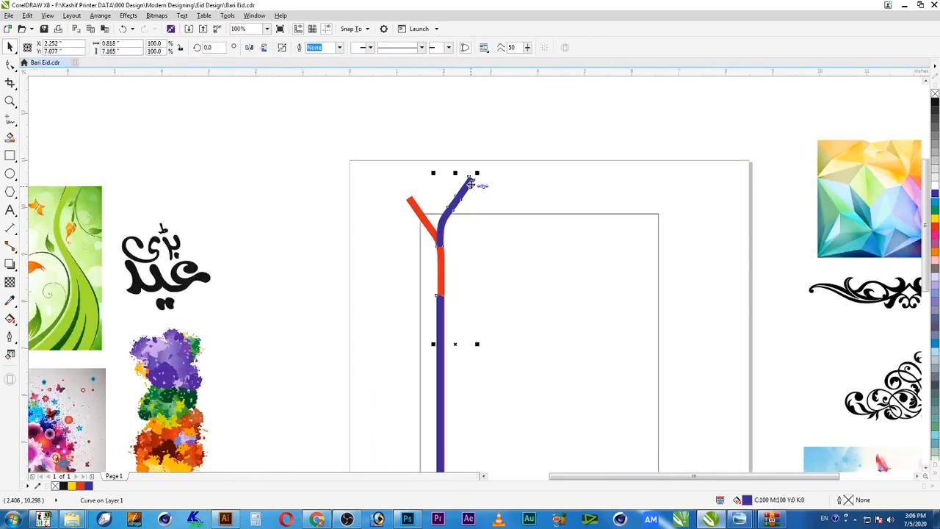
{"action": "left_click_drag", "start_coordinate": [475, 178], "coordinate": [471, 231]}
{"action": "key", "text": "F2"}
{"action": "left_click_drag", "start_coordinate": [370, 181], "coordinate": [532, 299]}
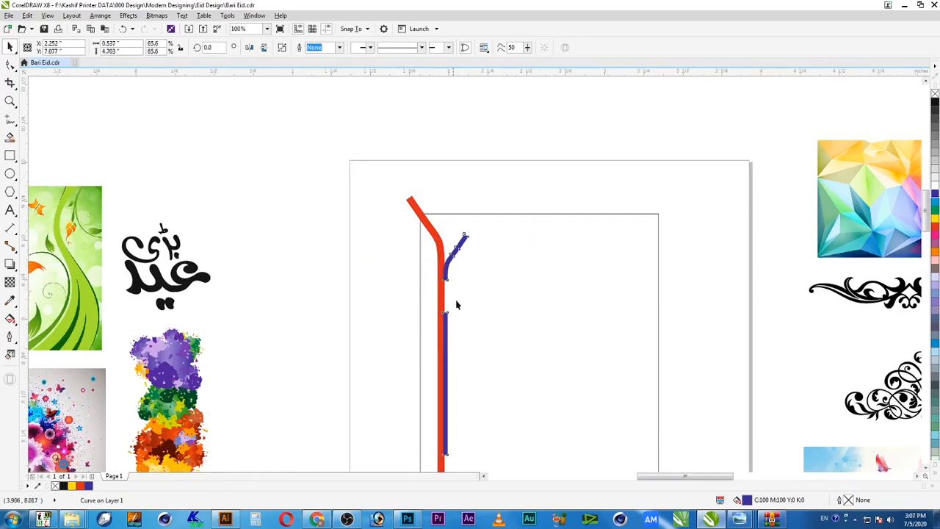
{"action": "left_click_drag", "start_coordinate": [477, 325], "coordinate": [464, 212]}
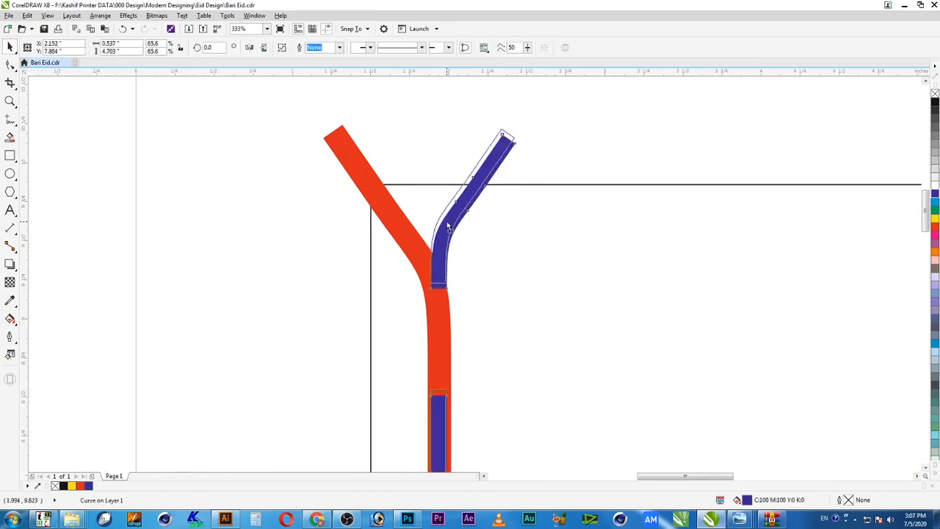
Delete the nodes of the blue strip's detached lower piece, leaving only the short branch at the fork.
{"action": "scroll", "coordinate": [514, 319], "scroll_direction": "down", "scroll_amount": 2}
{"action": "scroll", "coordinate": [497, 314], "scroll_direction": "down", "scroll_amount": 1}
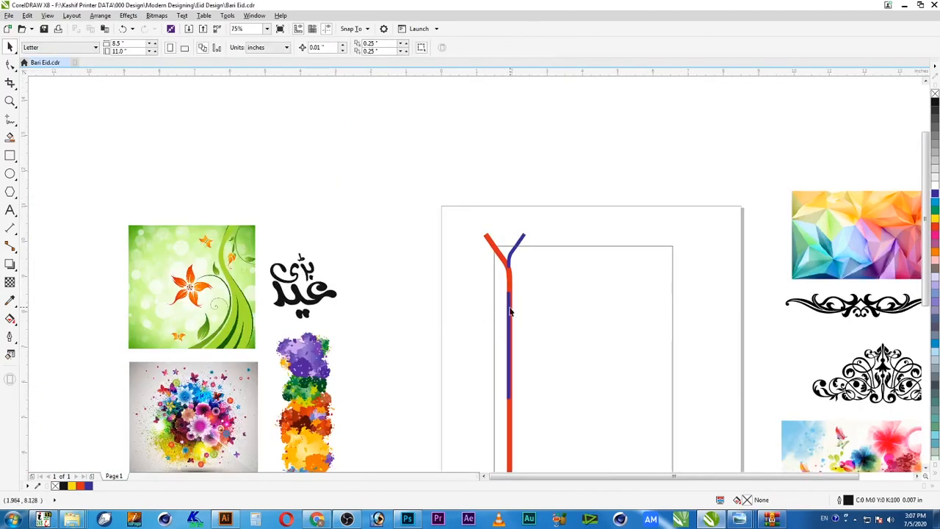
{"action": "left_click", "coordinate": [510, 311]}
{"action": "key", "text": "F2"}
{"action": "left_click_drag", "start_coordinate": [434, 271], "coordinate": [554, 439]}
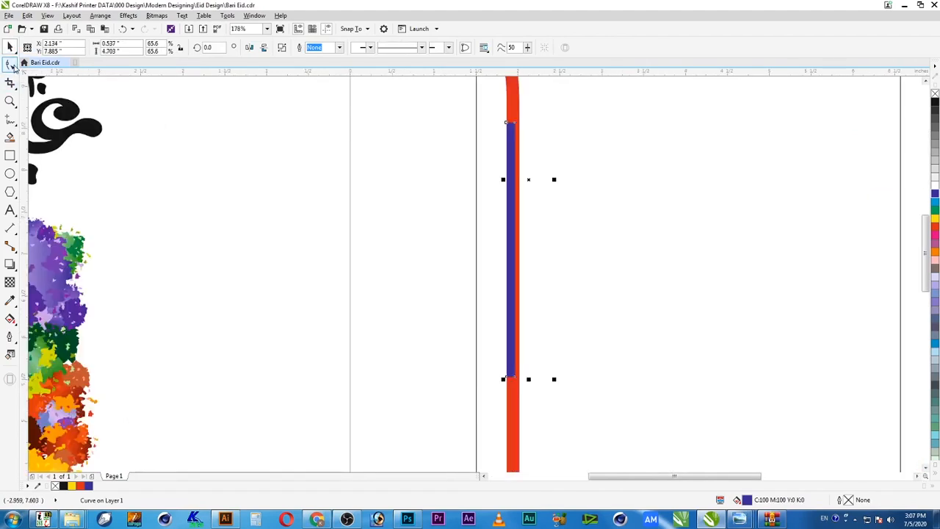
{"action": "left_click", "coordinate": [10, 65]}
{"action": "left_click_drag", "start_coordinate": [413, 106], "coordinate": [589, 403]}
{"action": "key", "text": "Delete"}
{"action": "key", "text": "space"}
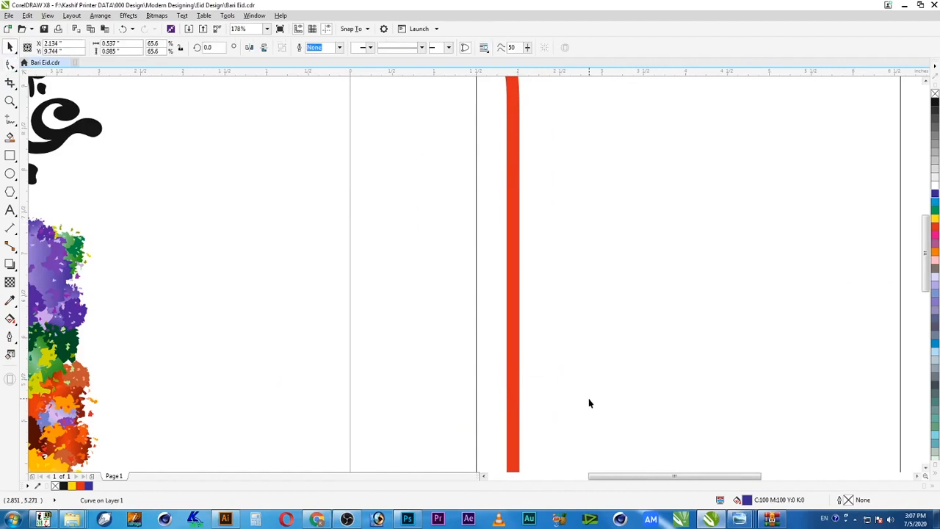
Draw a straight line about 2.9 inches long from the midpoint of the poster rectangle's upper edge down to the red stem.
{"action": "key", "text": "F4"}
{"action": "left_click_drag", "start_coordinate": [394, 109], "coordinate": [581, 325]}
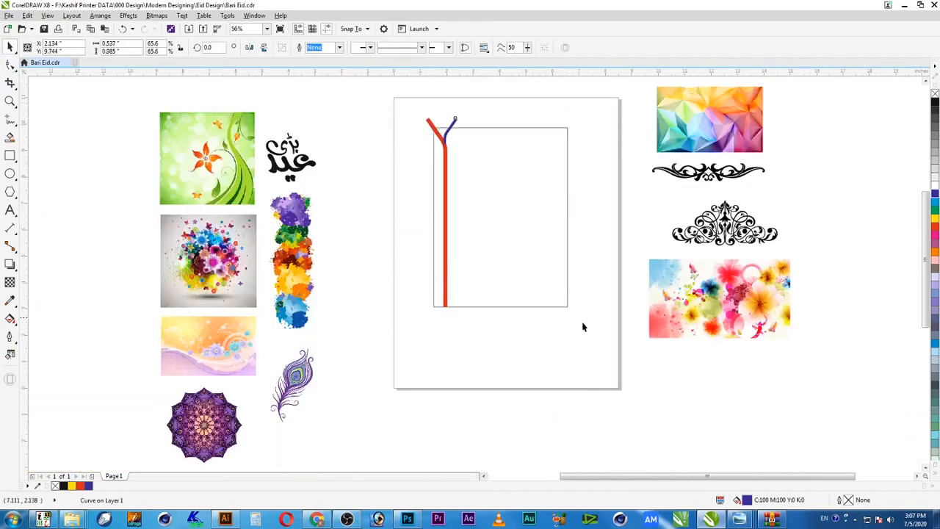
{"action": "left_click", "coordinate": [387, 119]}
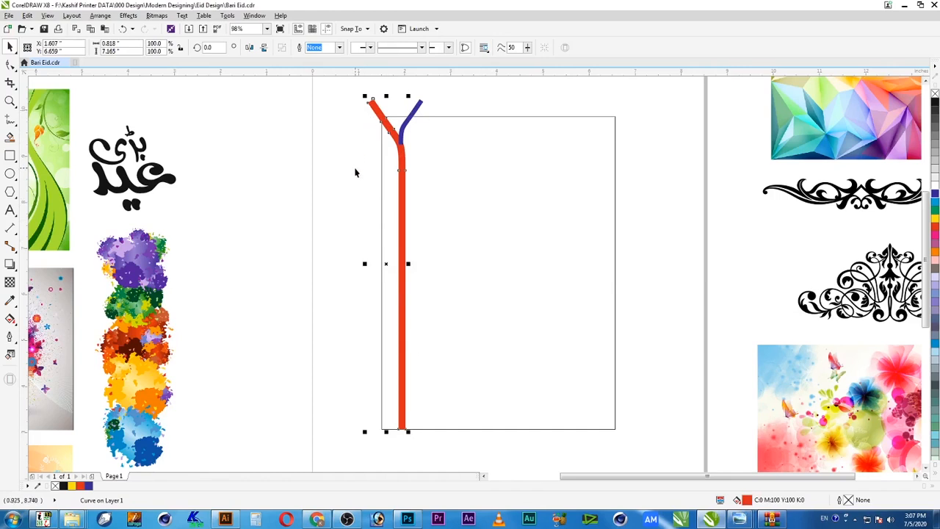
{"action": "left_click", "coordinate": [337, 199]}
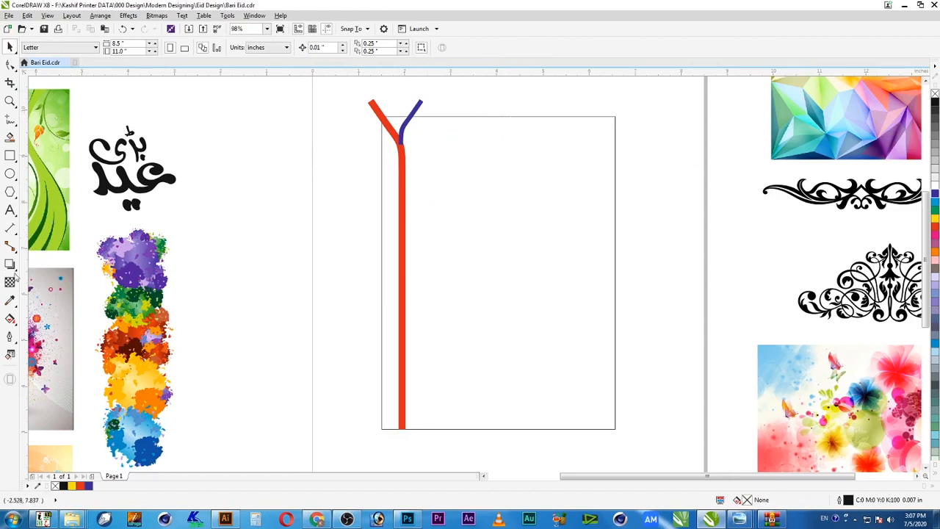
{"action": "left_click", "coordinate": [11, 118]}
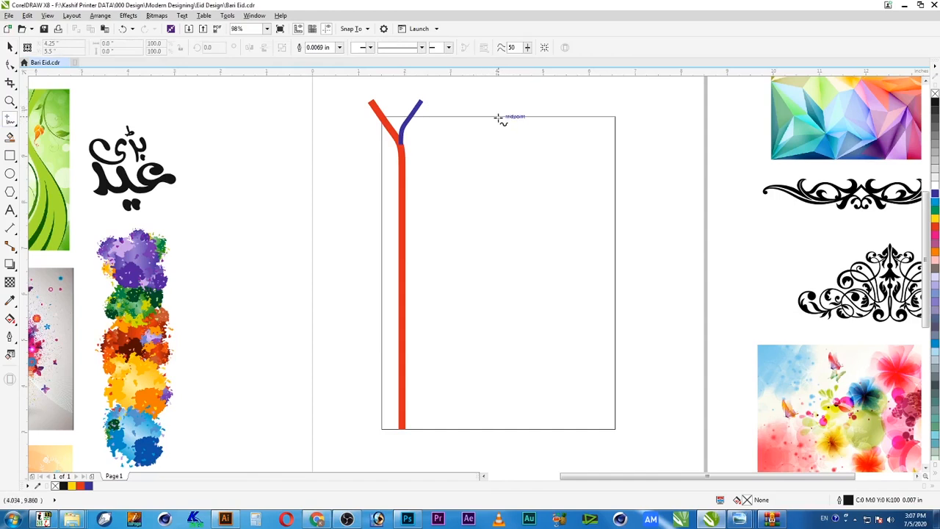
{"action": "left_click", "coordinate": [499, 118]}
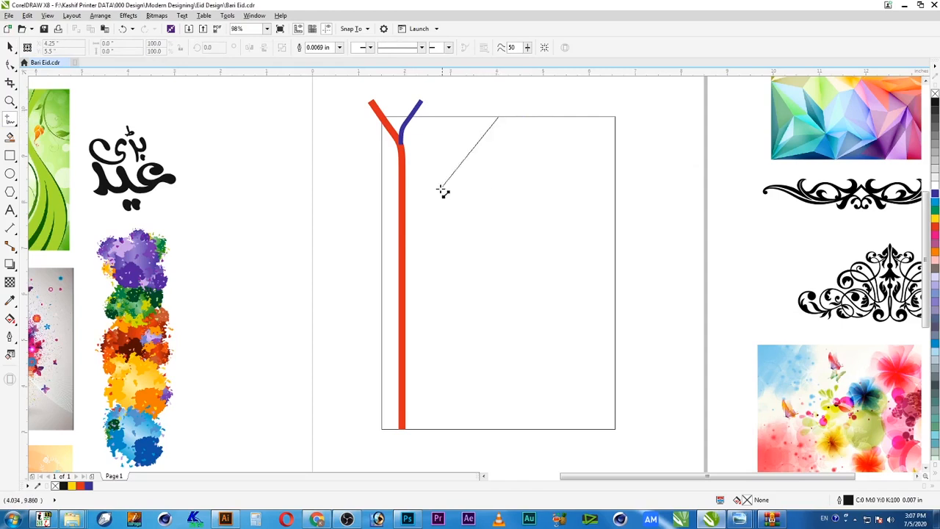
{"action": "left_click", "coordinate": [403, 207]}
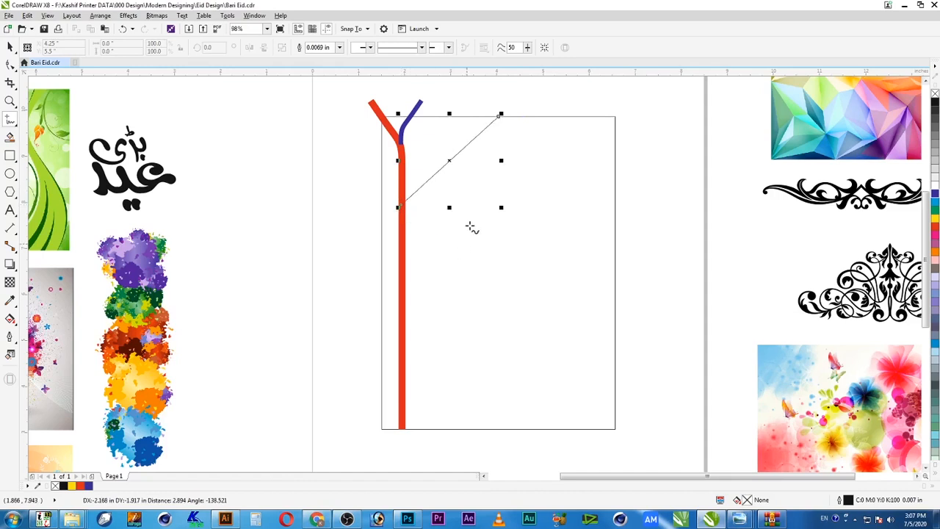
Convert the straight line to a curve and bow its middle toward the rectangle's upper-left corner.
{"action": "key", "text": "F10"}
{"action": "left_click", "coordinate": [452, 158]}
{"action": "left_click", "coordinate": [162, 47]}
{"action": "left_click_drag", "start_coordinate": [447, 162], "coordinate": [425, 163]}
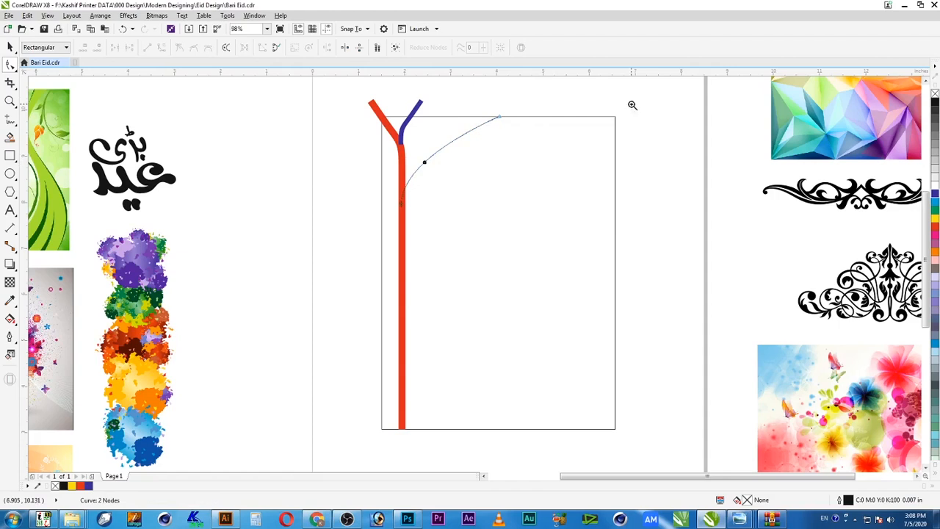
Lower the curve's bottom end along the red stem and adjust both handles to deepen the bend.
{"action": "left_click_drag", "start_coordinate": [632, 105], "coordinate": [289, 307]}
{"action": "left_click_drag", "start_coordinate": [361, 272], "coordinate": [361, 327]}
{"action": "left_click_drag", "start_coordinate": [361, 274], "coordinate": [388, 206]}
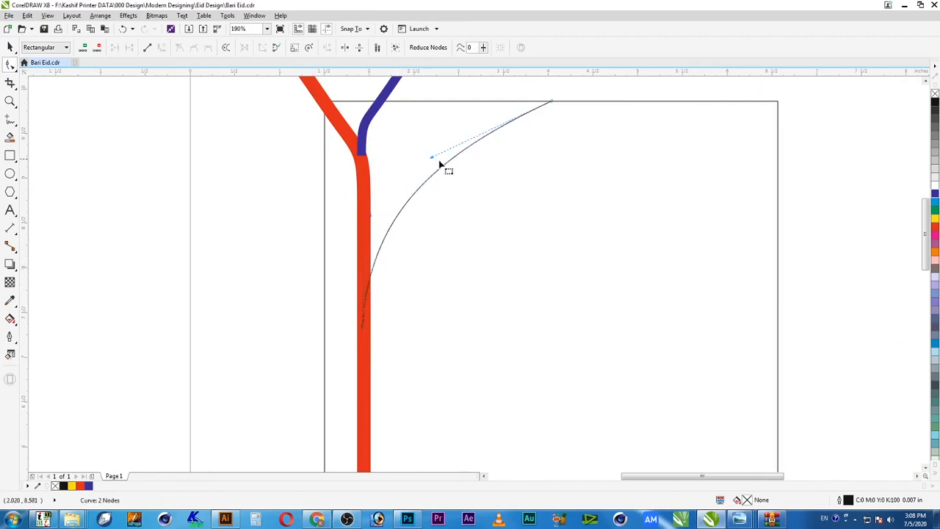
{"action": "left_click_drag", "start_coordinate": [433, 156], "coordinate": [406, 150]}
{"action": "left_click_drag", "start_coordinate": [373, 218], "coordinate": [366, 215]}
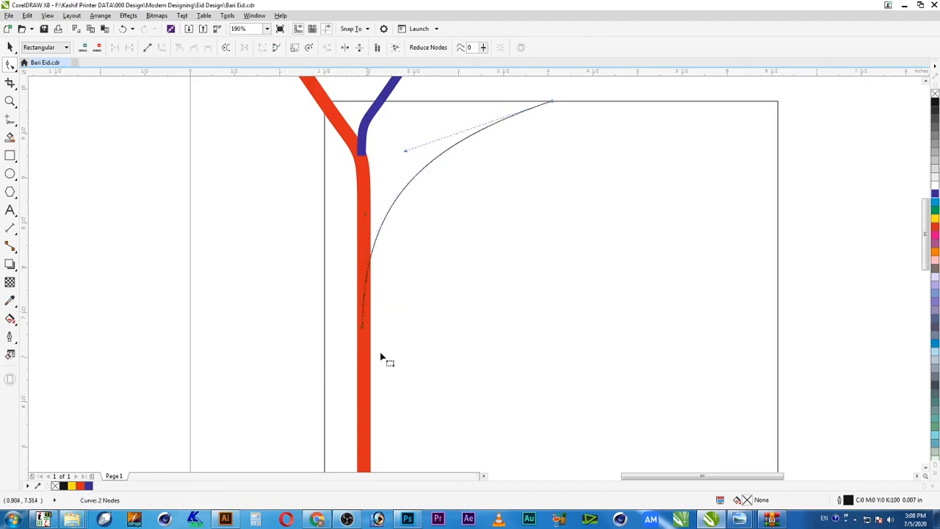
Shift the curve's lower end just right of the red stem and adjust its handles into a half-arch with a near-vertical base.
{"action": "mouse_move", "coordinate": [364, 328]}
{"action": "left_mouse_down"}
{"action": "mouse_move", "coordinate": [392, 328]}
{"action": "mouse_move", "coordinate": [377, 329]}
{"action": "left_mouse_up"}
{"action": "left_click_drag", "start_coordinate": [404, 151], "coordinate": [387, 151]}
{"action": "left_click_drag", "start_coordinate": [378, 215], "coordinate": [373, 248]}
{"action": "left_click_drag", "start_coordinate": [390, 151], "coordinate": [388, 189]}
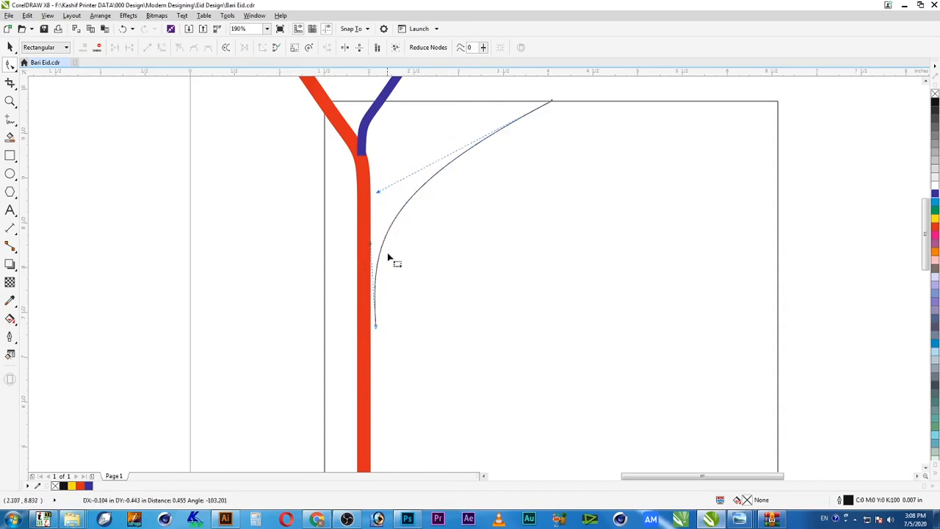
{"action": "left_click_drag", "start_coordinate": [374, 247], "coordinate": [373, 202]}
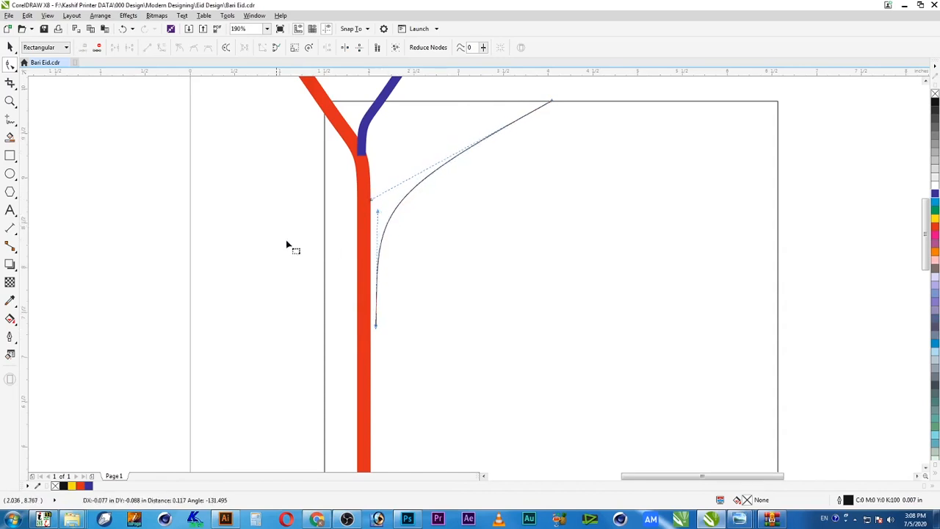
Try outline widths of 0.01, 0.02 and 0.1 inches on the half-arch curve.
{"action": "key", "text": "space"}
{"action": "scroll", "coordinate": [409, 205], "scroll_direction": "down", "scroll_amount": 1}
{"action": "left_click", "coordinate": [311, 172]}
{"action": "key", "text": "F2"}
{"action": "left_click_drag", "start_coordinate": [281, 131], "coordinate": [600, 275]}
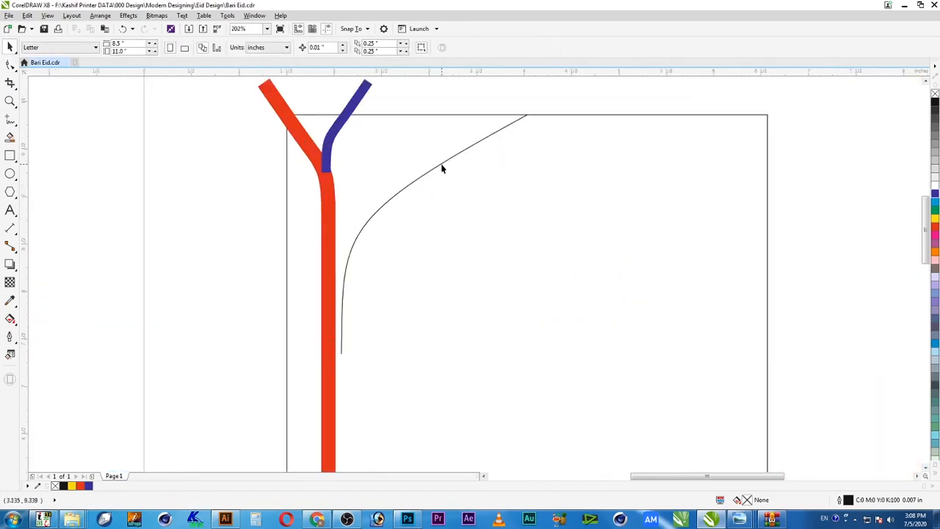
{"action": "left_click", "coordinate": [441, 165]}
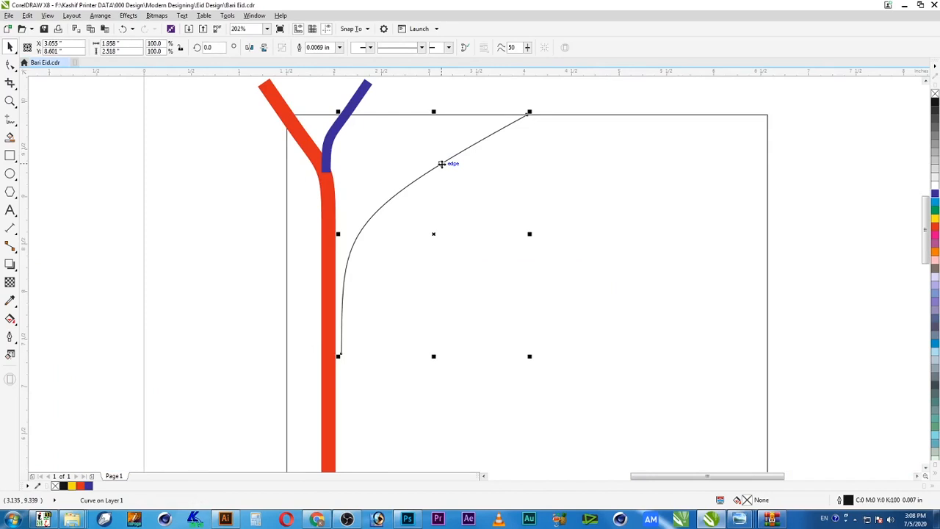
{"action": "key", "text": "F12"}
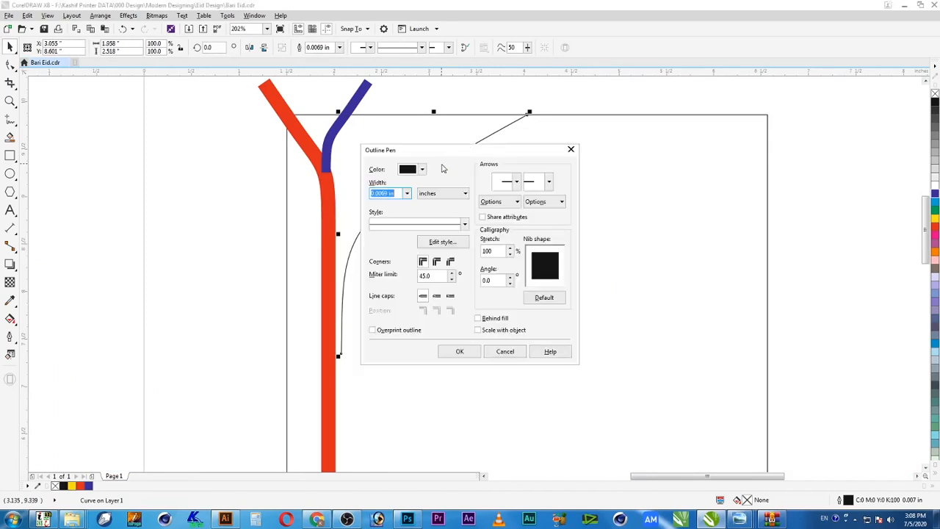
{"action": "type", "text": ".01"}
{"action": "left_click", "coordinate": [459, 352]}
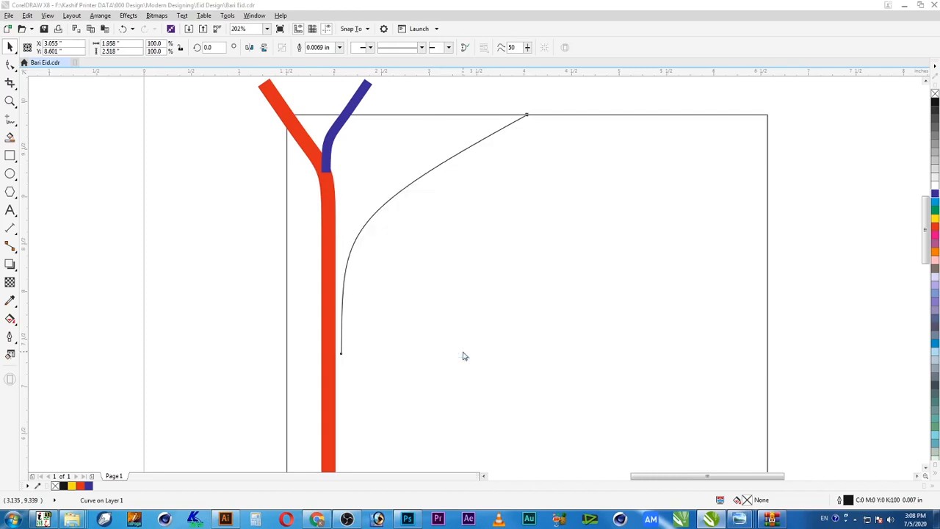
{"action": "key", "text": "F12"}
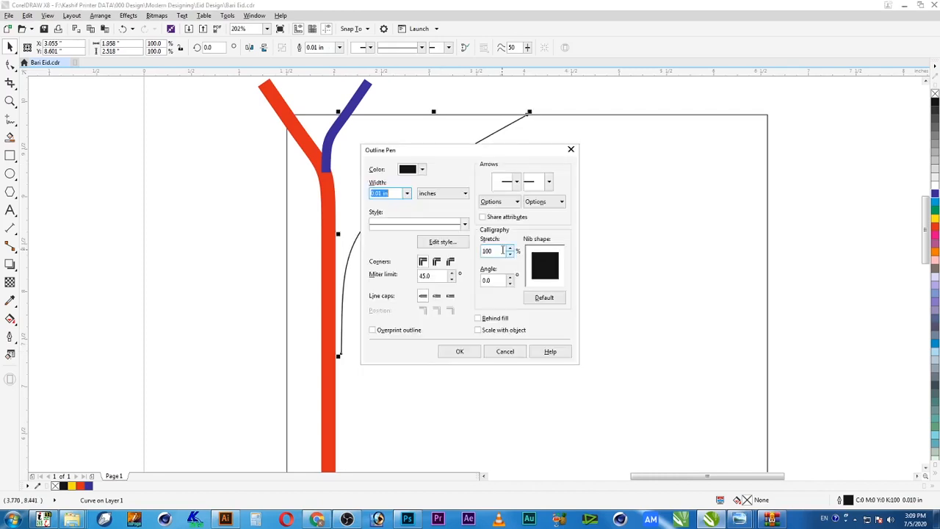
{"action": "type", "text": ".02"}
{"action": "key", "text": "Return"}
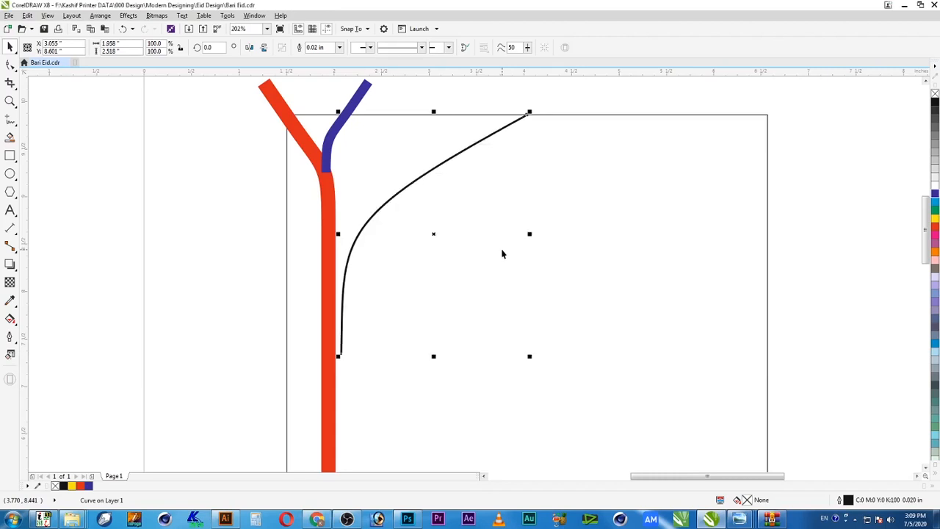
{"action": "key", "text": "F12"}
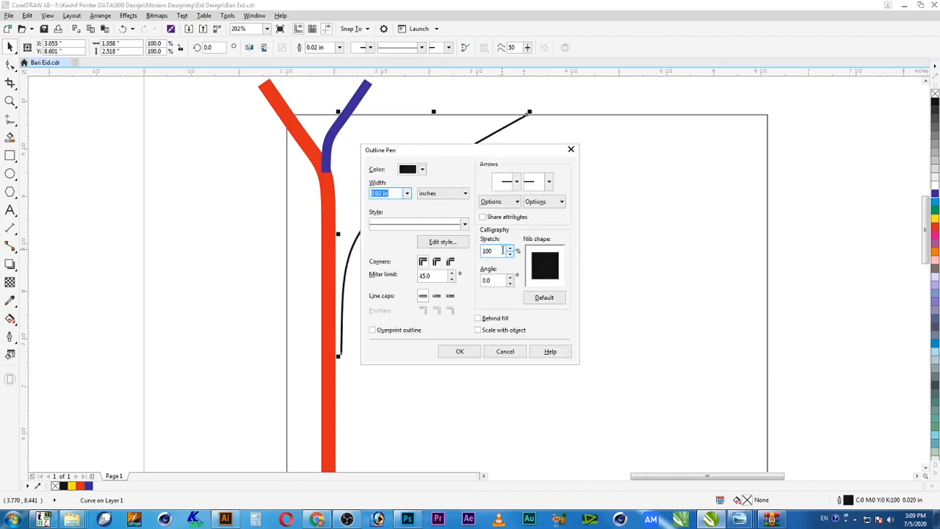
{"action": "type", "text": ".1"}
{"action": "key", "text": "Return"}
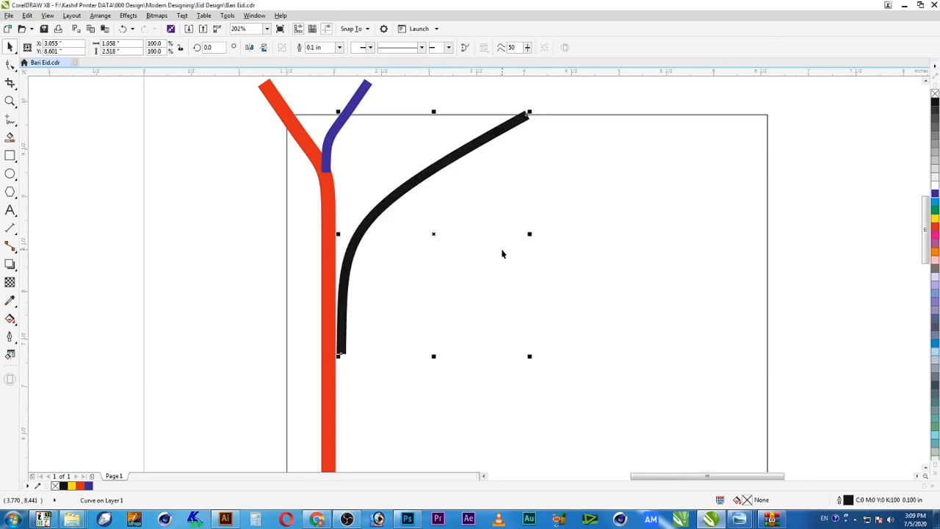
Set the half-arch curve's outline width to 0.08 inches and convert the outline to an object.
{"action": "key", "text": "F12"}
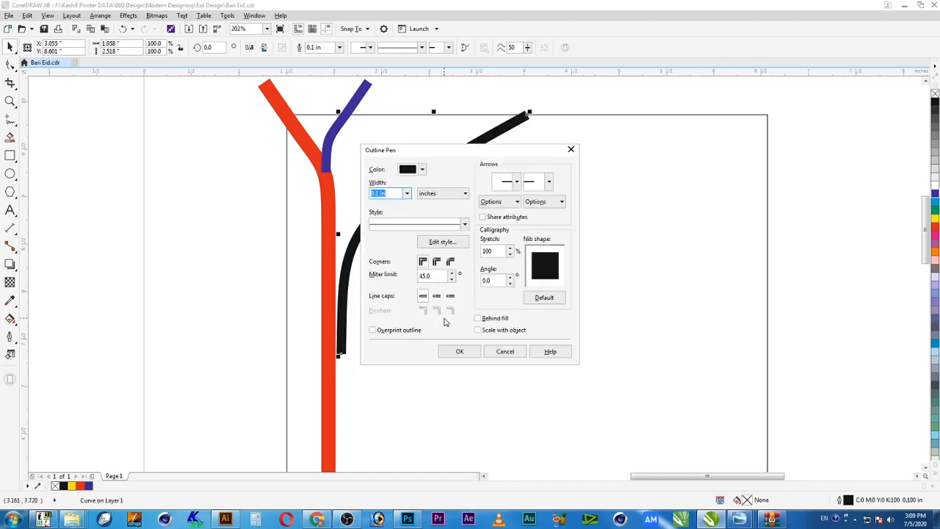
{"action": "type", "text": ".08"}
{"action": "key", "text": "Return"}
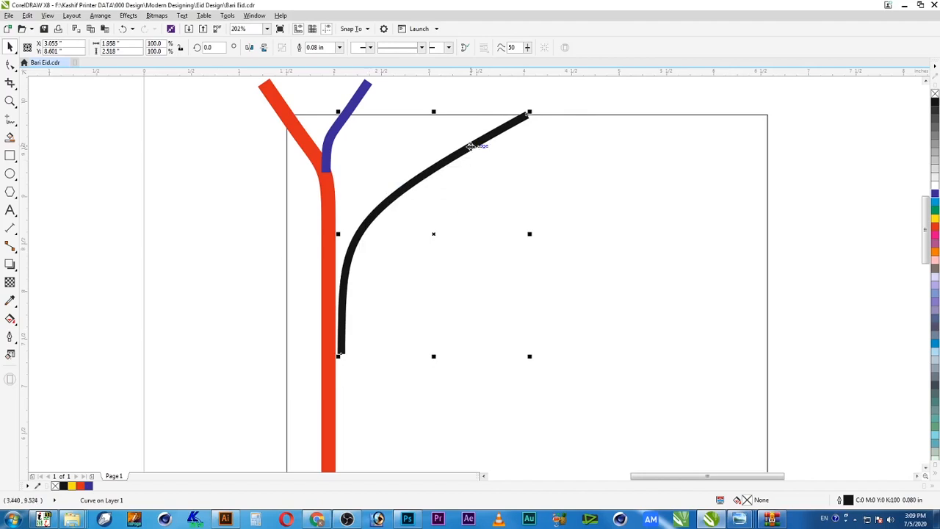
{"action": "key", "text": "ctrl+shift+q"}
{"action": "left_click", "coordinate": [594, 93]}
Extend the lower corner node at the black strip's upper end past the rectangle's upper edge.
{"action": "left_click", "coordinate": [525, 117]}
{"action": "key", "text": "F2"}
{"action": "left_click_drag", "start_coordinate": [562, 94], "coordinate": [541, 144]}
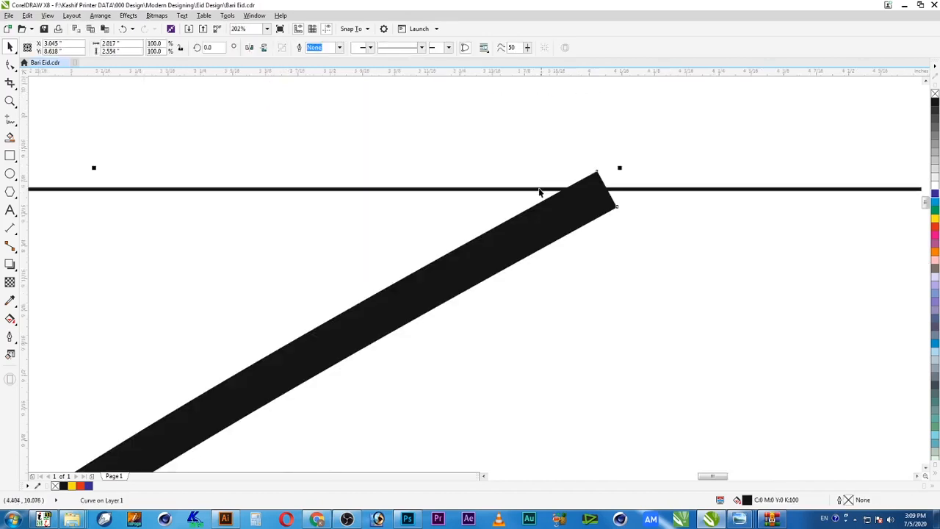
{"action": "key", "text": "F10"}
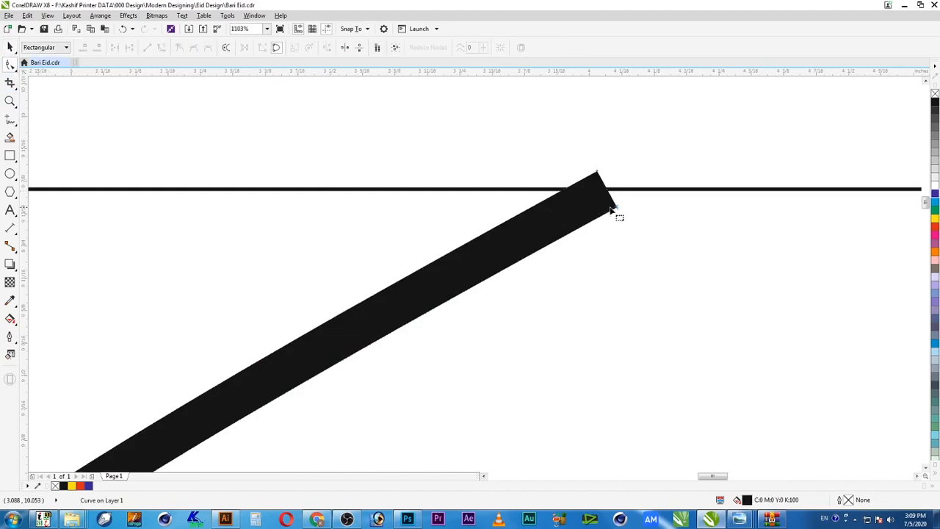
{"action": "left_click_drag", "start_coordinate": [659, 166], "coordinate": [545, 248]}
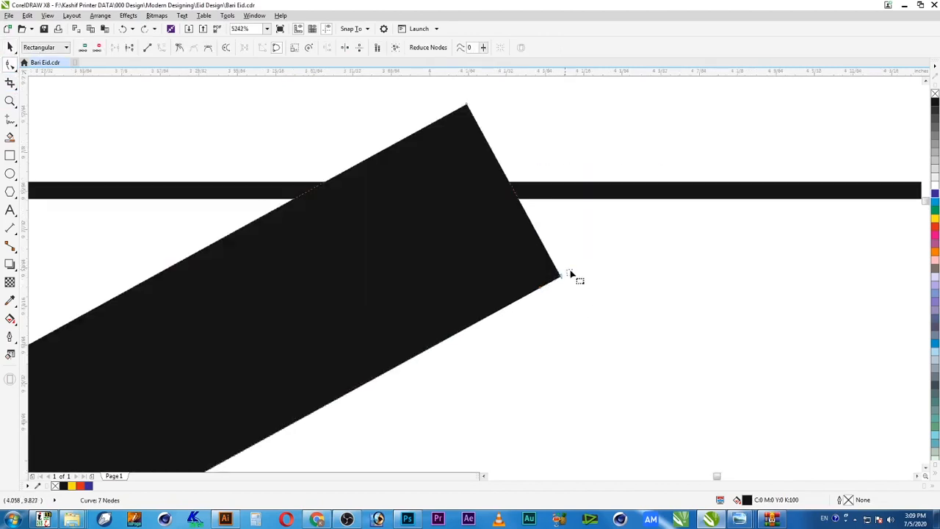
{"action": "left_click_drag", "start_coordinate": [562, 280], "coordinate": [777, 147]}
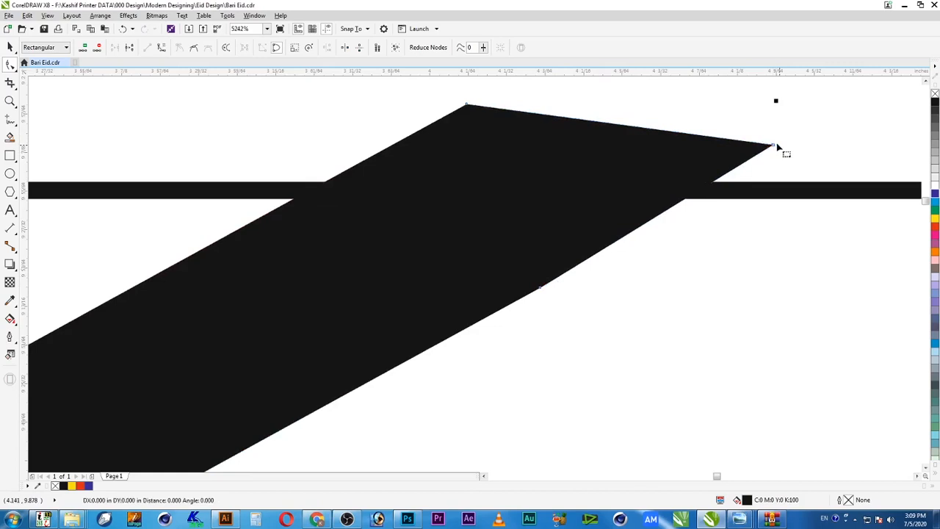
{"action": "key", "text": "space"}
{"action": "key", "text": "Escape"}
{"action": "scroll", "coordinate": [773, 189], "scroll_direction": "down", "scroll_amount": 1}
{"action": "scroll", "coordinate": [721, 236], "scroll_direction": "down", "scroll_amount": 4}
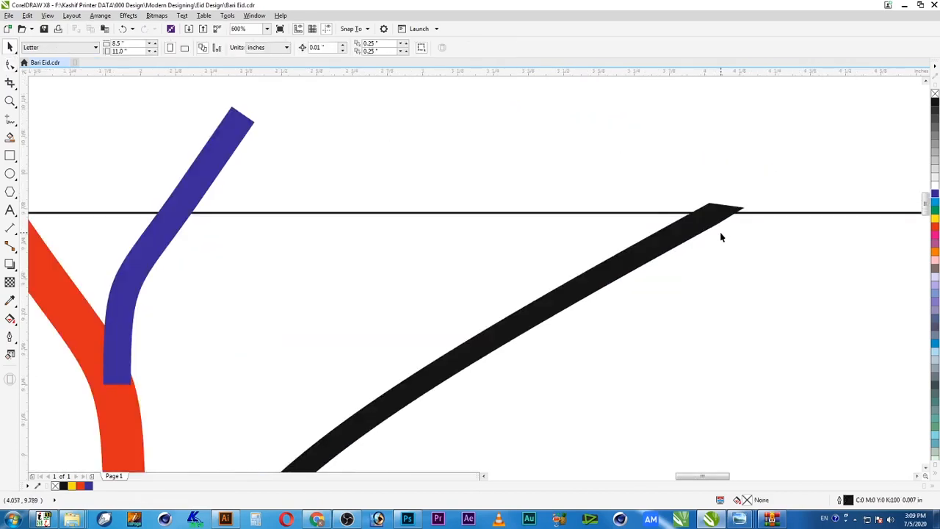
Intersect the black strip with the poster rectangle and delete the original strip.
{"action": "key", "text": "F2"}
{"action": "mouse_move", "coordinate": [464, 194]}
{"action": "left_mouse_down"}
{"action": "mouse_move", "coordinate": [814, 310]}
{"action": "mouse_move", "coordinate": [927, 451]}
{"action": "left_mouse_up"}
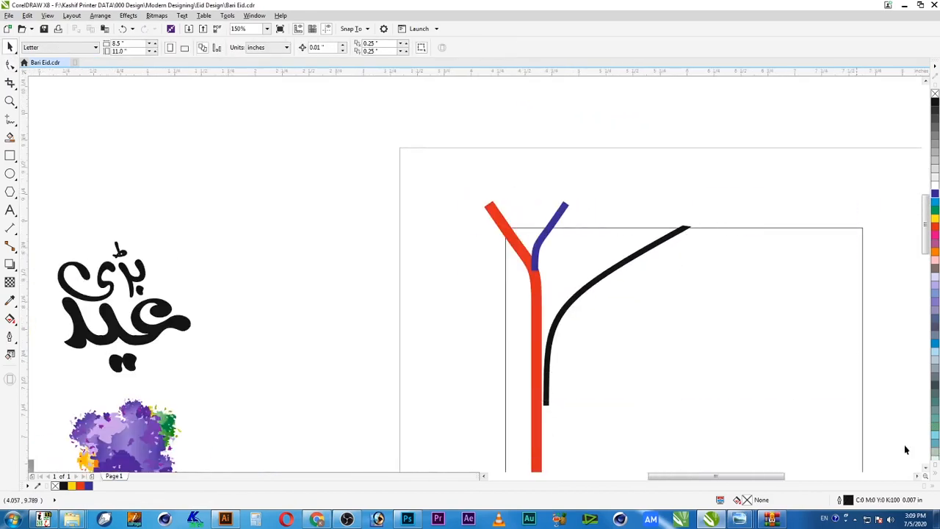
{"action": "left_click", "coordinate": [455, 138]}
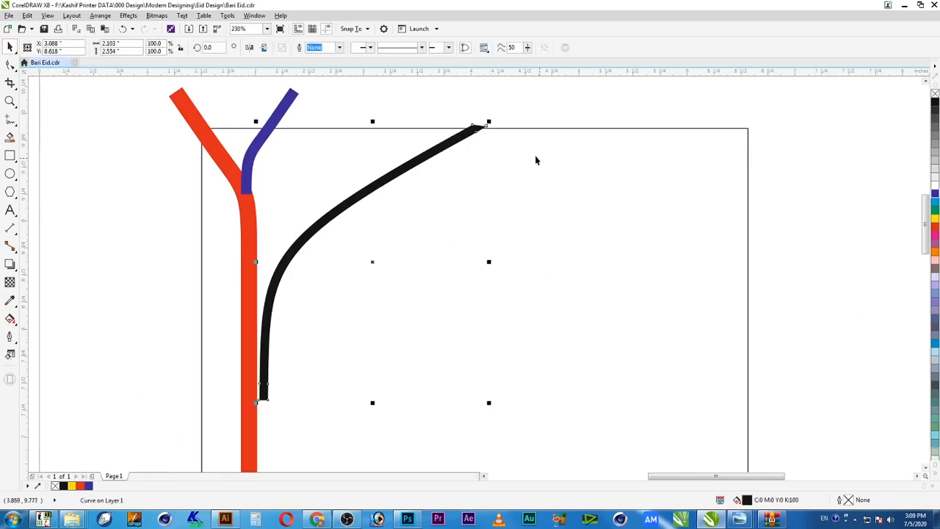
{"action": "left_click", "coordinate": [519, 158], "text": "shift"}
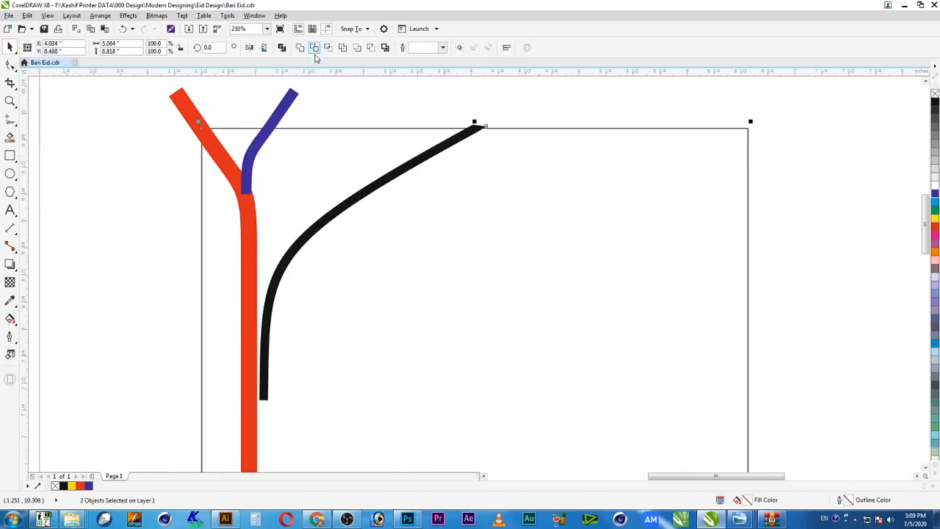
{"action": "left_click", "coordinate": [329, 48]}
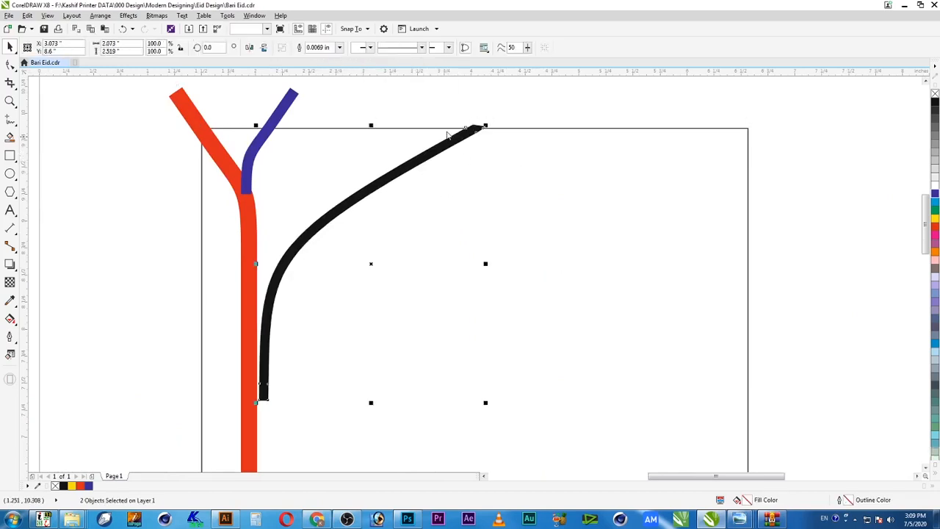
{"action": "left_click", "coordinate": [481, 130]}
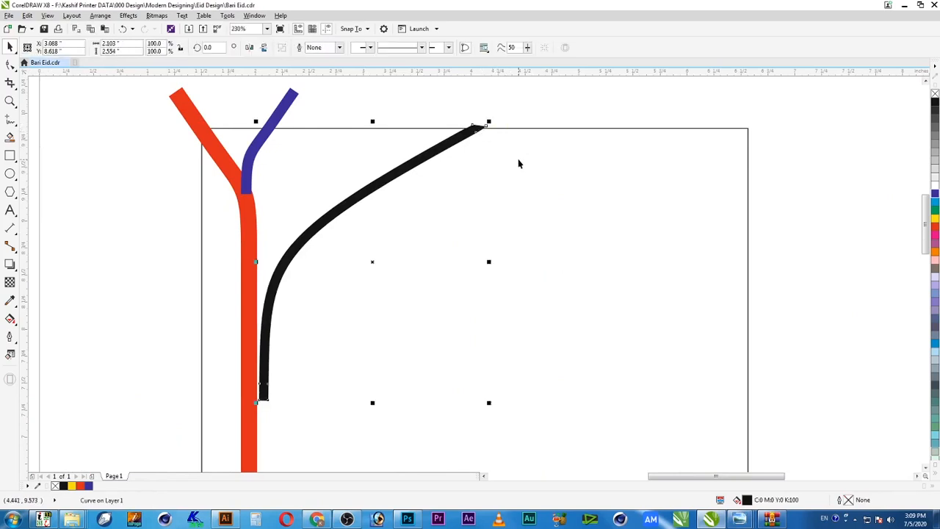
{"action": "key", "text": "Delete"}
Fill the intersected strip with black and mirror a copy of it horizontally to form the other half of the arch.
{"action": "left_click", "coordinate": [472, 136]}
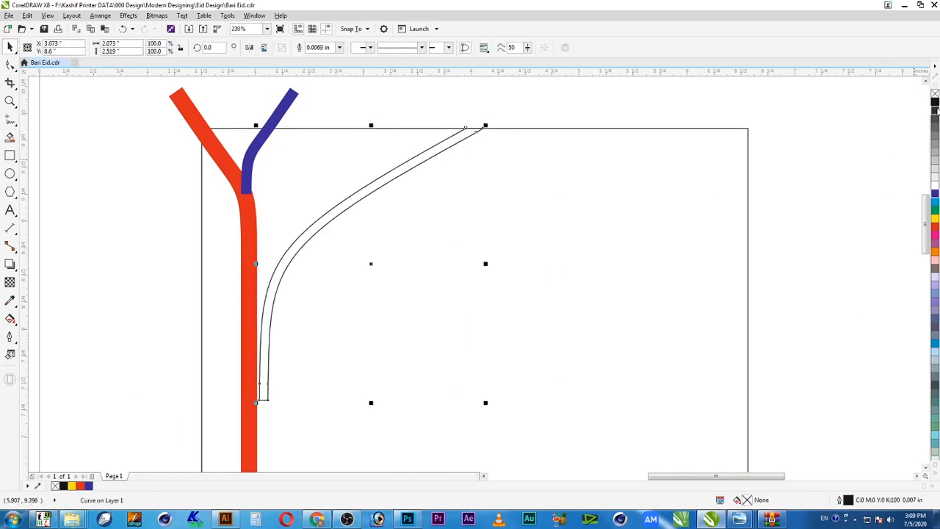
{"action": "left_click", "coordinate": [934, 104]}
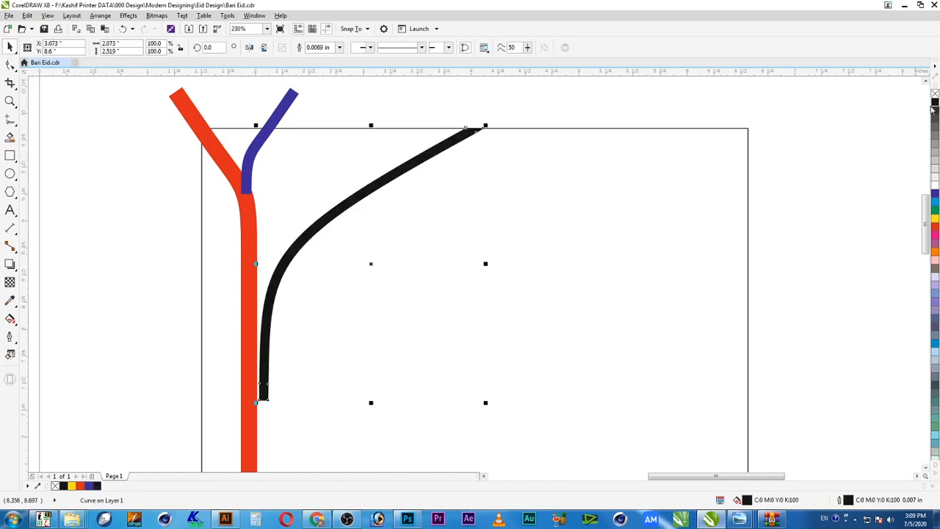
{"action": "left_click_drag", "start_coordinate": [256, 263], "coordinate": [639, 290]}
{"action": "scroll", "coordinate": [637, 357], "scroll_direction": "down", "scroll_amount": 3}
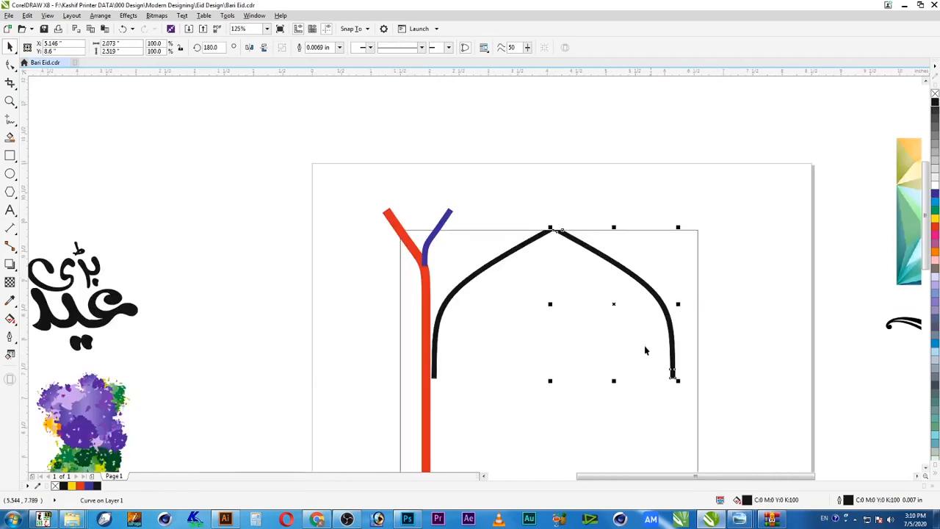
{"action": "left_click", "coordinate": [690, 211]}
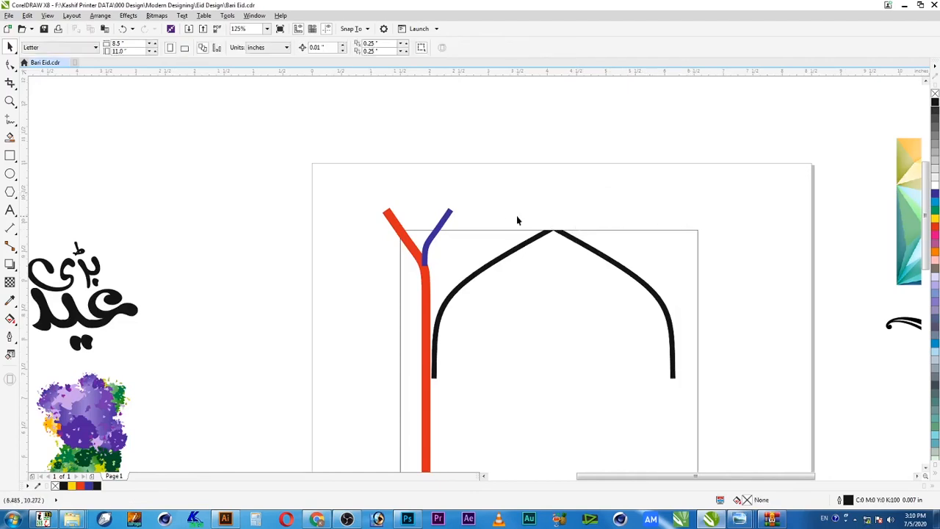
Move the right half-arch against the left half so they meet at the peak, and weld both halves into one arch.
{"action": "scroll", "coordinate": [587, 250], "scroll_direction": "up", "scroll_amount": 6}
{"action": "left_click", "coordinate": [450, 184]}
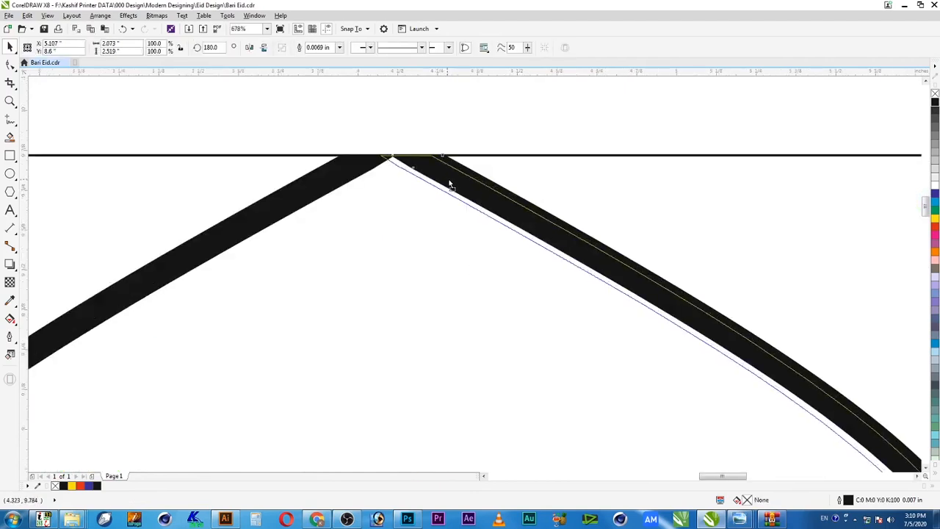
{"action": "left_click", "coordinate": [350, 176], "text": "shift"}
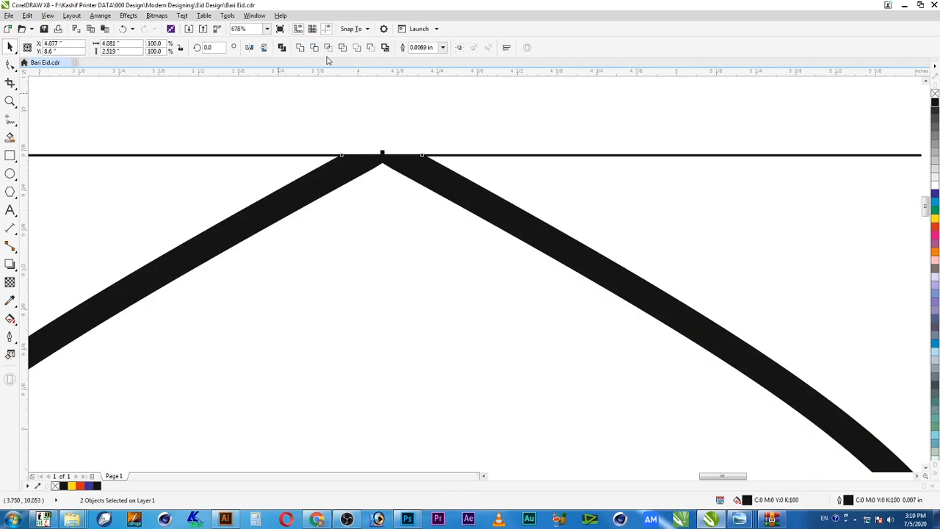
{"action": "left_click", "coordinate": [300, 48]}
{"action": "scroll", "coordinate": [382, 189], "scroll_direction": "down", "scroll_amount": 5}
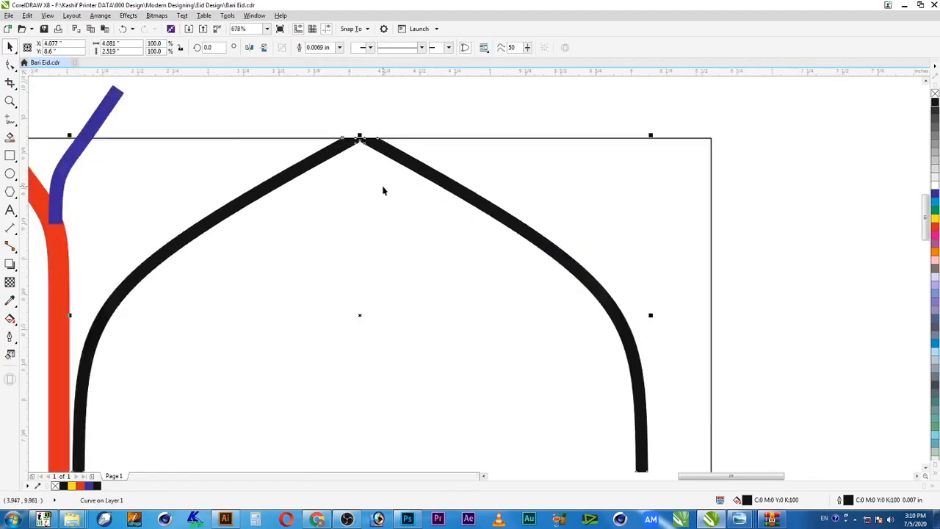
Center the welded arch horizontally in the poster rectangle.
{"action": "left_click", "coordinate": [458, 183], "text": "shift"}
{"action": "key", "text": "c"}
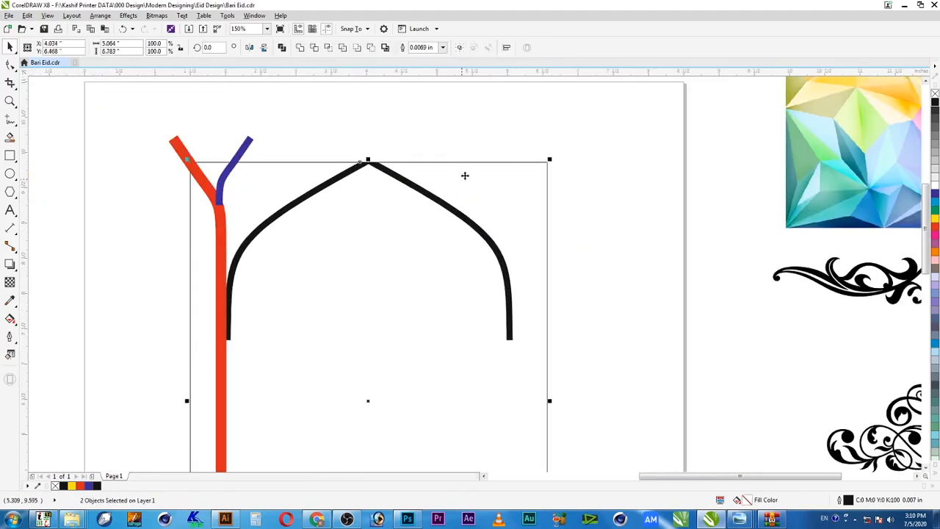
{"action": "left_click", "coordinate": [573, 150]}
{"action": "key", "text": "F2"}
{"action": "left_click_drag", "start_coordinate": [582, 118], "coordinate": [220, 312]}
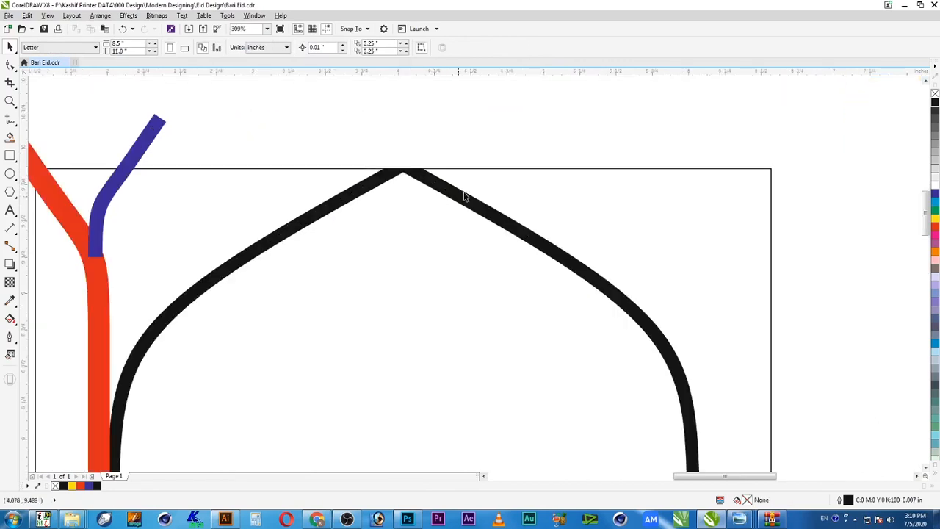
{"action": "left_click", "coordinate": [462, 194]}
{"action": "left_click", "coordinate": [525, 201], "text": "shift"}
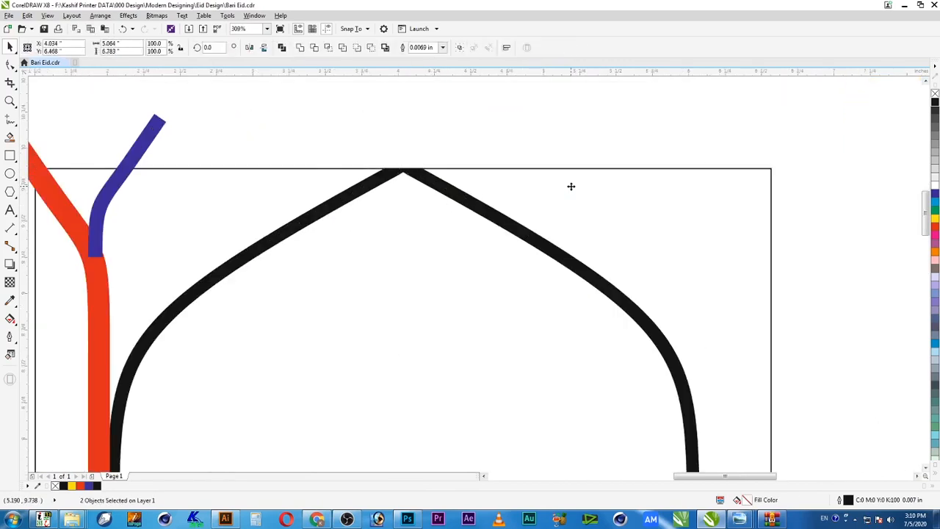
{"action": "scroll", "coordinate": [572, 186], "scroll_direction": "down", "scroll_amount": 1}
{"action": "left_click", "coordinate": [577, 156]}
{"action": "scroll", "coordinate": [491, 296], "scroll_direction": "down", "scroll_amount": 1}
{"action": "key", "text": "F2"}
{"action": "left_click_drag", "start_coordinate": [294, 194], "coordinate": [621, 402]}
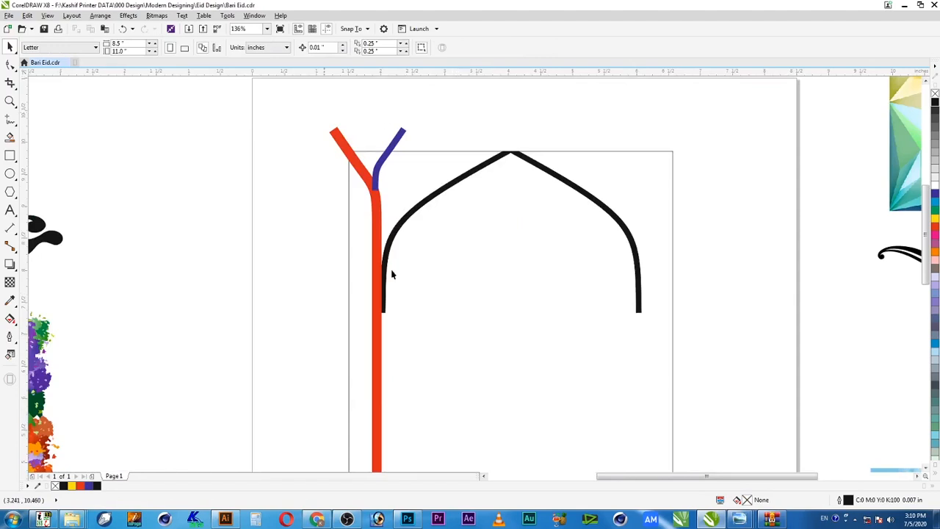
{"action": "scroll", "coordinate": [305, 119], "scroll_direction": "down", "scroll_amount": 1}
{"action": "mouse_move", "coordinate": [264, 107]}
{"action": "left_mouse_down"}
{"action": "mouse_move", "coordinate": [464, 177]}
{"action": "mouse_move", "coordinate": [523, 273]}
{"action": "left_mouse_up"}
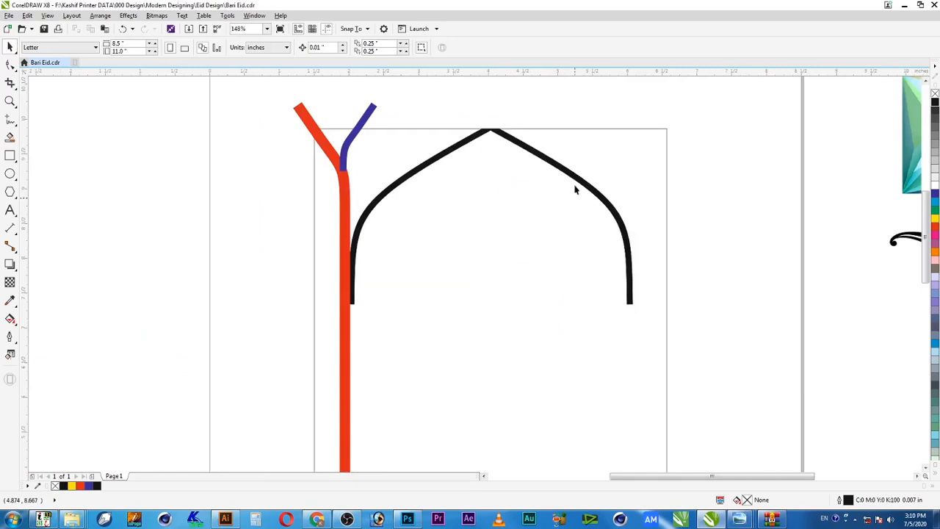
Place a copy of the arch straight to the left, clear of the poster rectangle.
{"action": "left_click", "coordinate": [579, 181]}
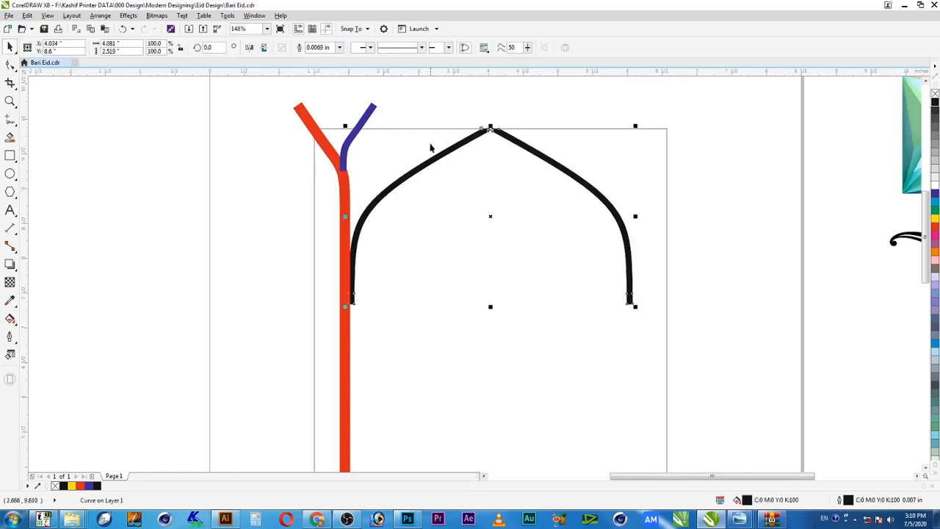
{"action": "left_click_drag", "start_coordinate": [539, 153], "coordinate": [190, 152]}
{"action": "right_click", "coordinate": [191, 153]}
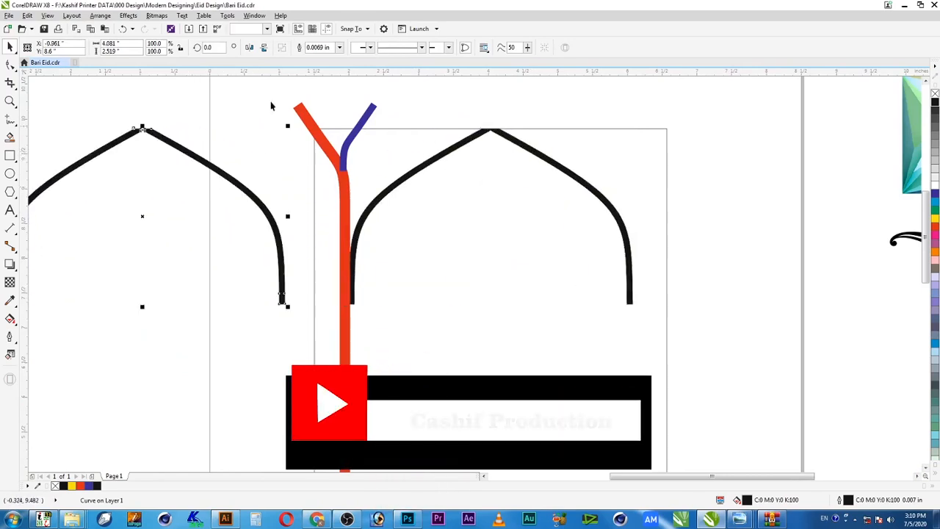
Draw a rectangle about 1.5 by 2.25 inches over the copied arch's right leg and intersect the two.
{"action": "left_click", "coordinate": [10, 156]}
{"action": "left_click_drag", "start_coordinate": [291, 170], "coordinate": [186, 327]}
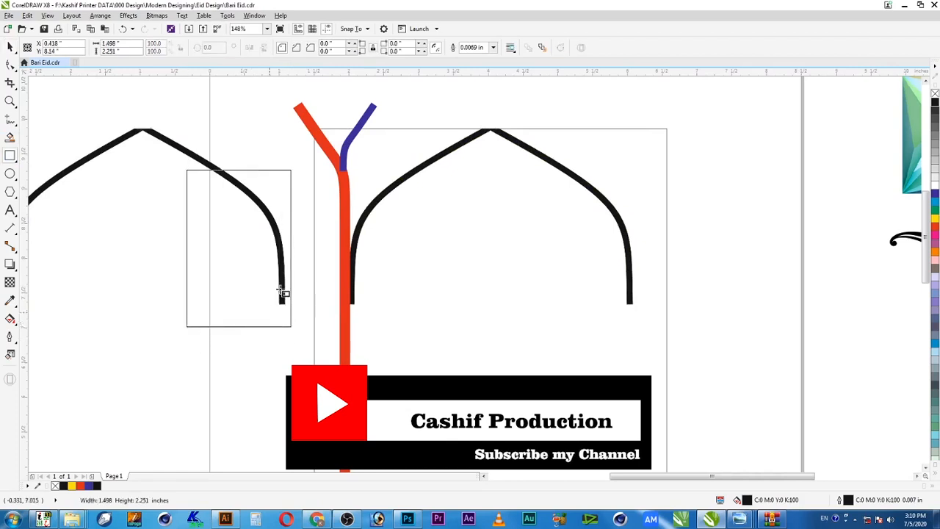
{"action": "left_click", "coordinate": [203, 163], "text": "shift"}
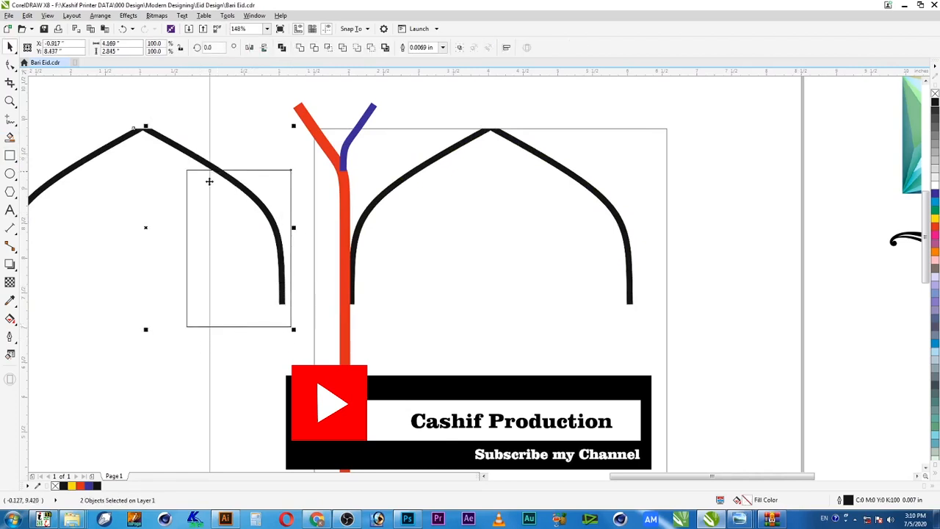
{"action": "left_click", "coordinate": [328, 47]}
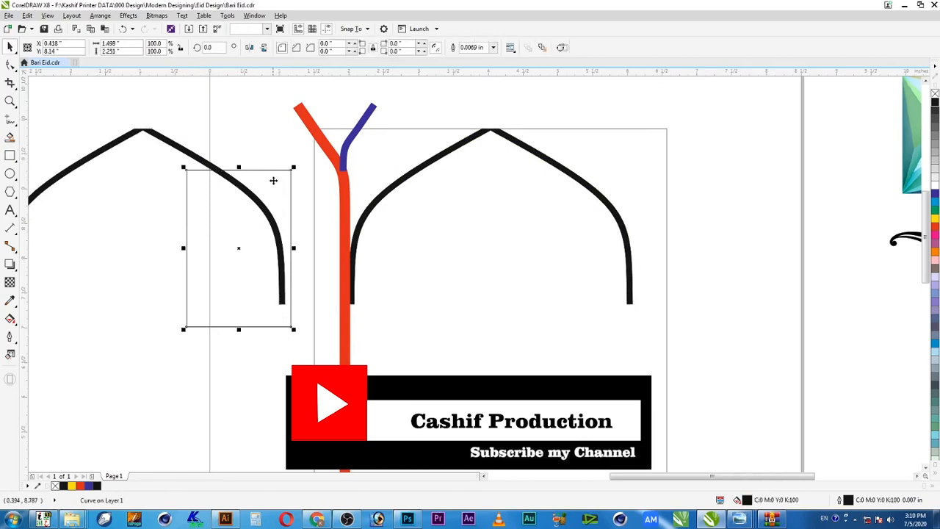
Delete the leftover arch copy and cutting rectangle, and move the intersected leg piece to the blue strip's upper end.
{"action": "left_click", "coordinate": [189, 153], "text": "shift"}
{"action": "key", "text": "Delete"}
{"action": "mouse_move", "coordinate": [249, 202]}
{"action": "left_mouse_down"}
{"action": "mouse_move", "coordinate": [410, 165]}
{"action": "mouse_move", "coordinate": [424, 141]}
{"action": "mouse_move", "coordinate": [405, 133]}
{"action": "left_mouse_up"}
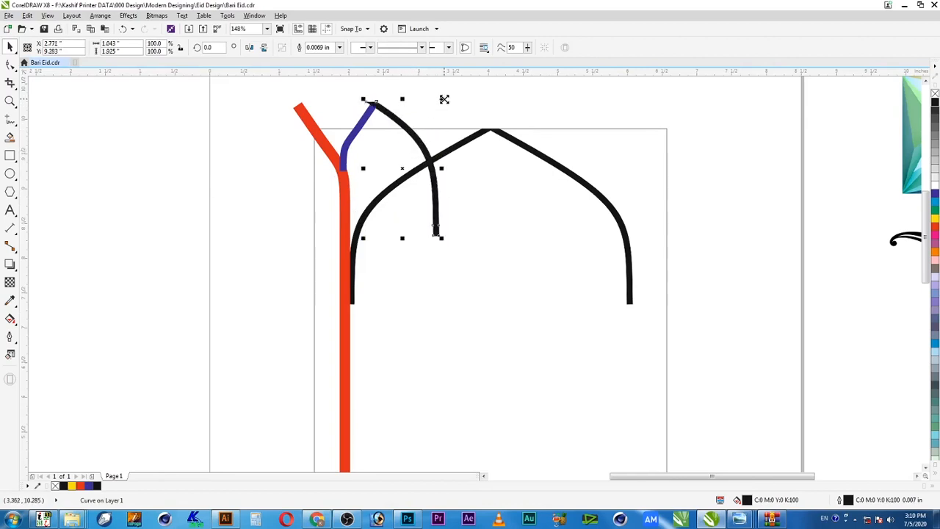
Recolor the red and blue strips black to match the curved leg piece.
{"action": "left_click", "coordinate": [440, 119]}
{"action": "left_click", "coordinate": [395, 119]}
{"action": "left_click", "coordinate": [366, 124], "text": "shift"}
{"action": "left_click", "coordinate": [316, 125], "text": "shift"}
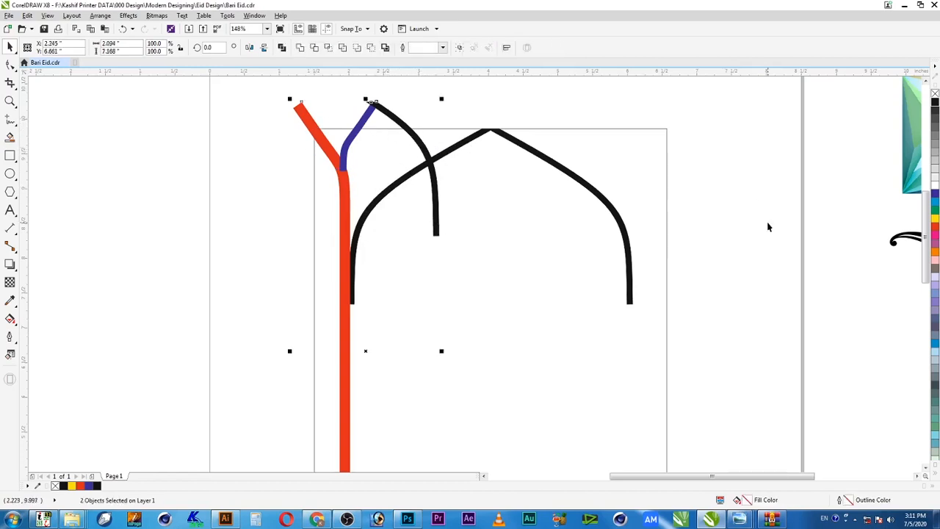
{"action": "right_click", "coordinate": [936, 102]}
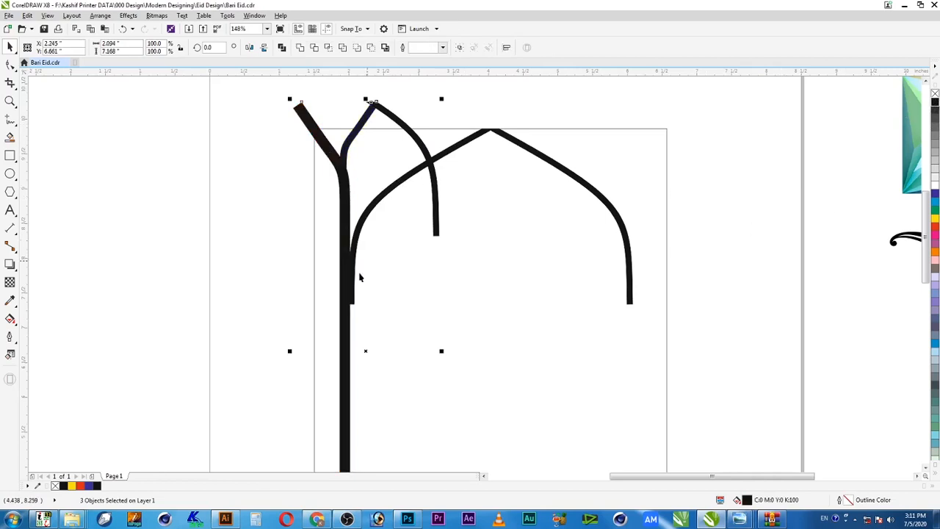
{"action": "left_click", "coordinate": [545, 160]}
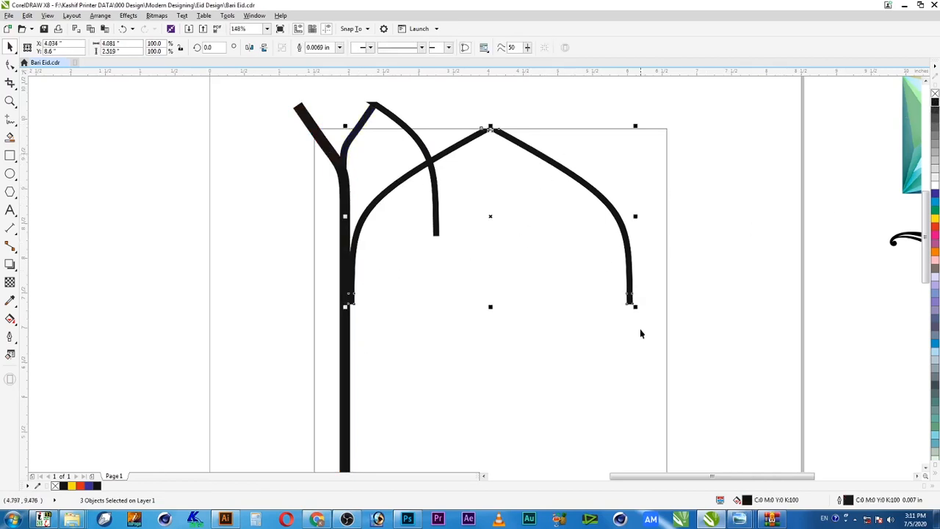
{"action": "left_click_drag", "start_coordinate": [633, 307], "coordinate": [634, 304]}
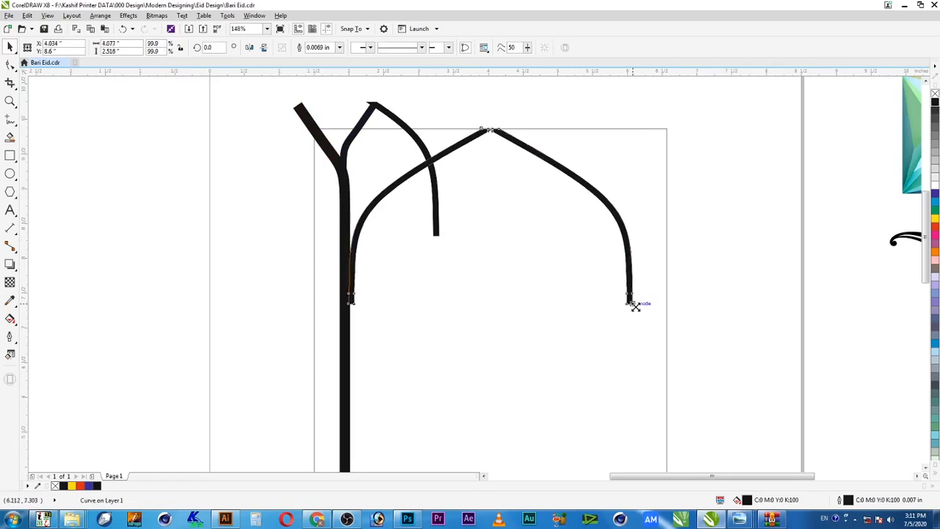
{"action": "key", "text": "ctrl+z"}
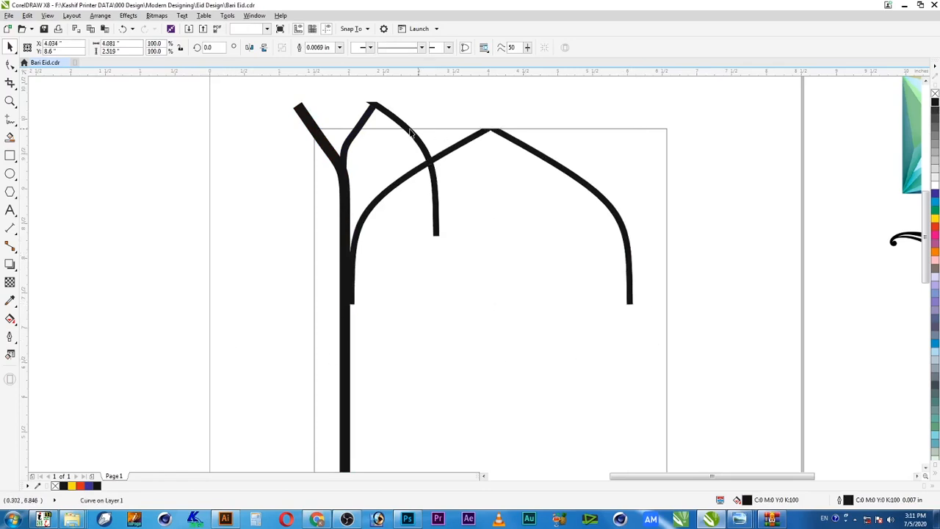
Group the curved piece with the two left strips and mirror a copy of the group horizontally to the arch's right side.
{"action": "left_click", "coordinate": [394, 114]}
{"action": "left_click", "coordinate": [364, 121], "text": "shift"}
{"action": "left_click", "coordinate": [312, 126], "text": "shift"}
{"action": "key", "text": "ctrl+g"}
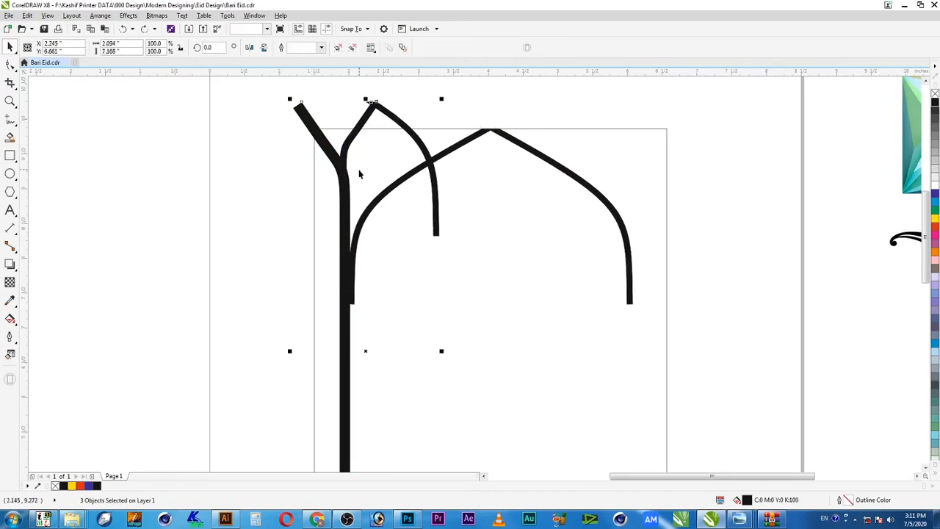
{"action": "left_click_drag", "start_coordinate": [290, 351], "coordinate": [639, 327]}
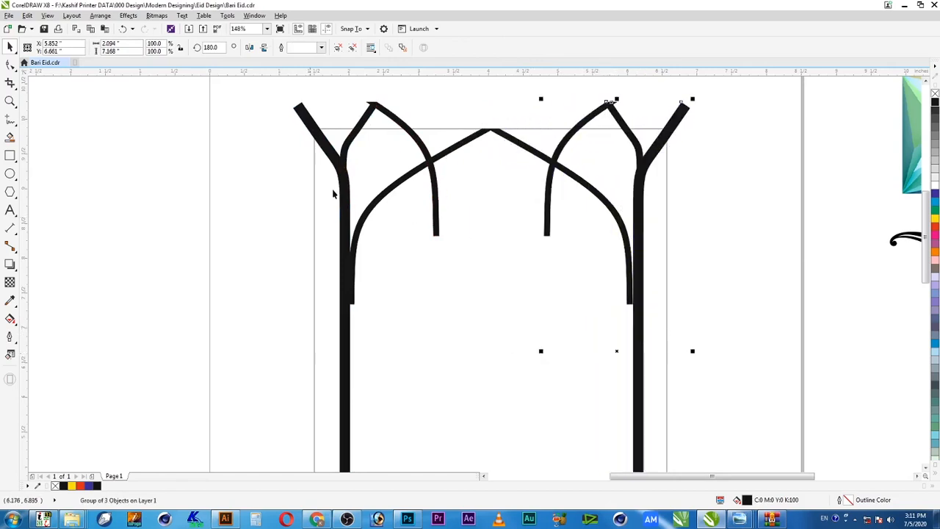
Group the original and mirrored strip groups together and center them horizontally in the poster rectangle.
{"action": "left_click", "coordinate": [310, 114], "text": "shift"}
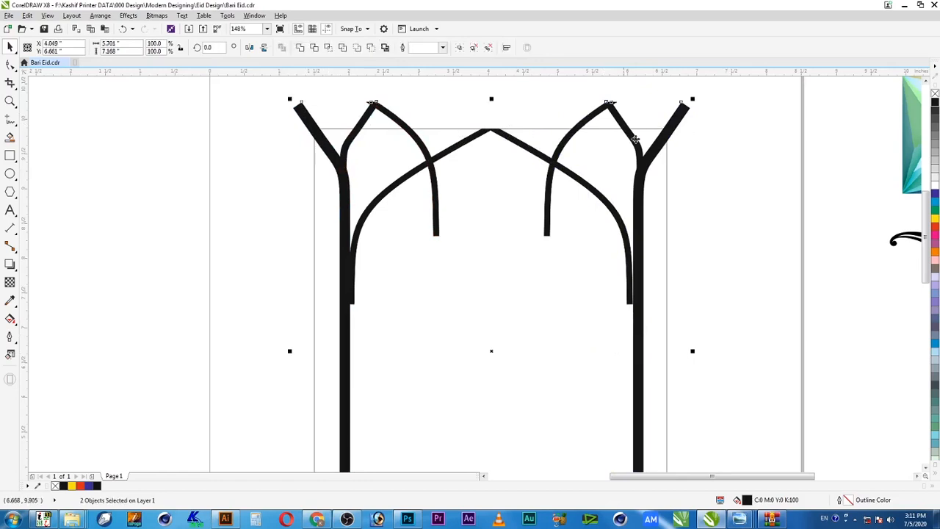
{"action": "key", "text": "ctrl+g"}
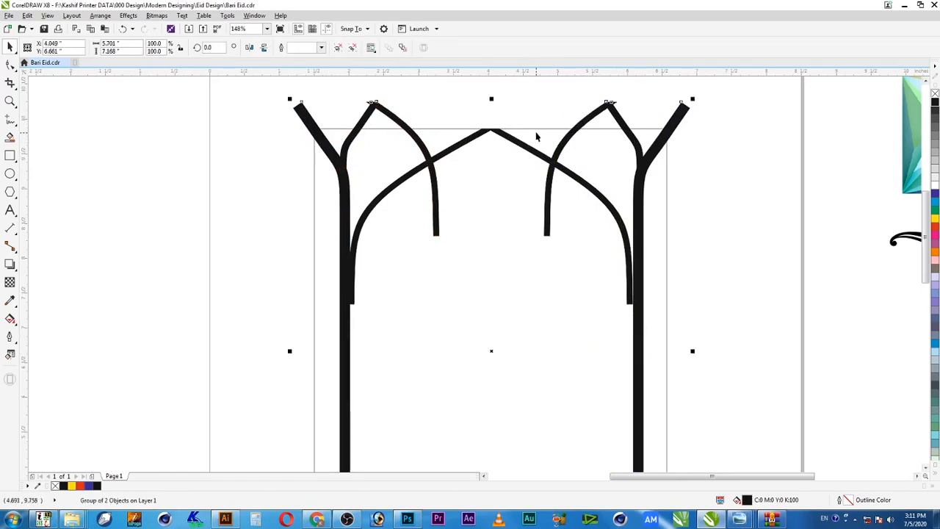
{"action": "key", "text": "Escape"}
{"action": "scroll", "coordinate": [540, 141], "scroll_direction": "down", "scroll_amount": 2}
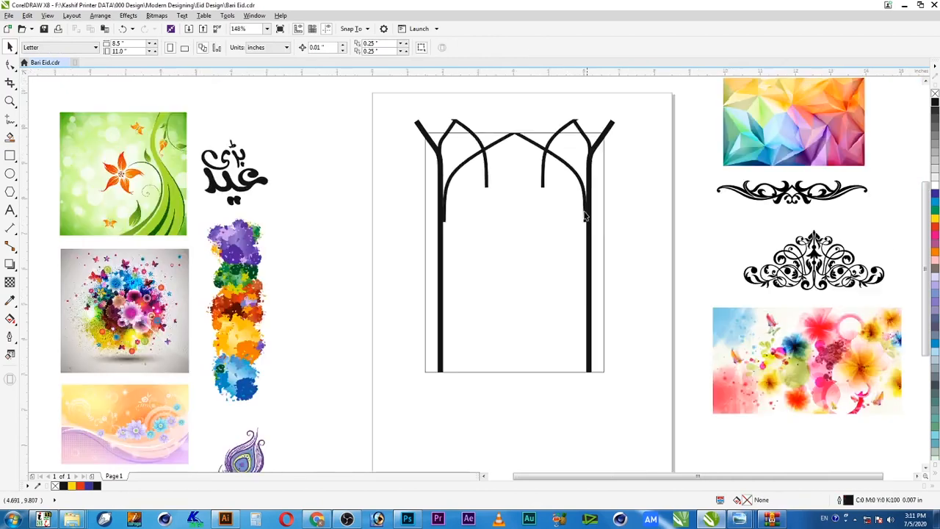
{"action": "scroll", "coordinate": [323, 251], "scroll_direction": "up", "scroll_amount": 2}
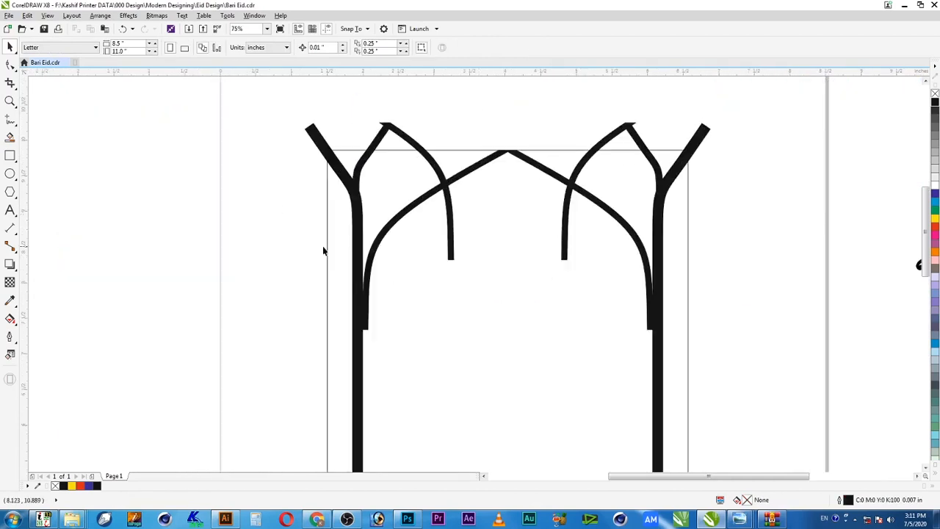
Bring the central arch to the front of the layer and fill it with red.
{"action": "left_click", "coordinate": [604, 207]}
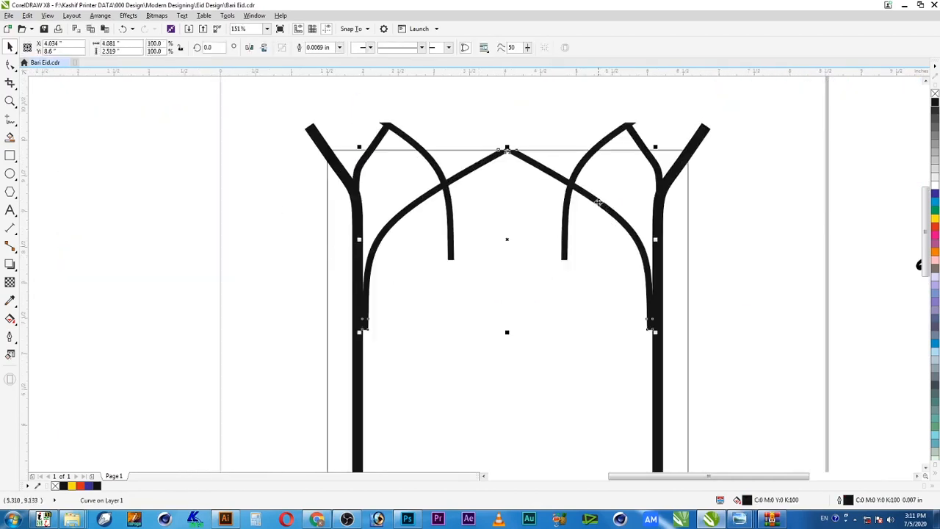
{"action": "right_click", "coordinate": [601, 207]}
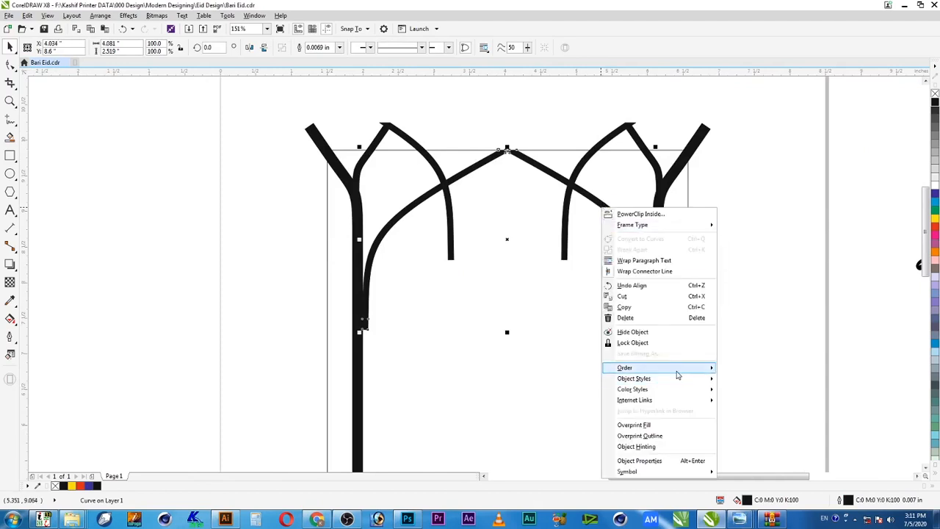
{"action": "mouse_move", "coordinate": [679, 375]}
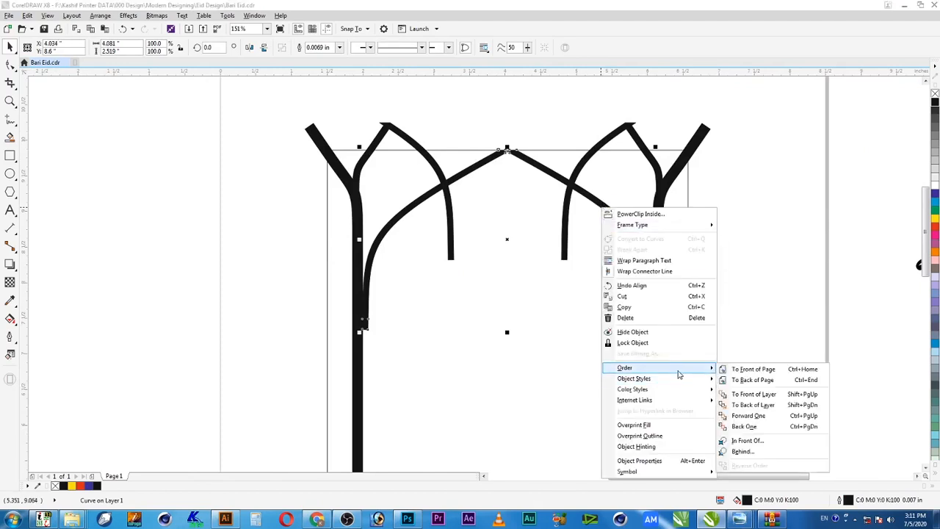
{"action": "left_click", "coordinate": [777, 397]}
{"action": "left_click", "coordinate": [736, 192]}
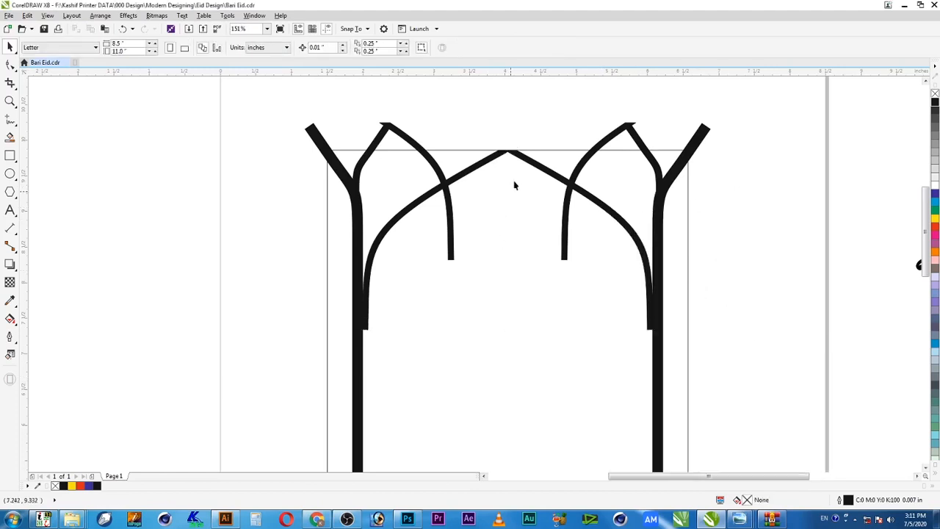
{"action": "left_click", "coordinate": [530, 161]}
{"action": "left_click", "coordinate": [935, 227]}
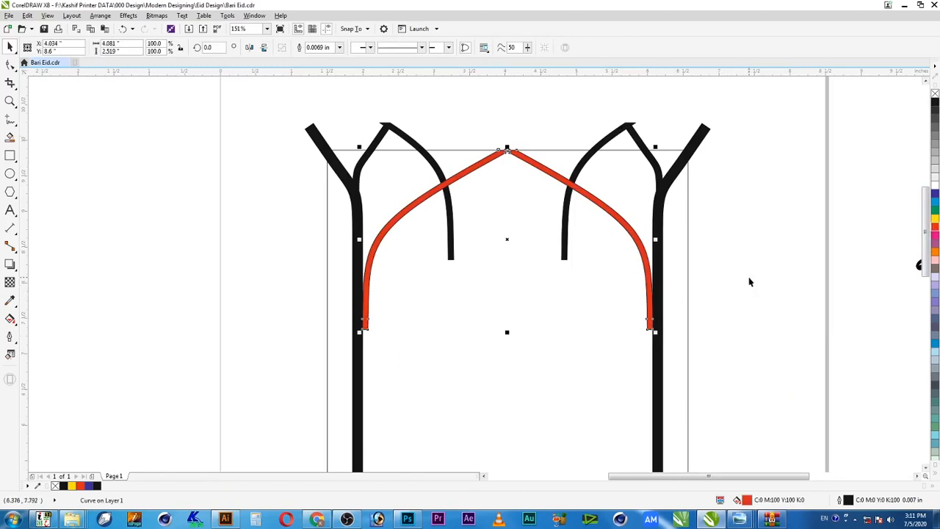
Try to trim the grouped black strips with the red arch.
{"action": "left_click", "coordinate": [607, 144], "text": "shift"}
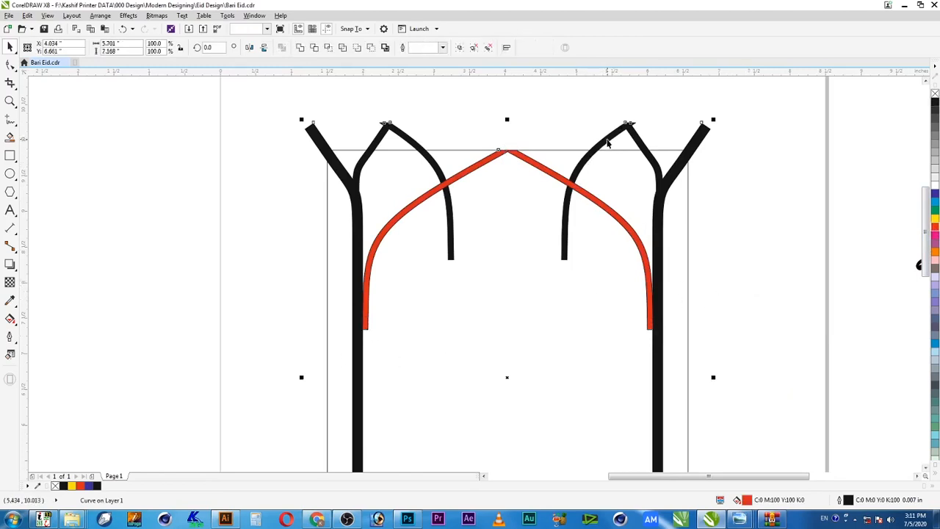
{"action": "left_click", "coordinate": [321, 50]}
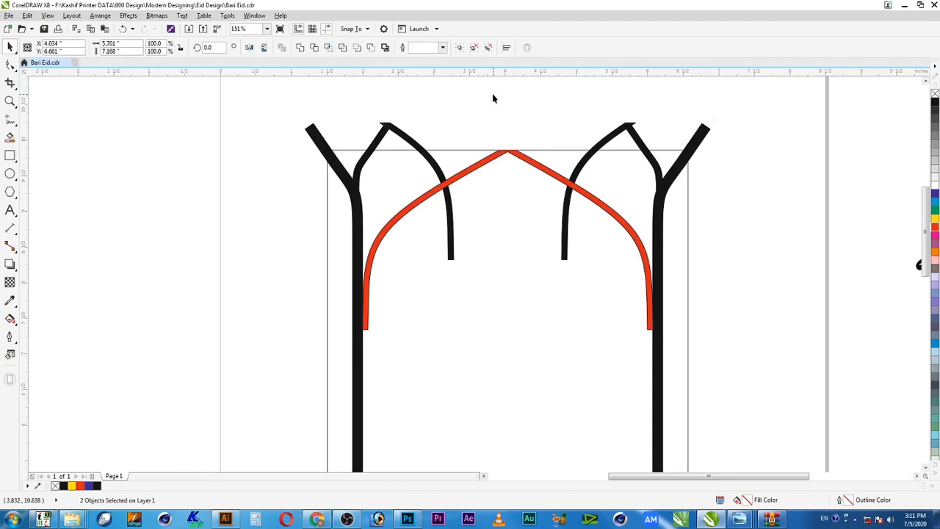
{"action": "left_click", "coordinate": [361, 324]}
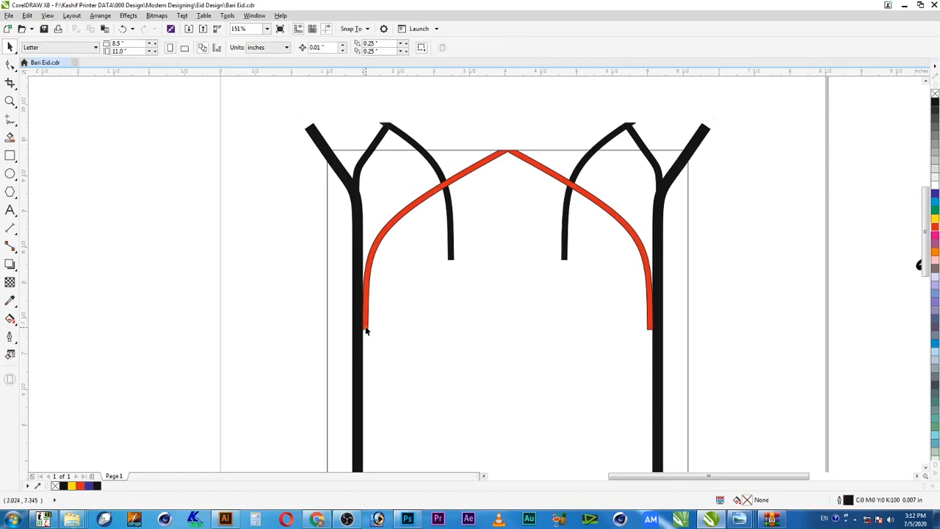
Ungroup the black strips and group only the two inner curved pieces together.
{"action": "left_click", "coordinate": [660, 266]}
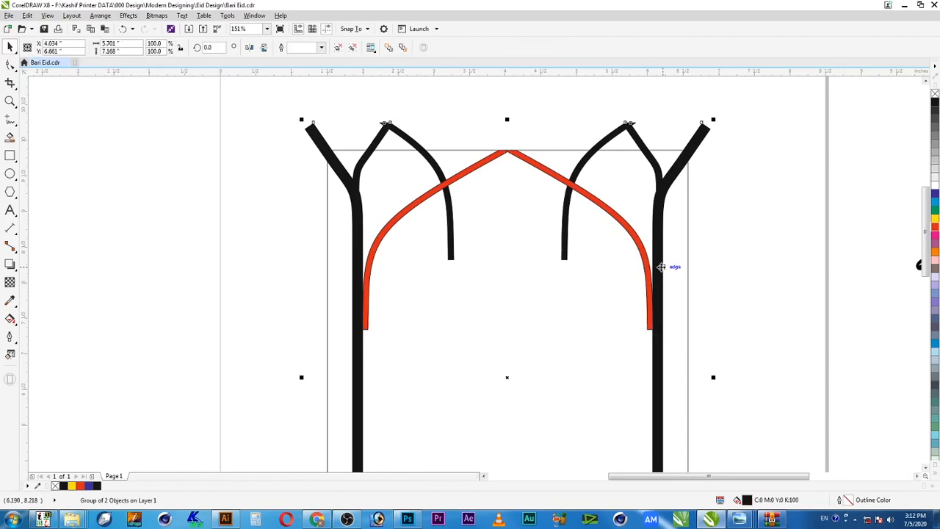
{"action": "left_click", "coordinate": [742, 241]}
{"action": "left_click", "coordinate": [621, 136]}
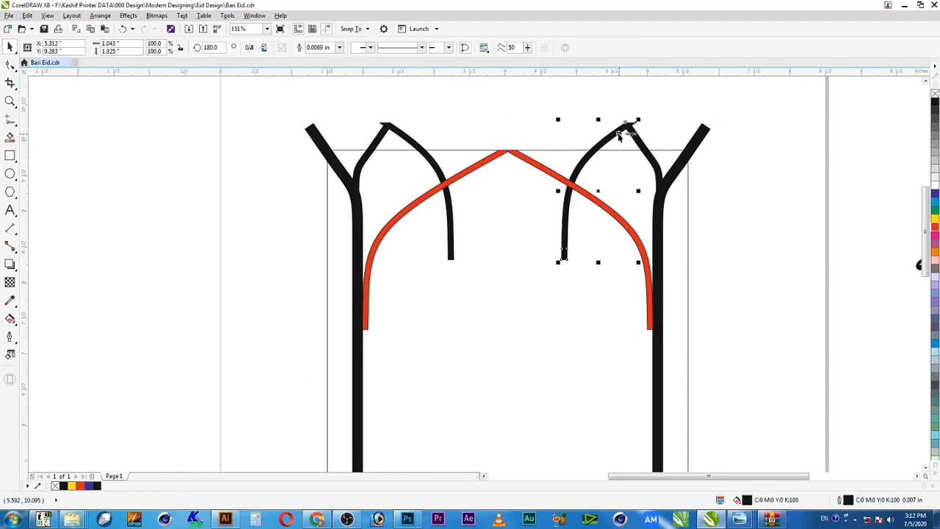
{"action": "left_click", "coordinate": [427, 149]}
{"action": "left_click", "coordinate": [603, 139], "text": "shift"}
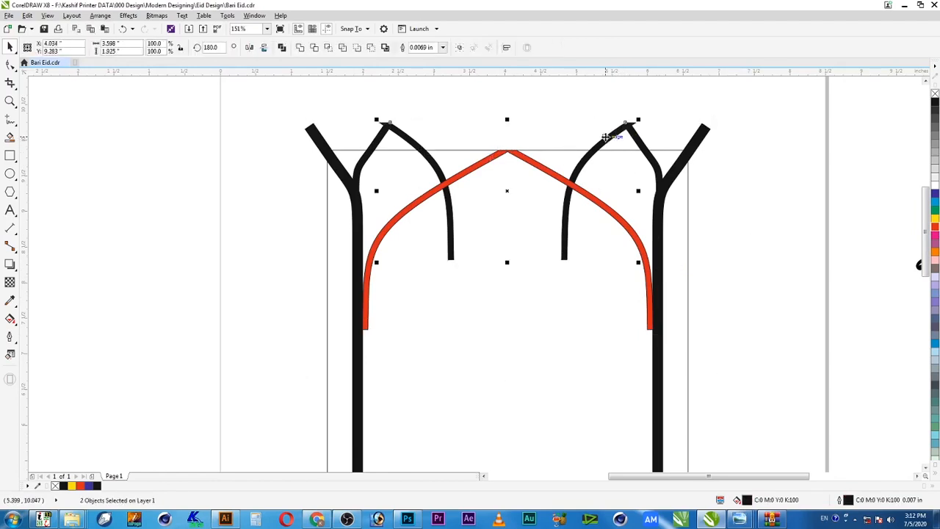
{"action": "key", "text": "ctrl+g"}
Trim the grouped inner curved pieces with the red arch.
{"action": "left_click", "coordinate": [591, 196]}
{"action": "left_click", "coordinate": [613, 135], "text": "shift"}
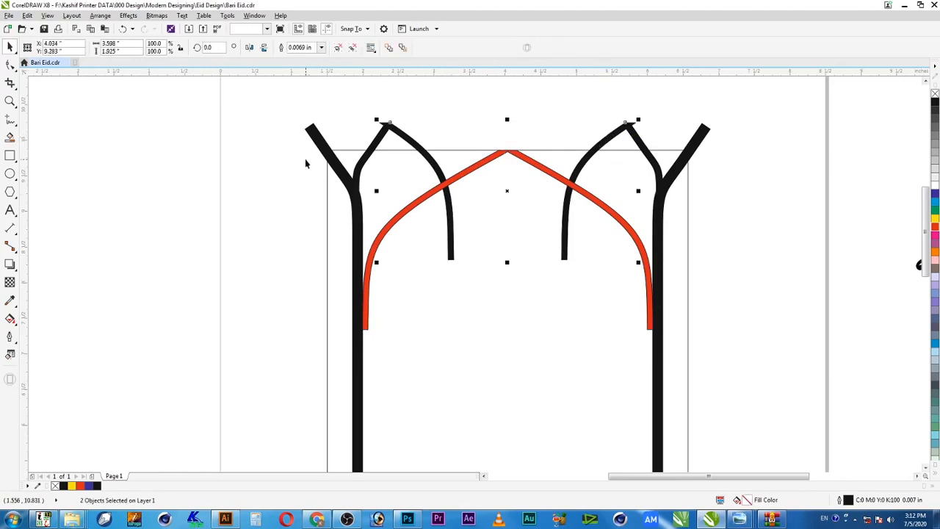
{"action": "left_click", "coordinate": [432, 165]}
{"action": "left_click_drag", "start_coordinate": [430, 157], "coordinate": [446, 204]}
Delete the nodes of the left inner curve's leftover segment below the red arch.
{"action": "left_click", "coordinate": [11, 64]}
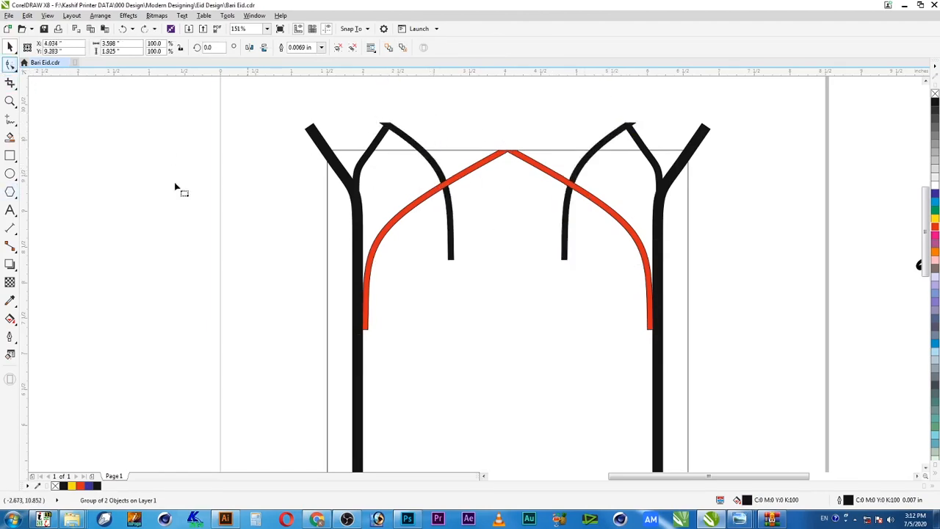
{"action": "left_click", "coordinate": [462, 195]}
{"action": "left_click", "coordinate": [455, 218]}
{"action": "left_click_drag", "start_coordinate": [484, 235], "coordinate": [433, 286]}
{"action": "key", "text": "Delete"}
{"action": "left_click", "coordinate": [444, 192]}
{"action": "key", "text": "Delete"}
Remove the right inner curve's leftover segment below the red arch by deleting its nodes.
{"action": "left_click", "coordinate": [565, 254]}
{"action": "left_click_drag", "start_coordinate": [553, 278], "coordinate": [598, 212]}
{"action": "key", "text": "Delete"}
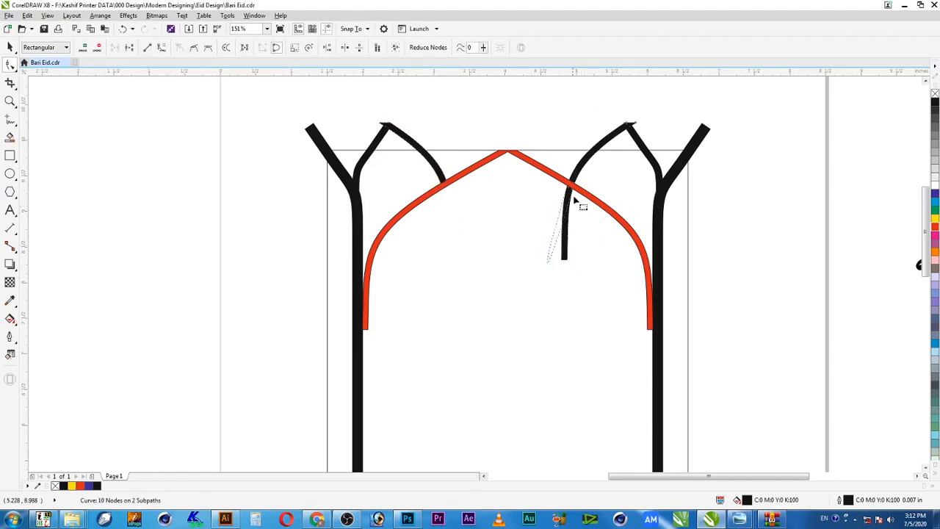
{"action": "left_click", "coordinate": [571, 189]}
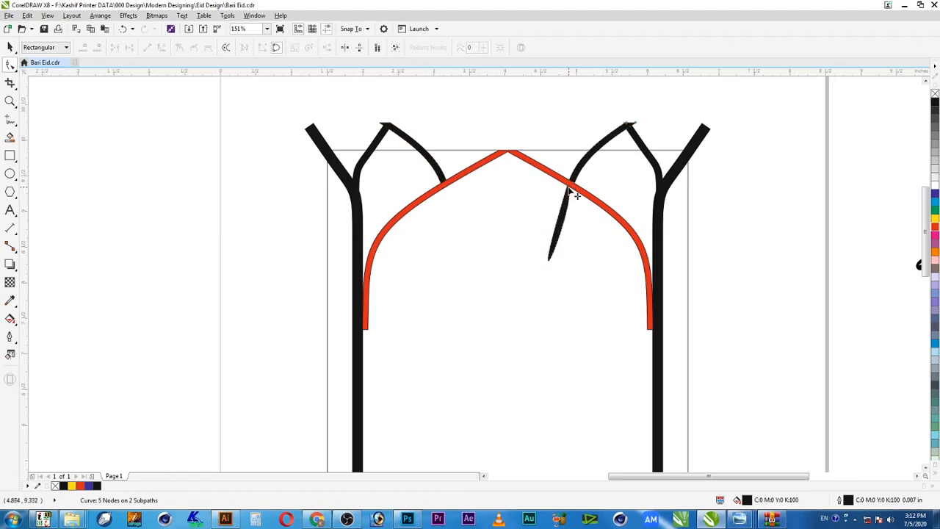
{"action": "key", "text": "Delete"}
{"action": "key", "text": "space"}
{"action": "left_click", "coordinate": [483, 121]}
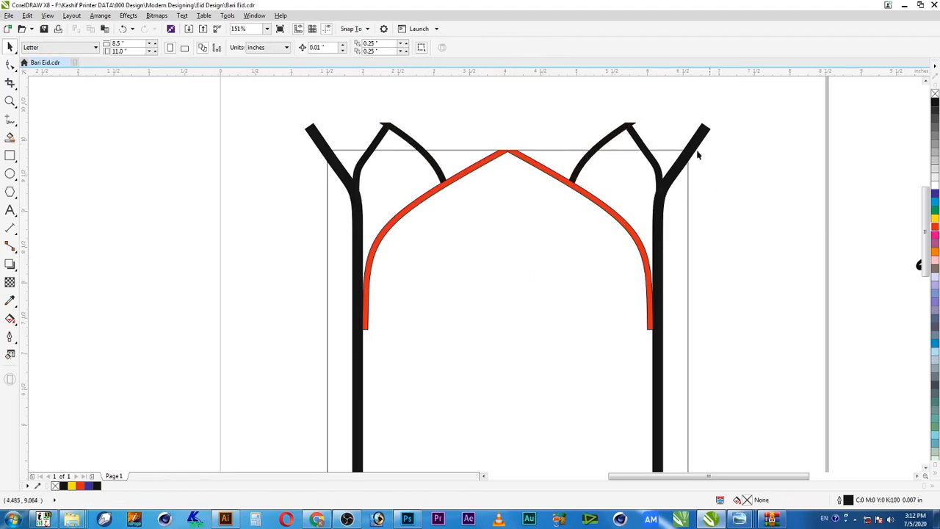
Delete the short thin branches that join the vertical strips to the inner curves on both sides.
{"action": "left_click", "coordinate": [382, 139]}
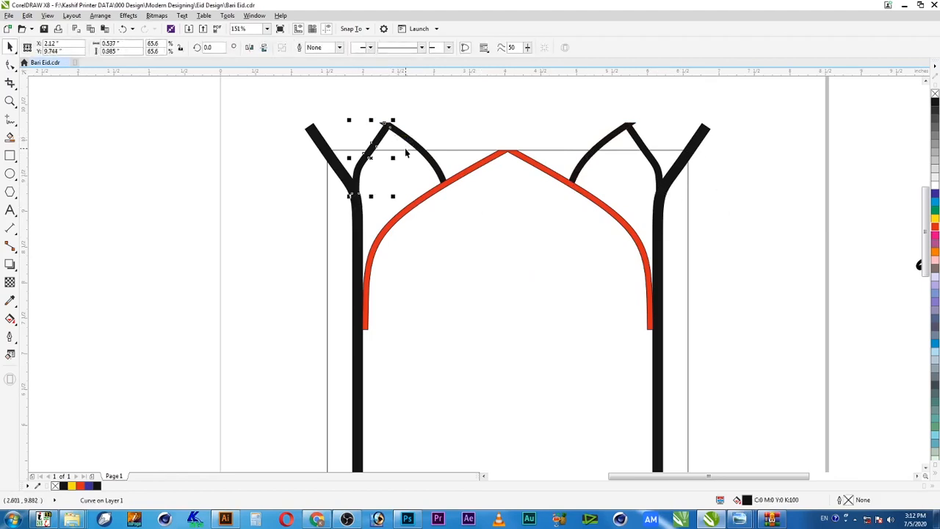
{"action": "key", "text": "Delete"}
{"action": "left_click", "coordinate": [644, 147]}
{"action": "key", "text": "Delete"}
Ungroup the two inner curves and mirror a copy of the right one horizontally, placing it against the right vertical strip.
{"action": "left_click", "coordinate": [610, 139]}
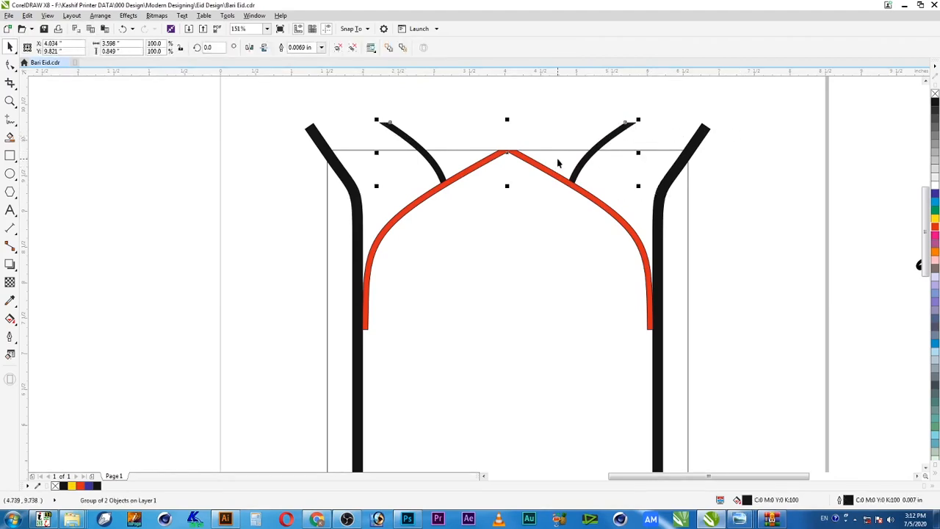
{"action": "key", "text": "ctrl+u"}
{"action": "left_click", "coordinate": [578, 127]}
{"action": "left_click", "coordinate": [588, 156]}
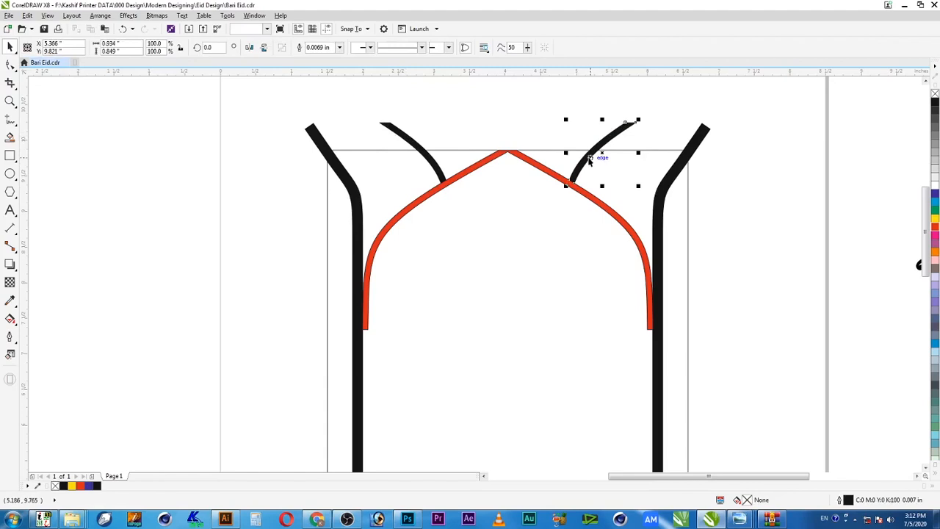
{"action": "left_click_drag", "start_coordinate": [566, 152], "coordinate": [669, 179]}
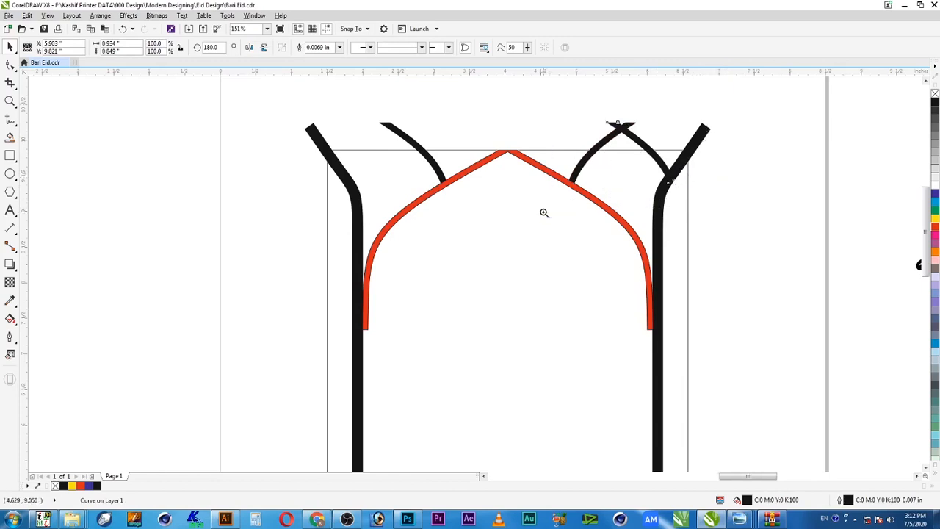
{"action": "key", "text": "shift+F2"}
{"action": "left_click_drag", "start_coordinate": [558, 274], "coordinate": [550, 278]}
{"action": "scroll", "coordinate": [570, 248], "scroll_direction": "down", "scroll_amount": 1}
{"action": "scroll", "coordinate": [570, 248], "scroll_direction": "down", "scroll_amount": 1}
{"action": "key", "text": "F2"}
{"action": "left_click_drag", "start_coordinate": [659, 183], "coordinate": [139, 340]}
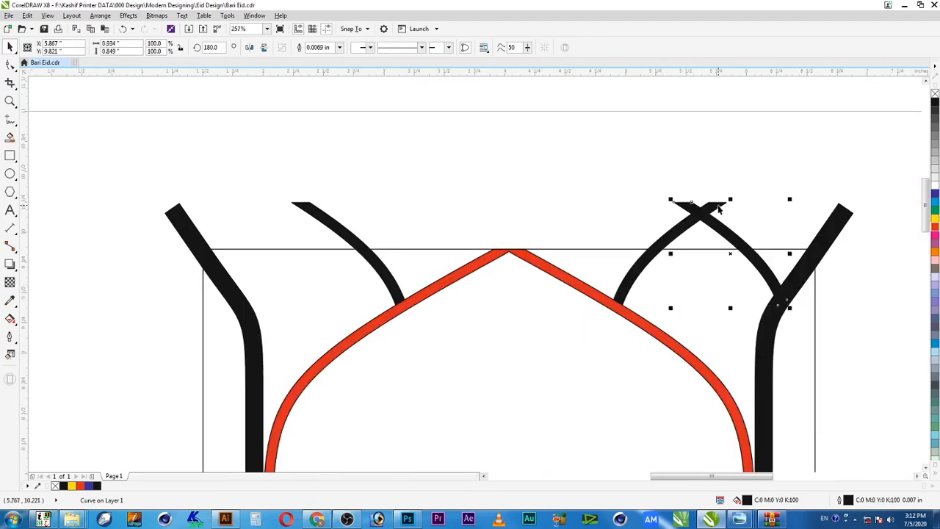
Group the two crossing curves on the right with the right vertical strip.
{"action": "left_click", "coordinate": [764, 223]}
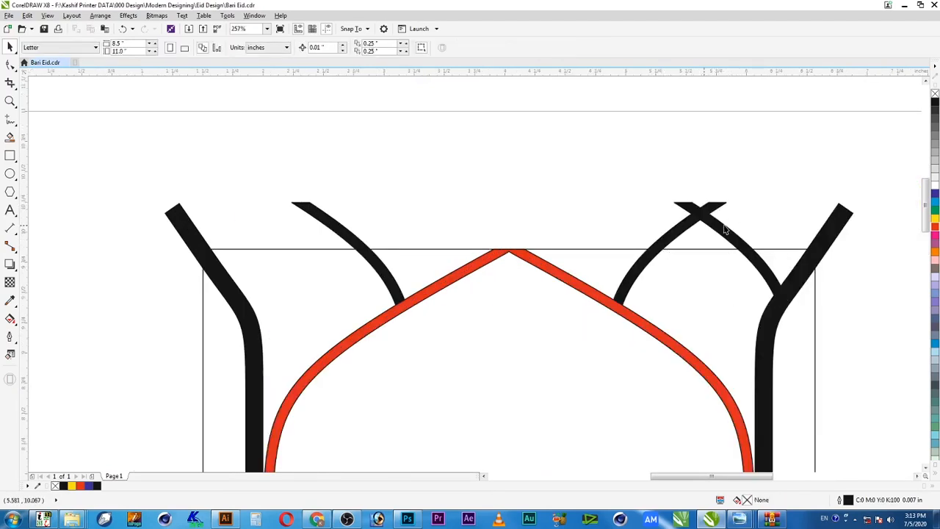
{"action": "left_click", "coordinate": [737, 237]}
{"action": "left_click", "coordinate": [680, 238], "text": "shift"}
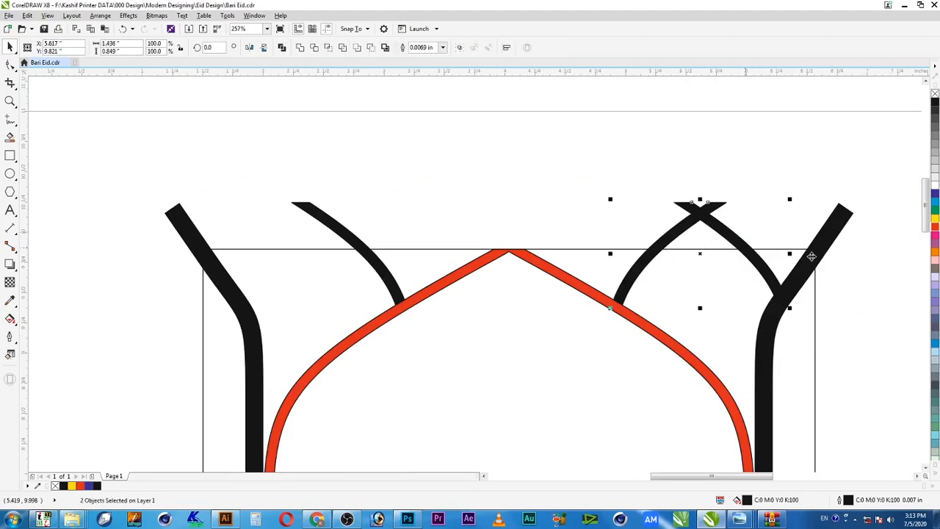
{"action": "left_click", "coordinate": [824, 235], "text": "shift"}
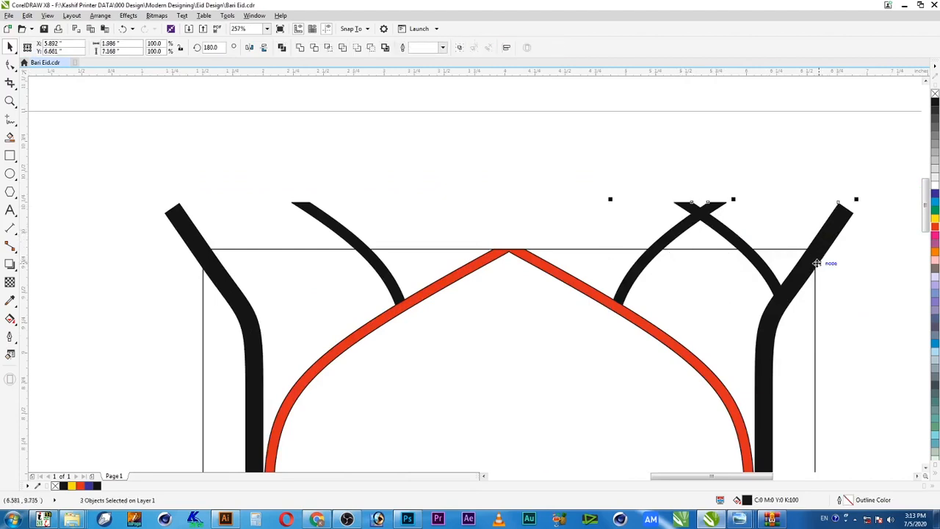
{"action": "key", "text": "ctrl+g"}
Delete the left vertical strip and the left inner curve.
{"action": "scroll", "coordinate": [816, 268], "scroll_direction": "down", "scroll_amount": 2}
{"action": "left_click", "coordinate": [583, 248]}
{"action": "left_click", "coordinate": [514, 251], "text": "shift"}
{"action": "key", "text": "Delete"}
Mirror a copy of the right strip group horizontally to the left side of the red arch.
{"action": "left_click", "coordinate": [828, 248]}
{"action": "right_click", "coordinate": [682, 454]}
{"action": "left_click_drag", "start_coordinate": [711, 447], "coordinate": [682, 454]}
{"action": "left_click_drag", "start_coordinate": [646, 317], "coordinate": [553, 321]}
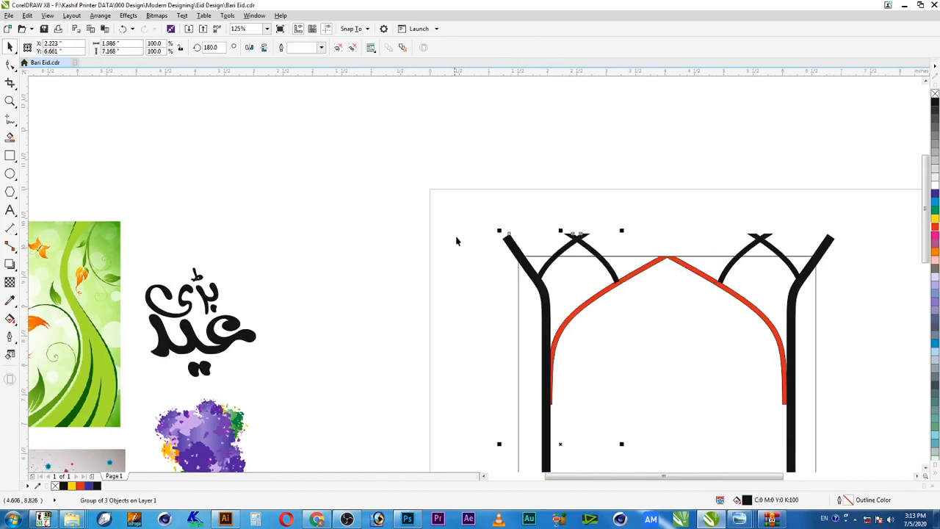
Move the left strip group so that its inner curve's end meets the red arch's upper edge.
{"action": "scroll", "coordinate": [666, 256], "scroll_direction": "up", "scroll_amount": 3}
{"action": "left_click_drag", "start_coordinate": [432, 307], "coordinate": [573, 371]}
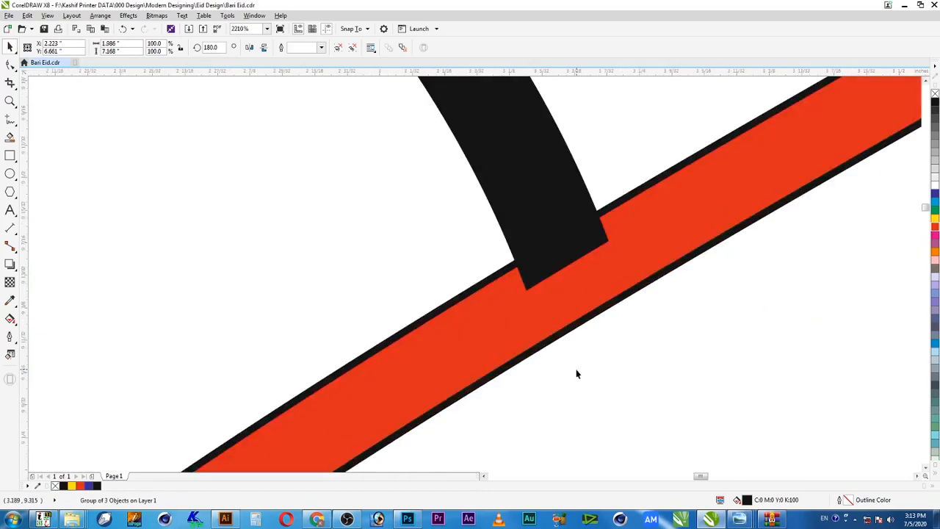
{"action": "mouse_move", "coordinate": [554, 230]}
{"action": "left_mouse_down"}
{"action": "mouse_move", "coordinate": [516, 237]}
{"action": "mouse_move", "coordinate": [558, 260]}
{"action": "left_mouse_up"}
{"action": "scroll", "coordinate": [609, 294], "scroll_direction": "down", "scroll_amount": 5}
{"action": "scroll", "coordinate": [679, 331], "scroll_direction": "down", "scroll_amount": 1}
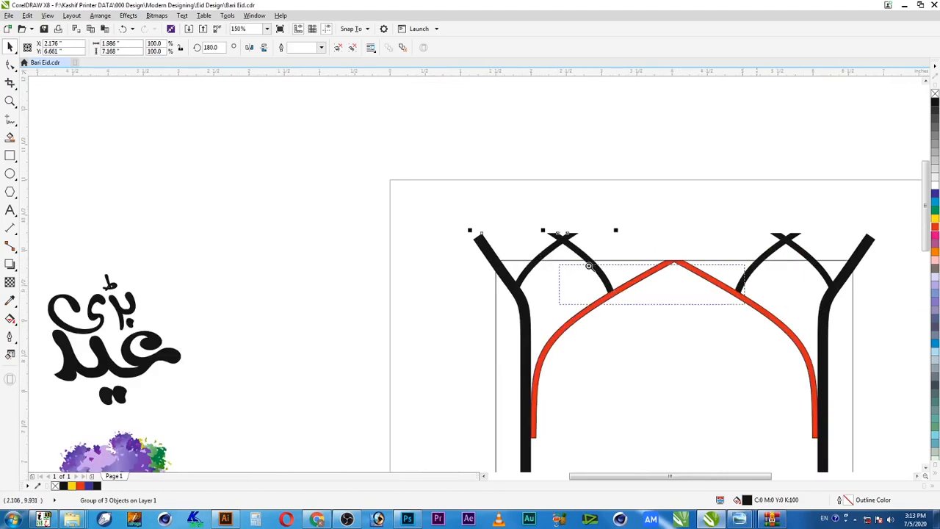
Group the left and right strip groups together and center them horizontally in the poster rectangle.
{"action": "scroll", "coordinate": [676, 330], "scroll_direction": "up", "scroll_amount": 2}
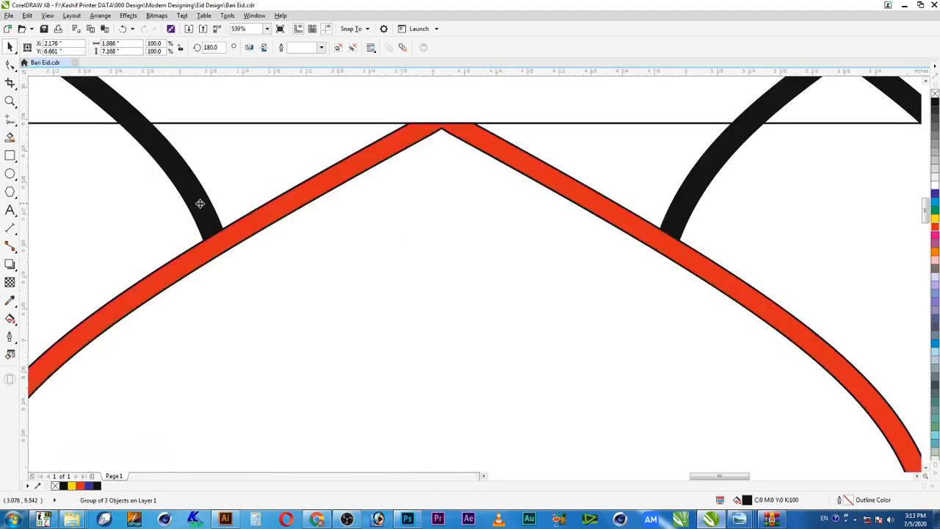
{"action": "left_click", "coordinate": [765, 107], "text": "shift"}
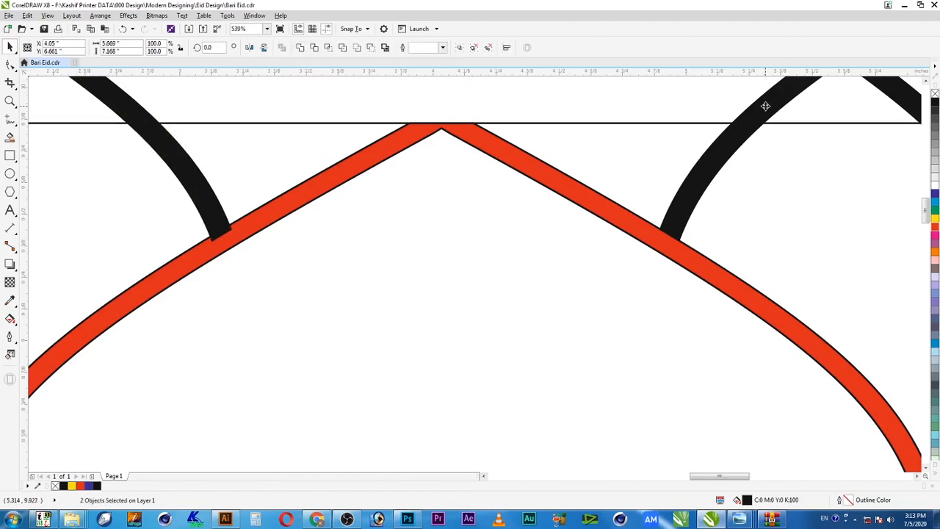
{"action": "left_click", "coordinate": [678, 142]}
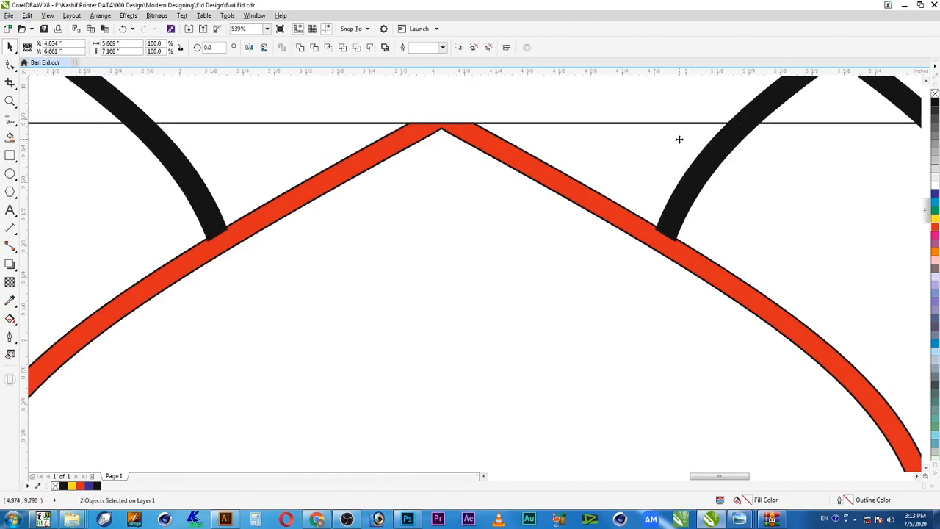
{"action": "scroll", "coordinate": [680, 144], "scroll_direction": "down", "scroll_amount": 1}
{"action": "scroll", "coordinate": [695, 185], "scroll_direction": "down", "scroll_amount": 1}
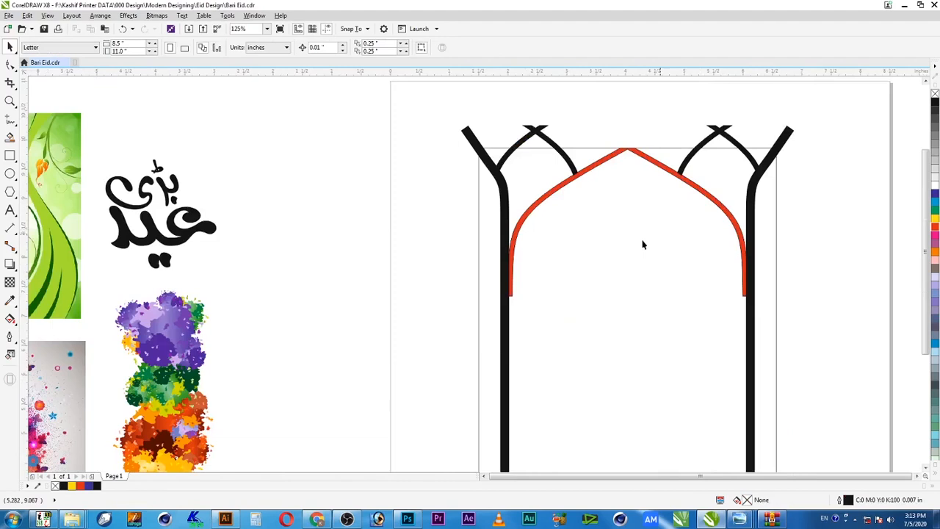
Move the red arch slightly upward so that it overlaps the ends of the inner curves.
{"action": "scroll", "coordinate": [642, 243], "scroll_direction": "down", "scroll_amount": 1}
{"action": "left_click_drag", "start_coordinate": [528, 173], "coordinate": [816, 297]}
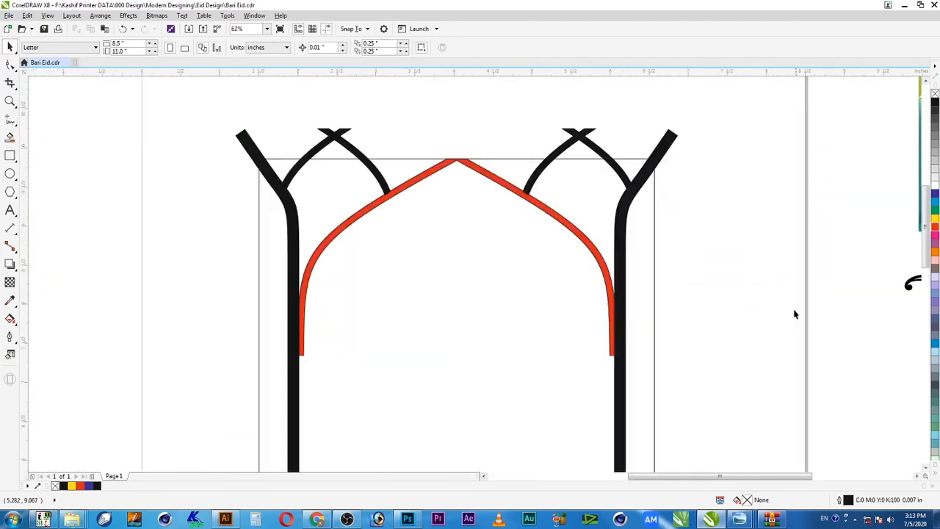
{"action": "left_click", "coordinate": [488, 174]}
{"action": "left_click_drag", "start_coordinate": [489, 175], "coordinate": [494, 169]}
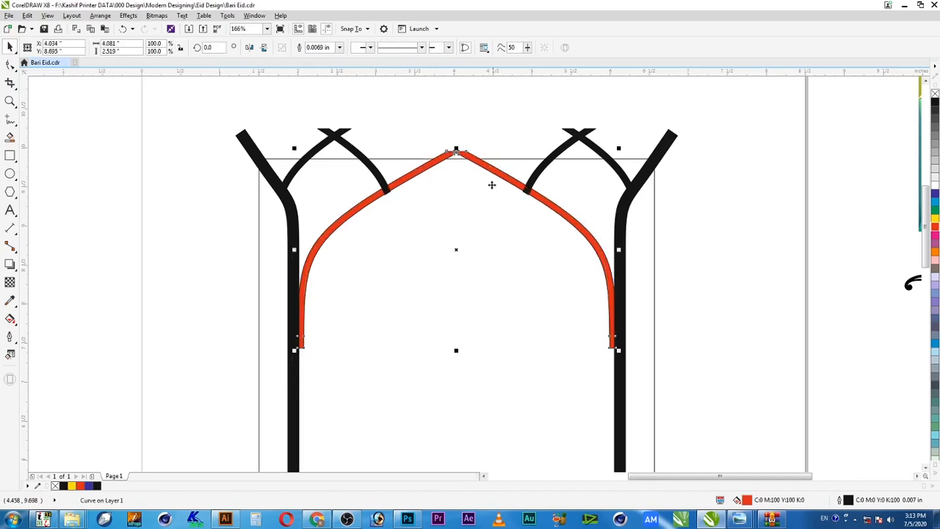
{"action": "left_click", "coordinate": [480, 211], "text": "shift"}
{"action": "left_click", "coordinate": [481, 210], "text": "shift"}
{"action": "left_click", "coordinate": [718, 249]}
{"action": "left_click", "coordinate": [467, 155]}
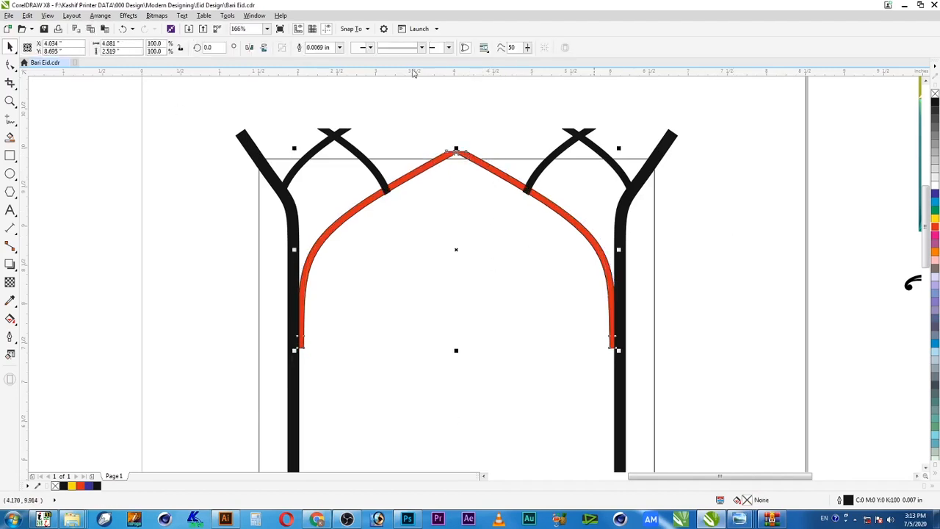
{"action": "scroll", "coordinate": [625, 243], "scroll_direction": "down", "scroll_amount": 3}
{"action": "scroll", "coordinate": [700, 275], "scroll_direction": "up", "scroll_amount": 2}
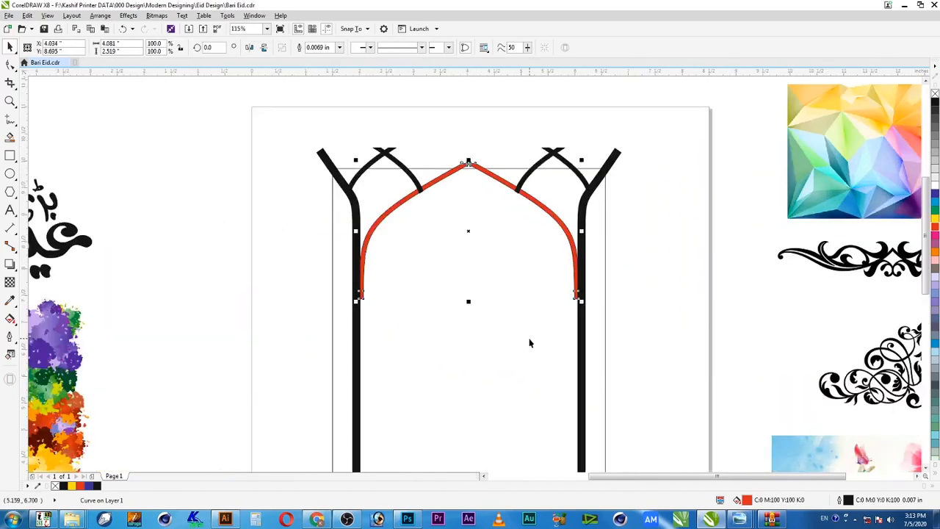
{"action": "key", "text": "Escape"}
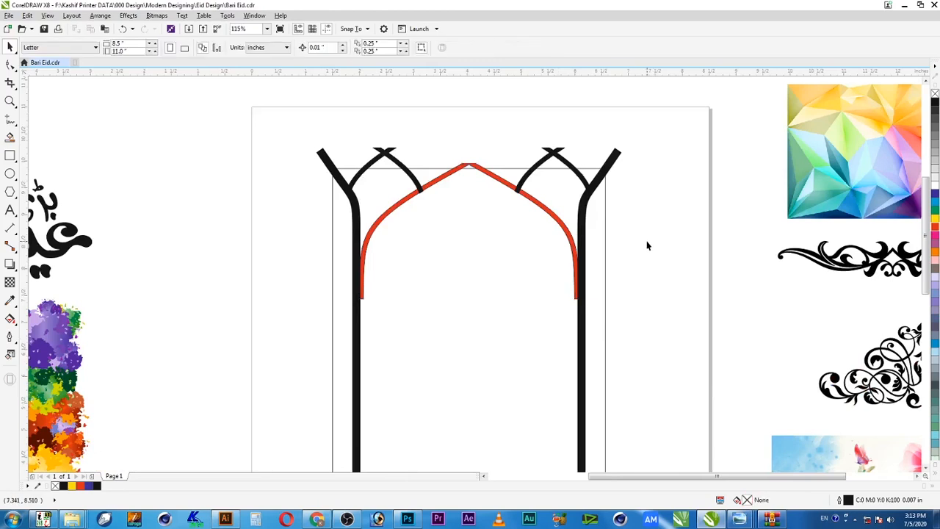
Ungroup the strip groups on both sides into individual pieces.
{"action": "left_click", "coordinate": [559, 156]}
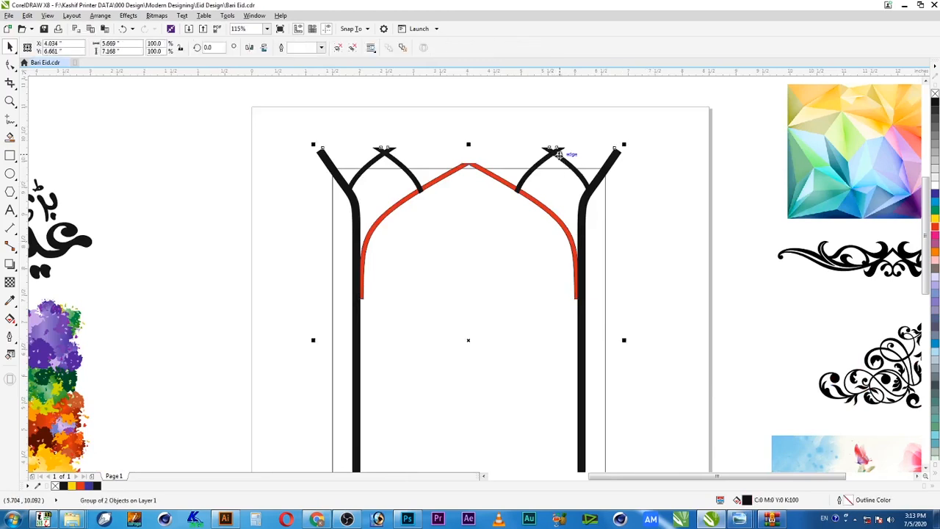
{"action": "key", "text": "ctrl+u"}
{"action": "key", "text": "ctrl+u"}
{"action": "left_click", "coordinate": [638, 204]}
{"action": "left_click", "coordinate": [615, 154]}
{"action": "left_click", "coordinate": [556, 155]}
{"action": "left_click", "coordinate": [389, 168]}
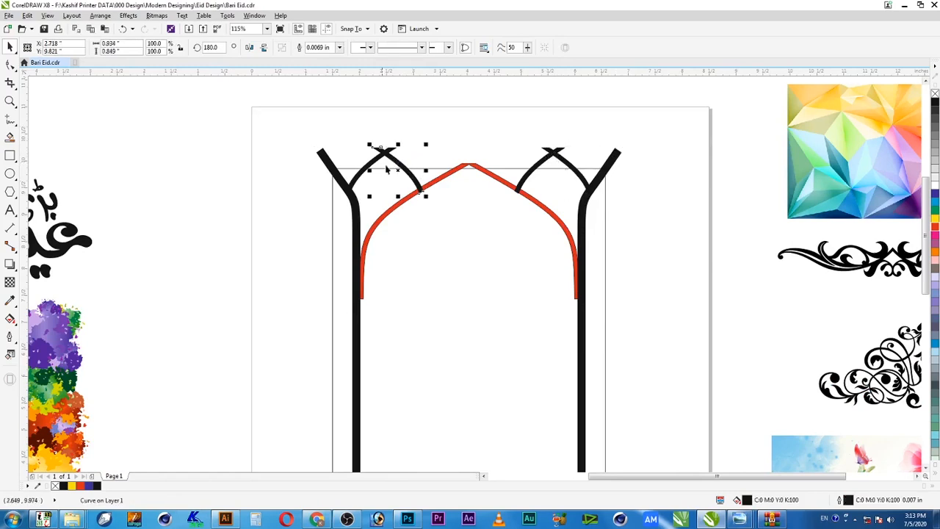
{"action": "left_click", "coordinate": [369, 159]}
{"action": "left_click", "coordinate": [361, 172]}
{"action": "left_click", "coordinate": [321, 158]}
{"action": "left_click", "coordinate": [503, 136]}
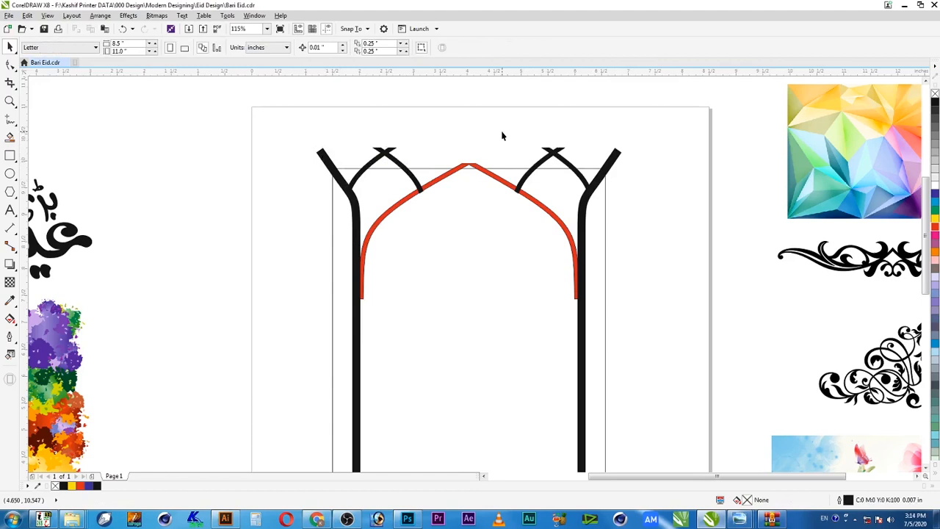
Fill the pair of crossing curves on each side of the arch with green.
{"action": "left_click", "coordinate": [564, 157]}
{"action": "left_click", "coordinate": [547, 165], "text": "shift"}
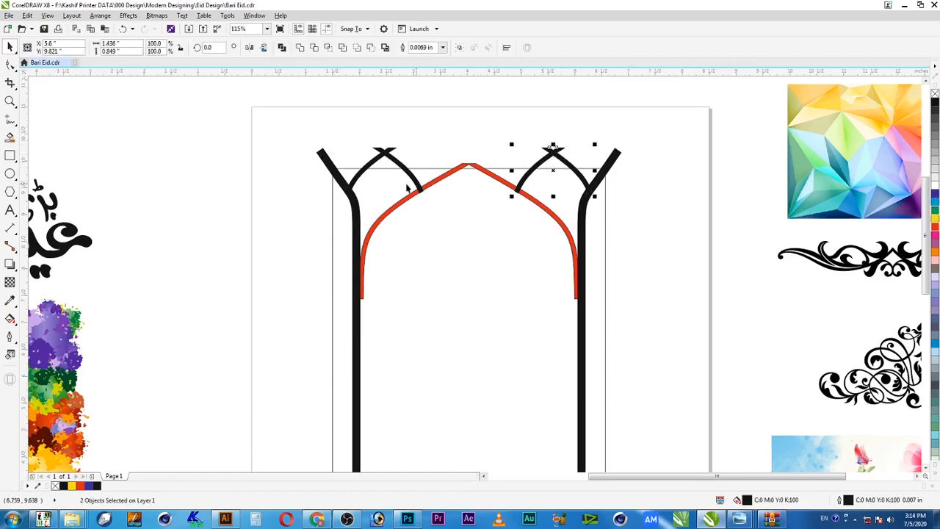
{"action": "left_click", "coordinate": [935, 211]}
{"action": "left_click", "coordinate": [403, 167]}
{"action": "left_click", "coordinate": [370, 163], "text": "shift"}
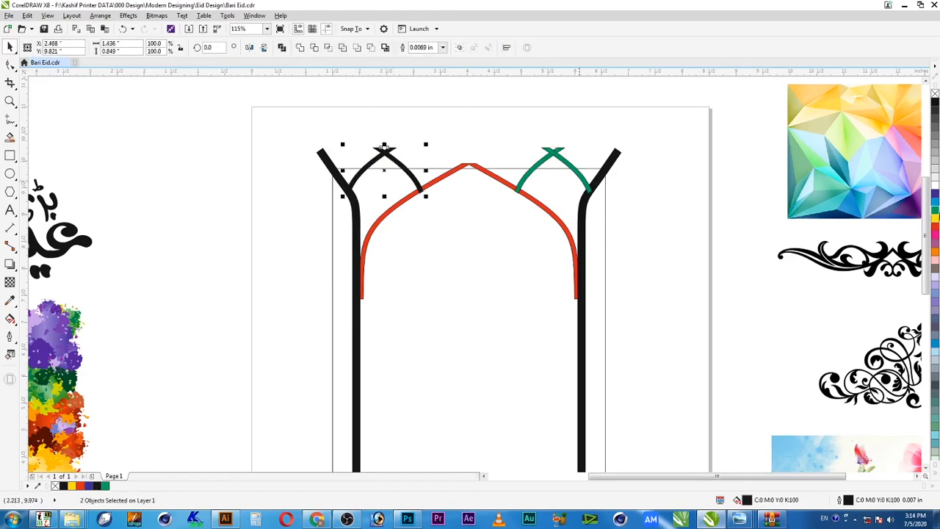
{"action": "left_click", "coordinate": [935, 211]}
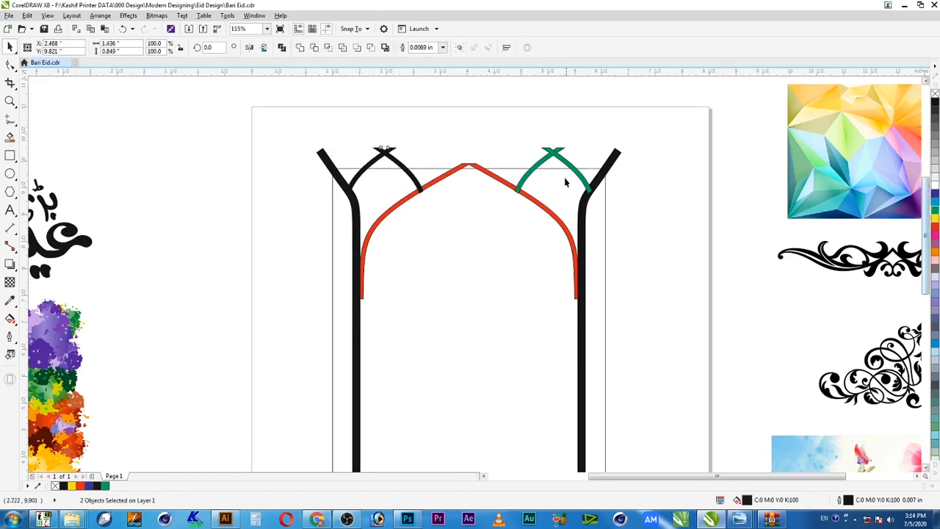
{"action": "left_click", "coordinate": [479, 154]}
{"action": "scroll", "coordinate": [608, 164], "scroll_direction": "down", "scroll_amount": 2}
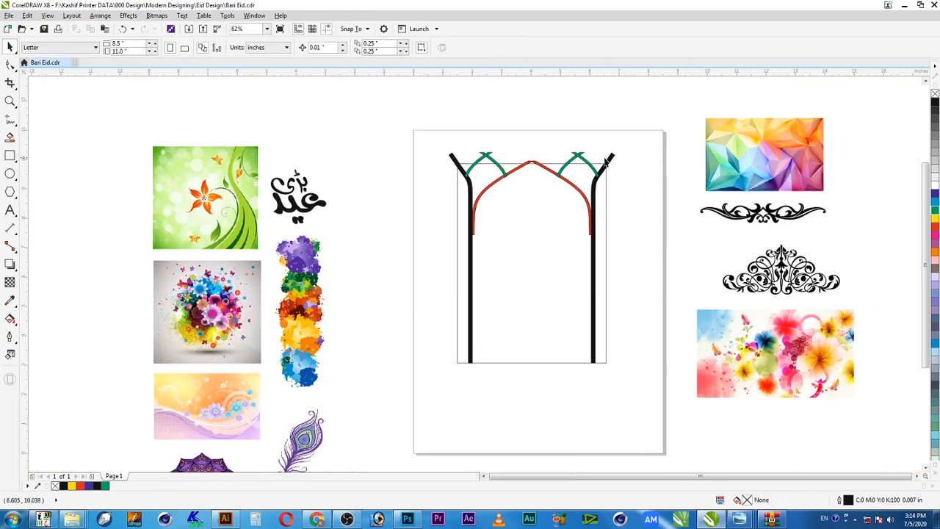
Move the colorful polygon picture beside the frame's right strip and rotate it 90 degrees.
{"action": "left_click_drag", "start_coordinate": [406, 126], "coordinate": [653, 372]}
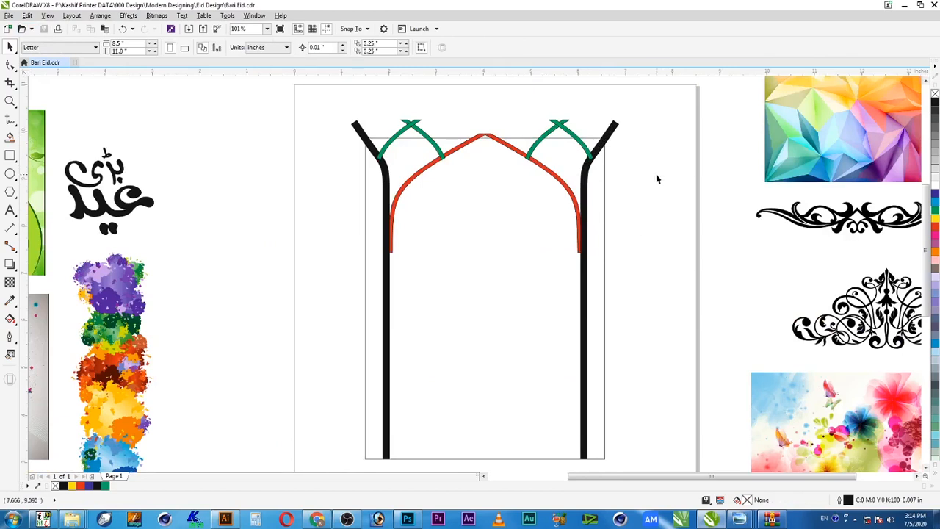
{"action": "left_click_drag", "start_coordinate": [792, 131], "coordinate": [597, 243]}
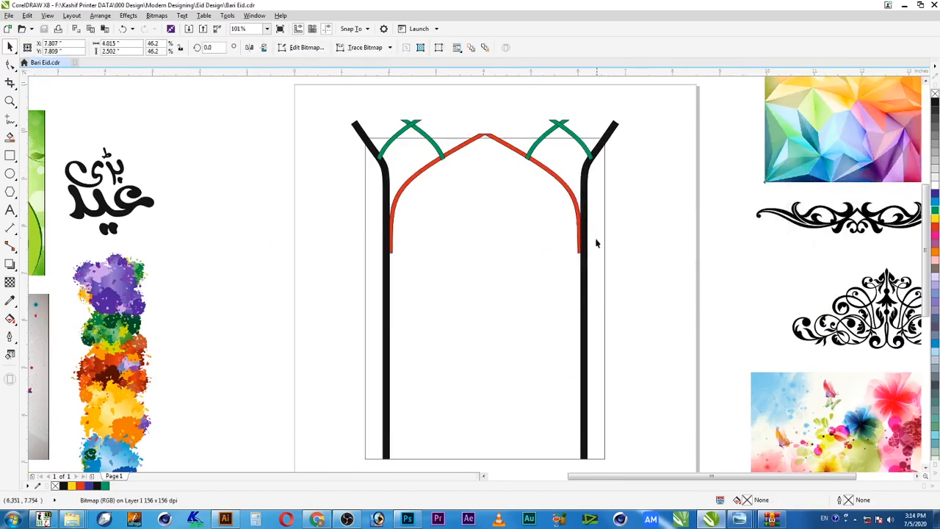
{"action": "left_click", "coordinate": [729, 284]}
{"action": "left_click_drag", "start_coordinate": [761, 298], "coordinate": [740, 153]}
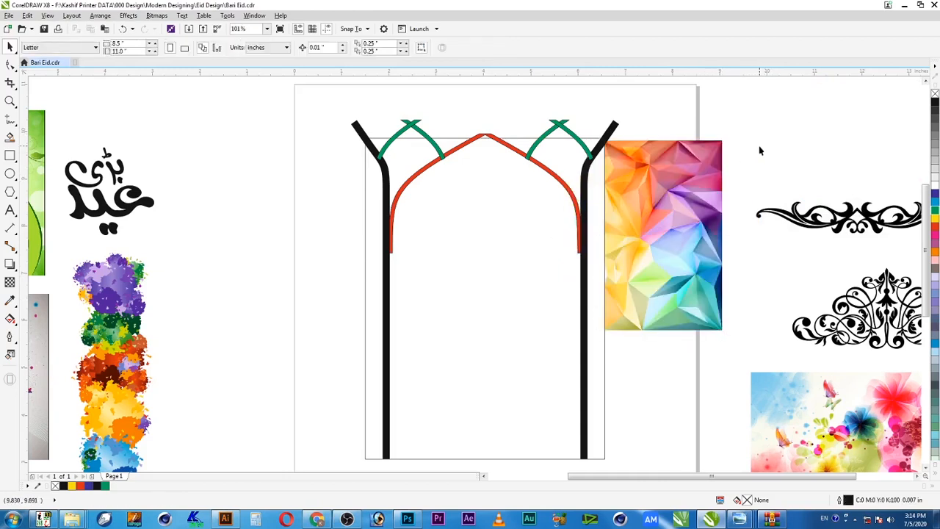
Scale the polygon picture to about 0.98 by 1.57 inches and place it over the right strip's bend, behind the strip.
{"action": "left_click", "coordinate": [711, 150]}
{"action": "left_click_drag", "start_coordinate": [727, 137], "coordinate": [649, 216]}
{"action": "left_click_drag", "start_coordinate": [630, 306], "coordinate": [607, 153]}
{"action": "left_click_drag", "start_coordinate": [656, 126], "coordinate": [463, 340]}
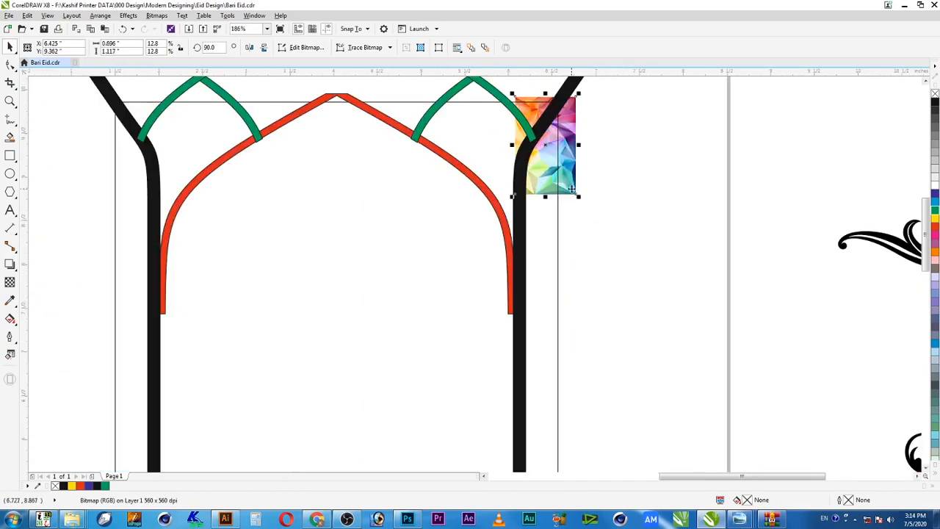
{"action": "left_click_drag", "start_coordinate": [578, 197], "coordinate": [616, 235]}
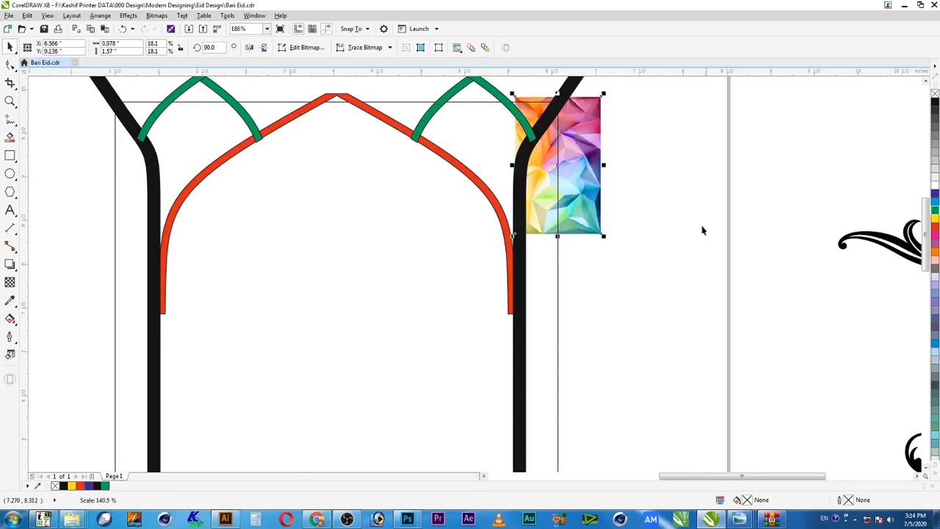
Align the polygon picture's top edge with the poster rectangle and shift the picture slightly to the right.
{"action": "left_click", "coordinate": [558, 263], "text": "shift"}
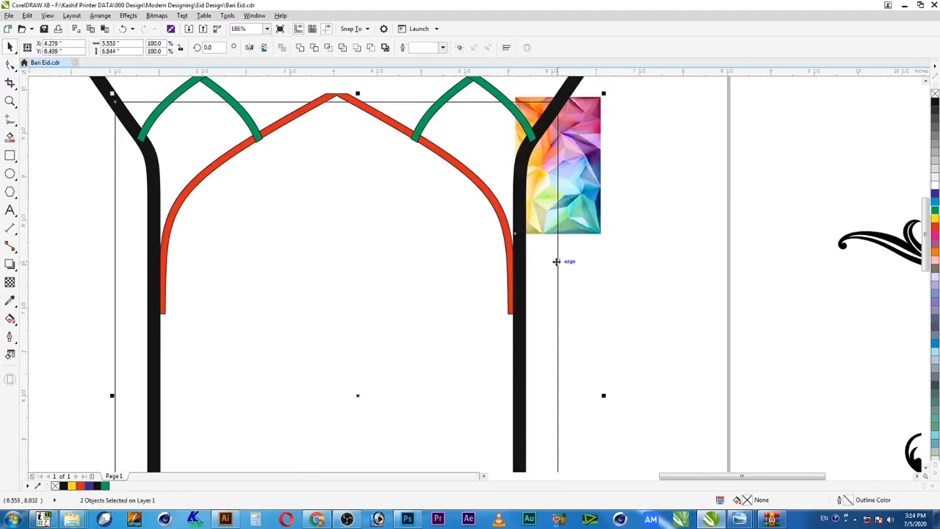
{"action": "key", "text": "t"}
{"action": "left_click", "coordinate": [599, 227]}
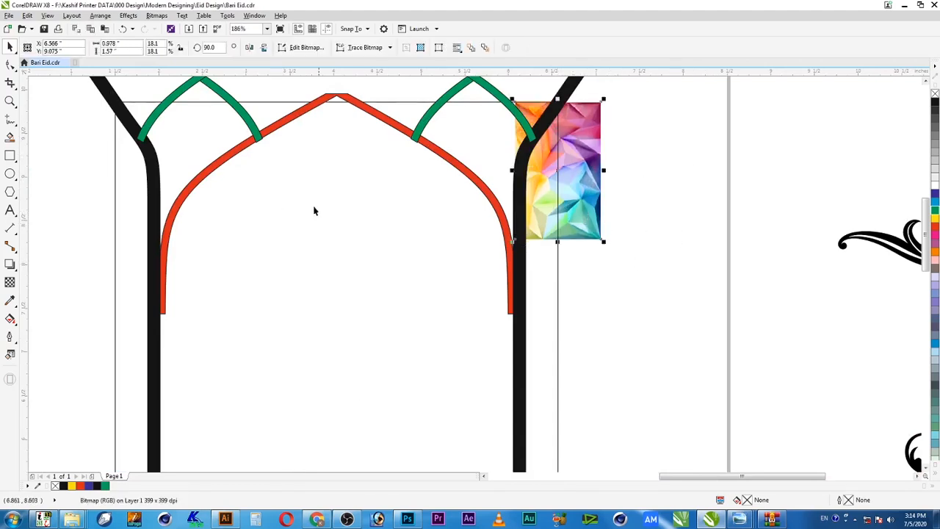
{"action": "left_click", "coordinate": [10, 66]}
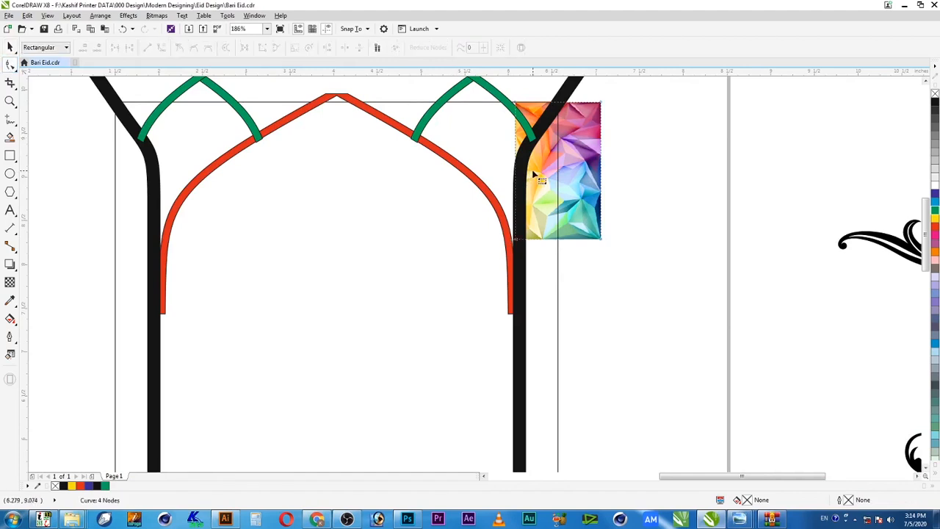
{"action": "left_click", "coordinate": [560, 239]}
{"action": "left_click_drag", "start_coordinate": [590, 195], "coordinate": [594, 195]}
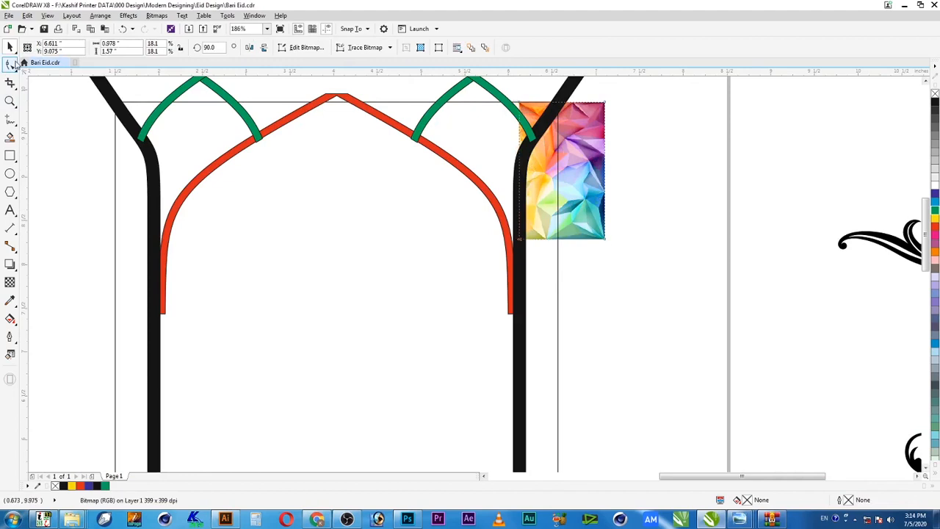
Add nodes on the polygon picture's inner edge and pull its upper inner corner across to the black strip's slanted end.
{"action": "left_click", "coordinate": [10, 65]}
{"action": "double_click", "coordinate": [520, 178]}
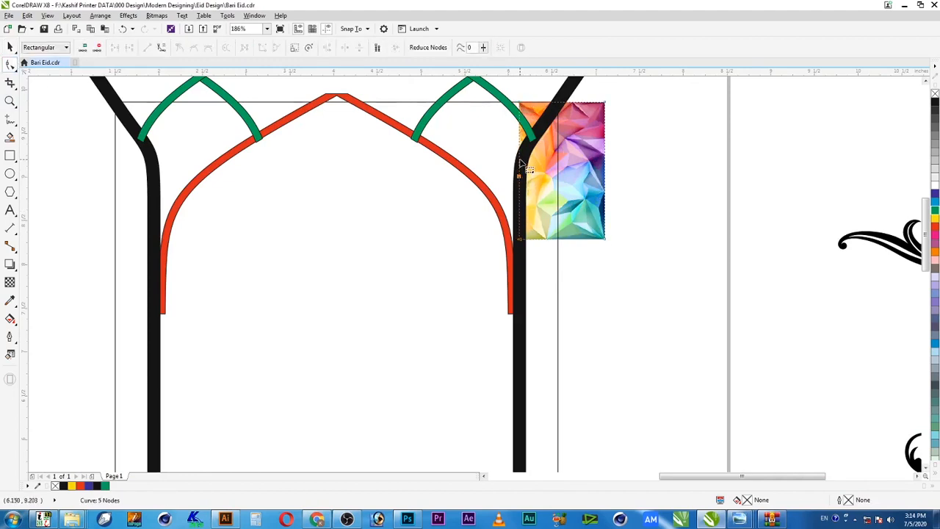
{"action": "left_click_drag", "start_coordinate": [521, 103], "coordinate": [559, 104]}
{"action": "key", "text": "space"}
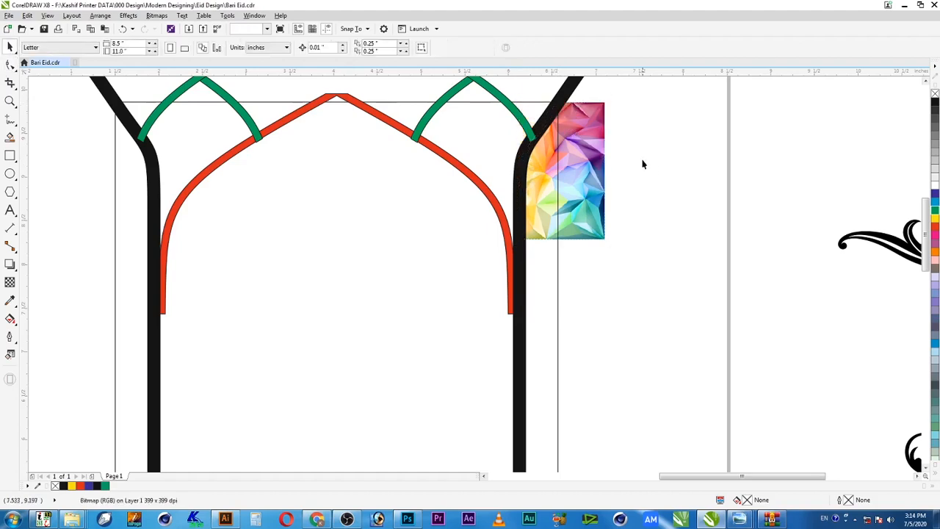
{"action": "left_click", "coordinate": [582, 202]}
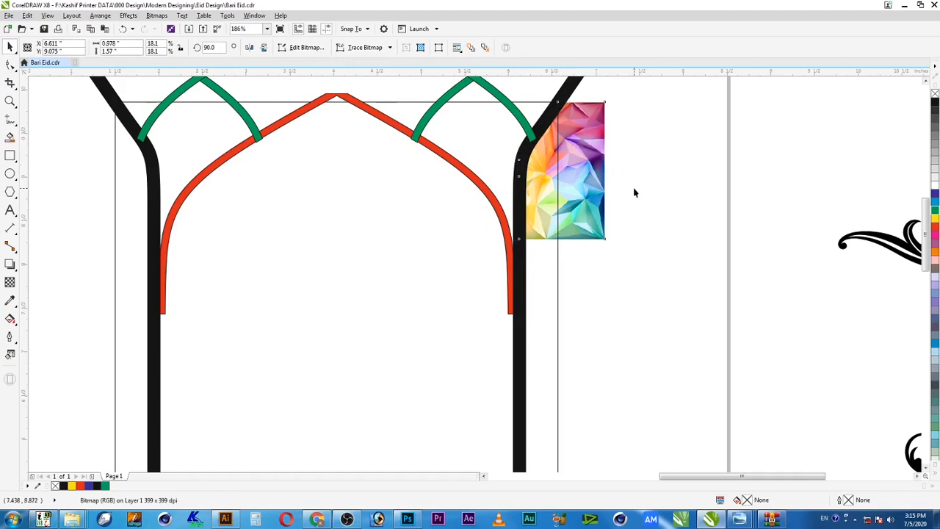
{"action": "left_click", "coordinate": [632, 187]}
Mirror a copy of the polygon picture directly below the original.
{"action": "left_click", "coordinate": [593, 171]}
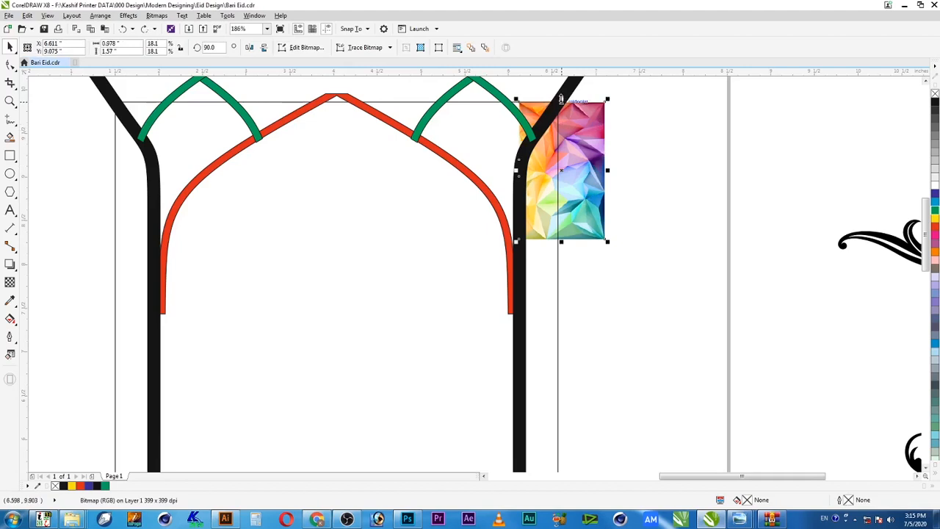
{"action": "left_click_drag", "start_coordinate": [562, 99], "coordinate": [619, 314]}
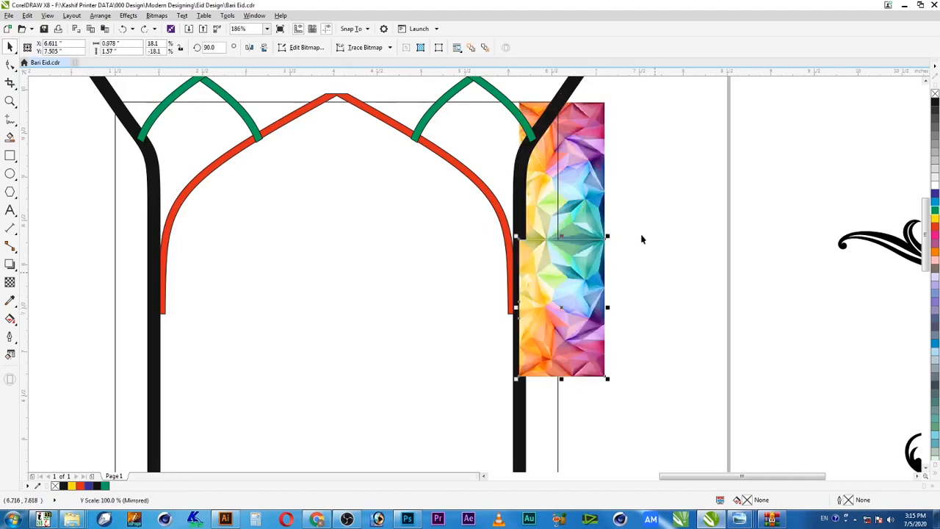
{"action": "left_click", "coordinate": [639, 233]}
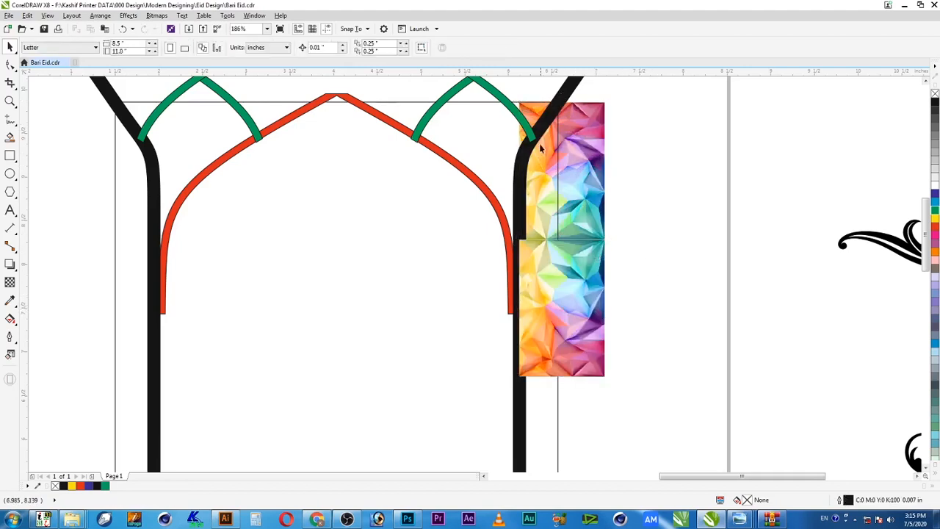
Reshape the upper polygon picture by pulling its top inner corner behind the black strip's slanted part.
{"action": "left_click", "coordinate": [575, 111]}
{"action": "key", "text": "F10"}
{"action": "left_click_drag", "start_coordinate": [519, 102], "coordinate": [558, 103]}
{"action": "key", "text": "space"}
{"action": "left_click", "coordinate": [643, 133]}
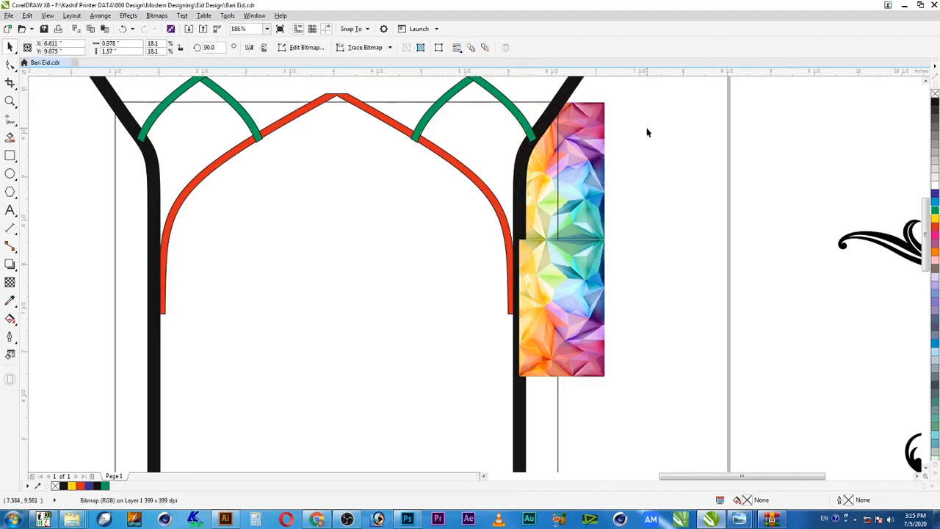
Bring the right black strip to the front, over both polygon pictures.
{"action": "left_click", "coordinate": [585, 122]}
{"action": "left_click", "coordinate": [522, 396]}
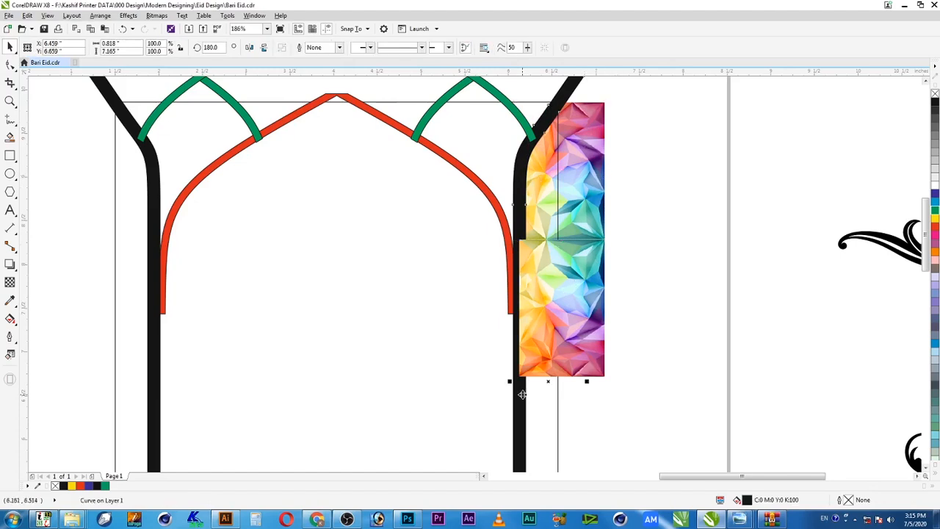
{"action": "key", "text": "shift+Page_Up"}
{"action": "key", "text": "Escape"}
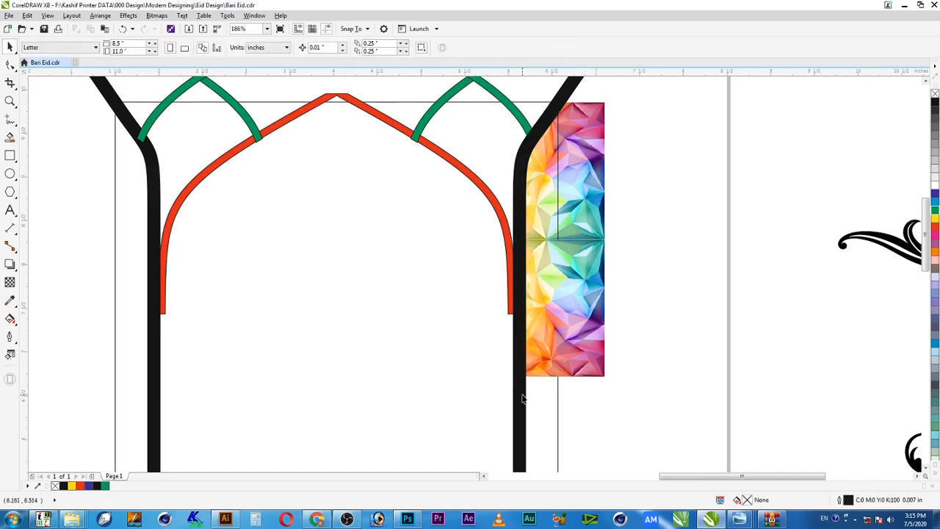
Close the seam between the two mirrored polygon pictures and group them.
{"action": "scroll", "coordinate": [523, 395], "scroll_direction": "down", "scroll_amount": 1}
{"action": "scroll", "coordinate": [591, 242], "scroll_direction": "down", "scroll_amount": 1}
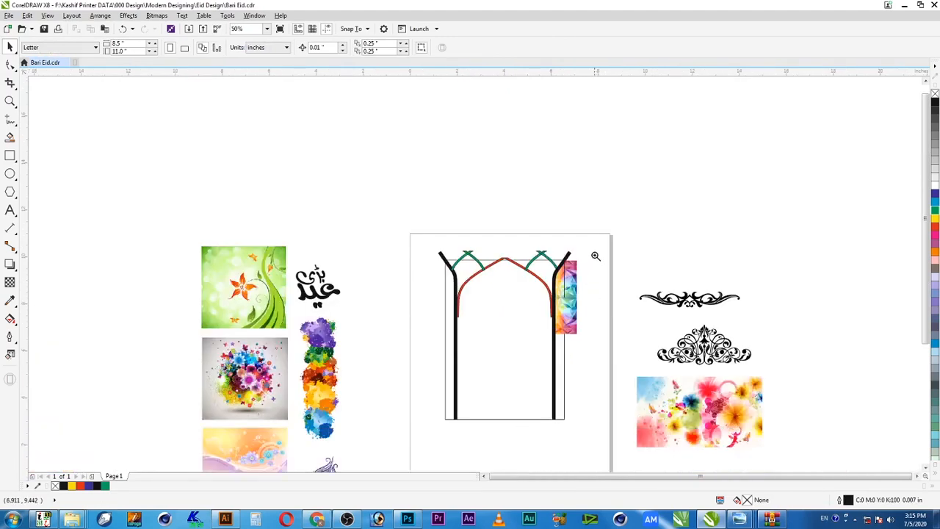
{"action": "scroll", "coordinate": [580, 305], "scroll_direction": "up", "scroll_amount": 2}
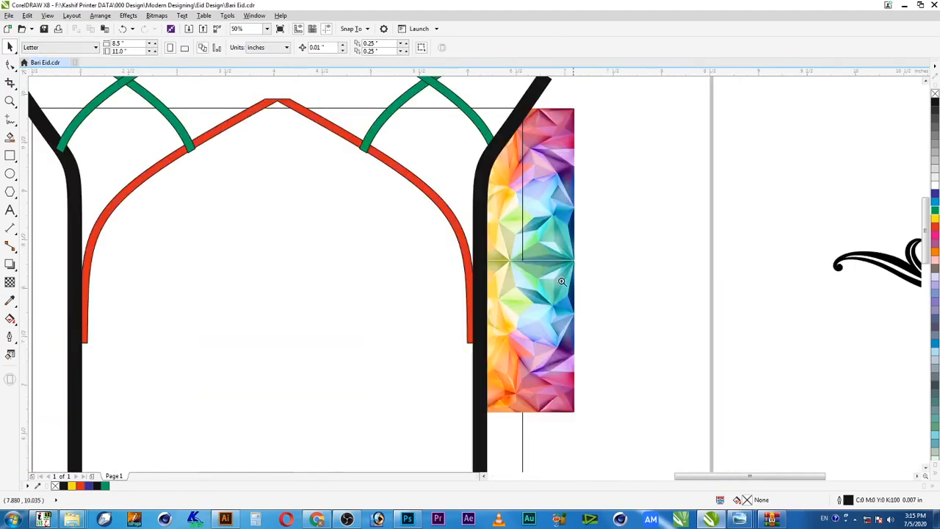
{"action": "scroll", "coordinate": [529, 324], "scroll_direction": "up", "scroll_amount": 2}
{"action": "left_click", "coordinate": [653, 324]}
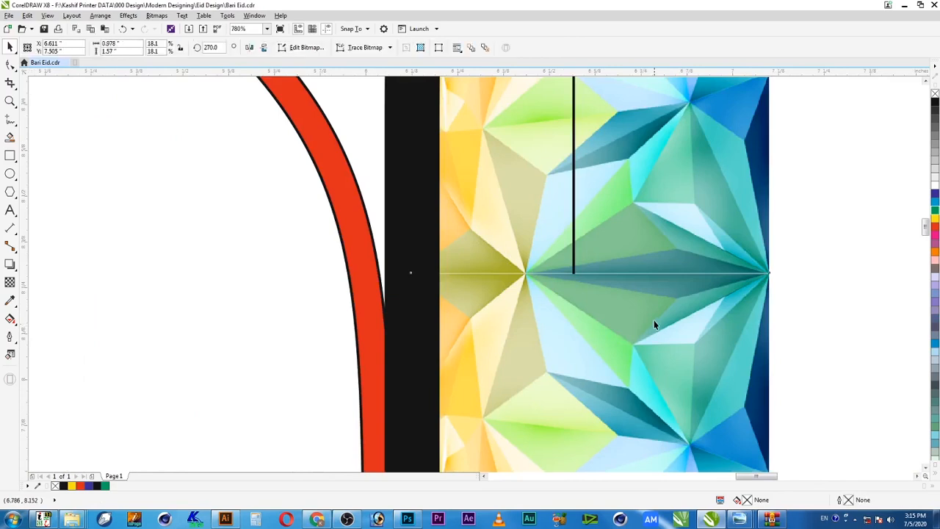
{"action": "left_click", "coordinate": [678, 264], "text": "shift"}
{"action": "right_click", "coordinate": [667, 263]}
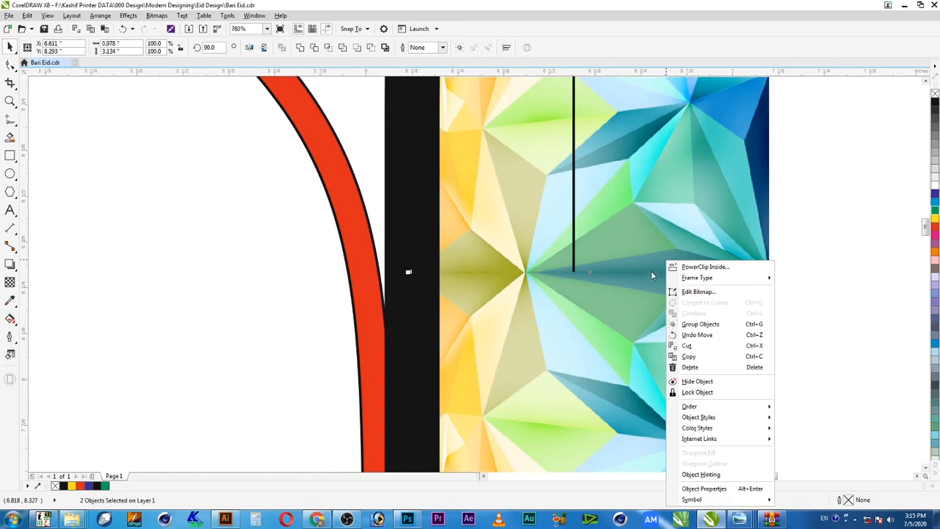
{"action": "left_click", "coordinate": [700, 323]}
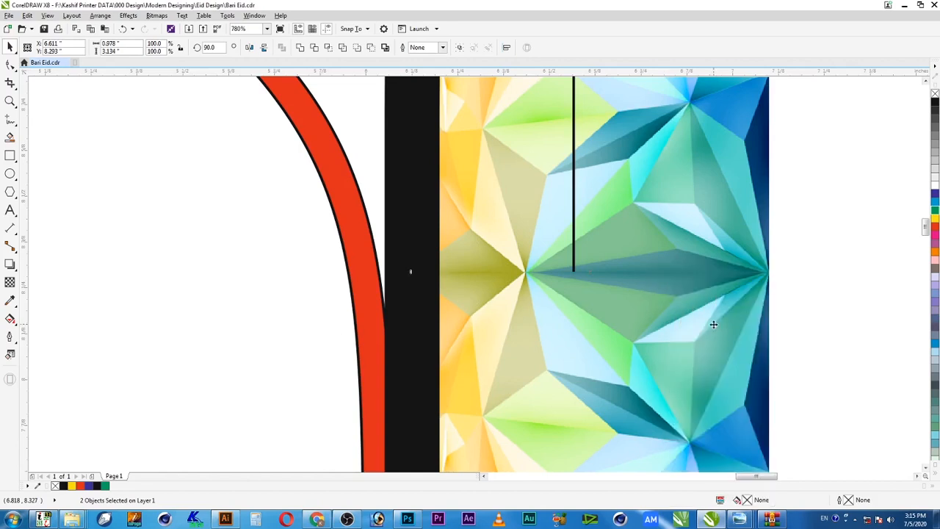
Apply a vertical linear transparency to the polygon picture group so that it fades out toward its lower end.
{"action": "scroll", "coordinate": [729, 317], "scroll_direction": "down", "scroll_amount": 1}
{"action": "key", "text": "F4"}
{"action": "key", "text": "F2"}
{"action": "left_click_drag", "start_coordinate": [628, 103], "coordinate": [518, 251]}
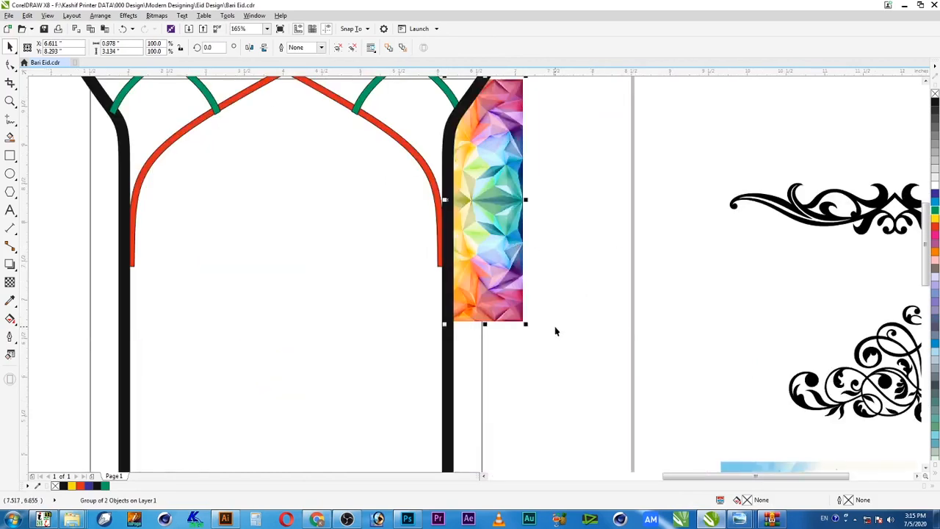
{"action": "left_click", "coordinate": [9, 282]}
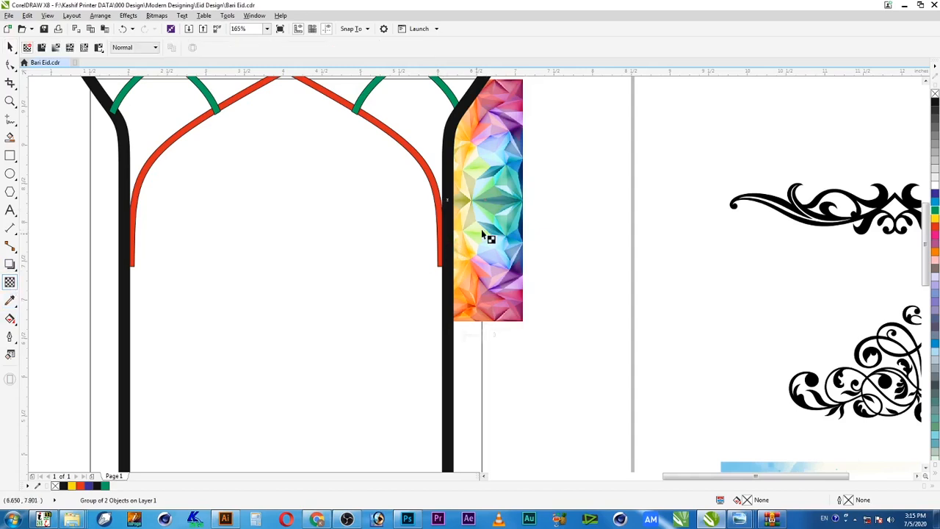
{"action": "left_click_drag", "start_coordinate": [473, 227], "coordinate": [478, 310]}
{"action": "key", "text": "space"}
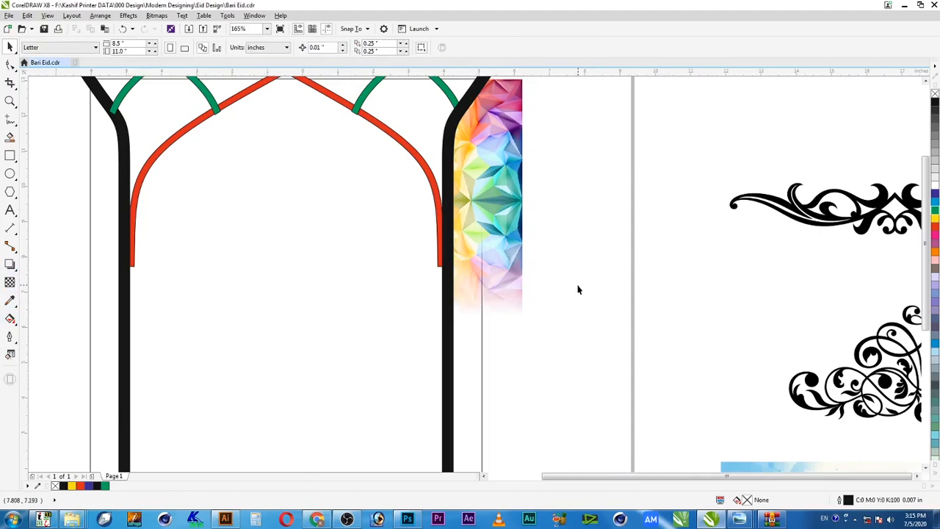
Scale the faded polygon group to about 0.83 by 2.67 inches and place its top edge on the poster rectangle's top line.
{"action": "scroll", "coordinate": [577, 284], "scroll_direction": "down", "scroll_amount": 4}
{"action": "left_click", "coordinate": [549, 244]}
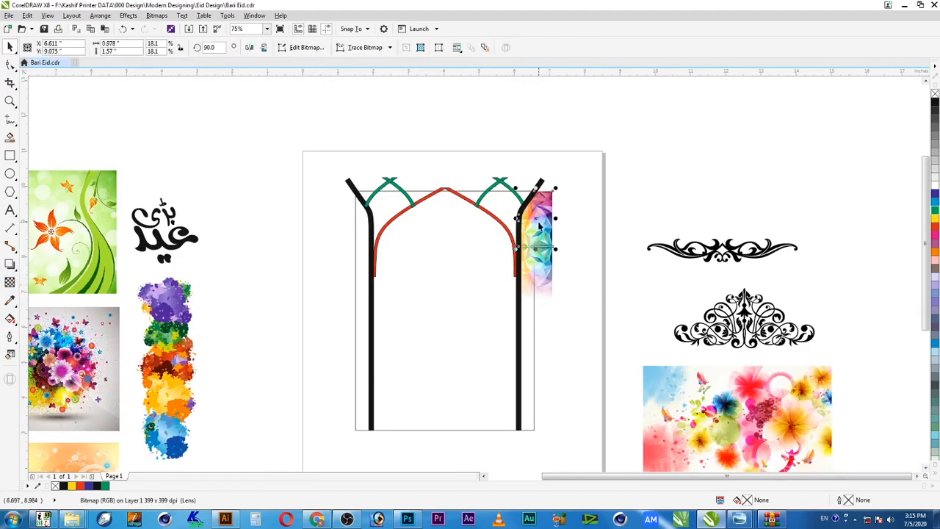
{"action": "left_click", "coordinate": [551, 278]}
{"action": "left_click", "coordinate": [579, 285]}
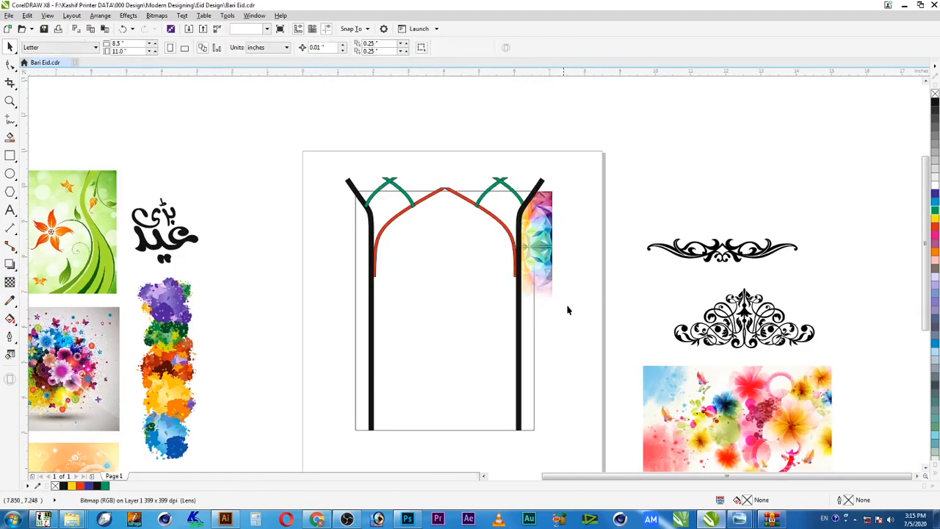
{"action": "key", "text": "F2"}
{"action": "left_click_drag", "start_coordinate": [579, 161], "coordinate": [300, 344]}
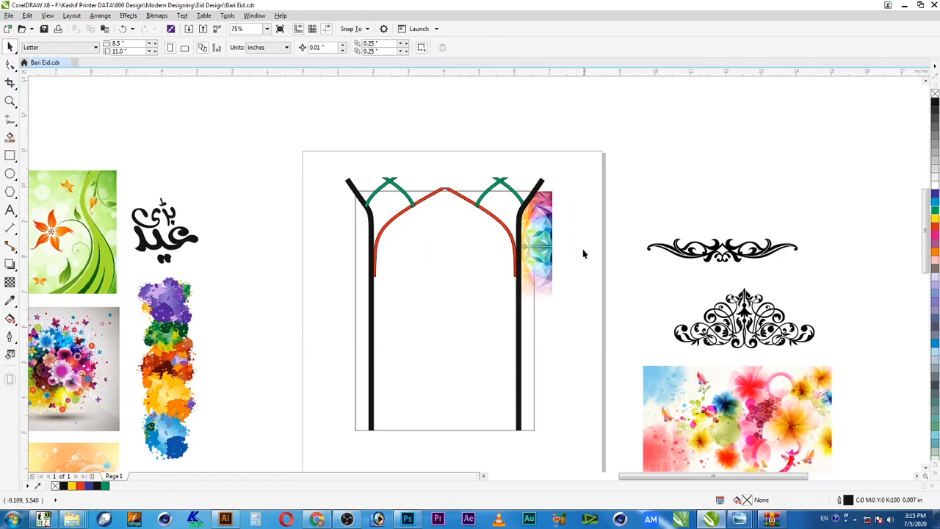
{"action": "left_click", "coordinate": [704, 244]}
{"action": "left_click_drag", "start_coordinate": [724, 384], "coordinate": [720, 383]}
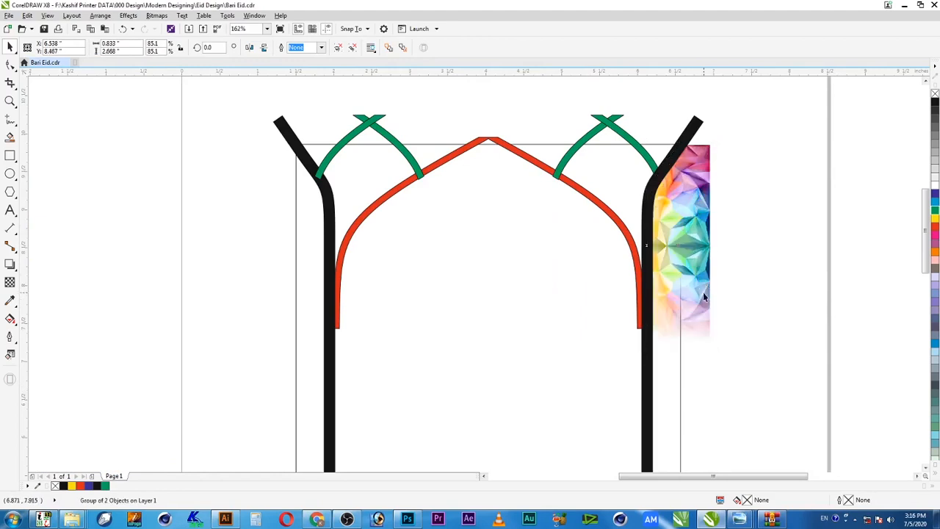
{"action": "left_click", "coordinate": [751, 264]}
{"action": "left_click", "coordinate": [702, 249]}
{"action": "scroll", "coordinate": [720, 271], "scroll_direction": "down", "scroll_amount": 2}
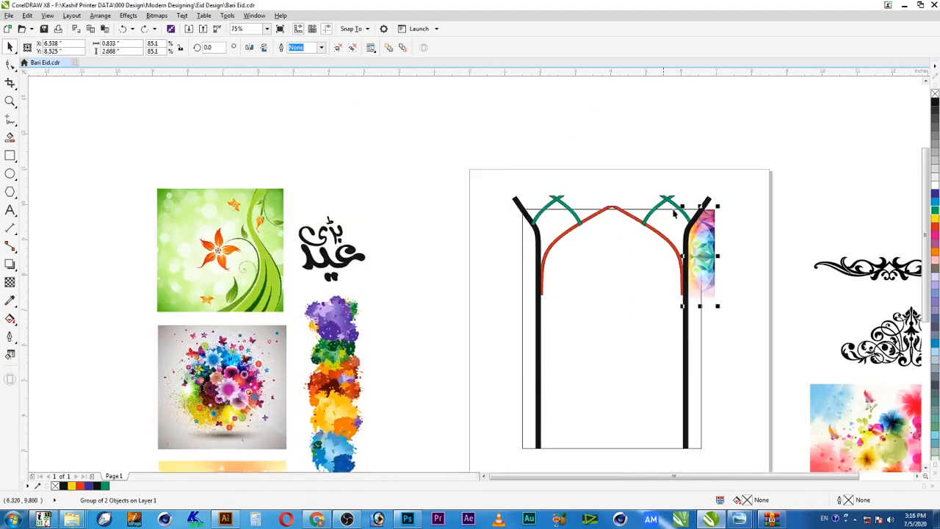
{"action": "scroll", "coordinate": [674, 213], "scroll_direction": "up", "scroll_amount": 5}
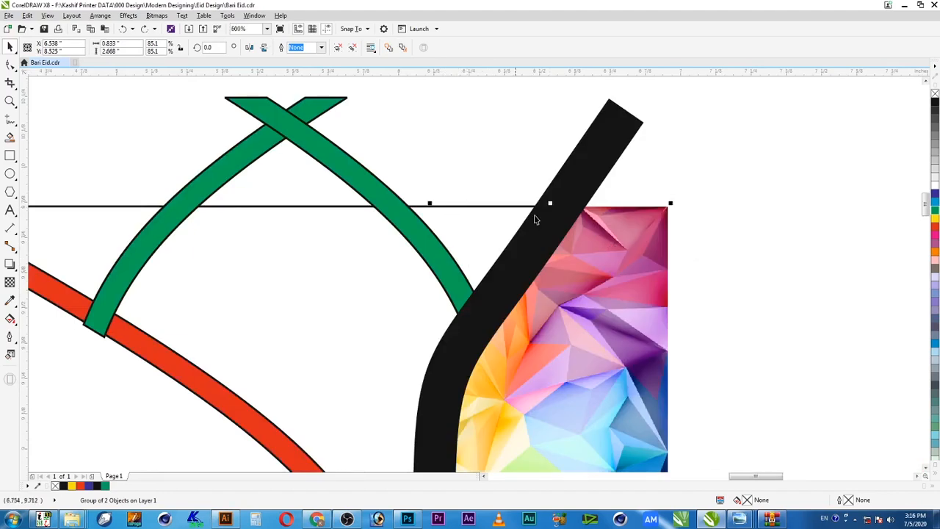
{"action": "scroll", "coordinate": [535, 219], "scroll_direction": "down", "scroll_amount": 5}
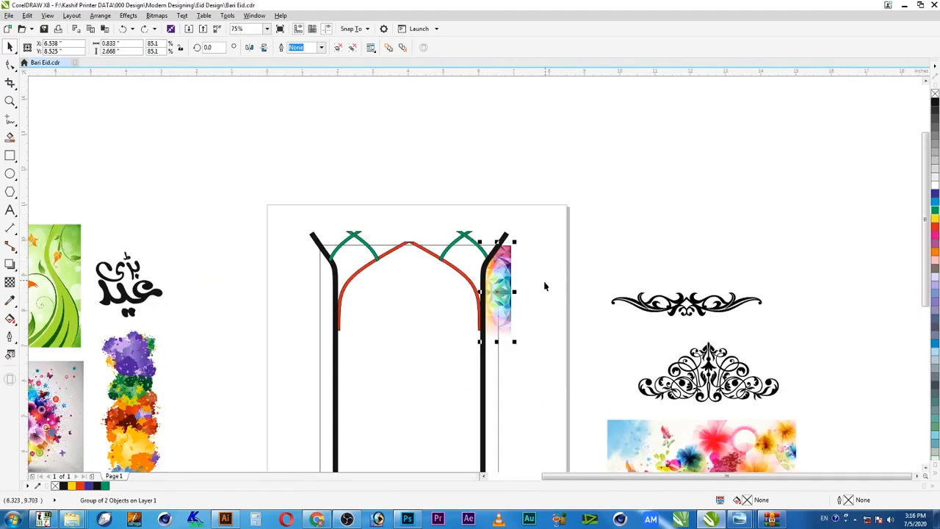
{"action": "scroll", "coordinate": [545, 283], "scroll_direction": "down", "scroll_amount": 1}
Move the flower burst picture with the gray background behind the frame's upper right corner.
{"action": "key", "text": "F2"}
{"action": "left_click_drag", "start_coordinate": [551, 227], "coordinate": [804, 176]}
{"action": "left_click", "coordinate": [249, 382]}
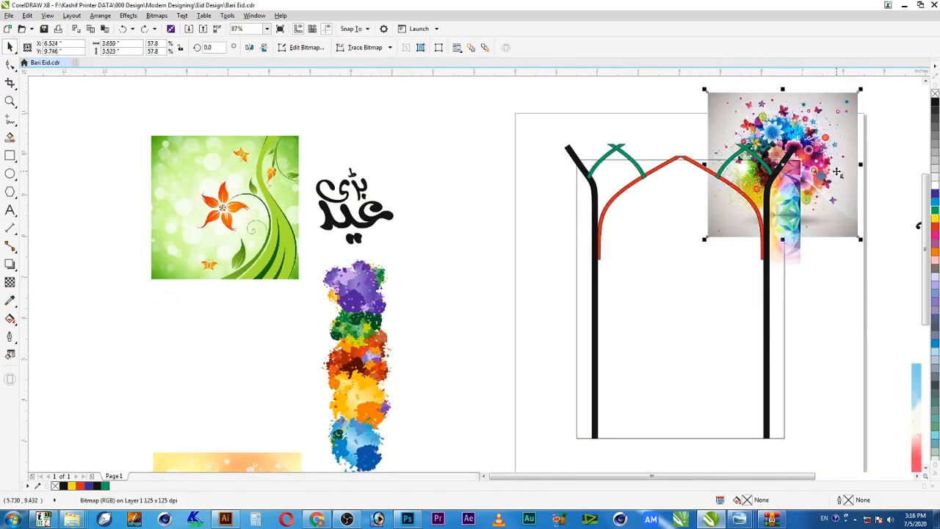
{"action": "scroll", "coordinate": [749, 98], "scroll_direction": "up", "scroll_amount": 1}
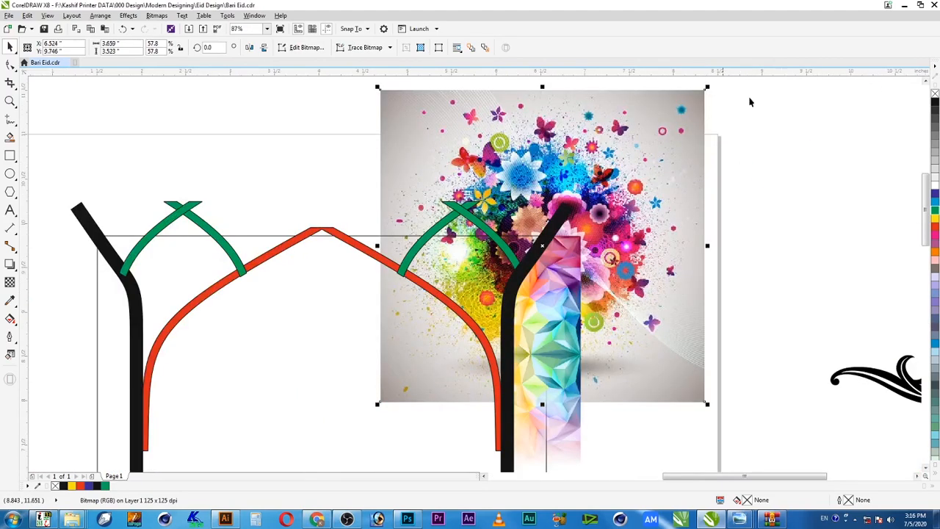
Scale the flower burst picture to about 0.91 by 0.87 inches and position it between the right green strip and the black strip.
{"action": "left_click_drag", "start_coordinate": [709, 86], "coordinate": [592, 198]}
{"action": "key", "text": "F2"}
{"action": "left_click_drag", "start_coordinate": [656, 194], "coordinate": [413, 284]}
{"action": "mouse_move", "coordinate": [492, 185]}
{"action": "left_mouse_down"}
{"action": "mouse_move", "coordinate": [393, 184]}
{"action": "mouse_move", "coordinate": [451, 177]}
{"action": "left_mouse_up"}
{"action": "left_click_drag", "start_coordinate": [587, 118], "coordinate": [558, 145]}
{"action": "left_click_drag", "start_coordinate": [466, 196], "coordinate": [468, 203]}
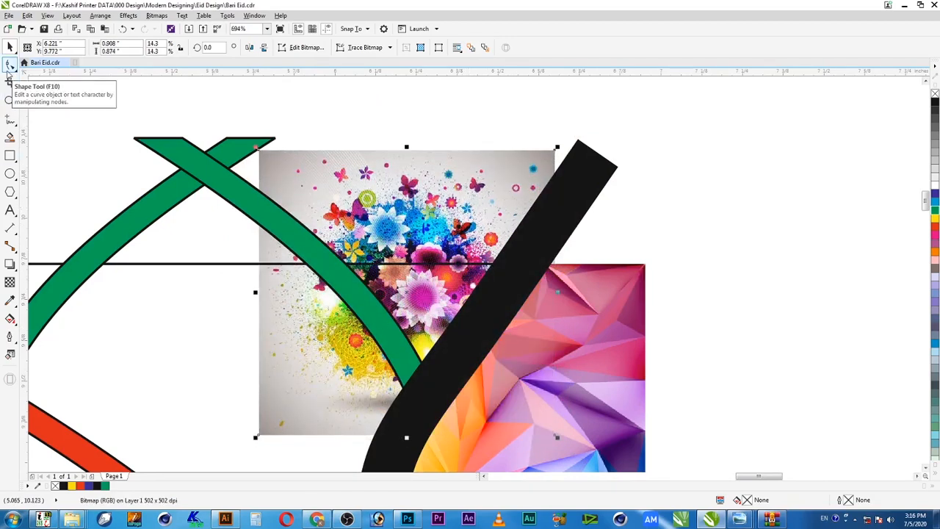
Crop the flower burst picture with the Shape tool so its edges hide behind the right green strip and the slanted black strip.
{"action": "left_click", "coordinate": [10, 65]}
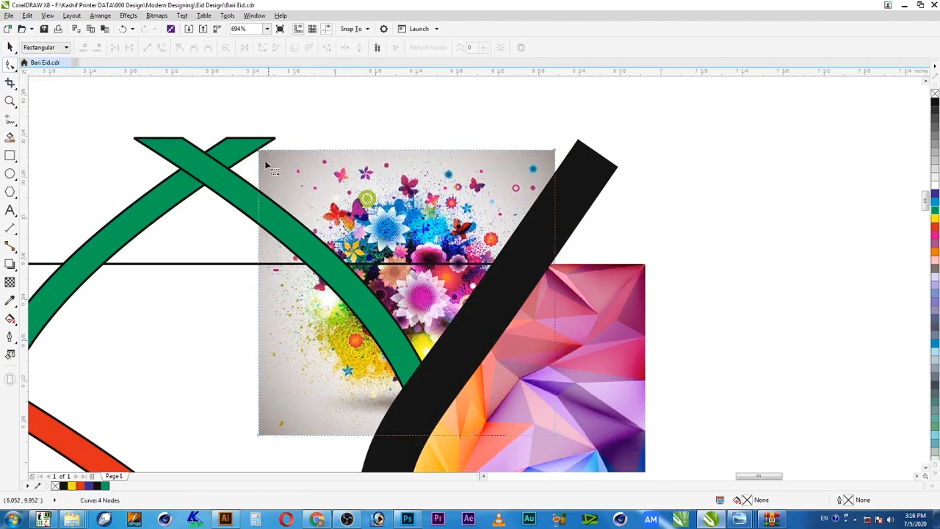
{"action": "left_click", "coordinate": [556, 152]}
{"action": "left_click_drag", "start_coordinate": [556, 151], "coordinate": [556, 294]}
{"action": "left_click_drag", "start_coordinate": [230, 238], "coordinate": [314, 435]}
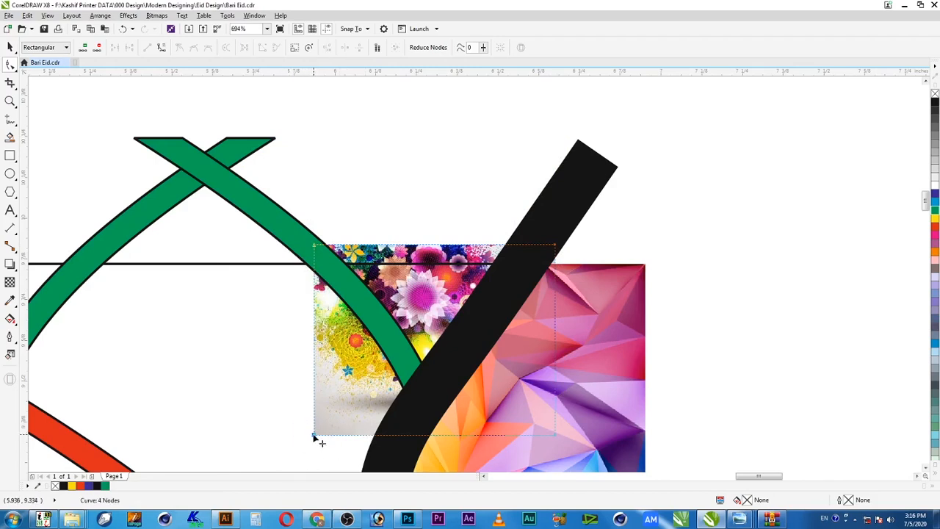
{"action": "left_click_drag", "start_coordinate": [315, 436], "coordinate": [413, 435]}
{"action": "left_click_drag", "start_coordinate": [383, 381], "coordinate": [422, 382]}
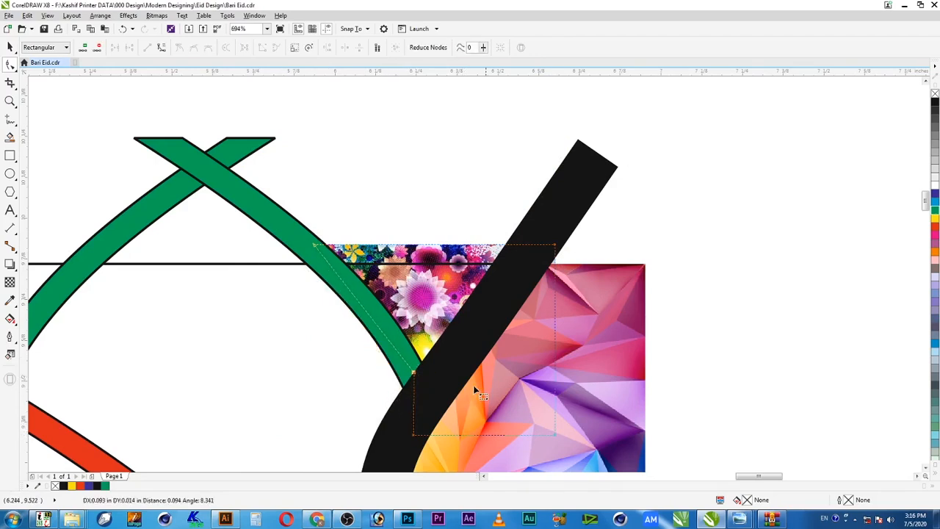
{"action": "left_click", "coordinate": [547, 436]}
{"action": "left_click_drag", "start_coordinate": [556, 438], "coordinate": [427, 434]}
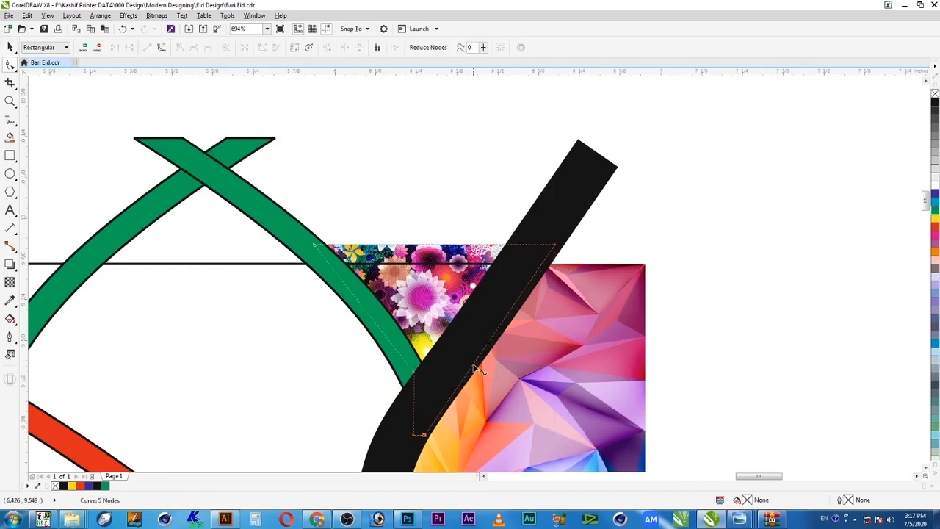
{"action": "left_click_drag", "start_coordinate": [471, 360], "coordinate": [464, 354]}
{"action": "scroll", "coordinate": [434, 257], "scroll_direction": "down", "scroll_amount": 3}
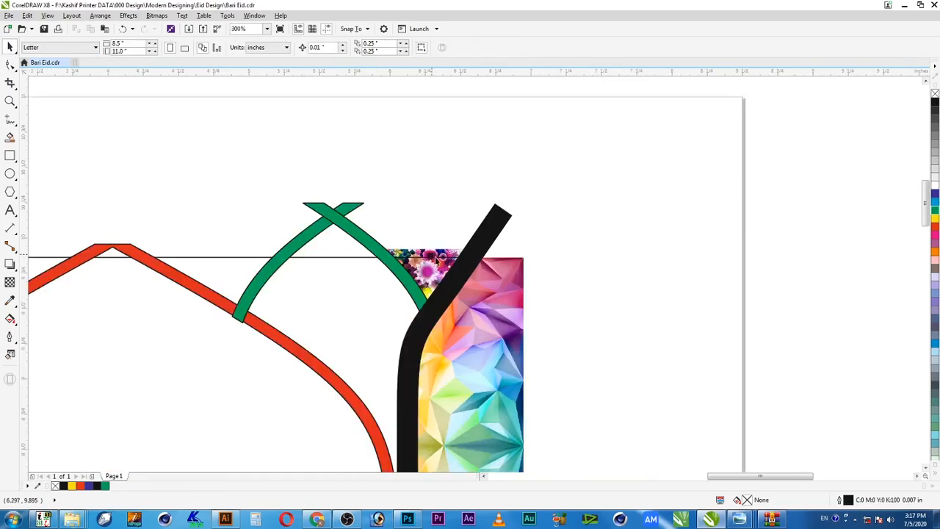
Move the colorful watercolor flower picture from beside the page behind the frame's upper right part.
{"action": "scroll", "coordinate": [571, 193], "scroll_direction": "down", "scroll_amount": 3}
{"action": "left_click_drag", "start_coordinate": [586, 178], "coordinate": [334, 440]}
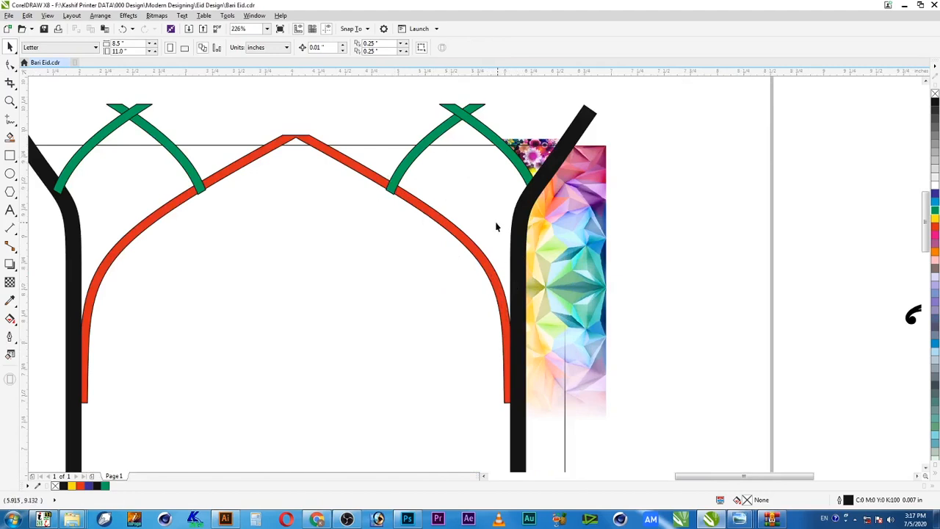
{"action": "scroll", "coordinate": [496, 227], "scroll_direction": "down", "scroll_amount": 2}
{"action": "key", "text": "F2"}
{"action": "left_click_drag", "start_coordinate": [589, 119], "coordinate": [164, 370]}
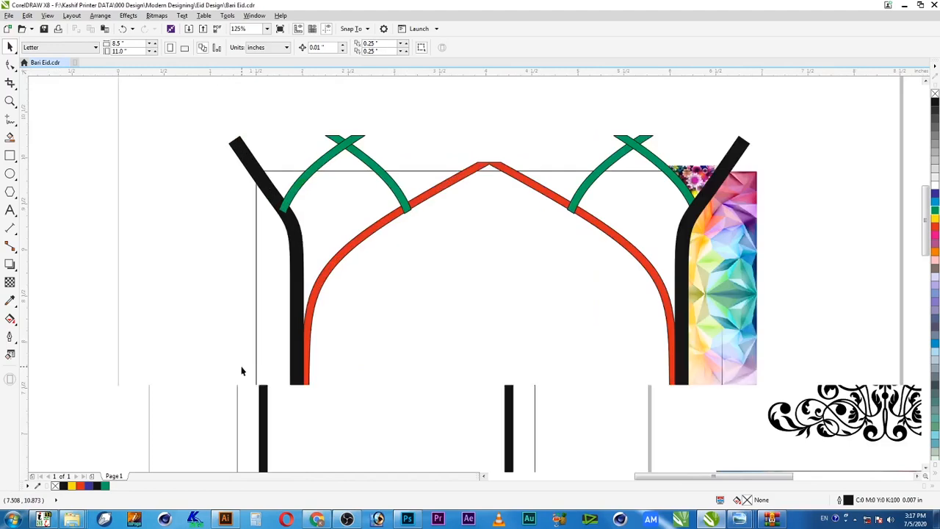
{"action": "key", "text": "F4"}
{"action": "left_click_drag", "start_coordinate": [614, 85], "coordinate": [173, 302]}
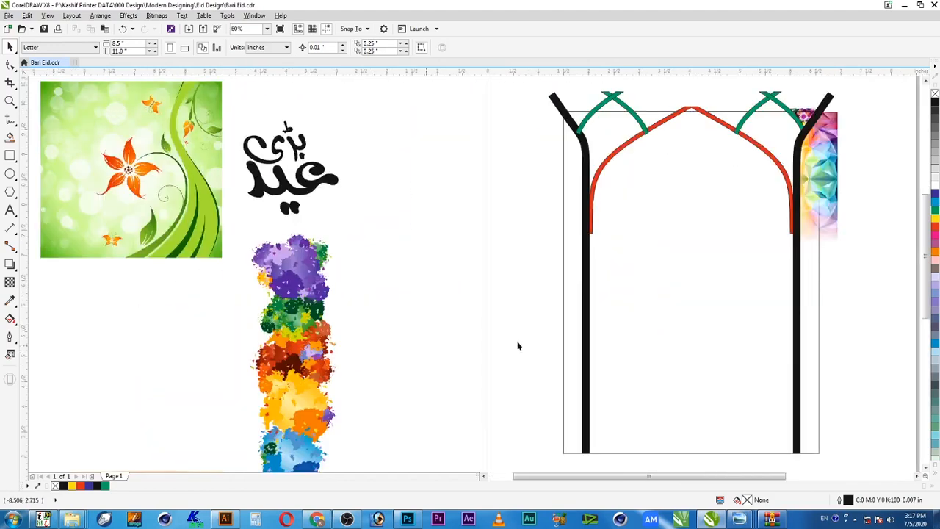
{"action": "scroll", "coordinate": [680, 271], "scroll_direction": "down", "scroll_amount": 2}
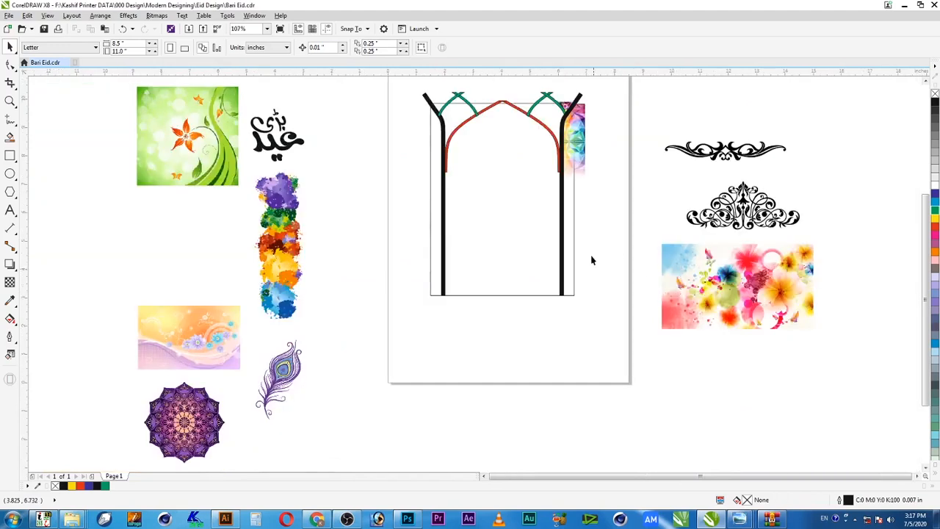
{"action": "left_click", "coordinate": [713, 274]}
{"action": "left_click_drag", "start_coordinate": [777, 304], "coordinate": [612, 150]}
{"action": "key", "text": "F2"}
{"action": "left_click_drag", "start_coordinate": [672, 82], "coordinate": [428, 235]}
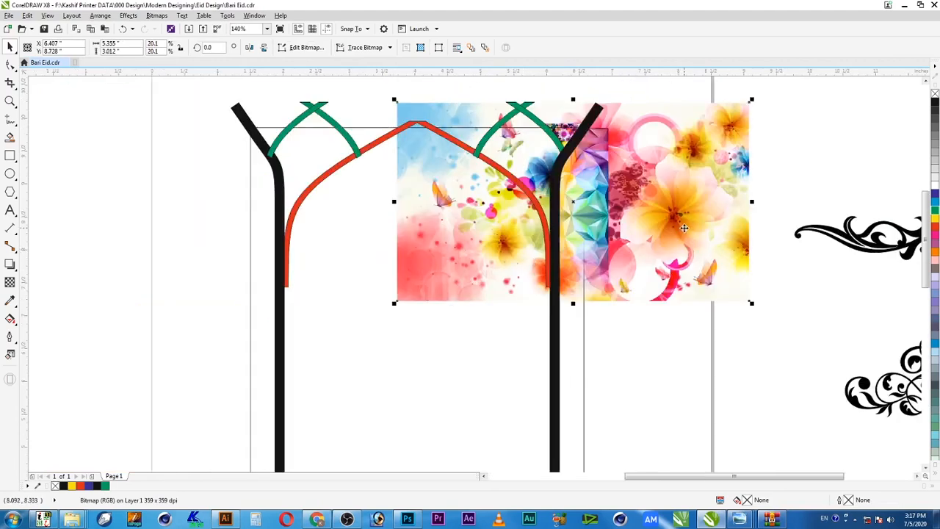
Scale the watercolor flower picture to about 1.47 by 0.83 inches and place it between the red arch peak and the right green strips.
{"action": "left_click", "coordinate": [706, 171]}
{"action": "left_click", "coordinate": [735, 117]}
{"action": "left_click_drag", "start_coordinate": [751, 100], "coordinate": [635, 167]}
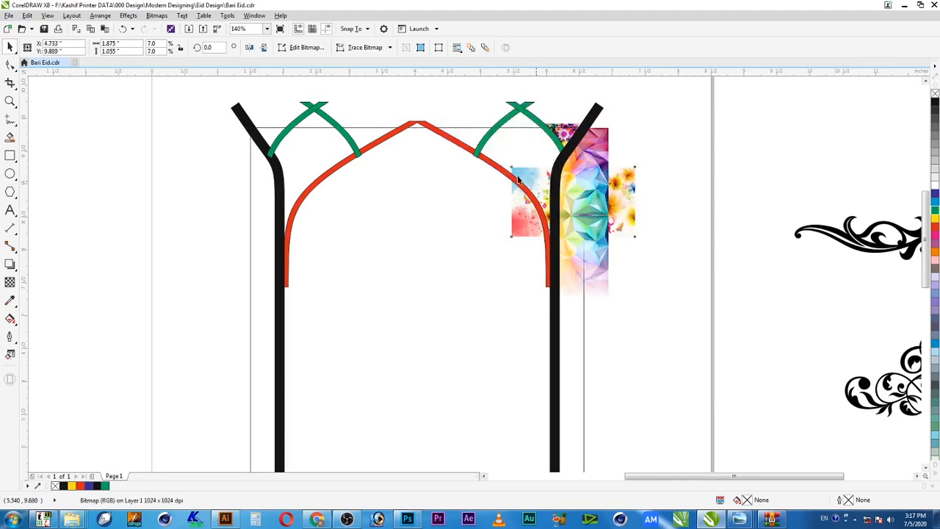
{"action": "key", "text": "F2"}
{"action": "left_click_drag", "start_coordinate": [365, 200], "coordinate": [595, 81]}
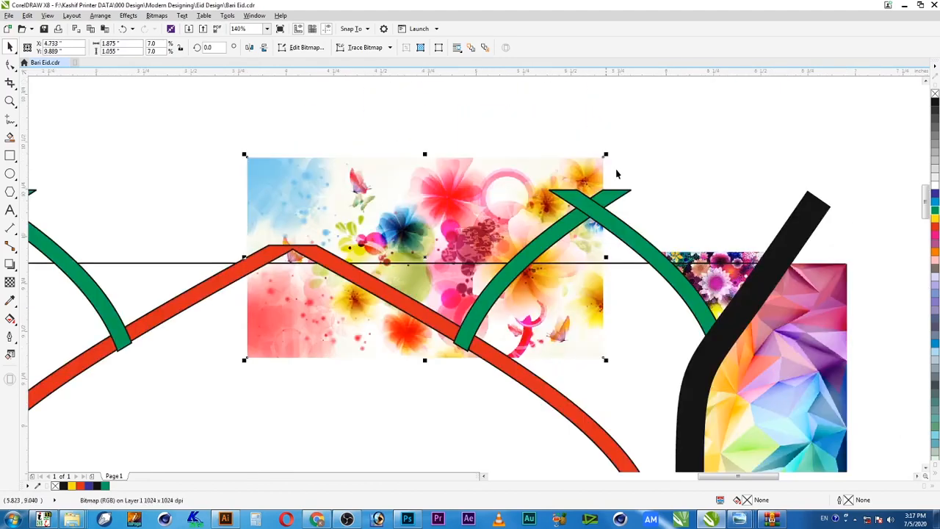
{"action": "left_click_drag", "start_coordinate": [428, 166], "coordinate": [473, 229]}
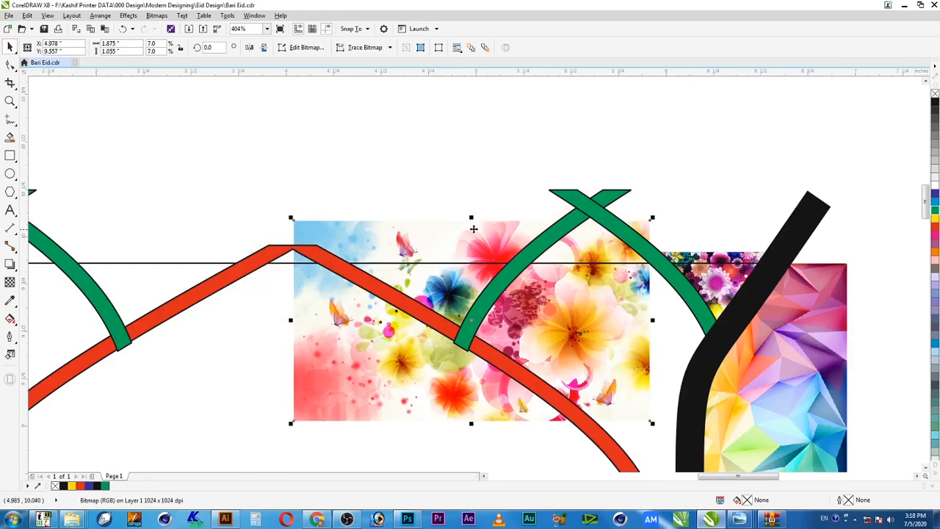
{"action": "left_click_drag", "start_coordinate": [653, 219], "coordinate": [672, 208]}
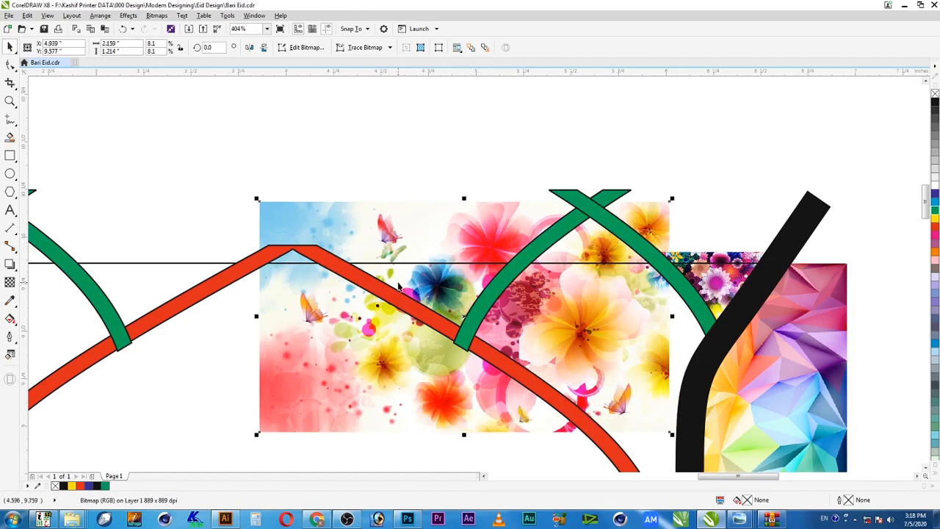
{"action": "mouse_move", "coordinate": [460, 241]}
{"action": "left_mouse_down"}
{"action": "mouse_move", "coordinate": [414, 212]}
{"action": "mouse_move", "coordinate": [464, 224]}
{"action": "left_mouse_up"}
{"action": "key", "text": "Left"}
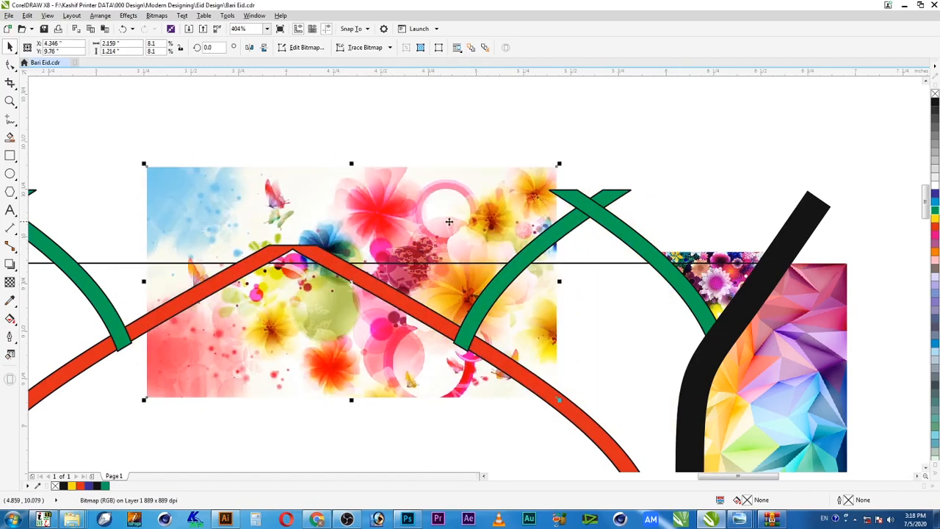
{"action": "left_click_drag", "start_coordinate": [144, 401], "coordinate": [277, 324]}
{"action": "mouse_move", "coordinate": [447, 204]}
{"action": "left_mouse_down"}
{"action": "mouse_move", "coordinate": [454, 244]}
{"action": "mouse_move", "coordinate": [456, 219]}
{"action": "left_mouse_up"}
{"action": "left_click_drag", "start_coordinate": [462, 215], "coordinate": [463, 213]}
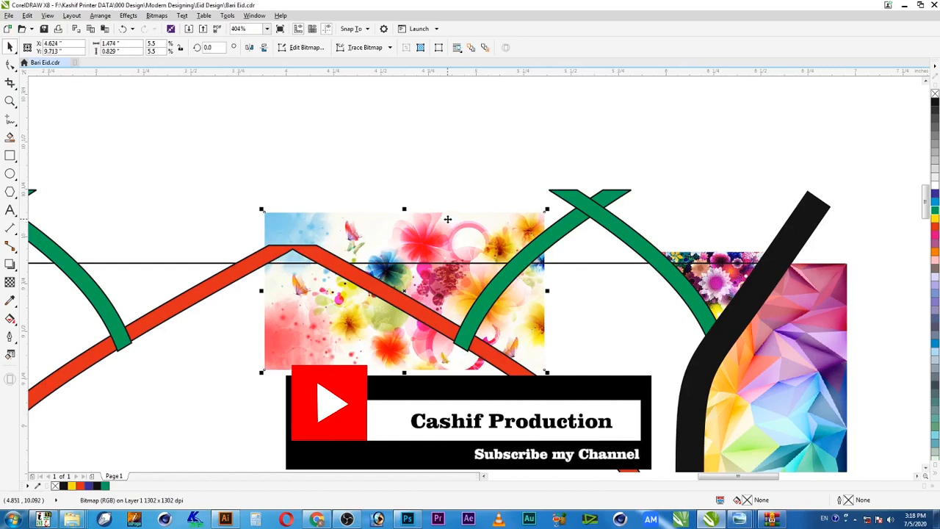
Reshape the watercolor flower picture's corner nodes to fit the gap between the red arch's right slope and the adjoining green strip.
{"action": "left_click", "coordinate": [10, 65]}
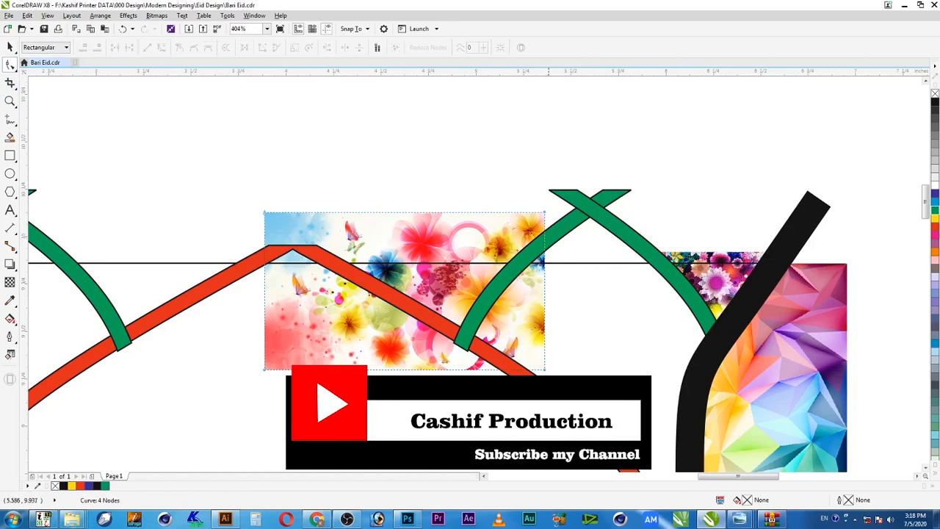
{"action": "left_click_drag", "start_coordinate": [544, 369], "coordinate": [464, 338]}
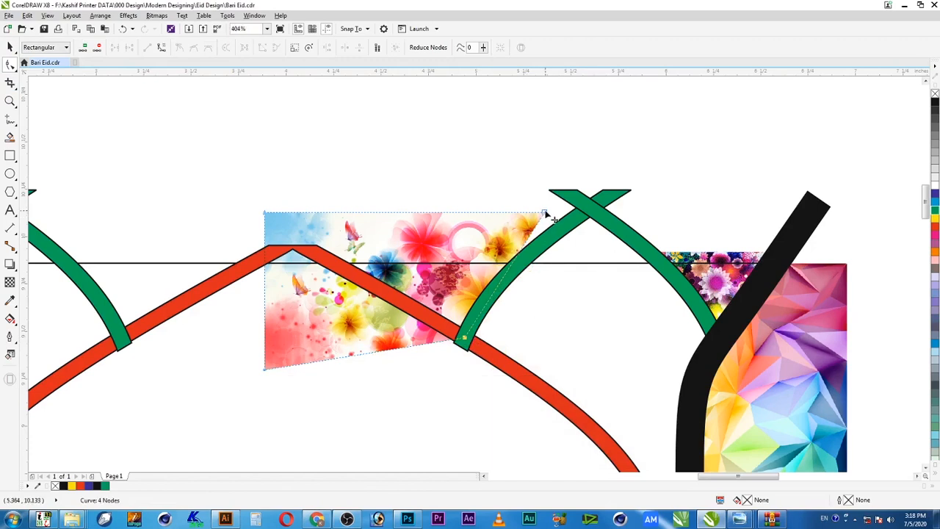
{"action": "left_click_drag", "start_coordinate": [546, 214], "coordinate": [538, 253]}
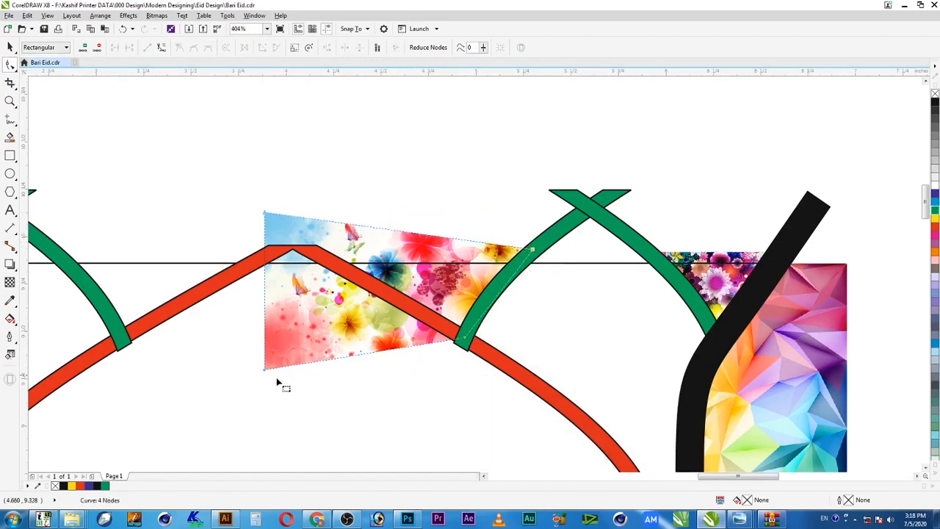
{"action": "left_click_drag", "start_coordinate": [266, 373], "coordinate": [316, 252]}
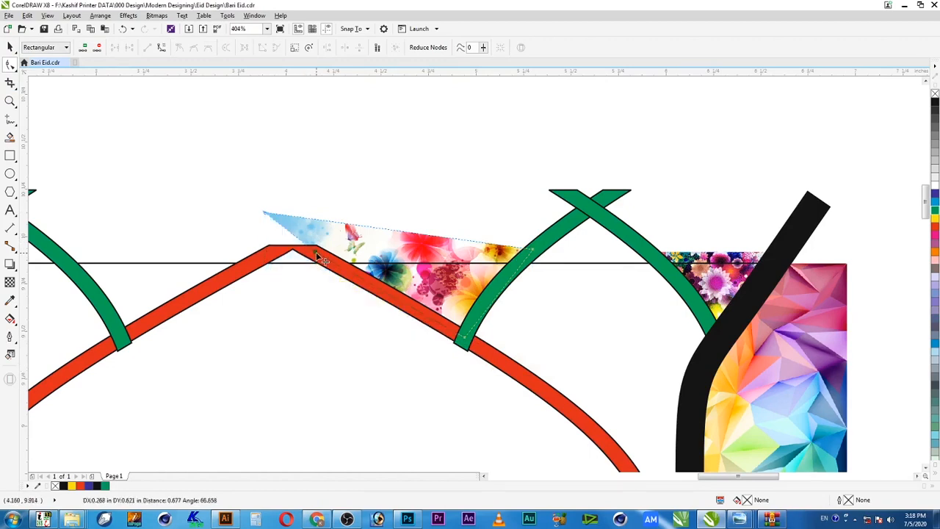
{"action": "left_click_drag", "start_coordinate": [265, 218], "coordinate": [556, 378]}
{"action": "scroll", "coordinate": [269, 210], "scroll_direction": "up", "scroll_amount": 3}
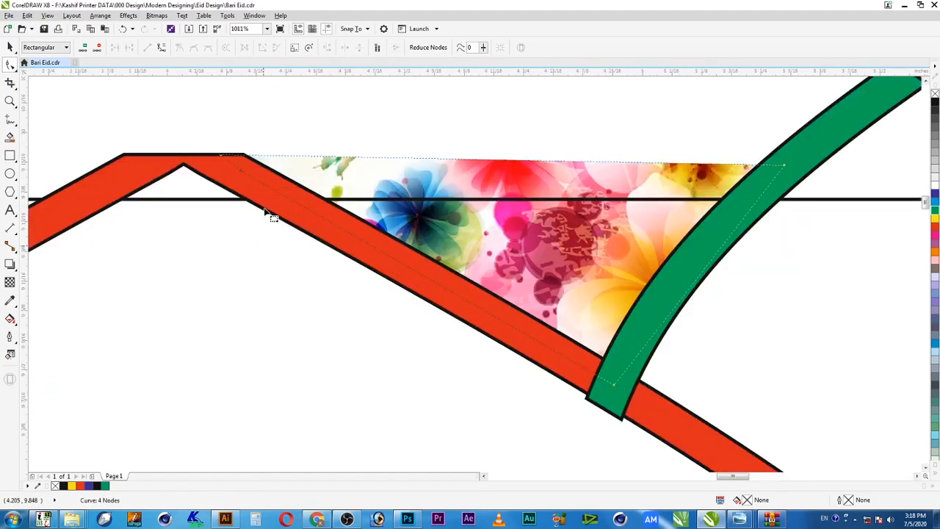
{"action": "left_click_drag", "start_coordinate": [260, 192], "coordinate": [224, 162]}
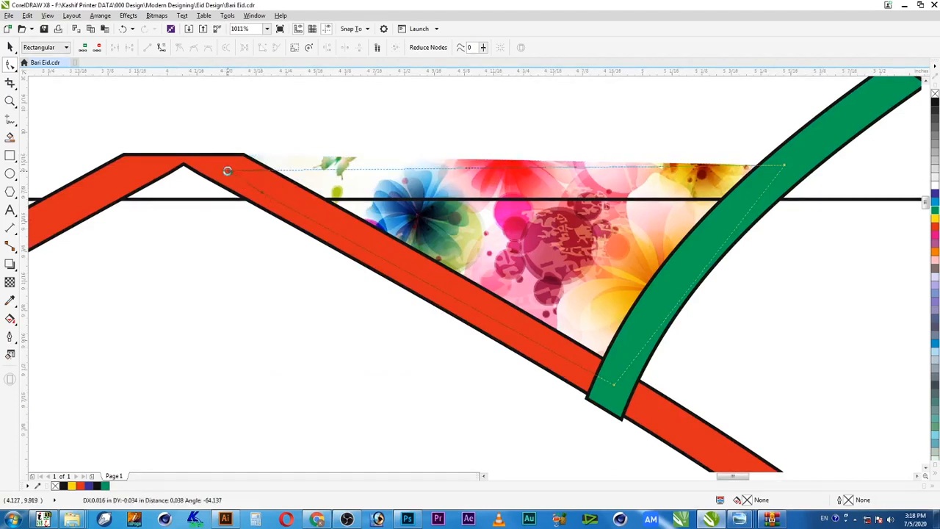
{"action": "scroll", "coordinate": [405, 235], "scroll_direction": "down", "scroll_amount": 4}
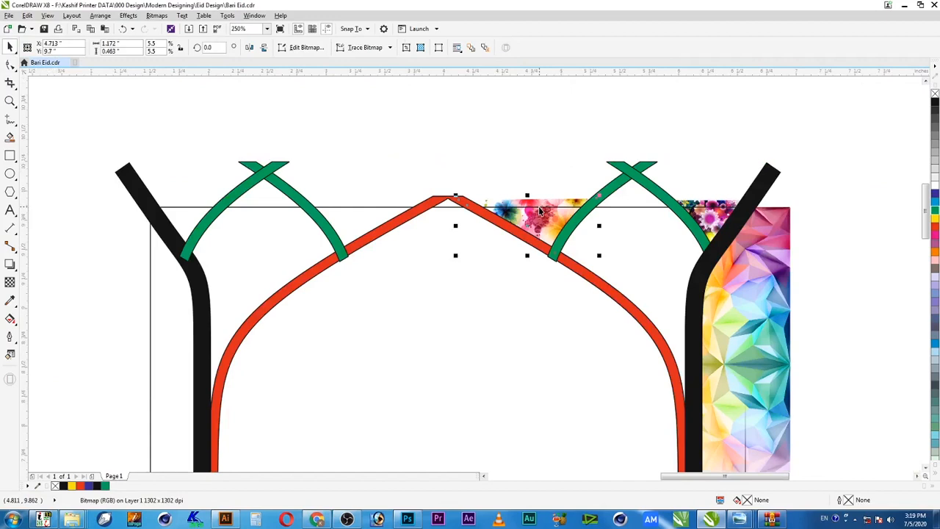
Move the green picture with the orange flower from beside the page behind the frame's upper right part.
{"action": "scroll", "coordinate": [617, 242], "scroll_direction": "up", "scroll_amount": 3}
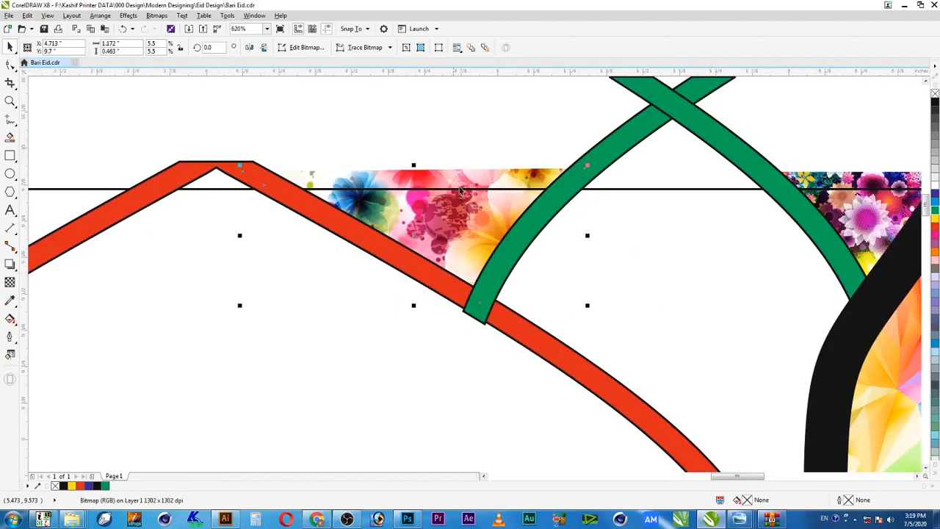
{"action": "scroll", "coordinate": [500, 234], "scroll_direction": "down", "scroll_amount": 2}
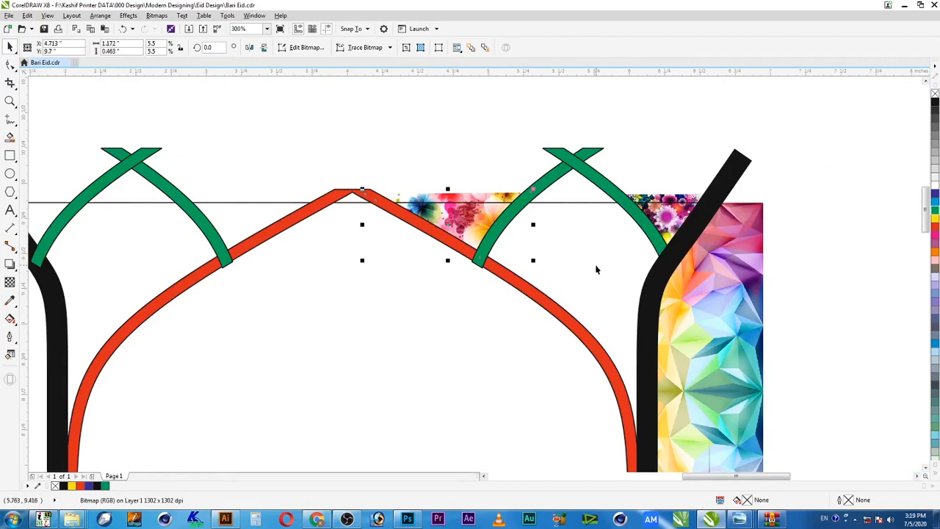
{"action": "scroll", "coordinate": [597, 270], "scroll_direction": "down", "scroll_amount": 2}
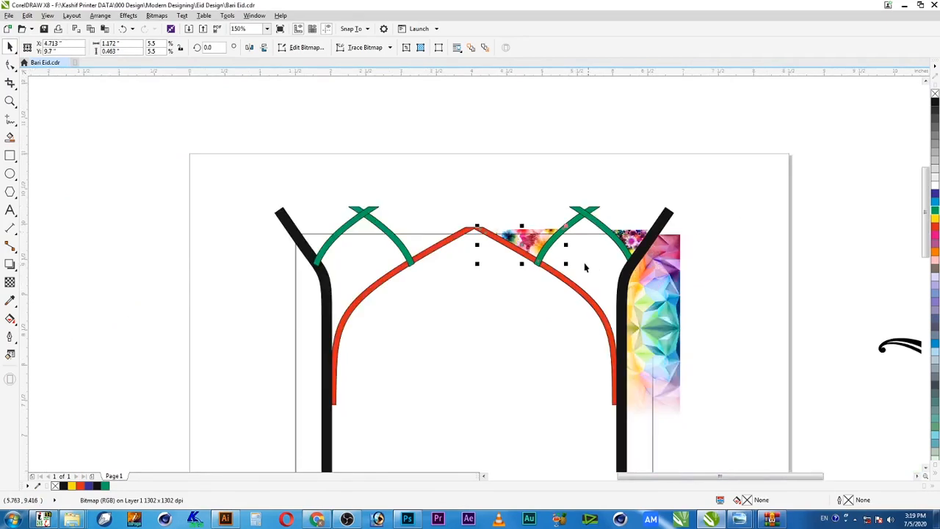
{"action": "scroll", "coordinate": [586, 267], "scroll_direction": "down", "scroll_amount": 1}
{"action": "left_click_drag", "start_coordinate": [163, 289], "coordinate": [607, 269]}
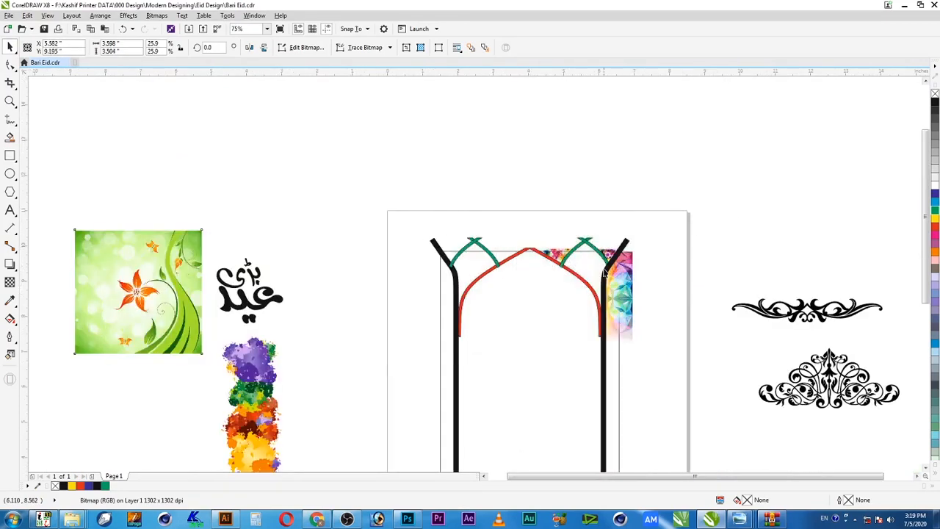
Scale the green floral picture to about 1.69 by 1.65 inches behind the right green strips and add a vertically mirrored copy directly below it.
{"action": "left_click_drag", "start_coordinate": [706, 180], "coordinate": [509, 354]}
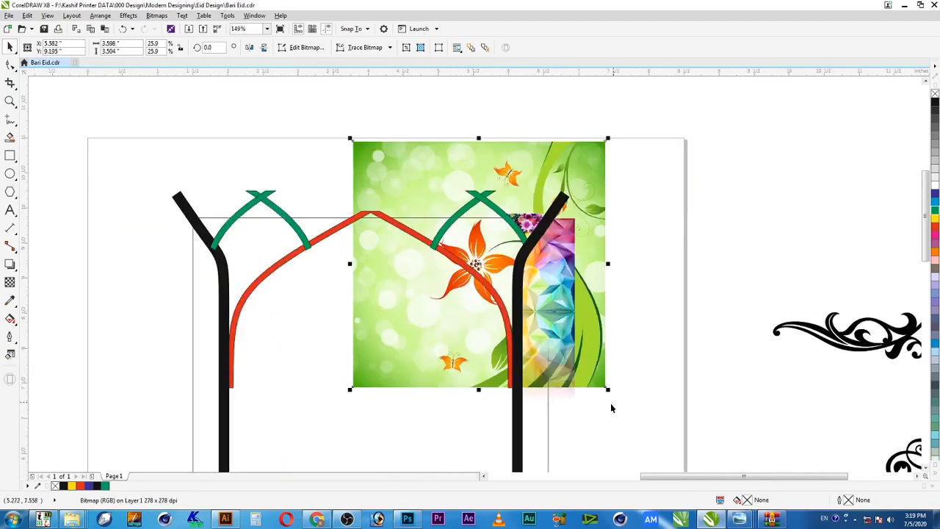
{"action": "left_click_drag", "start_coordinate": [609, 386], "coordinate": [456, 240]}
{"action": "left_click_drag", "start_coordinate": [413, 163], "coordinate": [478, 268]}
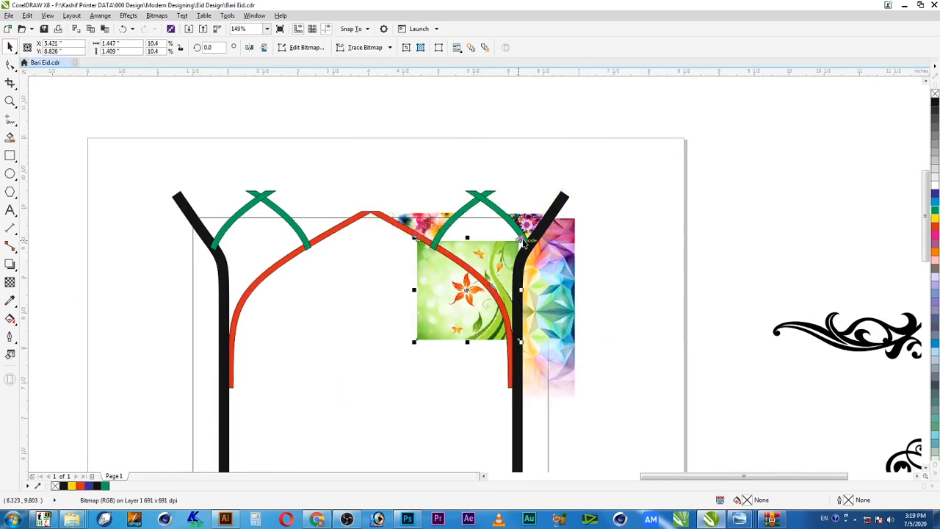
{"action": "left_click_drag", "start_coordinate": [520, 238], "coordinate": [556, 203]}
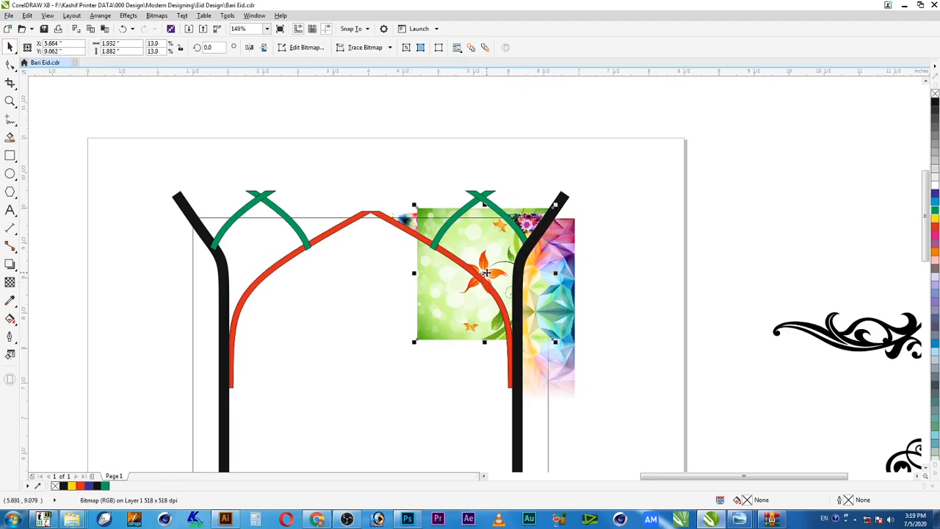
{"action": "left_click_drag", "start_coordinate": [486, 272], "coordinate": [485, 250]}
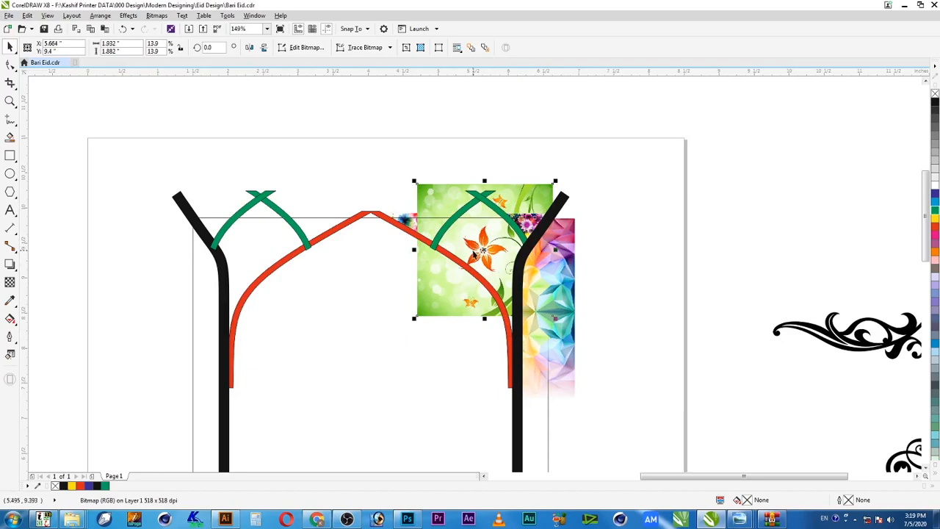
{"action": "left_click_drag", "start_coordinate": [556, 320], "coordinate": [540, 318]}
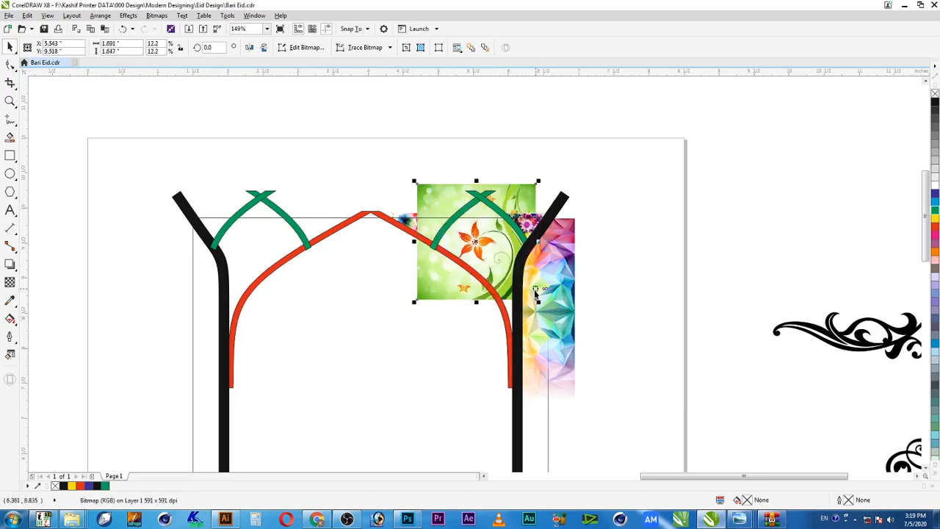
{"action": "left_click_drag", "start_coordinate": [475, 240], "coordinate": [467, 247]}
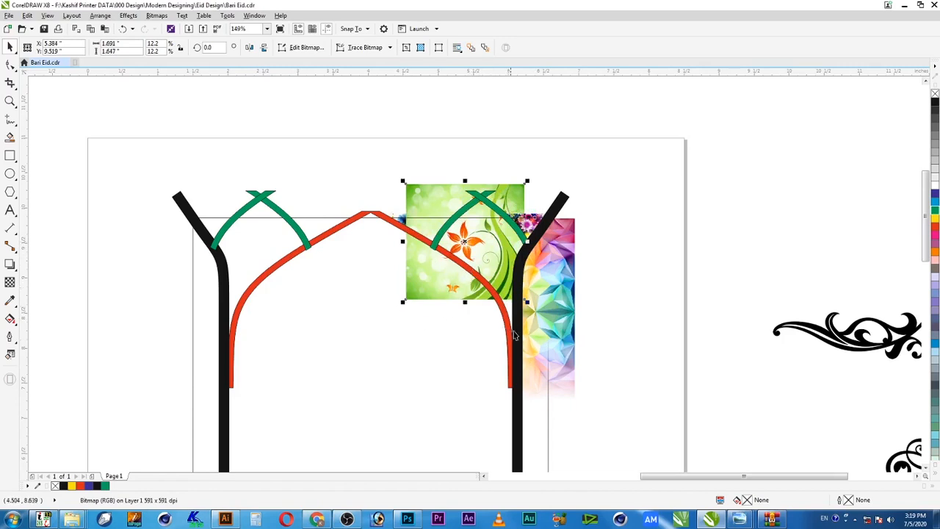
{"action": "left_click_drag", "start_coordinate": [466, 181], "coordinate": [487, 323]}
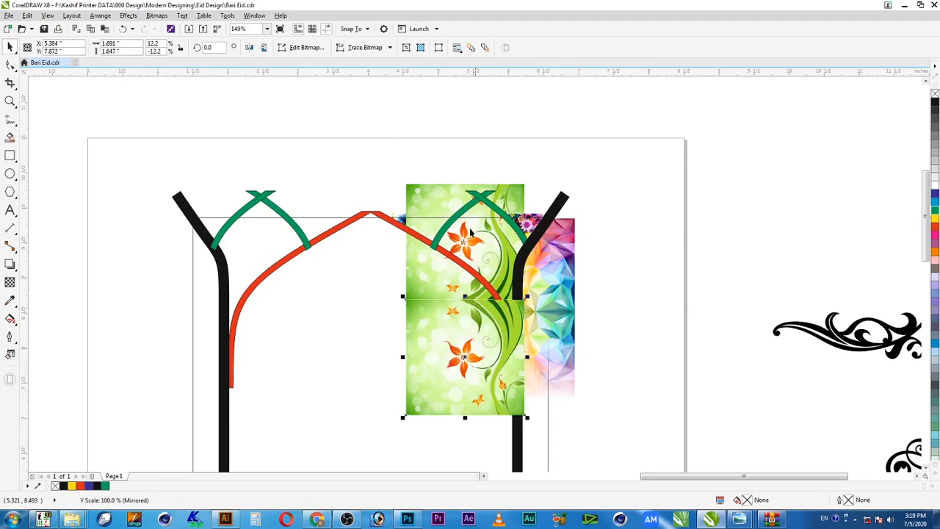
Group the two green floral pictures and nudge one toward the other to close the seam between them.
{"action": "left_click", "coordinate": [516, 191], "text": "shift"}
{"action": "key", "text": "ctrl+g"}
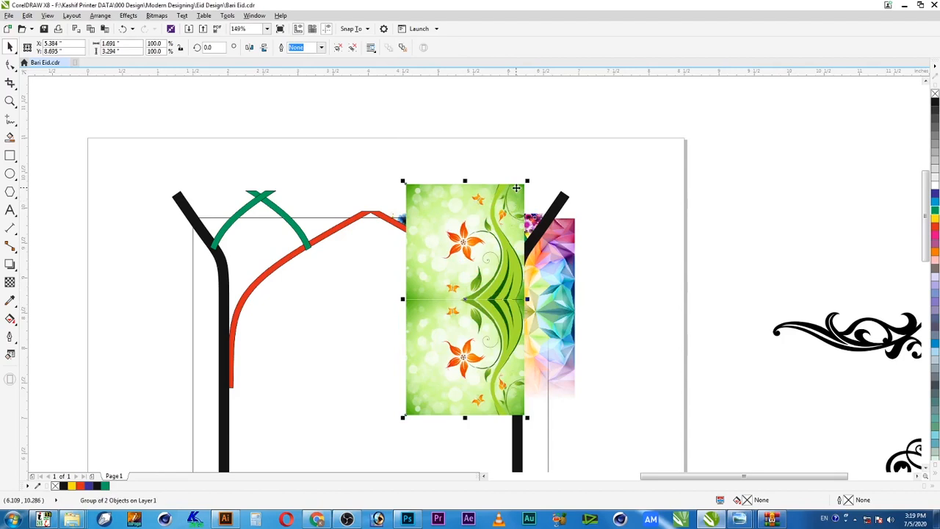
{"action": "scroll", "coordinate": [490, 320], "scroll_direction": "up", "scroll_amount": 5}
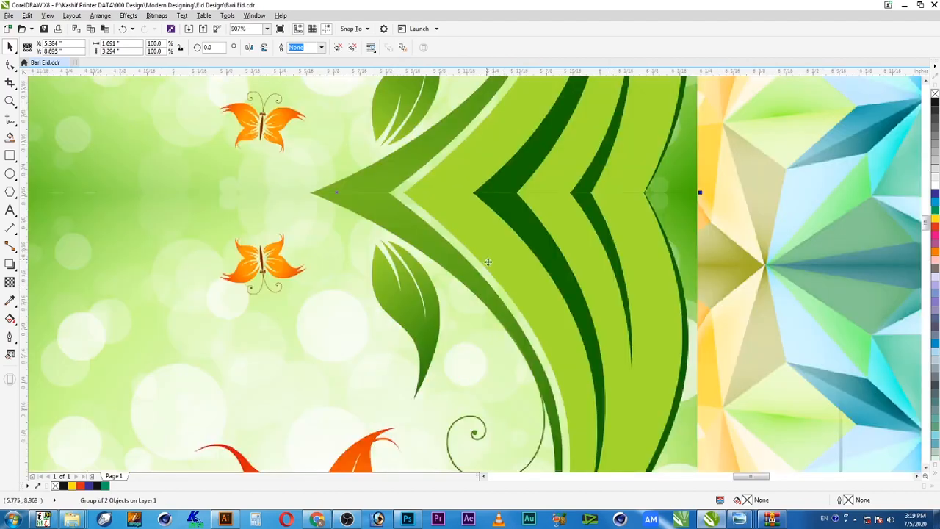
{"action": "left_click", "coordinate": [497, 243], "text": "ctrl"}
{"action": "left_click_drag", "start_coordinate": [503, 238], "coordinate": [503, 235]}
{"action": "key", "text": "Escape"}
Send the grouped green floral pictures behind the black, red and green strips of the frame.
{"action": "scroll", "coordinate": [562, 271], "scroll_direction": "down", "scroll_amount": 1}
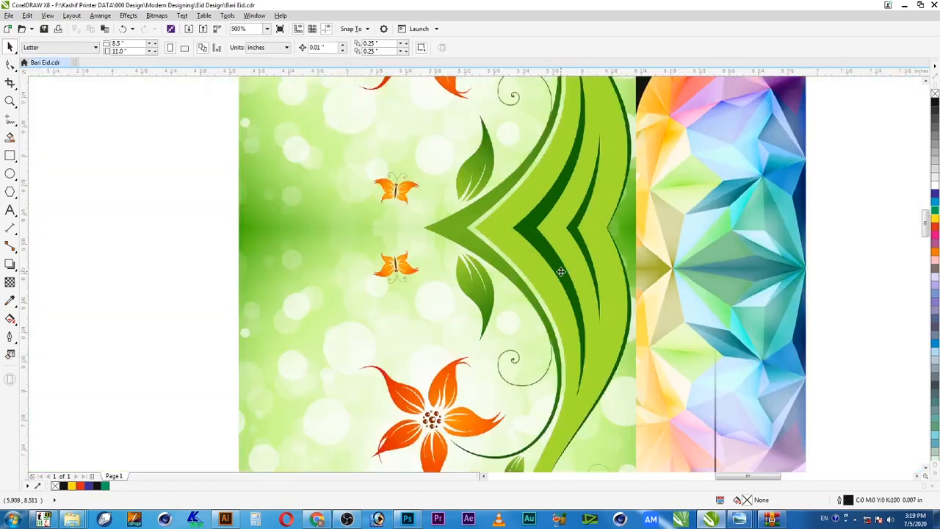
{"action": "scroll", "coordinate": [562, 272], "scroll_direction": "down", "scroll_amount": 1}
{"action": "left_click", "coordinate": [558, 230]}
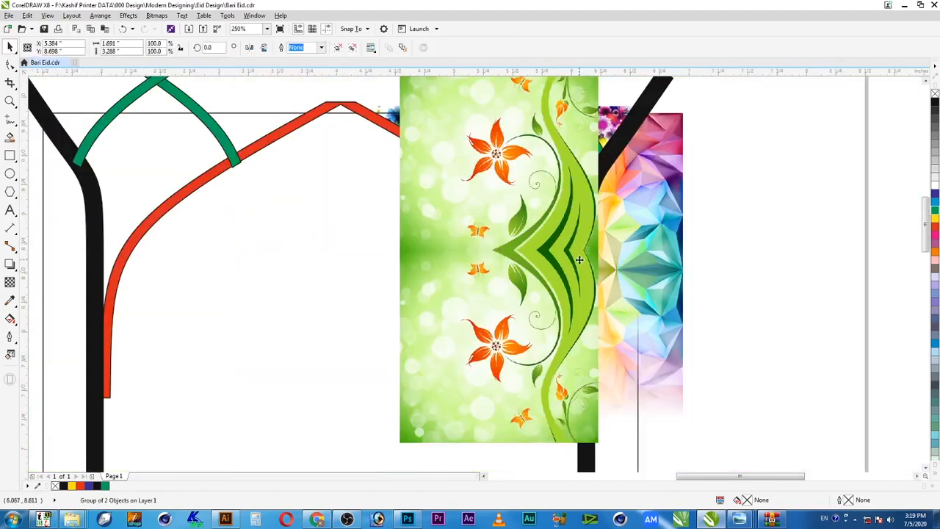
{"action": "left_click_drag", "start_coordinate": [580, 259], "coordinate": [581, 265]}
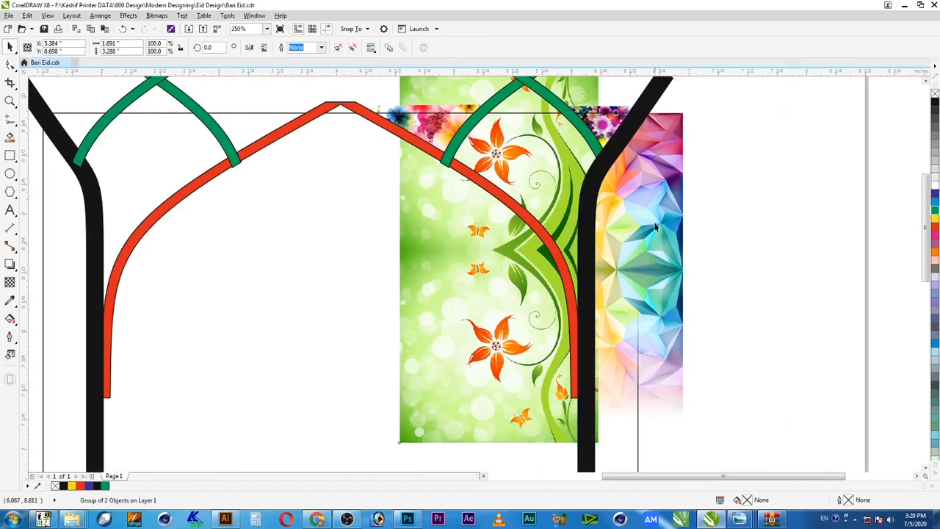
Lower the top edge of the upper green floral picture to the level of the watercolor flower picture's top edge.
{"action": "scroll", "coordinate": [580, 264], "scroll_direction": "down", "scroll_amount": 1}
{"action": "key", "text": "z"}
{"action": "left_click_drag", "start_coordinate": [661, 123], "coordinate": [400, 381]}
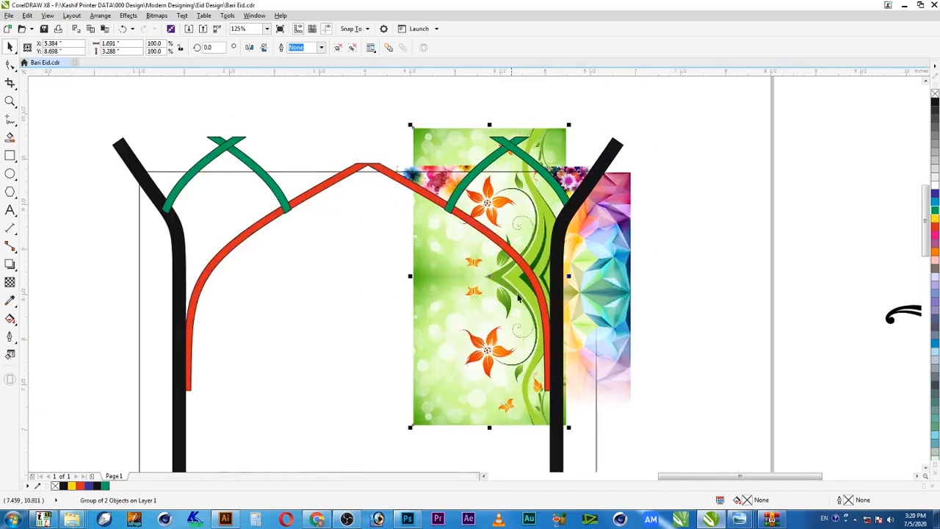
{"action": "key", "text": "F10"}
{"action": "left_click", "coordinate": [550, 139]}
{"action": "left_click_drag", "start_coordinate": [581, 113], "coordinate": [385, 162]}
{"action": "left_click_drag", "start_coordinate": [566, 128], "coordinate": [566, 168]}
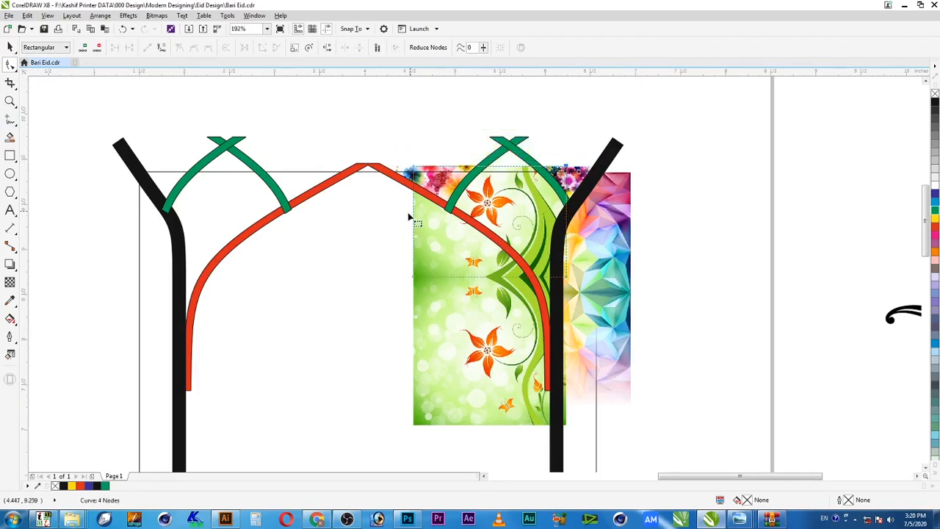
Reshape the upper green picture's left edge with its corner nodes and an added node so it follows the red arch's right slope.
{"action": "left_click_drag", "start_coordinate": [413, 211], "coordinate": [449, 209]}
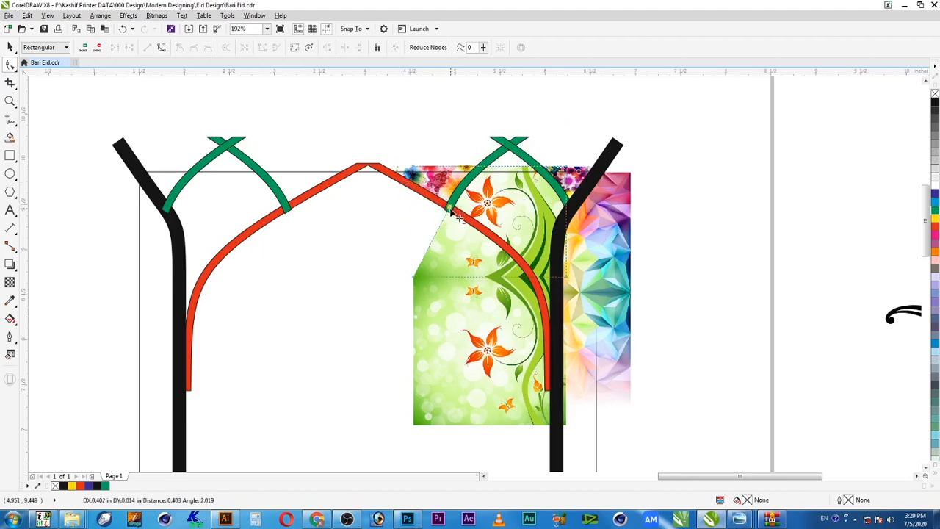
{"action": "left_click_drag", "start_coordinate": [414, 279], "coordinate": [532, 273]}
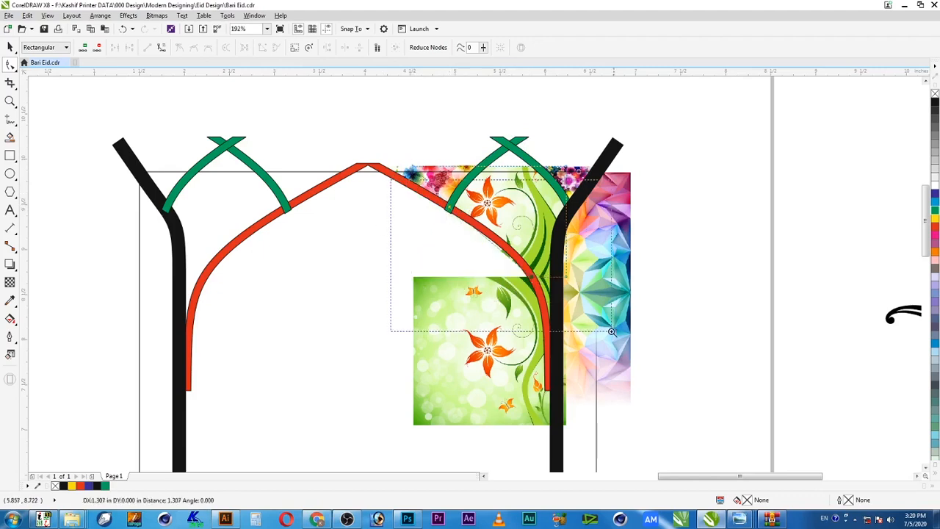
{"action": "scroll", "coordinate": [520, 244], "scroll_direction": "up", "scroll_amount": 3}
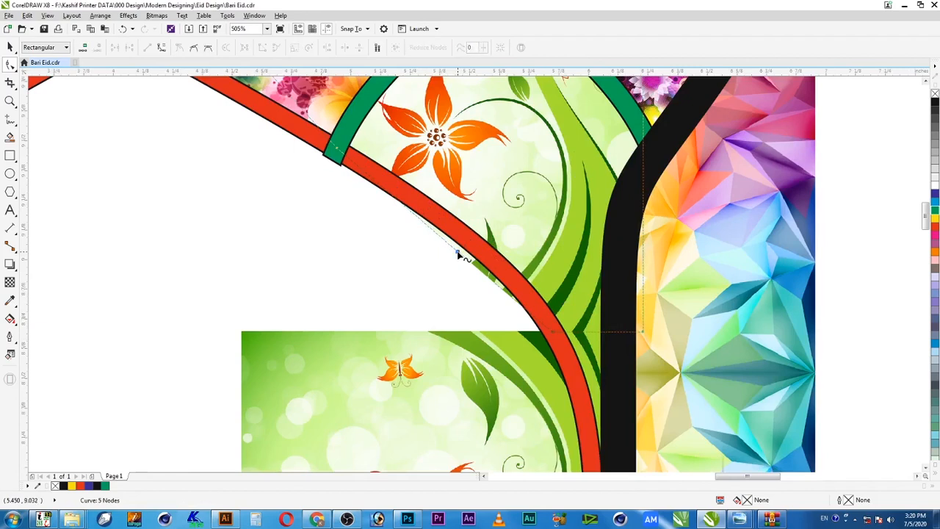
{"action": "left_click_drag", "start_coordinate": [459, 233], "coordinate": [546, 308]}
{"action": "key", "text": "space"}
{"action": "scroll", "coordinate": [545, 306], "scroll_direction": "down", "scroll_amount": 3}
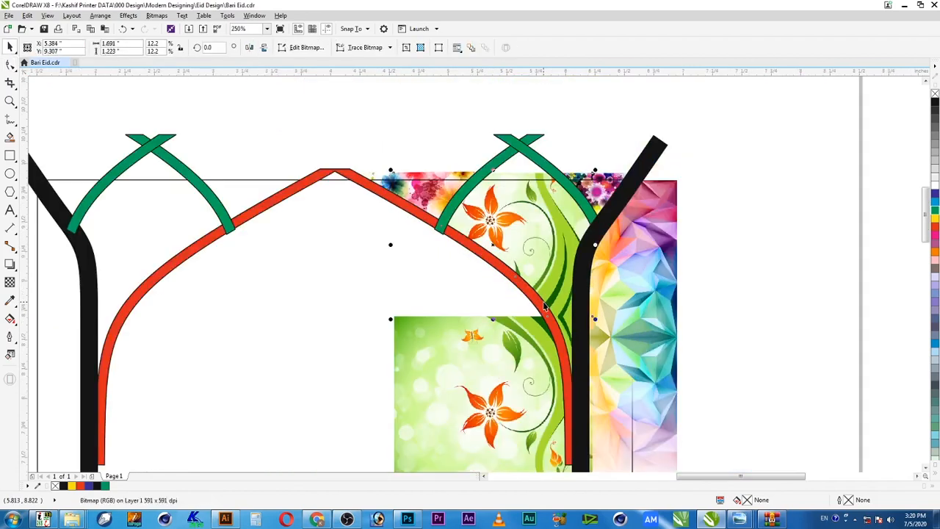
Pull the lower green picture's two left corner nodes inward to the red arch strip and the right black post.
{"action": "scroll", "coordinate": [619, 252], "scroll_direction": "down", "scroll_amount": 2}
{"action": "key", "text": "z"}
{"action": "left_click_drag", "start_coordinate": [629, 211], "coordinate": [419, 421]}
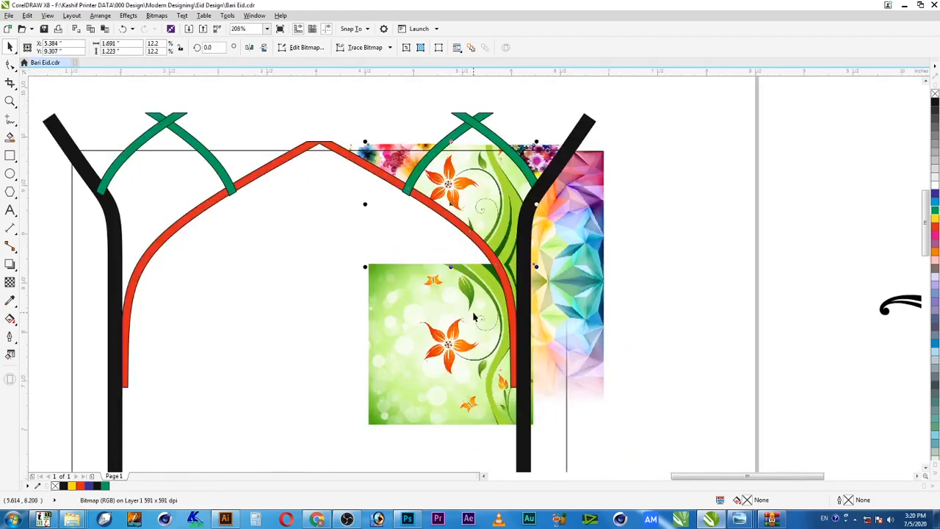
{"action": "key", "text": "F10"}
{"action": "left_click", "coordinate": [410, 303]}
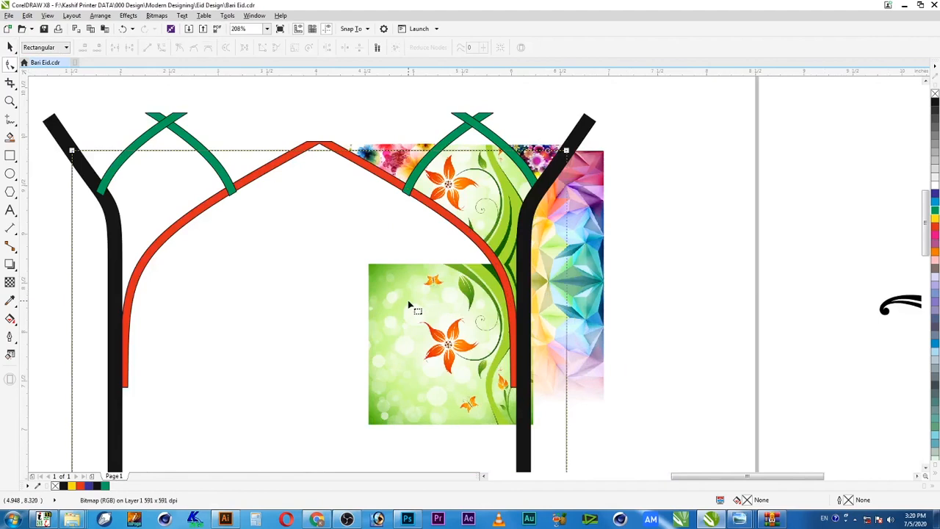
{"action": "left_click", "coordinate": [378, 265]}
{"action": "left_click_drag", "start_coordinate": [369, 264], "coordinate": [497, 265]}
{"action": "left_click_drag", "start_coordinate": [370, 424], "coordinate": [522, 424]}
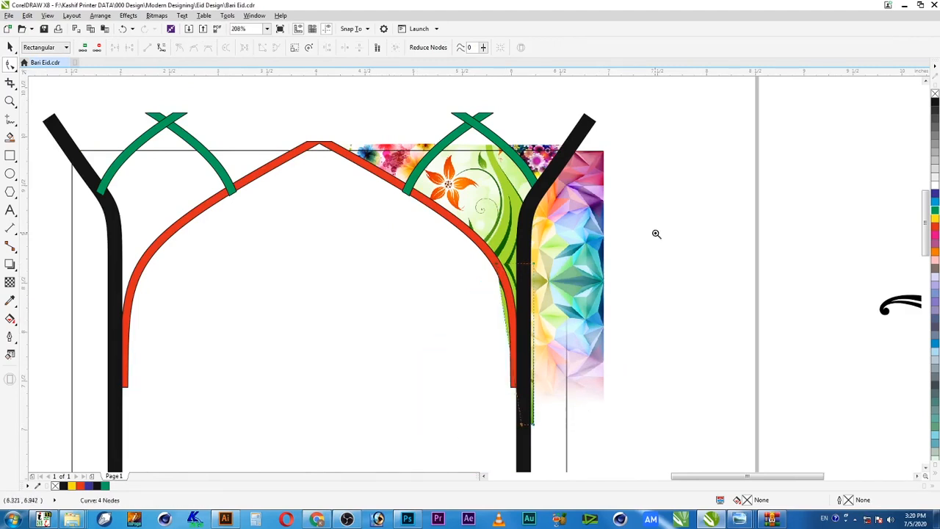
Tuck the lower green picture's right edge behind the black post and bend its left edge along the red arch strip.
{"action": "scroll", "coordinate": [491, 407], "scroll_direction": "up", "scroll_amount": 2}
{"action": "left_click_drag", "start_coordinate": [451, 433], "coordinate": [432, 134]}
{"action": "double_click", "coordinate": [442, 401]}
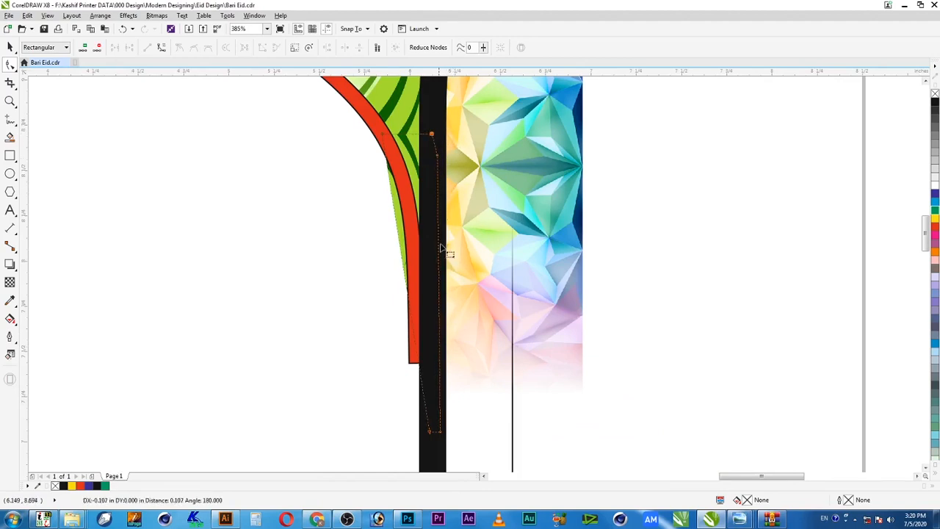
{"action": "double_click", "coordinate": [398, 242]}
{"action": "left_click_drag", "start_coordinate": [398, 243], "coordinate": [410, 202]}
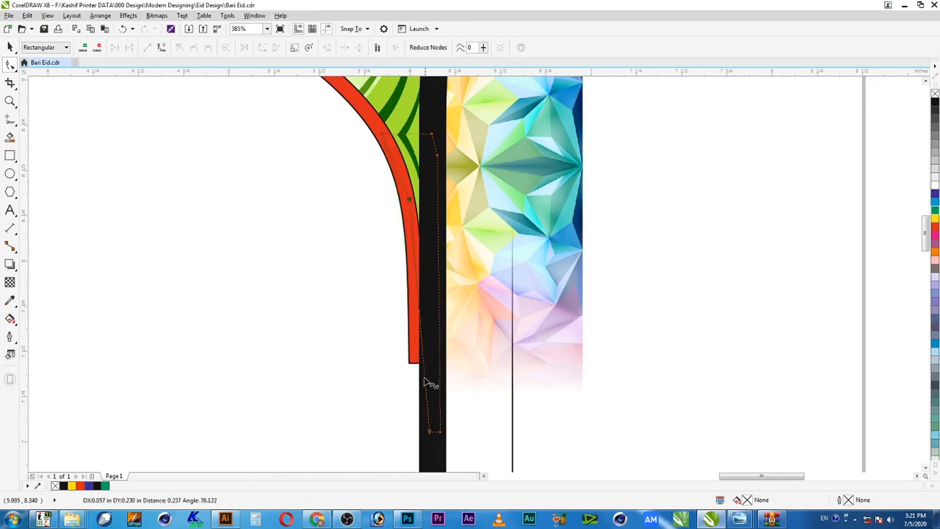
{"action": "key", "text": "space"}
{"action": "left_click", "coordinate": [493, 287]}
{"action": "scroll", "coordinate": [493, 287], "scroll_direction": "down", "scroll_amount": 5}
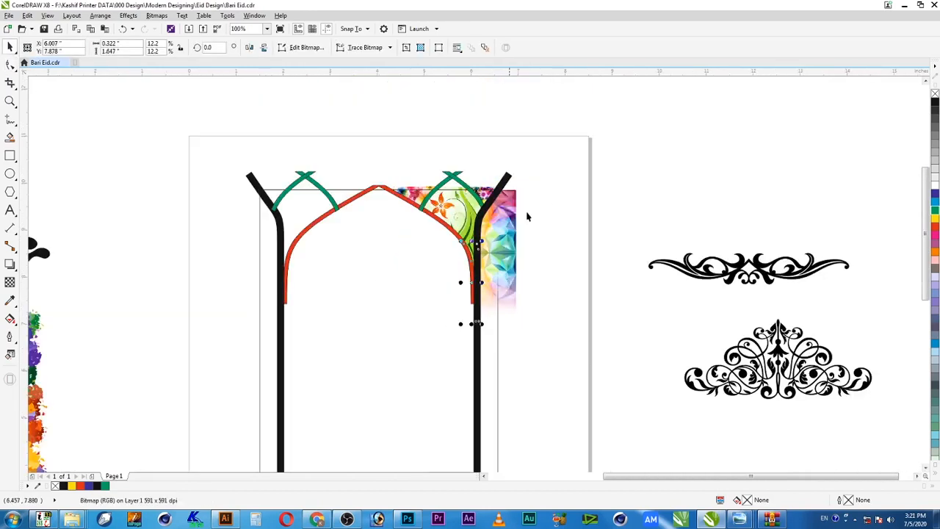
Copy the four right-hand pictures to the left of the frame, mirror the copies horizontally and group them.
{"action": "key", "text": "F2"}
{"action": "left_click_drag", "start_coordinate": [554, 131], "coordinate": [225, 352]}
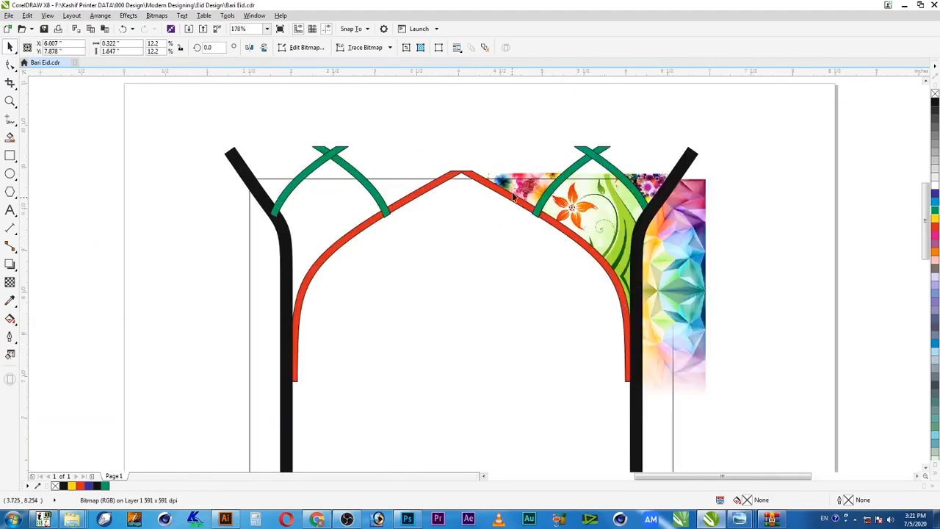
{"action": "key", "text": "Escape"}
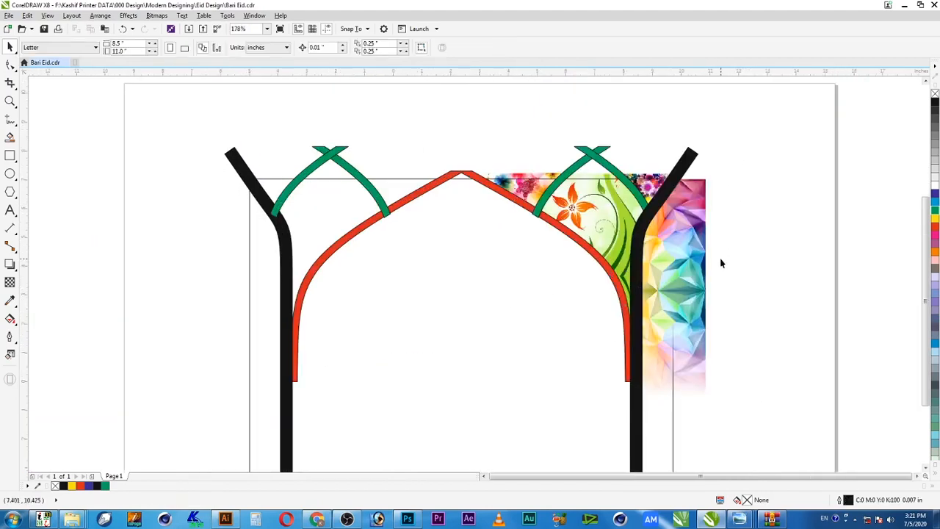
{"action": "key", "text": "F4"}
{"action": "left_click_drag", "start_coordinate": [633, 240], "coordinate": [391, 83]}
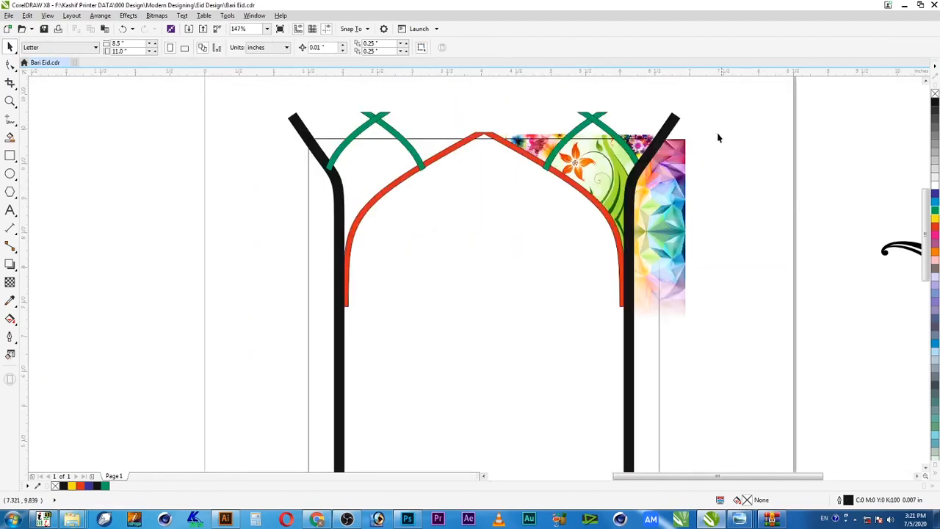
{"action": "left_click_drag", "start_coordinate": [726, 126], "coordinate": [449, 409]}
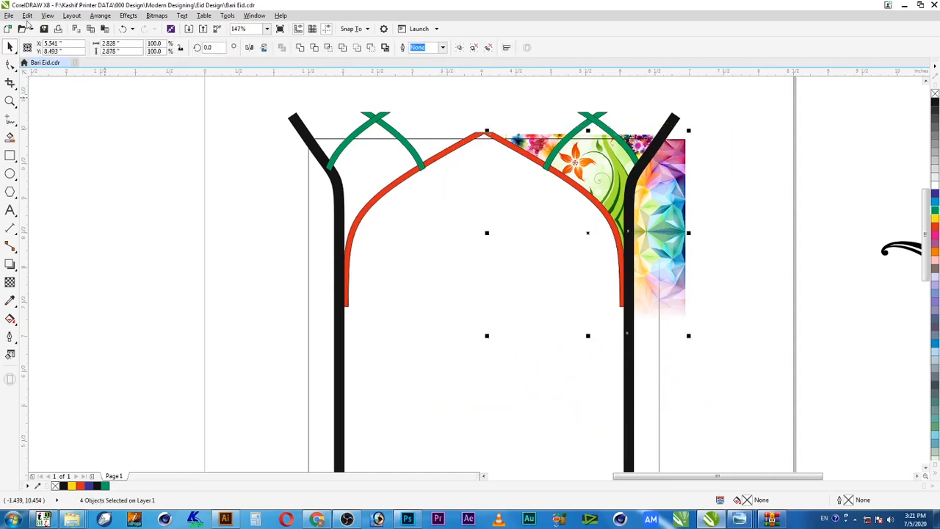
{"action": "left_click_drag", "start_coordinate": [689, 233], "coordinate": [240, 243]}
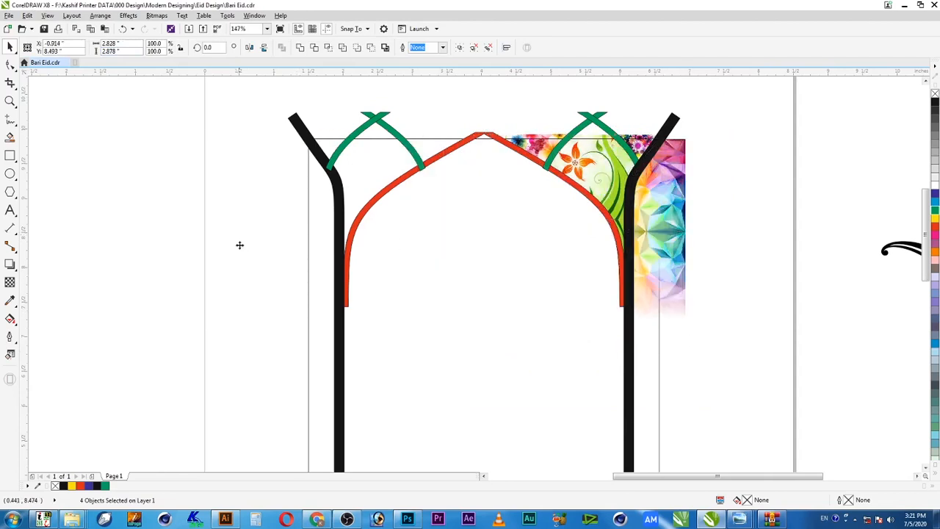
{"action": "left_click", "coordinate": [251, 48]}
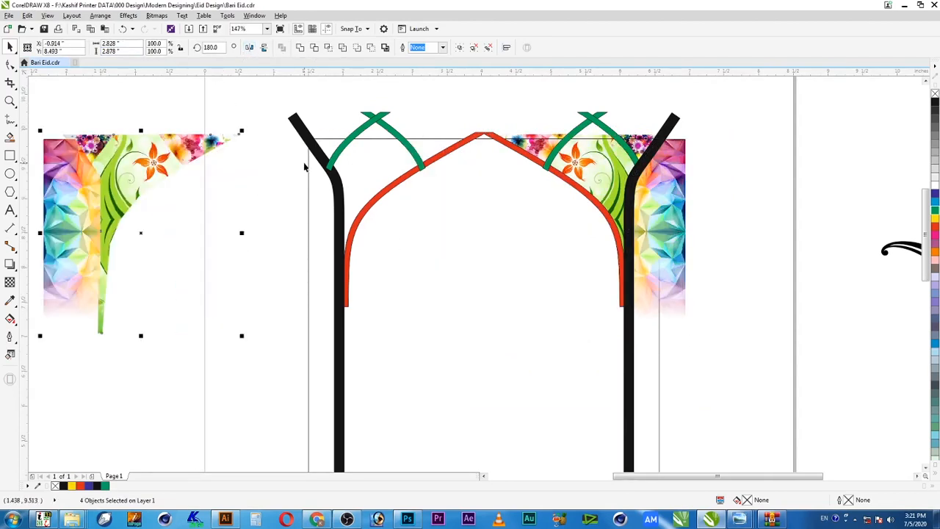
{"action": "key", "text": "ctrl+g"}
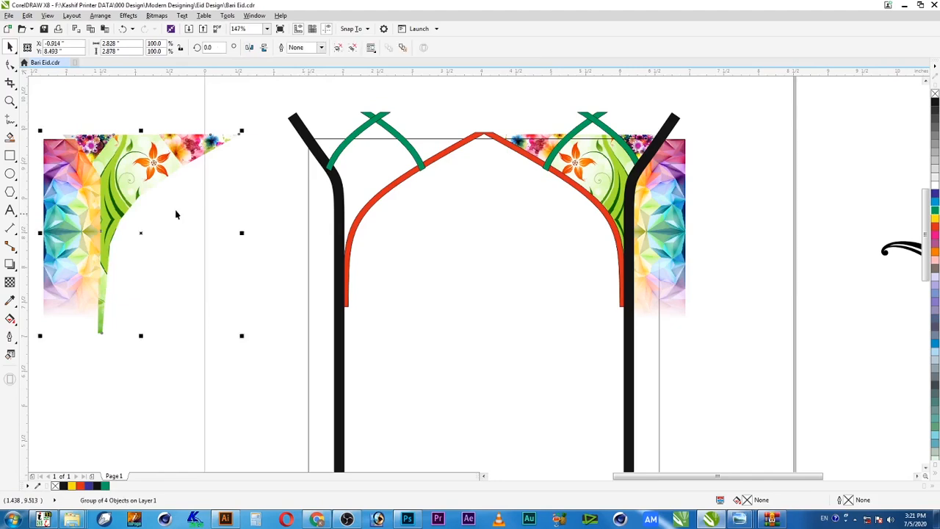
Move the mirrored picture group into the frame's left half and send it behind the strips.
{"action": "left_click_drag", "start_coordinate": [79, 213], "coordinate": [314, 205]}
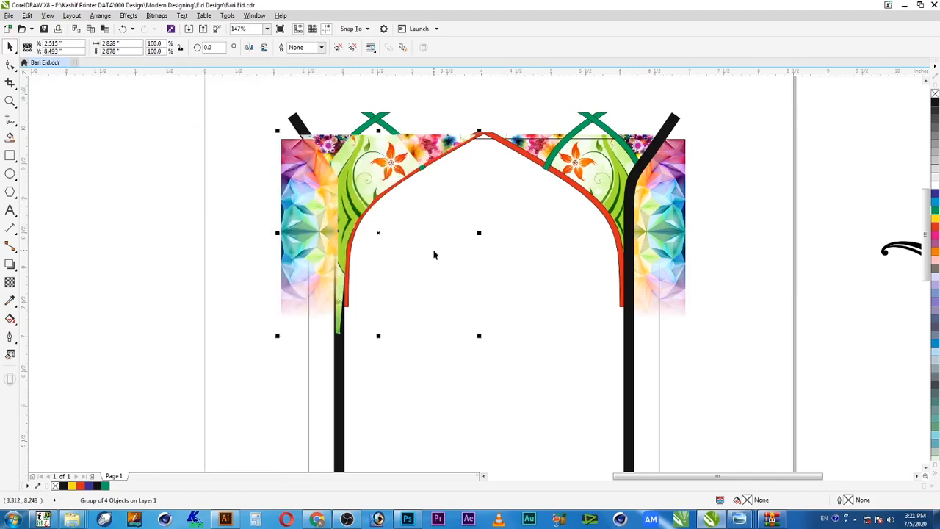
{"action": "key", "text": "shift+Page_Down"}
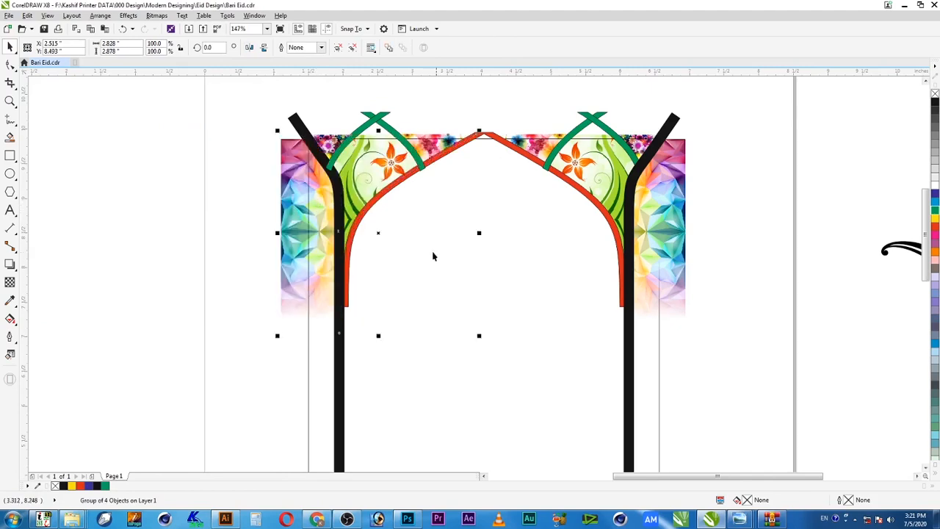
{"action": "left_click", "coordinate": [516, 110]}
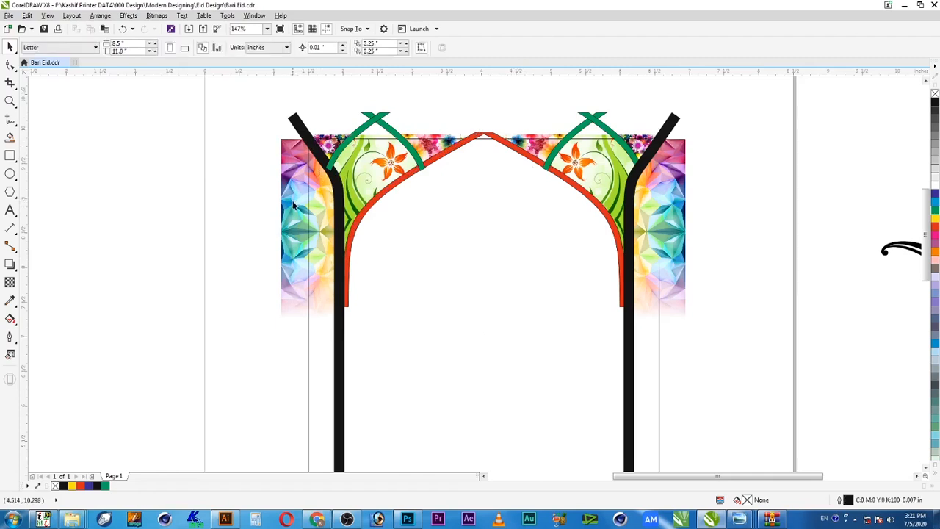
Group the four right-hand pictures and combine them with the left-hand picture group into one group.
{"action": "left_click", "coordinate": [290, 165]}
{"action": "left_click", "coordinate": [686, 211], "text": "shift"}
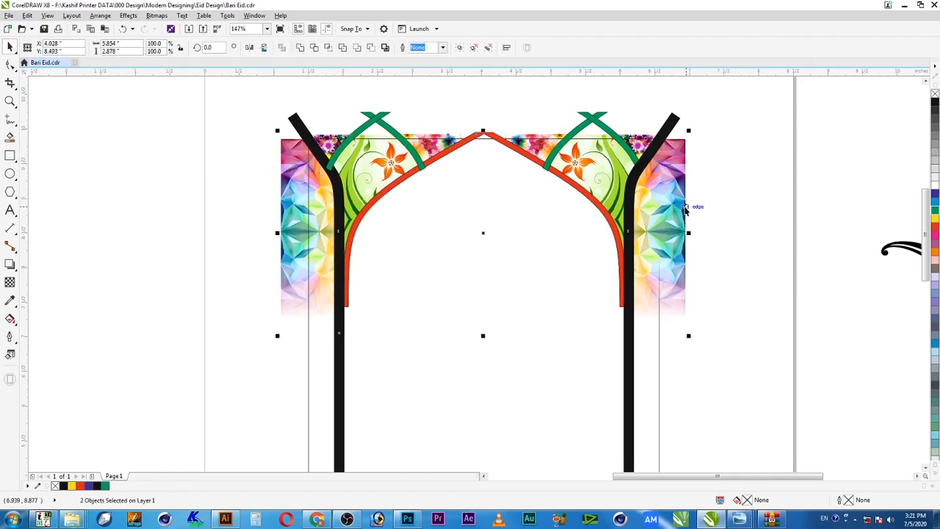
{"action": "left_click_drag", "start_coordinate": [752, 89], "coordinate": [651, 362]}
{"action": "left_click_drag", "start_coordinate": [708, 130], "coordinate": [431, 406]}
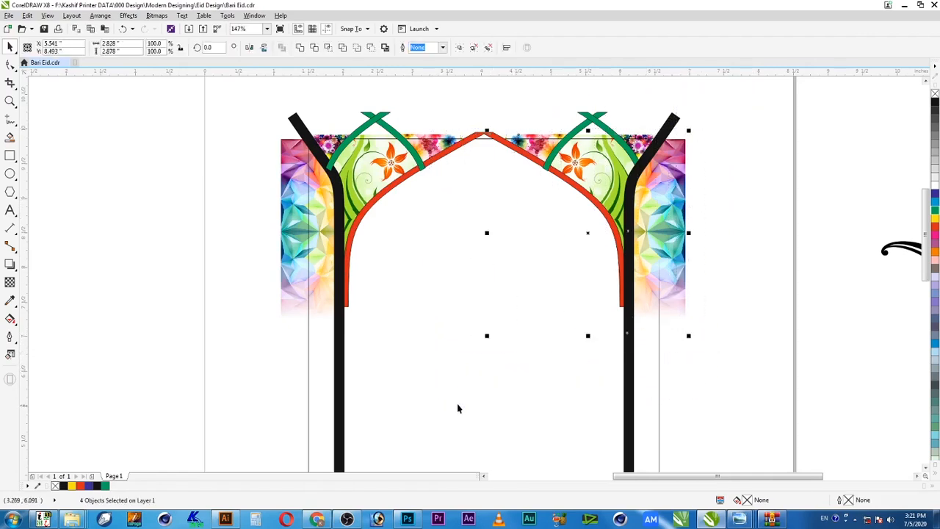
{"action": "key", "text": "ctrl+g"}
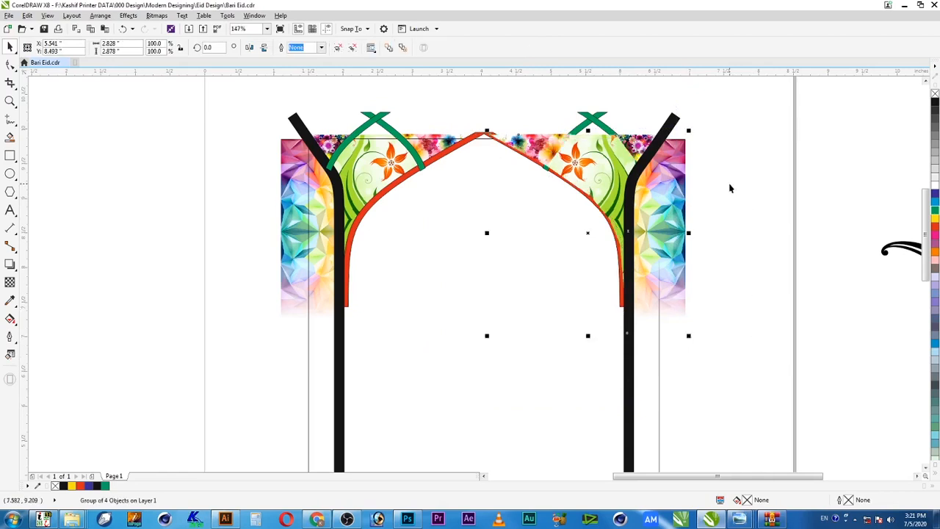
{"action": "left_click", "coordinate": [289, 234], "text": "shift"}
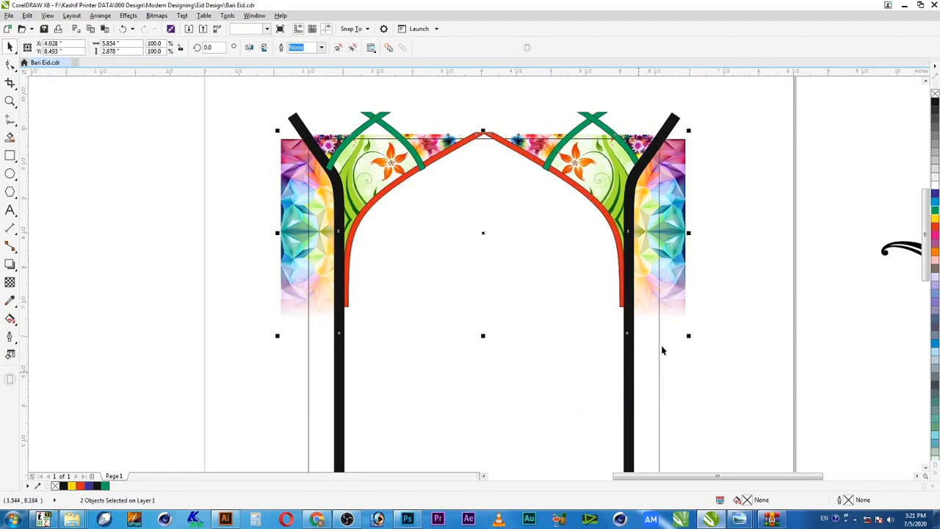
{"action": "key", "text": "ctrl+g"}
Center the combined picture group horizontally on the thin-outlined rectangle.
{"action": "left_click_drag", "start_coordinate": [681, 282], "coordinate": [680, 229]}
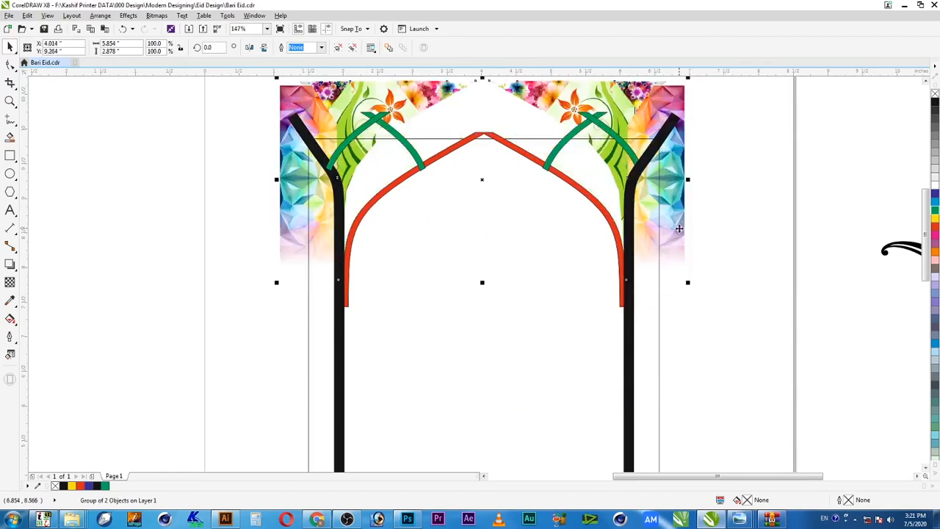
{"action": "key", "text": "ctrl+z"}
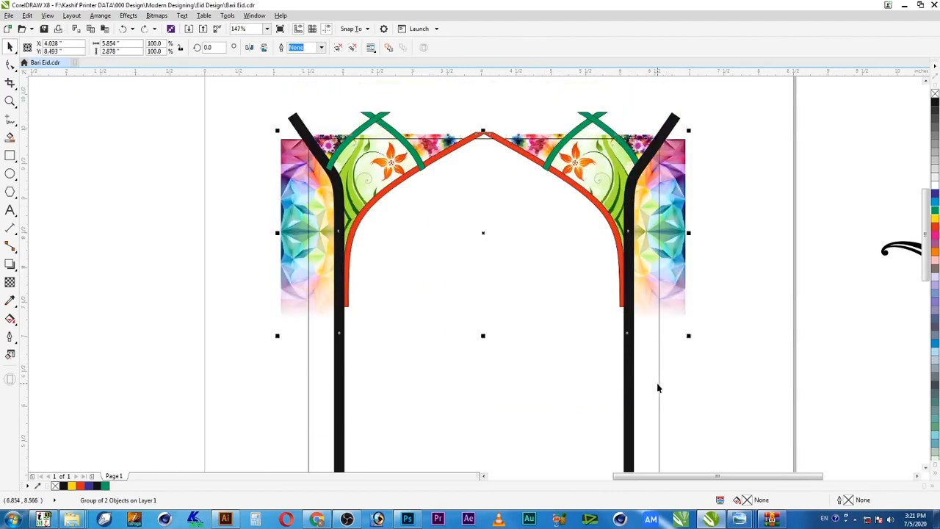
{"action": "left_click", "coordinate": [657, 384], "text": "shift"}
{"action": "key", "text": "c"}
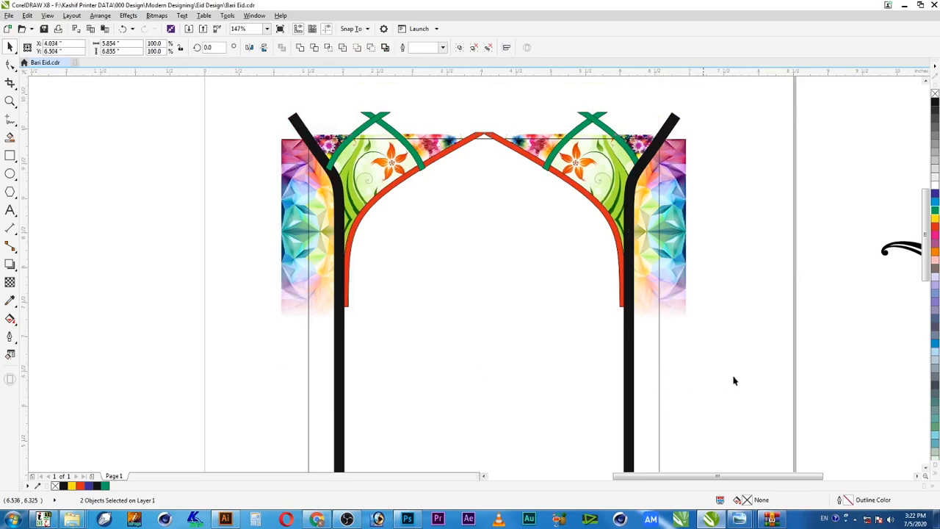
{"action": "left_click", "coordinate": [687, 191]}
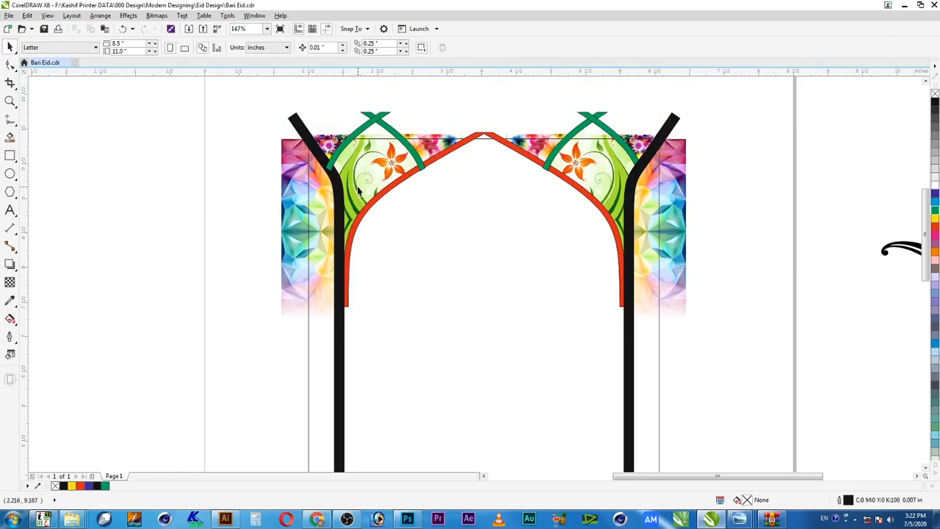
Shorten the lower ends of the two inner green strips so they finish on the red arch strip.
{"action": "left_click_drag", "start_coordinate": [720, 97], "coordinate": [335, 219]}
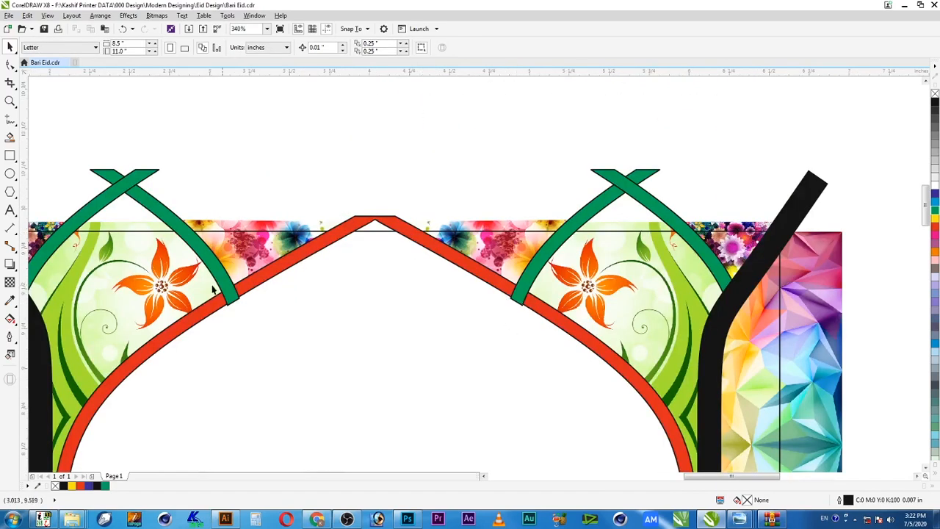
{"action": "left_click", "coordinate": [231, 298]}
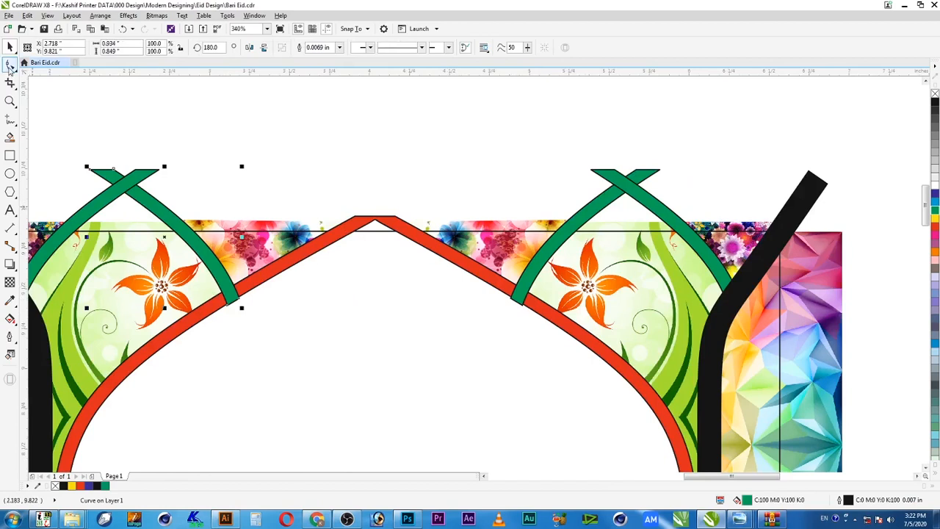
{"action": "left_click", "coordinate": [8, 66]}
{"action": "left_click_drag", "start_coordinate": [258, 321], "coordinate": [247, 300]}
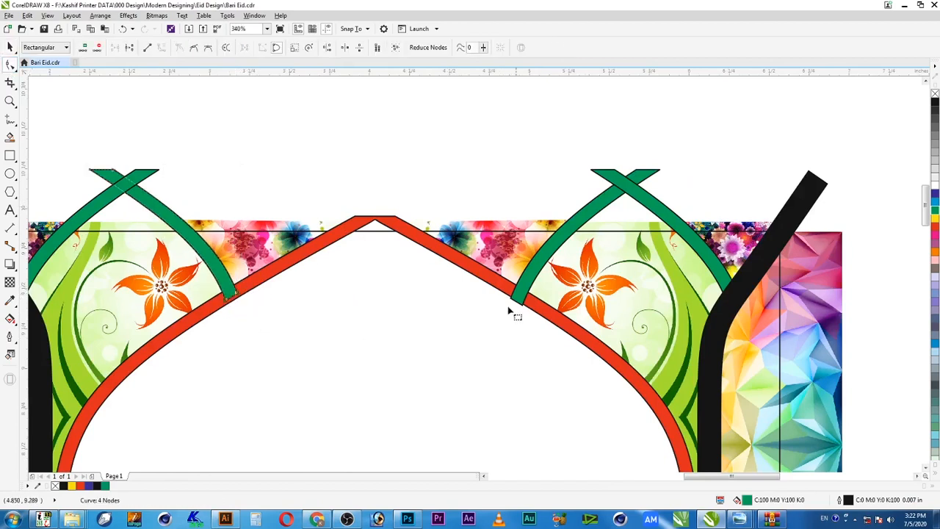
{"action": "left_click_drag", "start_coordinate": [499, 321], "coordinate": [526, 301]}
{"action": "key", "text": "space"}
{"action": "left_click", "coordinate": [468, 196]}
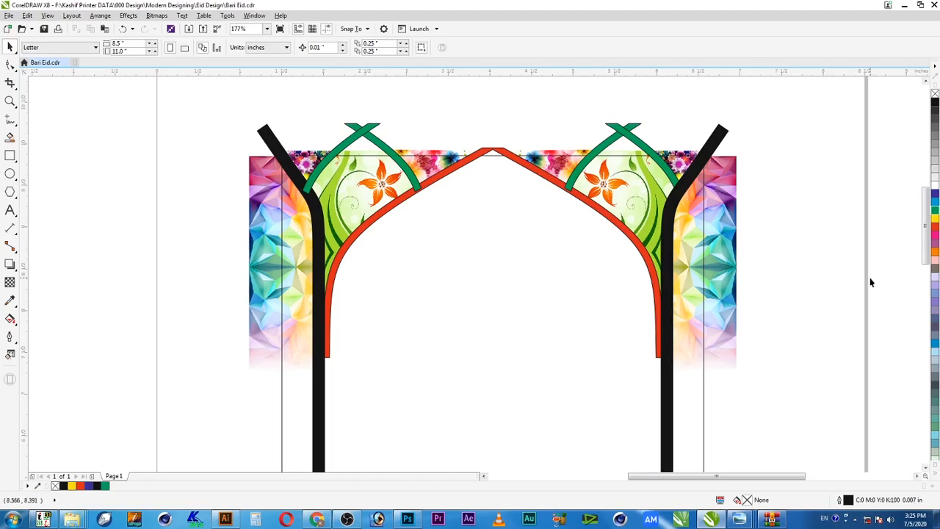
PowerClip the combined picture group inside the thin-outlined rectangle.
{"action": "left_click", "coordinate": [725, 171]}
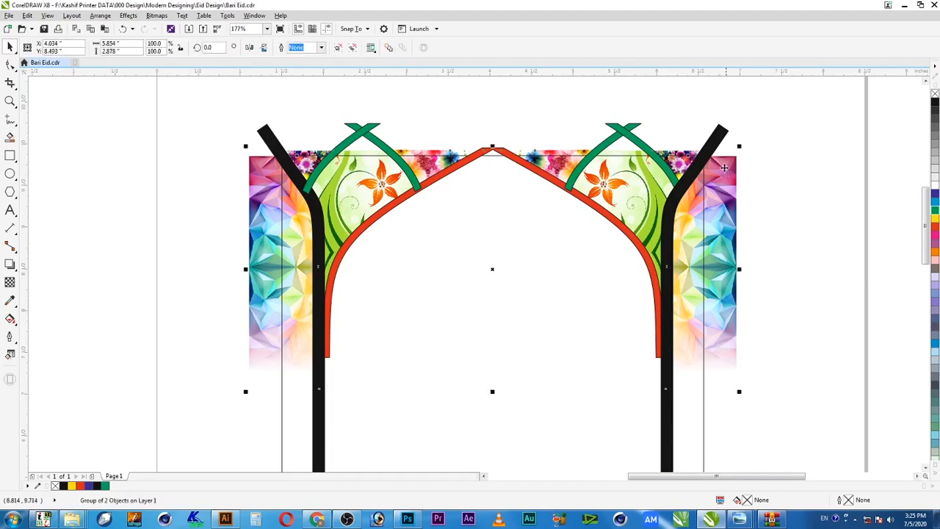
{"action": "right_click", "coordinate": [733, 226]}
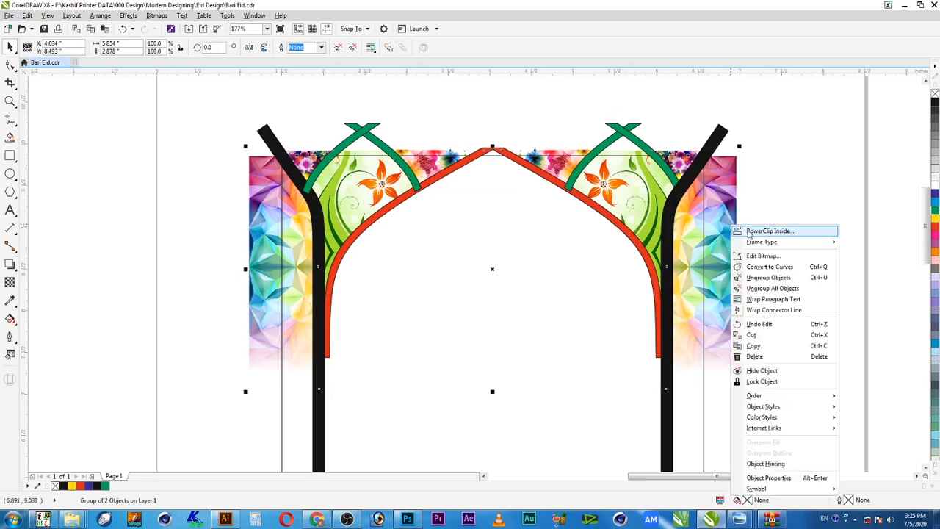
{"action": "left_click", "coordinate": [750, 232]}
{"action": "left_click", "coordinate": [697, 458]}
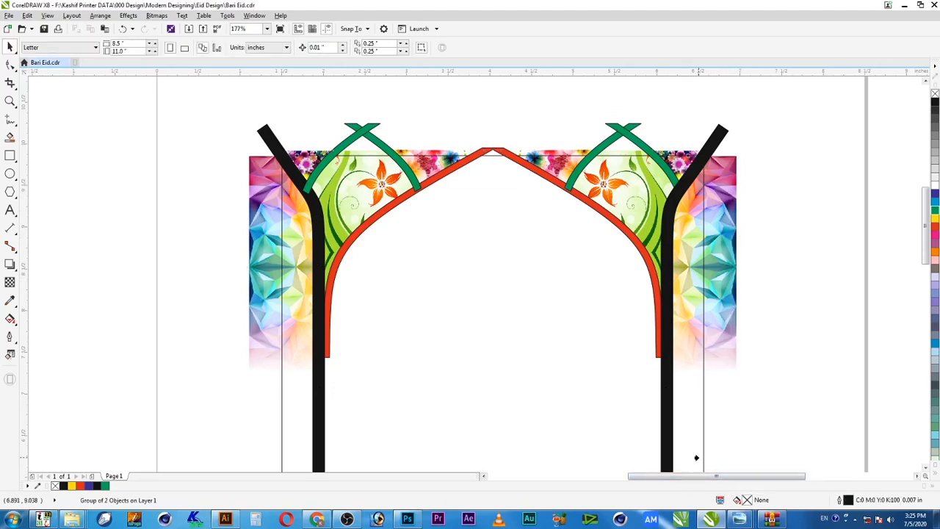
{"action": "left_click", "coordinate": [284, 465]}
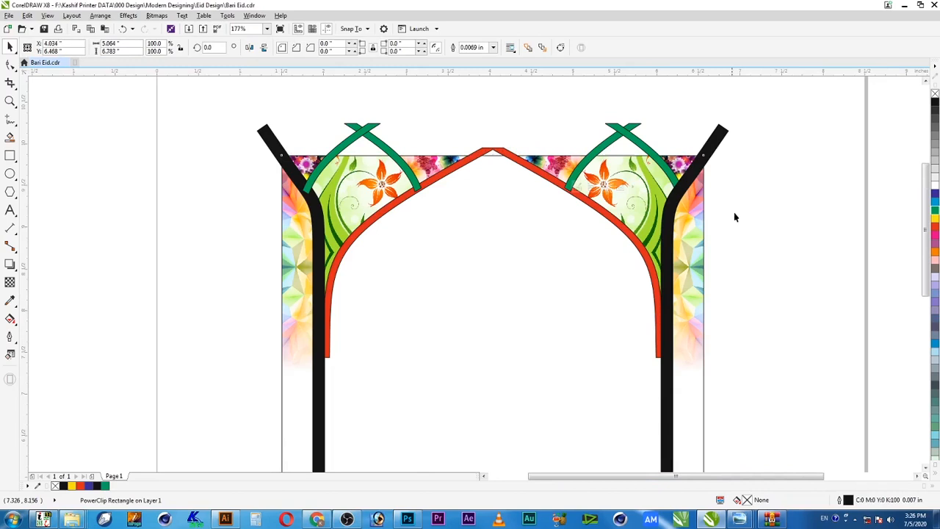
Fill the PowerClip rectangle behind the frame with magenta.
{"action": "scroll", "coordinate": [733, 217], "scroll_direction": "down", "scroll_amount": 5}
{"action": "key", "text": "z"}
{"action": "left_click_drag", "start_coordinate": [752, 160], "coordinate": [441, 409]}
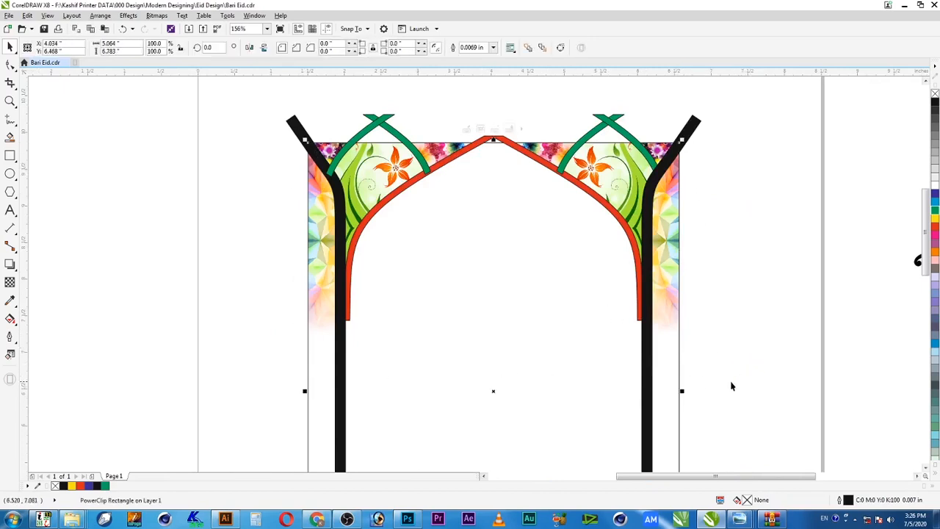
{"action": "scroll", "coordinate": [671, 350], "scroll_direction": "down", "scroll_amount": 2}
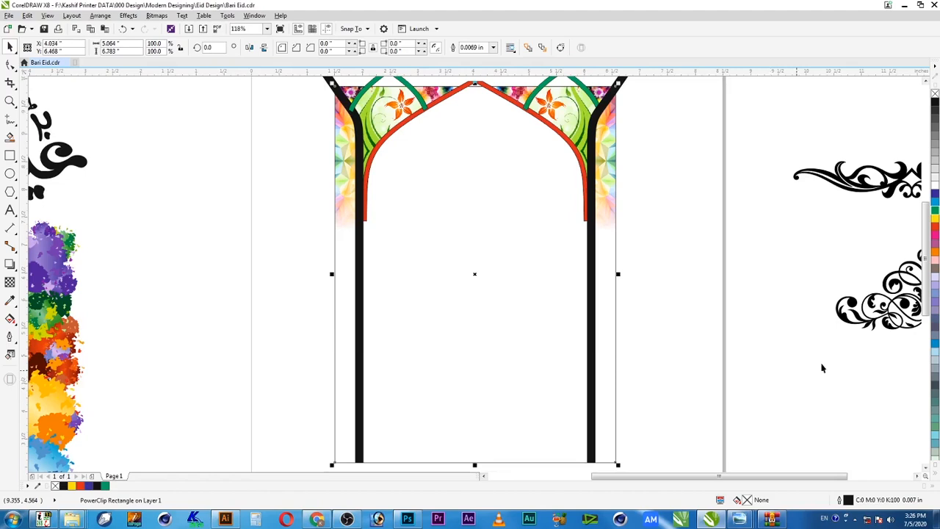
{"action": "left_click", "coordinate": [935, 237]}
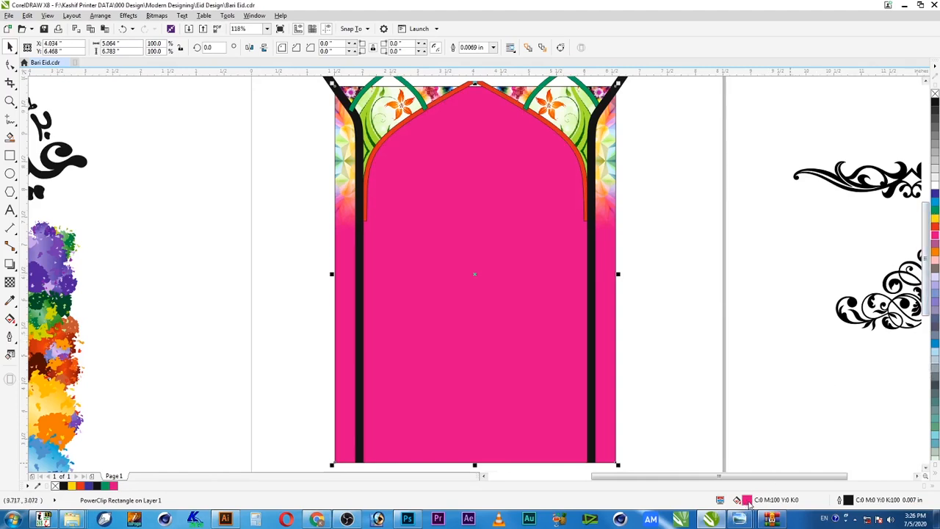
Change the rectangle's uniform fill to a dark red with CMYK values C 0, M 100, Y 100, K 70.
{"action": "key", "text": "shift+F11"}
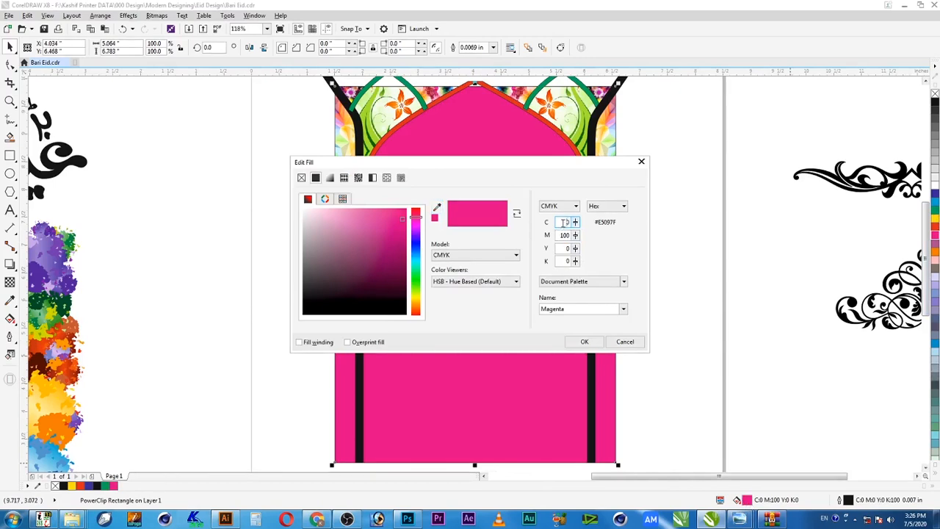
{"action": "key", "text": "Tab"}
{"action": "key", "text": "Tab"}
{"action": "key", "text": "shift+Tab"}
{"action": "key", "text": "Tab"}
{"action": "key", "text": "Tab"}
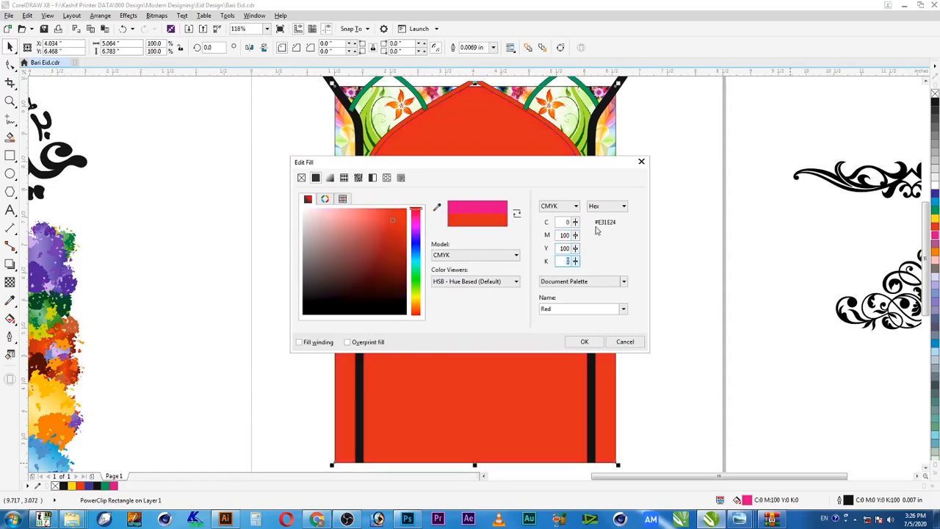
{"action": "key", "text": "shift+Tab"}
{"action": "key", "text": "Tab"}
{"action": "type", "text": "70"}
{"action": "key", "text": "shift+Tab"}
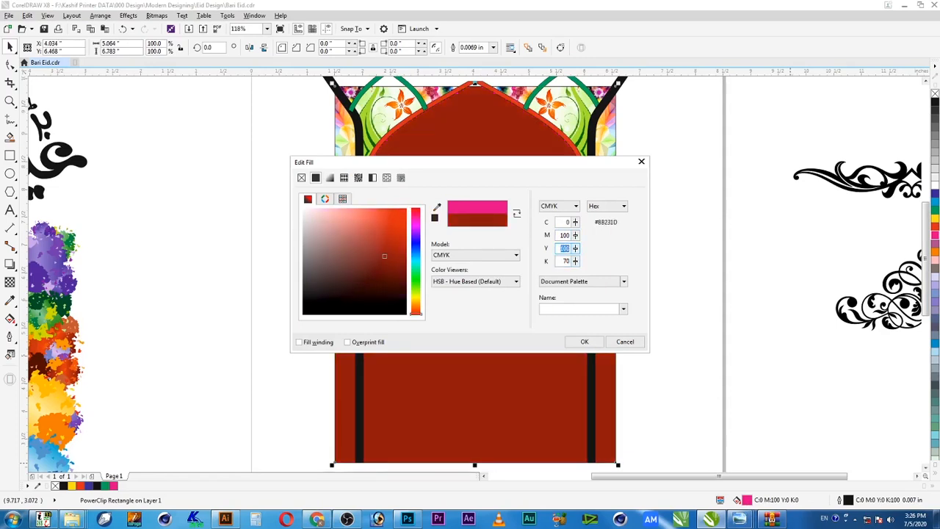
{"action": "left_click", "coordinate": [585, 343]}
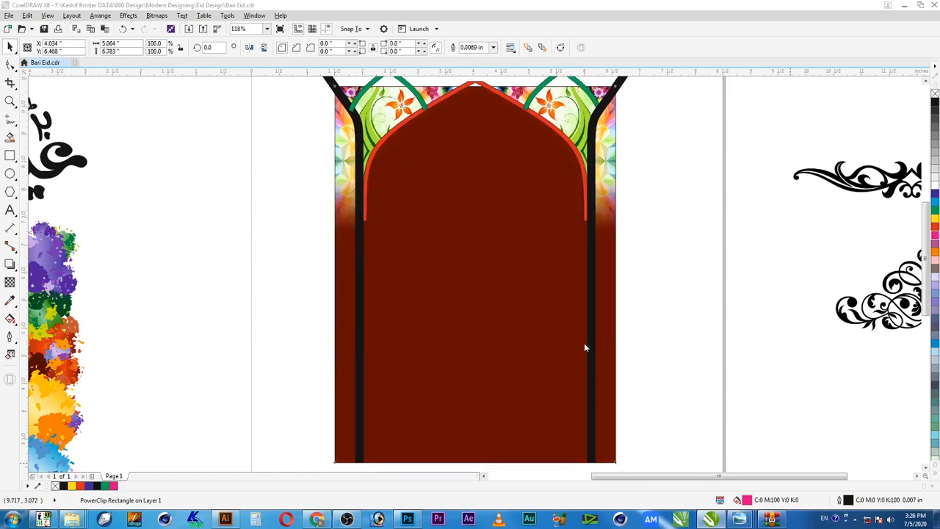
{"action": "left_click", "coordinate": [677, 228]}
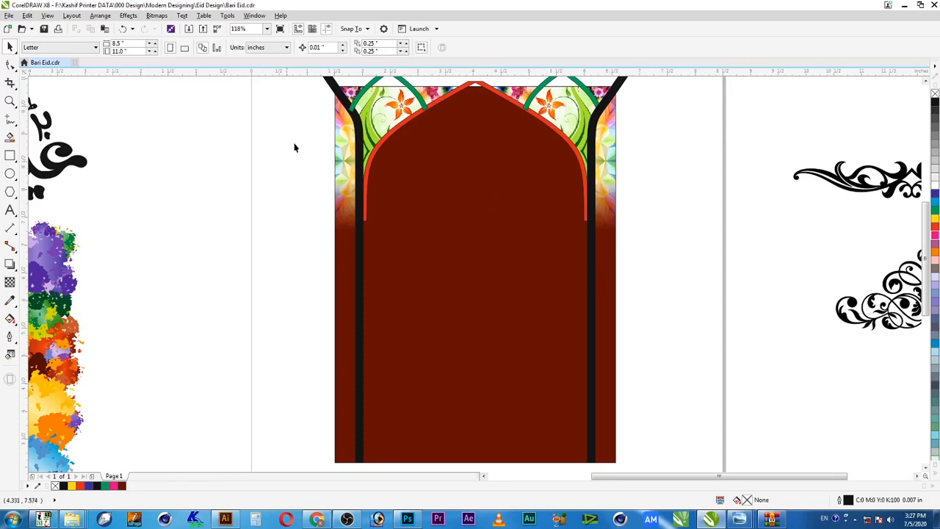
Move the orange floral picture from beside the page to the frame's left side and rotate it 90 degrees.
{"action": "key", "text": "F4"}
{"action": "left_click", "coordinate": [216, 345]}
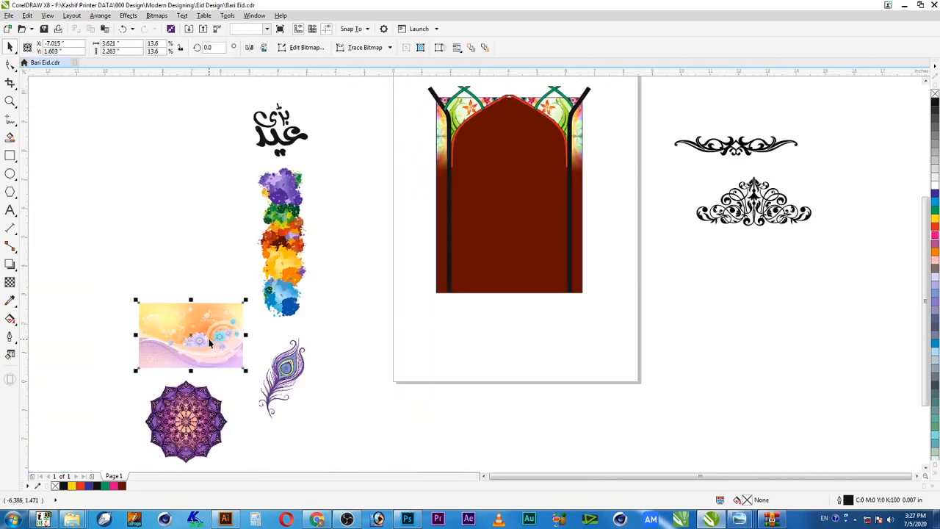
{"action": "left_click_drag", "start_coordinate": [232, 361], "coordinate": [454, 183]}
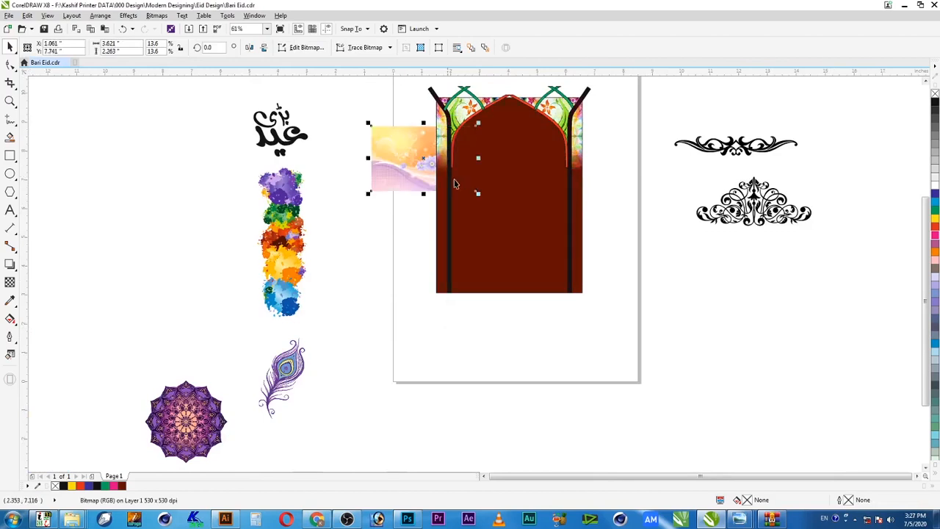
{"action": "left_click_drag", "start_coordinate": [348, 89], "coordinate": [605, 266]}
{"action": "left_click", "coordinate": [292, 248]}
{"action": "left_click_drag", "start_coordinate": [232, 311], "coordinate": [454, 387]}
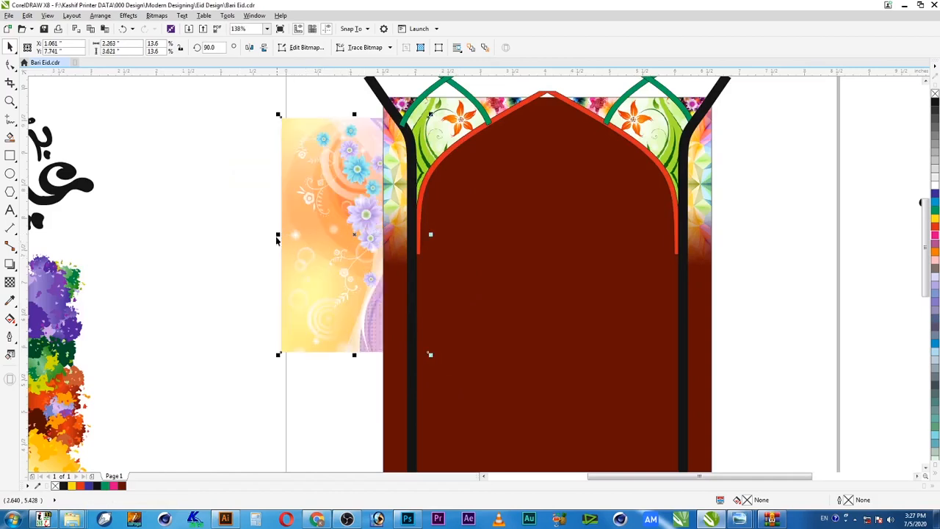
Create a horizontally mirrored copy of the floral picture alongside it and bring both pictures to the front.
{"action": "left_click_drag", "start_coordinate": [276, 235], "coordinate": [496, 246]}
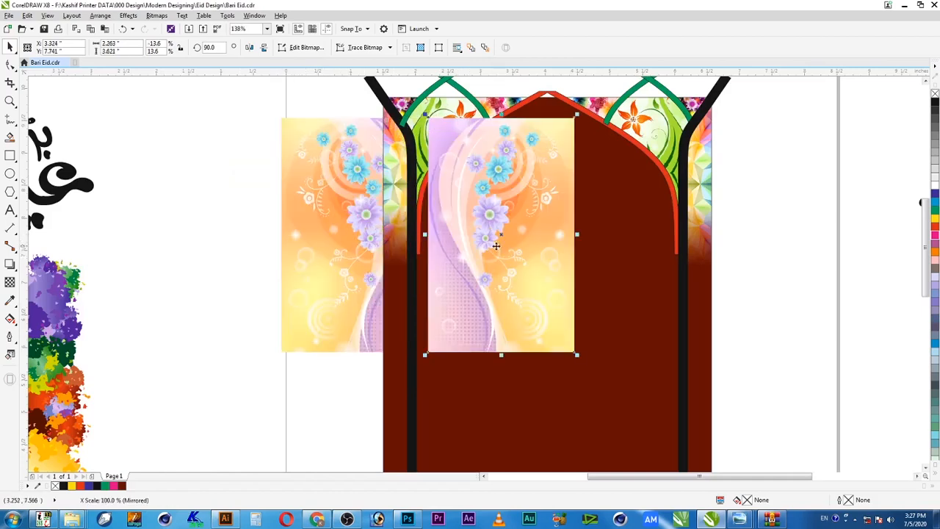
{"action": "left_click", "coordinate": [335, 256], "text": "shift"}
{"action": "key", "text": "shift+Page_Up"}
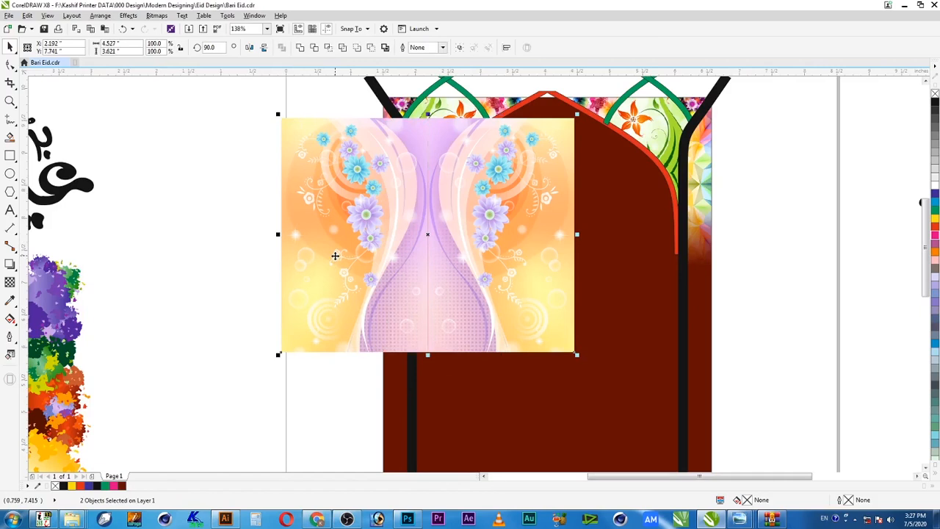
Move the two floral pictures over the arch and shift one slightly so they overlap at the seam.
{"action": "left_click_drag", "start_coordinate": [487, 269], "coordinate": [592, 283]}
{"action": "left_click_drag", "start_coordinate": [591, 324], "coordinate": [602, 302]}
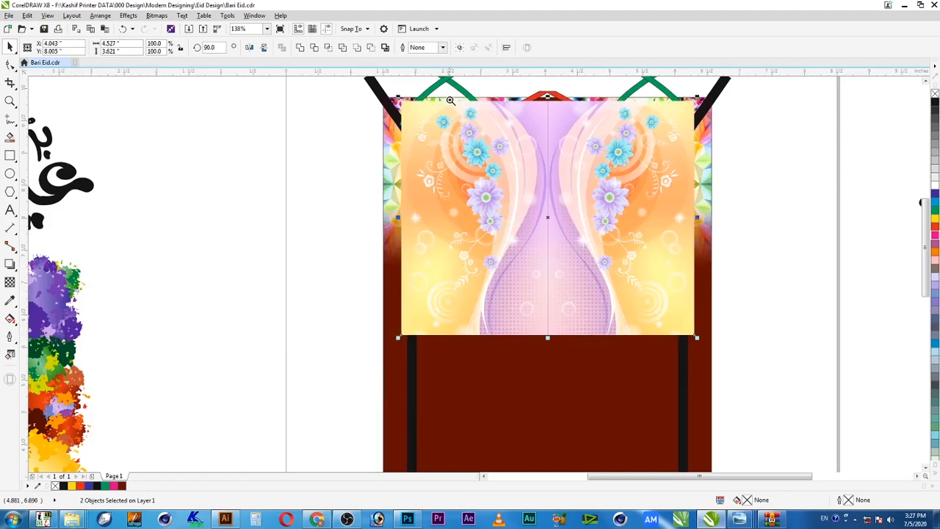
{"action": "scroll", "coordinate": [622, 154], "scroll_direction": "up", "scroll_amount": 3}
{"action": "left_click", "coordinate": [529, 157]}
{"action": "left_click_drag", "start_coordinate": [536, 157], "coordinate": [533, 157]}
Group the two floral pictures and center the group horizontally on the red arch strip.
{"action": "left_click", "coordinate": [495, 151], "text": "shift"}
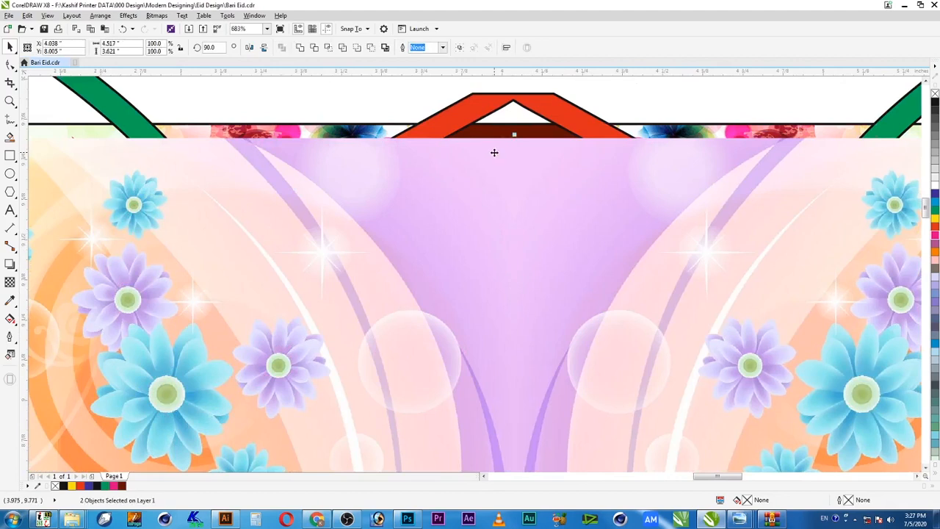
{"action": "key", "text": "ctrl+g"}
{"action": "left_click", "coordinate": [531, 104], "text": "shift"}
{"action": "key", "text": "c"}
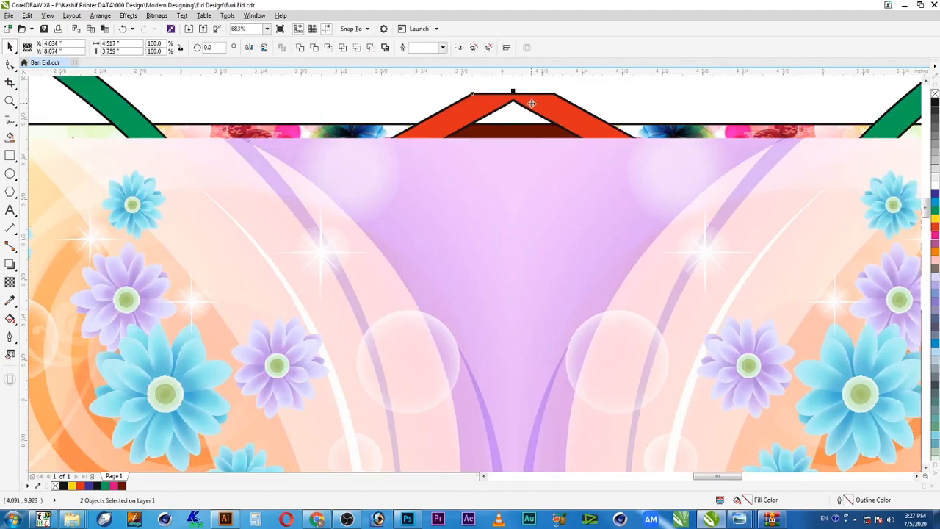
{"action": "key", "text": "Escape"}
{"action": "scroll", "coordinate": [531, 103], "scroll_direction": "down", "scroll_amount": 2}
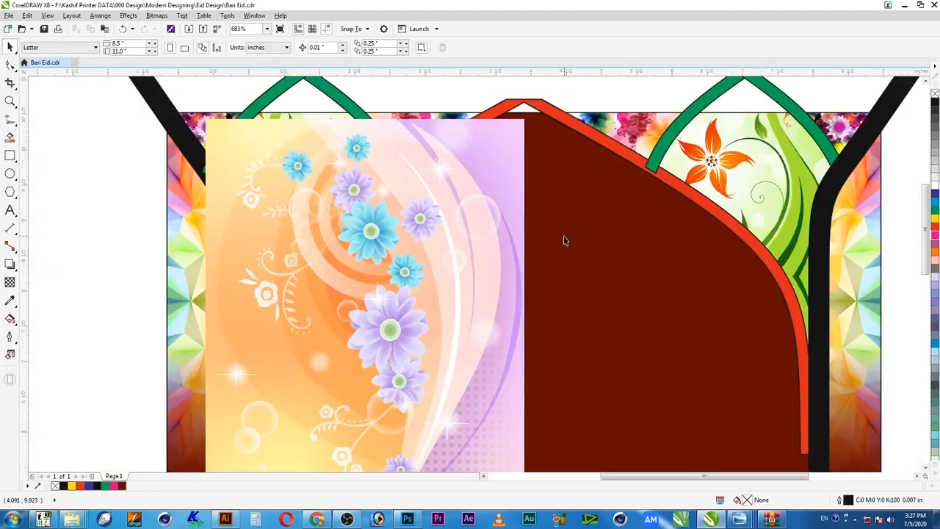
{"action": "scroll", "coordinate": [567, 229], "scroll_direction": "down", "scroll_amount": 2}
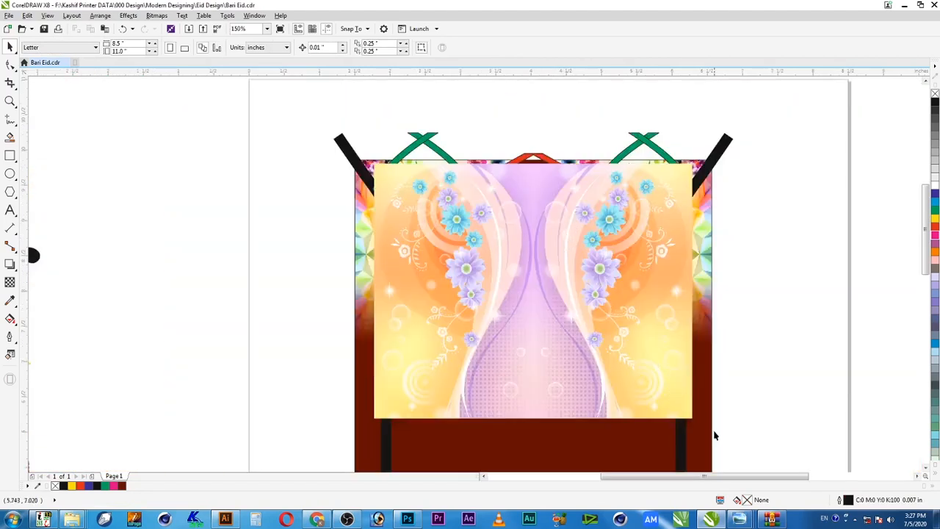
Enlarge the floral picture group to about 114.3% and delete the right-hand mirrored picture from it.
{"action": "left_click", "coordinate": [668, 408]}
{"action": "scroll", "coordinate": [663, 372], "scroll_direction": "down", "scroll_amount": 1}
{"action": "key", "text": "F2"}
{"action": "left_click_drag", "start_coordinate": [728, 242], "coordinate": [431, 416]}
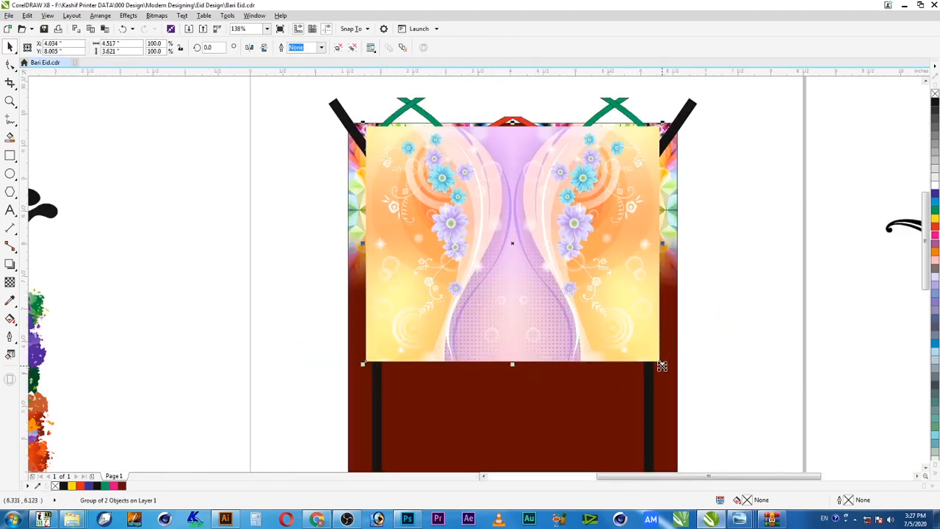
{"action": "left_click_drag", "start_coordinate": [664, 366], "coordinate": [684, 382]}
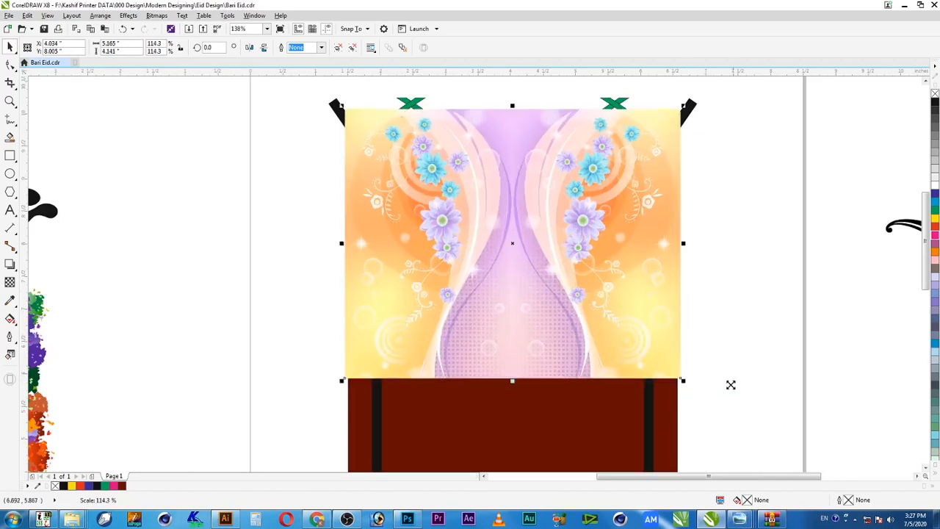
{"action": "left_click", "coordinate": [658, 332], "text": "ctrl"}
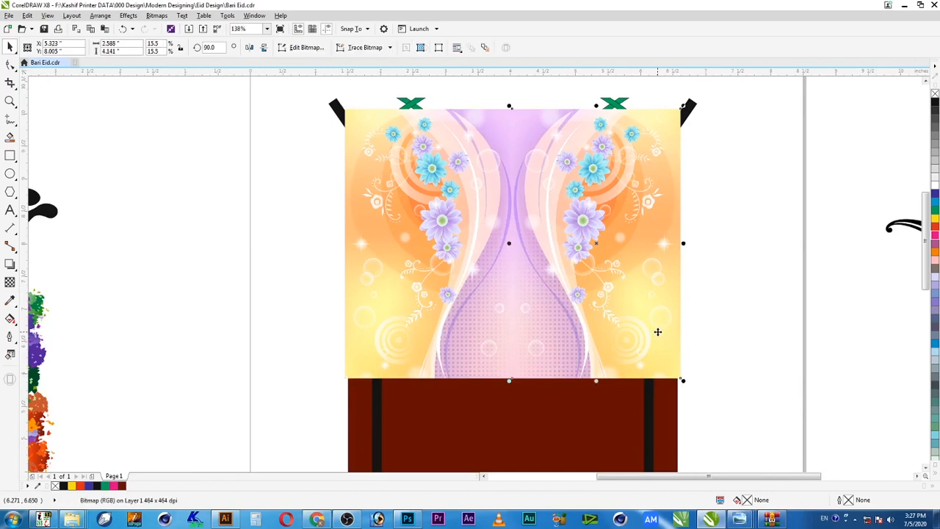
{"action": "key", "text": "Delete"}
Add nodes to the floral picture's outline and pull its outer corners inward, from the black strip up toward the arch's apex.
{"action": "key", "text": "F2"}
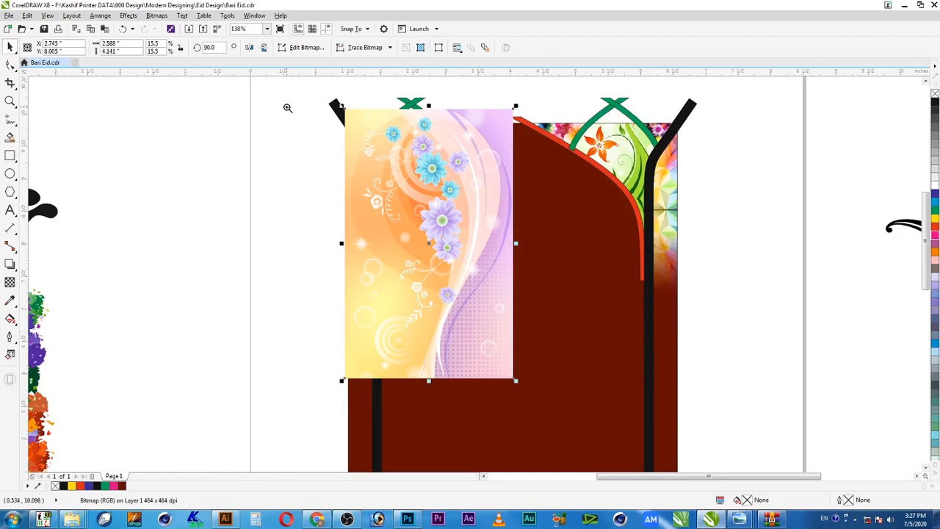
{"action": "left_click_drag", "start_coordinate": [292, 101], "coordinate": [578, 409]}
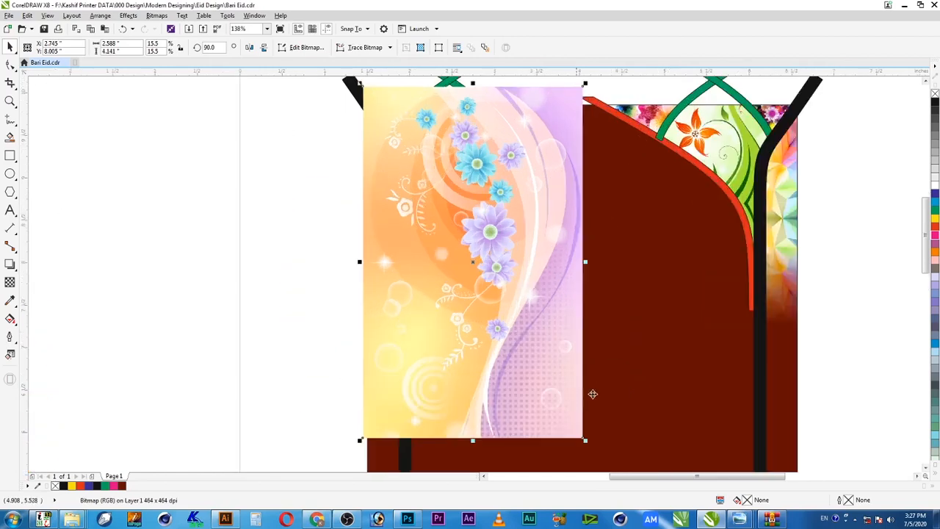
{"action": "left_click", "coordinate": [10, 65]}
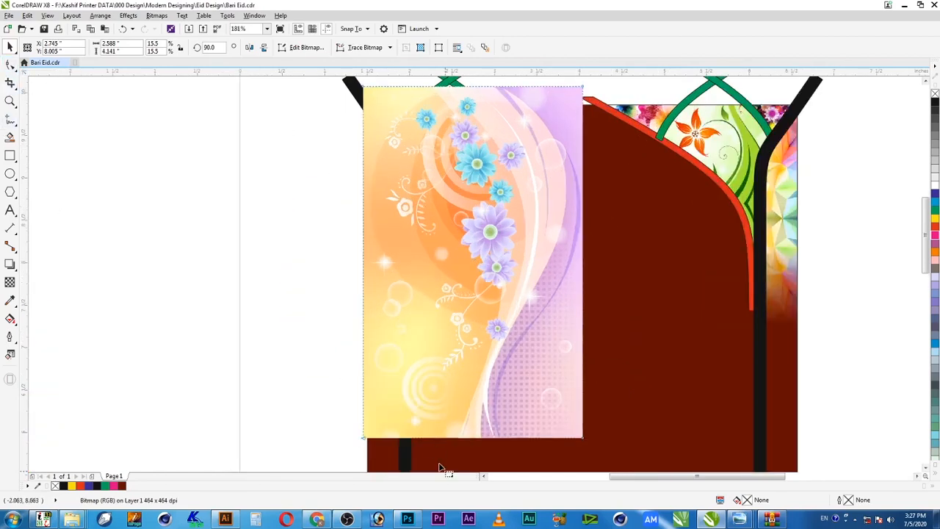
{"action": "double_click", "coordinate": [405, 441]}
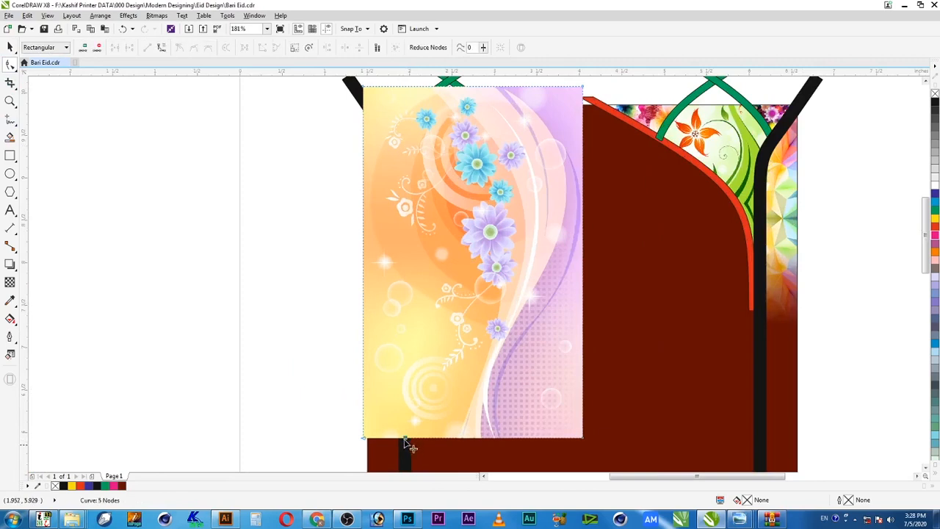
{"action": "left_click_drag", "start_coordinate": [364, 441], "coordinate": [409, 280]}
{"action": "double_click", "coordinate": [397, 285]}
{"action": "left_click_drag", "start_coordinate": [369, 93], "coordinate": [545, 94]}
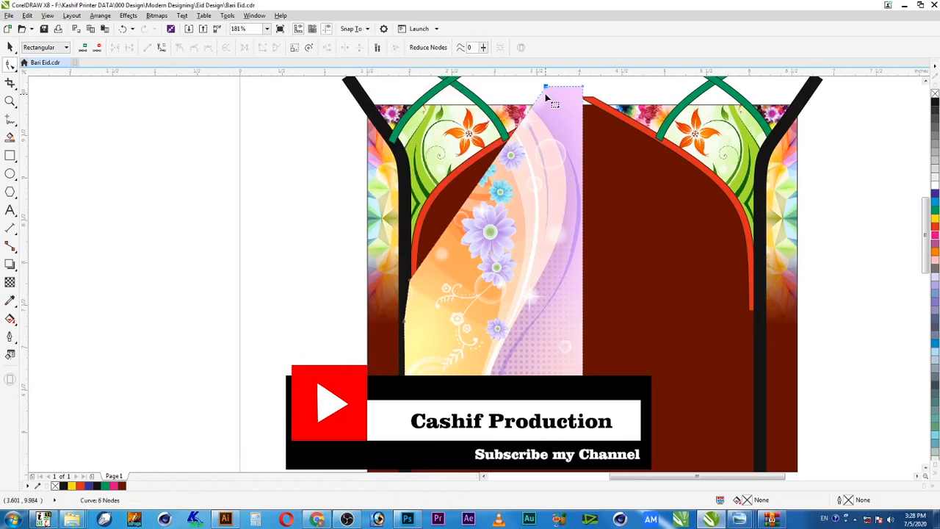
Add nodes along the picture's slanted edge and move them to follow the lower curve of the red arch strip.
{"action": "double_click", "coordinate": [424, 263]}
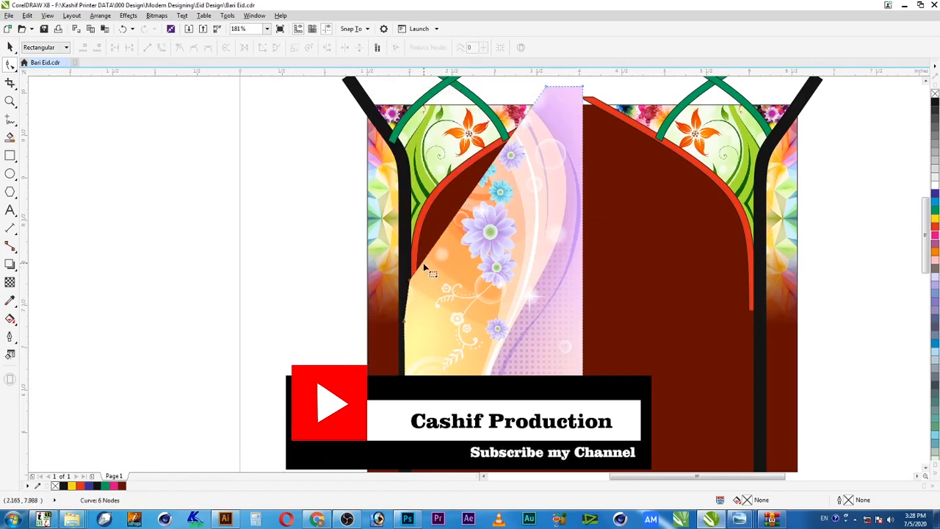
{"action": "left_click_drag", "start_coordinate": [425, 262], "coordinate": [424, 269]}
{"action": "key", "text": "F2"}
{"action": "left_click_drag", "start_coordinate": [304, 155], "coordinate": [541, 174]}
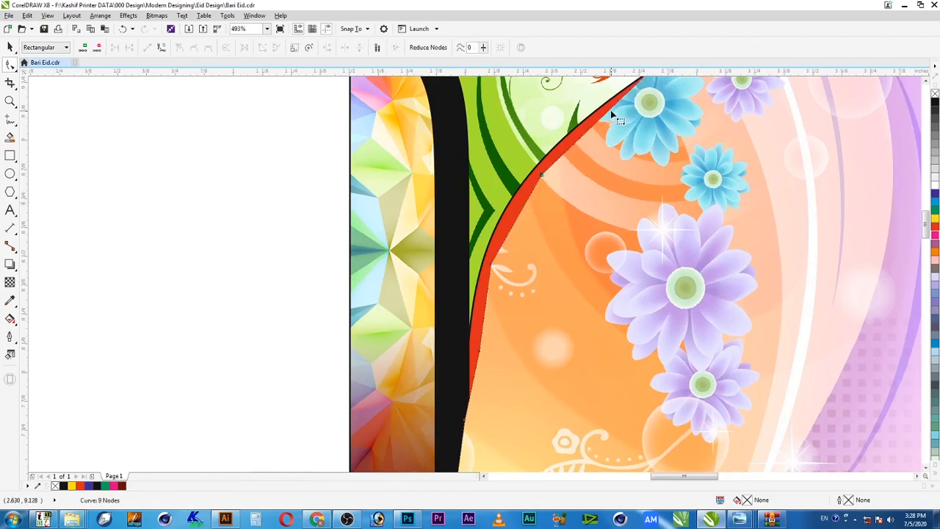
{"action": "scroll", "coordinate": [643, 150], "scroll_direction": "down", "scroll_amount": 4}
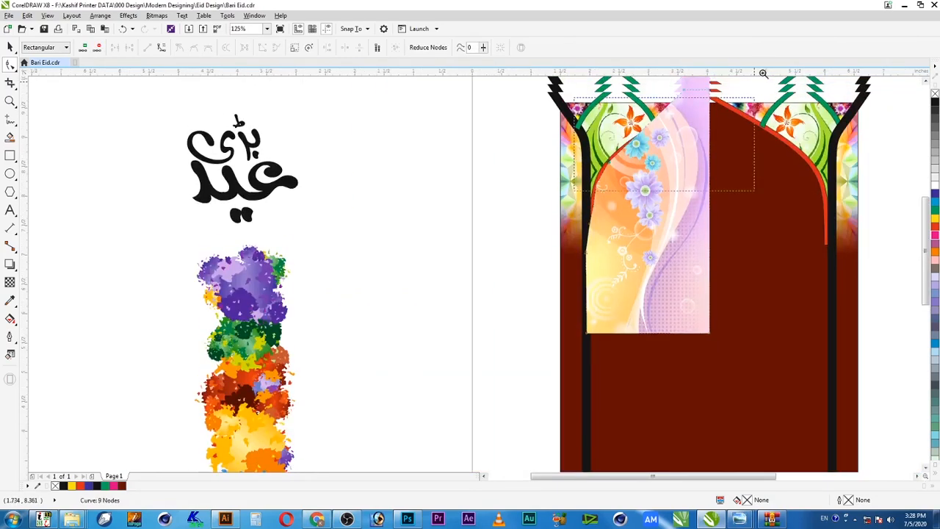
{"action": "scroll", "coordinate": [602, 267], "scroll_direction": "up", "scroll_amount": 3}
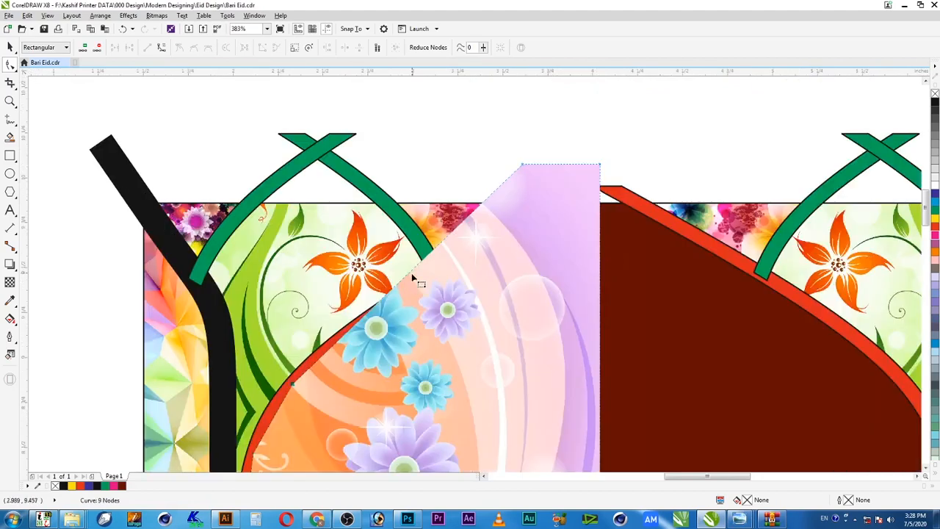
Shape the picture's upper edge along the red arch strip up to the apex, adding and moving nodes where needed.
{"action": "left_click_drag", "start_coordinate": [415, 276], "coordinate": [401, 301]}
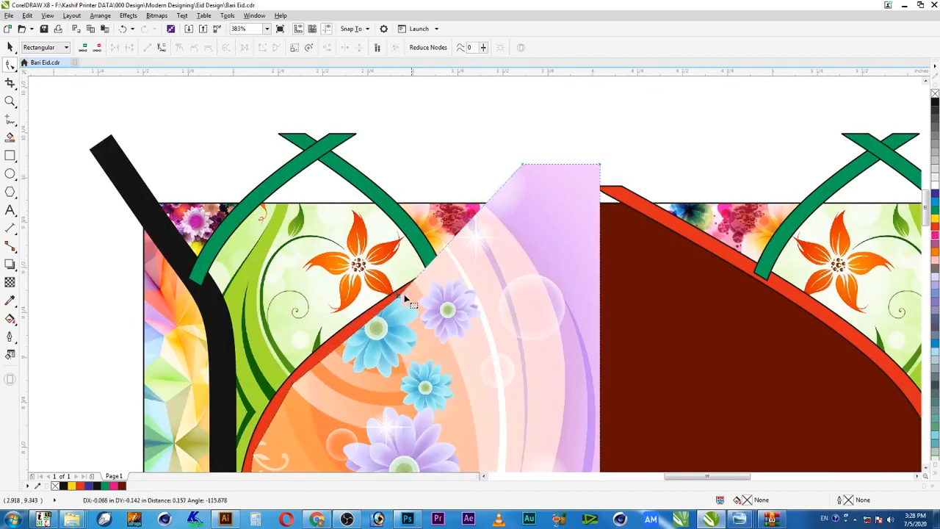
{"action": "double_click", "coordinate": [473, 223]}
{"action": "left_click_drag", "start_coordinate": [473, 224], "coordinate": [486, 242]}
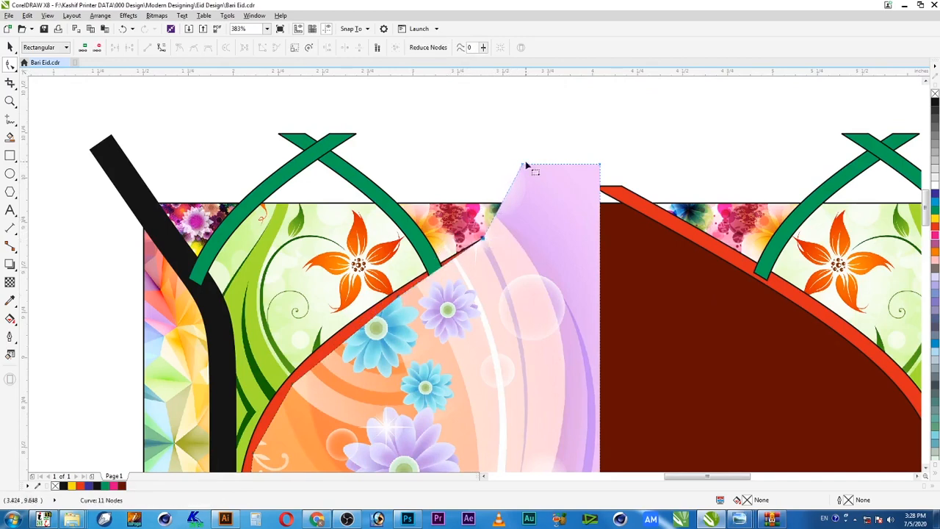
{"action": "left_click_drag", "start_coordinate": [524, 166], "coordinate": [565, 199]}
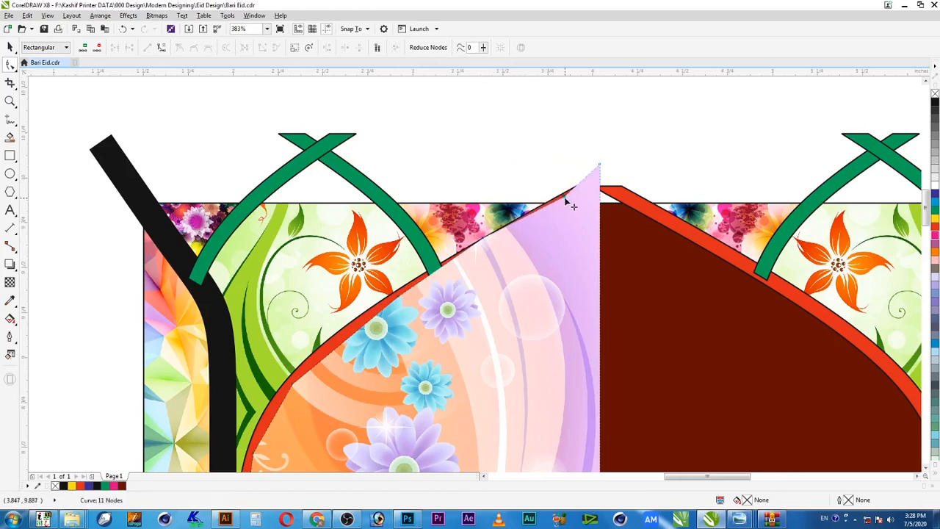
{"action": "left_click_drag", "start_coordinate": [487, 238], "coordinate": [518, 257]}
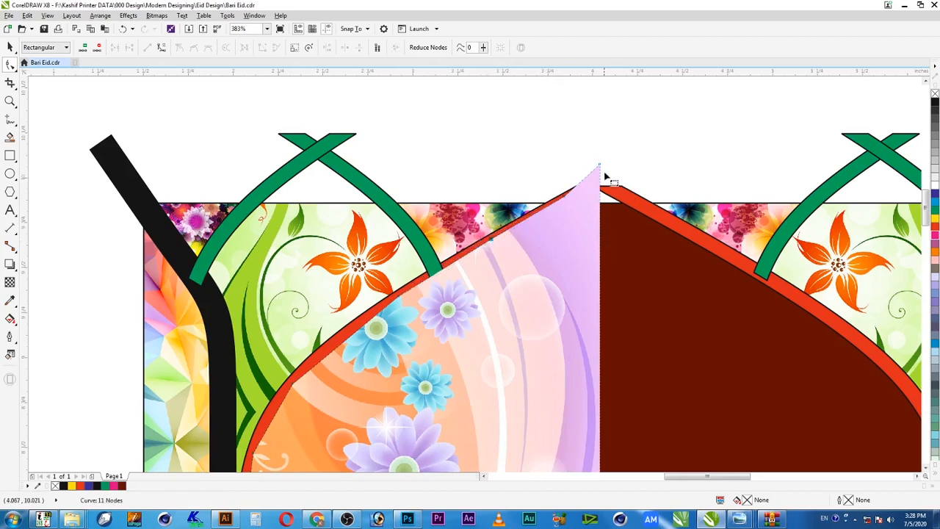
Create a horizontally mirrored copy of the trimmed floral picture to fill the other half of the arch.
{"action": "key", "text": "space"}
{"action": "left_click", "coordinate": [640, 145]}
{"action": "scroll", "coordinate": [640, 149], "scroll_direction": "down", "scroll_amount": 2}
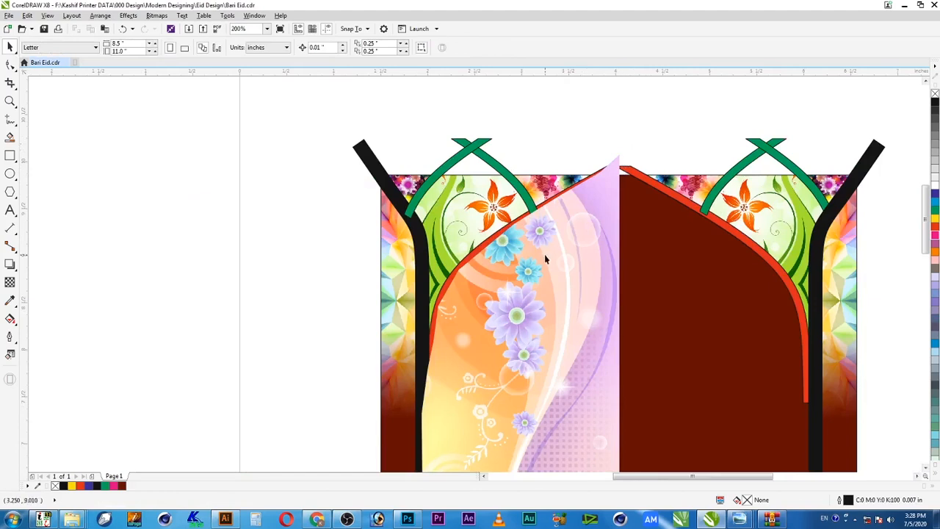
{"action": "scroll", "coordinate": [545, 254], "scroll_direction": "down", "scroll_amount": 1}
{"action": "key", "text": "F2"}
{"action": "left_click_drag", "start_coordinate": [405, 164], "coordinate": [760, 424]}
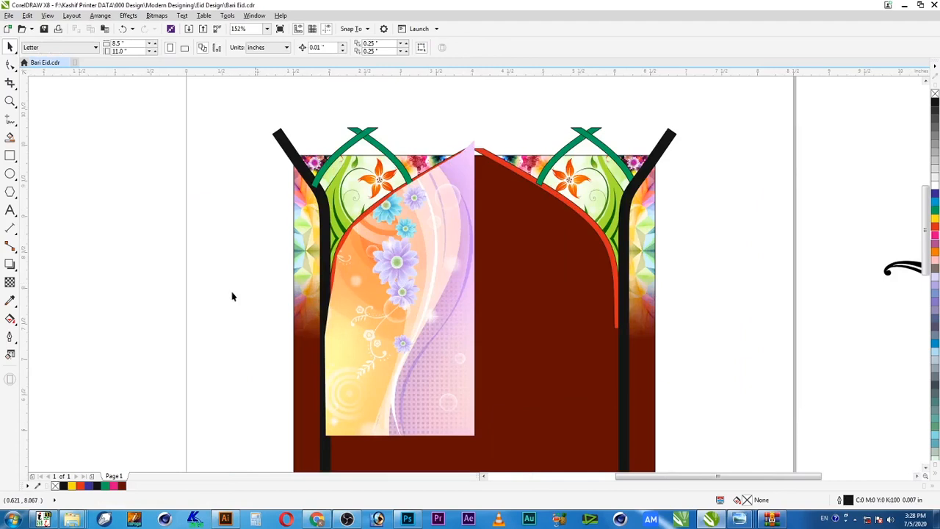
{"action": "left_click", "coordinate": [390, 373]}
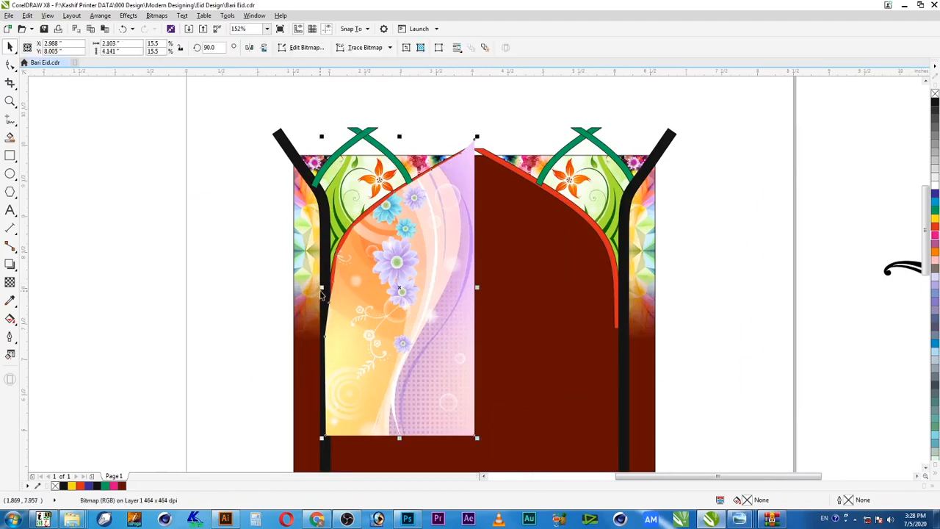
{"action": "left_click_drag", "start_coordinate": [323, 287], "coordinate": [551, 317]}
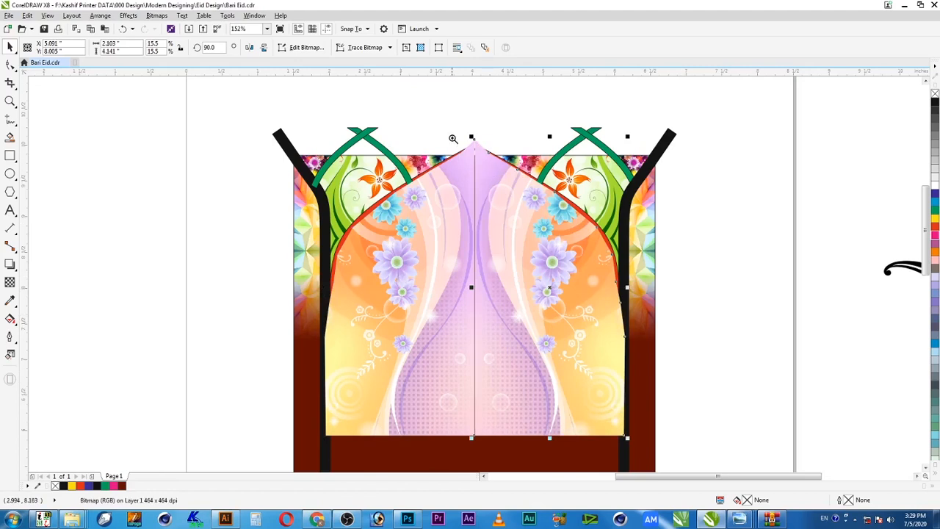
Shift the mirrored copy slightly to close the center seam and group the two floral pictures.
{"action": "left_click_drag", "start_coordinate": [452, 138], "coordinate": [505, 180]}
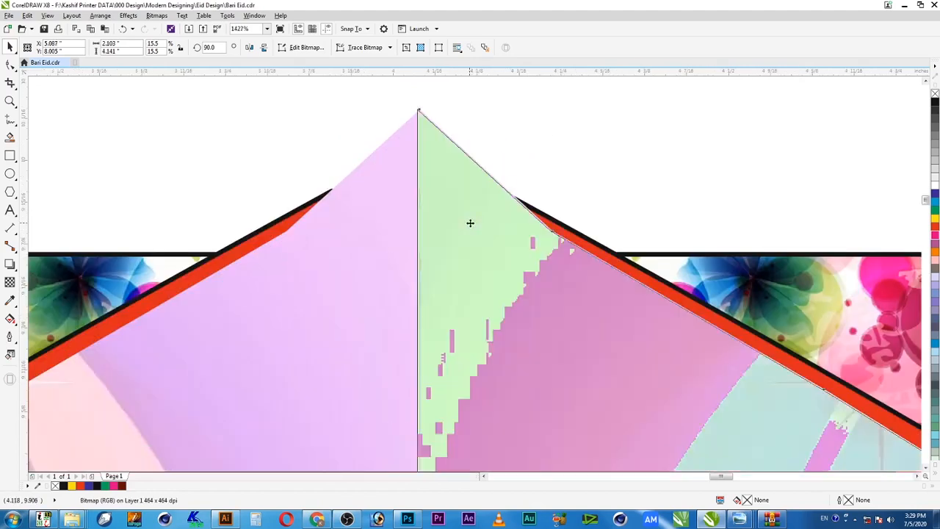
{"action": "left_click", "coordinate": [387, 231], "text": "shift"}
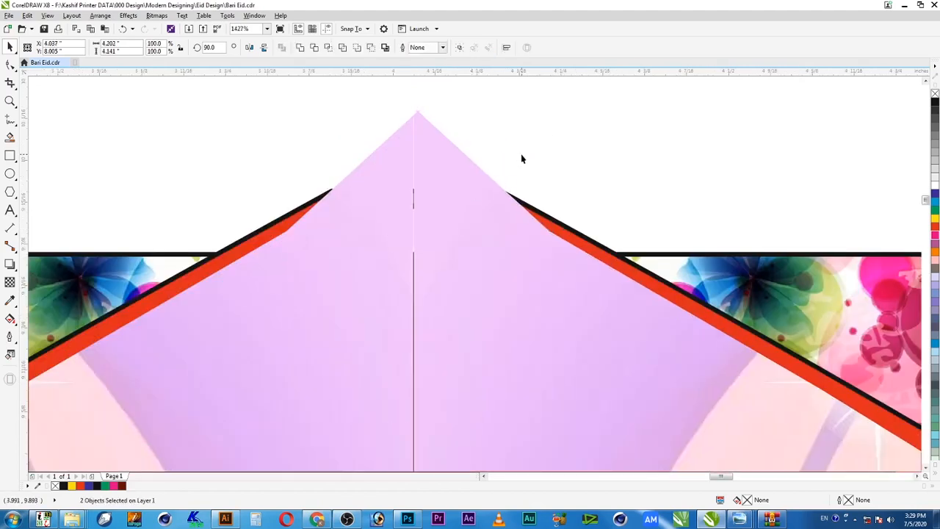
{"action": "left_click", "coordinate": [513, 105]}
{"action": "left_click", "coordinate": [449, 226]}
{"action": "left_click", "coordinate": [363, 246], "text": "shift"}
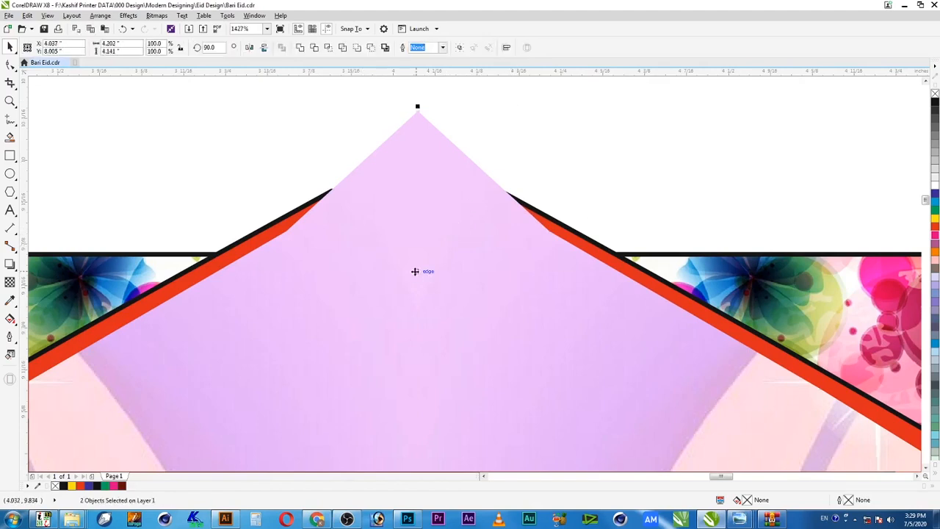
{"action": "key", "text": "ctrl+g"}
{"action": "scroll", "coordinate": [415, 271], "scroll_direction": "down", "scroll_amount": 10}
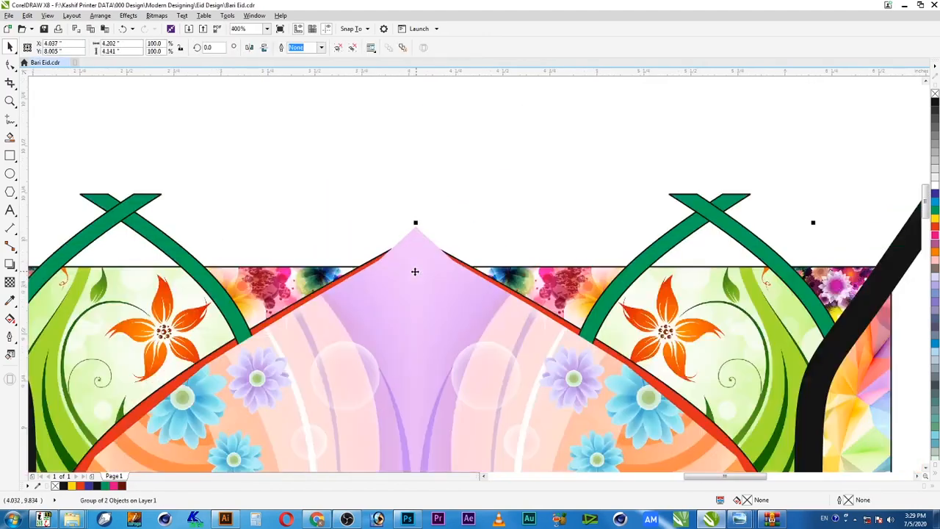
Center the floral picture group horizontally on the dark red background.
{"action": "left_click_drag", "start_coordinate": [416, 166], "coordinate": [596, 237]}
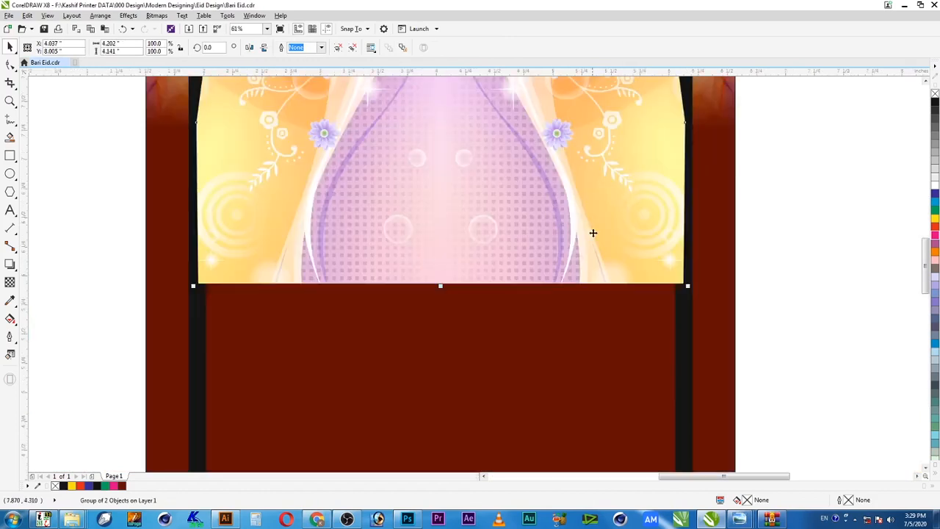
{"action": "key", "text": "ctrl+z"}
{"action": "key", "text": "ctrl+z"}
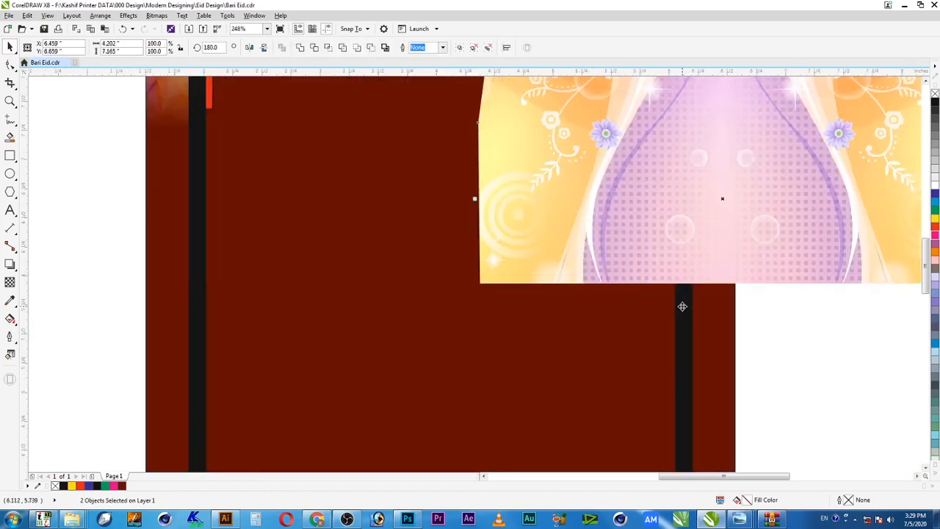
{"action": "key", "text": "Escape"}
{"action": "left_click", "coordinate": [725, 257]}
{"action": "left_click", "coordinate": [721, 328], "text": "shift"}
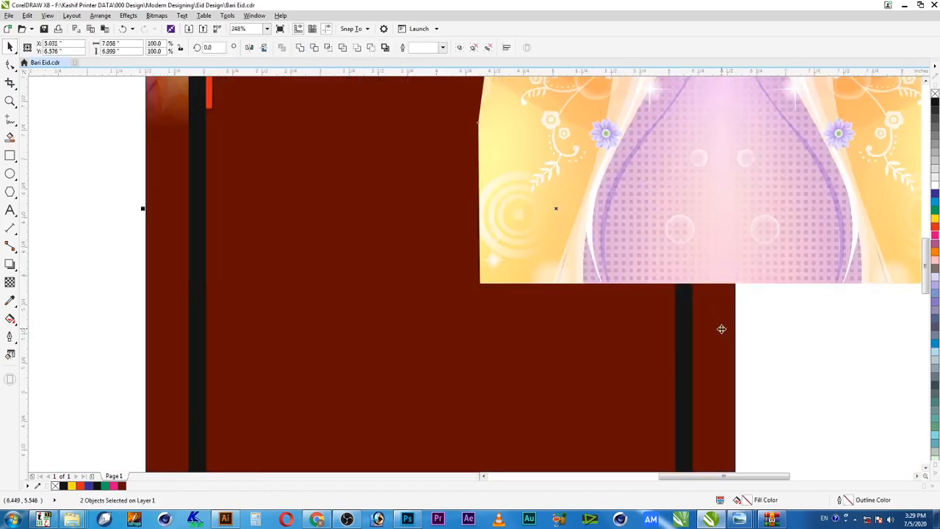
{"action": "key", "text": "c"}
{"action": "key", "text": "Escape"}
Create a vertically mirrored copy of the floral picture group directly below the original.
{"action": "scroll", "coordinate": [717, 326], "scroll_direction": "down", "scroll_amount": 1}
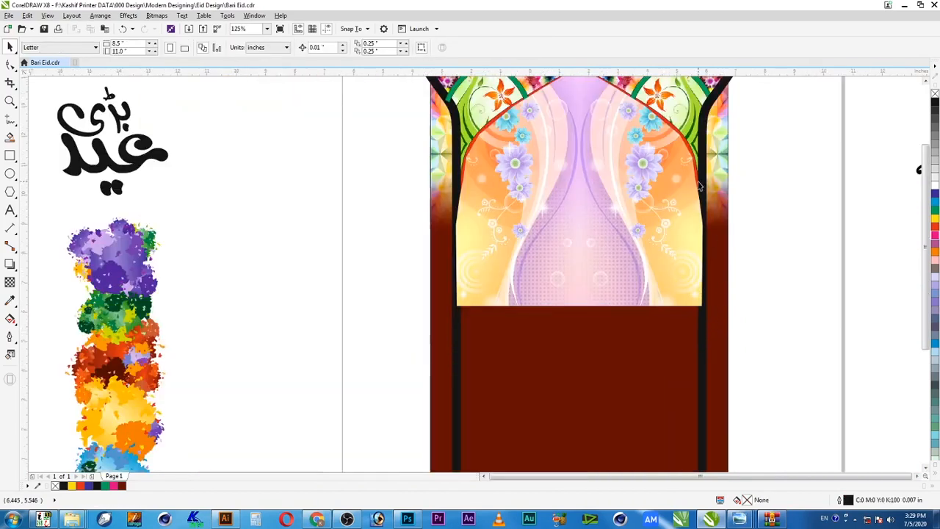
{"action": "scroll", "coordinate": [732, 200], "scroll_direction": "down", "scroll_amount": 1}
{"action": "left_click_drag", "start_coordinate": [737, 186], "coordinate": [547, 324]}
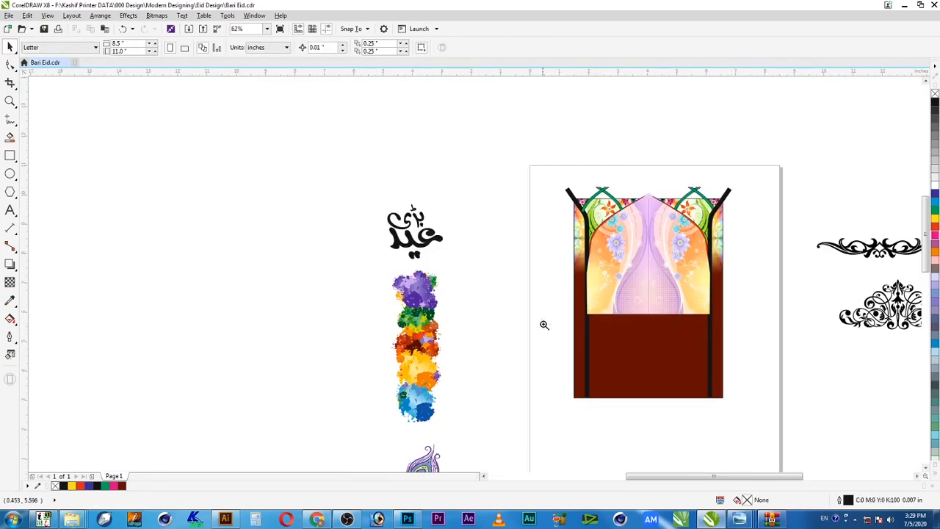
{"action": "left_click", "coordinate": [562, 333]}
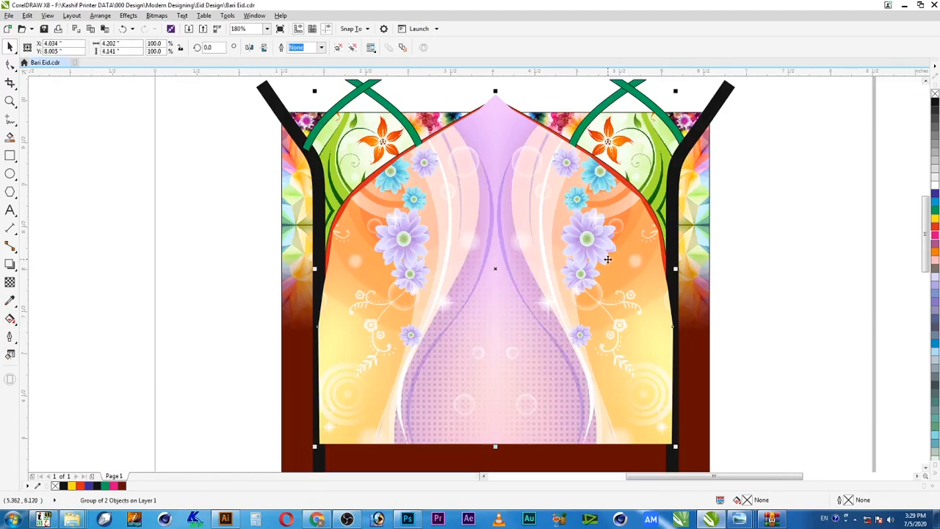
{"action": "scroll", "coordinate": [607, 259], "scroll_direction": "down", "scroll_amount": 2}
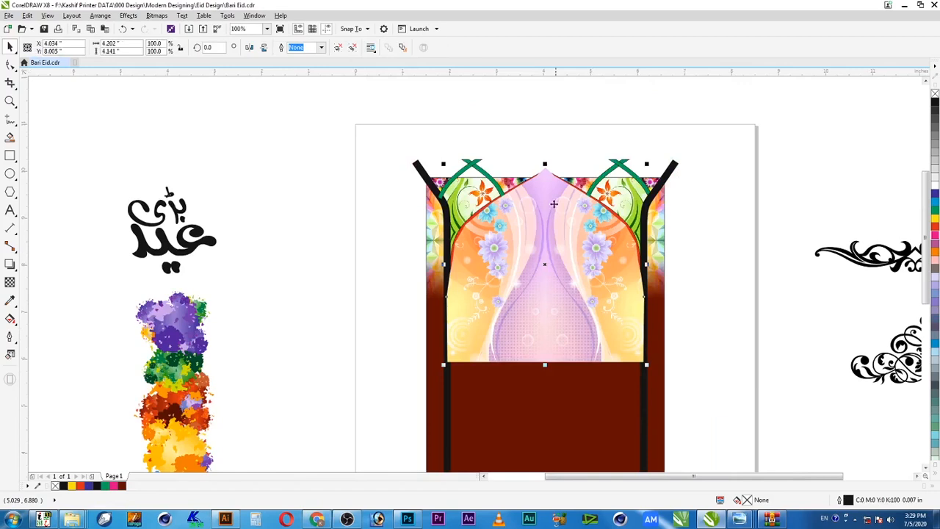
{"action": "left_click_drag", "start_coordinate": [545, 163], "coordinate": [541, 441]}
{"action": "left_click_drag", "start_coordinate": [689, 459], "coordinate": [725, 415]}
{"action": "scroll", "coordinate": [724, 416], "scroll_direction": "down", "scroll_amount": 2}
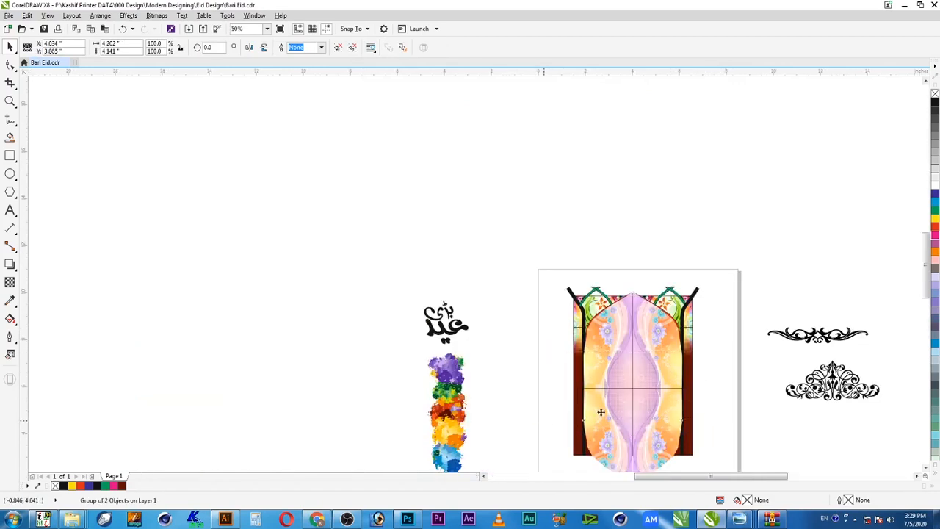
Nudge the lower floral group slightly upward so it overlaps the upper group at the horizontal seam.
{"action": "scroll", "coordinate": [601, 413], "scroll_direction": "up", "scroll_amount": 2}
{"action": "scroll", "coordinate": [546, 335], "scroll_direction": "up", "scroll_amount": 2}
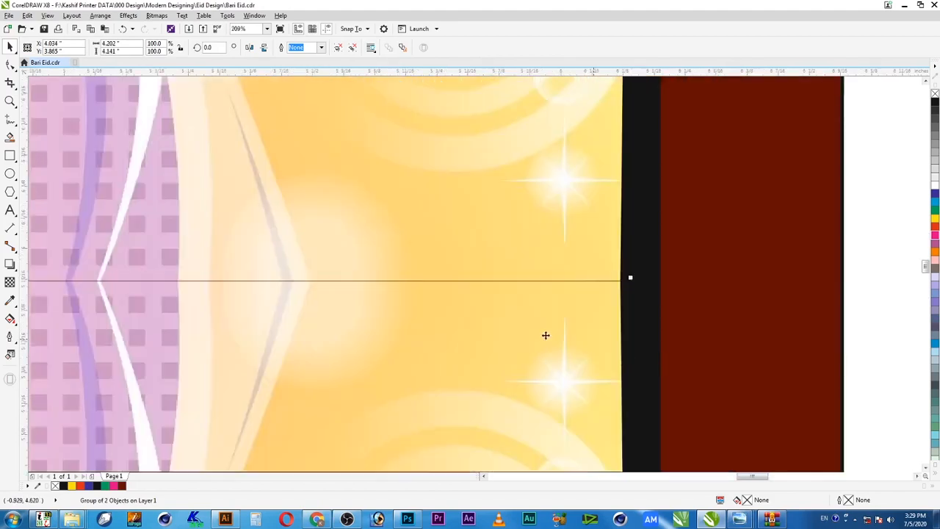
{"action": "scroll", "coordinate": [575, 346], "scroll_direction": "down", "scroll_amount": 2}
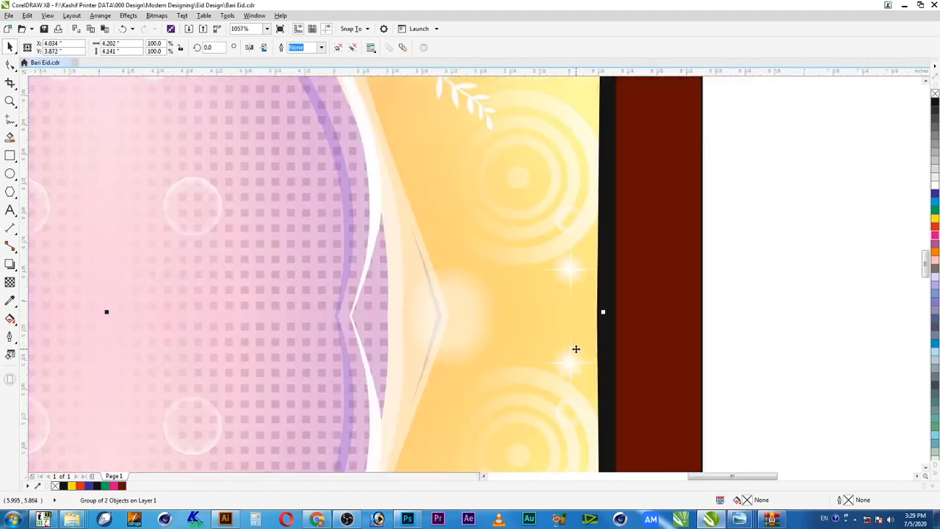
{"action": "scroll", "coordinate": [576, 349], "scroll_direction": "down", "scroll_amount": 2}
{"action": "scroll", "coordinate": [589, 380], "scroll_direction": "down", "scroll_amount": 2}
{"action": "scroll", "coordinate": [642, 397], "scroll_direction": "down", "scroll_amount": 2}
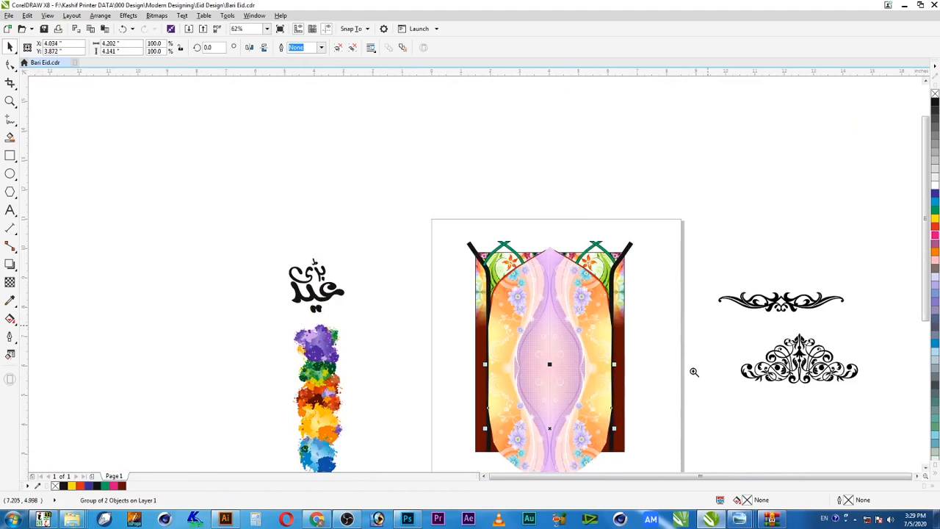
Apply a vertical linear transparency to the lower floral group so it fades downward into the dark red background.
{"action": "scroll", "coordinate": [577, 353], "scroll_direction": "up", "scroll_amount": 2}
{"action": "left_click", "coordinate": [479, 310]}
{"action": "left_click", "coordinate": [485, 309]}
{"action": "left_click", "coordinate": [9, 267]}
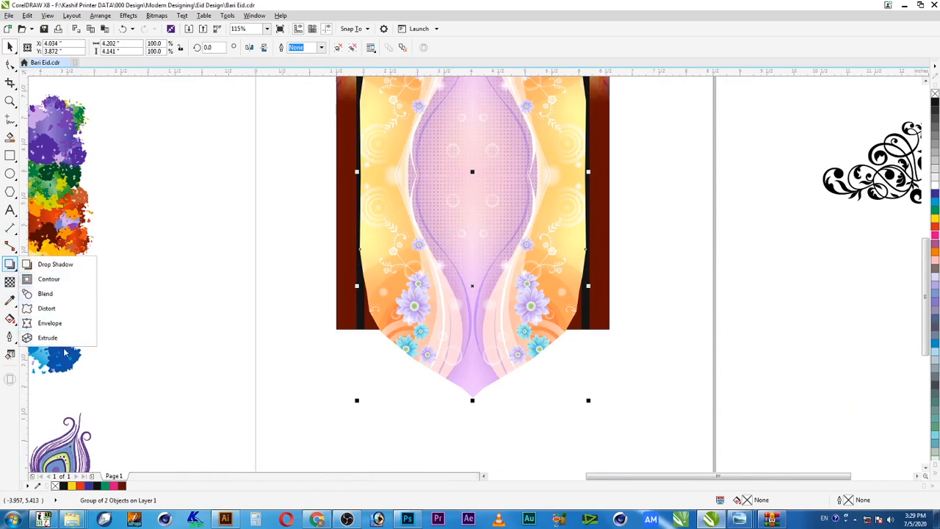
{"action": "left_click", "coordinate": [9, 281]}
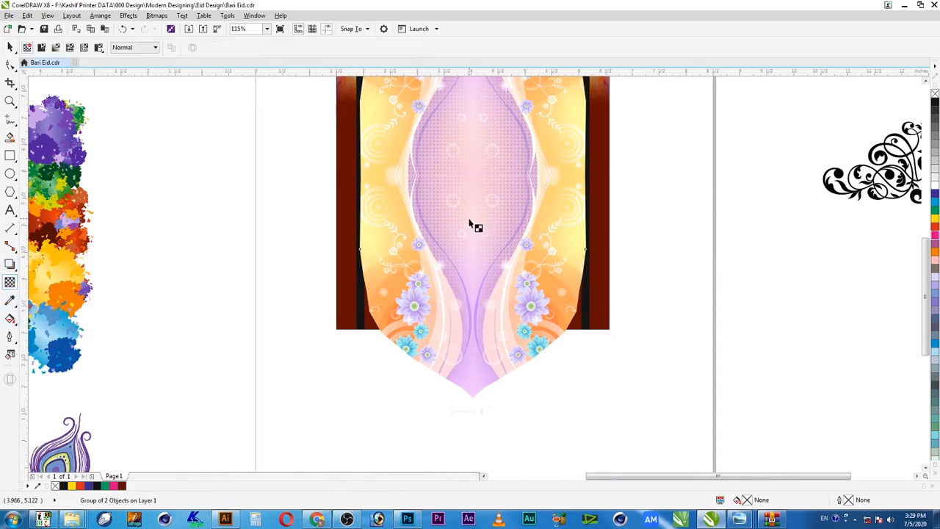
{"action": "key", "text": "space"}
{"action": "left_click", "coordinate": [489, 233]}
{"action": "key", "text": "space"}
{"action": "left_click_drag", "start_coordinate": [470, 206], "coordinate": [470, 273]}
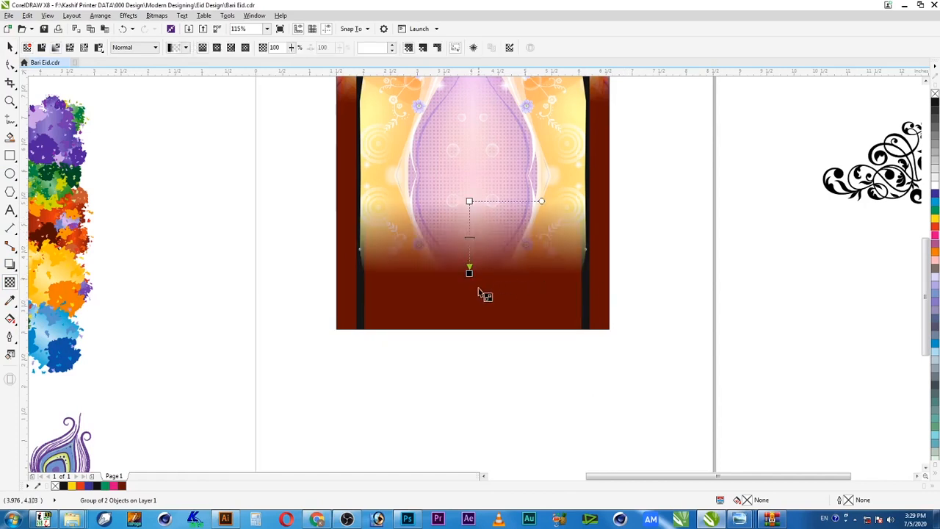
Adjust both ends of the lower floral group's linear transparency so the fade starts and ends higher on the picture.
{"action": "left_click_drag", "start_coordinate": [470, 200], "coordinate": [469, 181]}
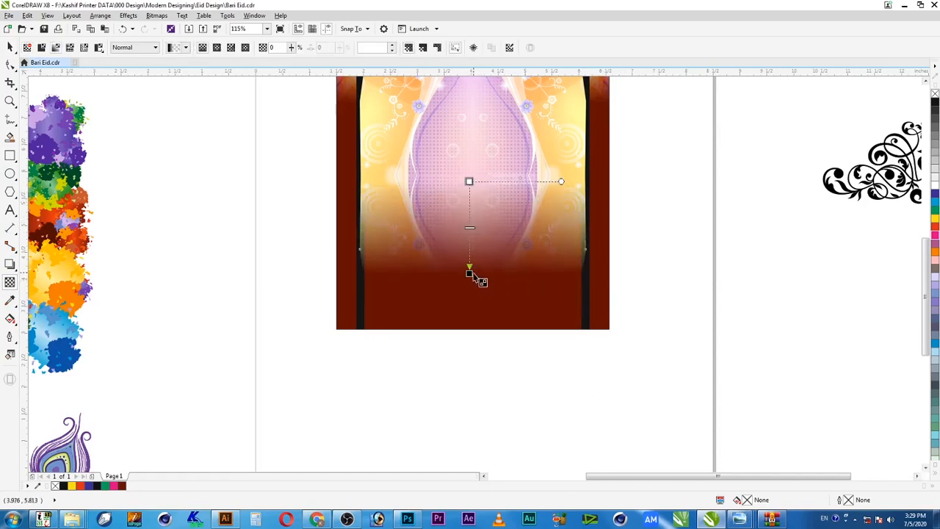
{"action": "left_click_drag", "start_coordinate": [469, 274], "coordinate": [468, 252]}
{"action": "key", "text": "space"}
{"action": "left_click", "coordinate": [683, 238]}
{"action": "scroll", "coordinate": [626, 309], "scroll_direction": "down", "scroll_amount": 3}
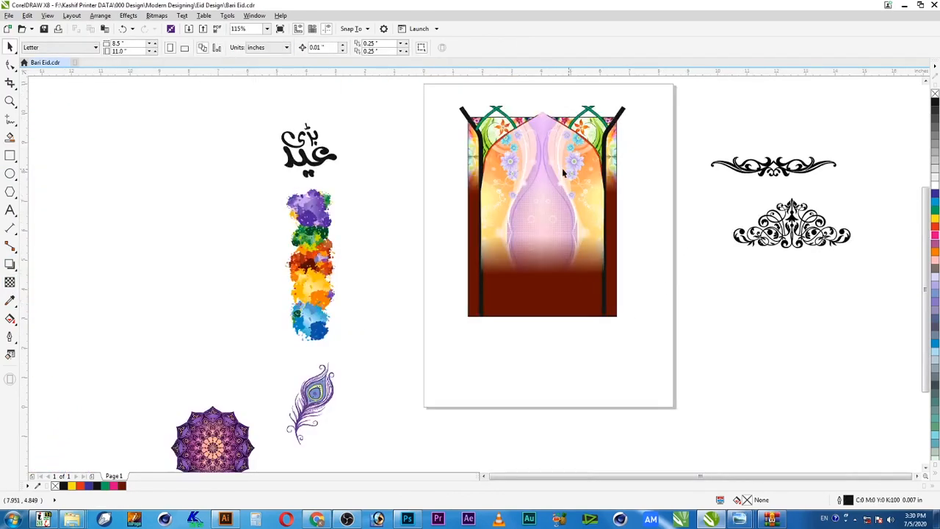
Try to PowerClip the lower floral group alone inside the dark red background rectangle.
{"action": "key", "text": "z"}
{"action": "left_click_drag", "start_coordinate": [661, 92], "coordinate": [413, 297]}
{"action": "left_click", "coordinate": [532, 338]}
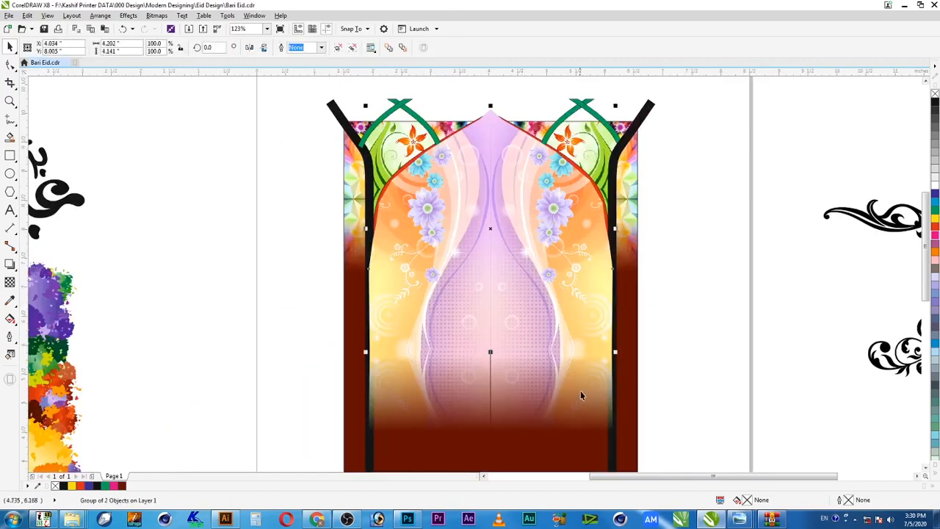
{"action": "right_click", "coordinate": [588, 393]}
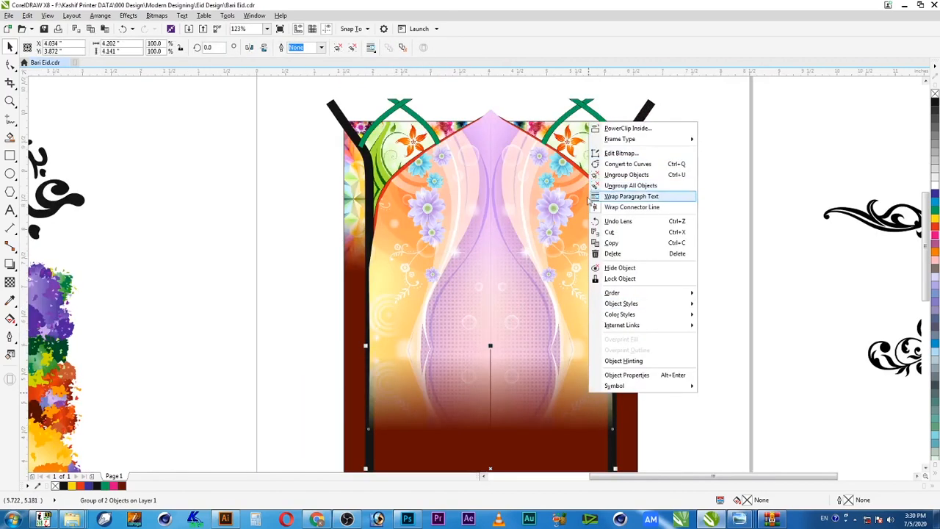
{"action": "left_click", "coordinate": [627, 129]}
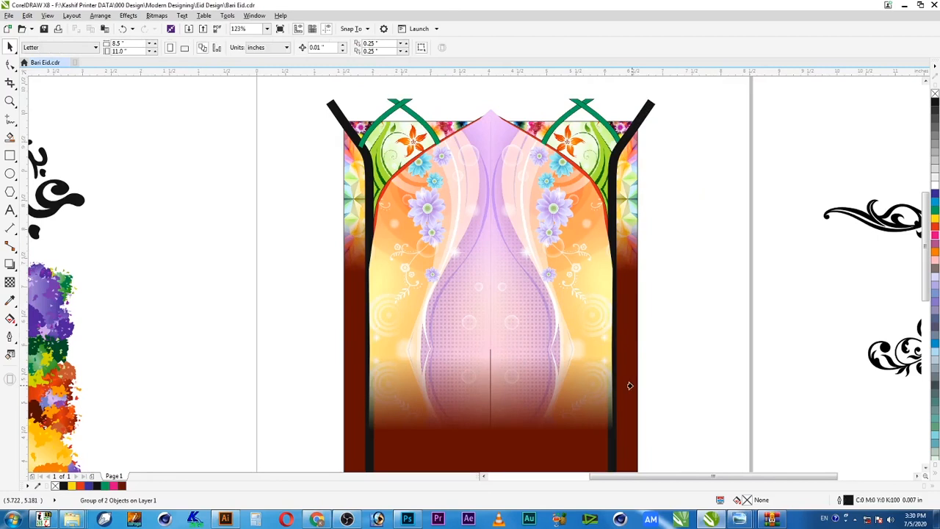
{"action": "left_click", "coordinate": [630, 386]}
{"action": "left_click", "coordinate": [700, 368]}
{"action": "left_click", "coordinate": [614, 379]}
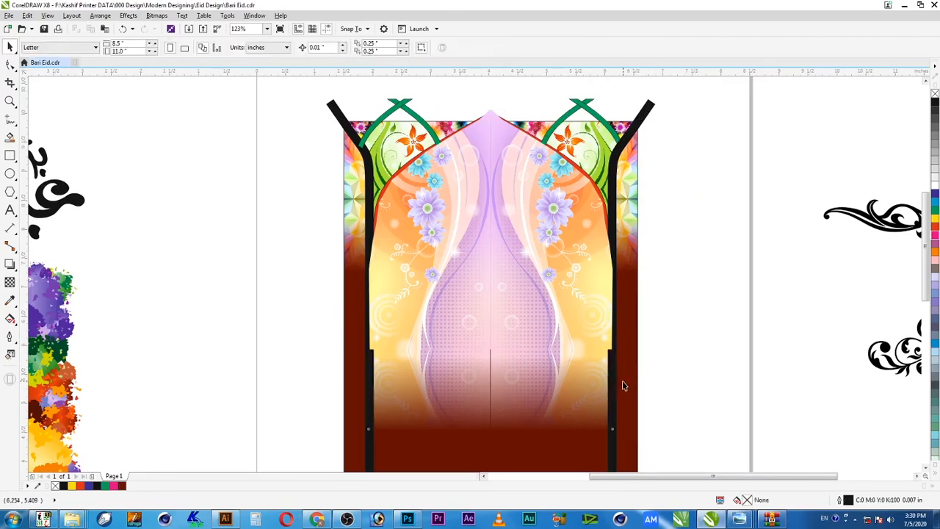
{"action": "key", "text": "ctrl+Page_Down"}
{"action": "left_click", "coordinate": [689, 368]}
Group the upper and lower floral pictures and PowerClip them inside the dark red background rectangle.
{"action": "left_click", "coordinate": [600, 378]}
{"action": "left_click", "coordinate": [577, 325], "text": "shift"}
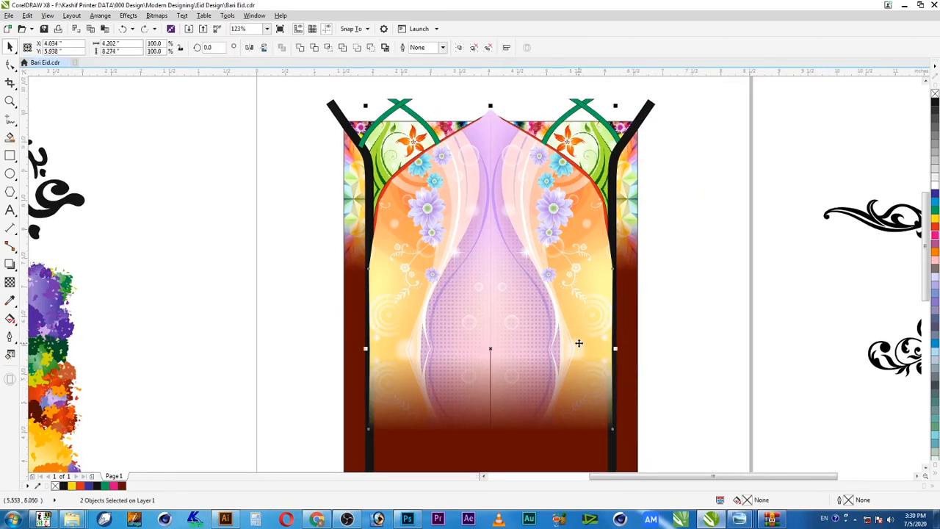
{"action": "key", "text": "ctrl+g"}
{"action": "right_click", "coordinate": [575, 359]}
{"action": "left_click", "coordinate": [649, 98]}
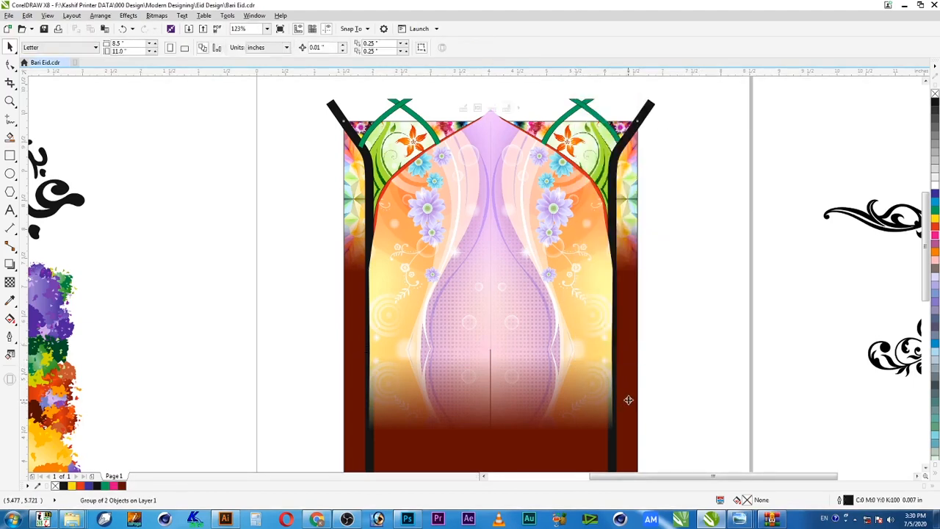
{"action": "left_click", "coordinate": [626, 400]}
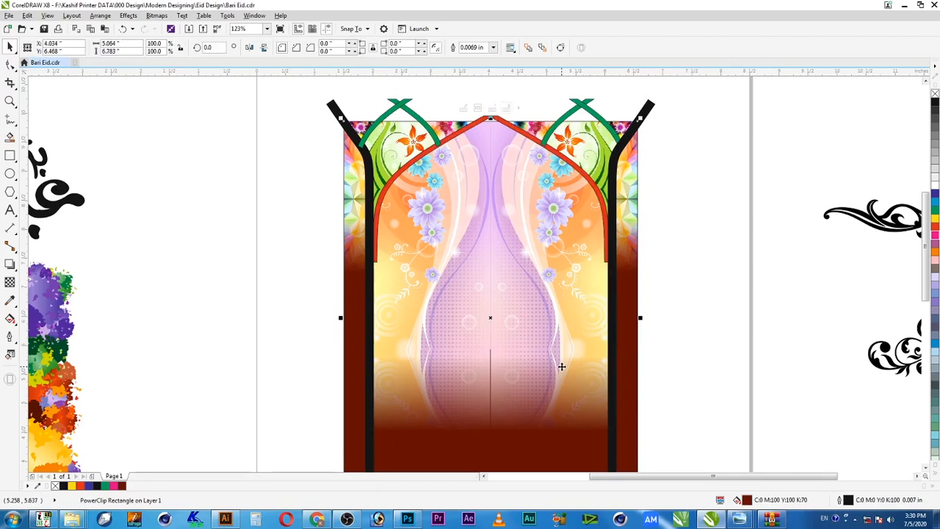
{"action": "left_click", "coordinate": [697, 355]}
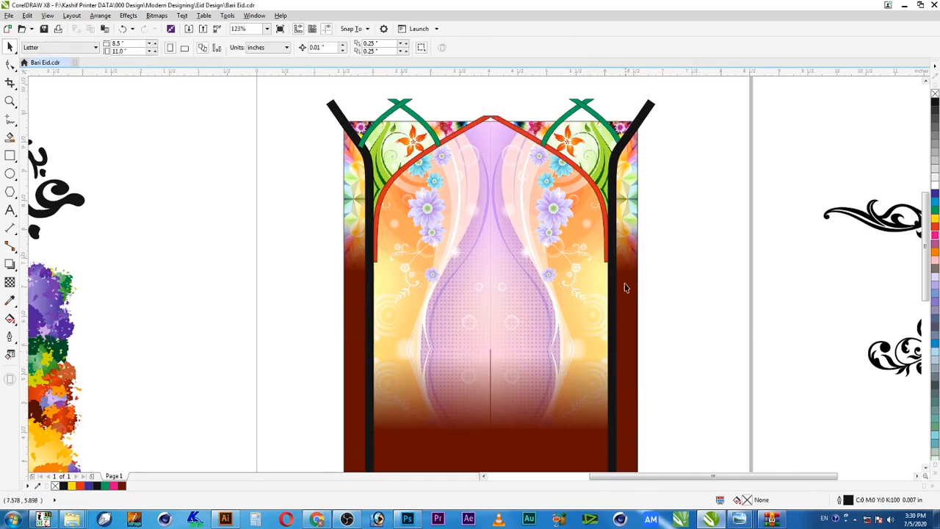
Copy only the fill of the gold gradient strip beside the poster onto the left black frame bar.
{"action": "scroll", "coordinate": [625, 288], "scroll_direction": "down", "scroll_amount": 2}
{"action": "left_click_drag", "start_coordinate": [667, 168], "coordinate": [481, 393]}
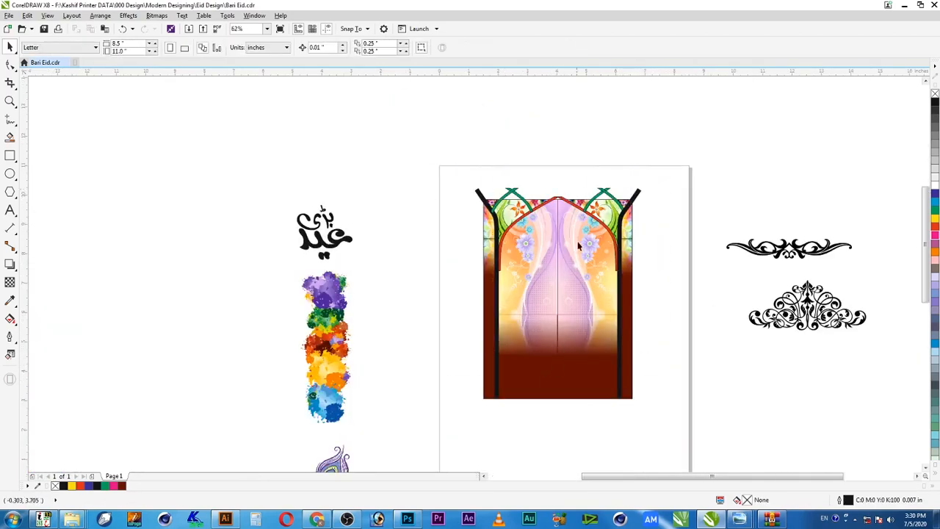
{"action": "scroll", "coordinate": [579, 246], "scroll_direction": "up", "scroll_amount": 2}
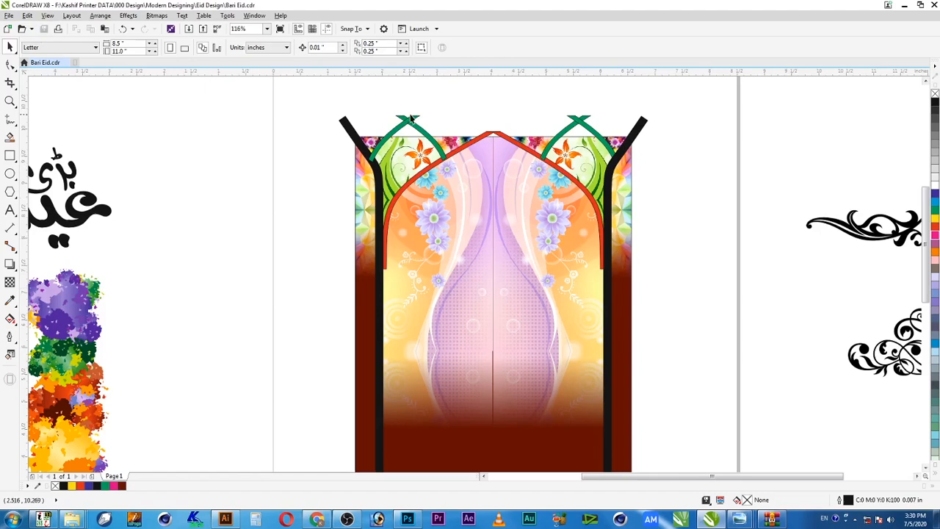
{"action": "left_click", "coordinate": [367, 138]}
{"action": "left_click", "coordinate": [346, 129]}
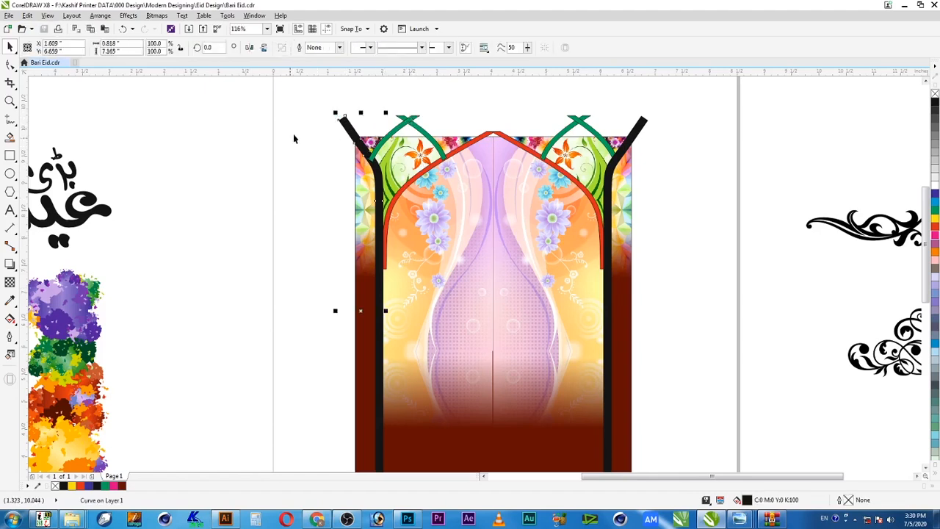
{"action": "key", "text": "z"}
{"action": "left_click_drag", "start_coordinate": [330, 109], "coordinate": [467, 285]}
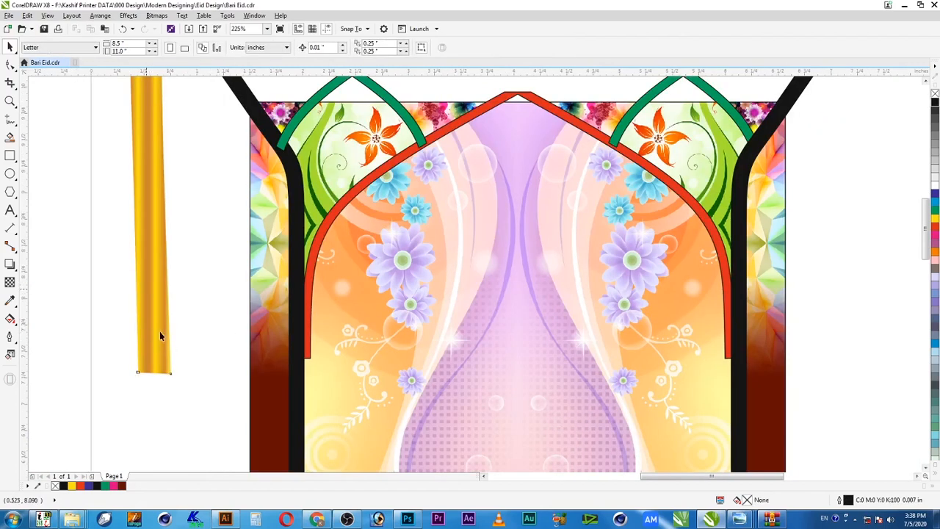
{"action": "left_click", "coordinate": [163, 348]}
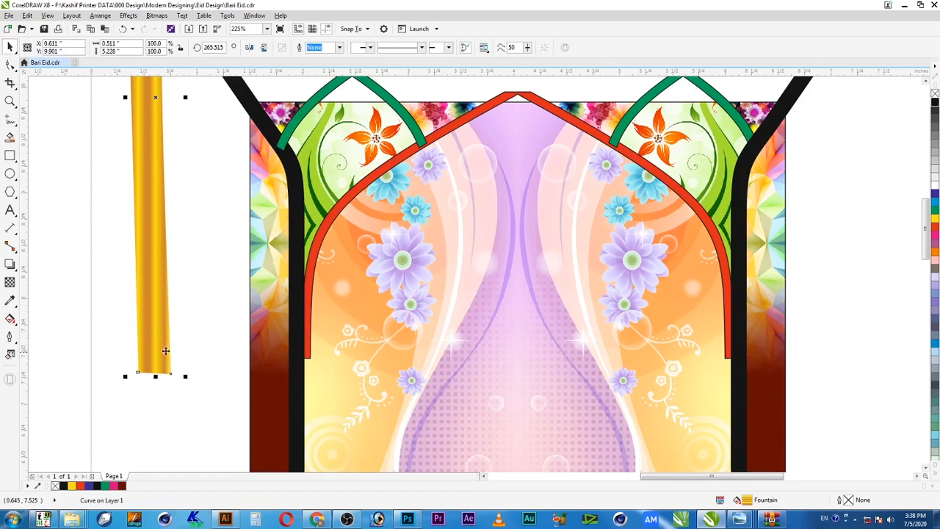
{"action": "left_click", "coordinate": [301, 367]}
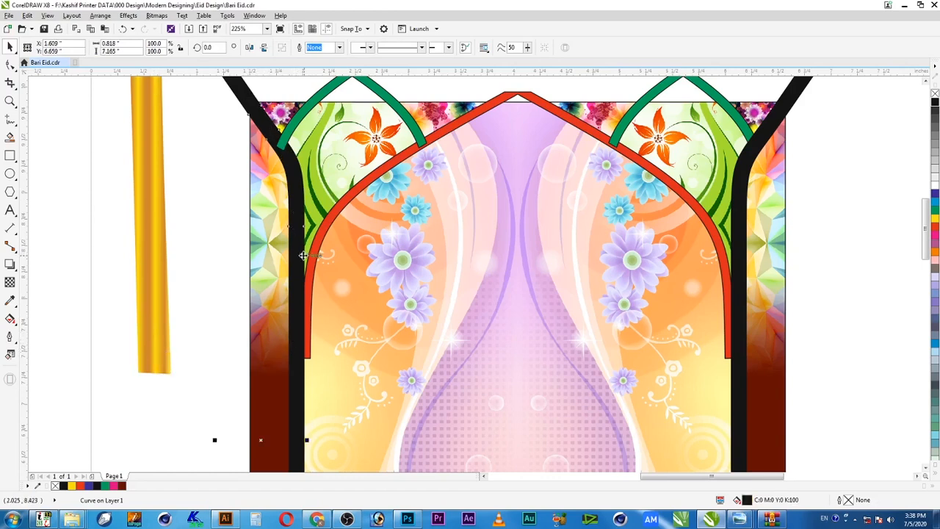
{"action": "key", "text": "alt+e"}
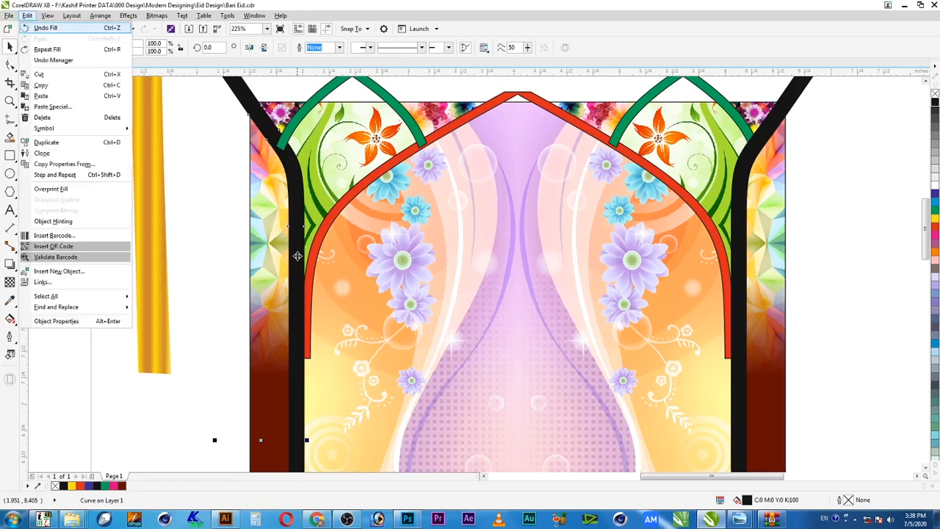
{"action": "key", "text": "m"}
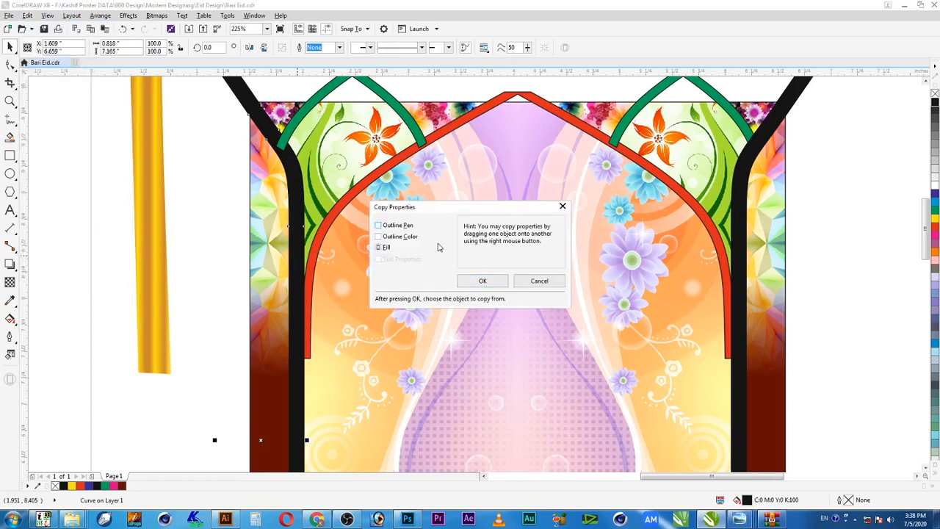
{"action": "left_click", "coordinate": [489, 285]}
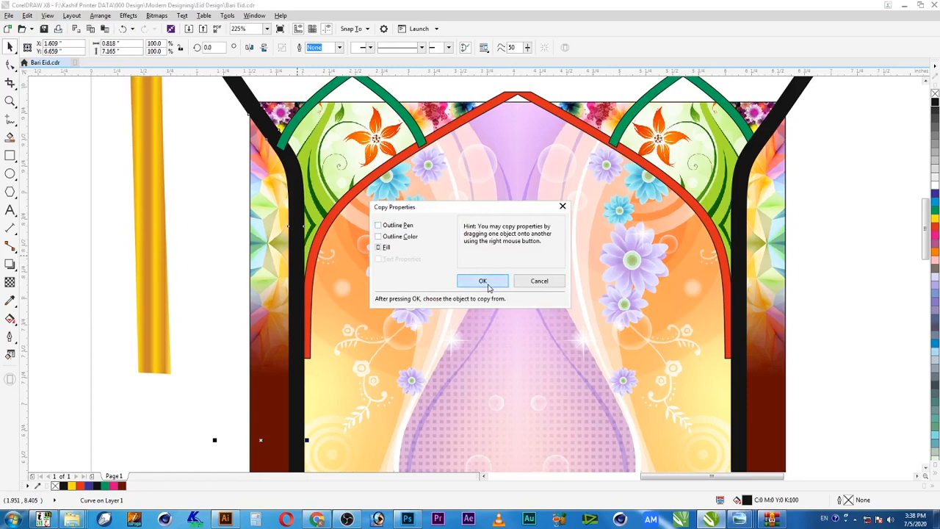
{"action": "left_click", "coordinate": [143, 256]}
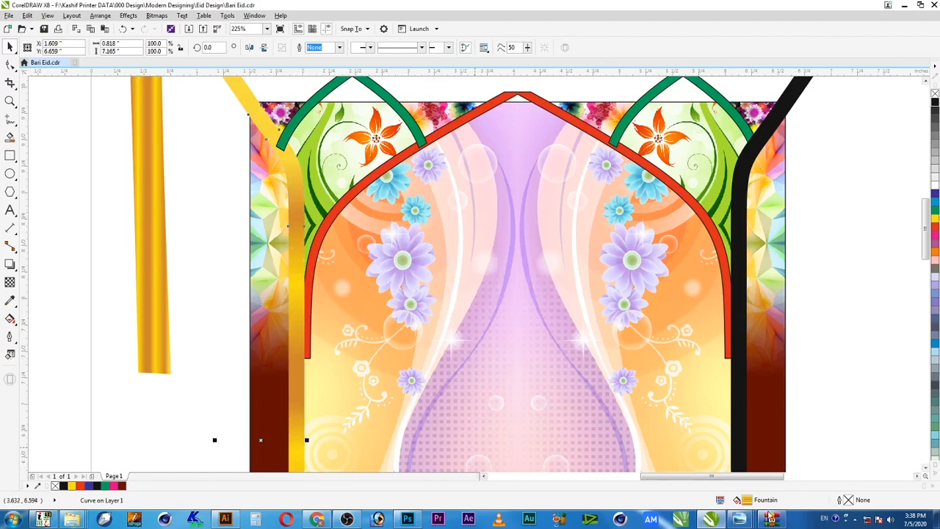
Set the left frame bar's fountain fill to a rotation of 0° and a fill width of 20%.
{"action": "double_click", "coordinate": [747, 501]}
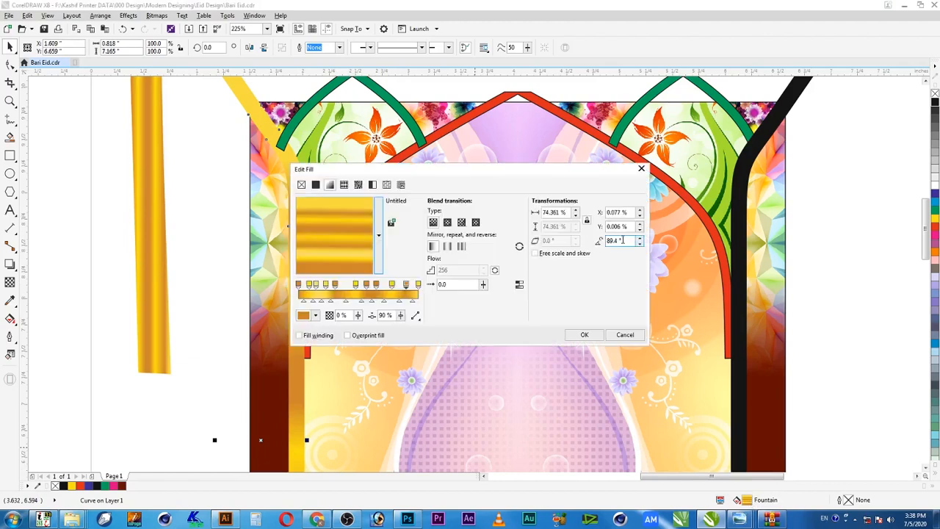
{"action": "left_click_drag", "start_coordinate": [629, 240], "coordinate": [539, 254]}
{"action": "type", "text": "0"}
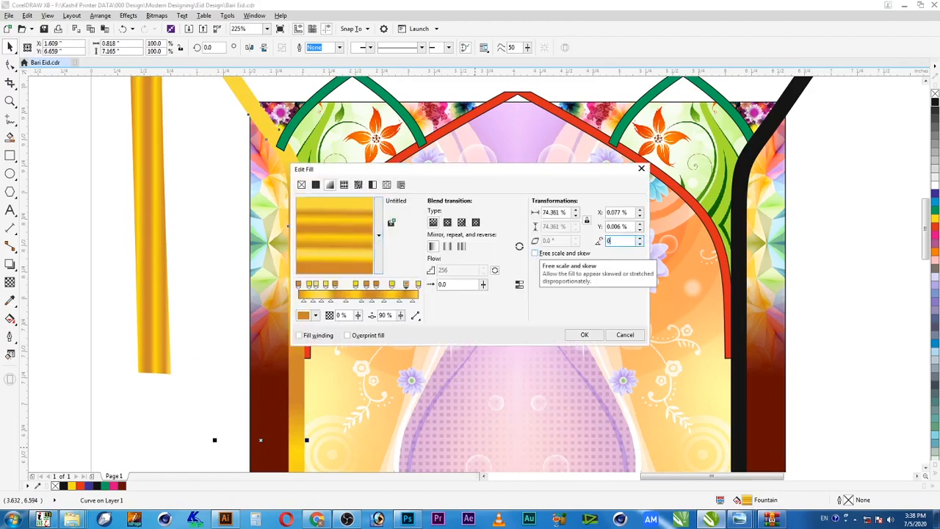
{"action": "key", "text": "Tab"}
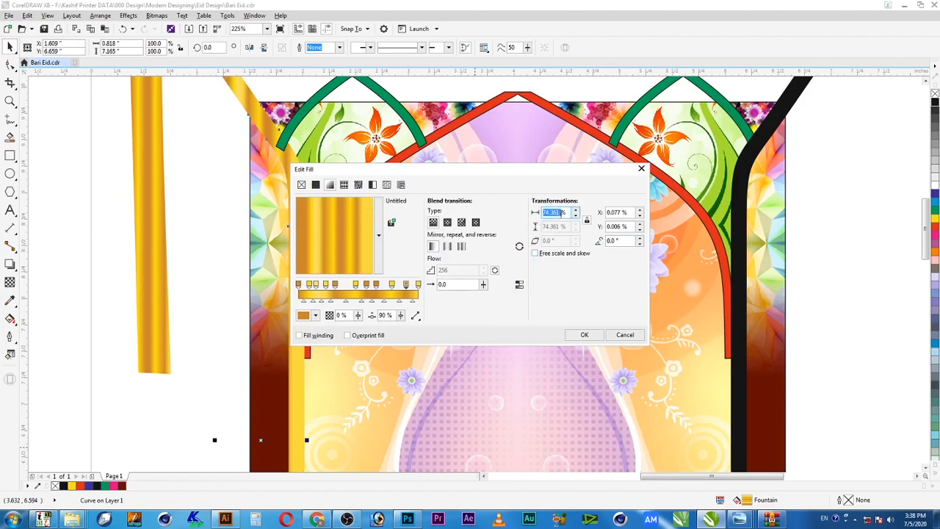
{"action": "left_click_drag", "start_coordinate": [562, 213], "coordinate": [542, 213]}
{"action": "type", "text": "2"}
{"action": "left_click", "coordinate": [585, 334]}
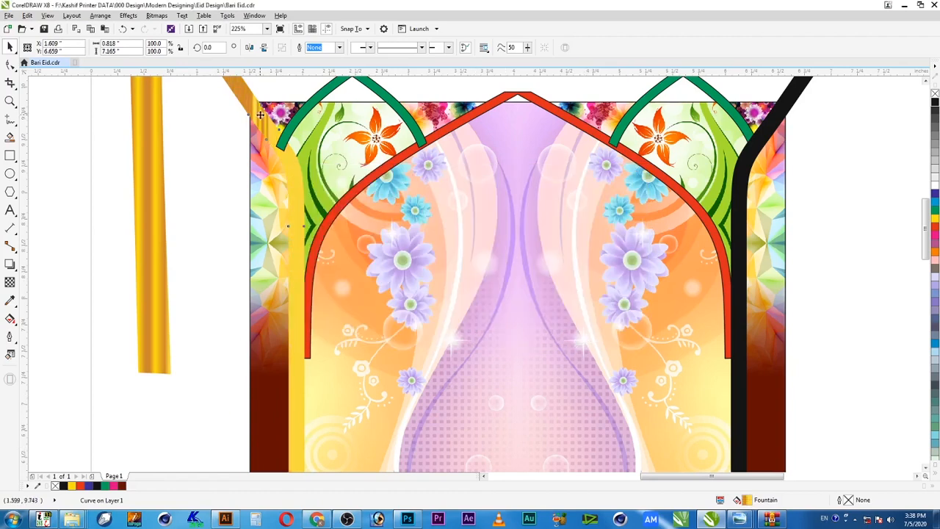
Reopen the fountain fill settings of the left frame bar.
{"action": "double_click", "coordinate": [754, 498]}
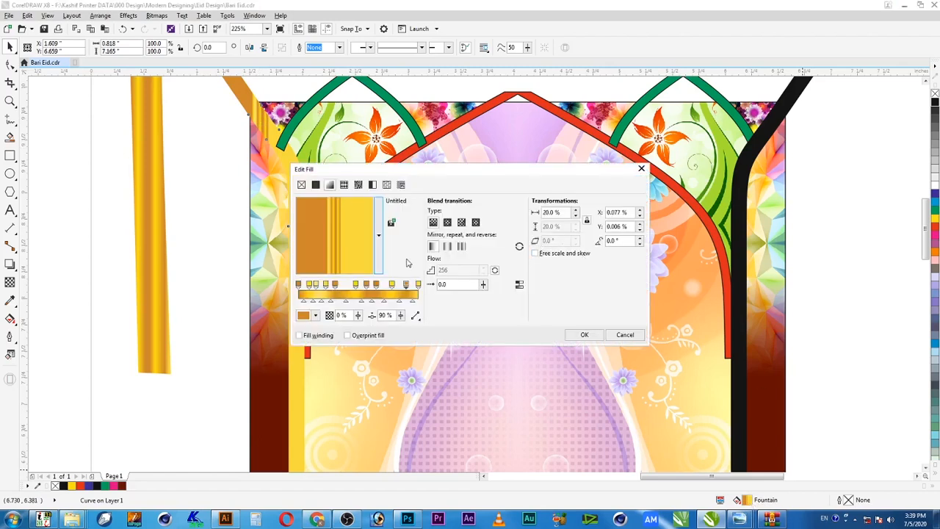
Set the horizontal offset of the left pillar's gradient fill to 39.077% and apply the fill.
{"action": "left_click", "coordinate": [639, 211]}
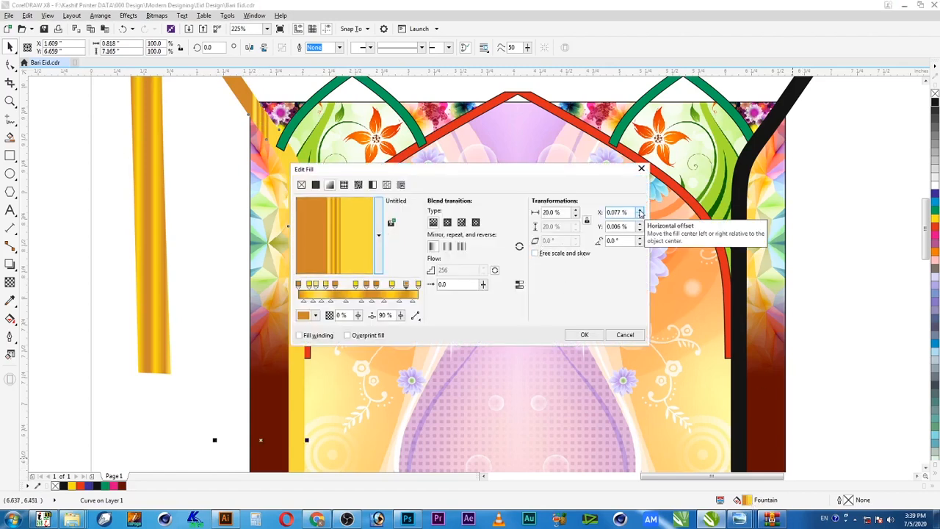
{"action": "left_click", "coordinate": [640, 210]}
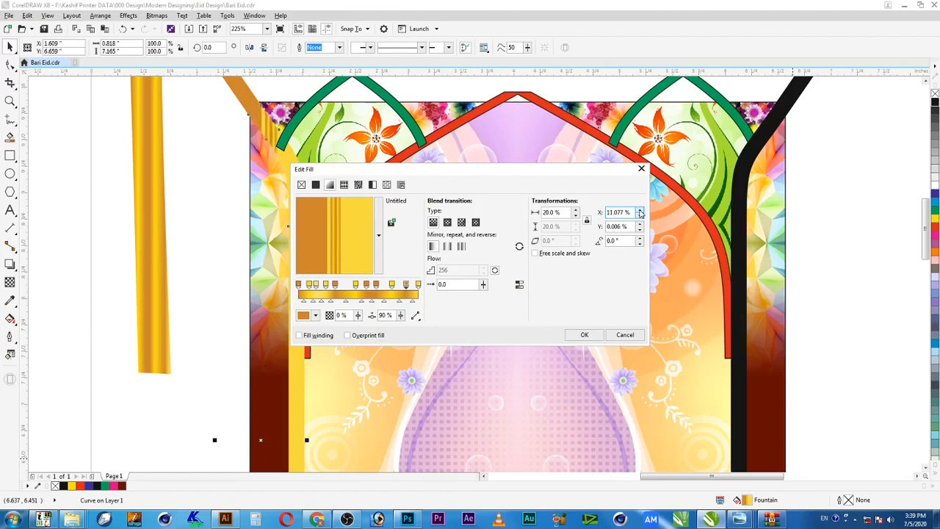
{"action": "left_click_drag", "start_coordinate": [640, 211], "coordinate": [640, 213]}
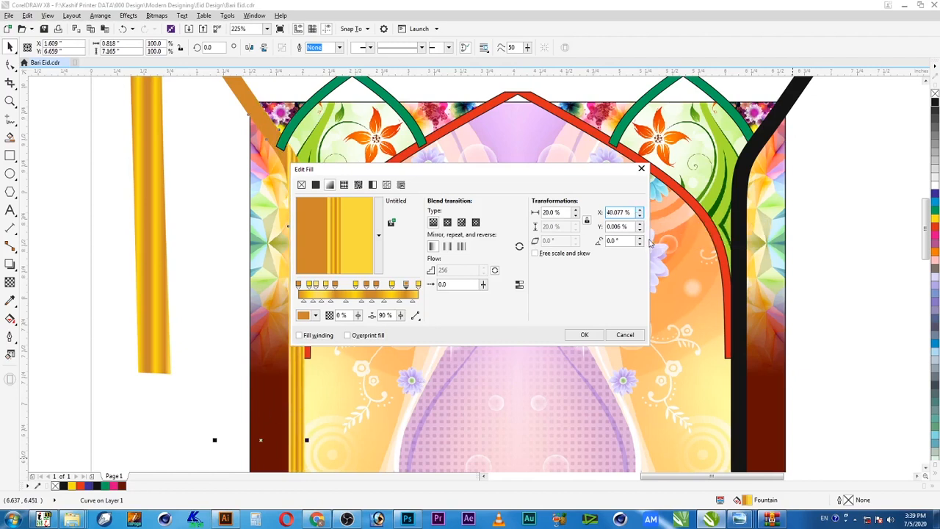
{"action": "left_click", "coordinate": [640, 215]}
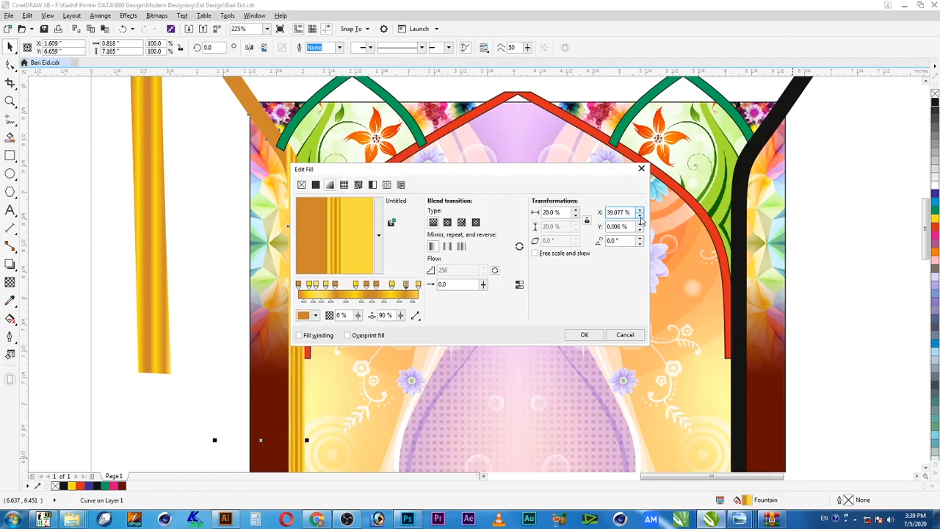
{"action": "left_click", "coordinate": [585, 335]}
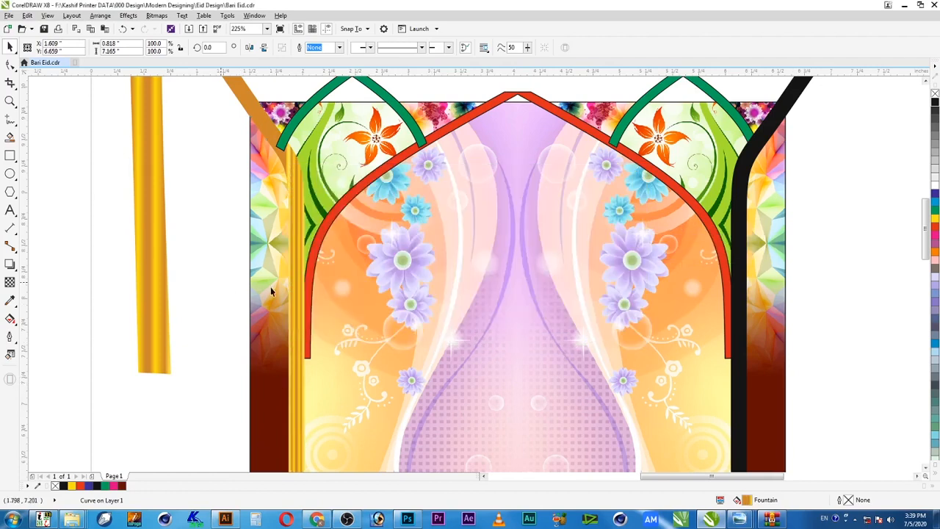
Draw a rectangle about 0.68 by 1.32 inches over the slanted upper end of the left pillar.
{"action": "left_click", "coordinate": [221, 283]}
{"action": "scroll", "coordinate": [285, 192], "scroll_direction": "down", "scroll_amount": 2}
{"action": "left_click_drag", "start_coordinate": [189, 147], "coordinate": [388, 336]}
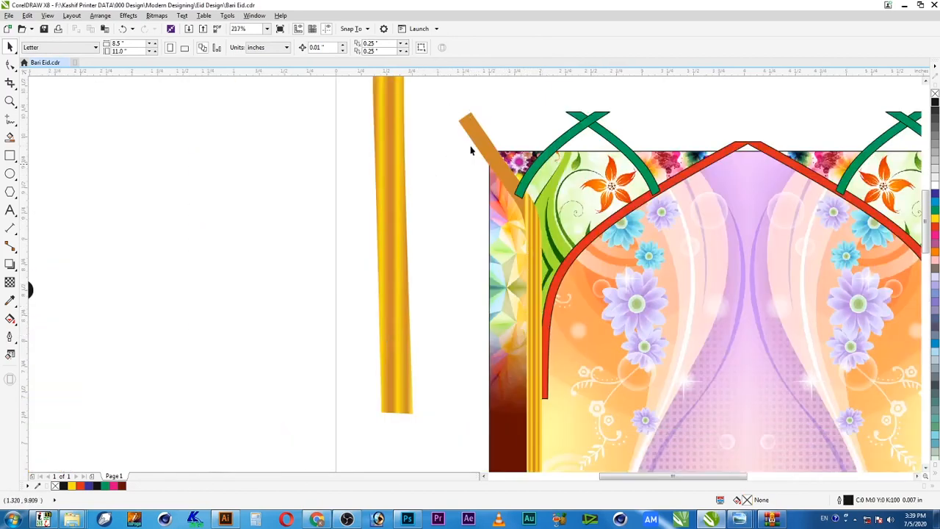
{"action": "left_click", "coordinate": [10, 156]}
{"action": "mouse_move", "coordinate": [432, 106]}
{"action": "left_mouse_down"}
{"action": "mouse_move", "coordinate": [506, 240]}
{"action": "mouse_move", "coordinate": [526, 237]}
{"action": "mouse_move", "coordinate": [517, 266]}
{"action": "mouse_move", "coordinate": [508, 245]}
{"action": "mouse_move", "coordinate": [507, 261]}
{"action": "left_mouse_up"}
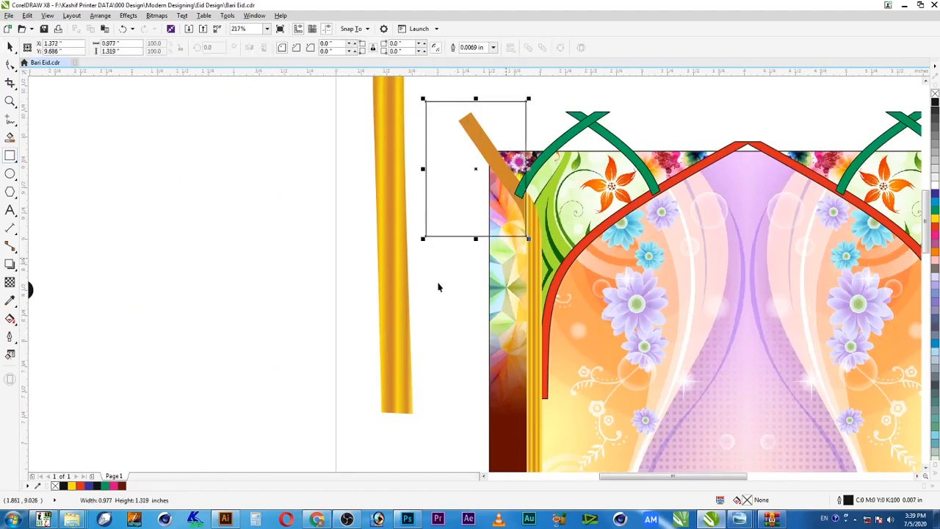
{"action": "left_click_drag", "start_coordinate": [420, 166], "coordinate": [453, 168]}
Copy only the fill from the golden left pillar to the new rectangle.
{"action": "key", "text": "alt+e"}
{"action": "key", "text": "m"}
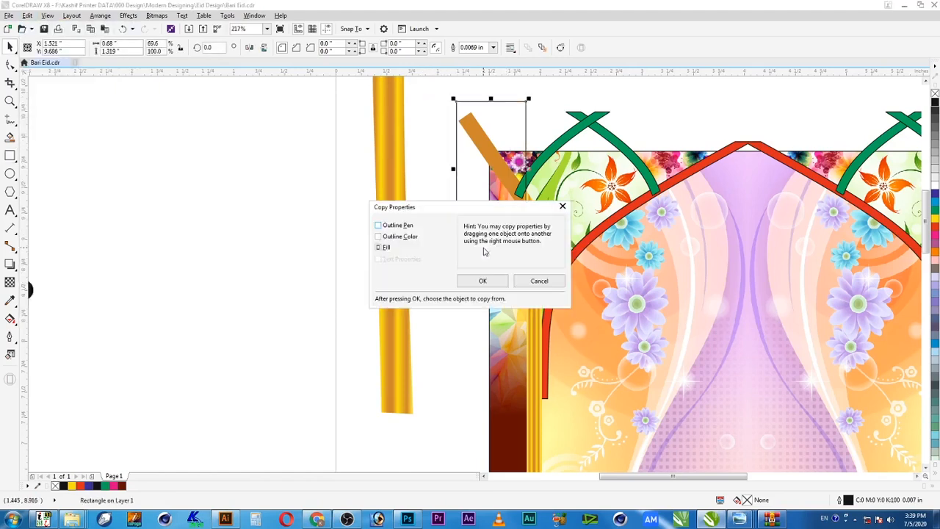
{"action": "left_click", "coordinate": [476, 283]}
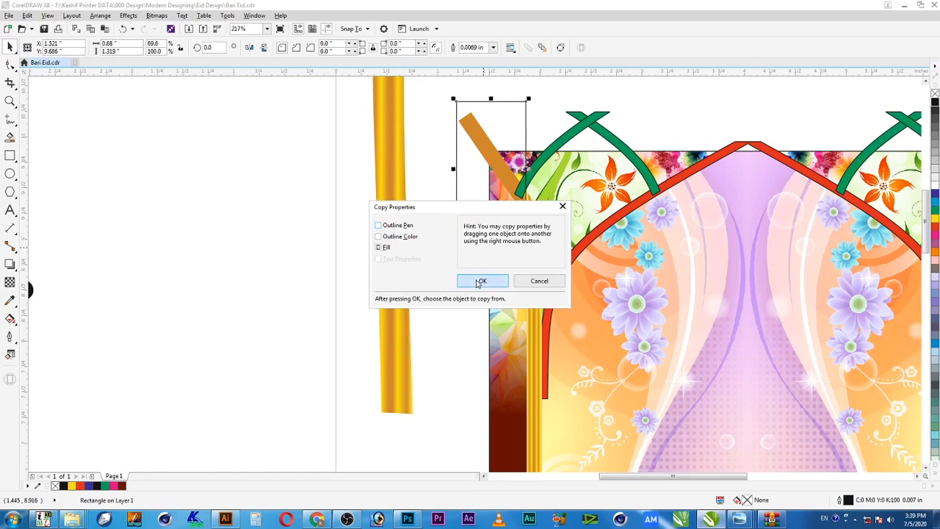
{"action": "left_click", "coordinate": [535, 329]}
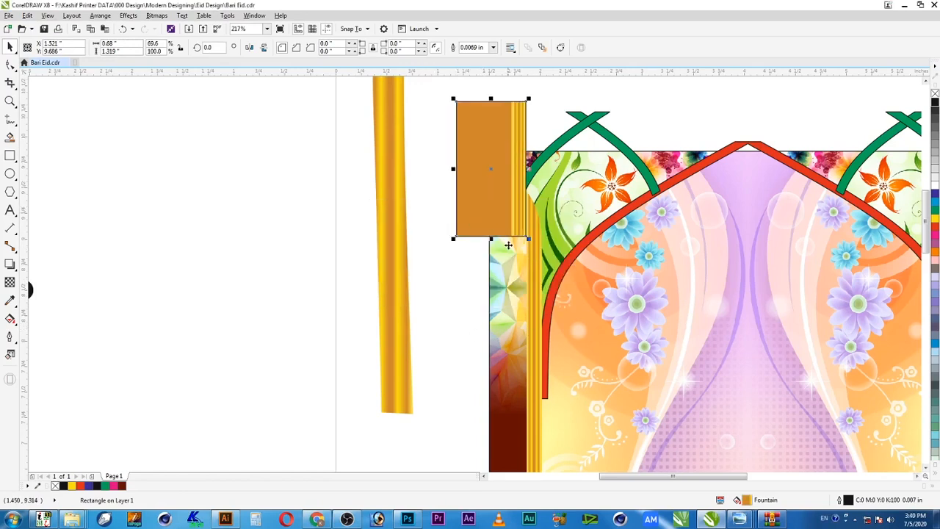
Set the width of the rectangle's gradient fill to 80%, and widen it to 90%.
{"action": "key", "text": "F11"}
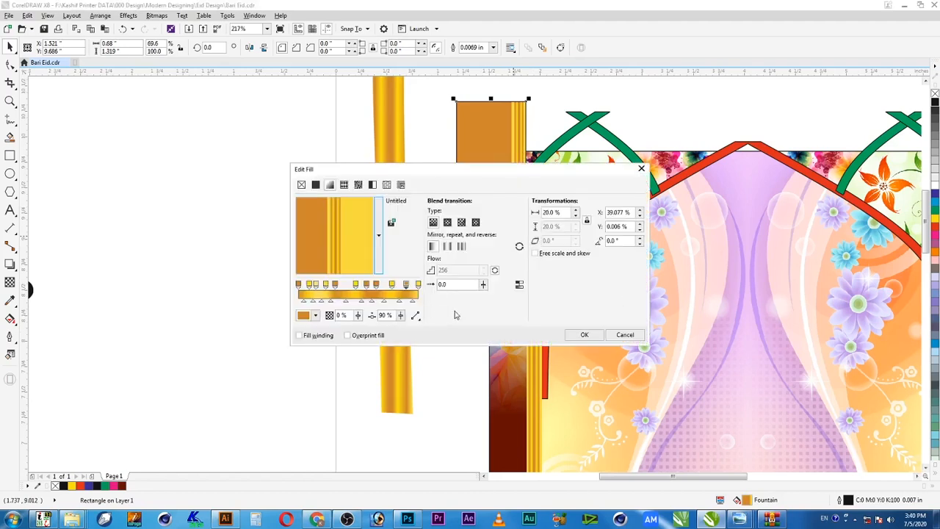
{"action": "double_click", "coordinate": [557, 212]}
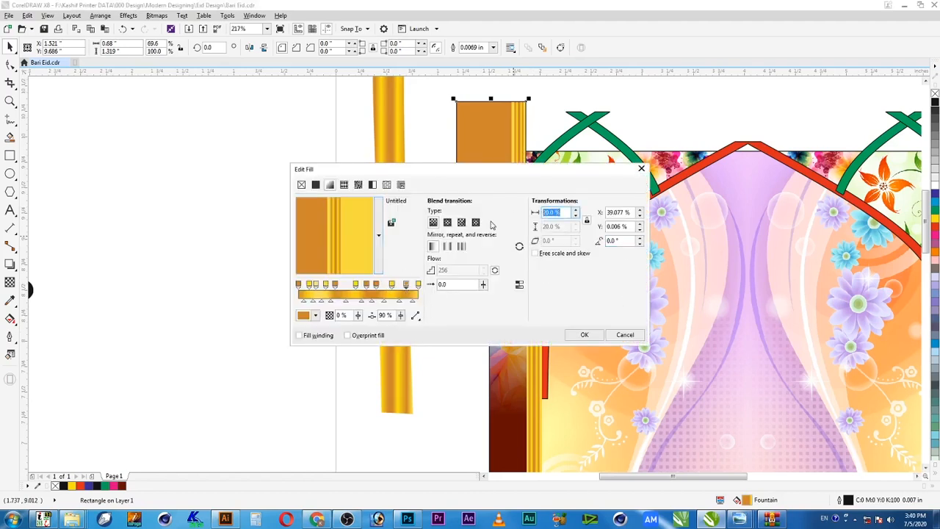
{"action": "type", "text": "80"}
{"action": "key", "text": "Return"}
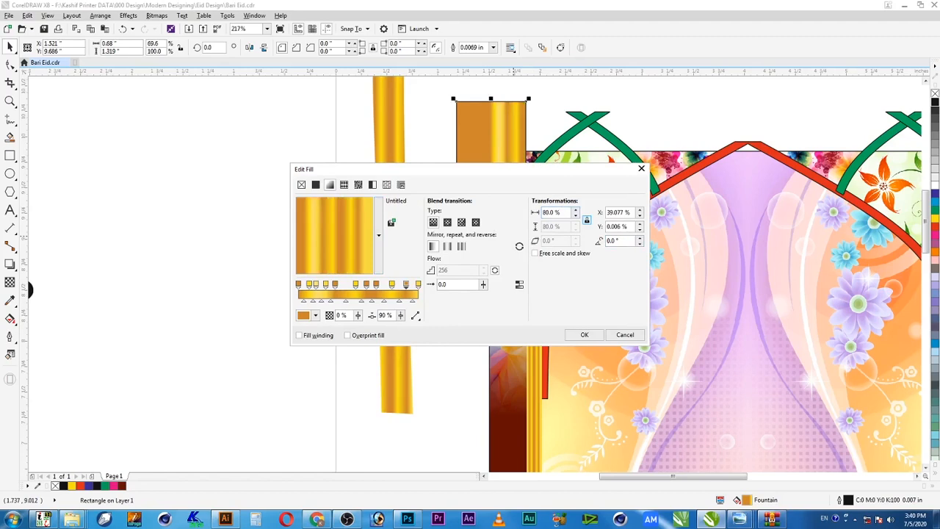
{"action": "double_click", "coordinate": [562, 213]}
{"action": "type", "text": "90"}
{"action": "key", "text": "Return"}
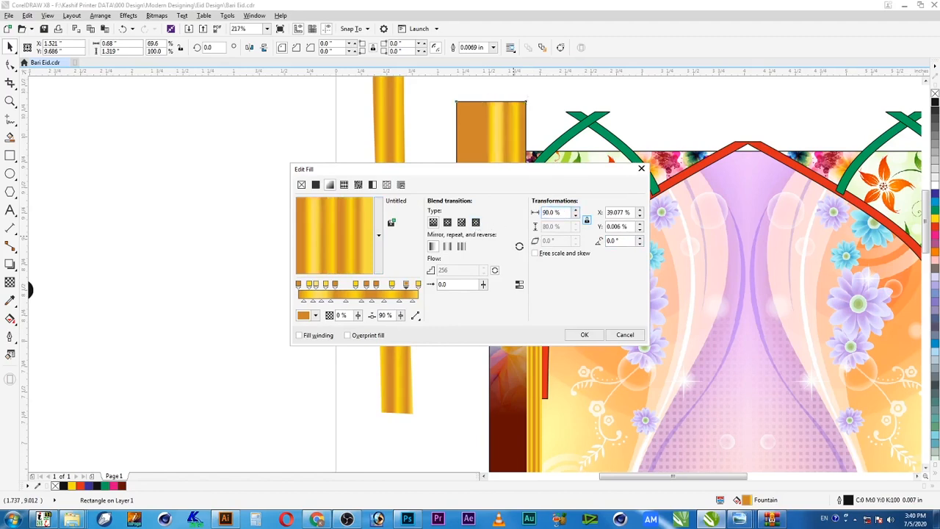
Lower the gradient's horizontal offset so its golden stripes spread across the rectangle, and apply the fill.
{"action": "double_click", "coordinate": [623, 241]}
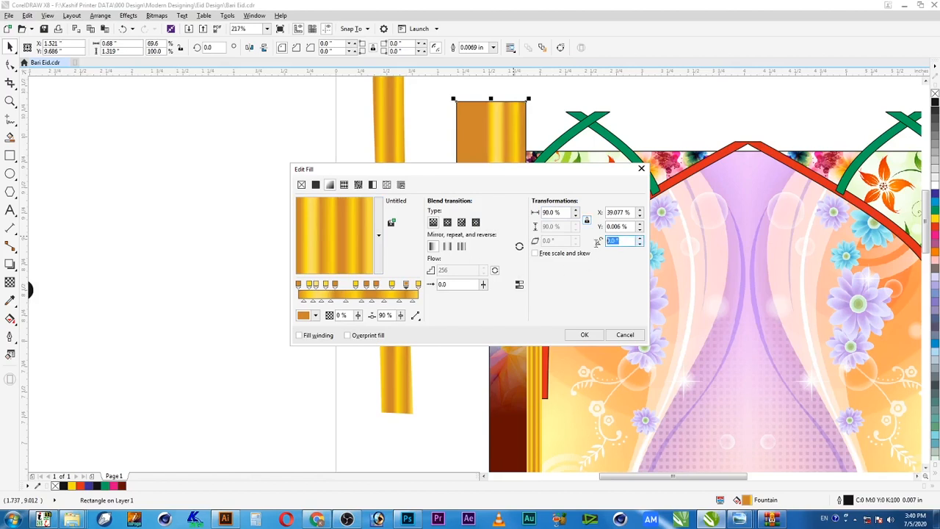
{"action": "left_click", "coordinate": [639, 215]}
{"action": "left_click", "coordinate": [639, 216]}
{"action": "left_click", "coordinate": [639, 216]}
{"action": "left_click", "coordinate": [584, 335]}
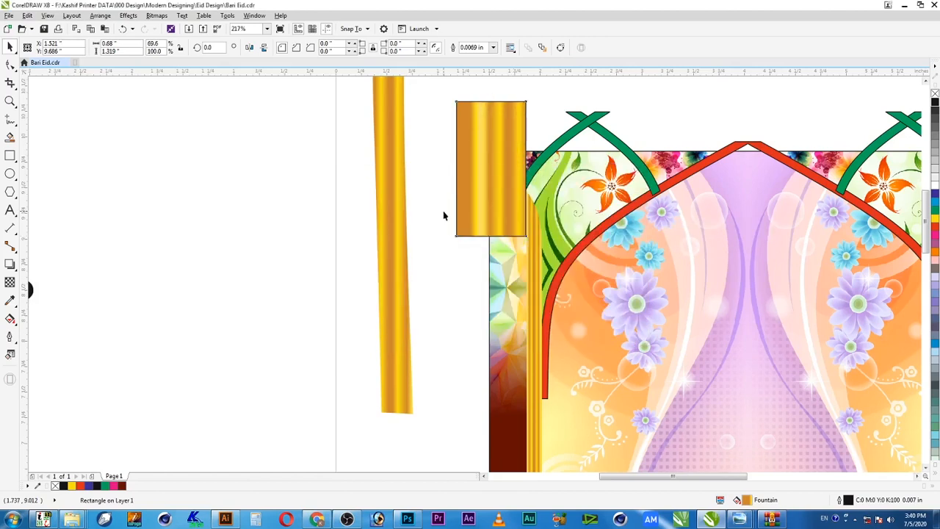
PowerClip the gradient rectangle inside the left pillar and remove the rectangle's outline within the clip.
{"action": "right_click", "coordinate": [487, 193]}
{"action": "left_click", "coordinate": [511, 200]}
{"action": "left_click", "coordinate": [520, 288]}
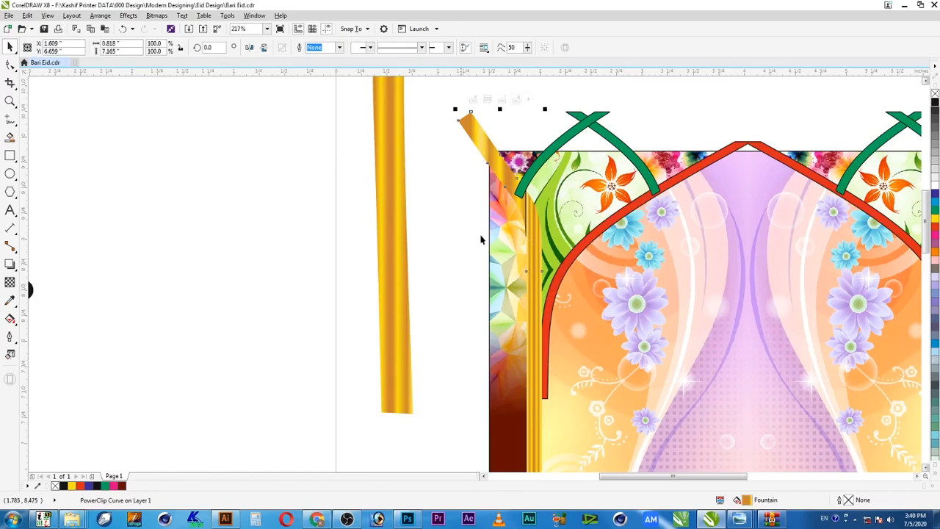
{"action": "left_click", "coordinate": [491, 160], "text": "ctrl"}
{"action": "left_click", "coordinate": [511, 115]}
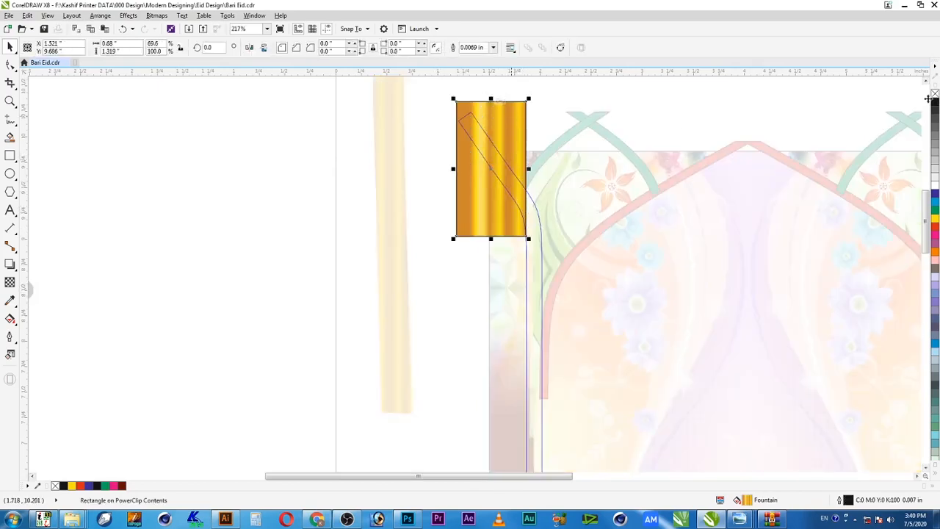
{"action": "right_click", "coordinate": [934, 94]}
{"action": "left_click", "coordinate": [428, 142], "text": "ctrl"}
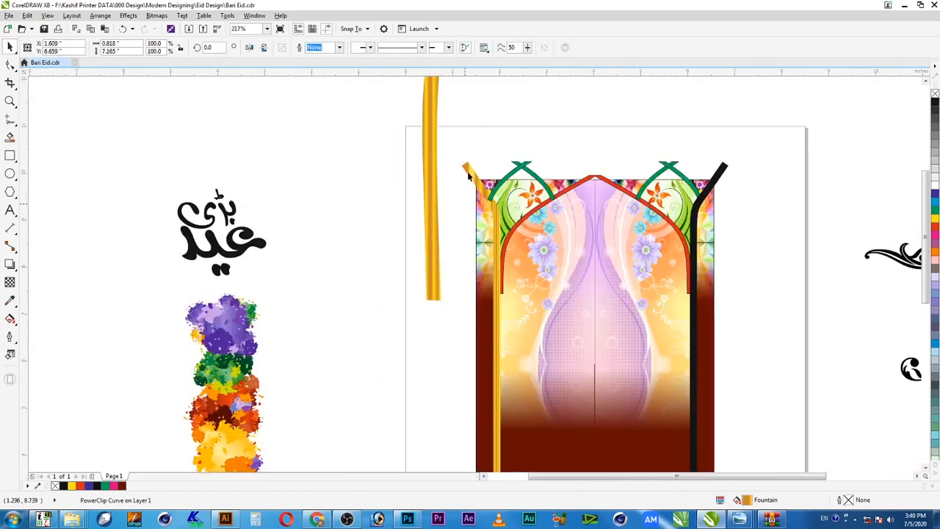
Create a mirrored copy of the golden left pillar and right-align it with the black pillar on the opposite side.
{"action": "left_click", "coordinate": [468, 177]}
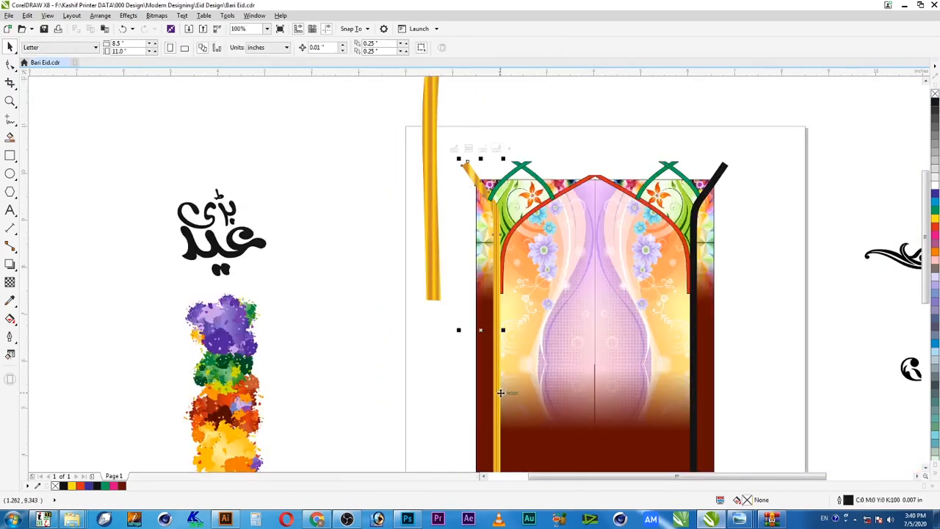
{"action": "key", "text": "F2"}
{"action": "left_click_drag", "start_coordinate": [438, 269], "coordinate": [534, 440]}
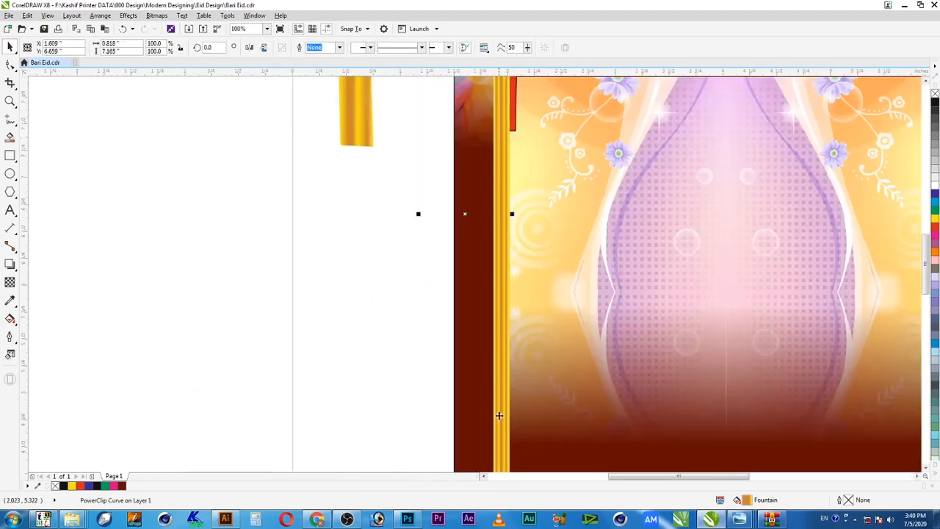
{"action": "scroll", "coordinate": [561, 376], "scroll_direction": "down", "scroll_amount": 3}
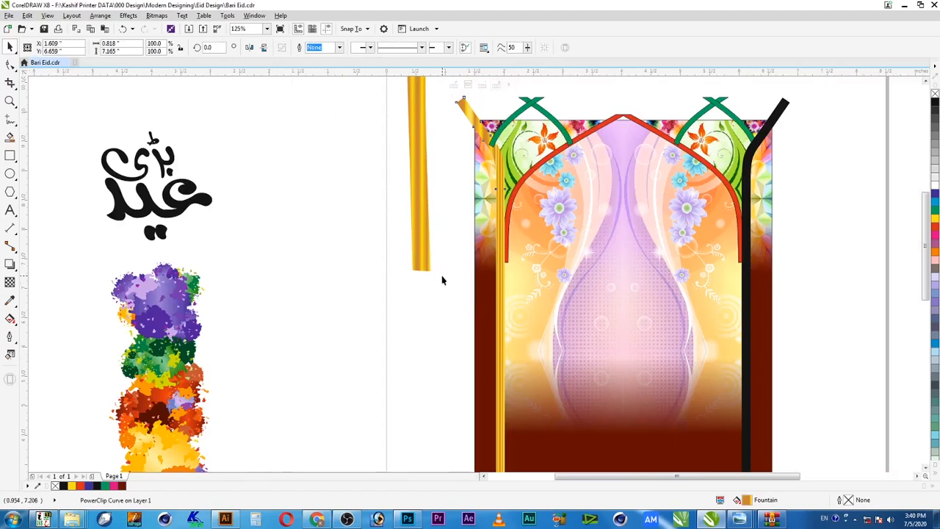
{"action": "key", "text": "Escape"}
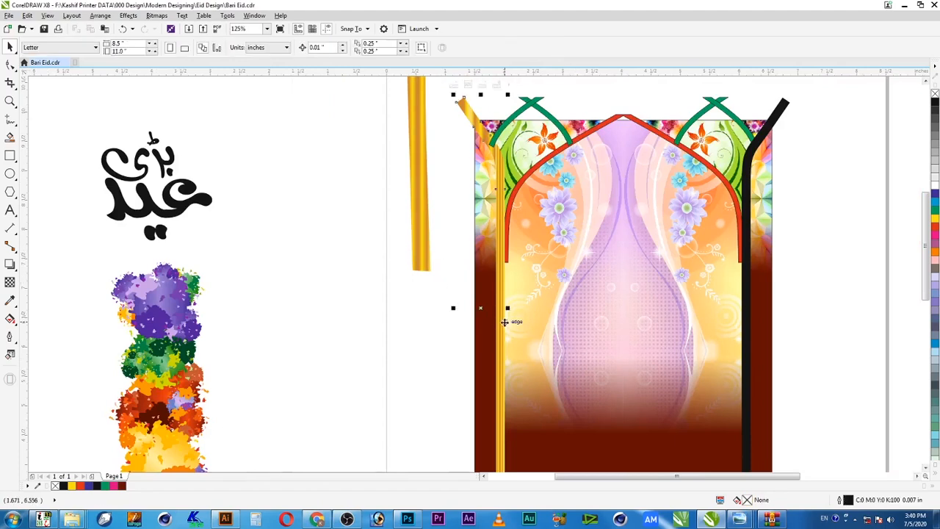
{"action": "left_click_drag", "start_coordinate": [507, 309], "coordinate": [412, 316]}
{"action": "left_click", "coordinate": [784, 114]}
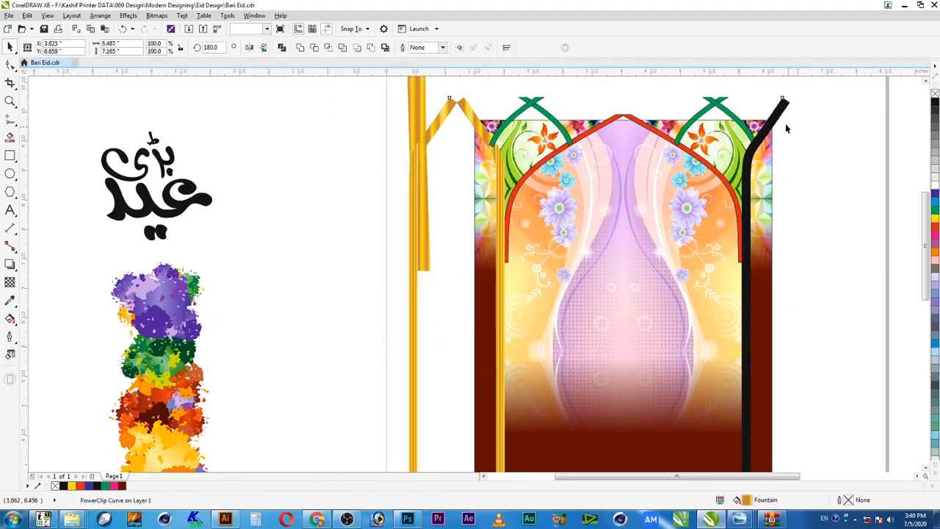
{"action": "key", "text": "r"}
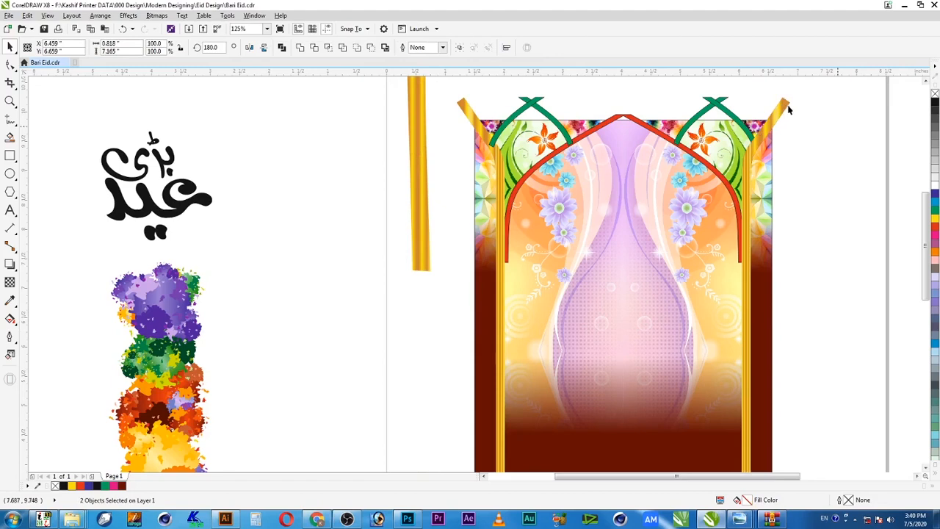
Select the black pillar hidden beneath the mirrored golden pillar and delete it.
{"action": "left_click", "coordinate": [785, 106]}
{"action": "left_click", "coordinate": [786, 105]}
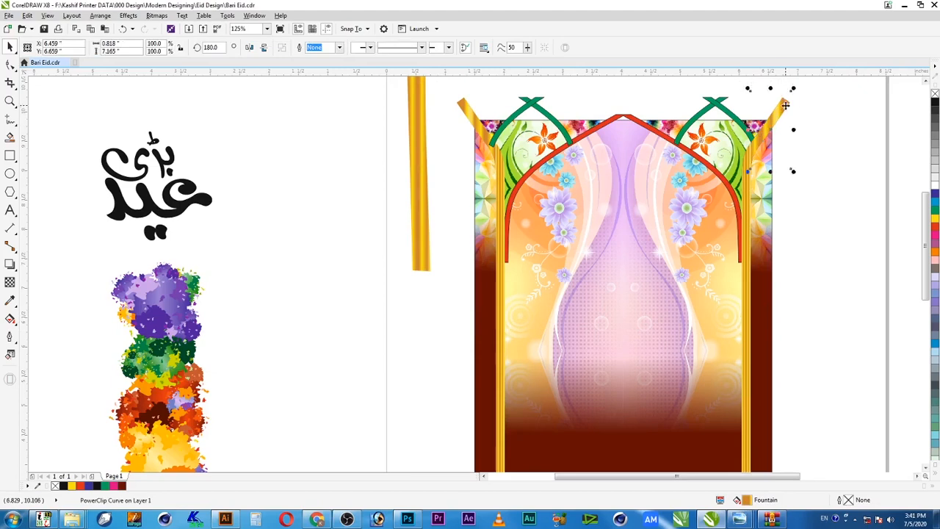
{"action": "left_click", "coordinate": [786, 105], "text": "alt"}
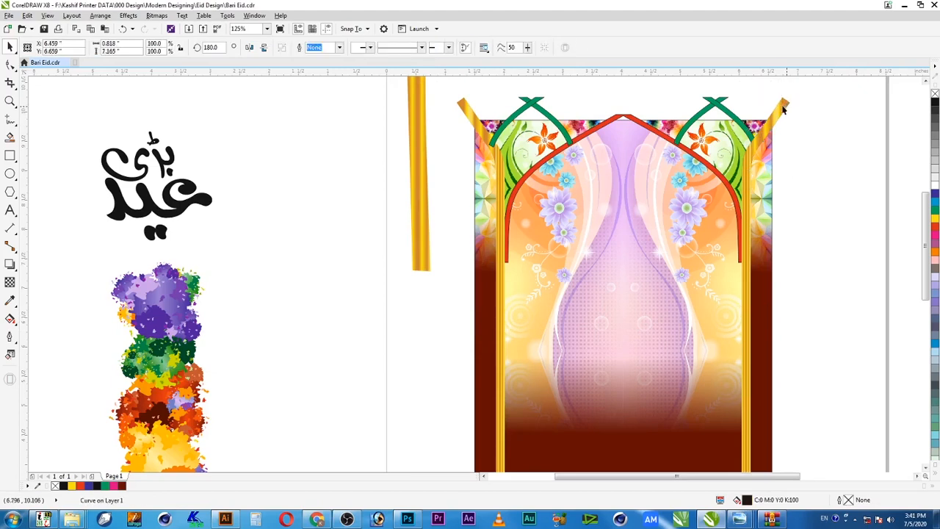
{"action": "left_click", "coordinate": [783, 109]}
{"action": "left_click", "coordinate": [762, 242]}
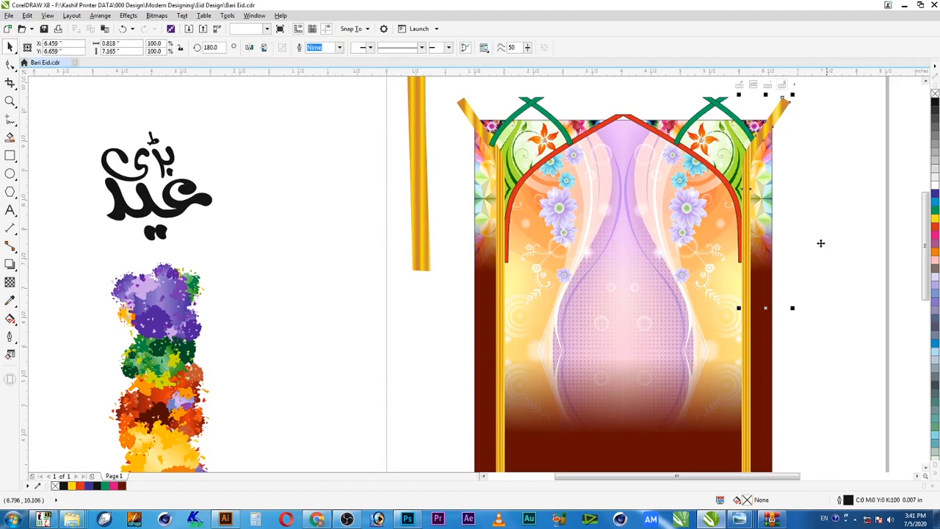
{"action": "left_click", "coordinate": [712, 192]}
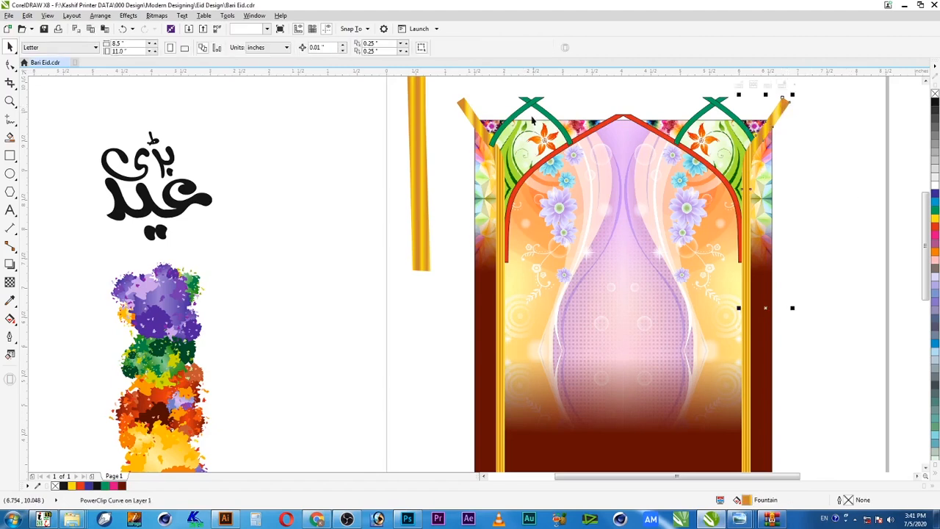
Copy the fill of the loose golden strip onto both green halves of the left small arch.
{"action": "left_click", "coordinate": [532, 120]}
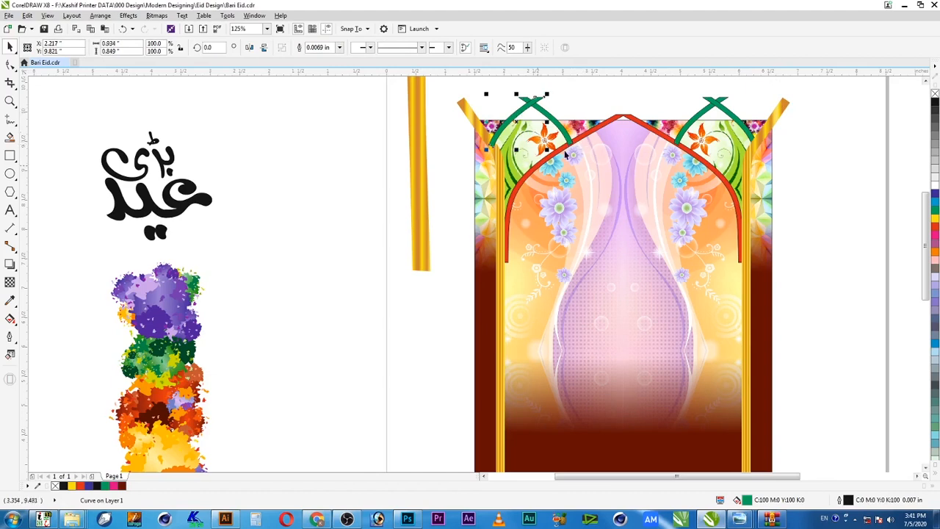
{"action": "left_click", "coordinate": [541, 110], "text": "shift"}
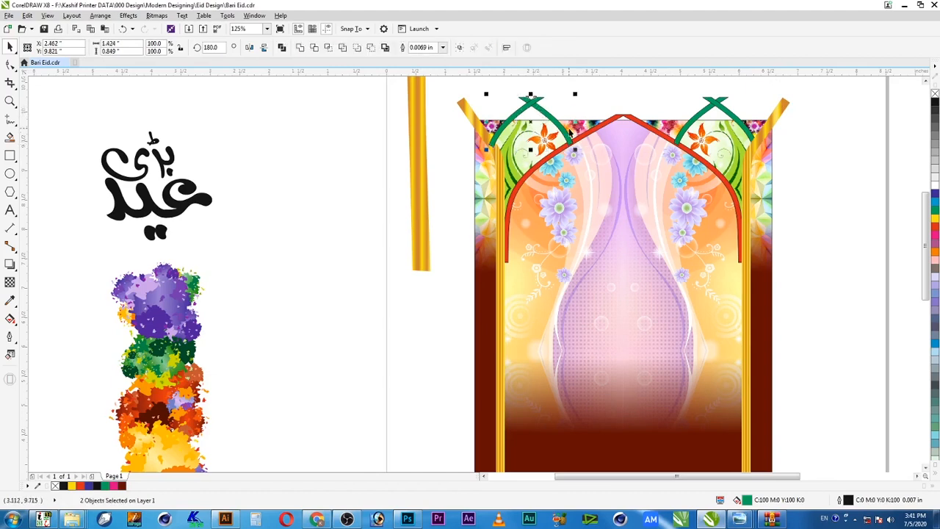
{"action": "left_click", "coordinate": [28, 16]}
{"action": "left_click", "coordinate": [59, 164]}
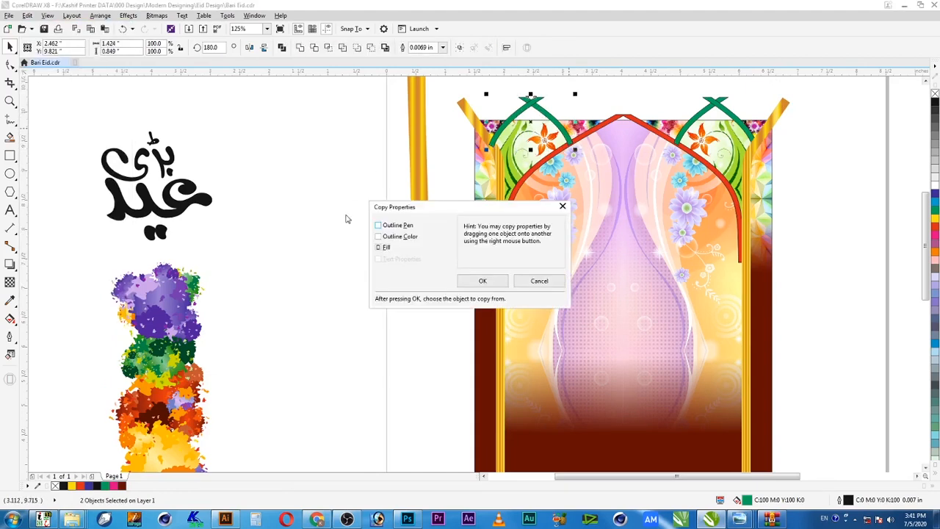
{"action": "left_click", "coordinate": [482, 283]}
{"action": "left_click", "coordinate": [423, 200]}
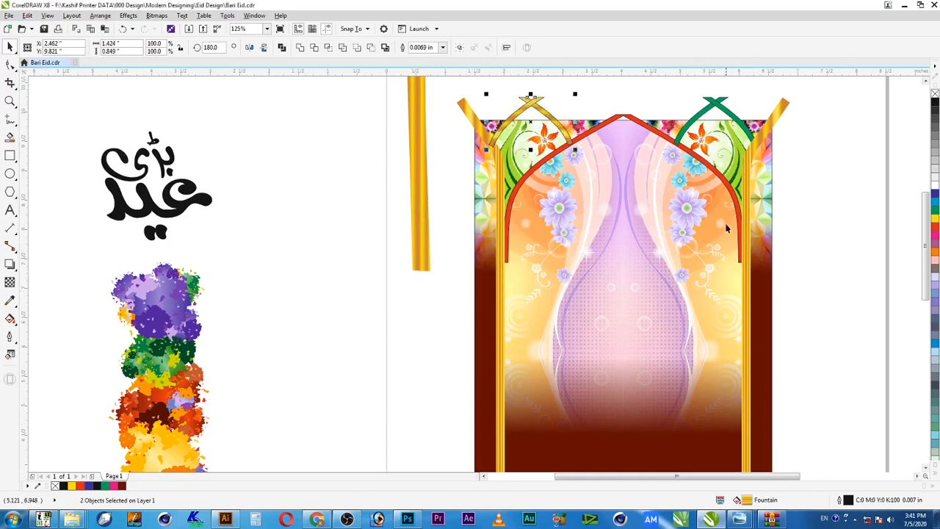
Set the gradient fill angle of the left small arch's two halves to 0°.
{"action": "double_click", "coordinate": [749, 501]}
{"action": "left_click_drag", "start_coordinate": [624, 241], "coordinate": [578, 249]}
{"action": "type", "text": "0"}
{"action": "key", "text": "Return"}
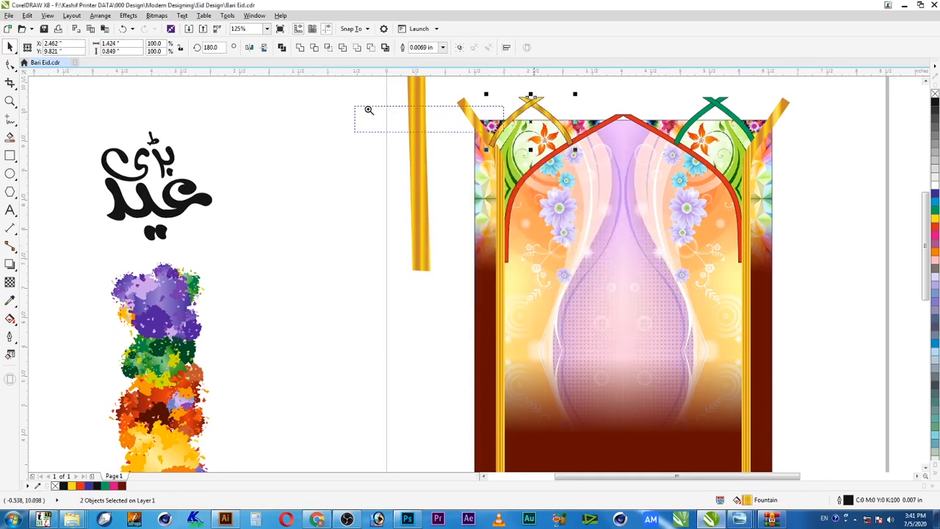
{"action": "scroll", "coordinate": [550, 210], "scroll_direction": "up", "scroll_amount": 2}
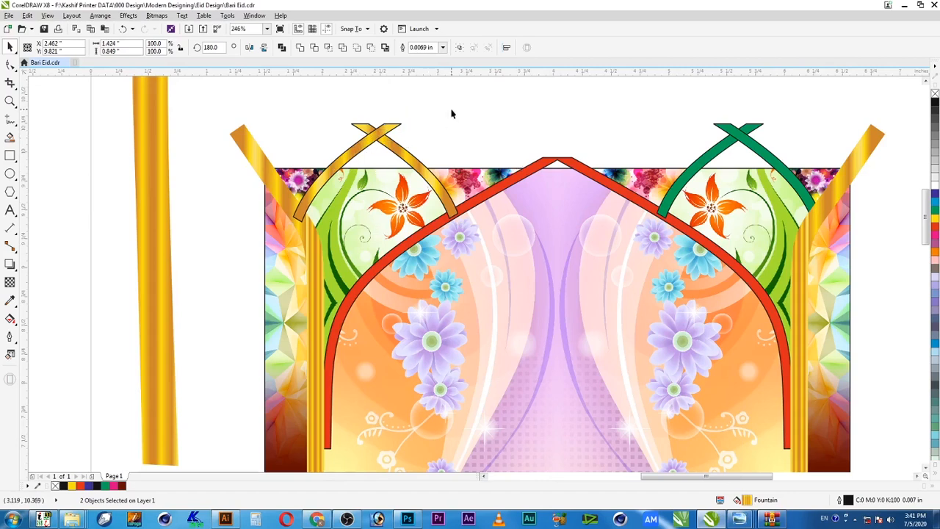
Draw a rectangle about 4.71 by 0.53 inches covering the crossing tips of both small arches.
{"action": "key", "text": "Escape"}
{"action": "left_click", "coordinate": [11, 156]}
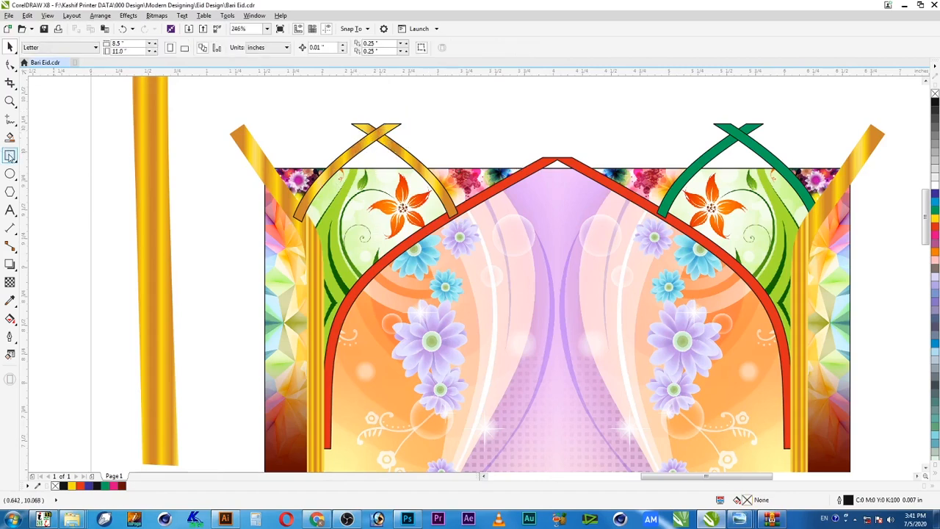
{"action": "mouse_move", "coordinate": [271, 103]}
{"action": "left_mouse_down"}
{"action": "mouse_move", "coordinate": [460, 150]}
{"action": "mouse_move", "coordinate": [817, 165]}
{"action": "left_mouse_up"}
{"action": "key", "text": "space"}
Group the four halves of the two small arches.
{"action": "left_click", "coordinate": [788, 180]}
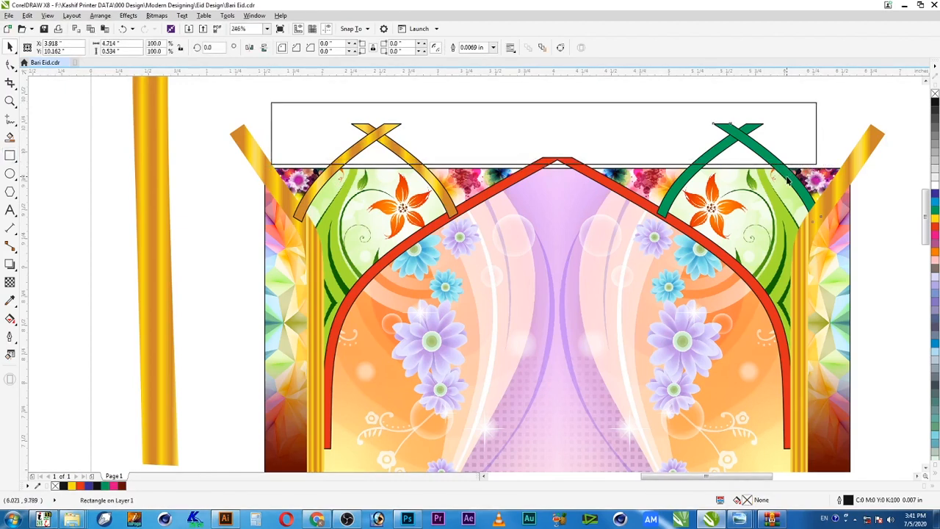
{"action": "left_click", "coordinate": [686, 179], "text": "shift"}
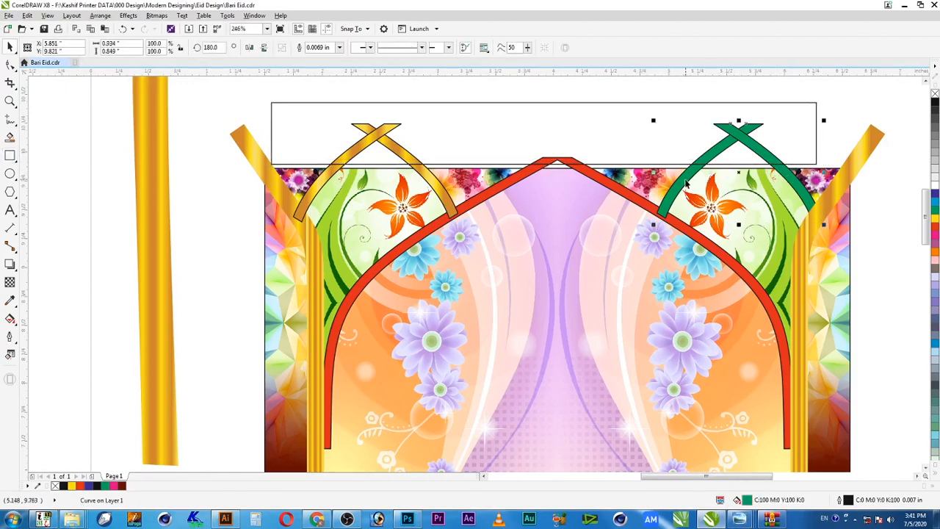
{"action": "left_click", "coordinate": [435, 185], "text": "shift"}
{"action": "left_click", "coordinate": [323, 184], "text": "shift"}
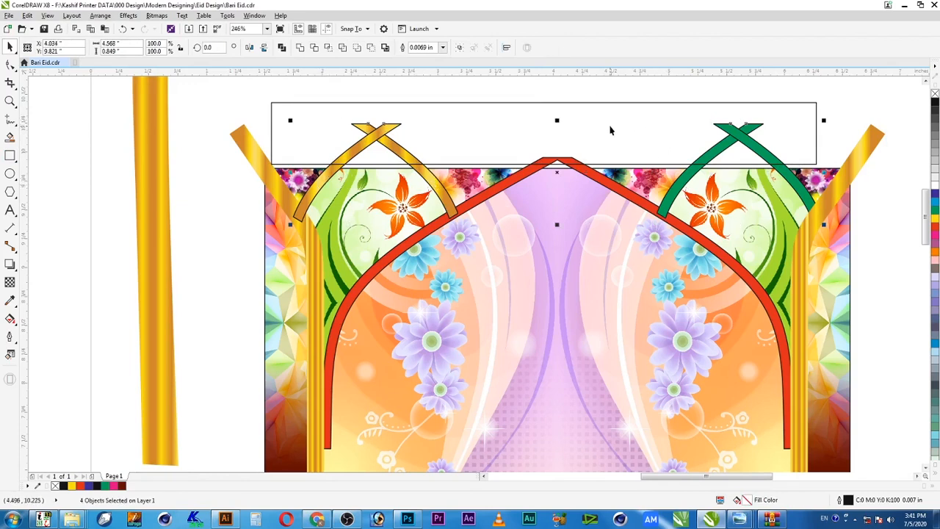
{"action": "key", "text": "ctrl+g"}
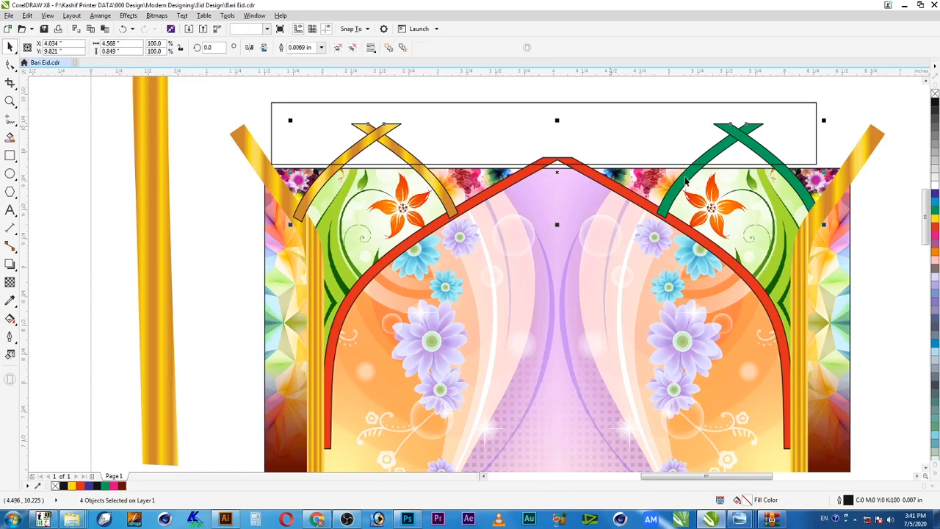
Trim the grouped small arch halves with the rectangle above the design and delete the rectangle.
{"action": "left_click", "coordinate": [686, 177], "text": "shift"}
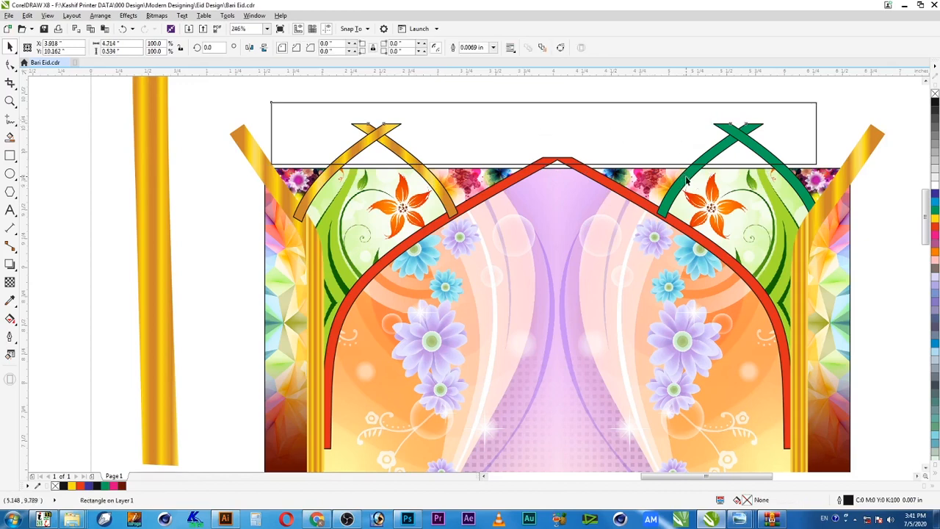
{"action": "left_click", "coordinate": [315, 48]}
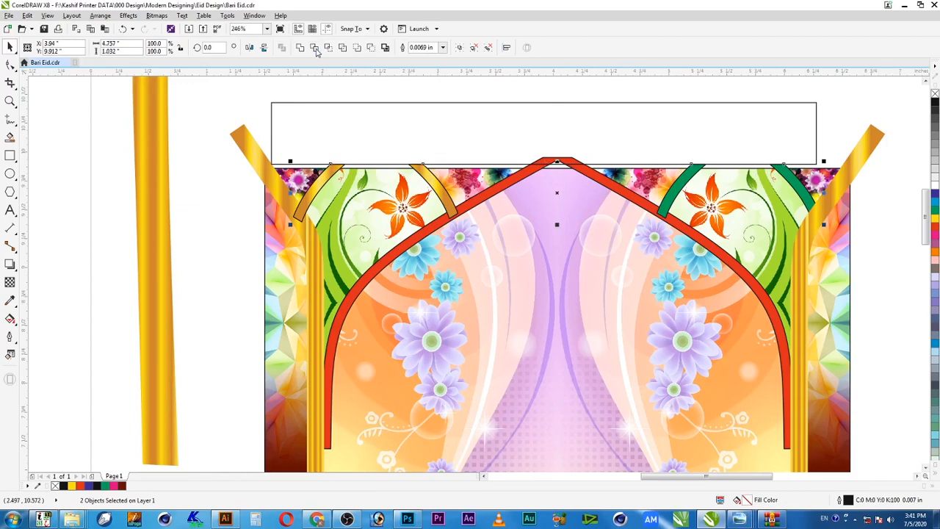
{"action": "left_click", "coordinate": [466, 134]}
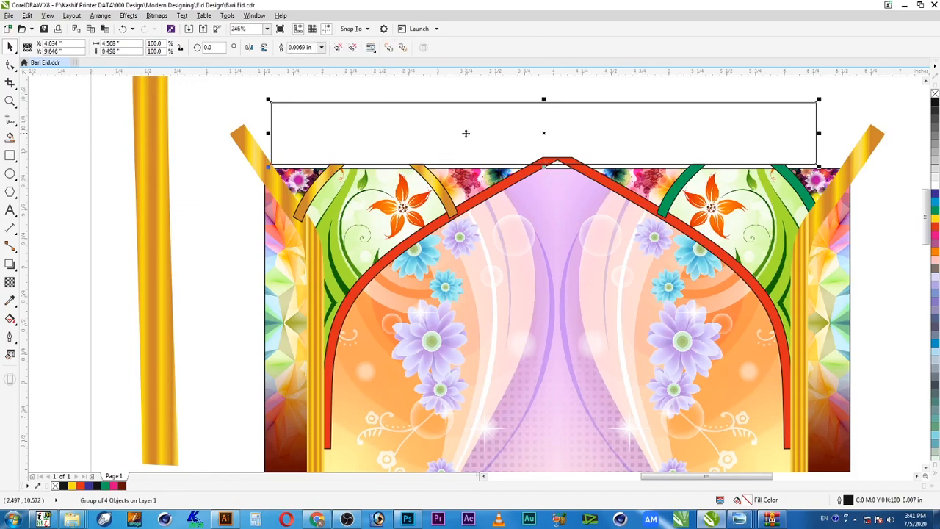
{"action": "key", "text": "Delete"}
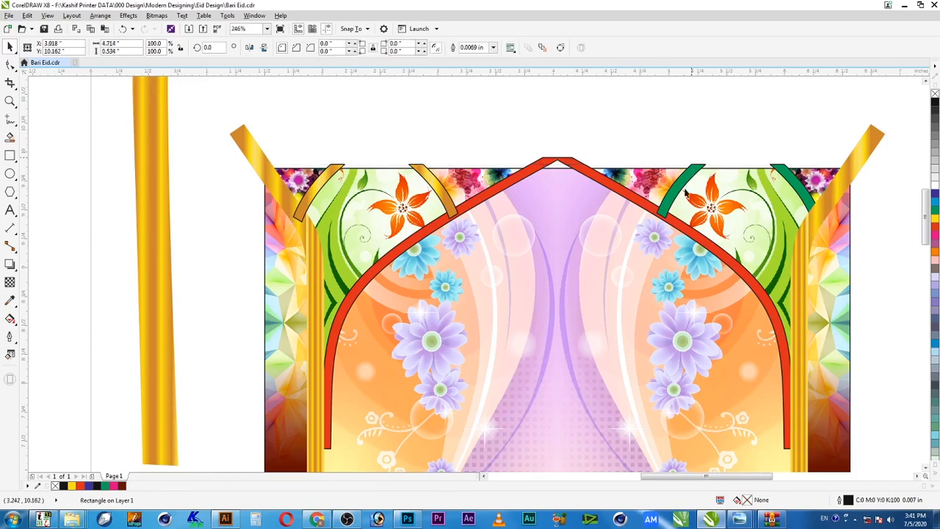
Ungroup the trimmed small arch halves and copy the loose golden strip's fill onto the two left arch pieces.
{"action": "left_click", "coordinate": [687, 181]}
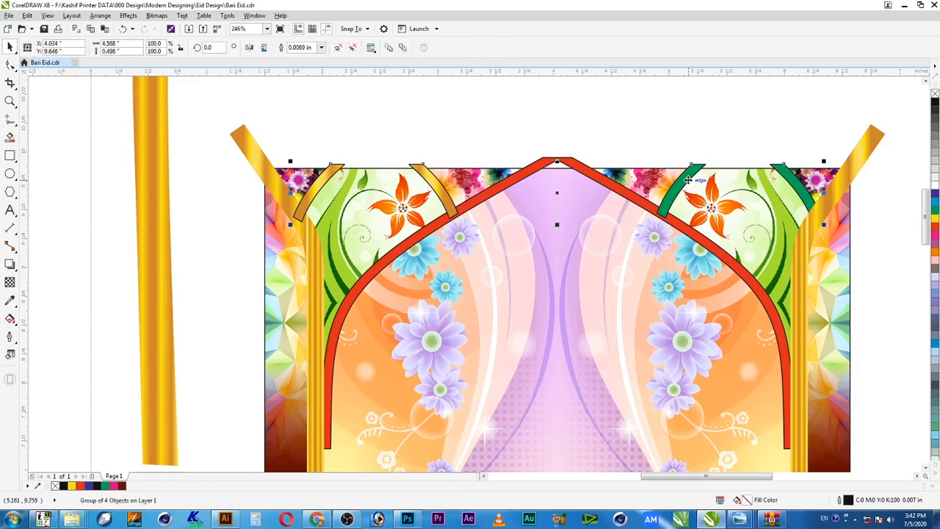
{"action": "key", "text": "ctrl+u"}
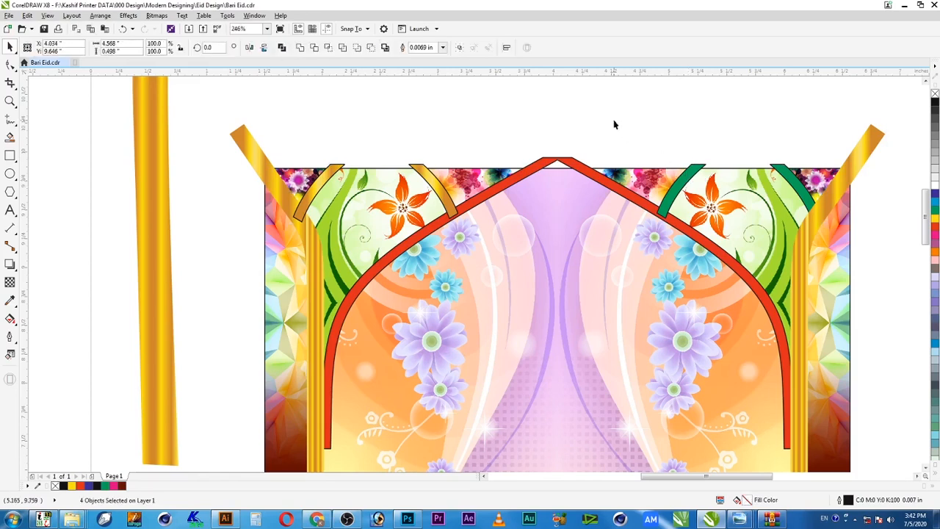
{"action": "left_click", "coordinate": [413, 188]}
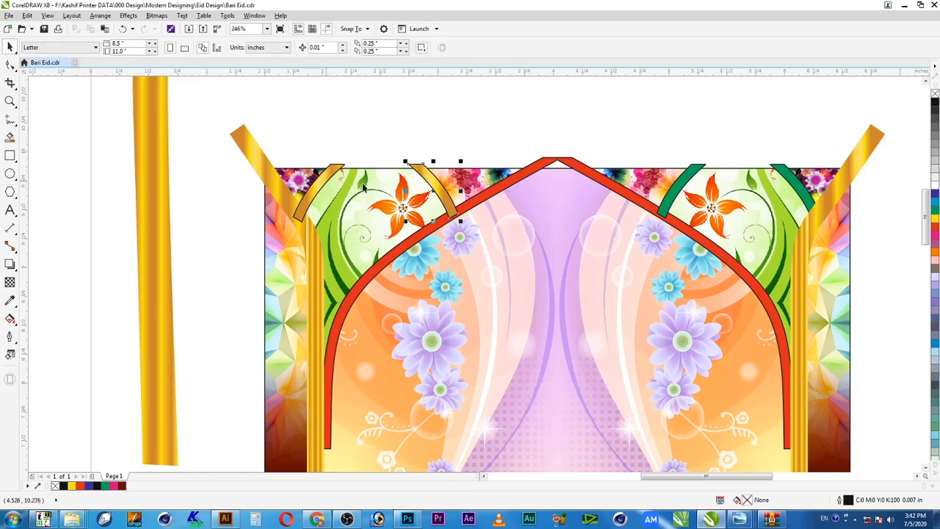
{"action": "left_click", "coordinate": [326, 175]}
{"action": "left_click", "coordinate": [425, 171], "text": "shift"}
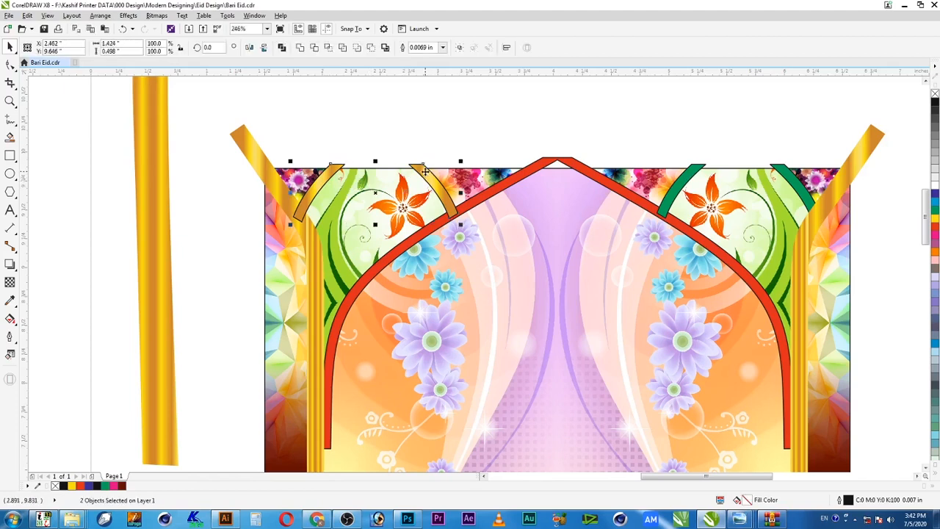
{"action": "key", "text": "alt+e"}
{"action": "key", "text": "m"}
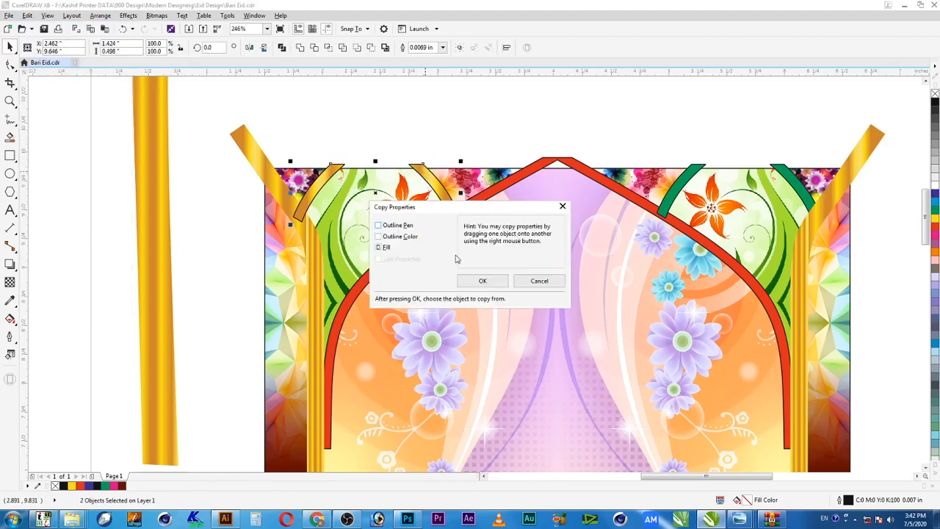
{"action": "left_click", "coordinate": [481, 285]}
{"action": "left_click", "coordinate": [150, 226]}
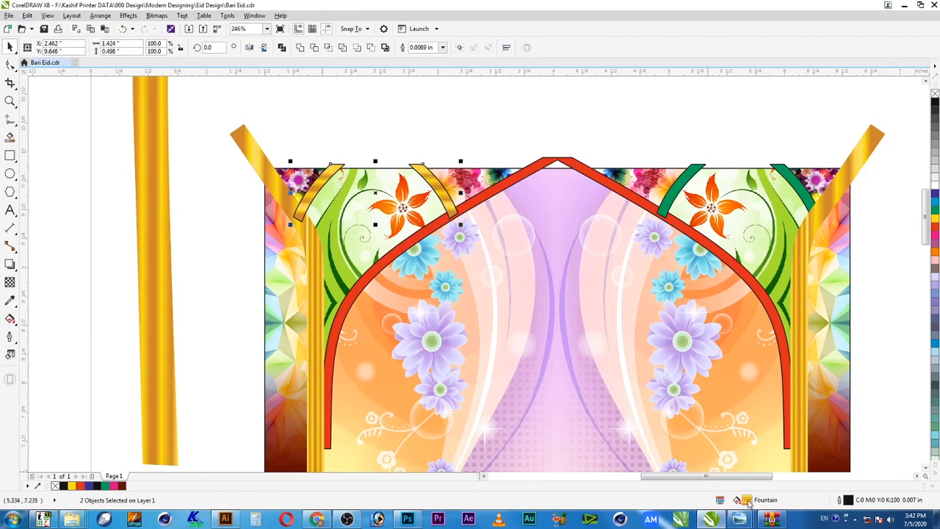
Set the gradient fill angle of the left small arch's trimmed pieces to 0° and remove their outline.
{"action": "left_click_drag", "start_coordinate": [623, 241], "coordinate": [555, 248]}
{"action": "type", "text": "0"}
{"action": "key", "text": "Return"}
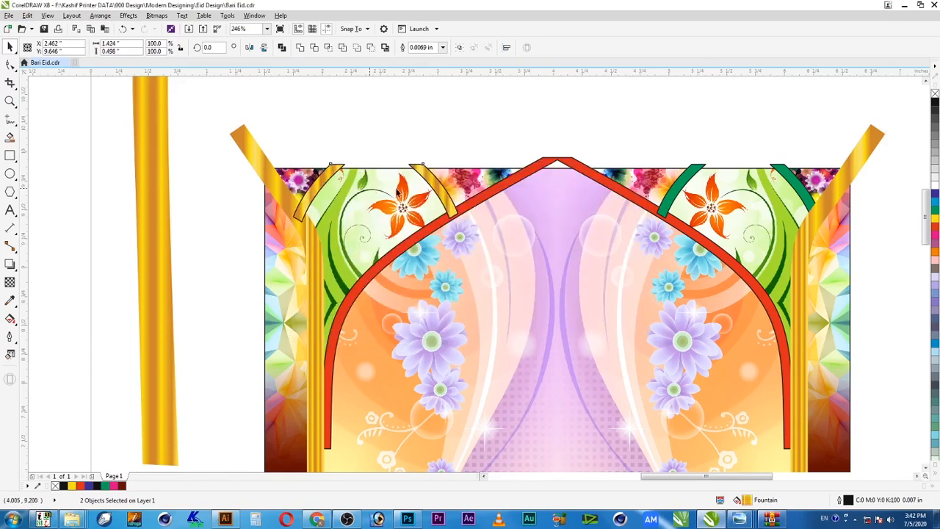
{"action": "left_click", "coordinate": [935, 96]}
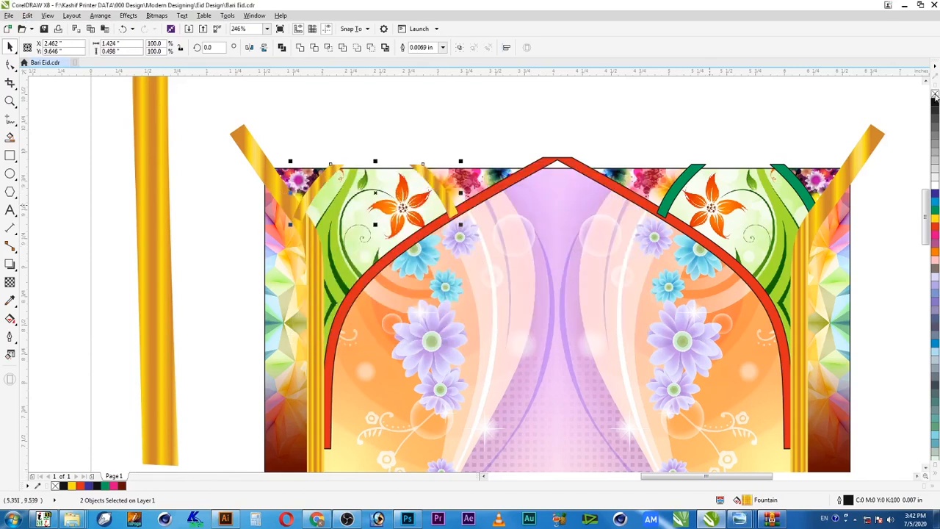
{"action": "left_click", "coordinate": [688, 138]}
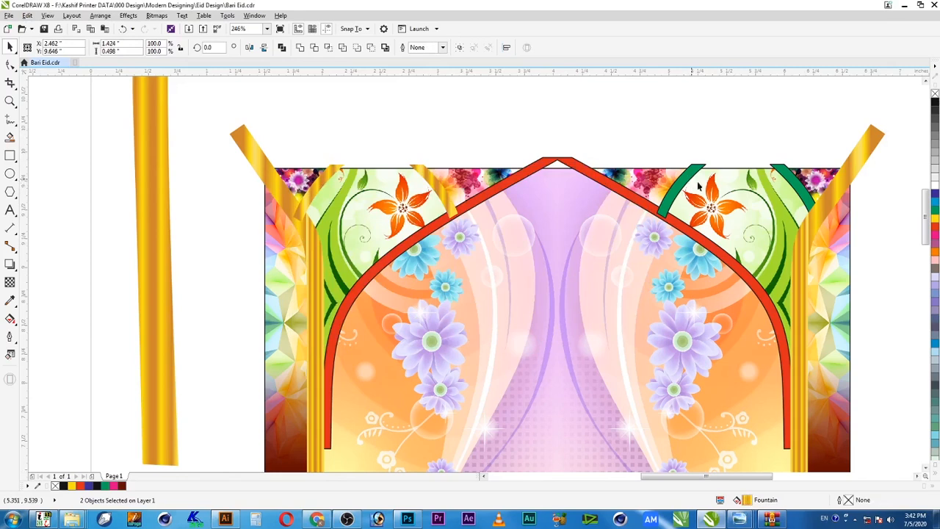
Copy the fill of the golden left small arch onto both green pieces of the right small arch.
{"action": "left_click", "coordinate": [781, 176]}
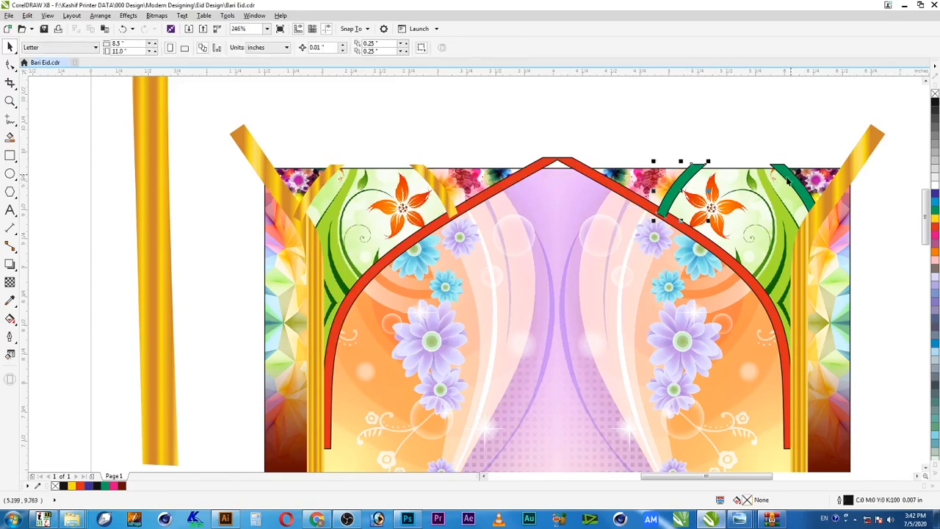
{"action": "left_click", "coordinate": [788, 180], "text": "shift"}
{"action": "left_click", "coordinate": [26, 15]}
{"action": "left_click", "coordinate": [56, 201]}
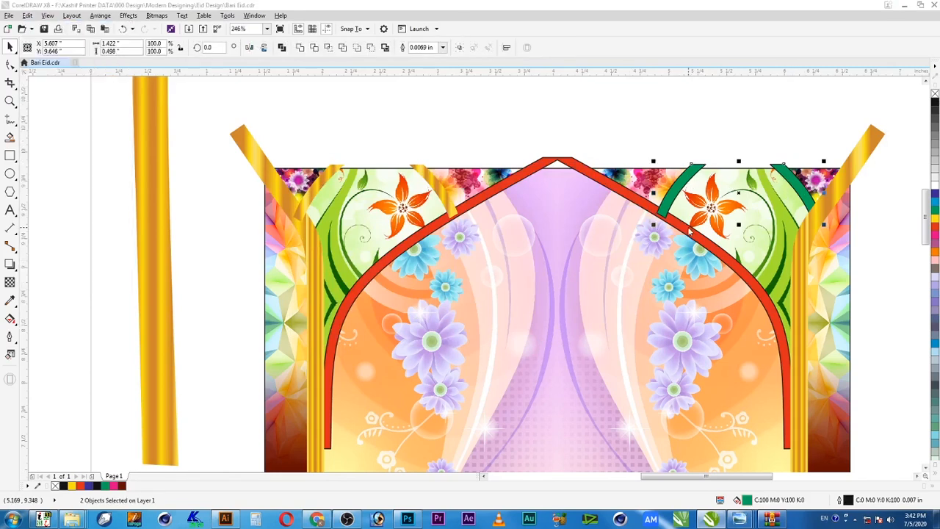
{"action": "left_click", "coordinate": [499, 282]}
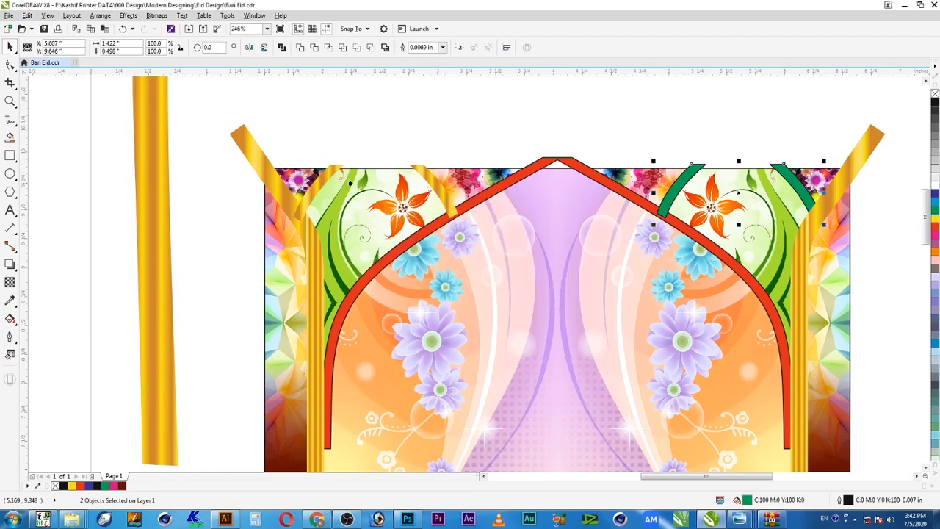
{"action": "left_click", "coordinate": [422, 176]}
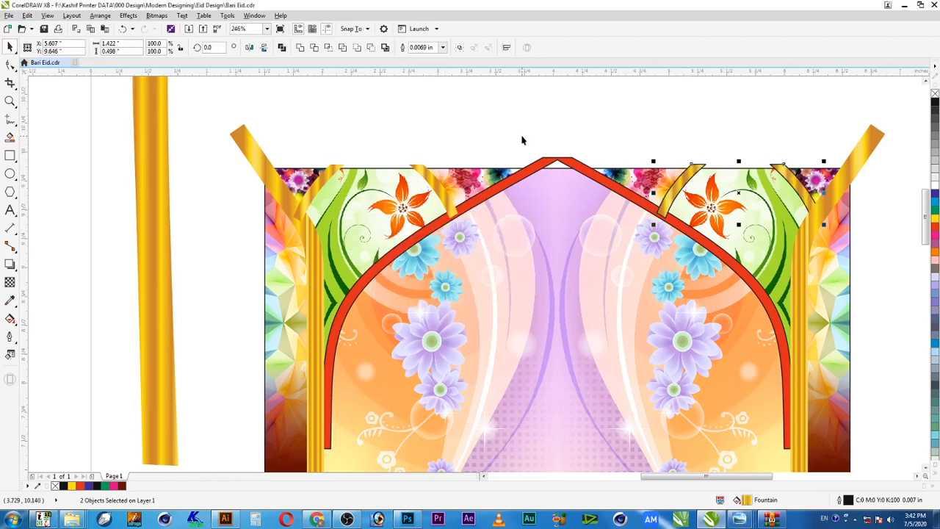
Try to copy the right small arch's golden fill onto the whole red main arch.
{"action": "left_click", "coordinate": [586, 171]}
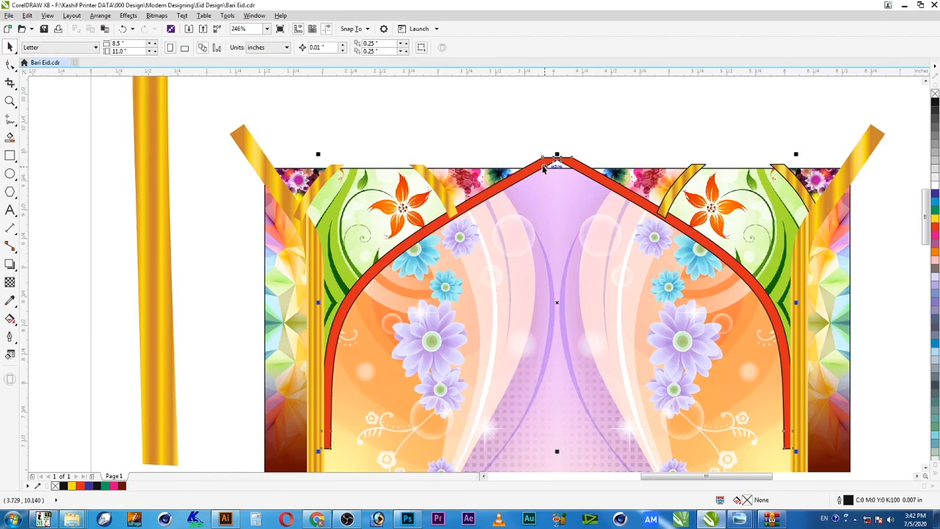
{"action": "key", "text": "alt+e"}
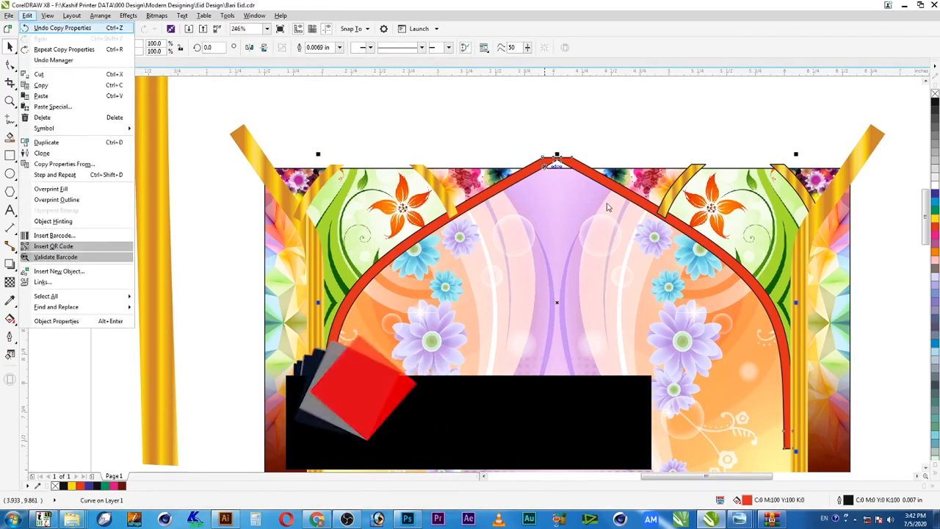
{"action": "key", "text": "m"}
{"action": "left_click", "coordinate": [481, 279]}
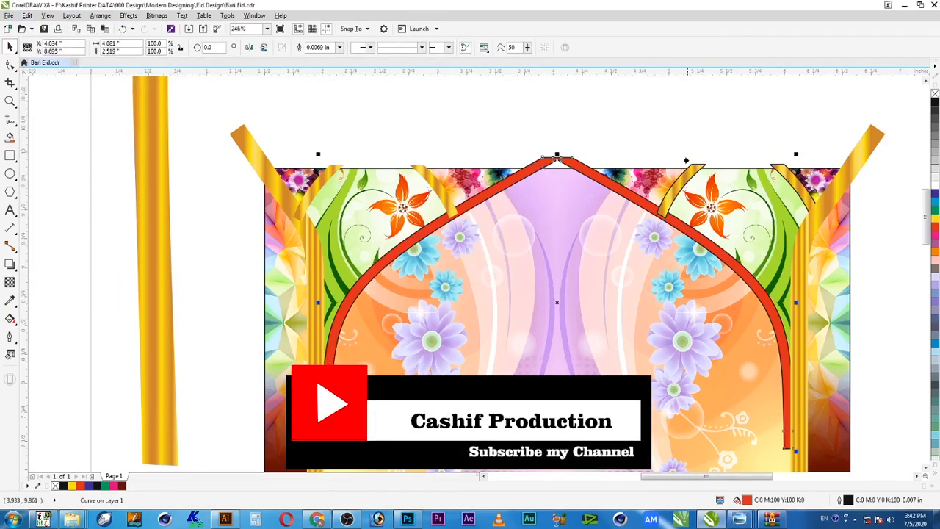
{"action": "left_click", "coordinate": [686, 170]}
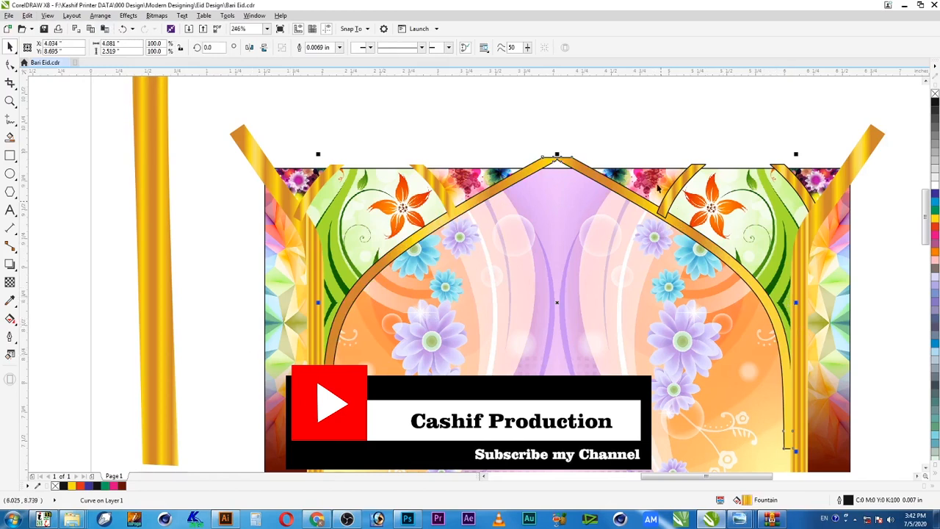
{"action": "key", "text": "ctrl+z"}
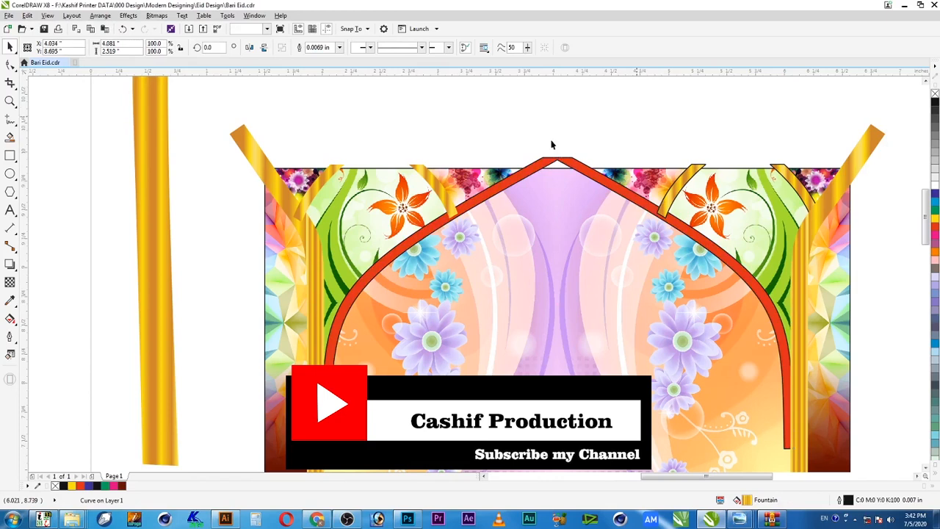
Draw a narrow vertical rectangle about 0.08 by 0.43 inches across the apex of the red main arch.
{"action": "left_click", "coordinate": [235, 197]}
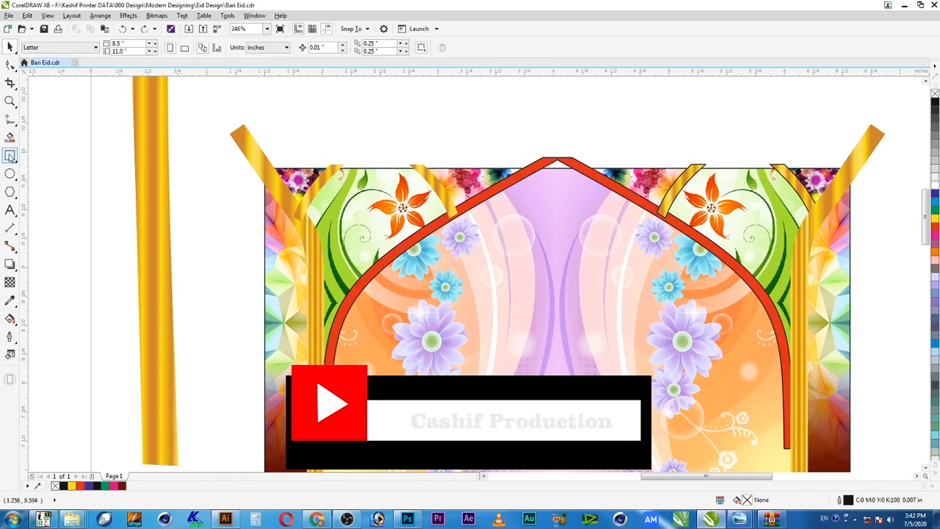
{"action": "left_click", "coordinate": [9, 155]}
{"action": "left_click_drag", "start_coordinate": [561, 155], "coordinate": [557, 190]}
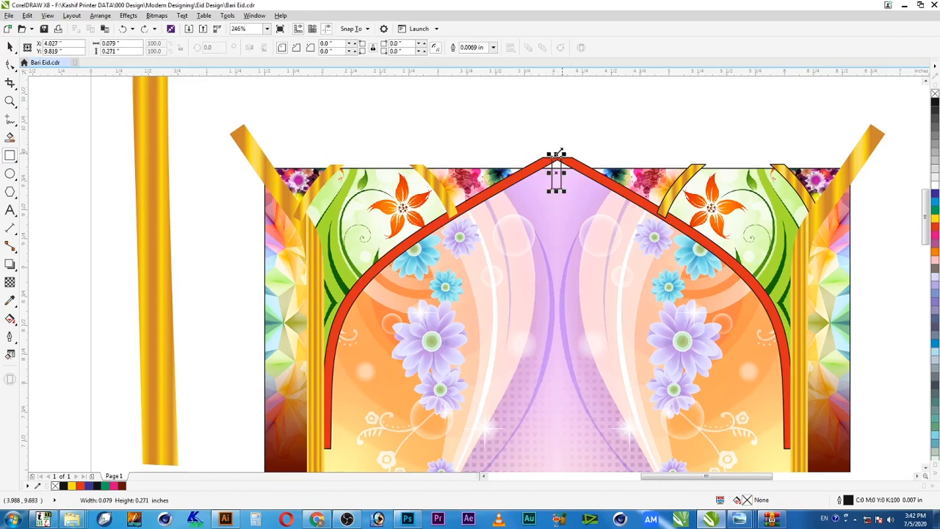
{"action": "key", "text": "space"}
{"action": "left_click_drag", "start_coordinate": [556, 154], "coordinate": [558, 138]}
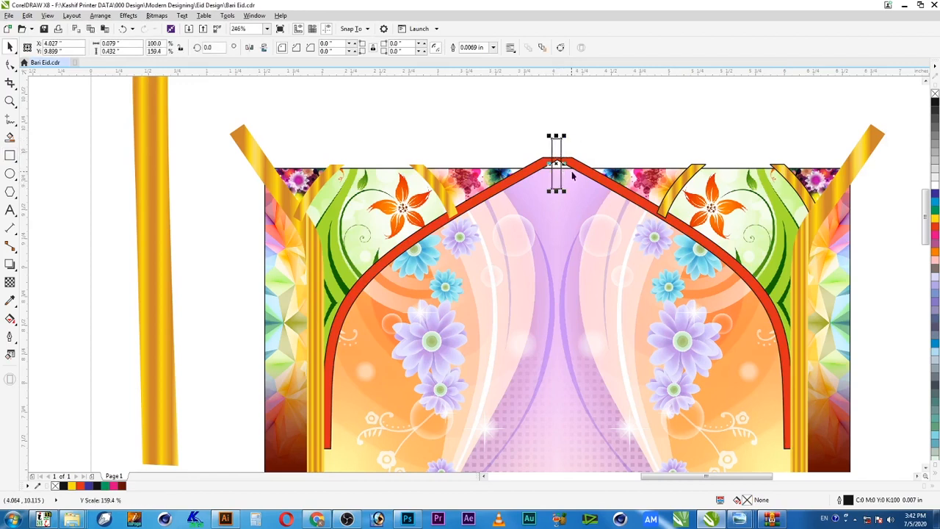
Trim the apex of the red main arch with the narrow rectangle and delete the rectangle.
{"action": "left_click", "coordinate": [576, 166], "text": "shift"}
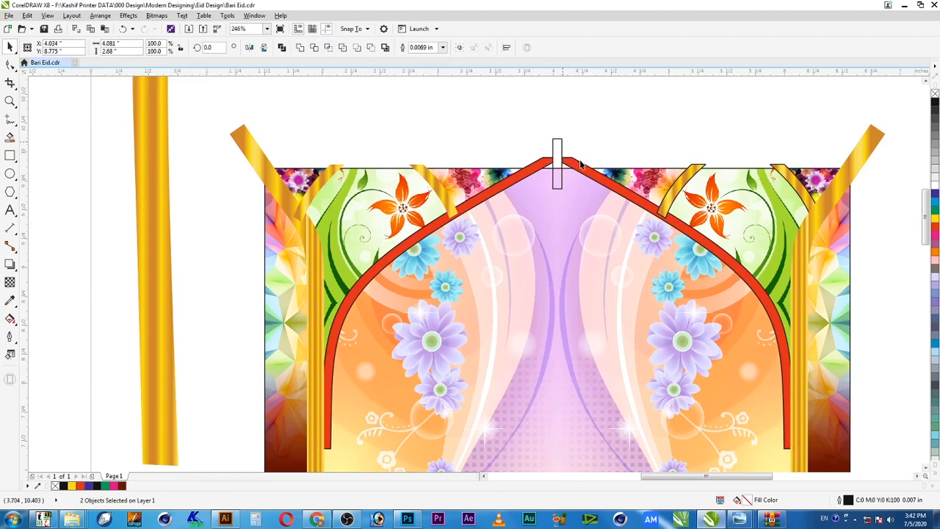
{"action": "left_click", "coordinate": [557, 147]}
{"action": "key", "text": "Delete"}
Break the red main arch apart into separate halves and select its left half.
{"action": "left_click", "coordinate": [576, 166]}
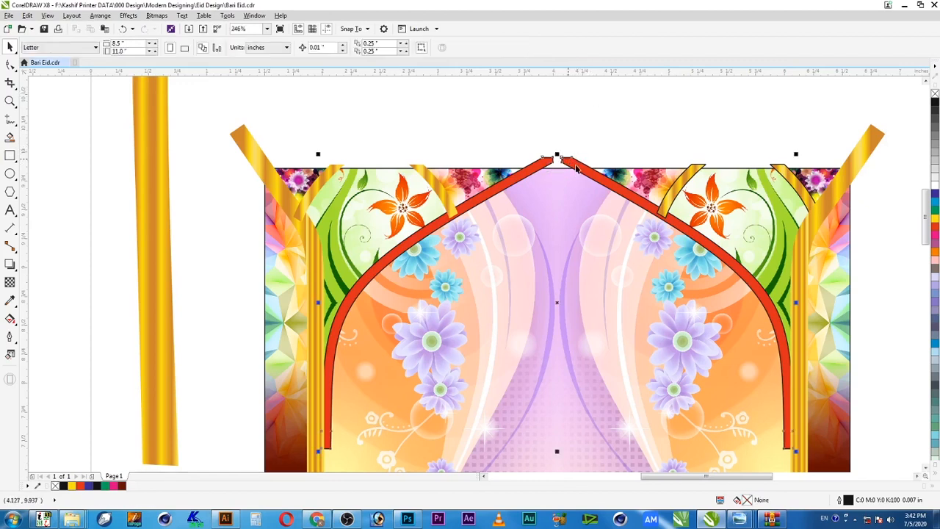
{"action": "right_click", "coordinate": [570, 161]}
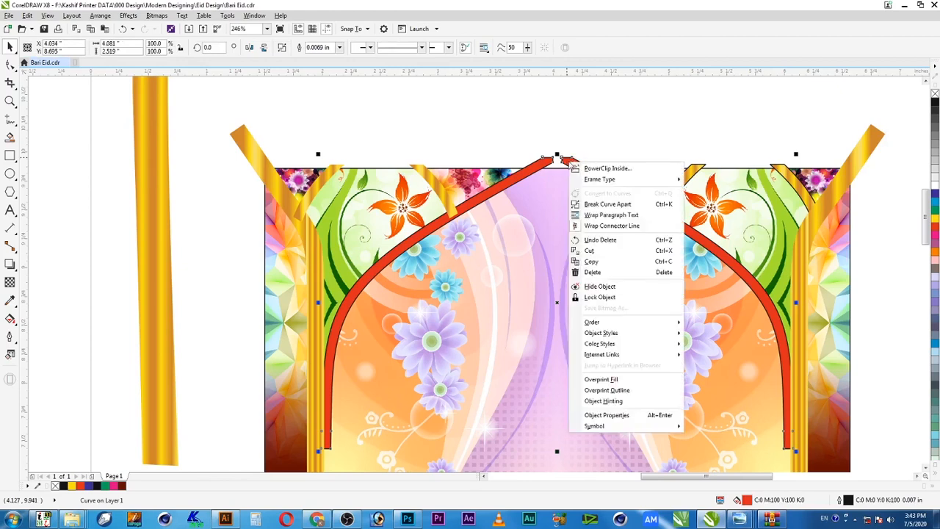
{"action": "left_click", "coordinate": [607, 204]}
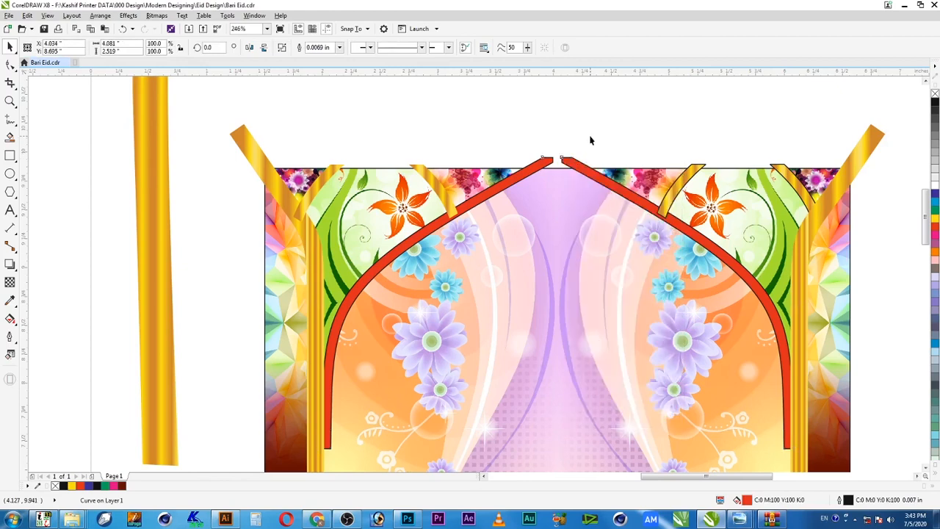
{"action": "left_click", "coordinate": [542, 167]}
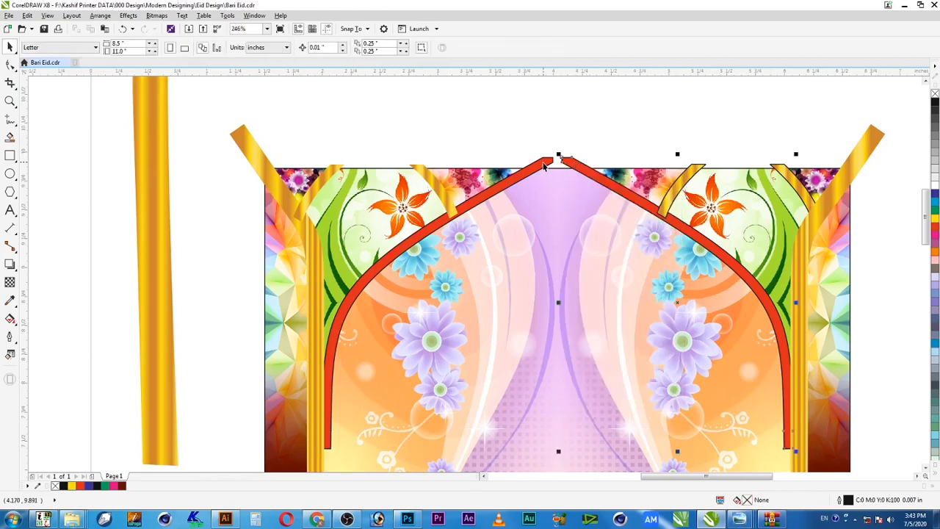
Copy the golden fill of a left small arch onto both halves of the red main arch.
{"action": "left_click", "coordinate": [552, 163], "text": "shift"}
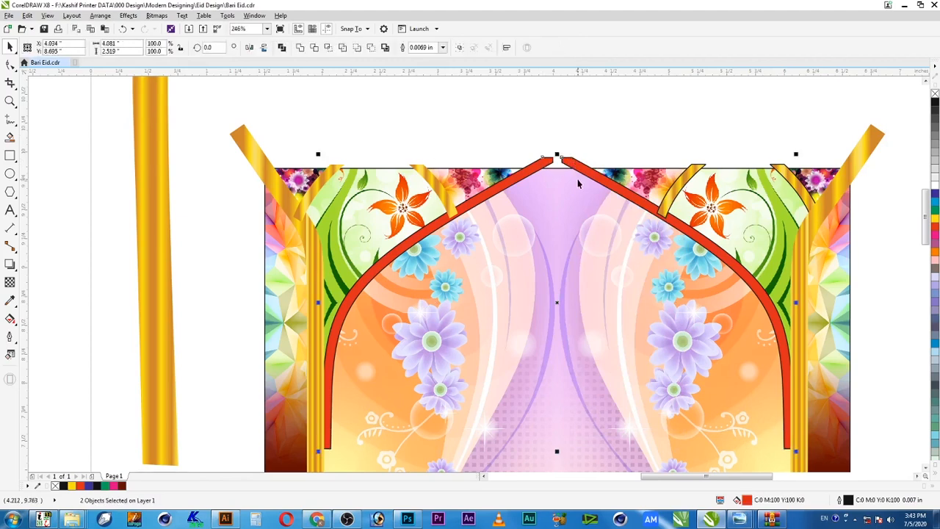
{"action": "key", "text": "ctrl+shift+a"}
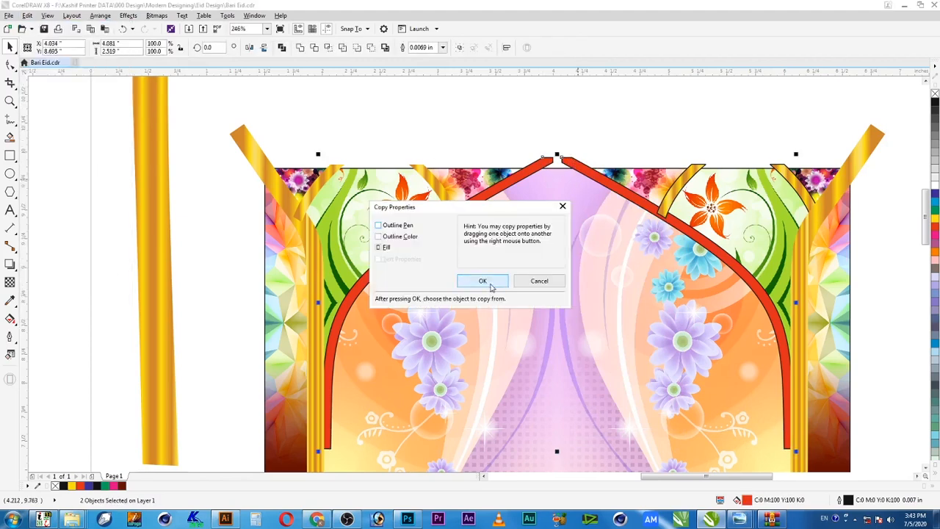
{"action": "left_click", "coordinate": [543, 280]}
{"action": "left_click", "coordinate": [432, 186]}
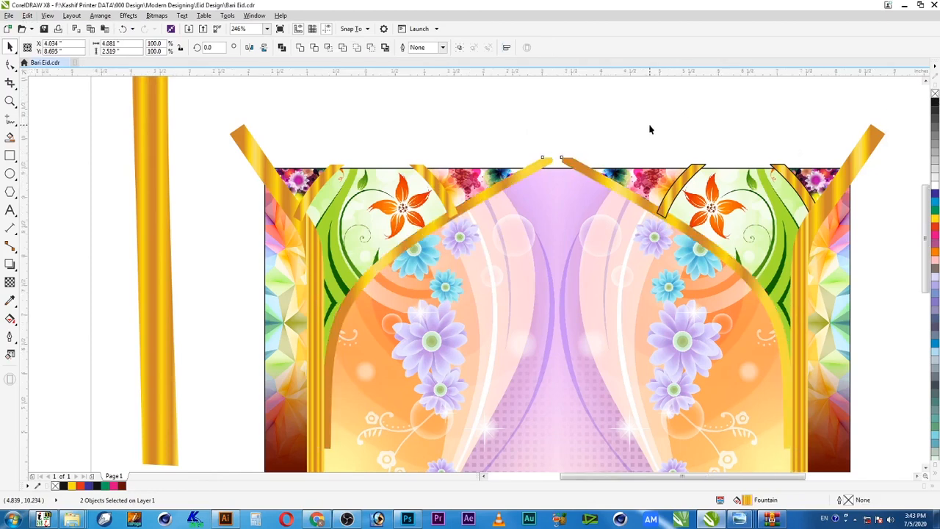
Remove the outlines from the small golden arches at the top of the frame.
{"action": "scroll", "coordinate": [650, 126], "scroll_direction": "down", "scroll_amount": 2}
{"action": "left_click_drag", "start_coordinate": [808, 106], "coordinate": [396, 365]}
{"action": "scroll", "coordinate": [686, 269], "scroll_direction": "up", "scroll_amount": 1}
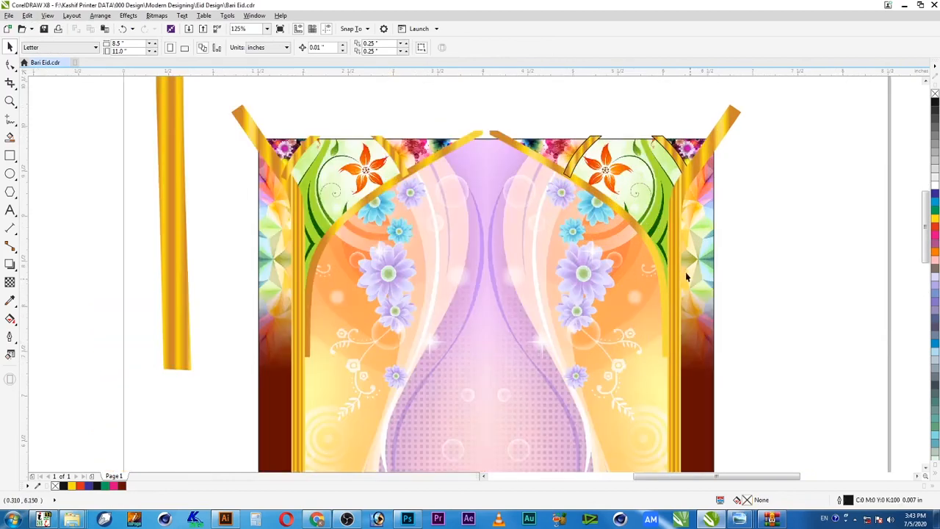
{"action": "left_click", "coordinate": [589, 150]}
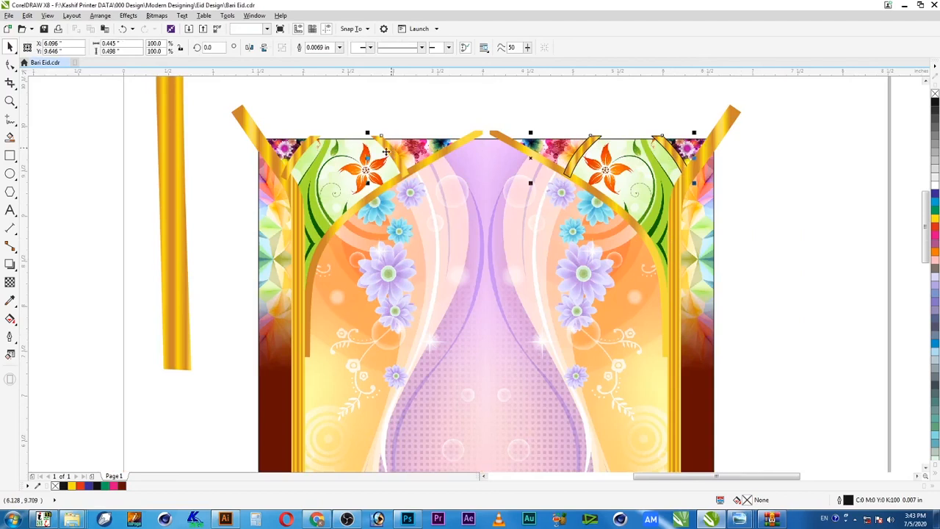
{"action": "left_click", "coordinate": [305, 152], "text": "shift"}
{"action": "left_click", "coordinate": [934, 95]}
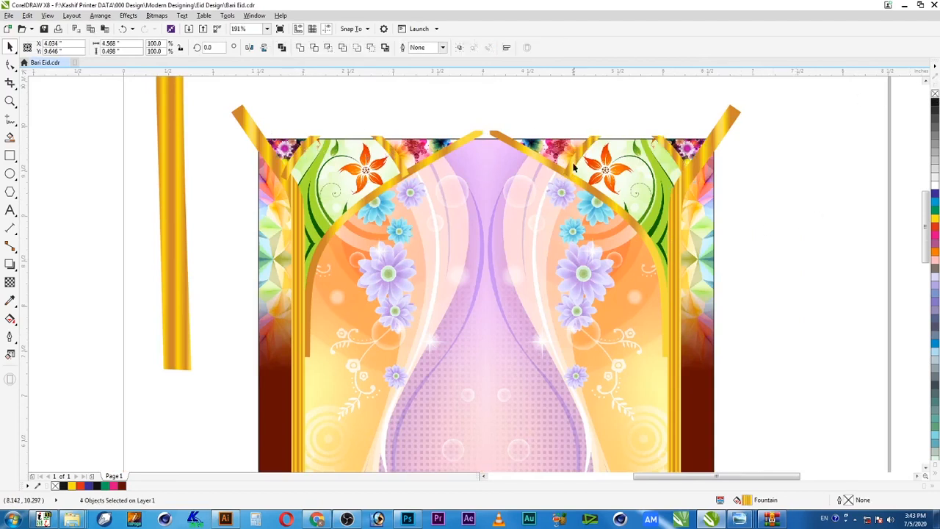
{"action": "key", "text": "Escape"}
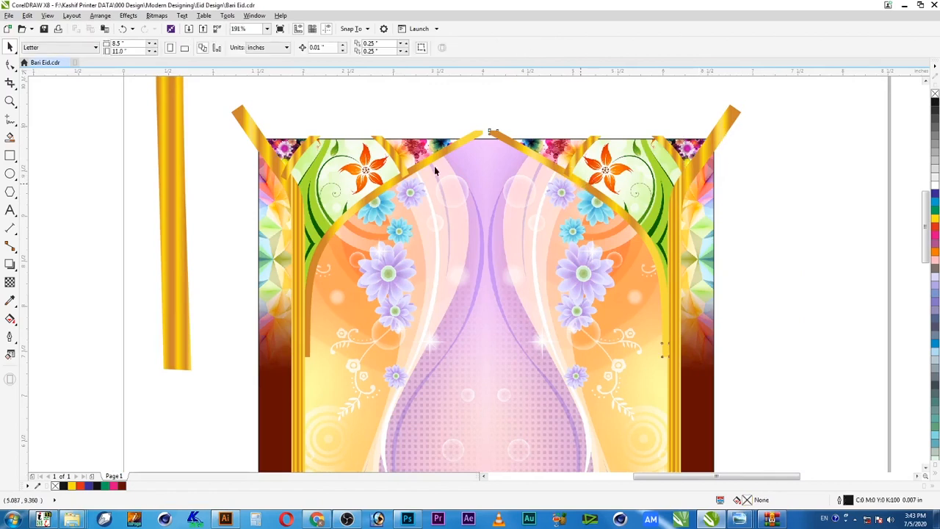
Select both pillars, the small arches and both main arch halves, and group the eight objects.
{"action": "left_click", "coordinate": [471, 145], "text": "shift"}
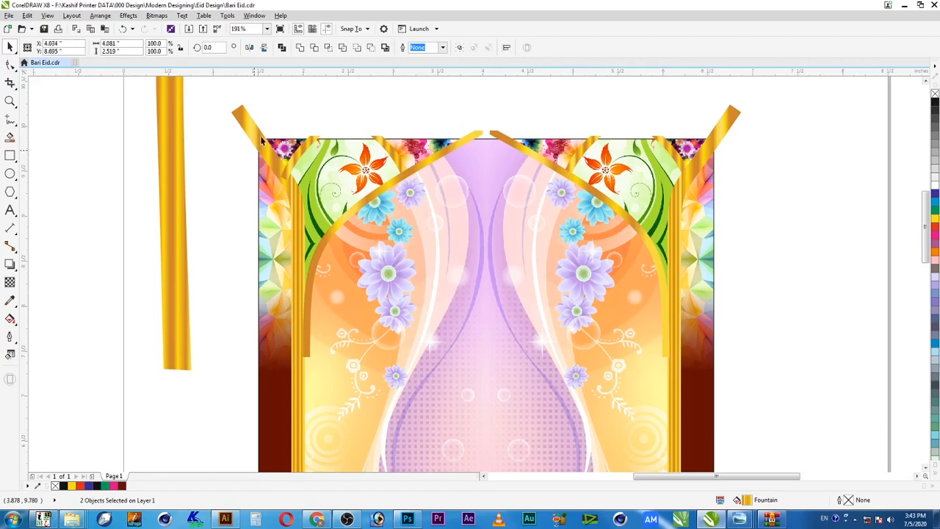
{"action": "left_click", "coordinate": [744, 121]}
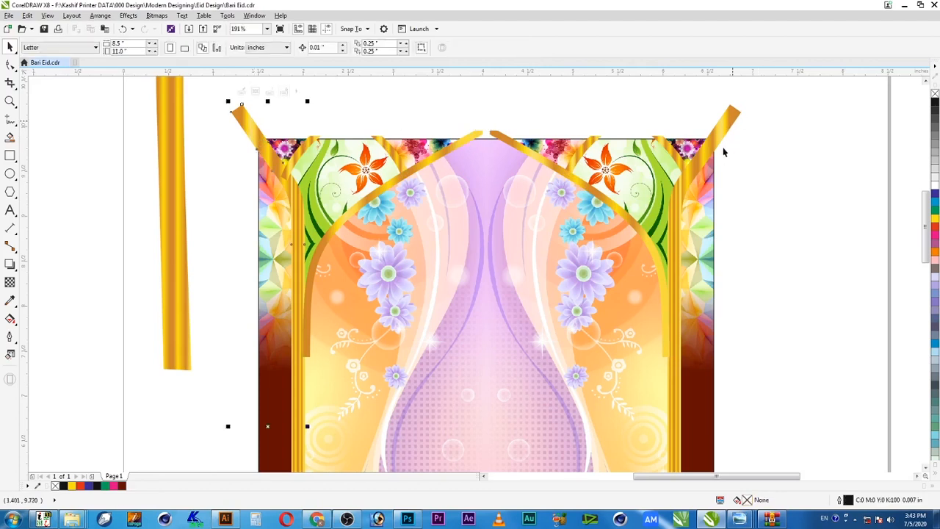
{"action": "left_click", "coordinate": [676, 149], "text": "shift"}
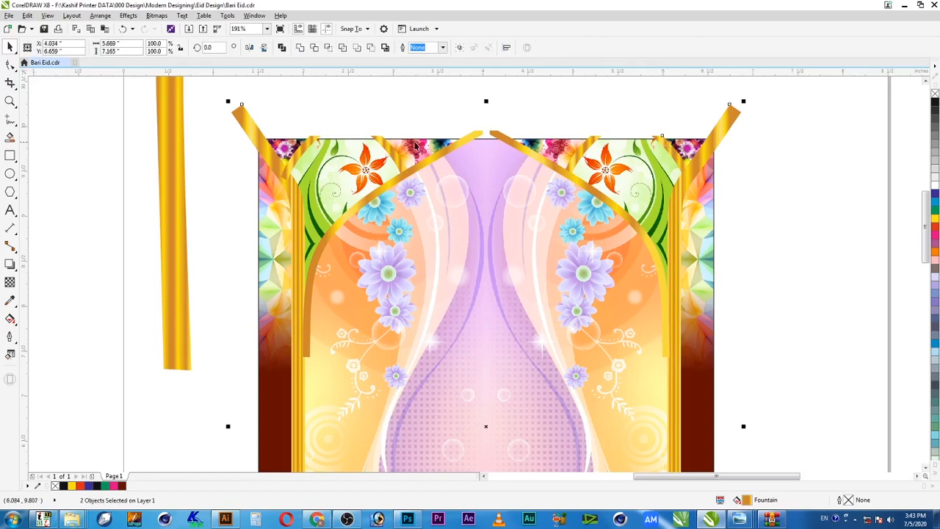
{"action": "left_click", "coordinate": [591, 144], "text": "shift"}
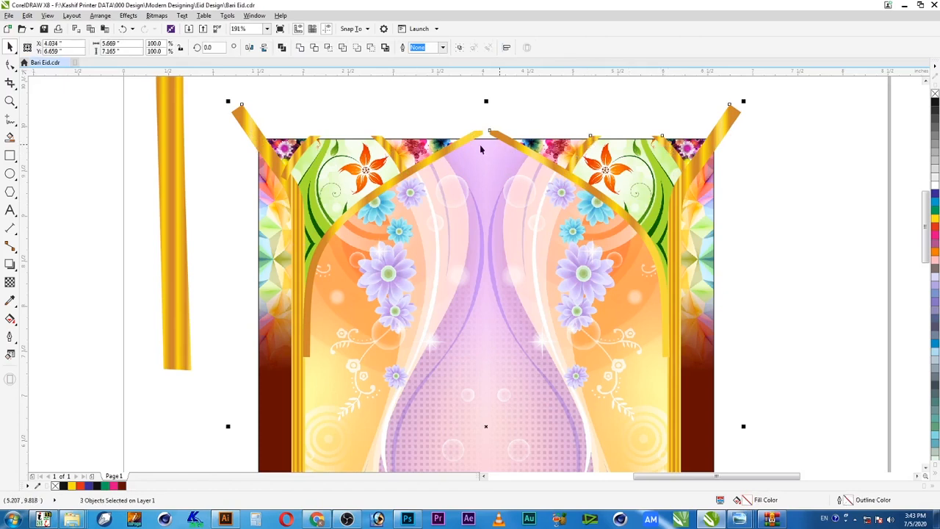
{"action": "left_click", "coordinate": [392, 154], "text": "shift"}
{"action": "left_click", "coordinate": [306, 152], "text": "shift"}
{"action": "left_click", "coordinate": [702, 220], "text": "shift"}
{"action": "right_click", "coordinate": [248, 130]}
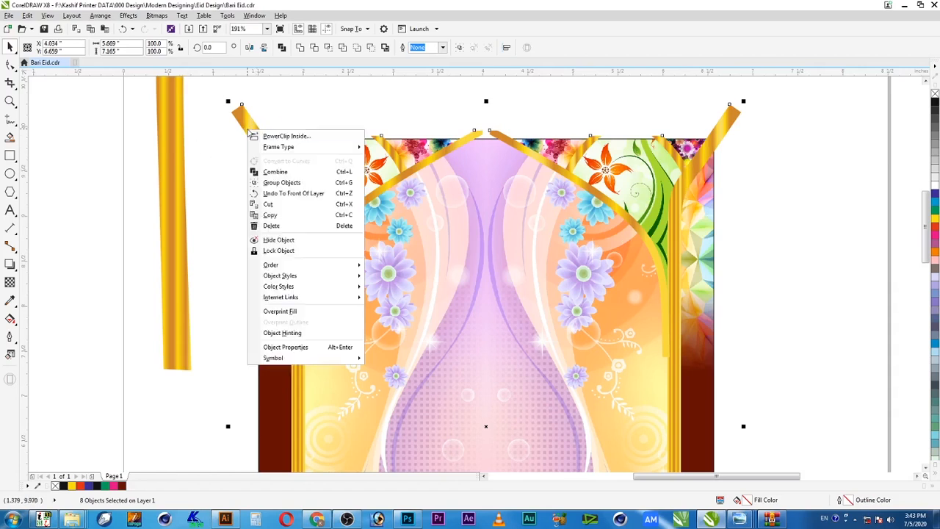
{"action": "left_click", "coordinate": [301, 183]}
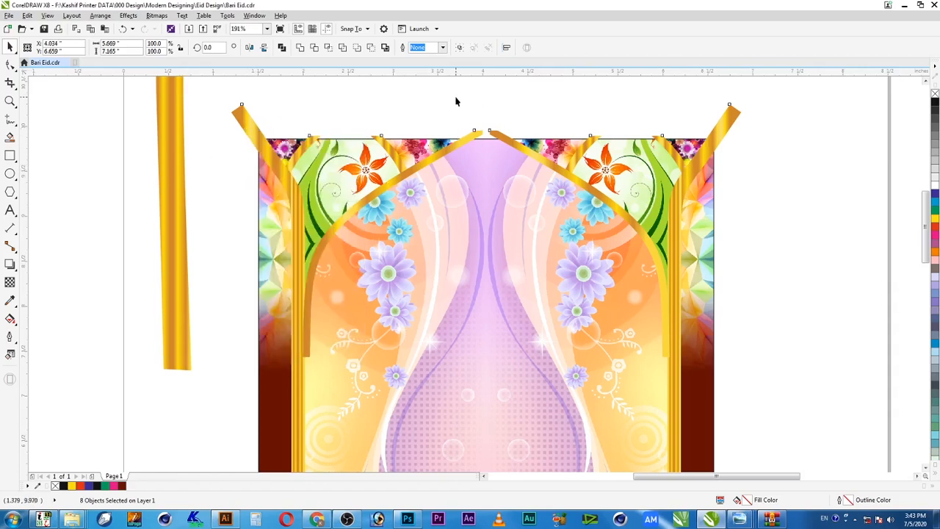
{"action": "key", "text": "ctrl+g"}
Add a drop shadow with zero offset to the grouped golden frame and set its merge mode to Normal.
{"action": "scroll", "coordinate": [739, 297], "scroll_direction": "down", "scroll_amount": 2}
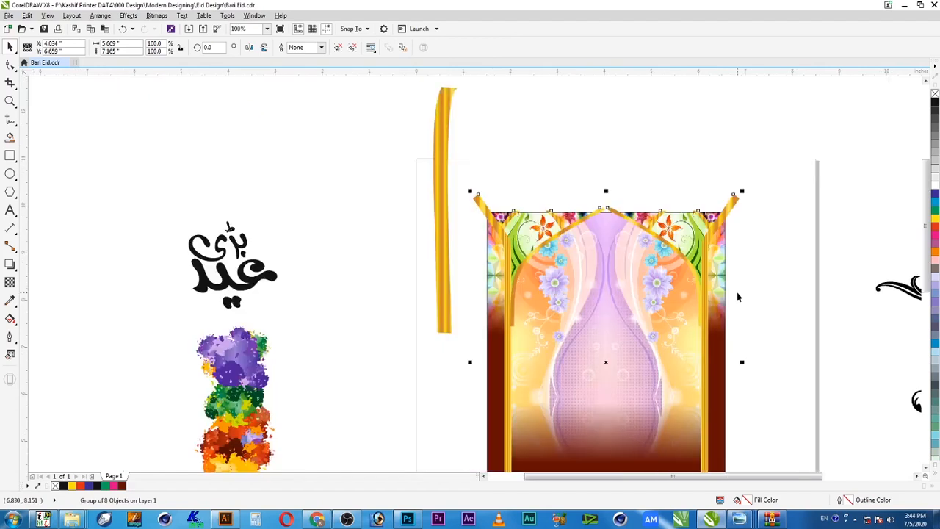
{"action": "key", "text": "F2"}
{"action": "left_click_drag", "start_coordinate": [786, 176], "coordinate": [444, 398]}
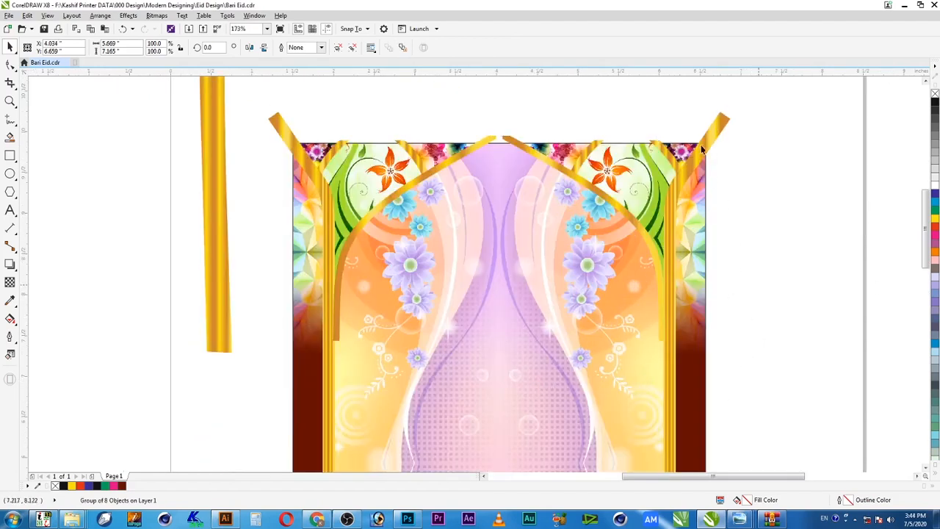
{"action": "key", "text": "Escape"}
{"action": "left_click", "coordinate": [706, 142]}
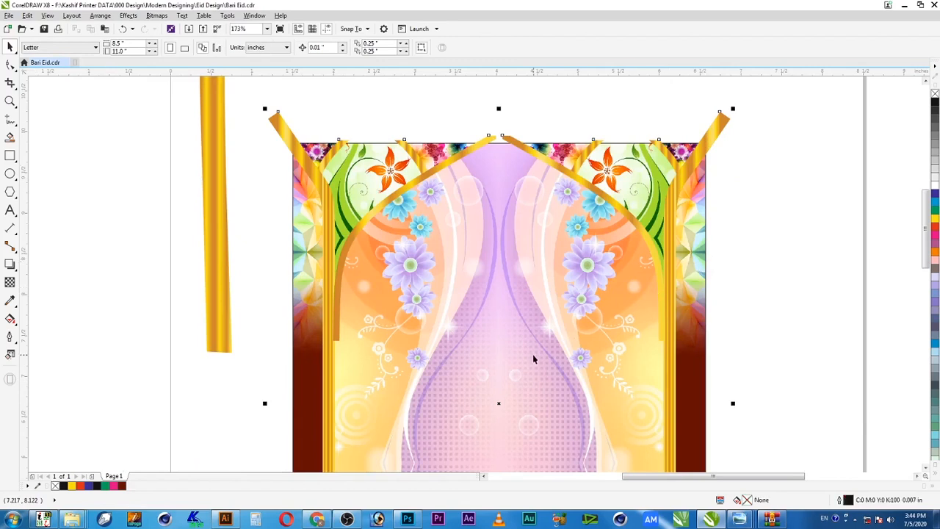
{"action": "scroll", "coordinate": [655, 286], "scroll_direction": "down", "scroll_amount": 3}
{"action": "key", "text": "F2"}
{"action": "left_click_drag", "start_coordinate": [718, 200], "coordinate": [452, 393]}
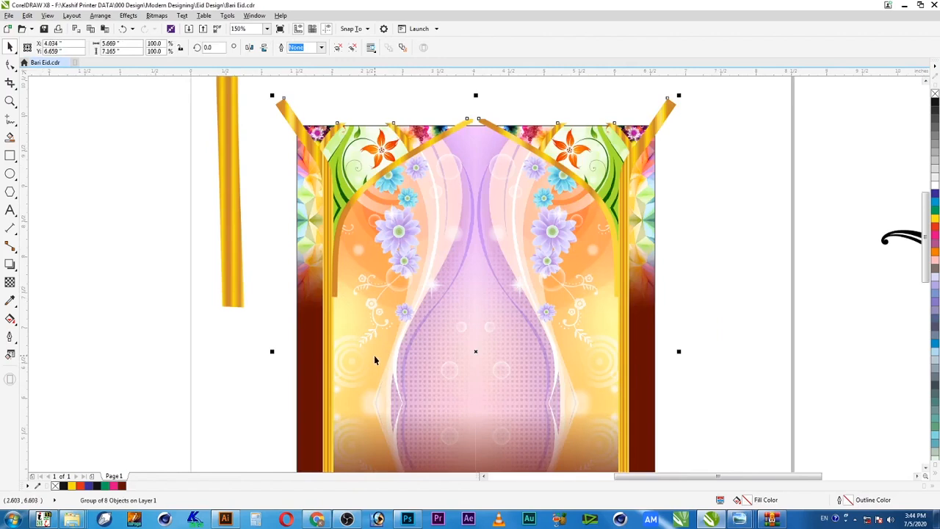
{"action": "left_click", "coordinate": [10, 265]}
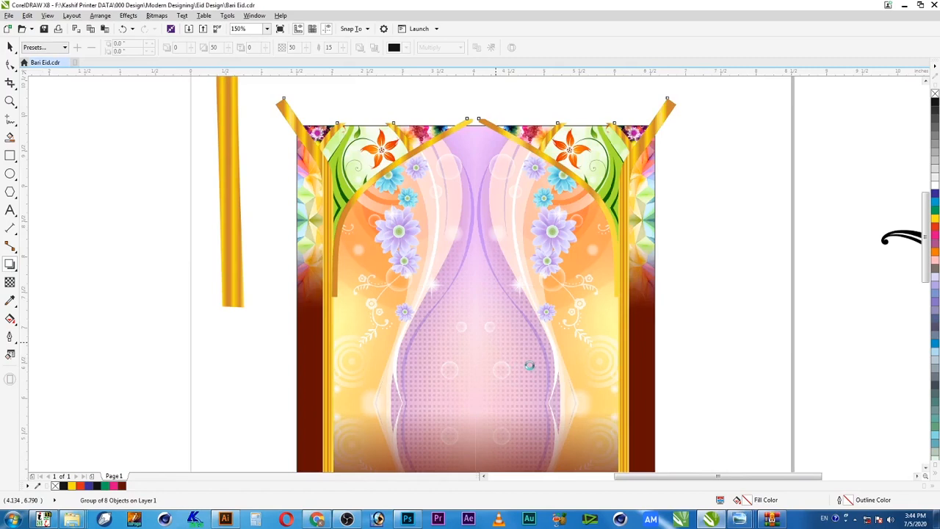
{"action": "left_click", "coordinate": [539, 365]}
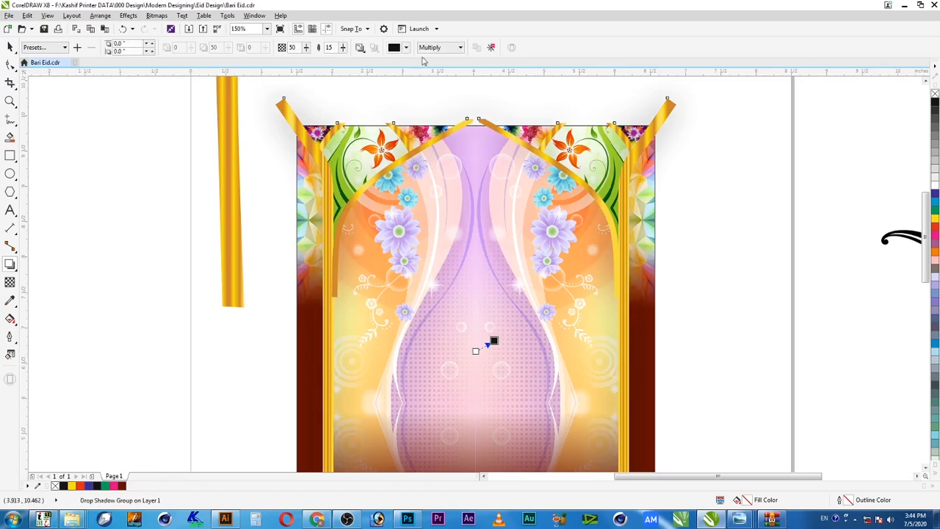
{"action": "left_click", "coordinate": [440, 47]}
{"action": "left_click", "coordinate": [430, 58]}
Pick a golden brown as the drop shadow's color.
{"action": "left_click", "coordinate": [406, 48]}
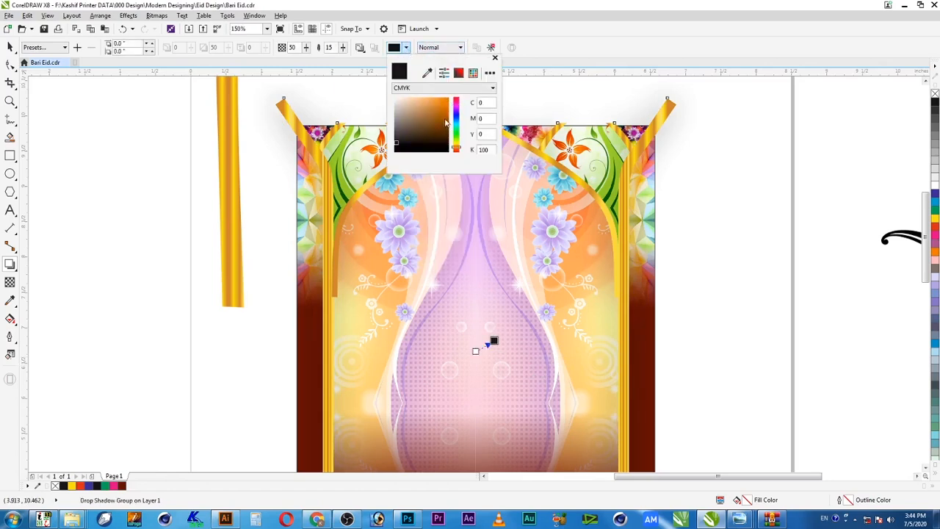
{"action": "left_click", "coordinate": [449, 121]}
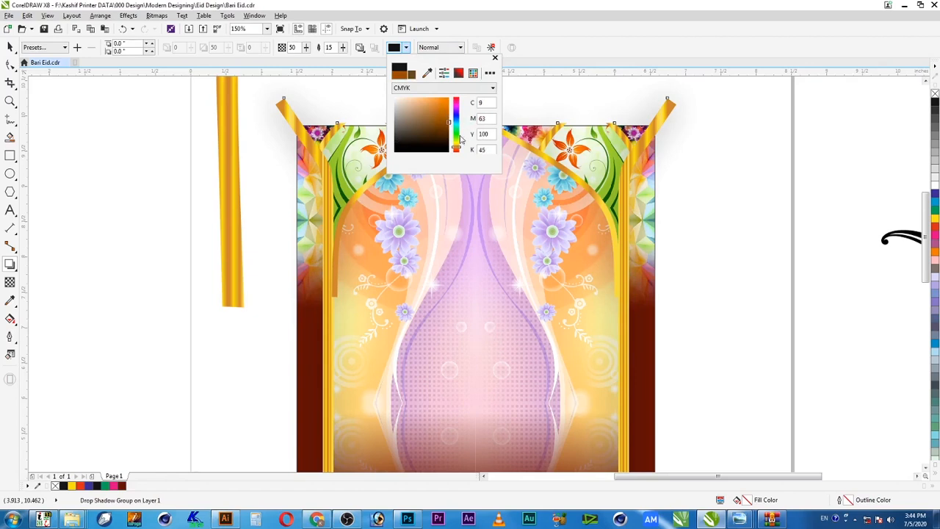
{"action": "left_click", "coordinate": [456, 147]}
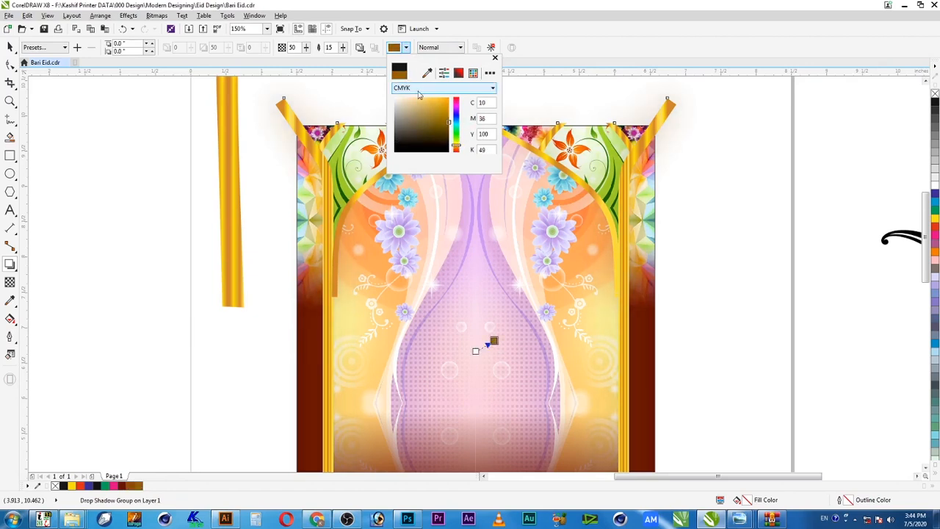
{"action": "left_click", "coordinate": [457, 147]}
Set the drop shadow's color to the brown C 30, M 60, Y 100, K 50.
{"action": "left_click", "coordinate": [488, 118]}
{"action": "left_click_drag", "start_coordinate": [487, 118], "coordinate": [441, 123]}
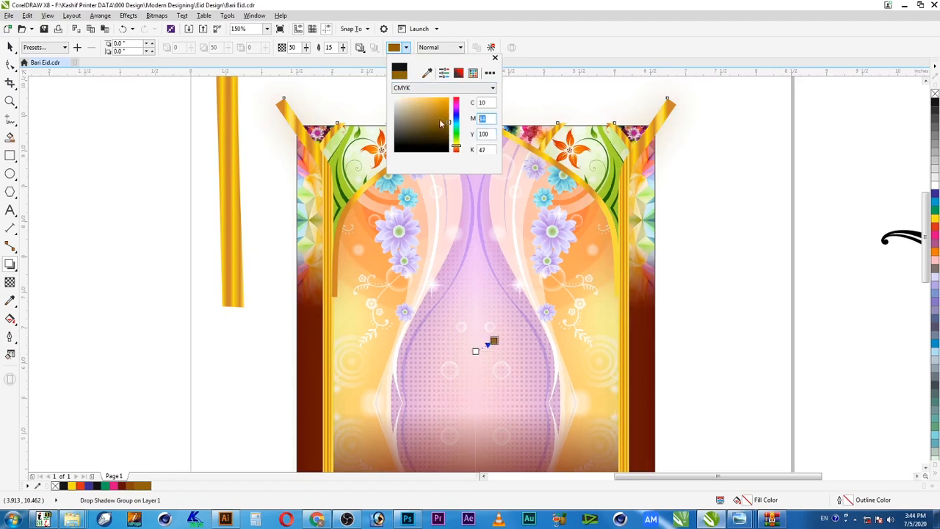
{"action": "type", "text": "60"}
{"action": "key", "text": "Tab"}
{"action": "key", "text": "Tab"}
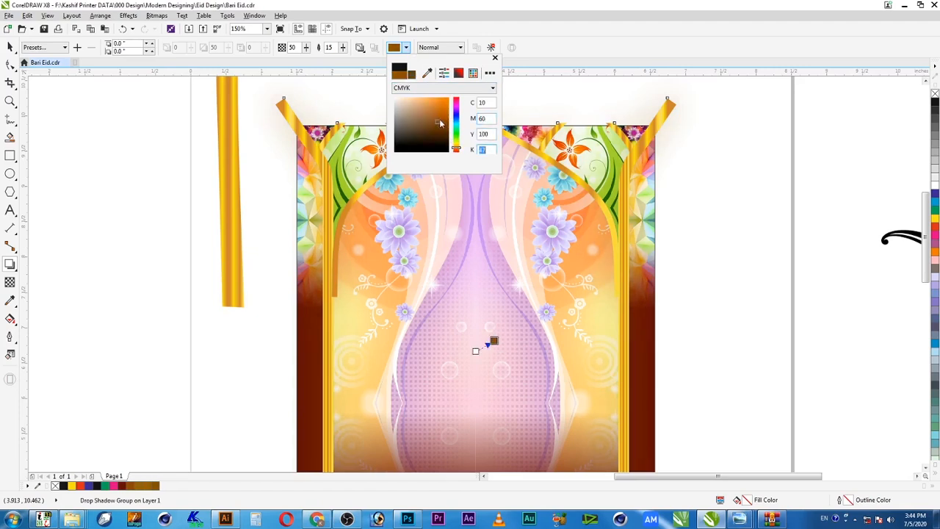
{"action": "type", "text": "50"}
{"action": "key", "text": "shift+Tab"}
{"action": "key", "text": "shift+Tab"}
{"action": "key", "text": "shift+Tab"}
{"action": "type", "text": "0"}
{"action": "key", "text": "Tab"}
{"action": "key", "text": "Tab"}
{"action": "key", "text": "Tab"}
{"action": "key", "text": "shift+Tab"}
{"action": "key", "text": "shift+Tab"}
{"action": "key", "text": "shift+Tab"}
{"action": "type", "text": "30"}
{"action": "key", "text": "Tab"}
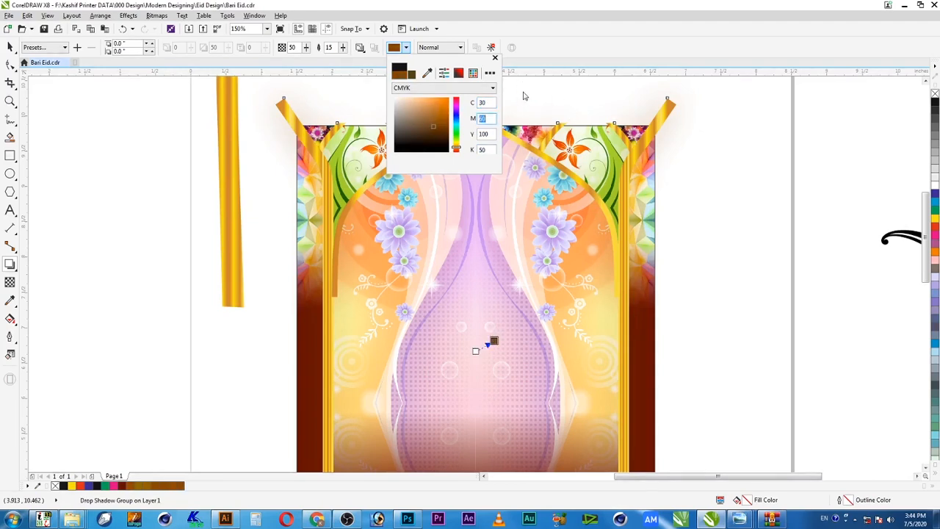
{"action": "left_click", "coordinate": [547, 51]}
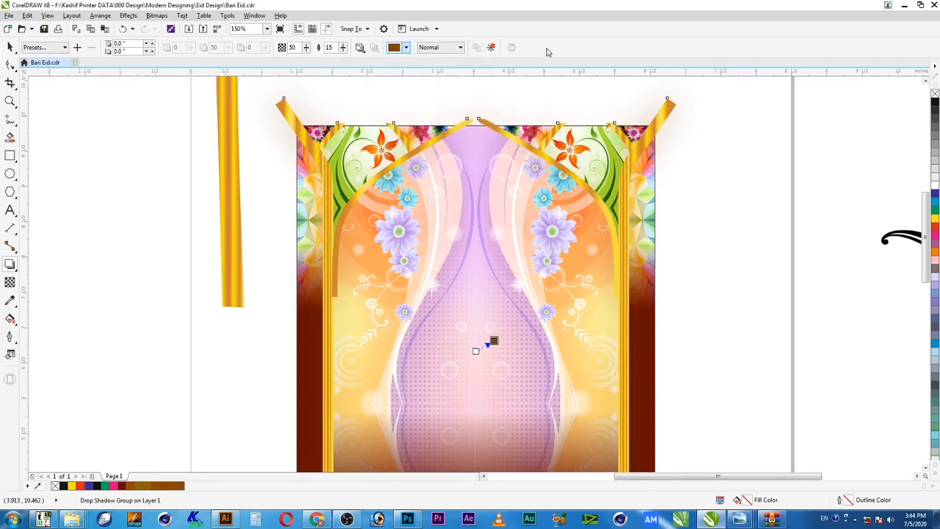
Set the drop shadow's feathering to 4 and its opacity to 100.
{"action": "double_click", "coordinate": [330, 47]}
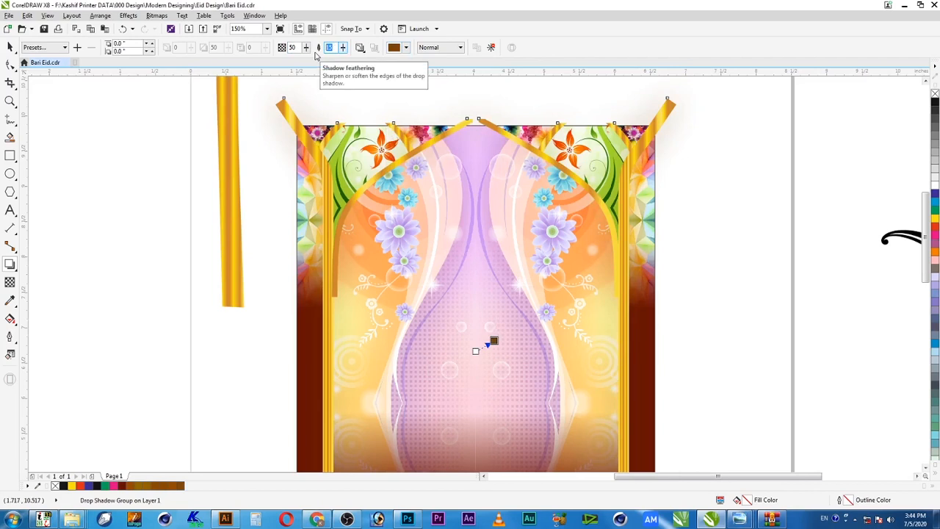
{"action": "type", "text": "4"}
{"action": "key", "text": "Return"}
{"action": "type", "text": "100"}
{"action": "key", "text": "Return"}
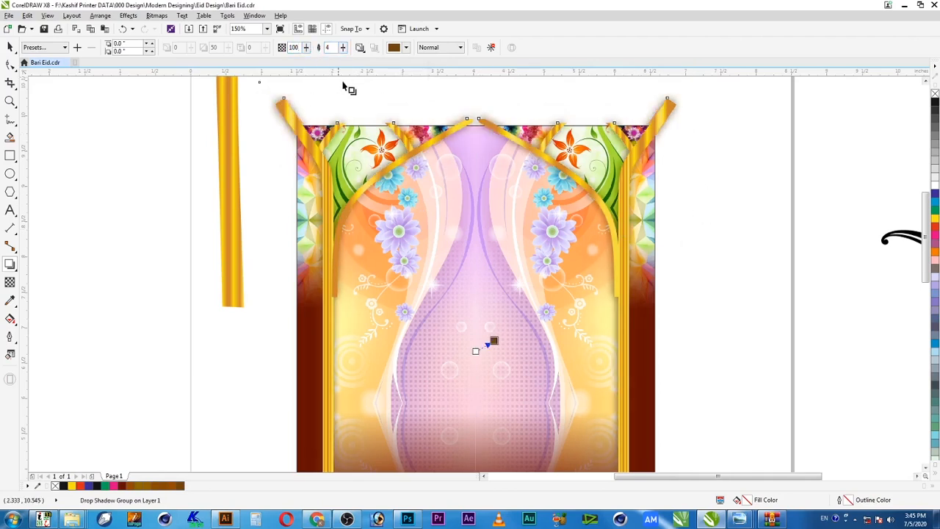
Set the drop shadow's feathering to 2 and its feathering direction to Outside.
{"action": "left_click_drag", "start_coordinate": [330, 48], "coordinate": [297, 55]}
{"action": "left_click", "coordinate": [360, 47]}
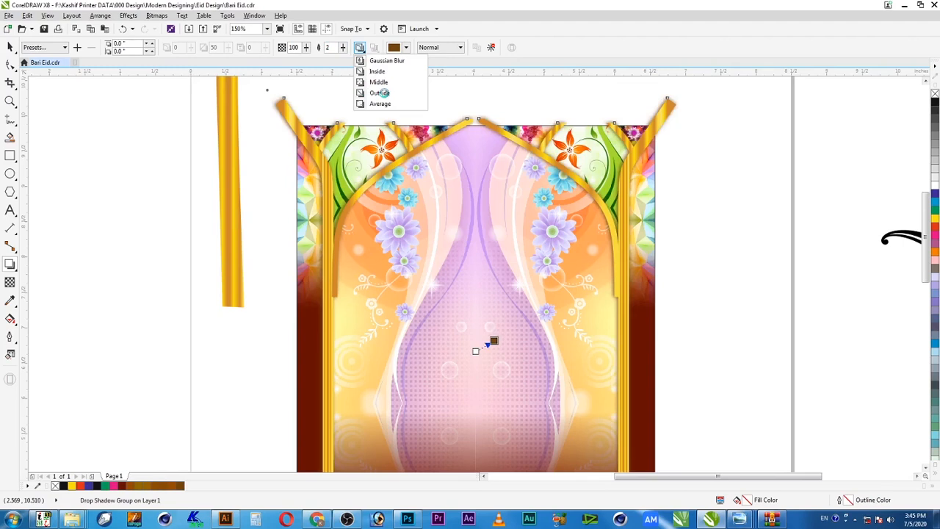
{"action": "left_click", "coordinate": [379, 93]}
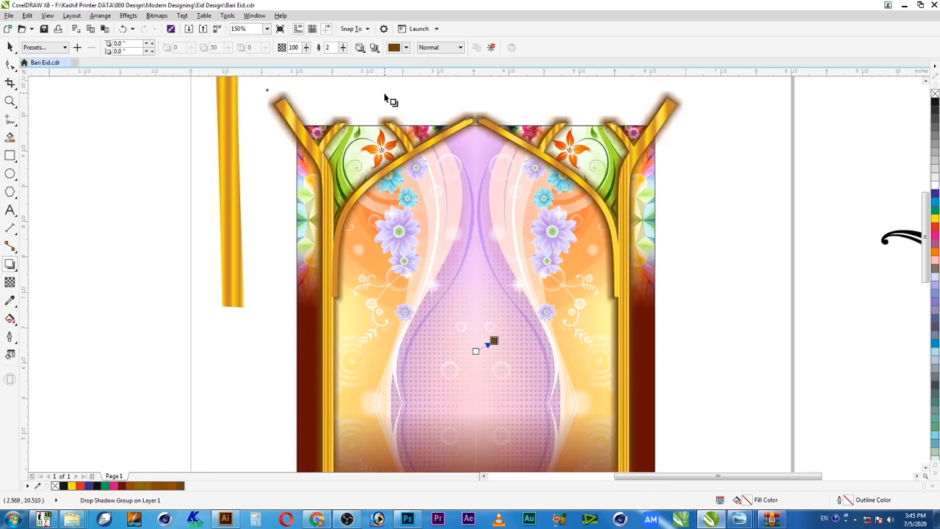
Set the drop shadow's color to rich black with C, M, Y and K all at 100.
{"action": "left_click", "coordinate": [406, 48]}
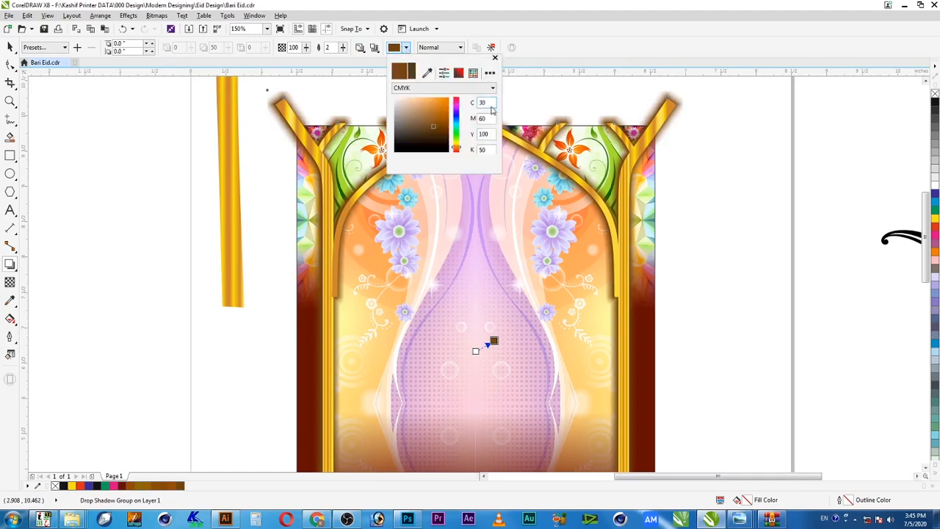
{"action": "type", "text": "100"}
{"action": "key", "text": "Tab"}
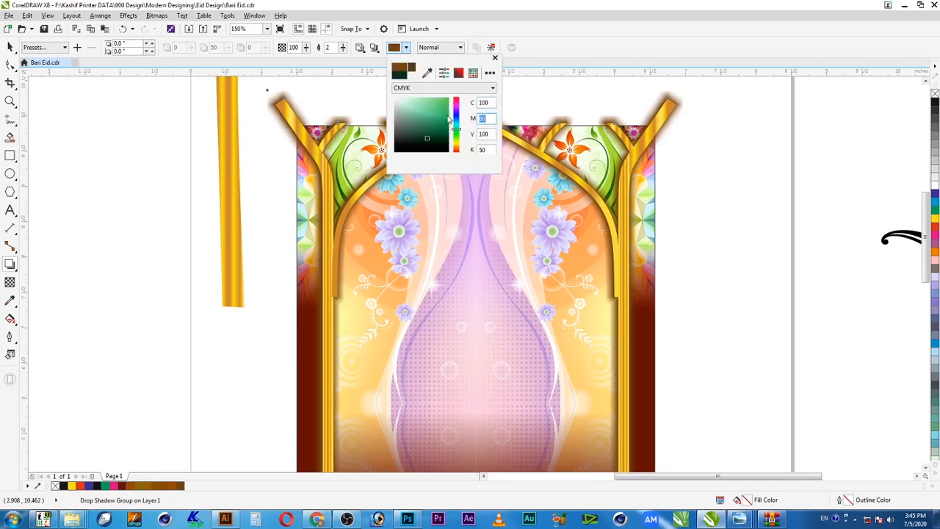
{"action": "type", "text": "00"}
{"action": "key", "text": "Tab"}
{"action": "type", "text": "1"}
{"action": "key", "text": "shift+Tab"}
{"action": "type", "text": "1"}
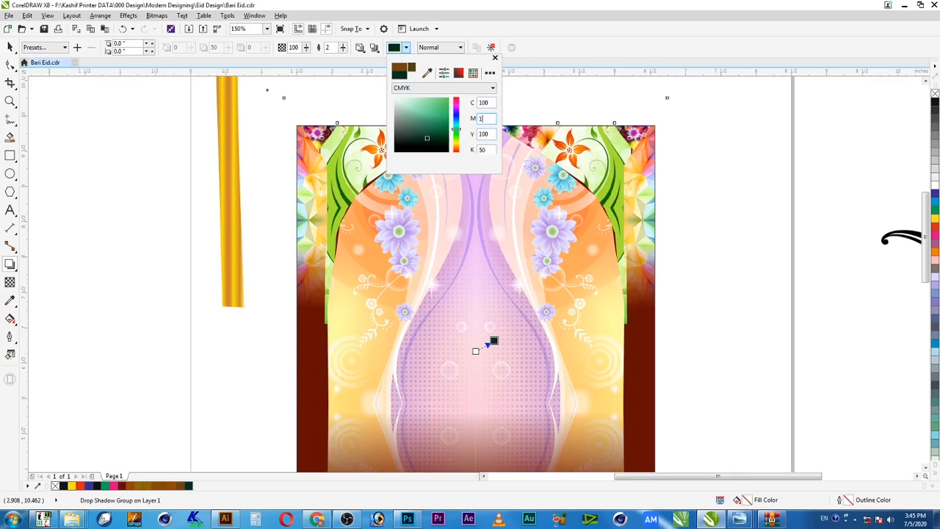
{"action": "key", "text": "Tab"}
{"action": "key", "text": "Tab"}
{"action": "type", "text": "100"}
{"action": "key", "text": "shift+Tab"}
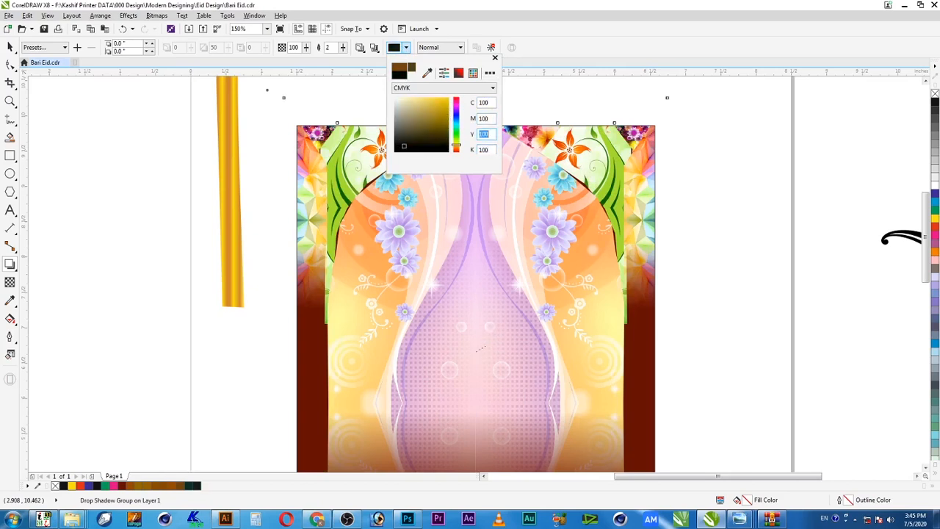
{"action": "left_click", "coordinate": [539, 72]}
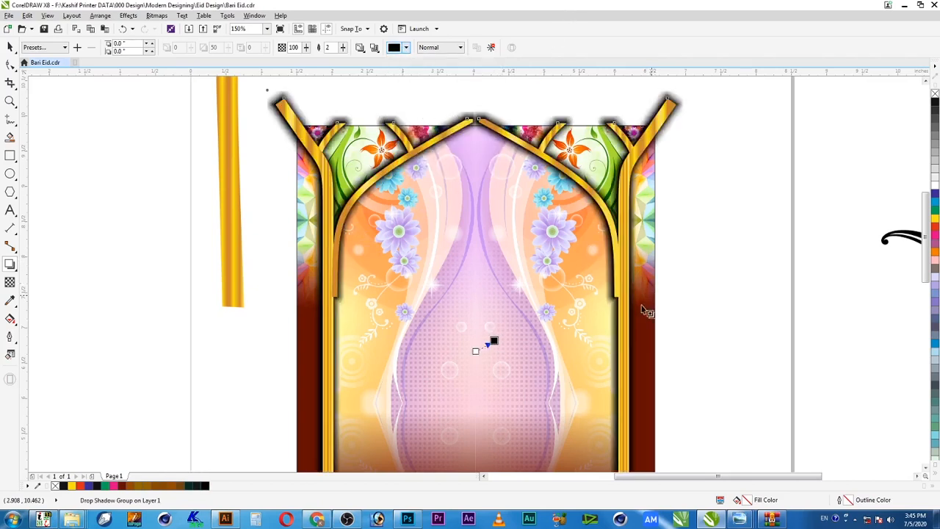
Try the Multiply merge mode on the drop shadow and return it to Normal.
{"action": "left_click", "coordinate": [444, 48]}
{"action": "left_click", "coordinate": [435, 112]}
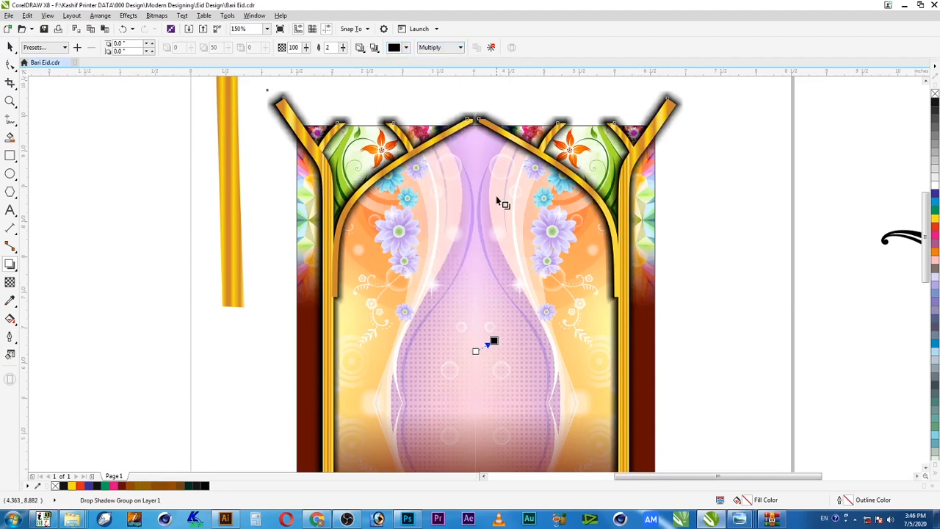
{"action": "left_click", "coordinate": [440, 47]}
{"action": "left_click", "coordinate": [438, 58]}
Set the drop shadow's color to the dark purple C 70, M 100, Y 0, K 70.
{"action": "left_click", "coordinate": [405, 49]}
{"action": "left_click", "coordinate": [492, 102]}
{"action": "type", "text": "70"}
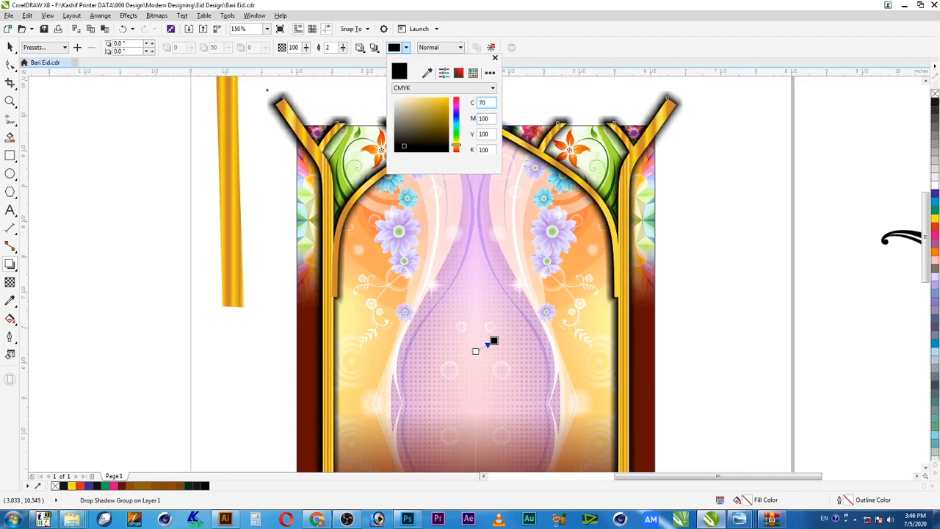
{"action": "key", "text": "Tab"}
{"action": "key", "text": "Tab"}
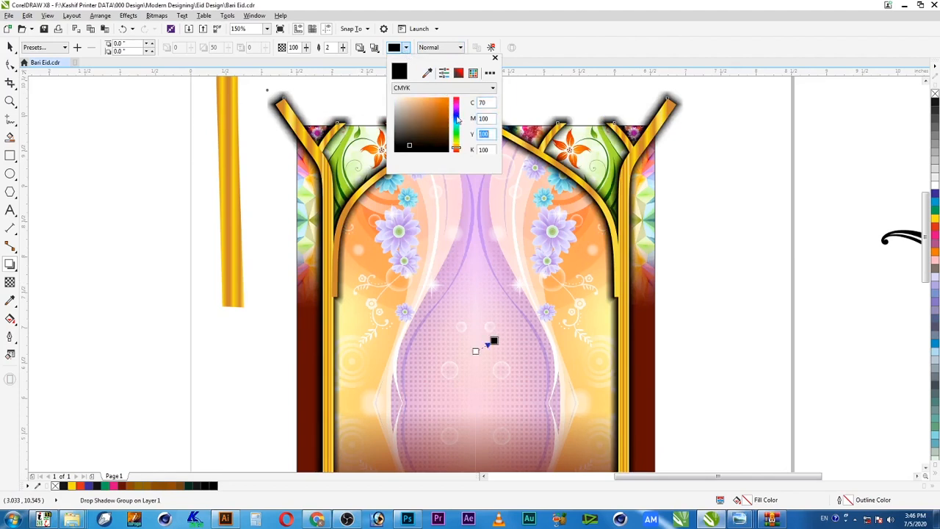
{"action": "type", "text": "0"}
{"action": "key", "text": "Tab"}
{"action": "type", "text": "70"}
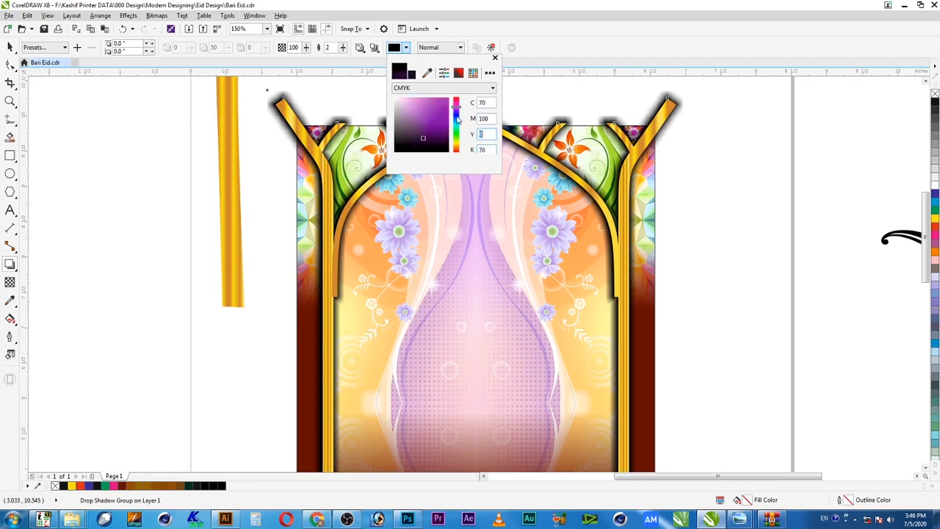
{"action": "key", "text": "shift+Tab"}
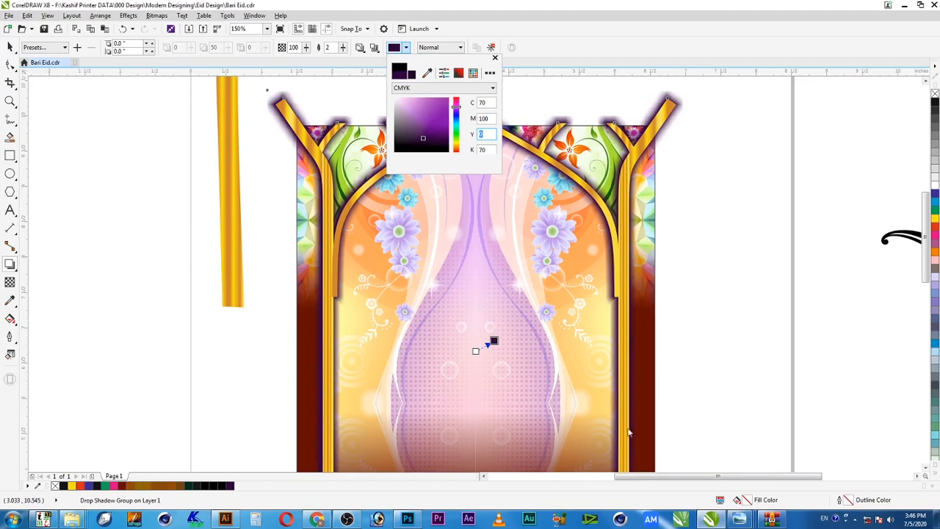
Break the drop shadow apart from the golden frame so both are separate objects.
{"action": "left_click", "coordinate": [10, 47]}
{"action": "left_click", "coordinate": [10, 47]}
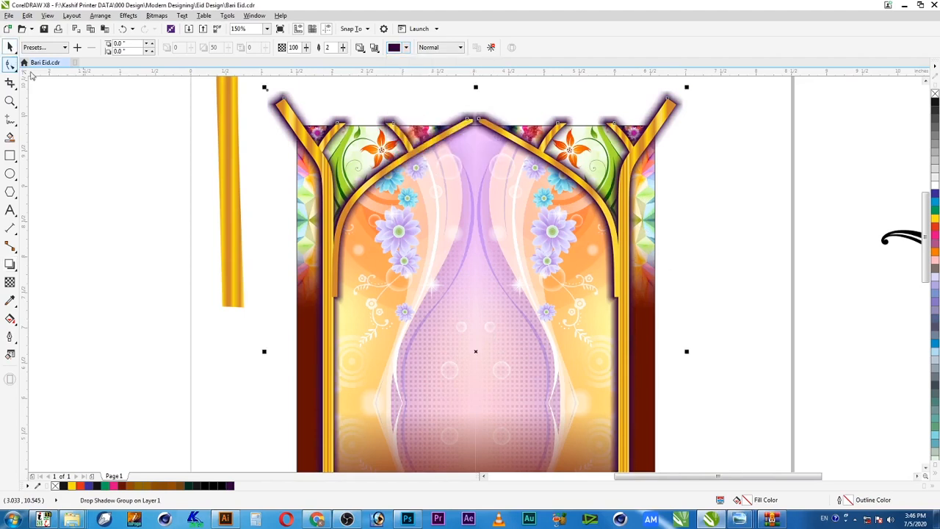
{"action": "right_click", "coordinate": [681, 114]}
{"action": "left_click", "coordinate": [714, 134]}
{"action": "left_click", "coordinate": [741, 126]}
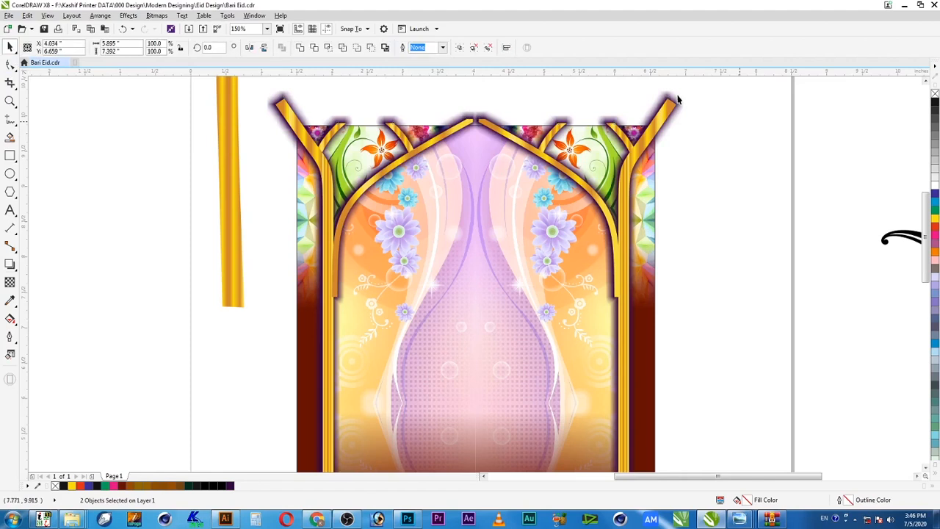
Send the golden frame and its separated shadow to the back of the layer and PowerClip both inside the design's background rectangle.
{"action": "left_click", "coordinate": [678, 99]}
{"action": "right_click", "coordinate": [679, 101]}
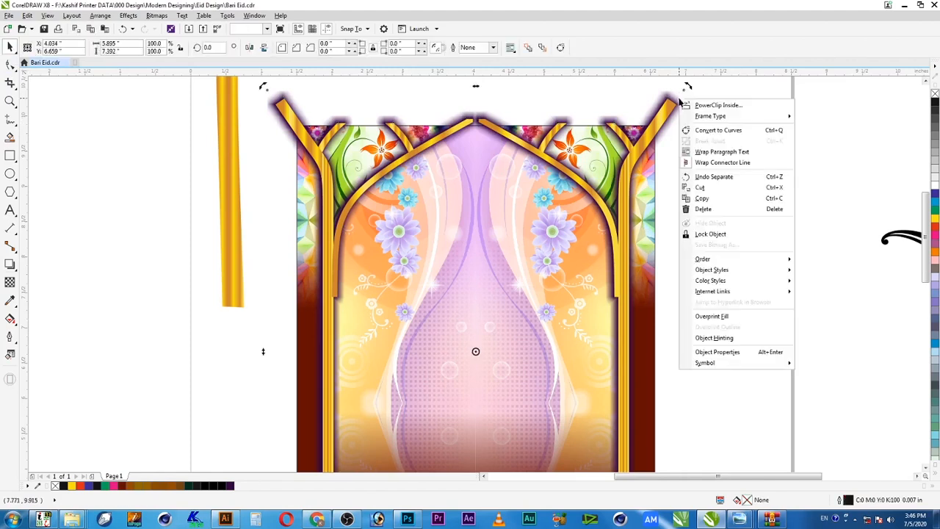
{"action": "left_click", "coordinate": [678, 100]}
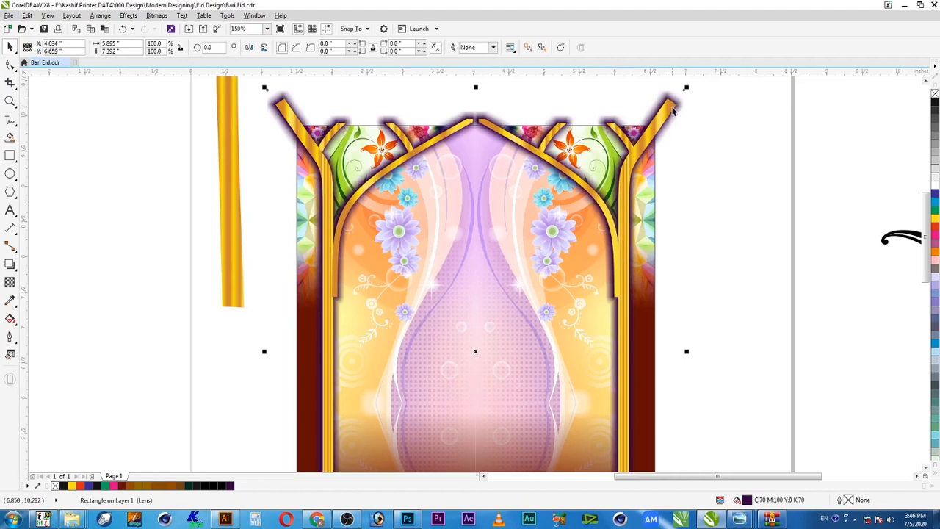
{"action": "left_click", "coordinate": [674, 110], "text": "shift"}
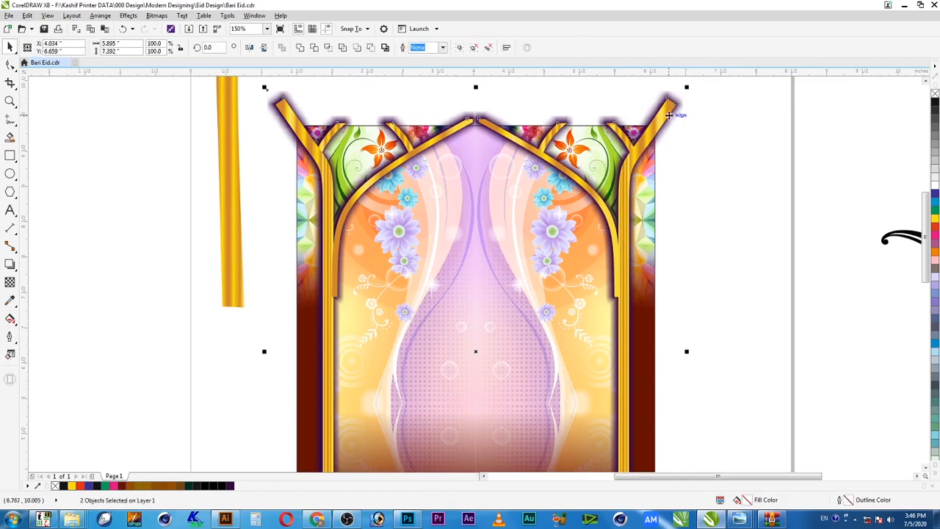
{"action": "key", "text": "shift+Page_Down"}
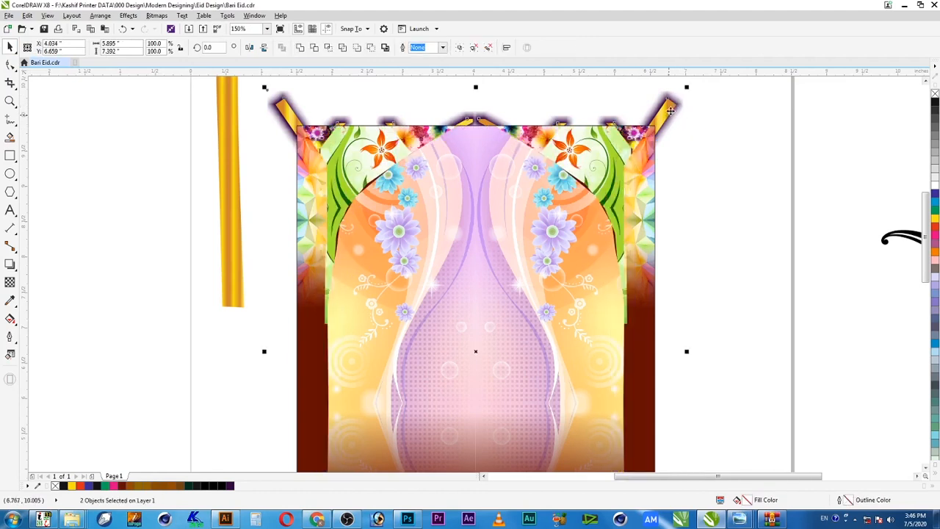
{"action": "right_click", "coordinate": [670, 110]}
{"action": "left_click", "coordinate": [693, 121]}
{"action": "left_click", "coordinate": [532, 221]}
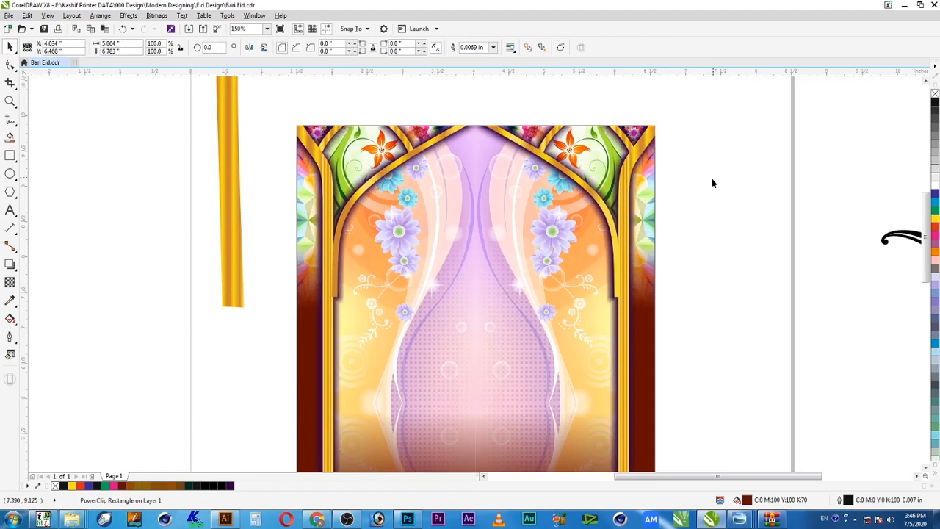
{"action": "left_click", "coordinate": [692, 193]}
{"action": "scroll", "coordinate": [691, 193], "scroll_direction": "down", "scroll_amount": 1}
{"action": "key", "text": "F2"}
{"action": "left_click_drag", "start_coordinate": [692, 148], "coordinate": [457, 321]}
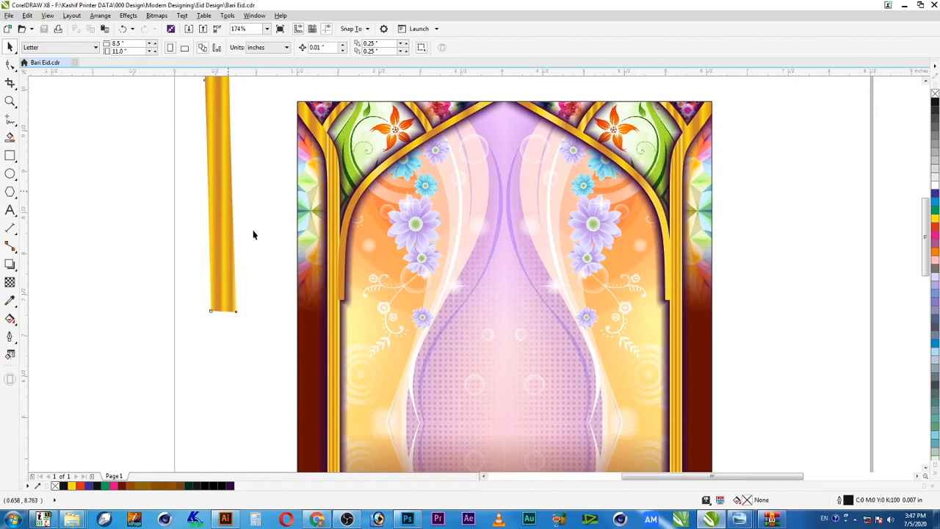
{"action": "key", "text": "Tab"}
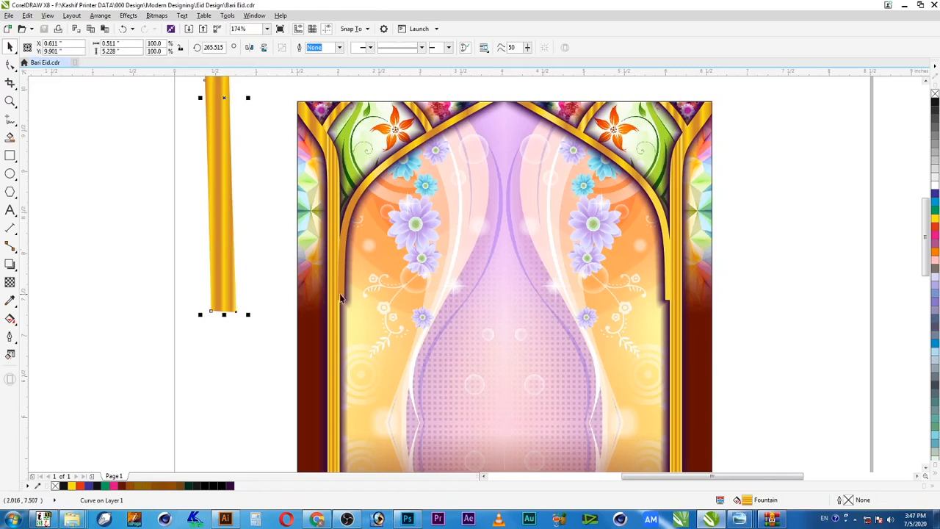
Group the pieces of the slim black scroll ornament and move the group beside the Eid design.
{"action": "key", "text": "F4"}
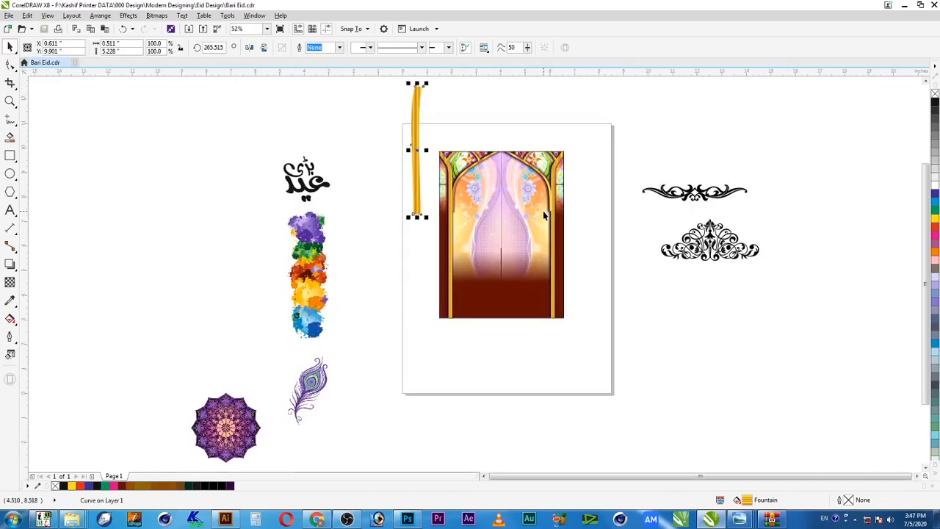
{"action": "left_click_drag", "start_coordinate": [761, 169], "coordinate": [625, 213]}
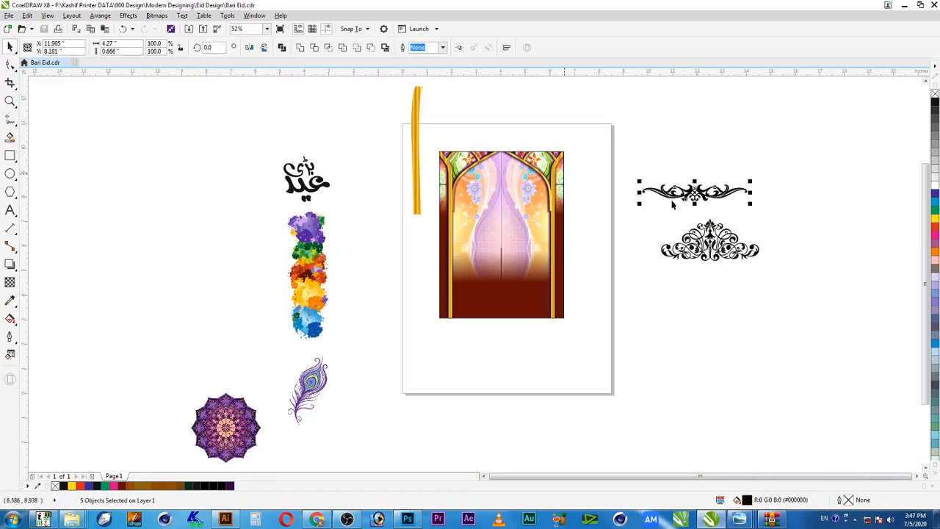
{"action": "key", "text": "ctrl+g"}
{"action": "left_click_drag", "start_coordinate": [653, 205], "coordinate": [585, 251]}
Rotate the slim scroll ornament 90 degrees so it stands vertically.
{"action": "left_click_drag", "start_coordinate": [406, 195], "coordinate": [710, 279]}
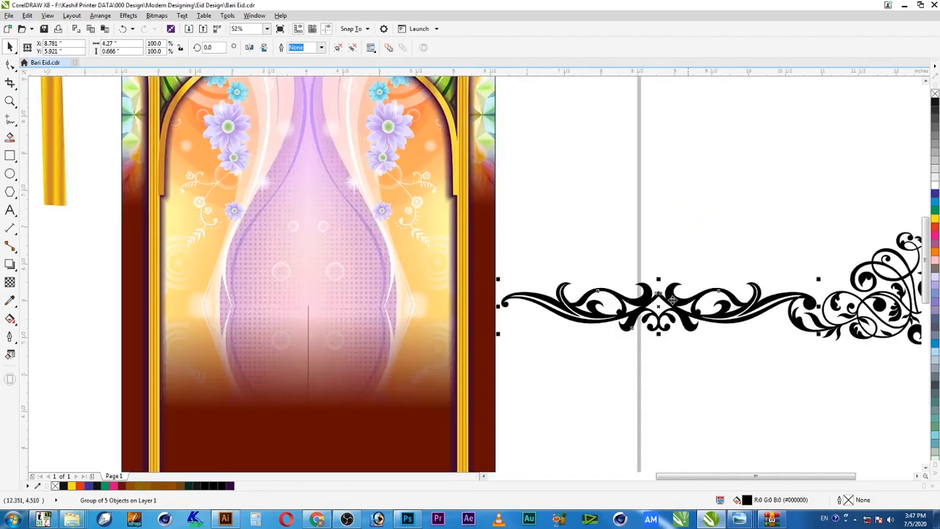
{"action": "left_click", "coordinate": [673, 300]}
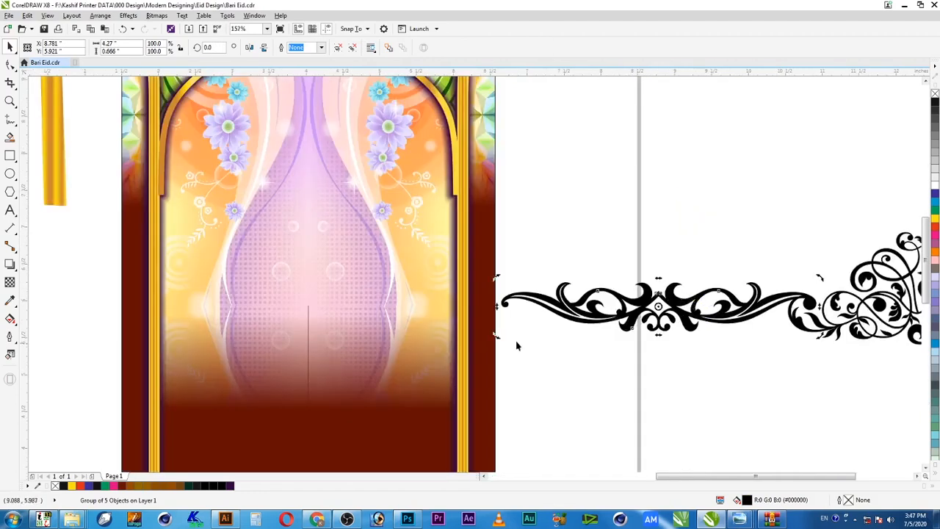
{"action": "left_click_drag", "start_coordinate": [498, 335], "coordinate": [682, 378]}
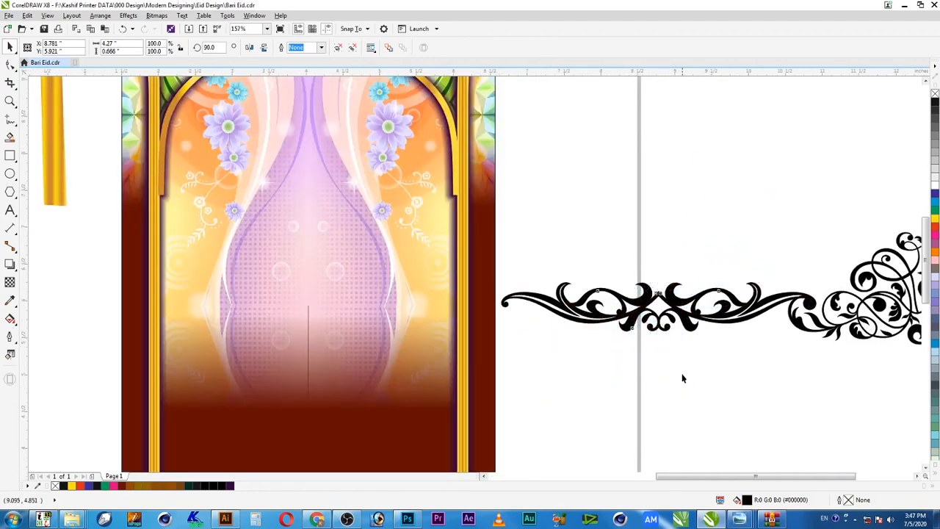
{"action": "left_click_drag", "start_coordinate": [671, 232], "coordinate": [584, 219]}
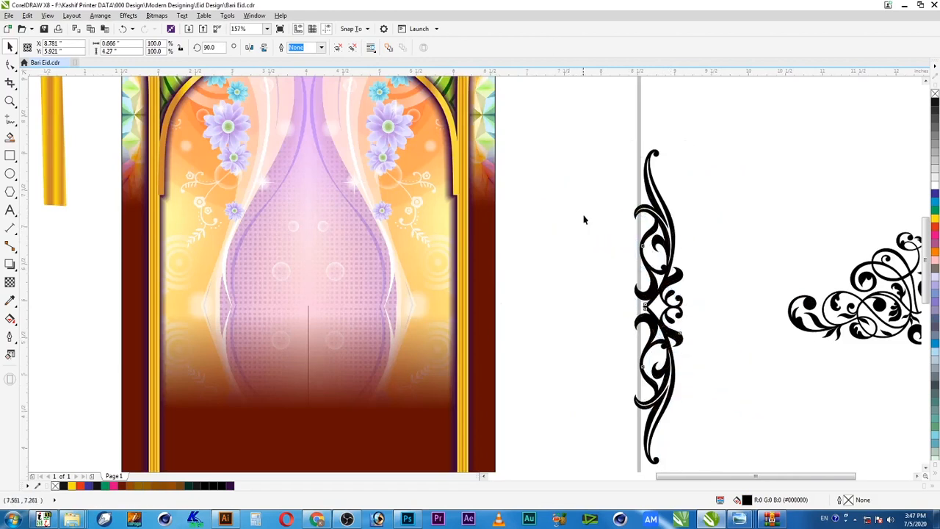
{"action": "left_click", "coordinate": [667, 154]}
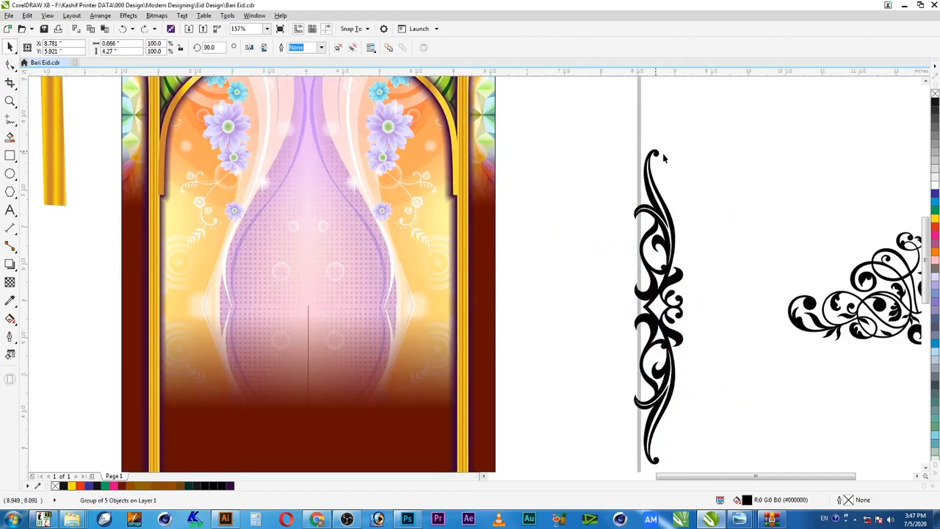
{"action": "key", "text": "ctrl+u"}
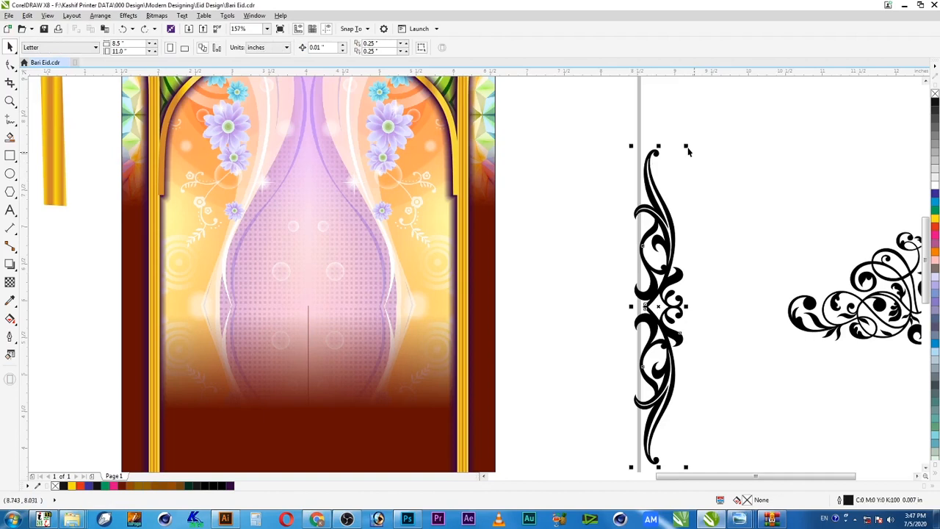
Place the vertical ornament on the design's right maroon border and scale it proportionally to about 0.26 by 1.66 inches.
{"action": "left_click_drag", "start_coordinate": [686, 148], "coordinate": [483, 270]}
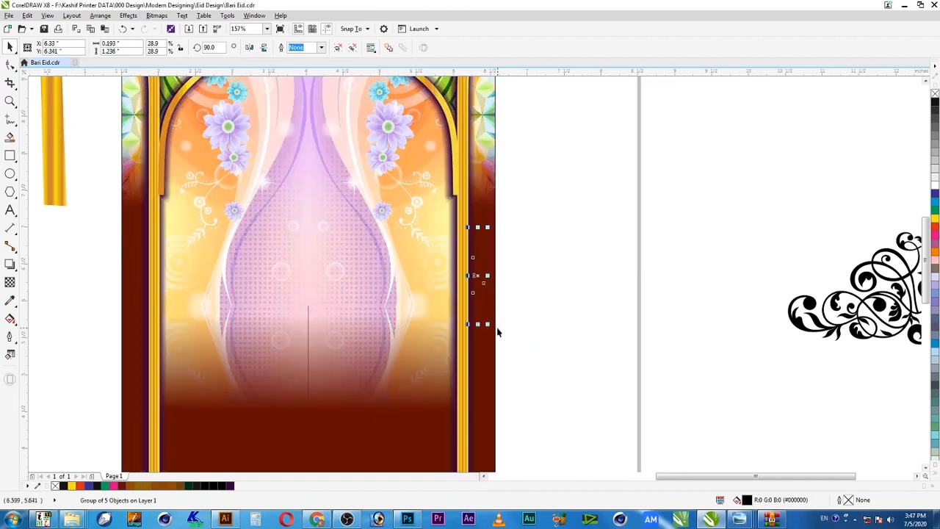
{"action": "key", "text": "F2"}
{"action": "left_click_drag", "start_coordinate": [552, 208], "coordinate": [373, 382]}
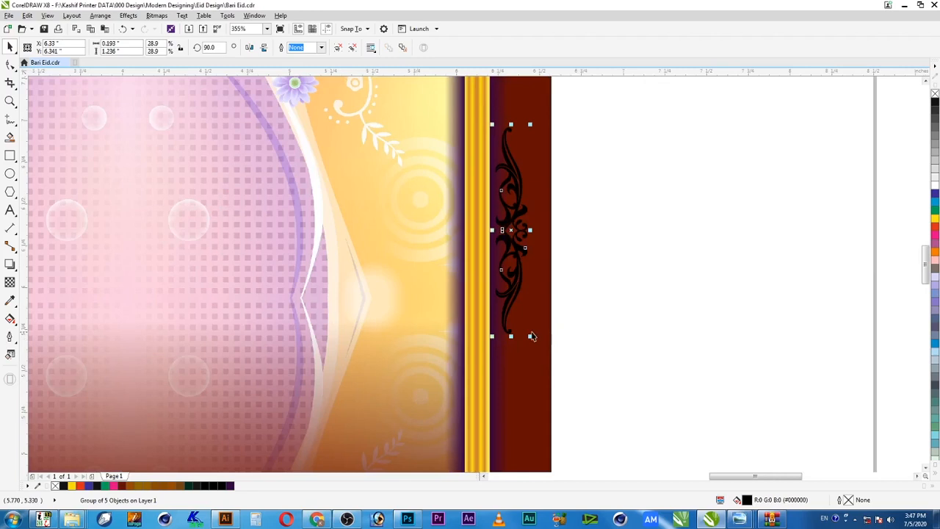
{"action": "left_click_drag", "start_coordinate": [528, 334], "coordinate": [556, 409]}
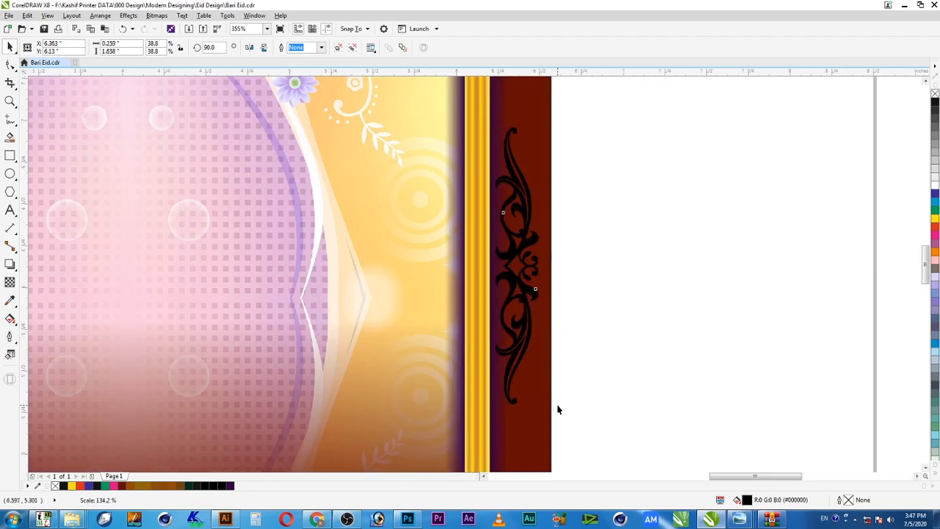
Align the ornament's inner edge with the right golden pillar and shift it slightly up along the maroon border.
{"action": "left_click_drag", "start_coordinate": [614, 135], "coordinate": [422, 348]}
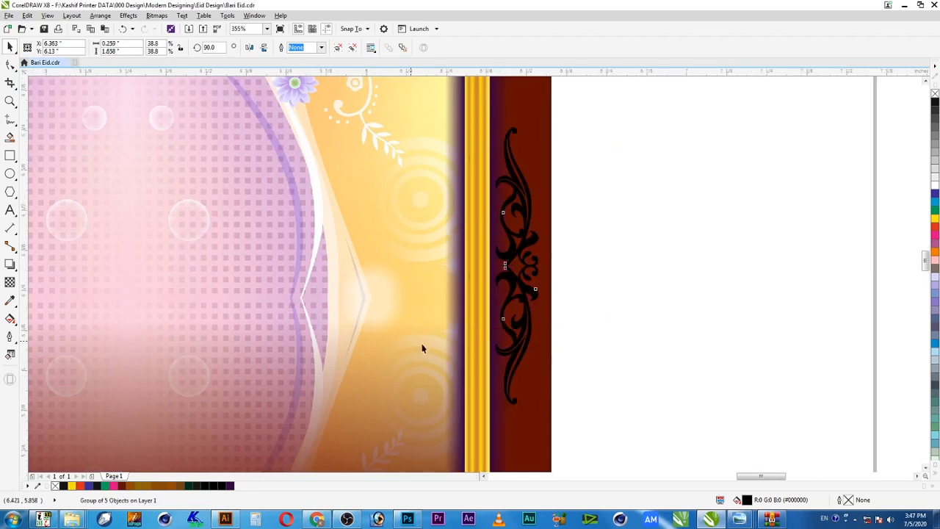
{"action": "left_click_drag", "start_coordinate": [472, 314], "coordinate": [464, 306]}
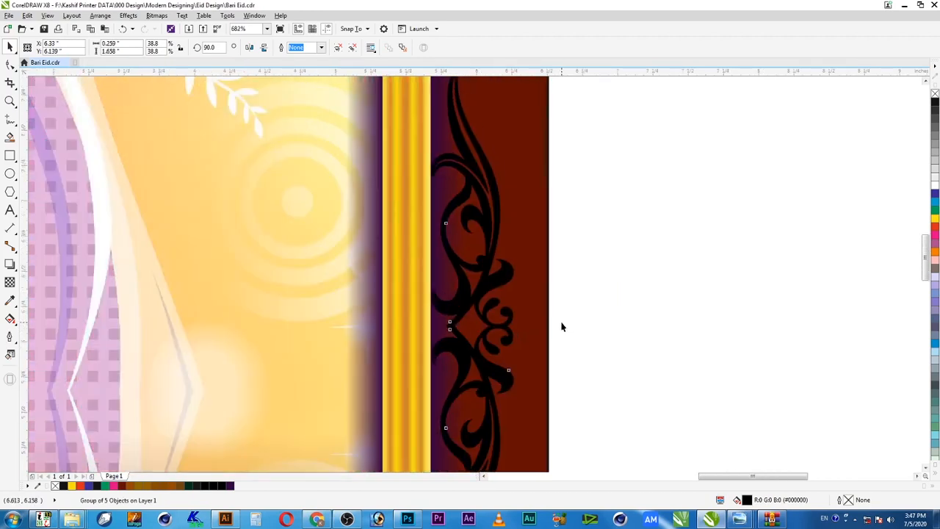
{"action": "scroll", "coordinate": [562, 327], "scroll_direction": "down", "scroll_amount": 2}
{"action": "scroll", "coordinate": [591, 351], "scroll_direction": "down", "scroll_amount": 2}
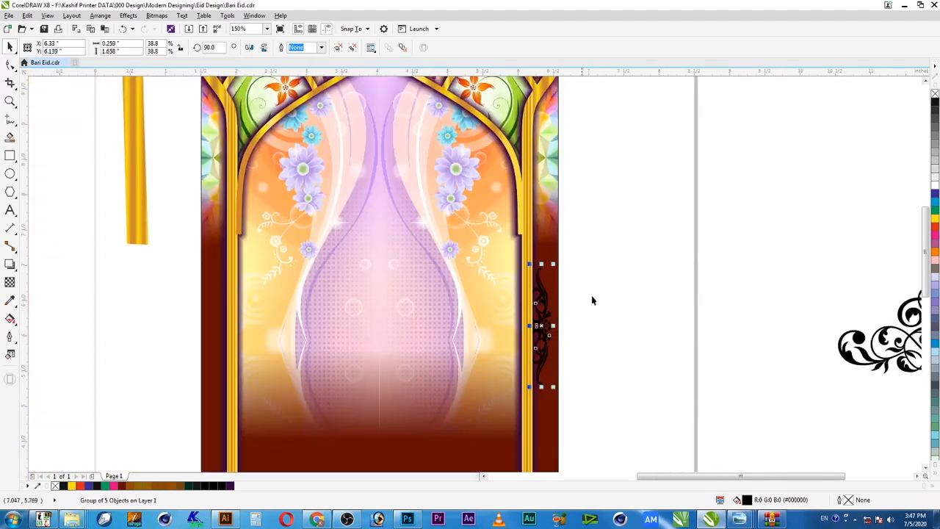
{"action": "mouse_move", "coordinate": [541, 300]}
{"action": "left_mouse_down"}
{"action": "mouse_move", "coordinate": [541, 274]}
{"action": "mouse_move", "coordinate": [549, 331]}
{"action": "mouse_move", "coordinate": [549, 313]}
{"action": "left_mouse_up"}
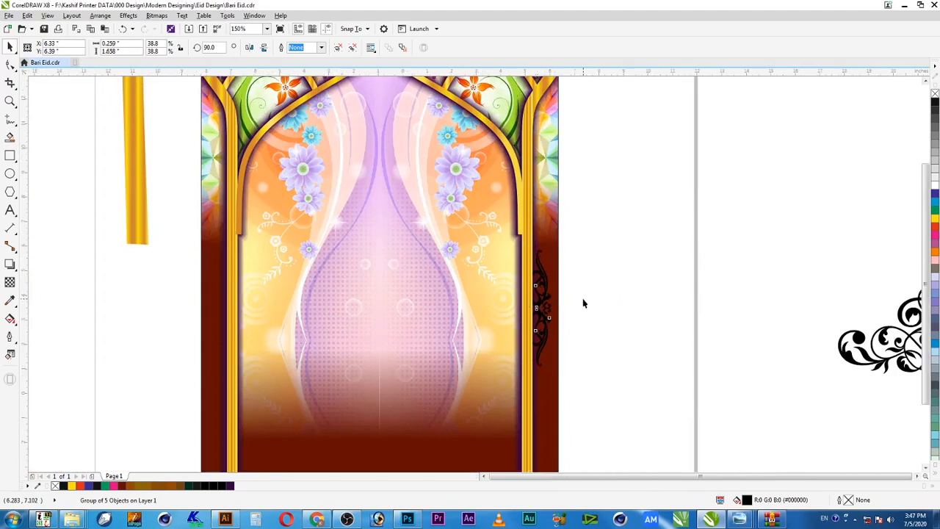
Duplicate the ornament about 2 inches straight down along the same maroon border.
{"action": "scroll", "coordinate": [585, 315], "scroll_direction": "down", "scroll_amount": 3}
{"action": "scroll", "coordinate": [630, 296], "scroll_direction": "up", "scroll_amount": 3}
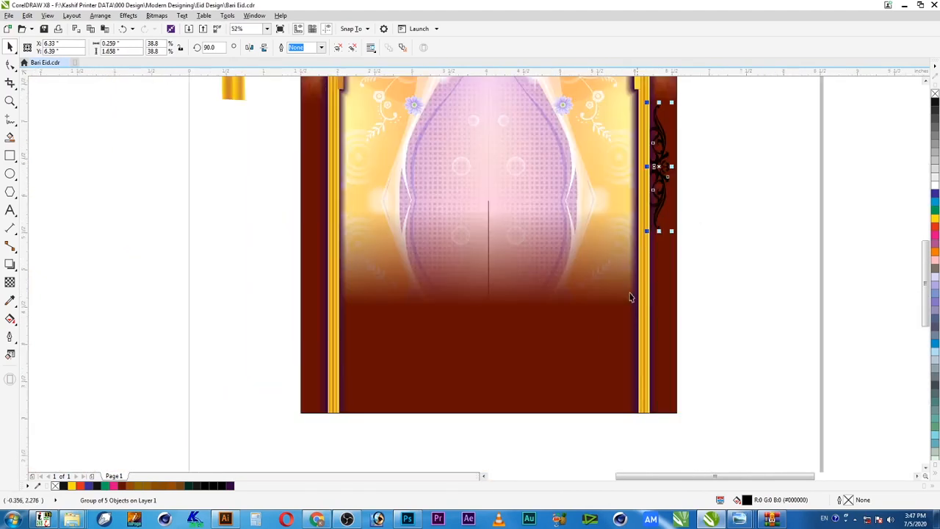
{"action": "left_click_drag", "start_coordinate": [664, 135], "coordinate": [660, 279]}
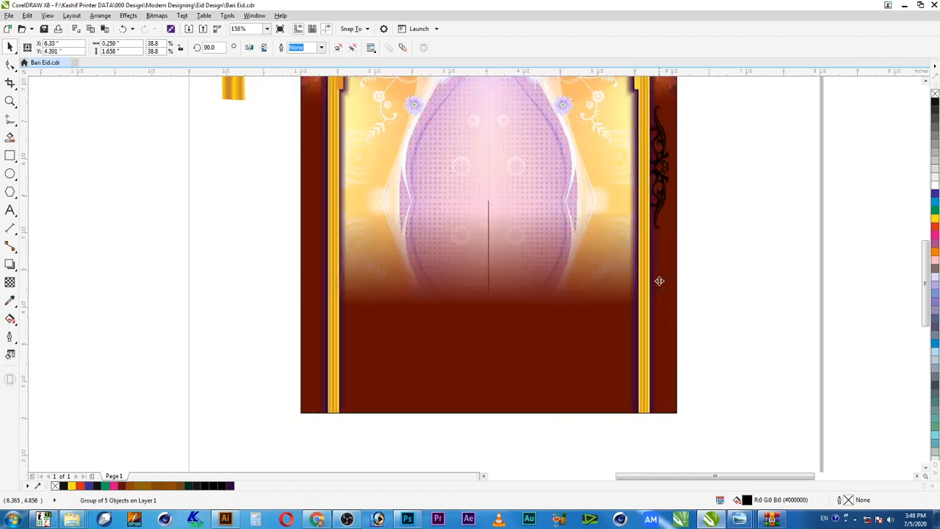
Select both border ornaments and copy the fill of the loose golden strip onto them.
{"action": "left_click", "coordinate": [667, 190]}
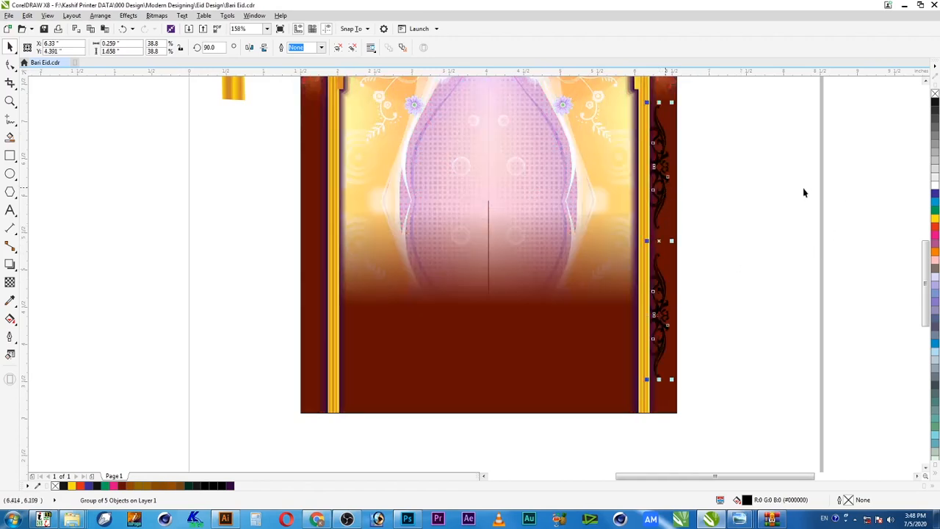
{"action": "key", "text": "alt+e"}
{"action": "key", "text": "Return"}
{"action": "left_click", "coordinate": [482, 281]}
{"action": "left_click", "coordinate": [233, 91]}
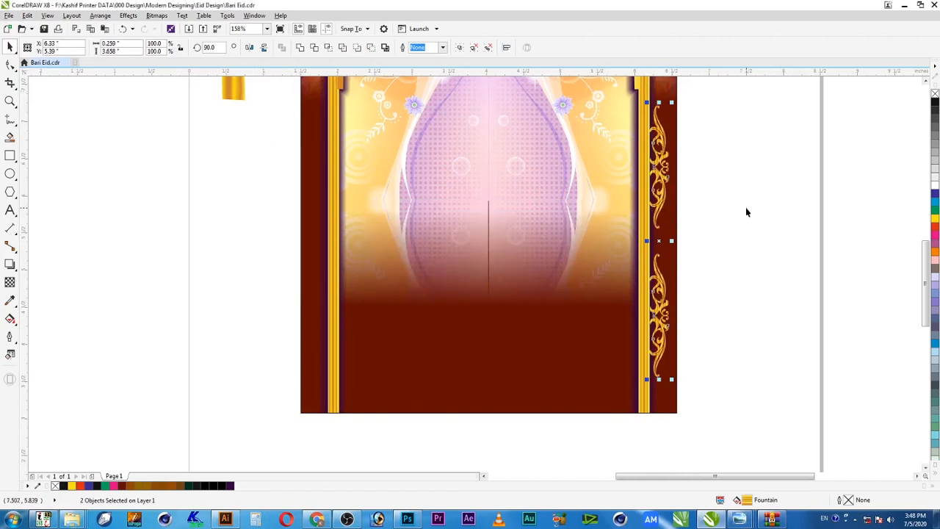
Edit the golden fountain fill of both ornaments, setting its angle to 0.
{"action": "double_click", "coordinate": [746, 500]}
{"action": "left_click_drag", "start_coordinate": [623, 242], "coordinate": [594, 246]}
{"action": "type", "text": "0"}
{"action": "key", "text": "Return"}
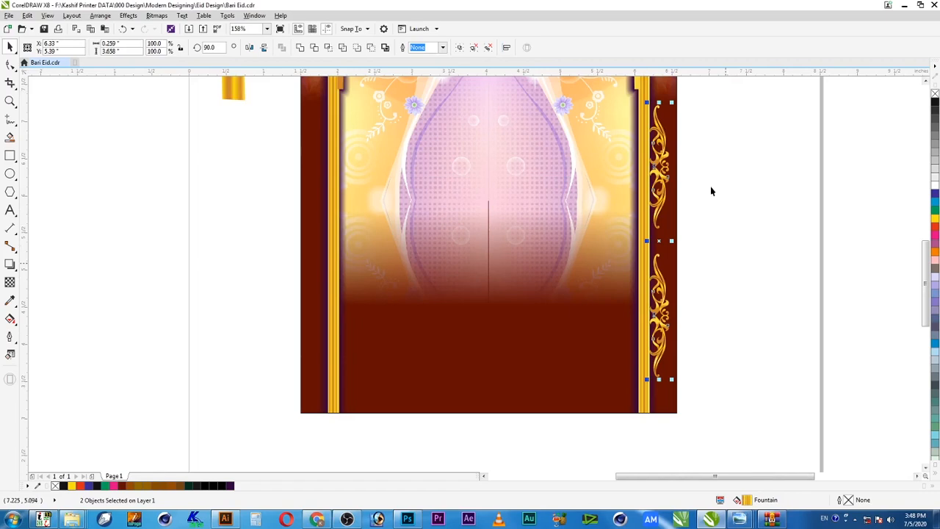
Group the two golden ornaments and make a horizontally mirrored copy of the group.
{"action": "key", "text": "ctrl+g"}
{"action": "left_click_drag", "start_coordinate": [671, 241], "coordinate": [636, 252]}
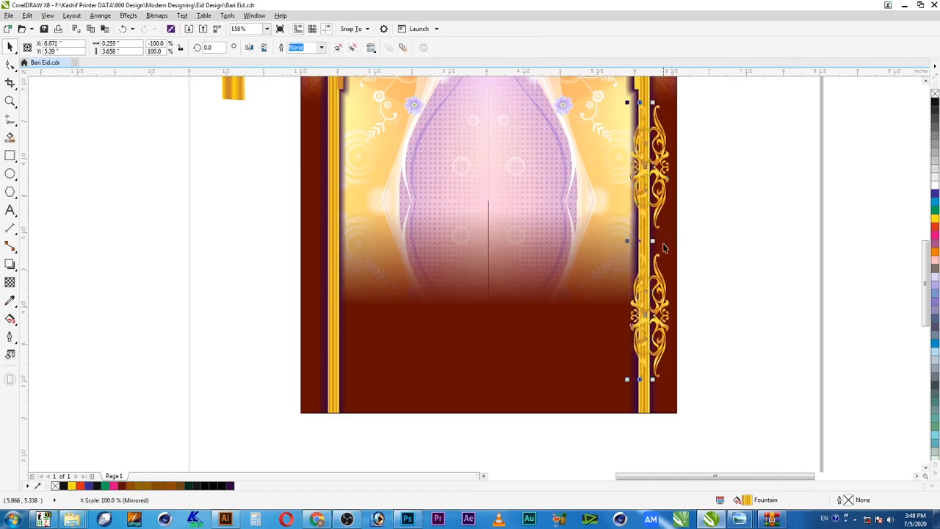
Place the mirrored ornament pair on the opposite maroon border and group it with the original pair.
{"action": "left_click_drag", "start_coordinate": [646, 215], "coordinate": [324, 210]}
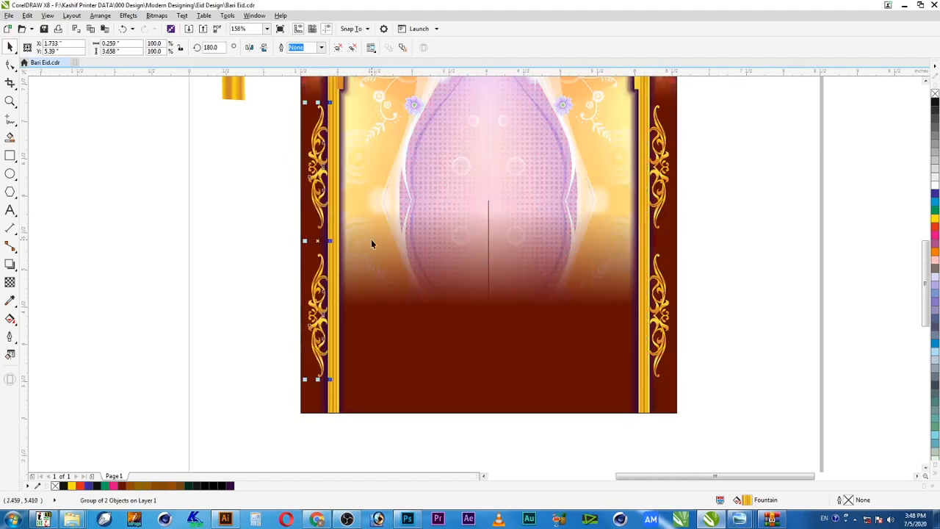
{"action": "left_click", "coordinate": [664, 180], "text": "shift"}
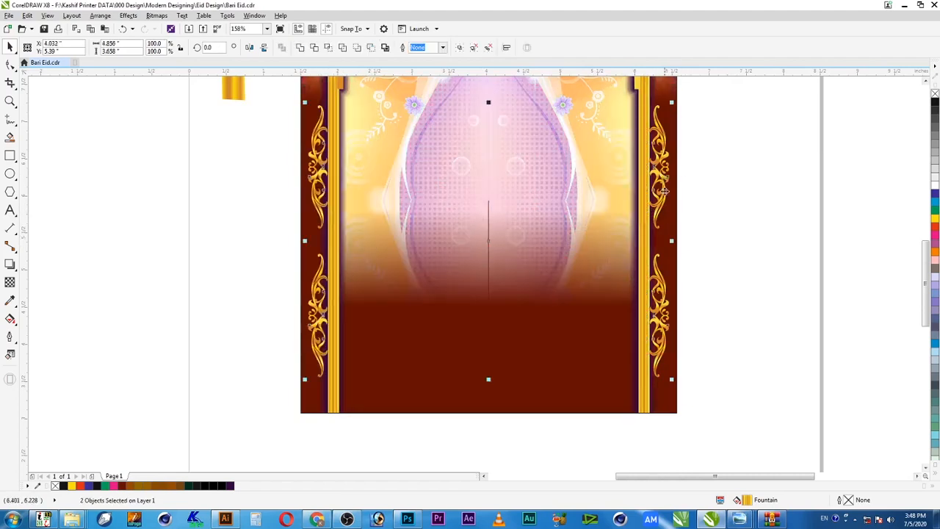
{"action": "key", "text": "ctrl+g"}
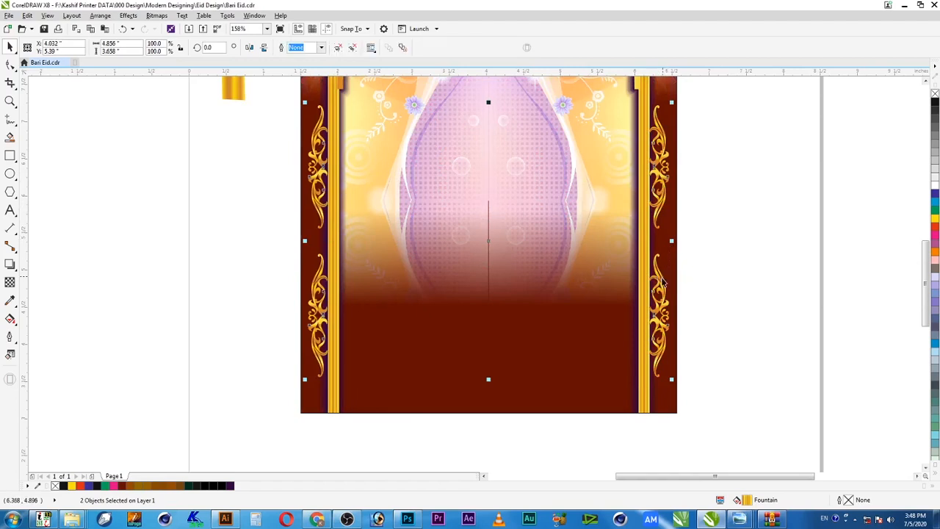
Center the grouped ornaments horizontally on the maroon background and save the file.
{"action": "left_click", "coordinate": [670, 415]}
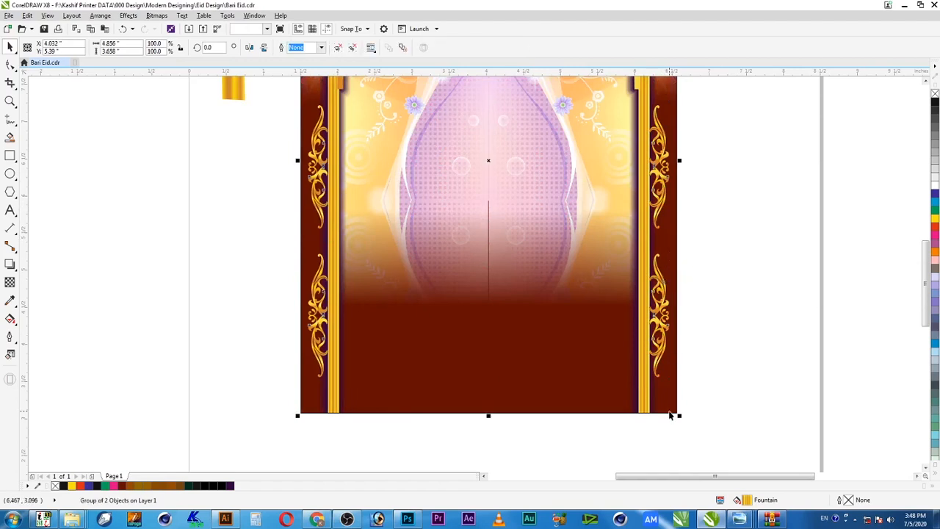
{"action": "key", "text": "ctrl+u"}
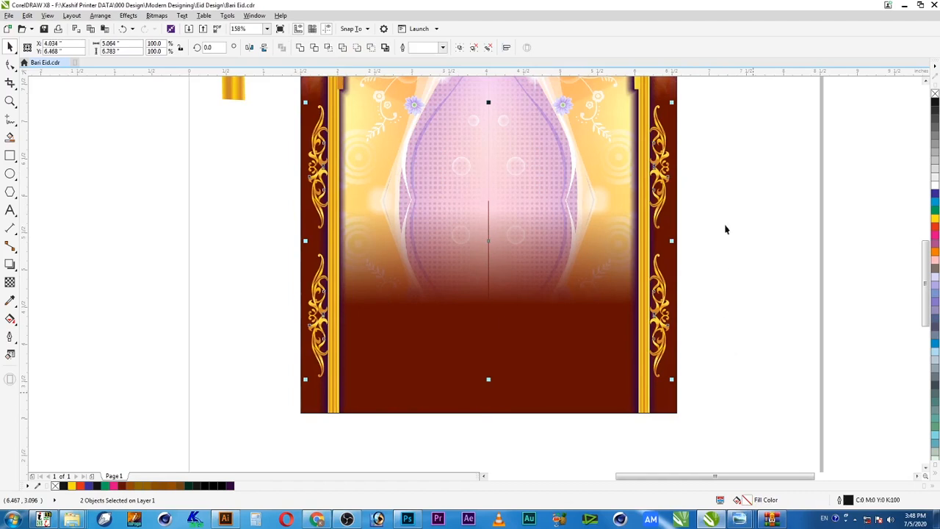
{"action": "scroll", "coordinate": [697, 211], "scroll_direction": "down", "scroll_amount": 2}
{"action": "key", "text": "F2"}
{"action": "left_click_drag", "start_coordinate": [716, 101], "coordinate": [437, 312]}
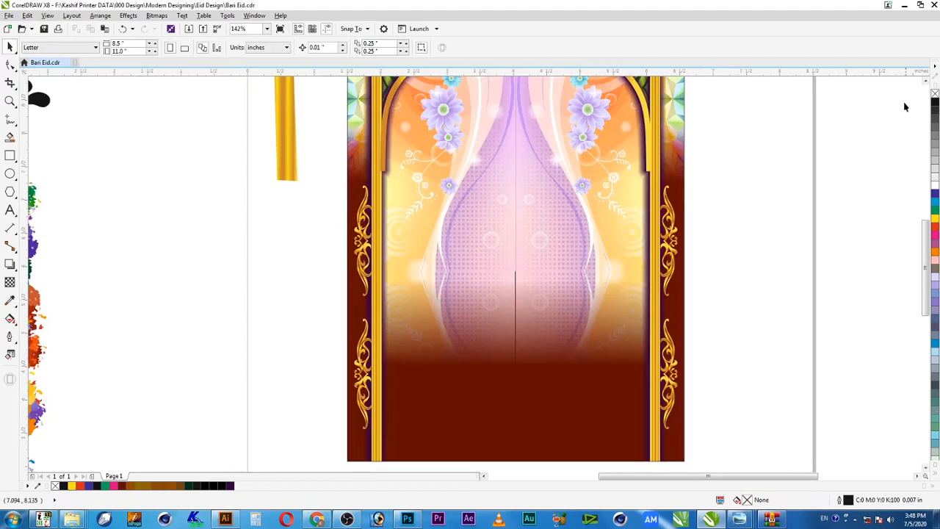
{"action": "scroll", "coordinate": [411, 245], "scroll_direction": "up", "scroll_amount": 1}
{"action": "left_click", "coordinate": [44, 29]}
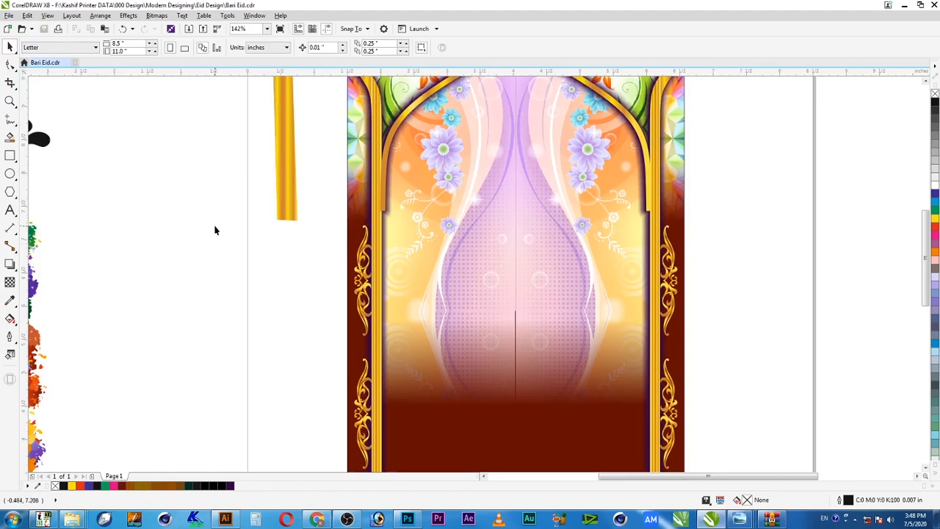
Move the loose golden strip off the page beside the colour splashes and bring the purple mandala next to the arch design.
{"action": "scroll", "coordinate": [214, 230], "scroll_direction": "down", "scroll_amount": 2}
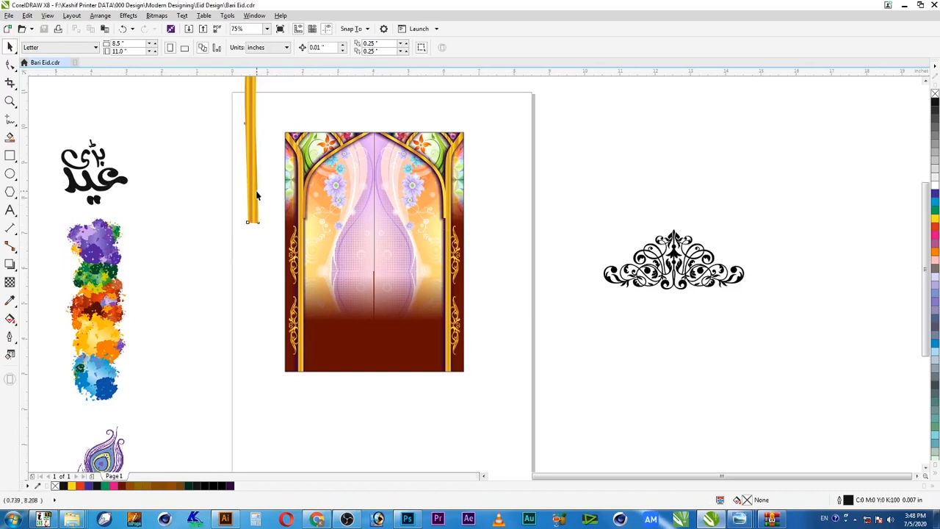
{"action": "left_click_drag", "start_coordinate": [254, 213], "coordinate": [144, 354]}
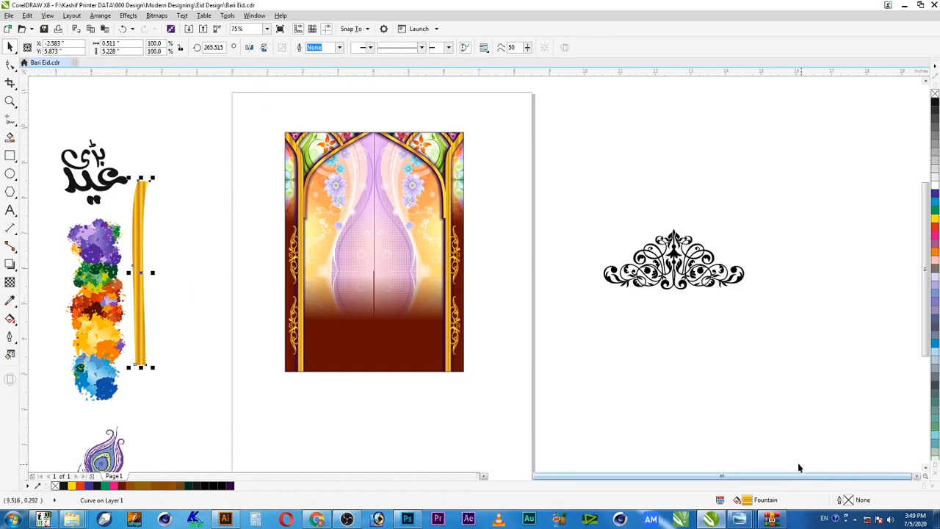
{"action": "left_click", "coordinate": [925, 469]}
{"action": "left_click", "coordinate": [925, 470]}
{"action": "left_click", "coordinate": [925, 470]}
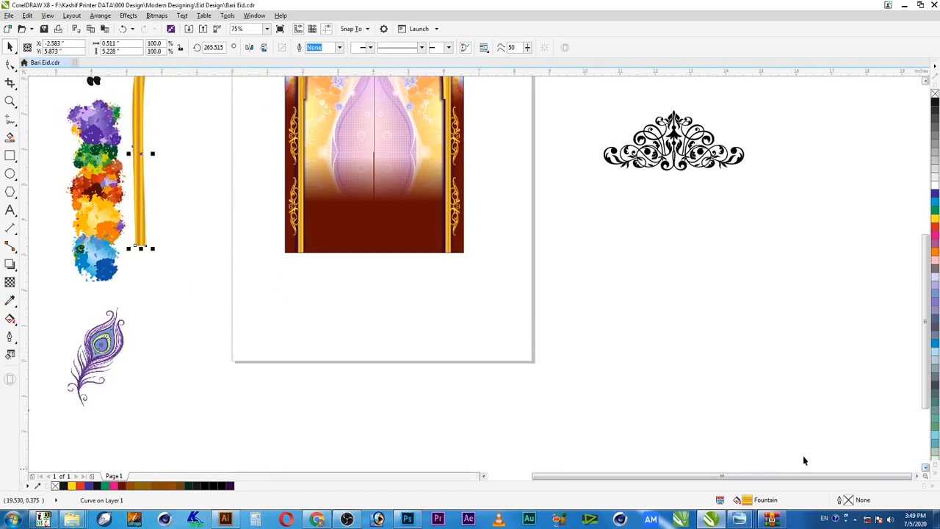
{"action": "key", "text": "F4"}
{"action": "left_click_drag", "start_coordinate": [189, 423], "coordinate": [623, 145]}
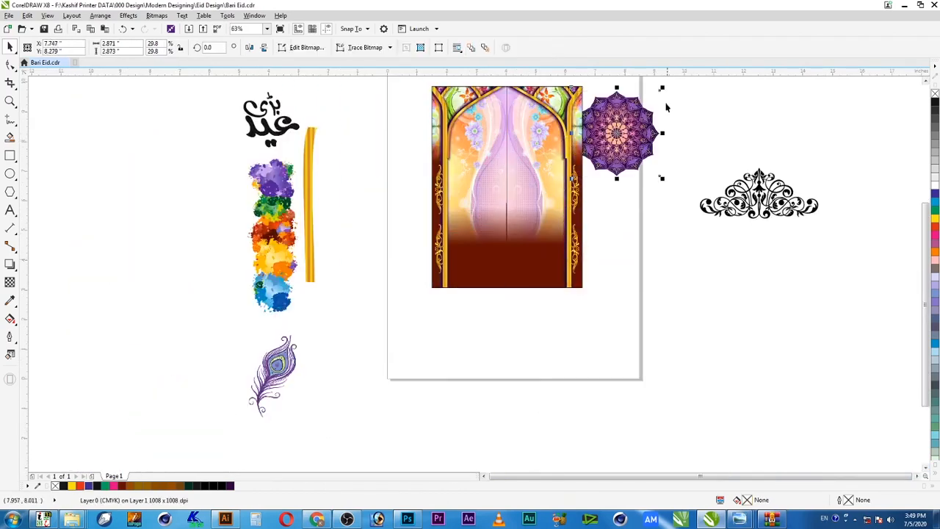
Shrink the mandala to about 1.6 inches wide and center it horizontally on the background inside the upper arch.
{"action": "left_click_drag", "start_coordinate": [676, 85], "coordinate": [434, 185]}
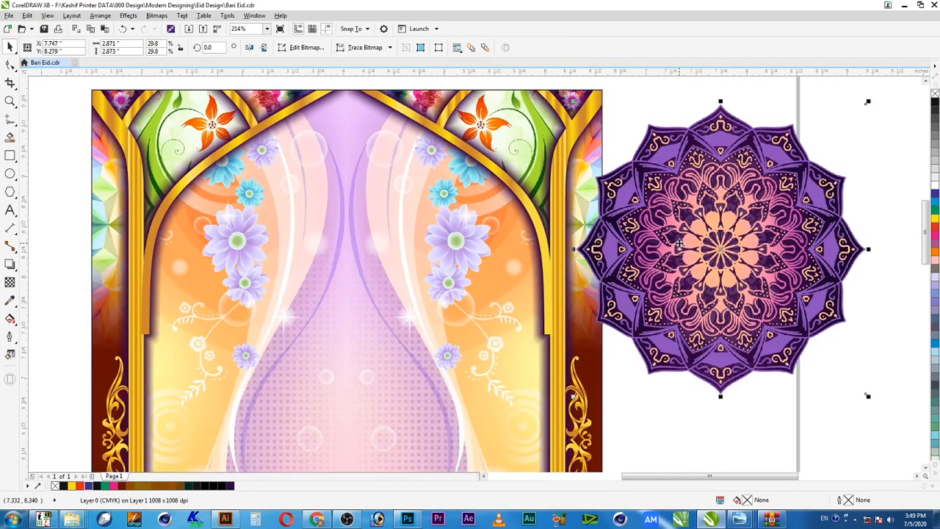
{"action": "left_click_drag", "start_coordinate": [868, 102], "coordinate": [739, 231]}
{"action": "left_click_drag", "start_coordinate": [694, 301], "coordinate": [375, 246]}
{"action": "left_click", "coordinate": [337, 368], "text": "shift"}
{"action": "key", "text": "c"}
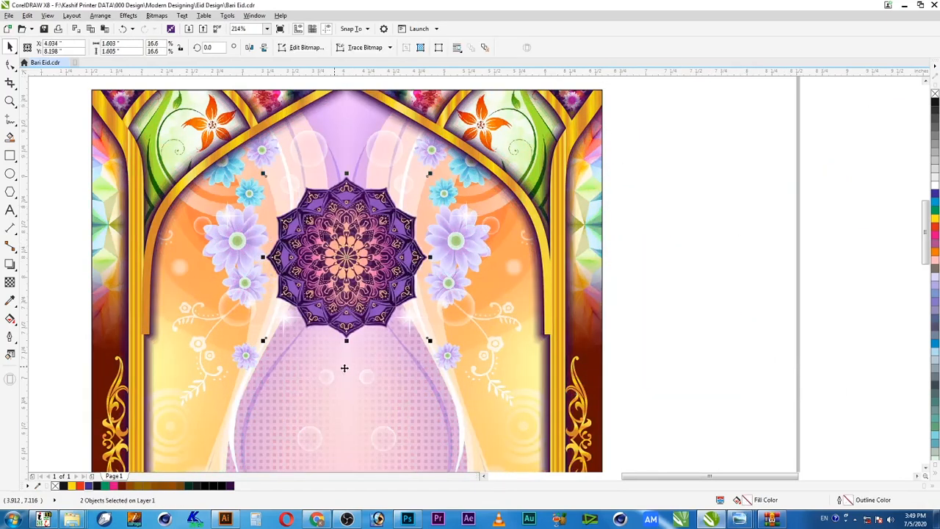
Enlarge the mandala proportionally about its center to about 2 inches wide.
{"action": "left_click_drag", "start_coordinate": [430, 341], "coordinate": [456, 361]}
{"action": "left_click_drag", "start_coordinate": [448, 157], "coordinate": [450, 154]}
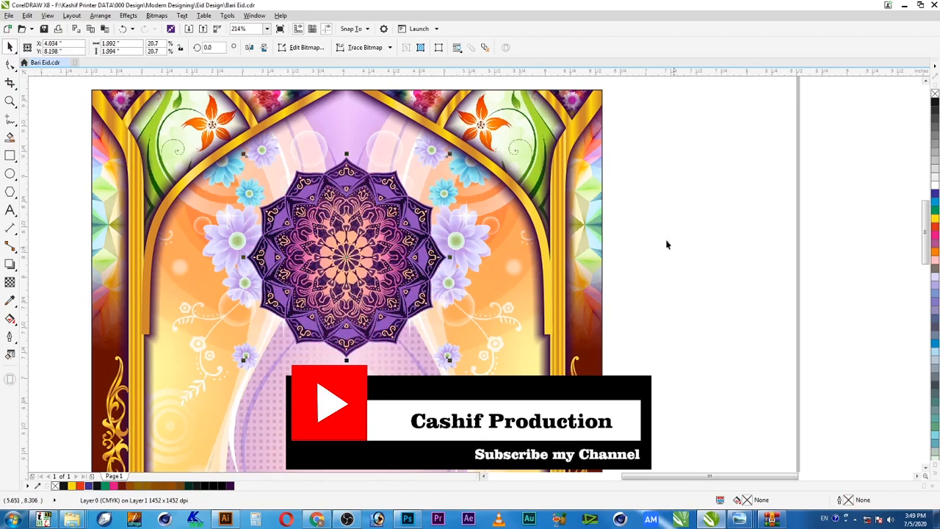
{"action": "scroll", "coordinate": [671, 111], "scroll_direction": "down", "scroll_amount": 2}
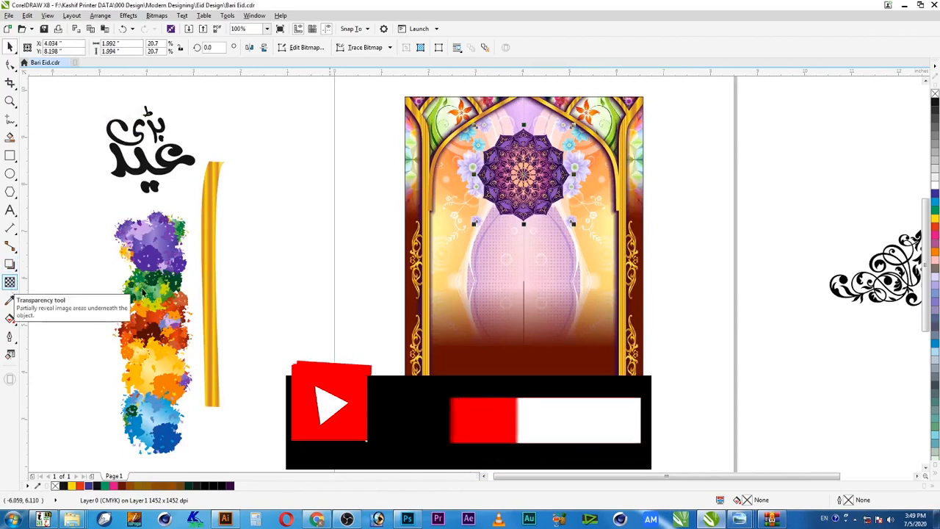
Apply a vertical gradient transparency to the mandala so that it fades out towards its lower half.
{"action": "left_click_drag", "start_coordinate": [576, 226], "coordinate": [574, 220]}
{"action": "left_click", "coordinate": [45, 274]}
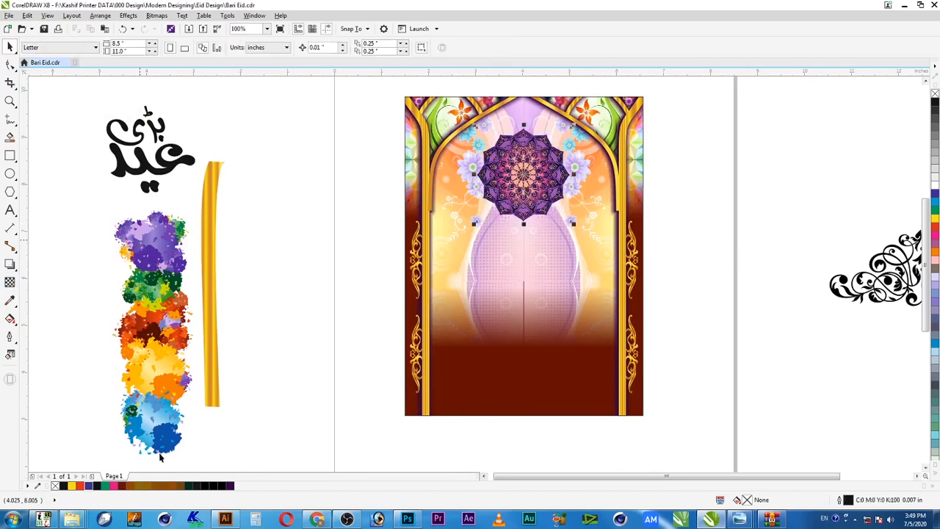
{"action": "left_click", "coordinate": [523, 183]}
{"action": "left_click", "coordinate": [9, 264]}
{"action": "left_click", "coordinate": [9, 281]}
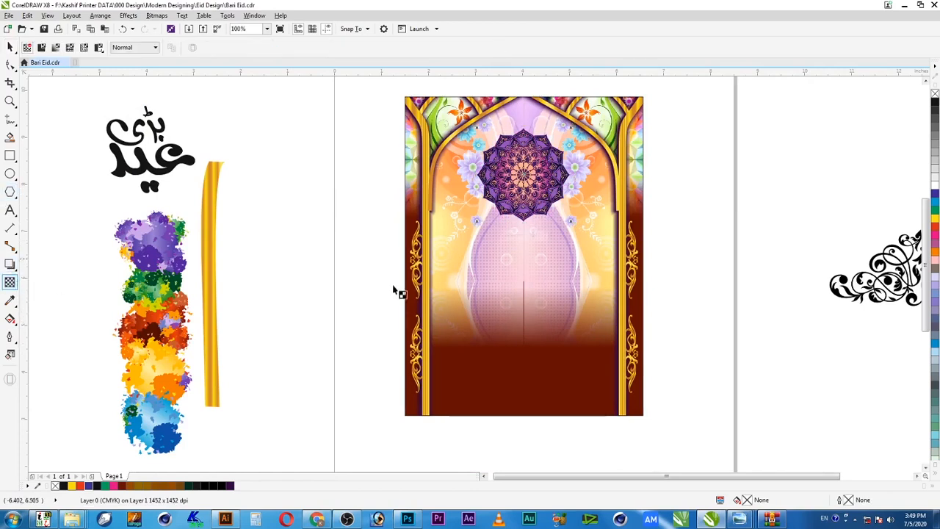
{"action": "left_click", "coordinate": [528, 198]}
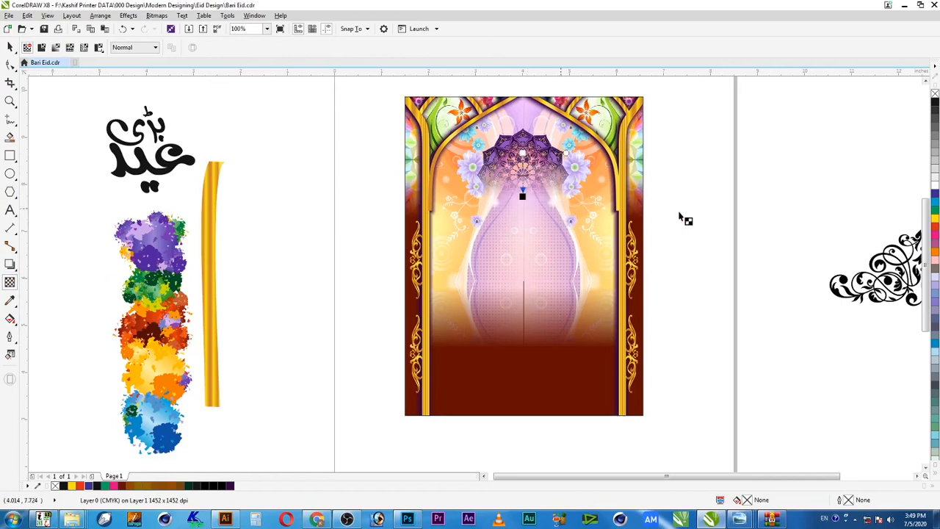
{"action": "key", "text": "space"}
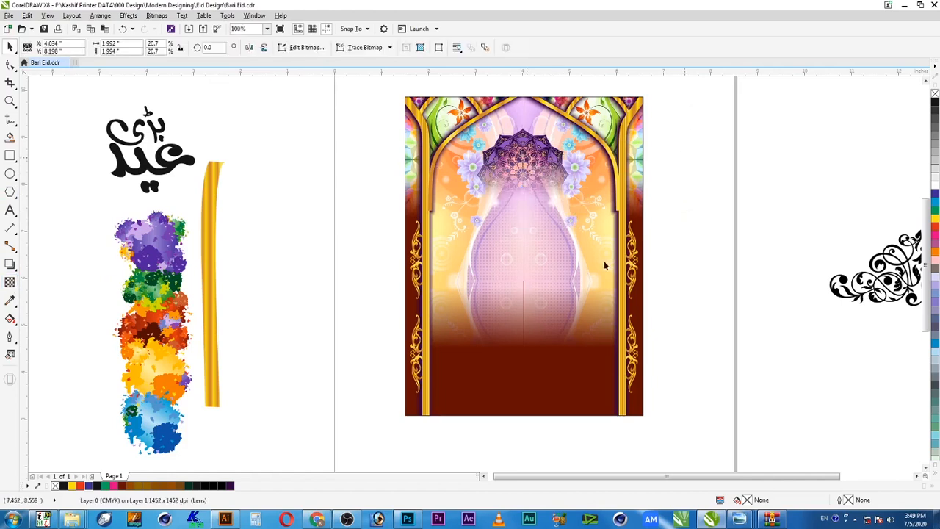
{"action": "key", "text": "Escape"}
Move the colour splash group onto the page beside the arch design and ungroup it.
{"action": "left_click", "coordinate": [159, 275]}
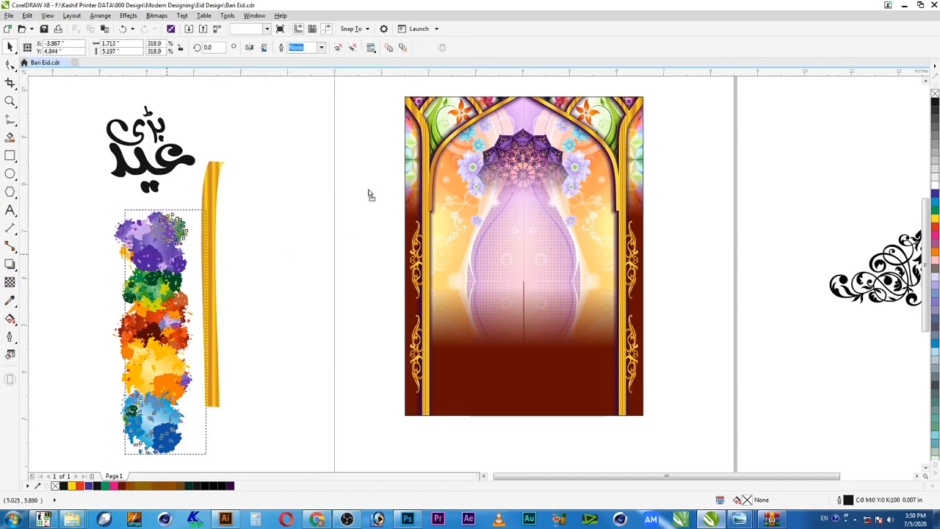
{"action": "left_click_drag", "start_coordinate": [154, 255], "coordinate": [368, 190]}
{"action": "key", "text": "F2"}
{"action": "mouse_move", "coordinate": [287, 121]}
{"action": "left_mouse_down"}
{"action": "mouse_move", "coordinate": [610, 302]}
{"action": "mouse_move", "coordinate": [695, 393]}
{"action": "left_mouse_up"}
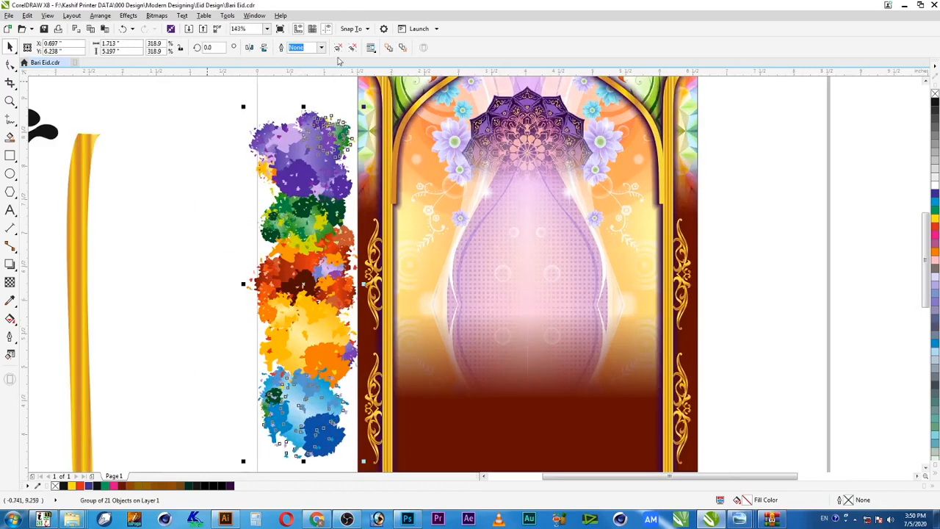
{"action": "left_click", "coordinate": [337, 47]}
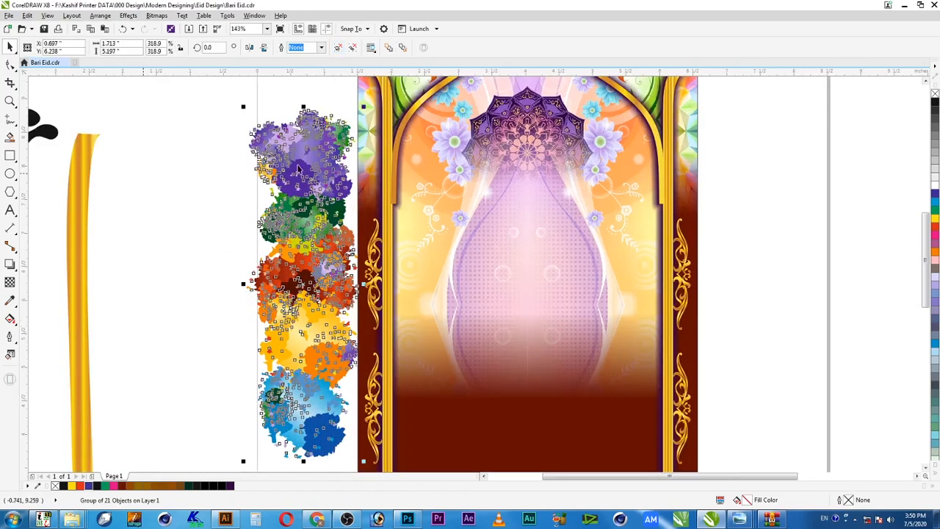
{"action": "key", "text": "ctrl+u"}
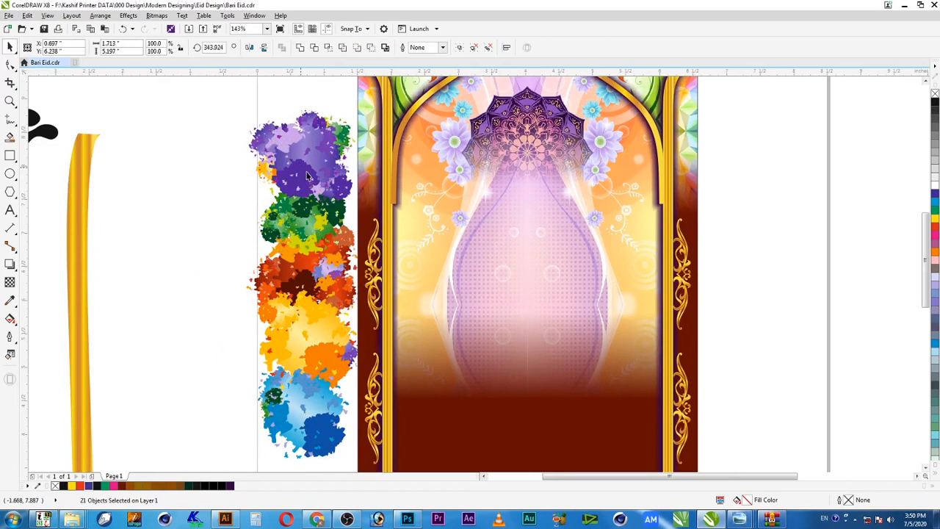
Gather the four purple splashes into a separate cluster between the golden strip and the splash stack.
{"action": "left_click", "coordinate": [307, 174]}
{"action": "left_click_drag", "start_coordinate": [297, 172], "coordinate": [166, 177]}
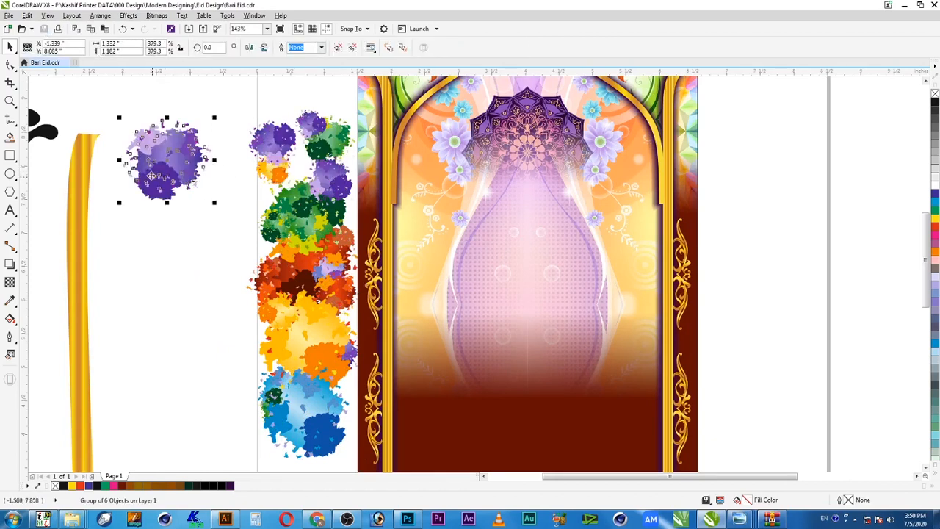
{"action": "left_click", "coordinate": [277, 163]}
{"action": "key", "text": "ctrl+r"}
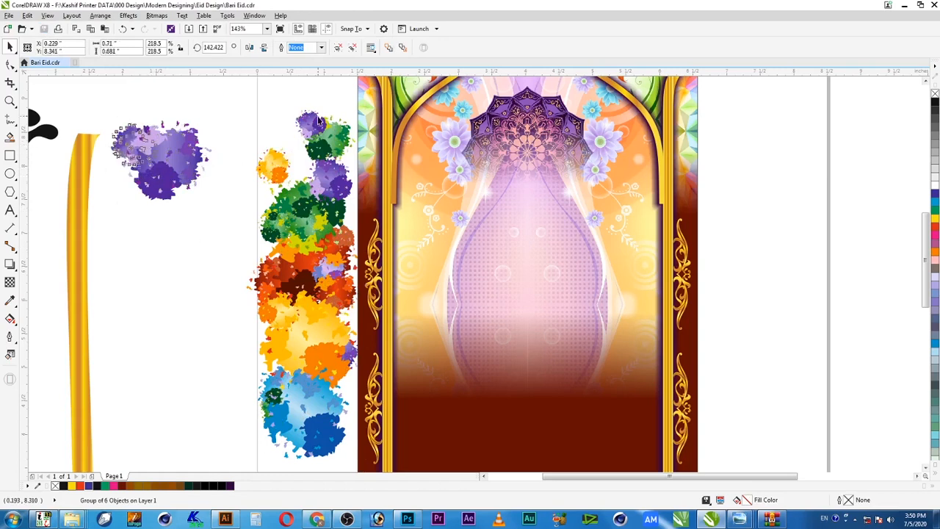
{"action": "left_click", "coordinate": [304, 123]}
{"action": "key", "text": "ctrl+r"}
{"action": "left_click", "coordinate": [333, 189]}
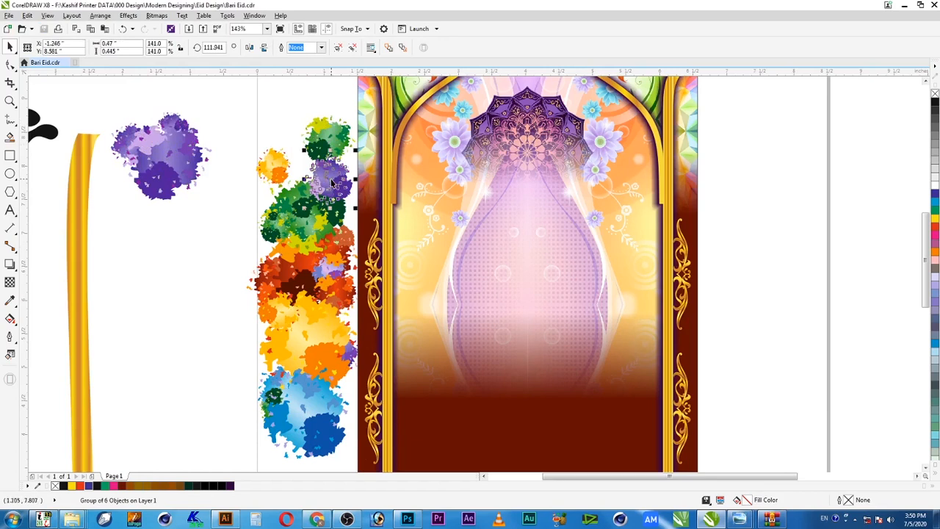
{"action": "key", "text": "ctrl+r"}
{"action": "left_click", "coordinate": [172, 240]}
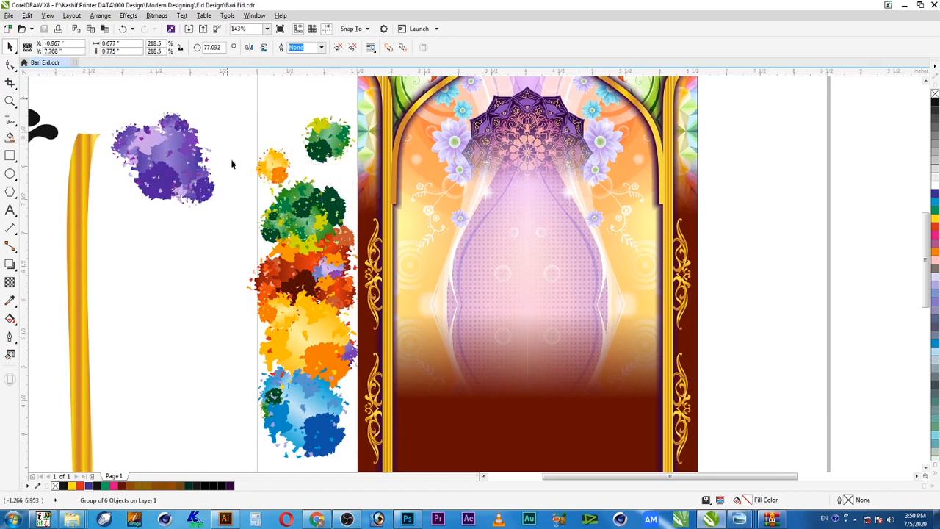
{"action": "left_click", "coordinate": [169, 252]}
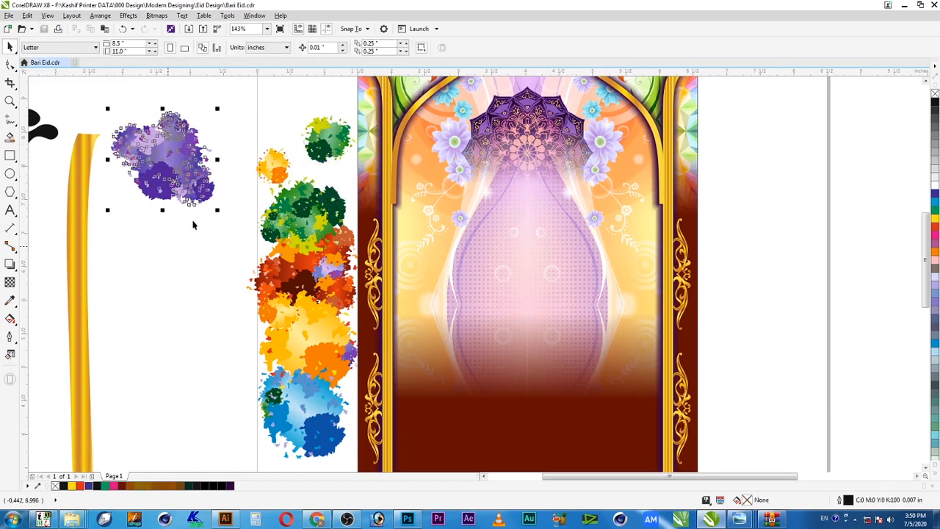
{"action": "right_click", "coordinate": [202, 191]}
Add the small yellow-orange and green splashes to the purple cluster's edges and select all six splashes together.
{"action": "left_click", "coordinate": [261, 168]}
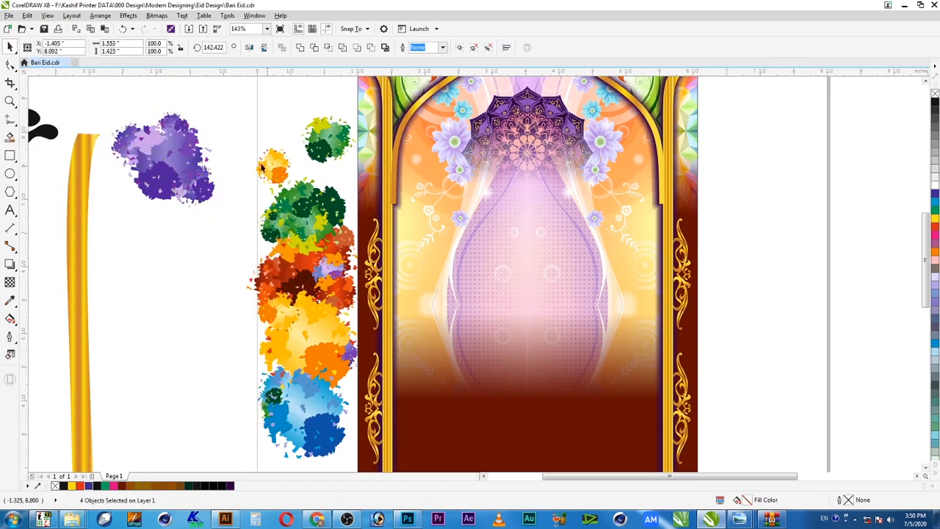
{"action": "key", "text": "ctrl+z"}
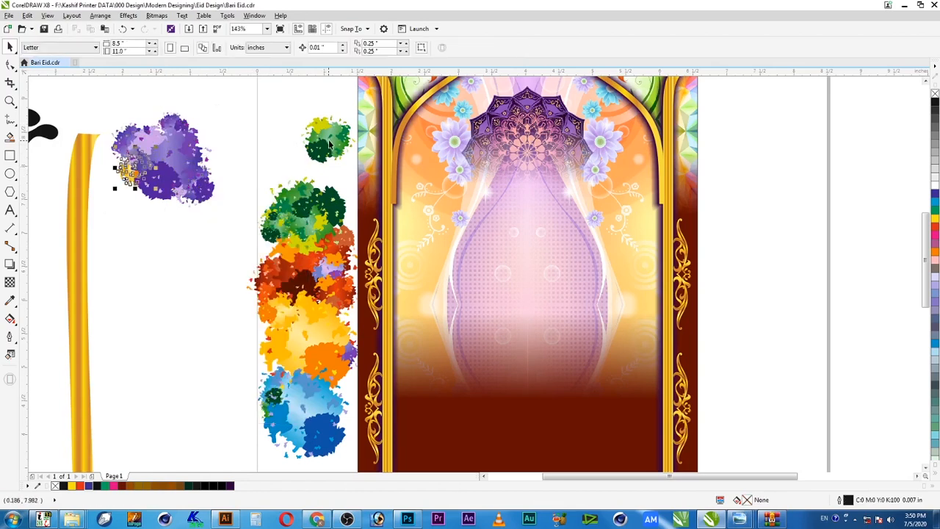
{"action": "key", "text": "ctrl+z"}
{"action": "key", "text": "ctrl+z"}
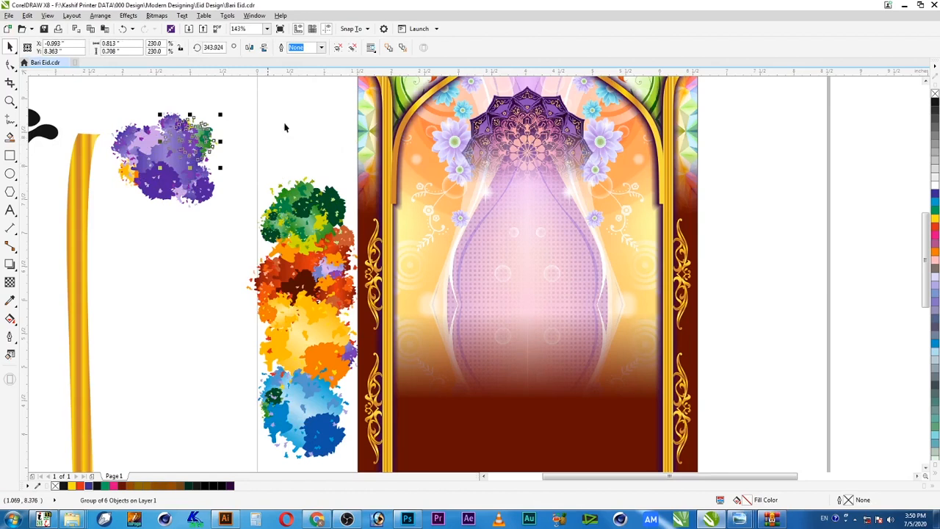
{"action": "key", "text": "ctrl+z"}
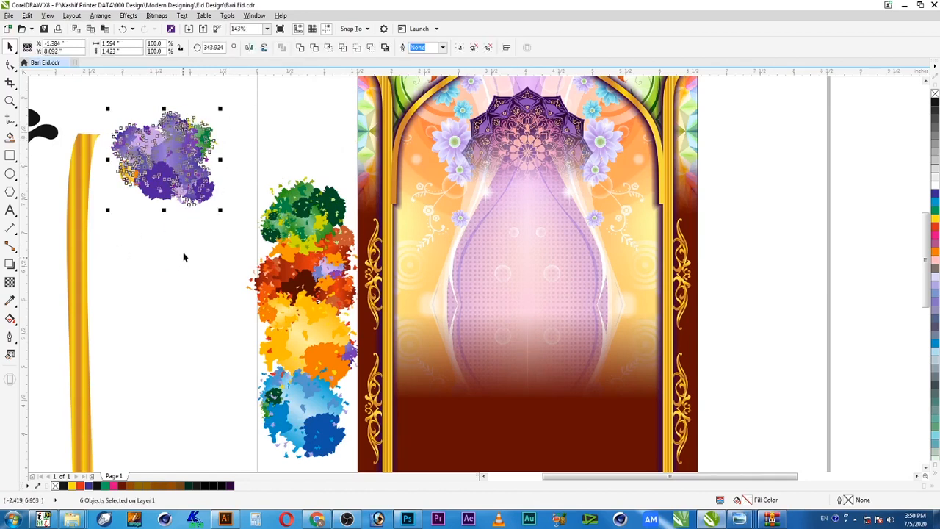
Separate the four green splashes from the stack into a cluster above it and group them.
{"action": "left_click", "coordinate": [327, 211]}
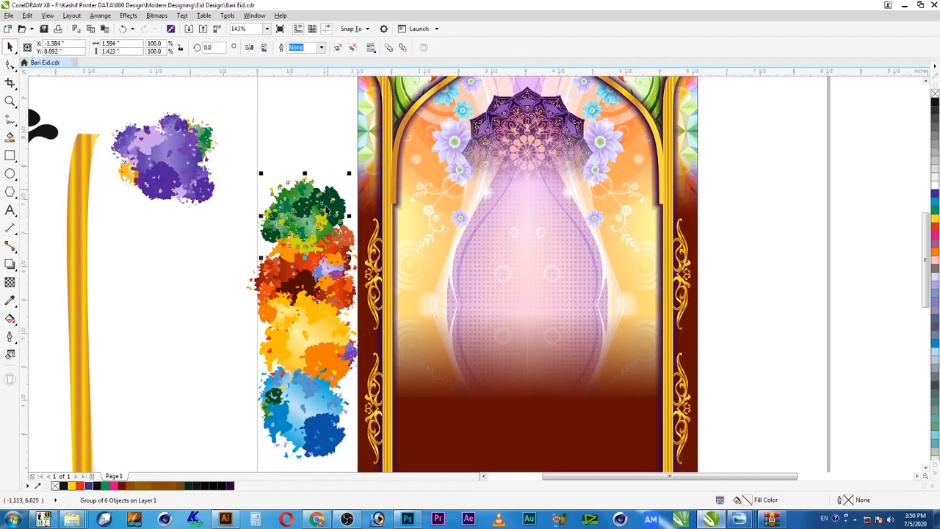
{"action": "left_click_drag", "start_coordinate": [307, 206], "coordinate": [300, 143]}
{"action": "left_click", "coordinate": [308, 217]}
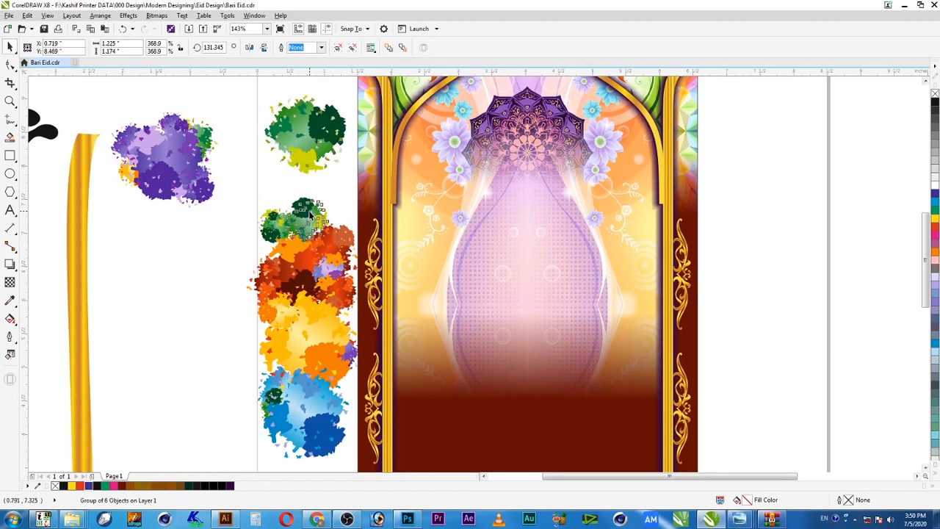
{"action": "key", "text": "ctrl+r"}
{"action": "left_click", "coordinate": [272, 229]}
{"action": "key", "text": "ctrl+r"}
{"action": "left_click", "coordinate": [277, 230]}
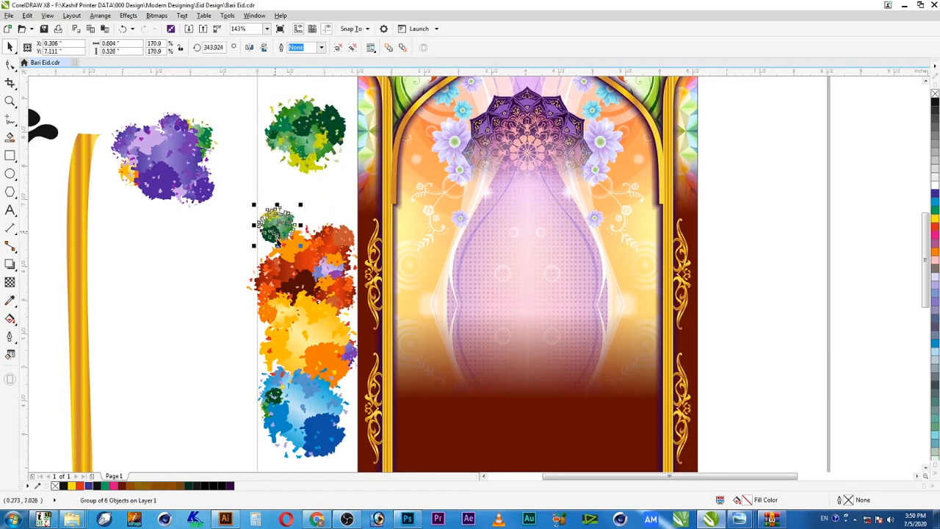
{"action": "key", "text": "ctrl+r"}
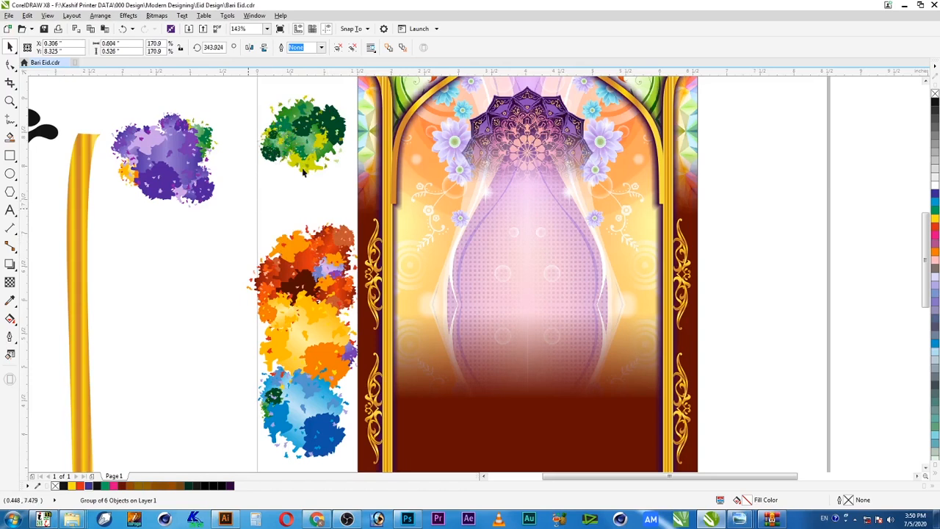
{"action": "left_click_drag", "start_coordinate": [365, 91], "coordinate": [249, 208]}
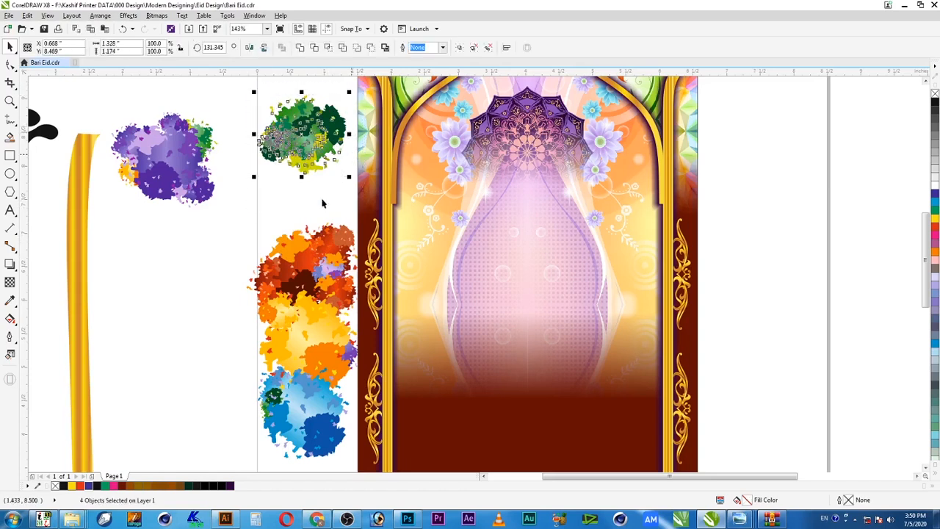
Gather the red, brown and orange splashes into a separate cluster beneath the purple cluster and group them.
{"action": "left_click", "coordinate": [295, 278]}
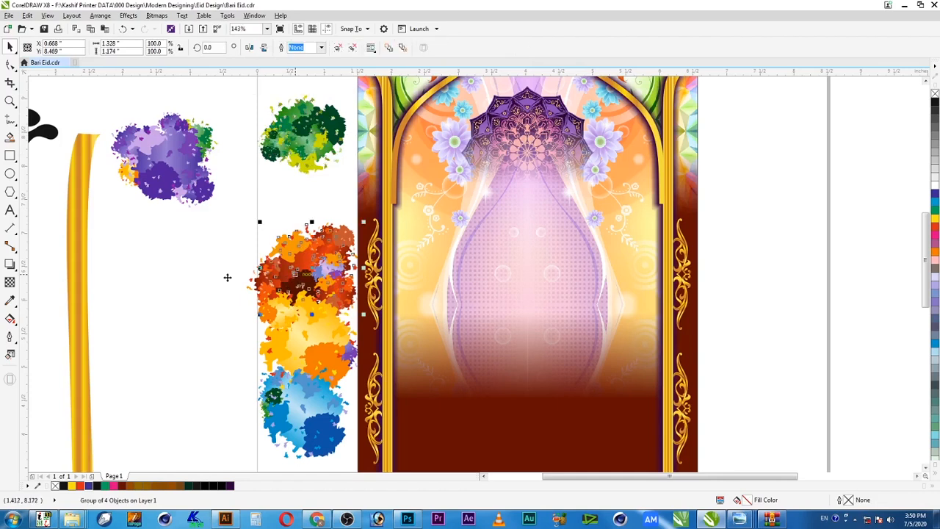
{"action": "left_click_drag", "start_coordinate": [156, 290], "coordinate": [156, 290]}
{"action": "left_click", "coordinate": [290, 271]}
{"action": "left_click_drag", "start_coordinate": [305, 271], "coordinate": [158, 274]}
{"action": "left_click", "coordinate": [334, 241]}
{"action": "left_click_drag", "start_coordinate": [334, 240], "coordinate": [193, 246]}
{"action": "left_click", "coordinate": [341, 296]}
{"action": "left_click_drag", "start_coordinate": [341, 296], "coordinate": [196, 323]}
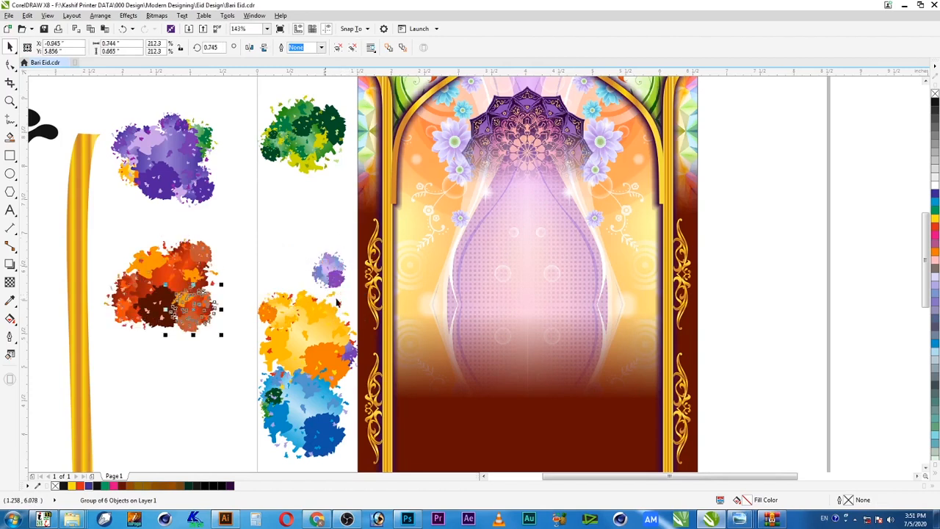
{"action": "left_click_drag", "start_coordinate": [96, 361], "coordinate": [89, 367]}
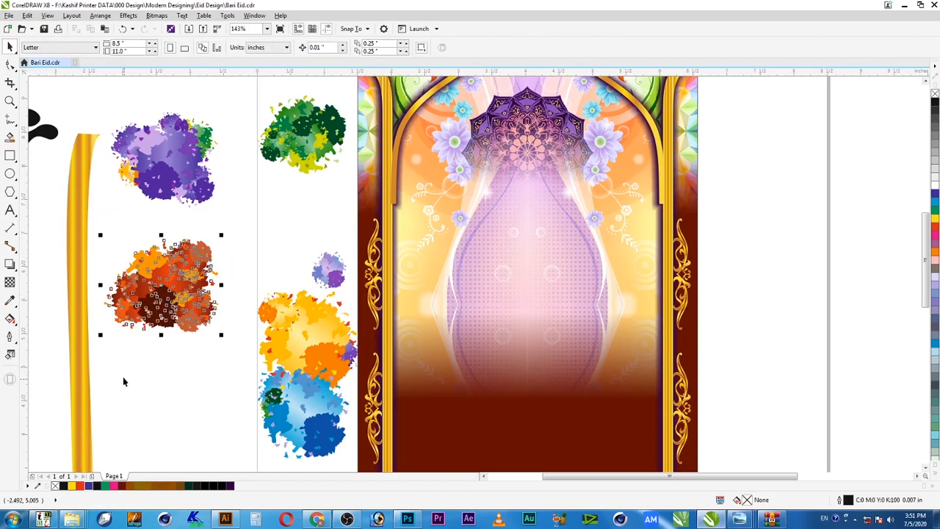
Gather the yellow and orange splashes beneath the red cluster, add the small purple splash to their upper edge, and group them.
{"action": "left_click", "coordinate": [294, 320]}
{"action": "left_click_drag", "start_coordinate": [276, 313], "coordinate": [129, 392]}
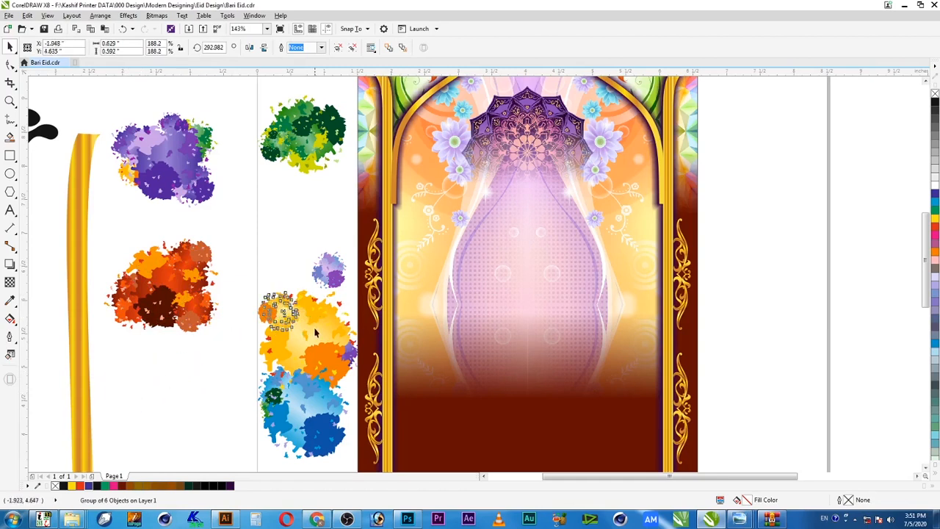
{"action": "left_click", "coordinate": [307, 321]}
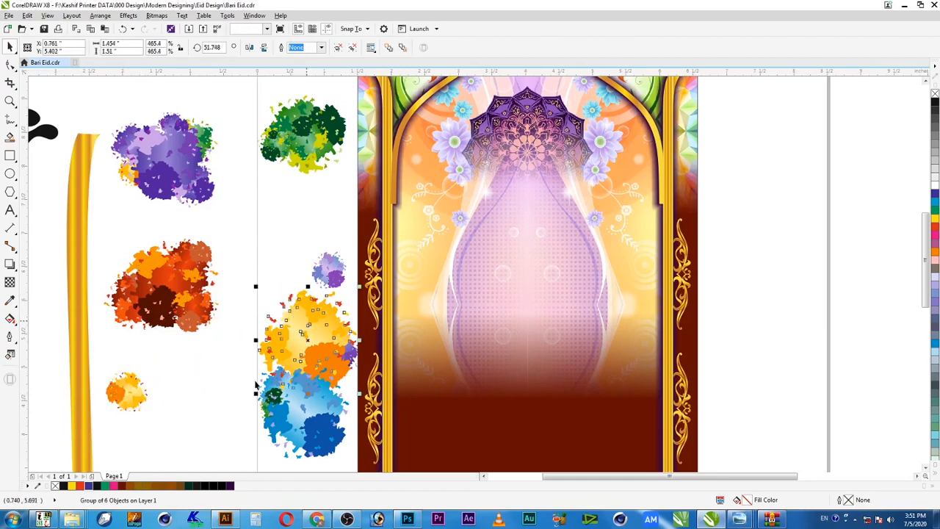
{"action": "left_click_drag", "start_coordinate": [299, 355], "coordinate": [148, 435]}
{"action": "left_click_drag", "start_coordinate": [318, 277], "coordinate": [165, 357]}
{"action": "left_click_drag", "start_coordinate": [336, 343], "coordinate": [185, 424]}
{"action": "left_click", "coordinate": [184, 357]}
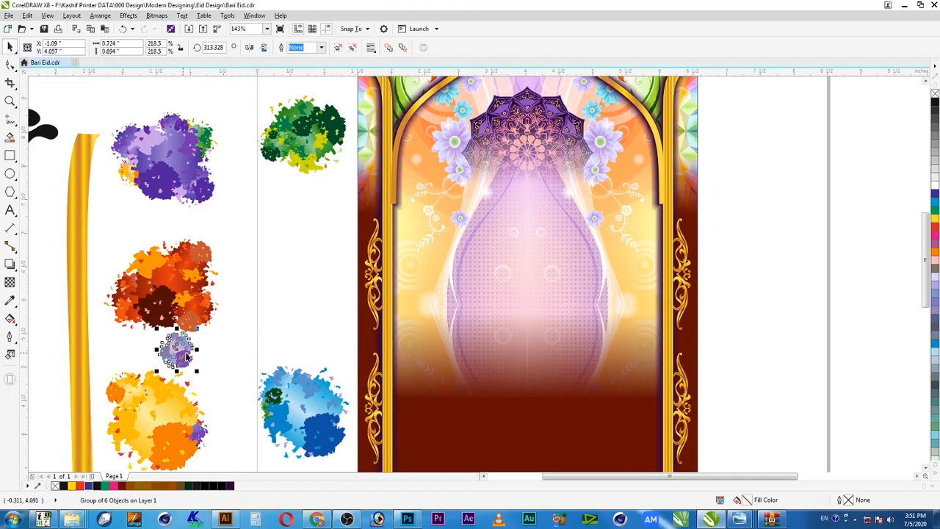
{"action": "left_click_drag", "start_coordinate": [175, 344], "coordinate": [166, 382]}
{"action": "scroll", "coordinate": [134, 487], "scroll_direction": "down", "scroll_amount": 1}
{"action": "scroll", "coordinate": [135, 487], "scroll_direction": "down", "scroll_amount": 2}
{"action": "mouse_move", "coordinate": [232, 288]}
{"action": "left_mouse_down"}
{"action": "mouse_move", "coordinate": [131, 416]}
{"action": "mouse_move", "coordinate": [94, 442]}
{"action": "left_mouse_up"}
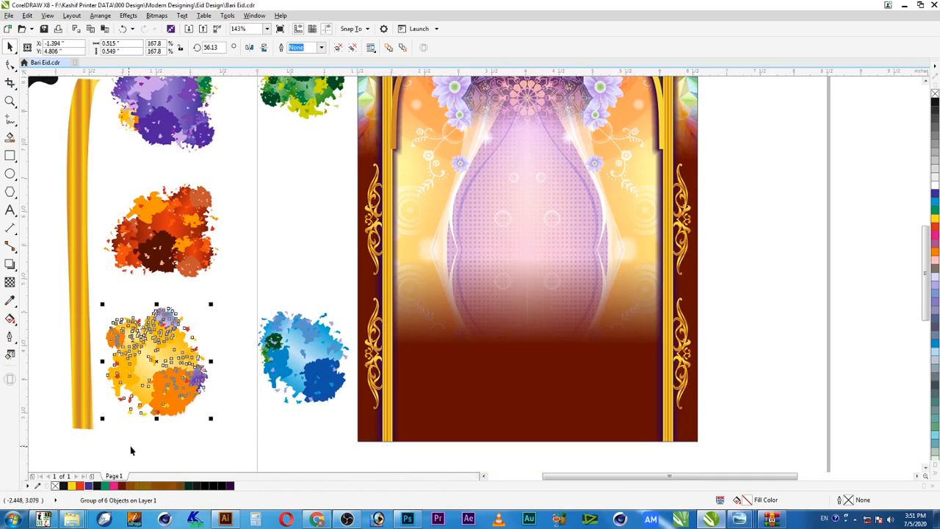
Select the remaining three blue and green splashes and group them.
{"action": "left_click_drag", "start_coordinate": [243, 282], "coordinate": [365, 434]}
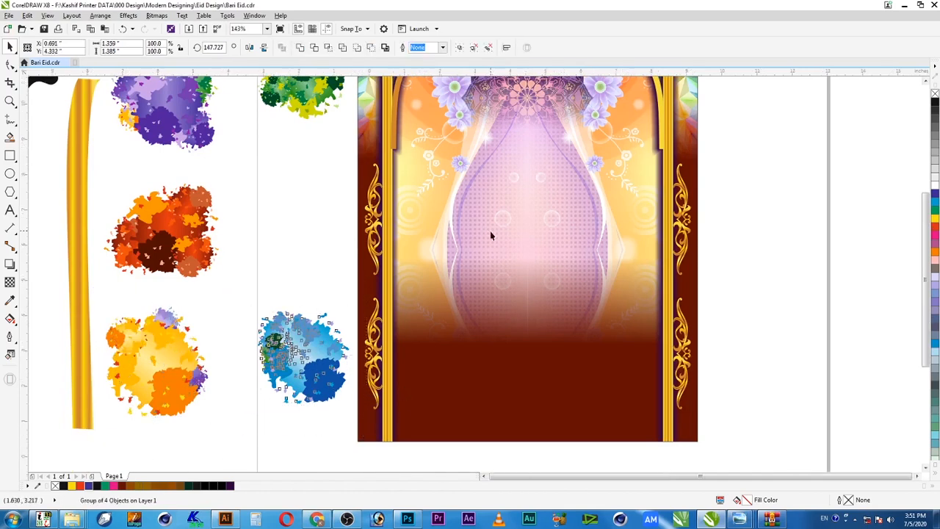
{"action": "scroll", "coordinate": [491, 234], "scroll_direction": "down", "scroll_amount": 2}
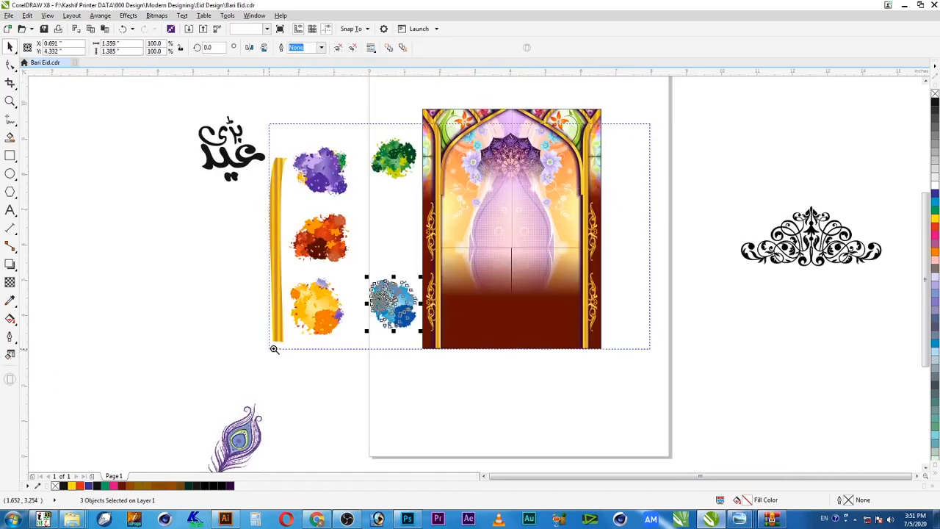
{"action": "key", "text": "ctrl+g"}
Move the purple cluster over the mandala's faded lower half and centre it horizontally on the arch design.
{"action": "scroll", "coordinate": [434, 187], "scroll_direction": "up", "scroll_amount": 2}
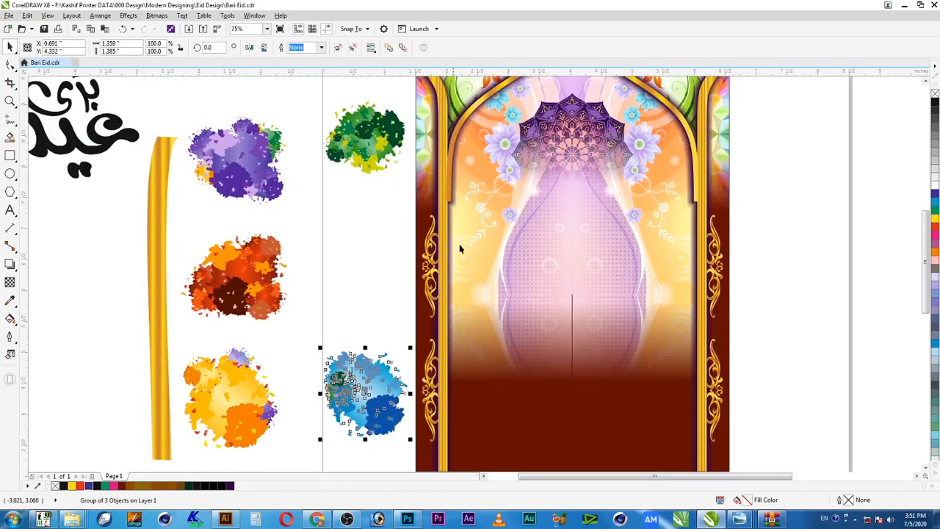
{"action": "left_click", "coordinate": [248, 171]}
{"action": "left_click_drag", "start_coordinate": [473, 216], "coordinate": [587, 210]}
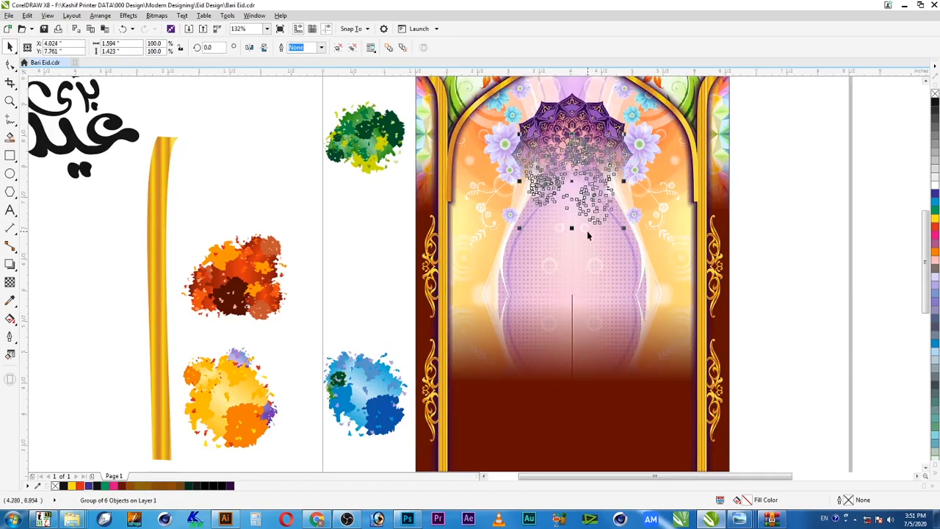
{"action": "left_click", "coordinate": [581, 264]}
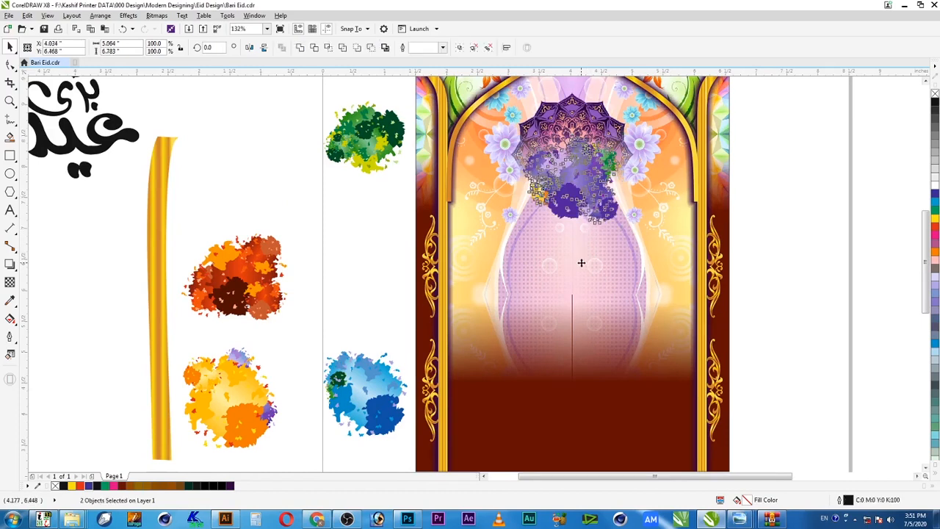
{"action": "key", "text": "c"}
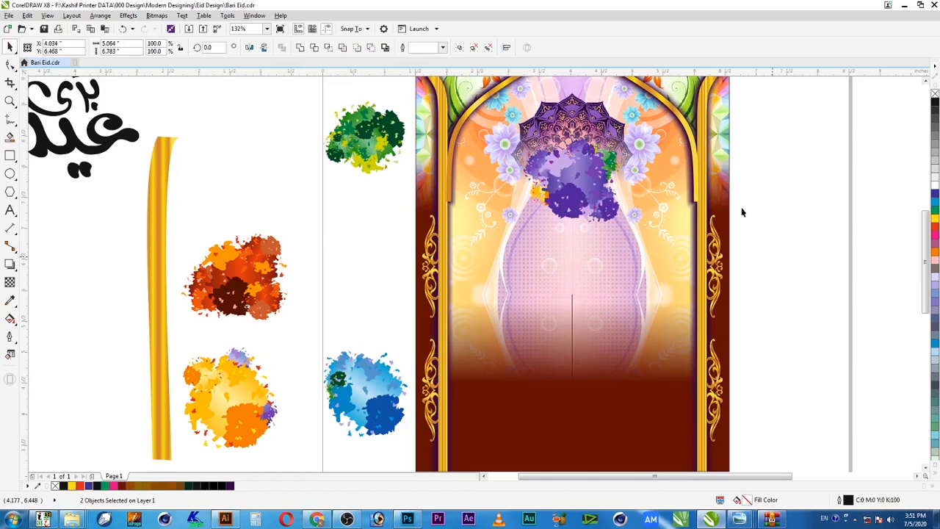
Place the green cluster against the left side of the purple cluster, with the purple cluster brought to the front.
{"action": "left_click", "coordinate": [370, 138]}
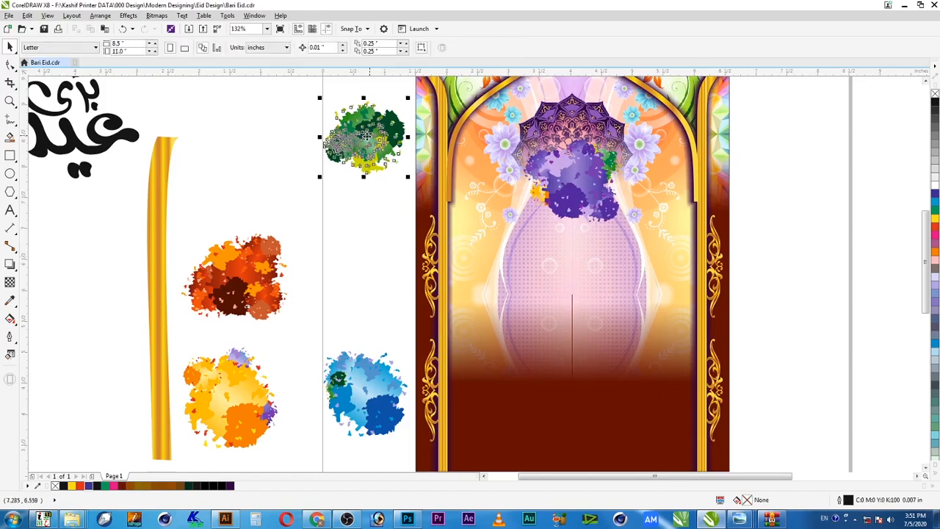
{"action": "left_click_drag", "start_coordinate": [547, 189], "coordinate": [527, 197]}
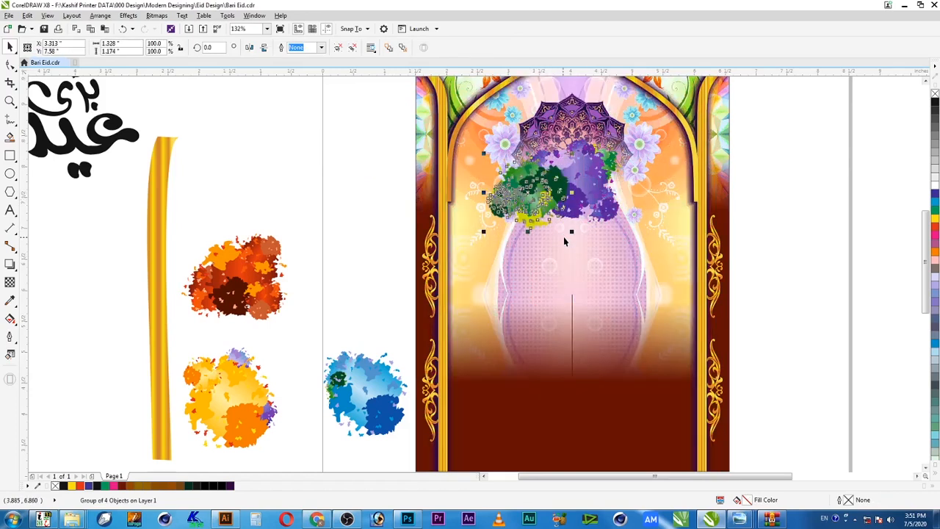
{"action": "left_click_drag", "start_coordinate": [593, 197], "coordinate": [595, 213]}
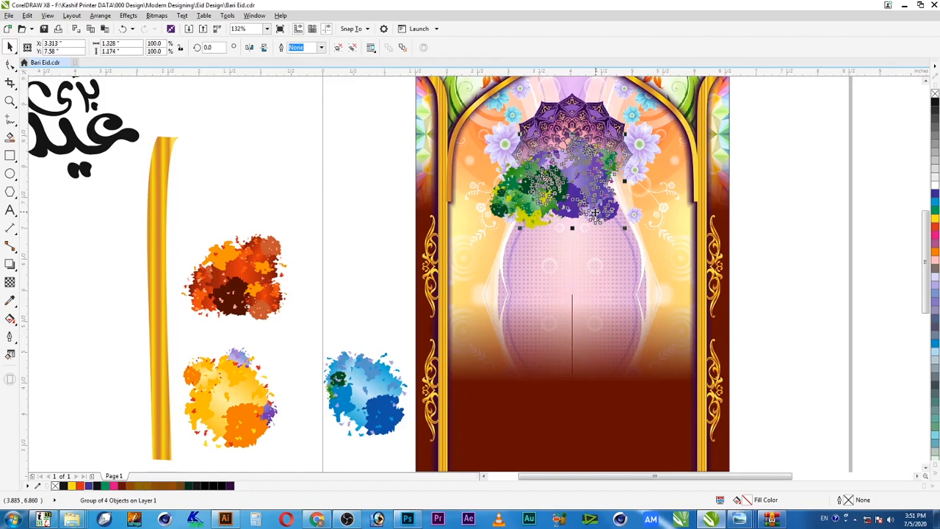
{"action": "key", "text": "shift+Page_Up"}
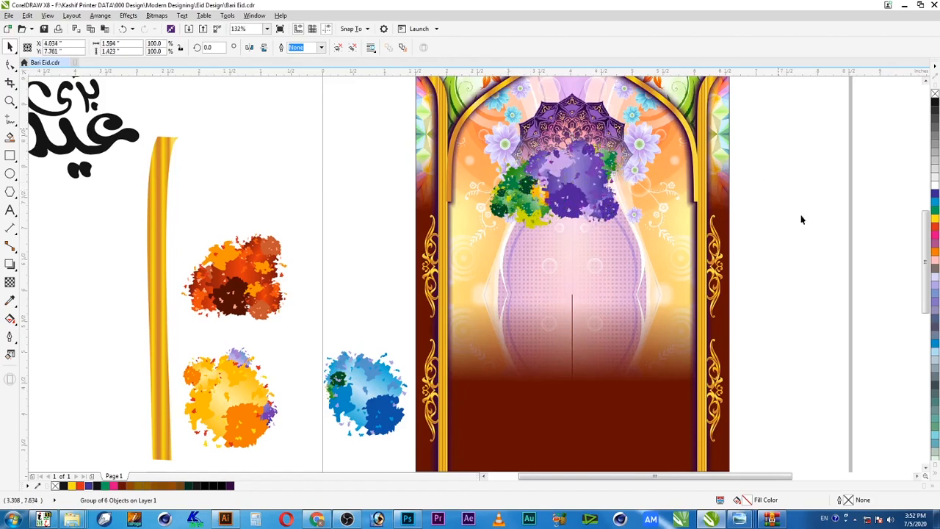
{"action": "key", "text": "Escape"}
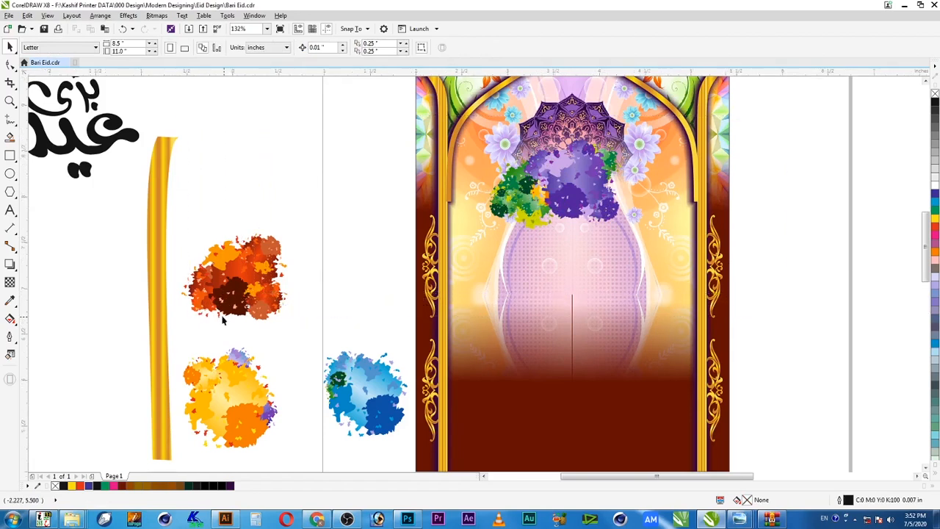
{"action": "scroll", "coordinate": [512, 220], "scroll_direction": "up", "scroll_amount": 1}
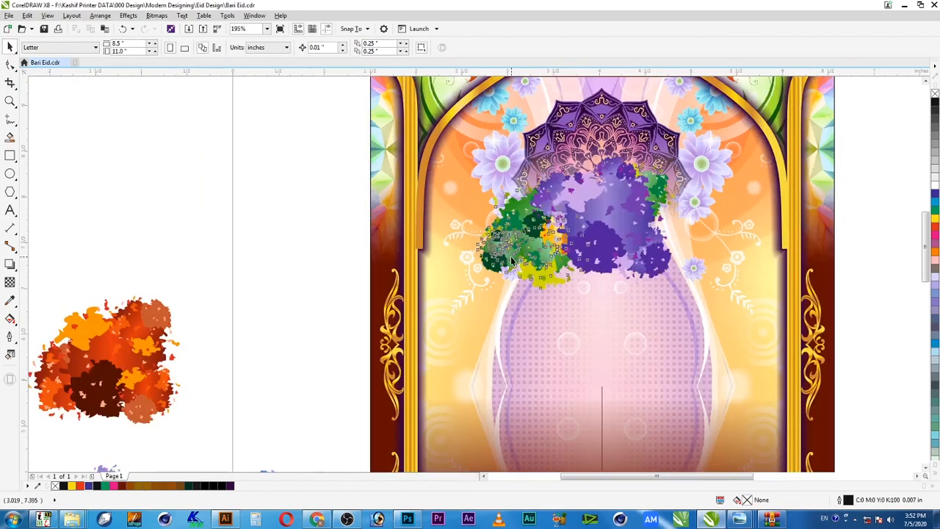
{"action": "left_click_drag", "start_coordinate": [514, 258], "coordinate": [525, 239]}
Move the red-orange cluster behind the purple cluster's right edge and scale it to about 54%.
{"action": "left_click", "coordinate": [132, 398]}
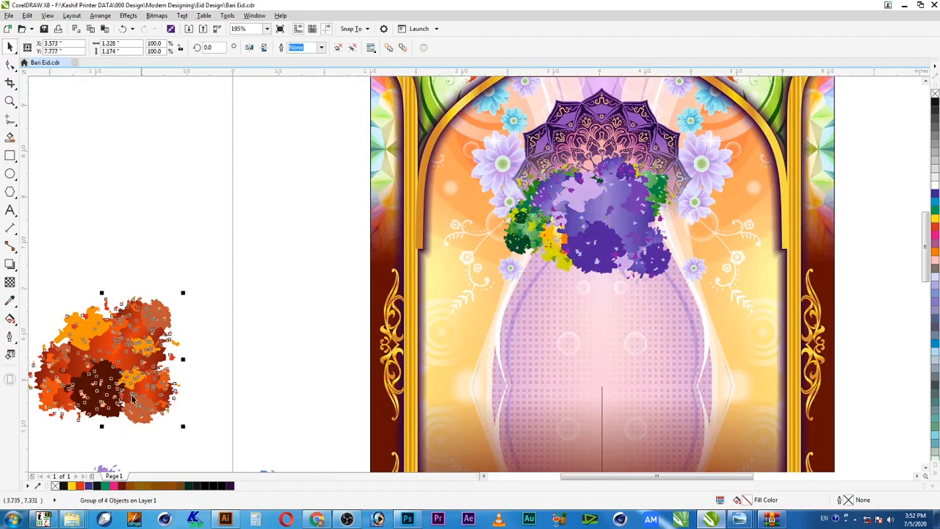
{"action": "left_click_drag", "start_coordinate": [684, 258], "coordinate": [733, 313]}
{"action": "left_click_drag", "start_coordinate": [687, 230], "coordinate": [706, 255]}
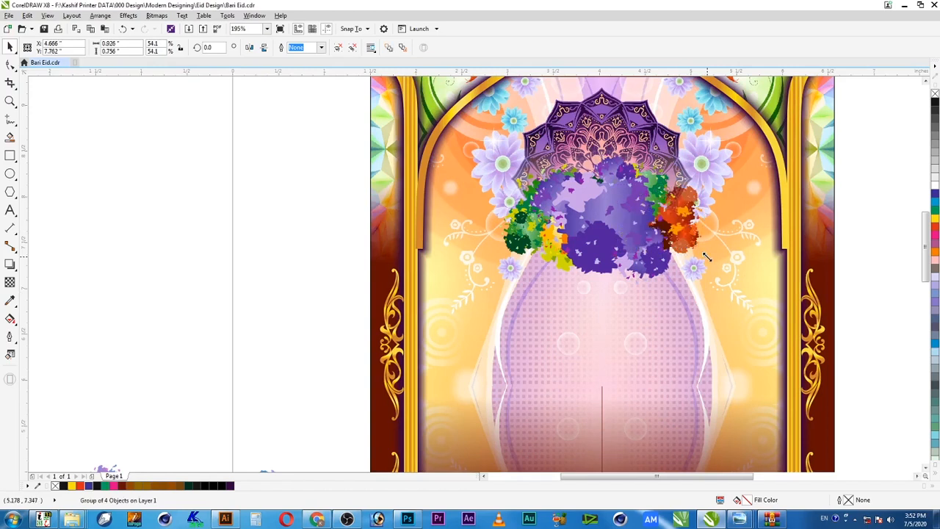
{"action": "key", "text": "Escape"}
Move the yellow-orange cluster onto the purple cluster below the mandala.
{"action": "scroll", "coordinate": [700, 273], "scroll_direction": "down", "scroll_amount": 2}
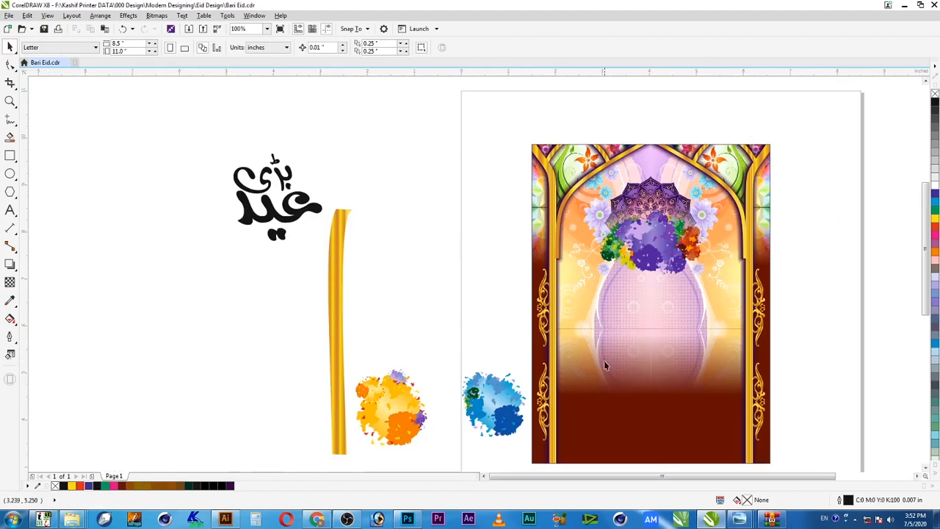
{"action": "left_click", "coordinate": [387, 421]}
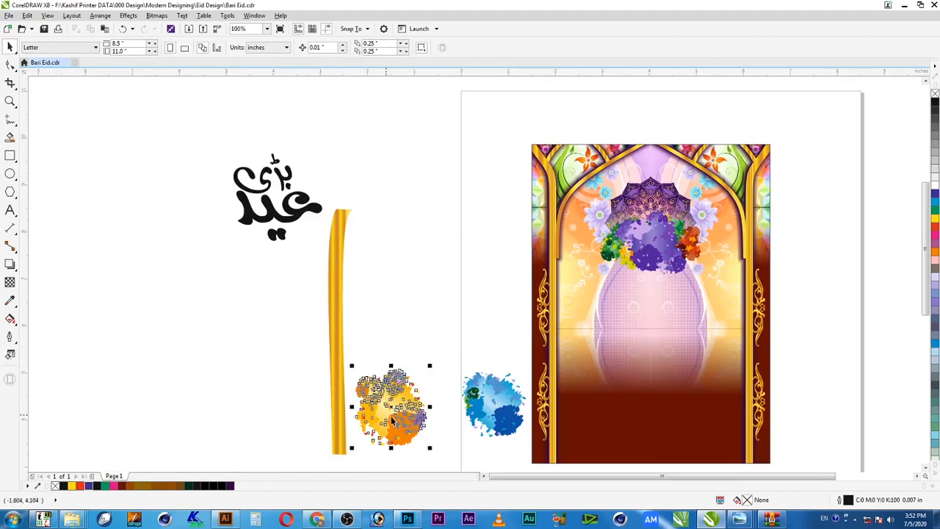
{"action": "left_click_drag", "start_coordinate": [393, 420], "coordinate": [650, 273]}
{"action": "key", "text": "F2"}
{"action": "left_click_drag", "start_coordinate": [807, 166], "coordinate": [508, 320]}
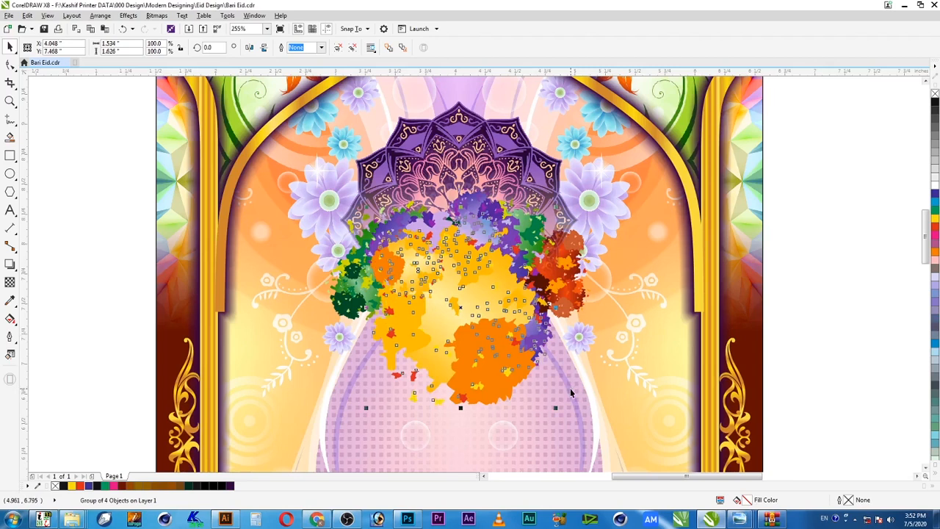
Scale the yellow-orange cluster to about 55%, rotate it about 29°, and centre it on the purple cluster's lower edge.
{"action": "left_click_drag", "start_coordinate": [555, 409], "coordinate": [517, 397]}
{"action": "left_click_drag", "start_coordinate": [463, 313], "coordinate": [547, 356]}
{"action": "left_click", "coordinate": [481, 371]}
{"action": "left_click_drag", "start_coordinate": [572, 316], "coordinate": [574, 315]}
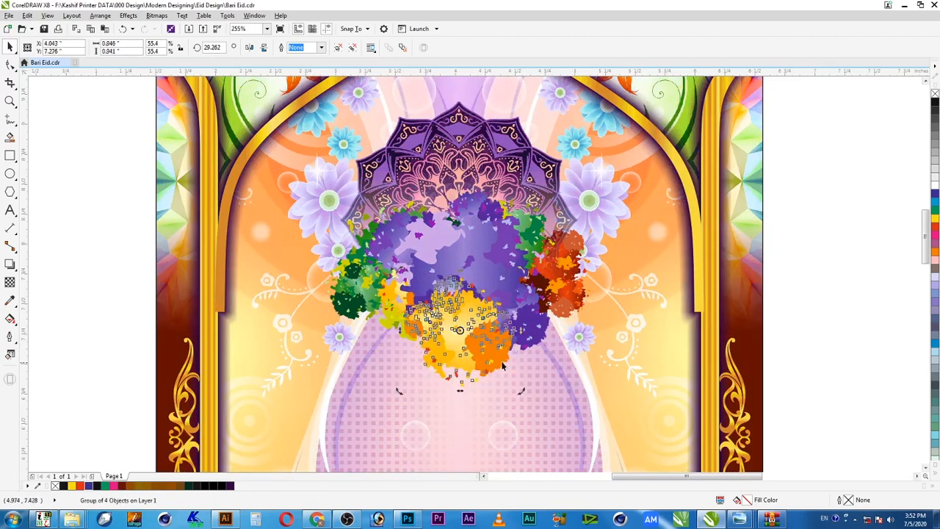
{"action": "left_click", "coordinate": [87, 272]}
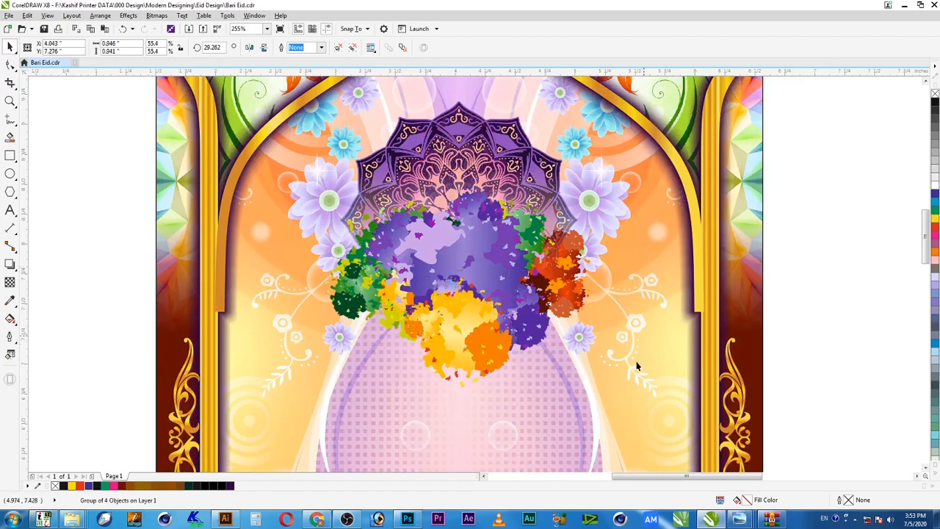
Group the five colour splash clusters beneath the mandala into one object and save the file.
{"action": "scroll", "coordinate": [633, 355], "scroll_direction": "down", "scroll_amount": 2}
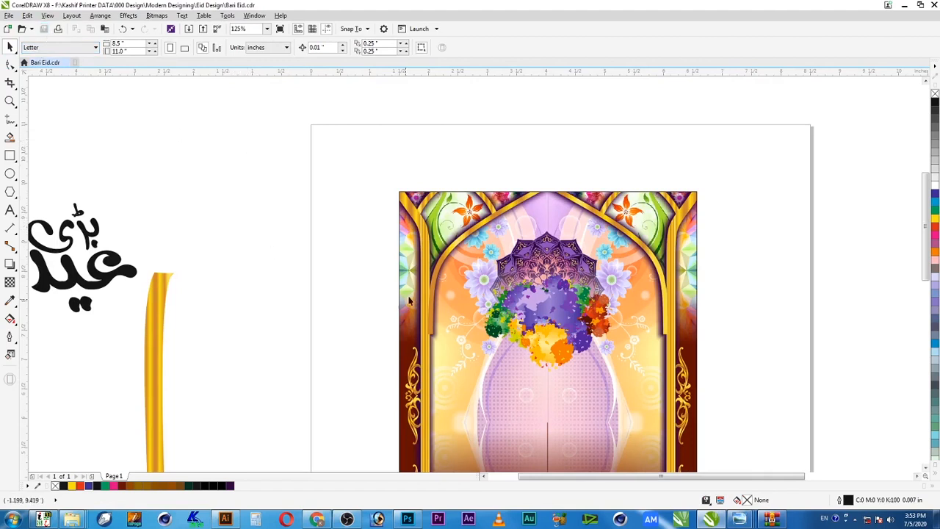
{"action": "left_click_drag", "start_coordinate": [347, 220], "coordinate": [642, 401]}
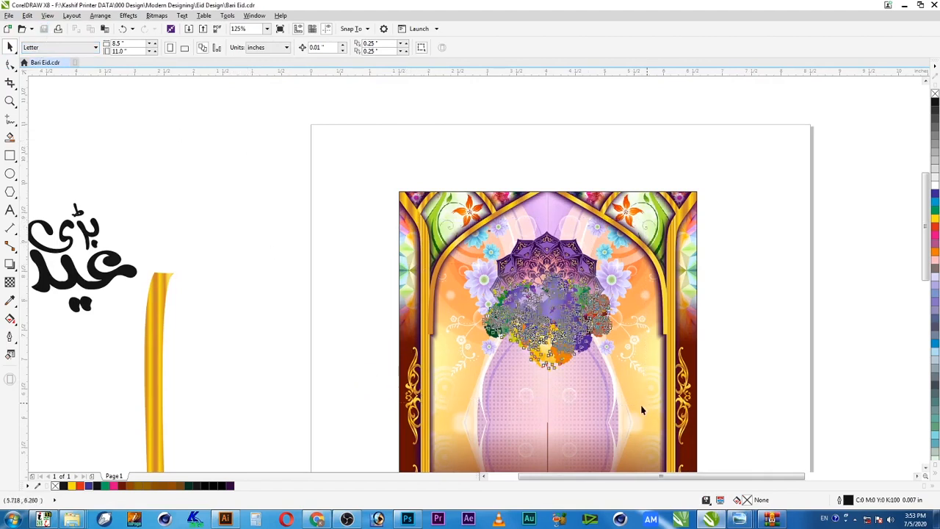
{"action": "right_click", "coordinate": [578, 317]}
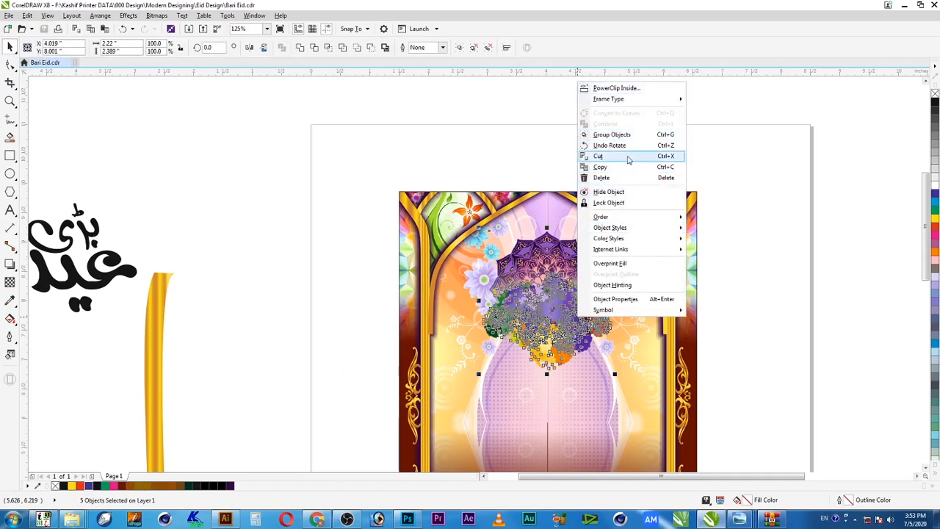
{"action": "left_click", "coordinate": [613, 145]}
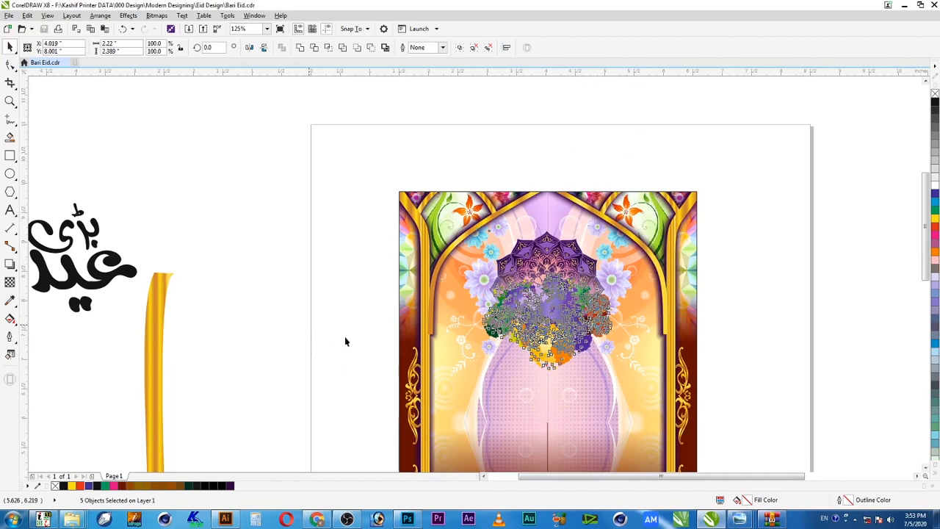
{"action": "left_click", "coordinate": [44, 29]}
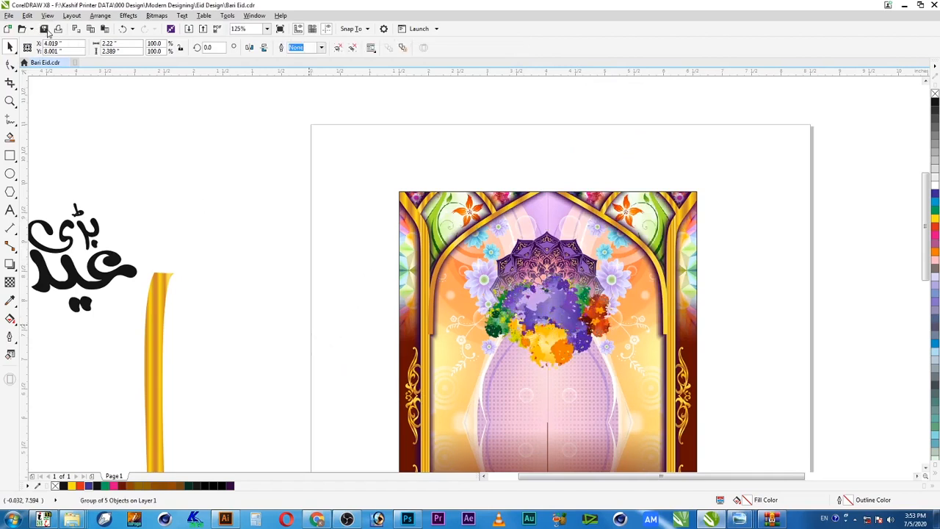
{"action": "left_click", "coordinate": [294, 320]}
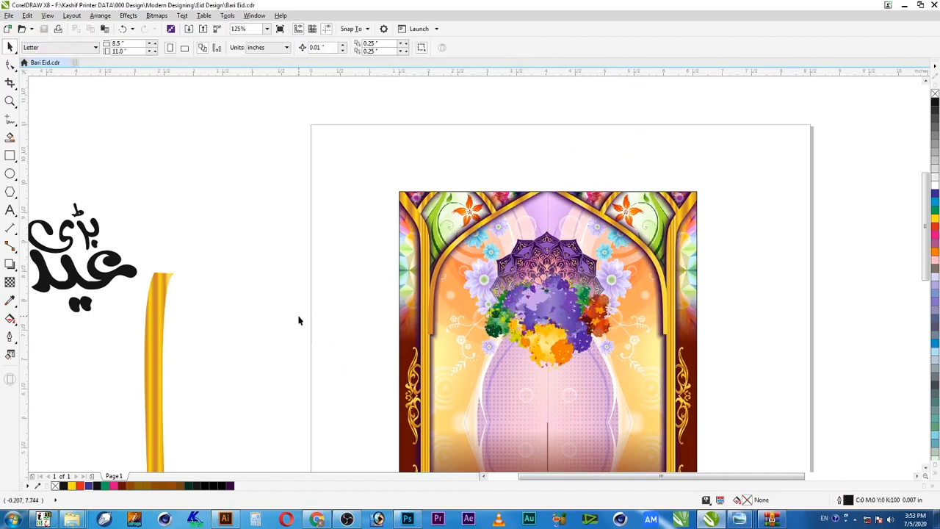
Delete the dot under the upper word and the two dots under the lower word of the black calligraphy.
{"action": "left_click_drag", "start_coordinate": [160, 178], "coordinate": [29, 343]}
{"action": "left_click_drag", "start_coordinate": [398, 261], "coordinate": [398, 262]}
{"action": "left_click_drag", "start_coordinate": [296, 172], "coordinate": [488, 361]}
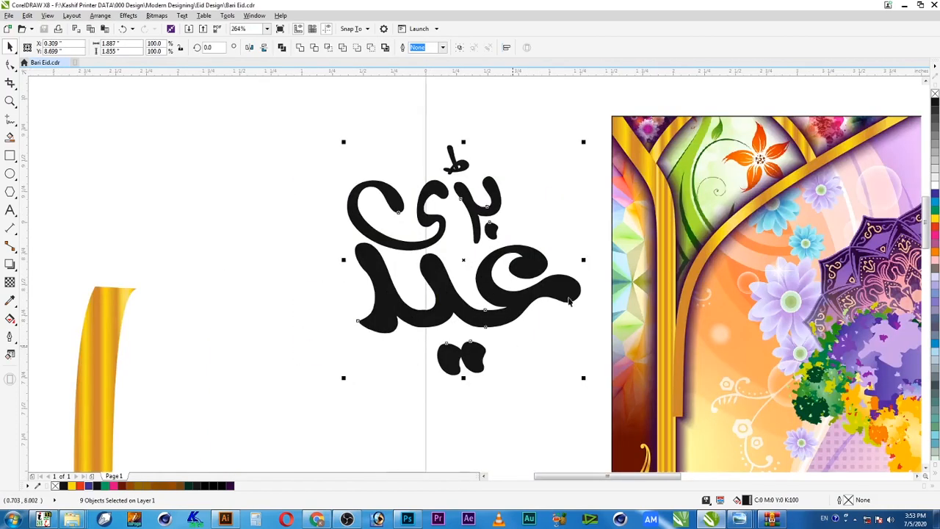
{"action": "left_click", "coordinate": [318, 244]}
{"action": "left_click_drag", "start_coordinate": [316, 120], "coordinate": [517, 262]}
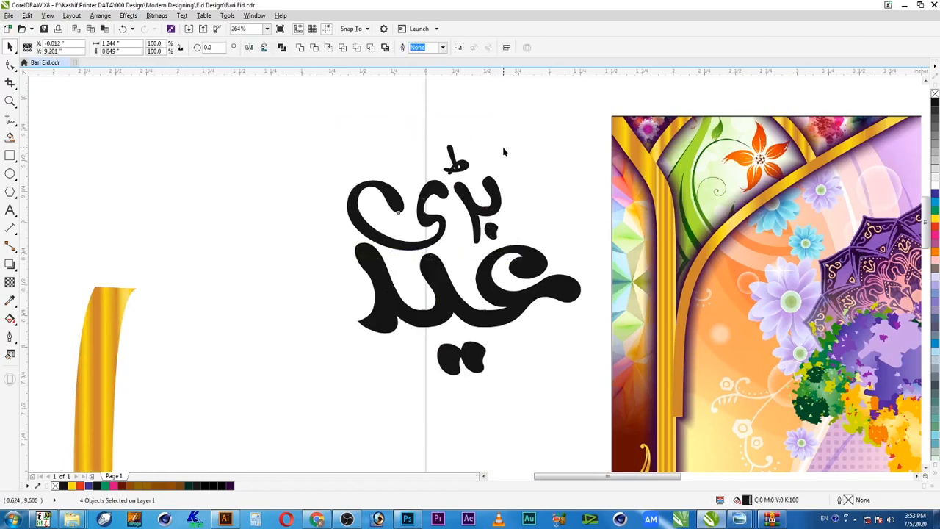
{"action": "left_click", "coordinate": [491, 230]}
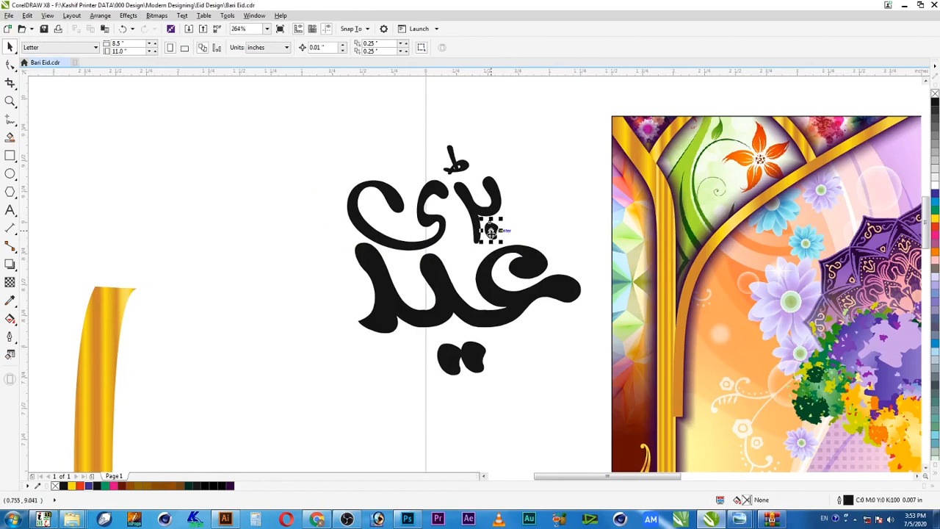
{"action": "left_click_drag", "start_coordinate": [510, 394], "coordinate": [409, 355]}
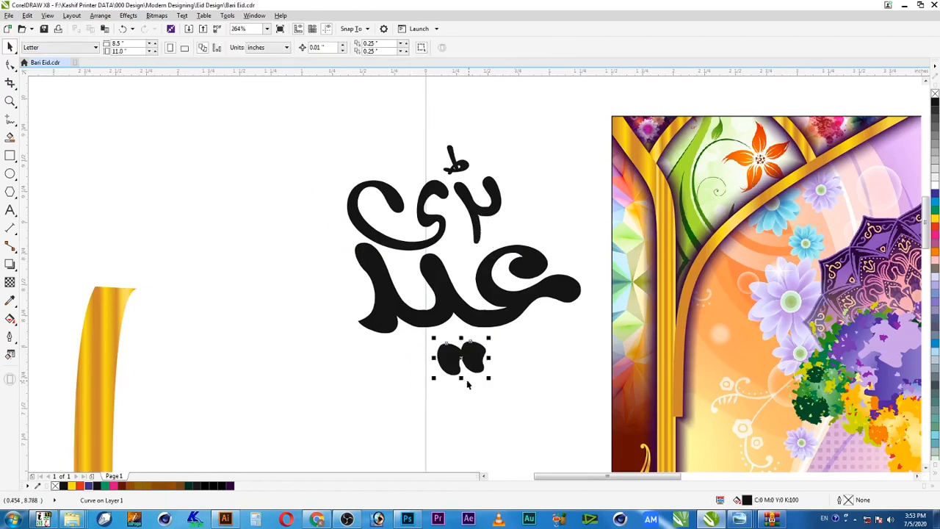
{"action": "key", "text": "Delete"}
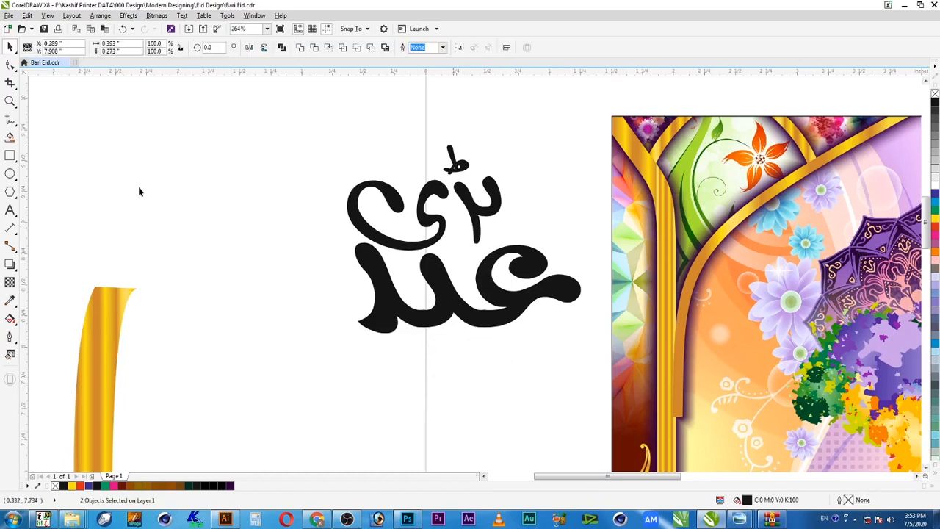
Draw a circle about 0.13 in across as the upper word's dot, adjust the snapping option, and place it just beside the letter's tail.
{"action": "left_click", "coordinate": [7, 171]}
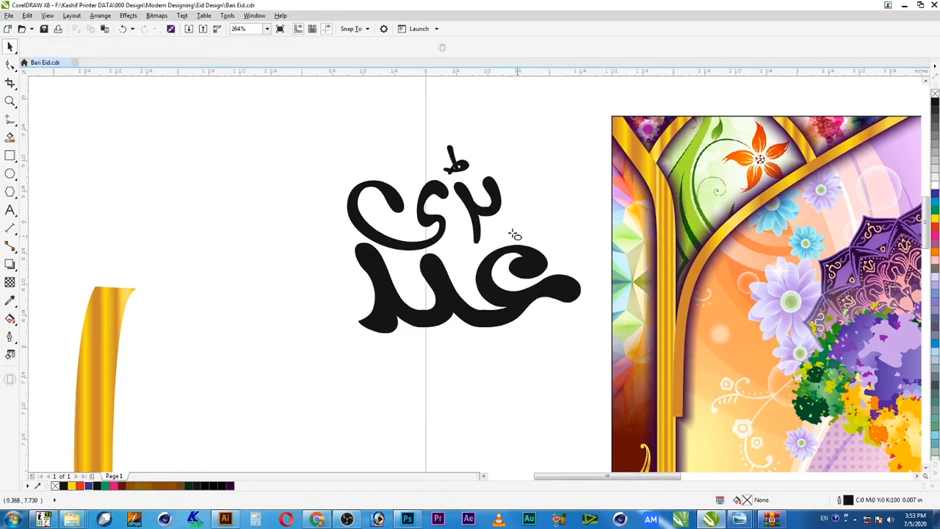
{"action": "left_click_drag", "start_coordinate": [491, 225], "coordinate": [507, 244]}
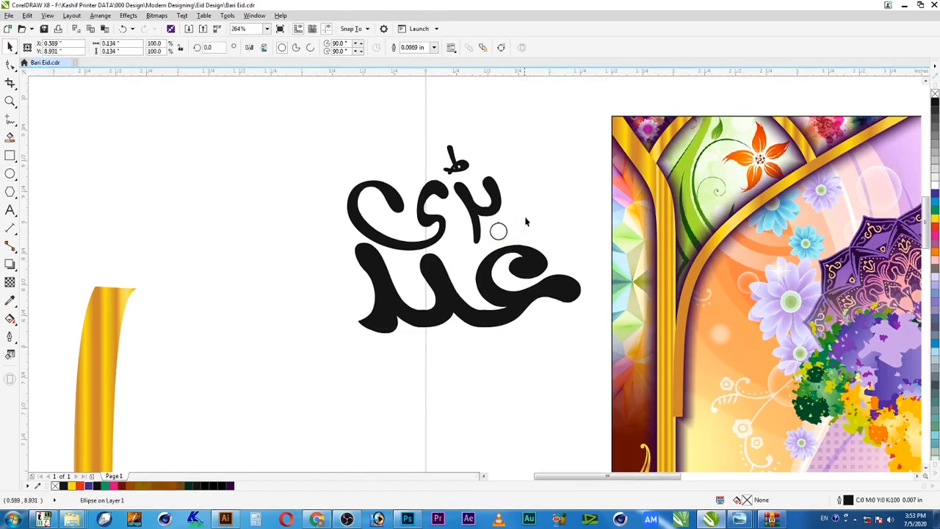
{"action": "left_click", "coordinate": [363, 31]}
{"action": "left_click", "coordinate": [348, 84]}
{"action": "left_click", "coordinate": [500, 229]}
{"action": "left_click_drag", "start_coordinate": [503, 232], "coordinate": [498, 231]}
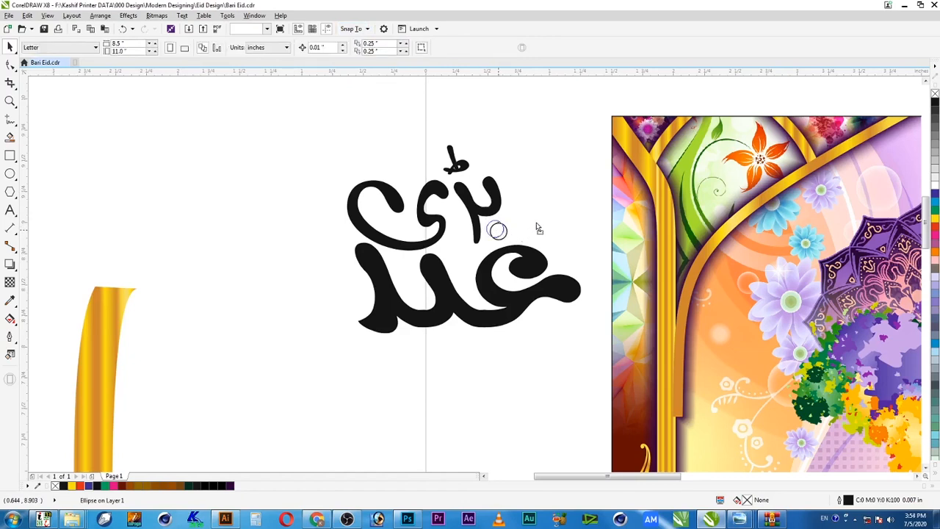
Copy the circle beneath the lower word as two narrow slanted ellipses side by side, and mirror the pair horizontally.
{"action": "left_click_drag", "start_coordinate": [500, 234], "coordinate": [464, 358]}
{"action": "left_click", "coordinate": [439, 343]}
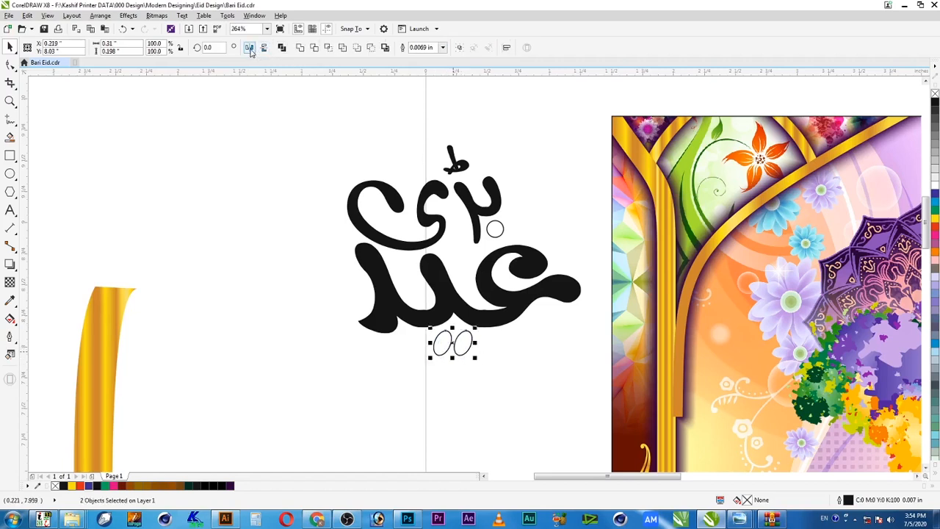
{"action": "left_click", "coordinate": [250, 48]}
{"action": "left_click", "coordinate": [458, 345]}
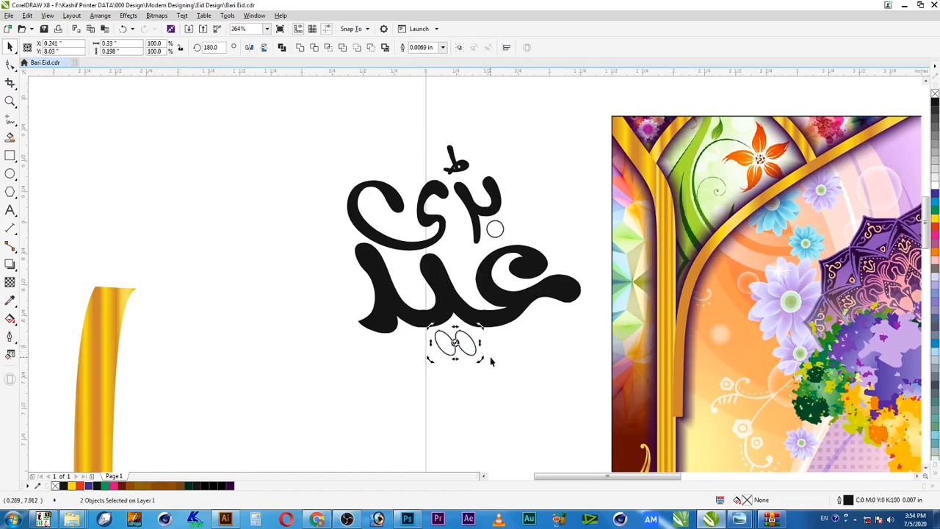
Replace the circle under the upper word with a smaller copy of the slanted ellipse.
{"action": "left_click_drag", "start_coordinate": [530, 203], "coordinate": [477, 255]}
{"action": "key", "text": "Delete"}
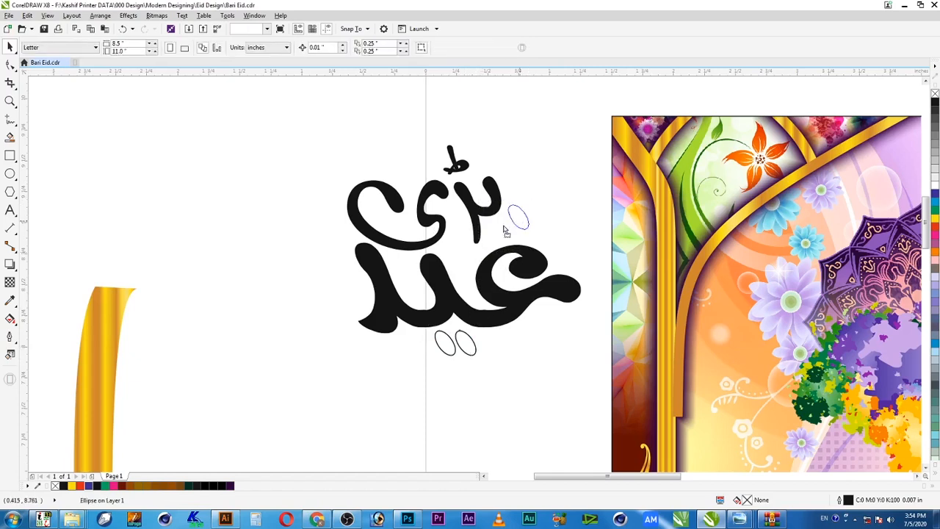
{"action": "mouse_move", "coordinate": [512, 234]}
{"action": "left_mouse_down"}
{"action": "mouse_move", "coordinate": [499, 239]}
{"action": "mouse_move", "coordinate": [511, 248]}
{"action": "mouse_move", "coordinate": [502, 236]}
{"action": "left_mouse_up"}
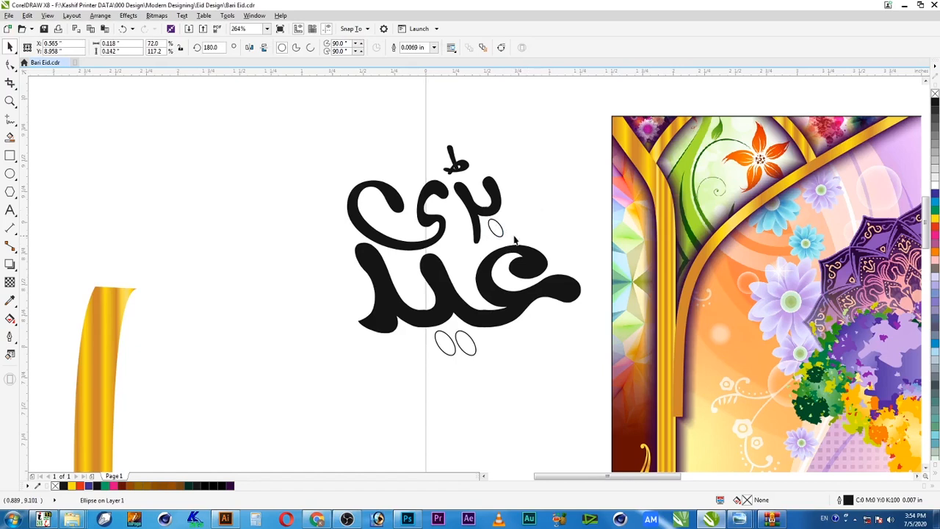
Merge the upper word and its dot into one black curve, and the lower word and its two dots into another.
{"action": "left_click", "coordinate": [514, 170]}
{"action": "left_click_drag", "start_coordinate": [265, 120], "coordinate": [527, 275]}
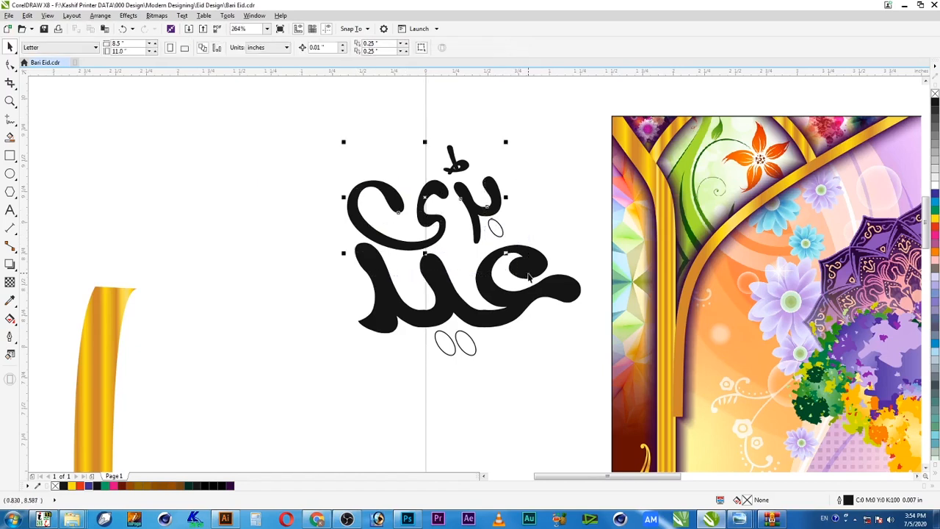
{"action": "left_click", "coordinate": [301, 53]}
{"action": "left_click_drag", "start_coordinate": [302, 220], "coordinate": [594, 393]}
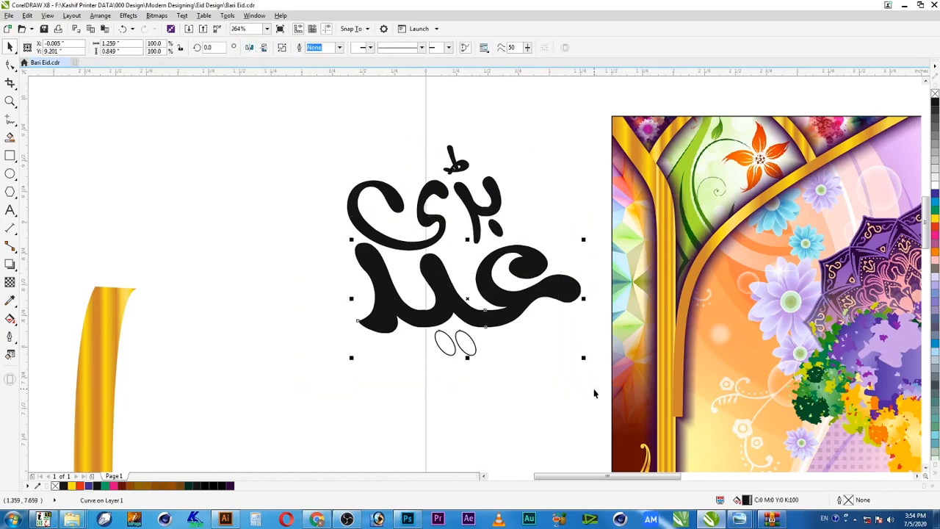
{"action": "left_click", "coordinate": [284, 47]}
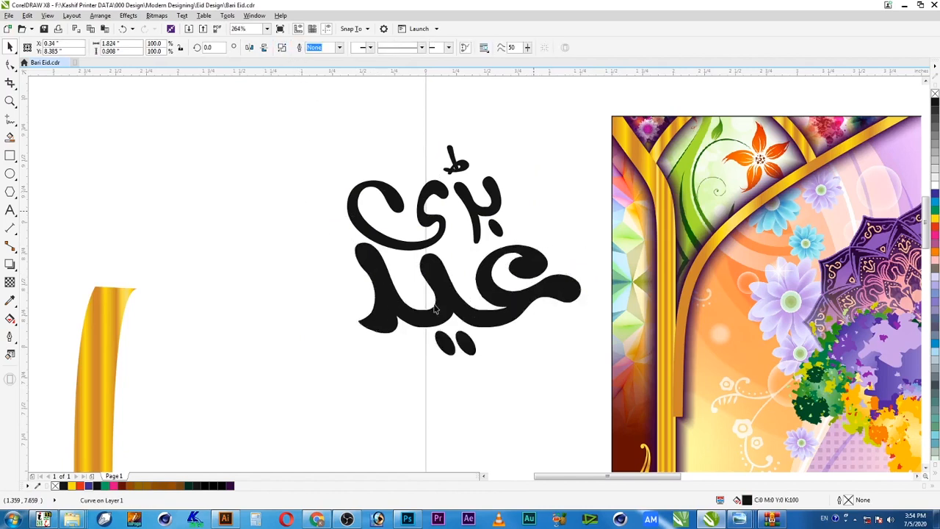
{"action": "key", "text": "Escape"}
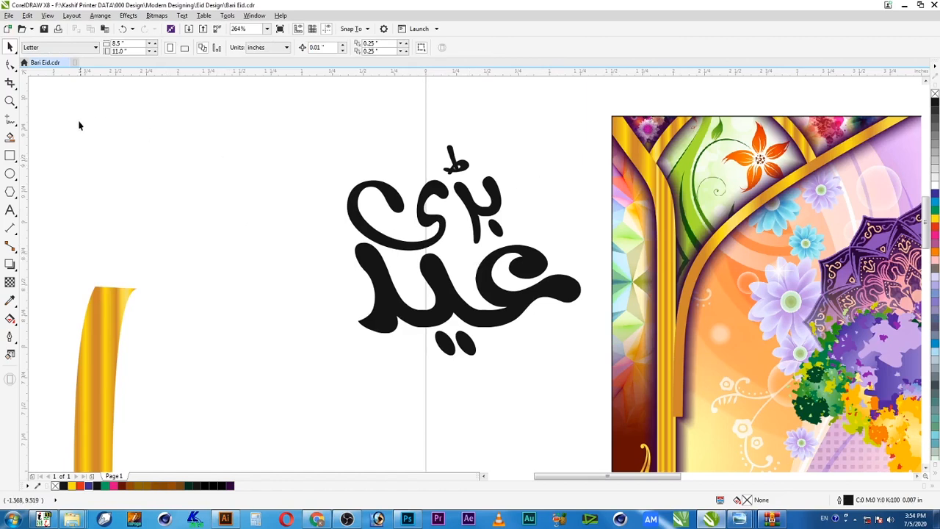
Draw a looped Artistic Media flourish about 0.54 × 0.90 in, with a 0.04 in stroke, to the right of the upper word.
{"action": "left_click", "coordinate": [10, 122]}
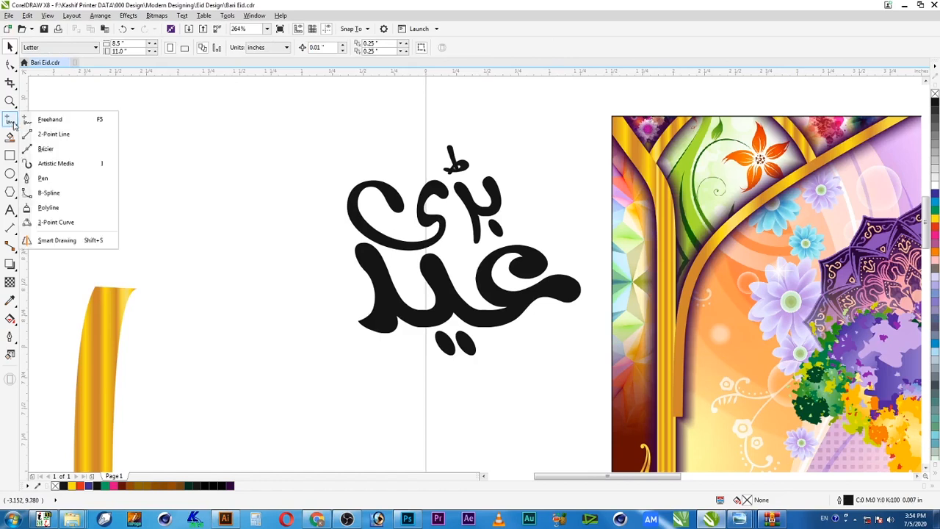
{"action": "left_click", "coordinate": [80, 164]}
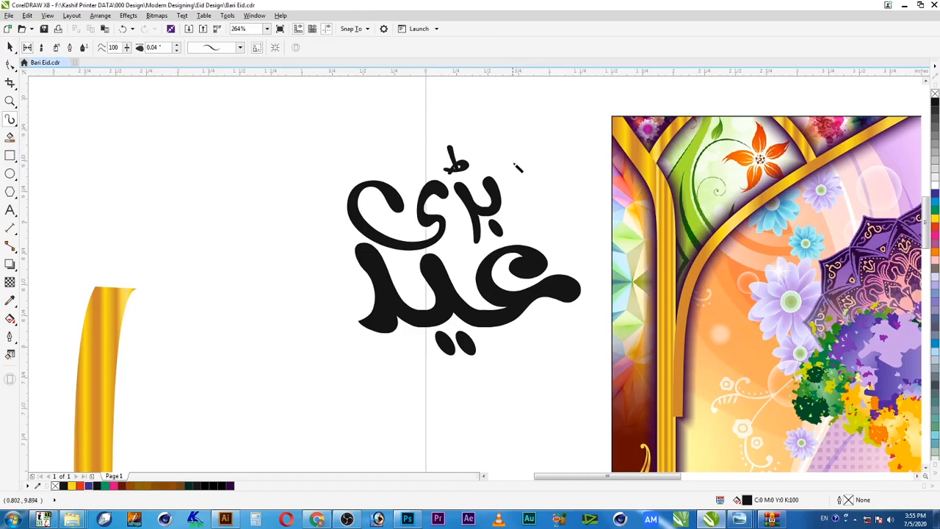
{"action": "mouse_move", "coordinate": [507, 158]}
{"action": "left_mouse_down"}
{"action": "mouse_move", "coordinate": [507, 200]}
{"action": "mouse_move", "coordinate": [527, 223]}
{"action": "mouse_move", "coordinate": [556, 212]}
{"action": "mouse_move", "coordinate": [539, 200]}
{"action": "mouse_move", "coordinate": [526, 229]}
{"action": "mouse_move", "coordinate": [573, 262]}
{"action": "mouse_move", "coordinate": [573, 272]}
{"action": "left_mouse_up"}
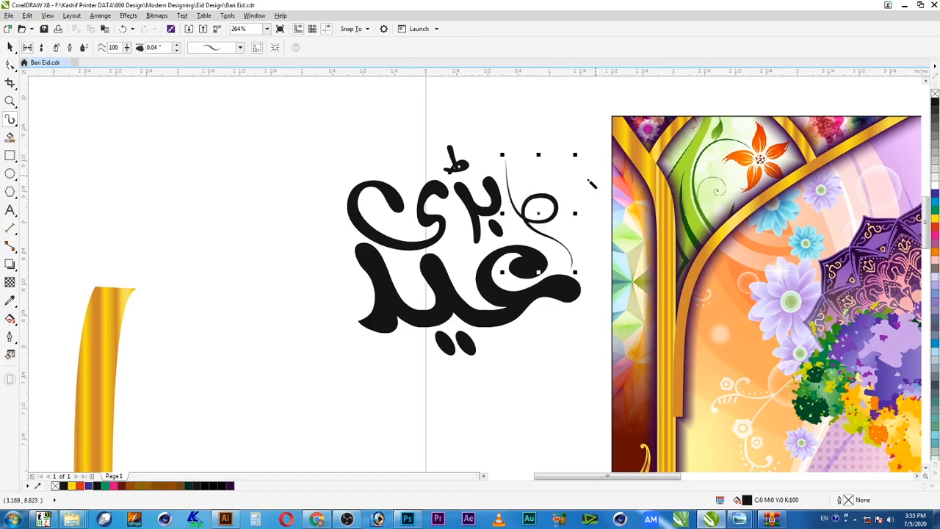
{"action": "key", "text": "space"}
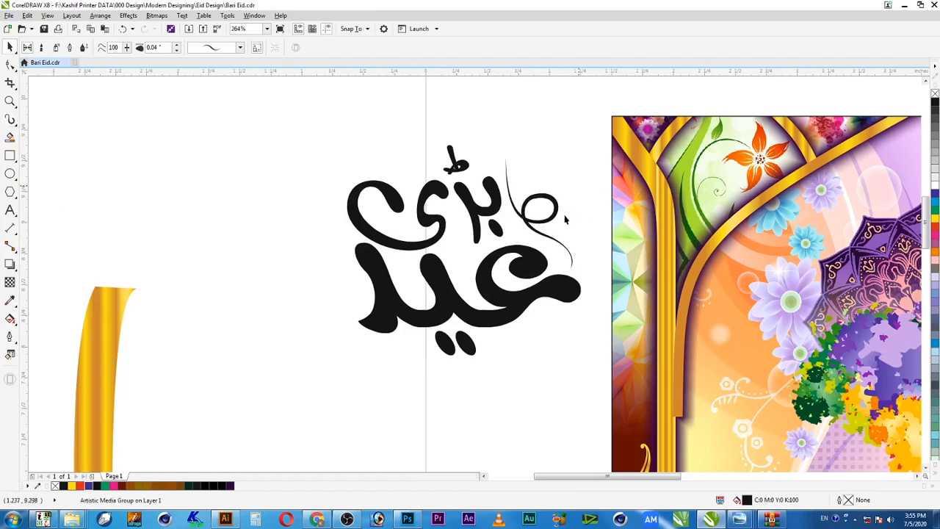
{"action": "left_click", "coordinate": [555, 222]}
{"action": "left_click", "coordinate": [564, 235]}
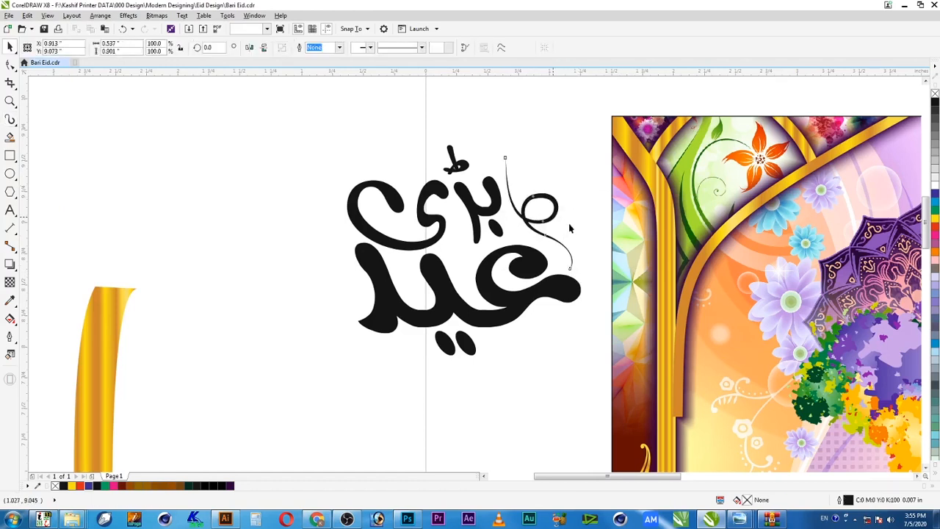
Draw a matching looped Artistic Media flourish along the calligraphy's left side, shift it slightly, and scale it down to a stroke width of about 0.036 in.
{"action": "key", "text": "space"}
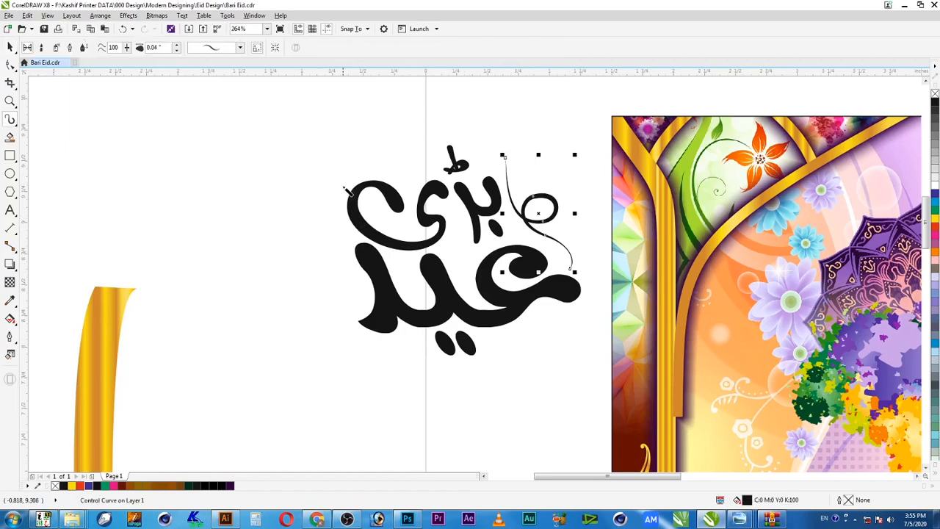
{"action": "mouse_move", "coordinate": [343, 184]}
{"action": "left_mouse_down"}
{"action": "mouse_move", "coordinate": [327, 249]}
{"action": "mouse_move", "coordinate": [346, 278]}
{"action": "mouse_move", "coordinate": [358, 263]}
{"action": "mouse_move", "coordinate": [339, 258]}
{"action": "mouse_move", "coordinate": [329, 268]}
{"action": "mouse_move", "coordinate": [331, 281]}
{"action": "mouse_move", "coordinate": [361, 299]}
{"action": "mouse_move", "coordinate": [338, 324]}
{"action": "left_mouse_up"}
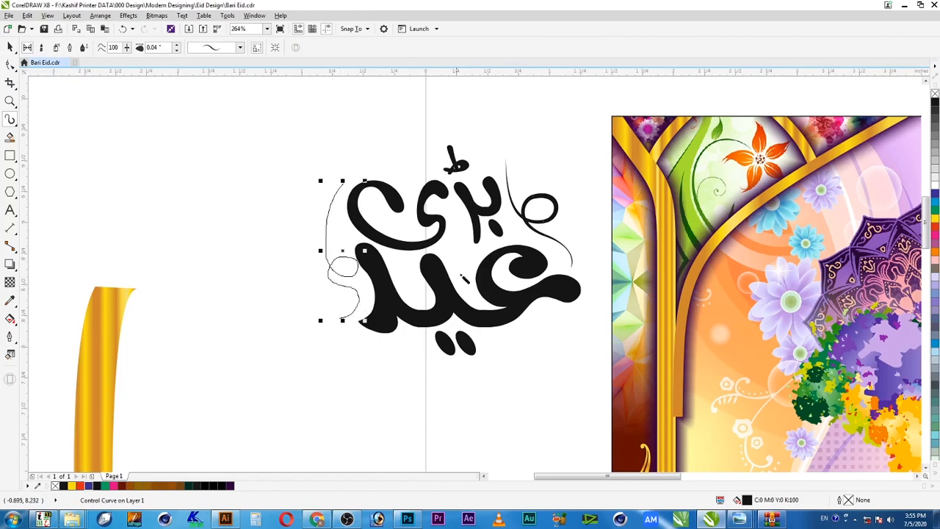
{"action": "left_click_drag", "start_coordinate": [353, 273], "coordinate": [352, 278]}
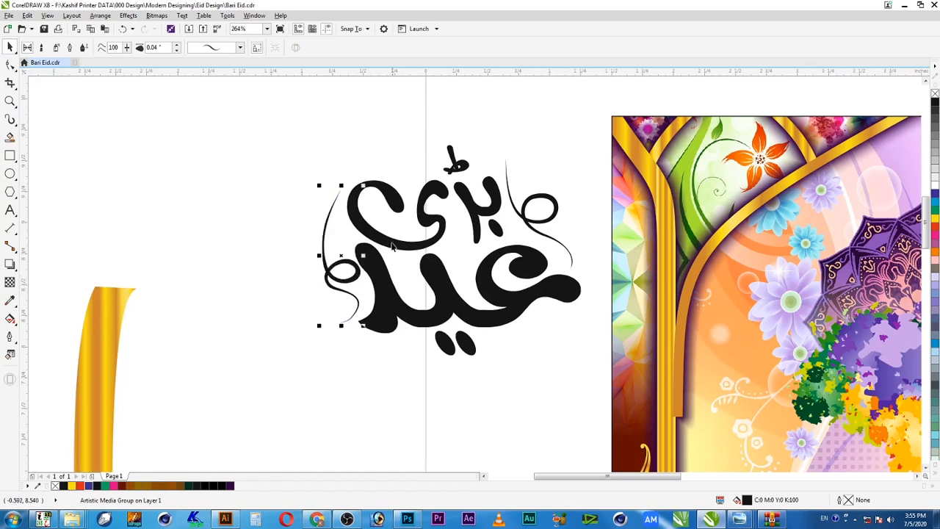
{"action": "left_click_drag", "start_coordinate": [363, 185], "coordinate": [360, 197]}
{"action": "left_click", "coordinate": [291, 254]}
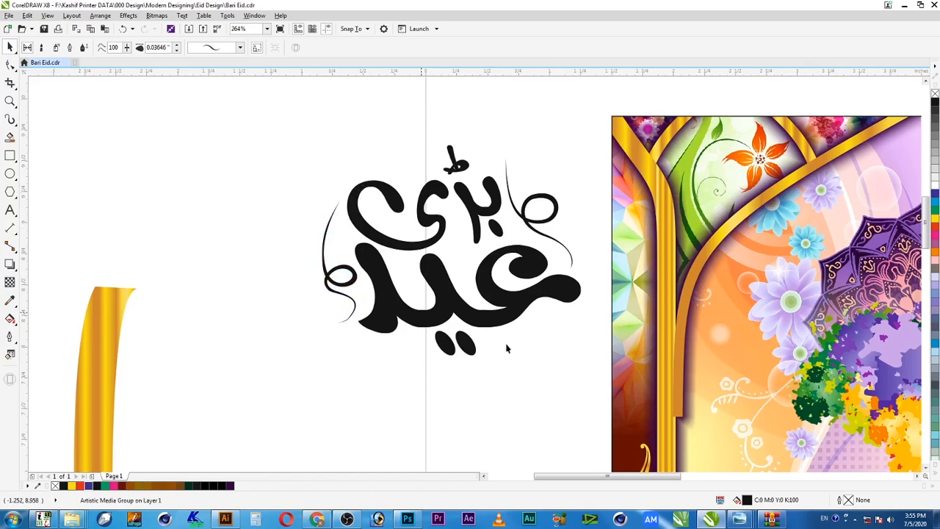
Draw a short 0.04 in Artistic Media stroke between the lower word's tall strokes and give it a round-headed, tapering preset.
{"action": "key", "text": "i"}
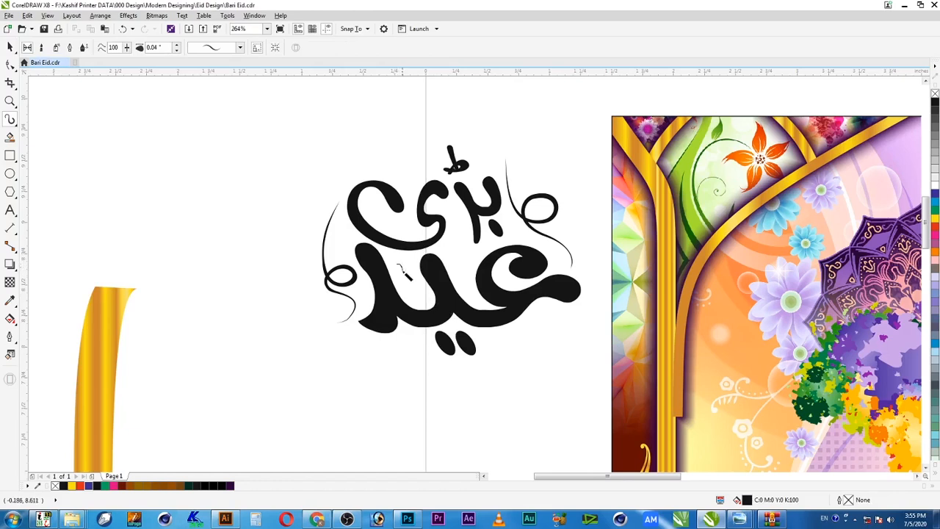
{"action": "left_click_drag", "start_coordinate": [399, 269], "coordinate": [400, 276]}
{"action": "scroll", "coordinate": [462, 230], "scroll_direction": "up", "scroll_amount": 5}
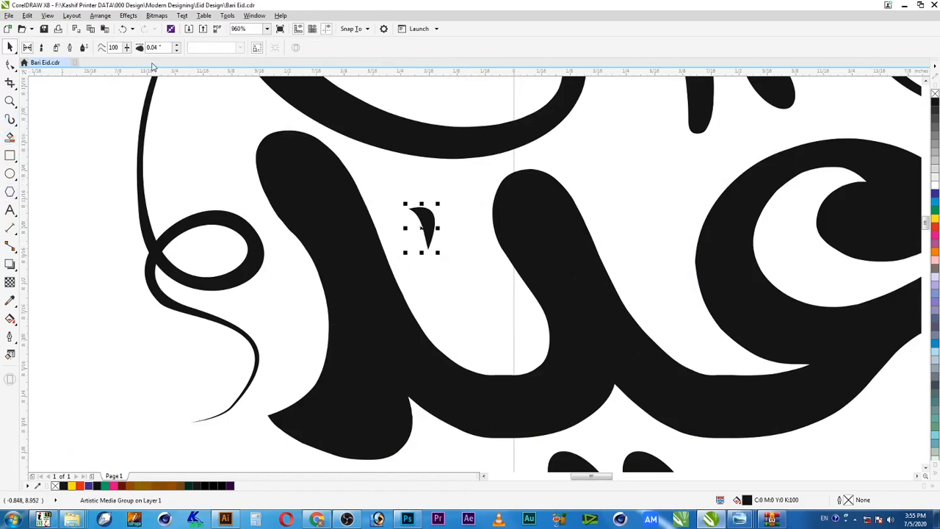
{"action": "left_click", "coordinate": [11, 119]}
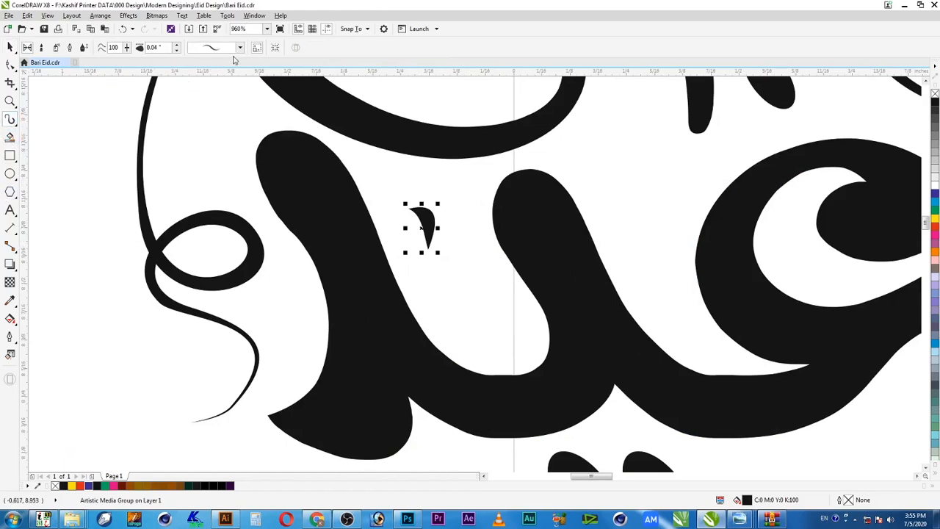
{"action": "left_click", "coordinate": [238, 48]}
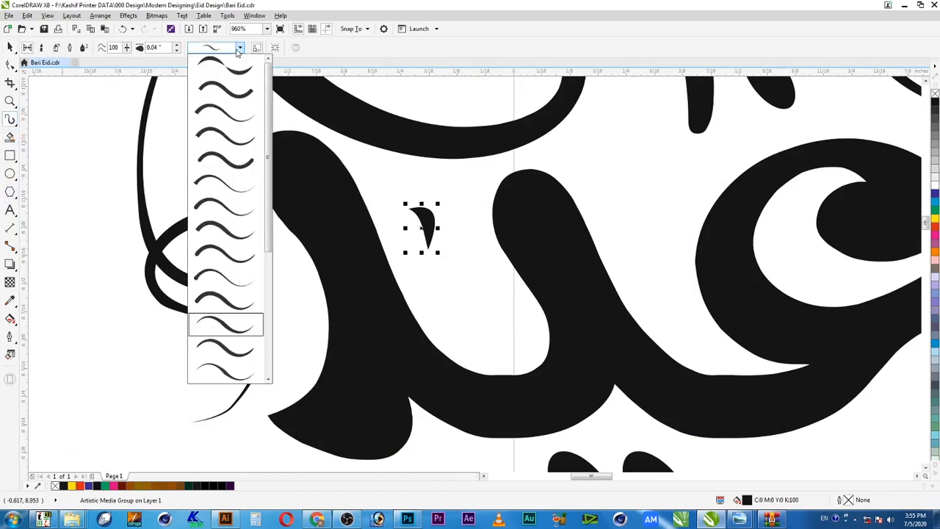
{"action": "left_click", "coordinate": [248, 262]}
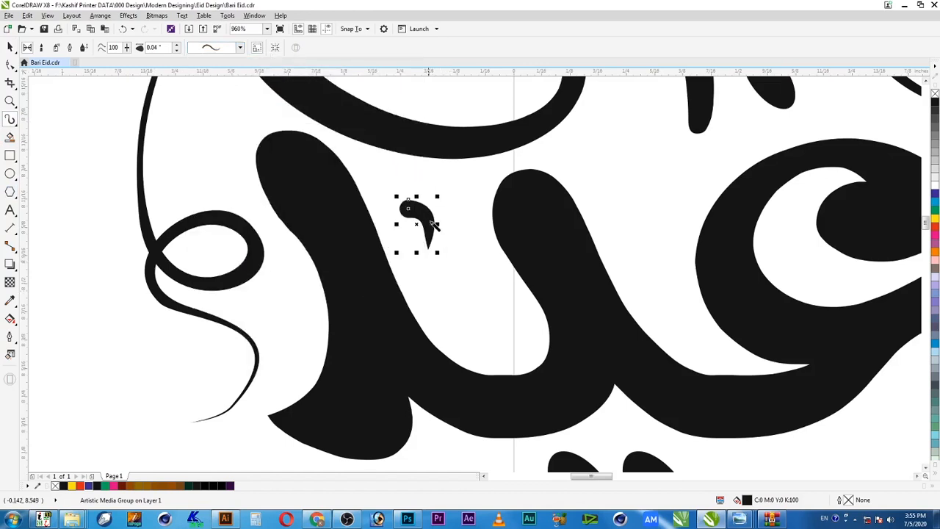
{"action": "left_click", "coordinate": [10, 65]}
{"action": "key", "text": "space"}
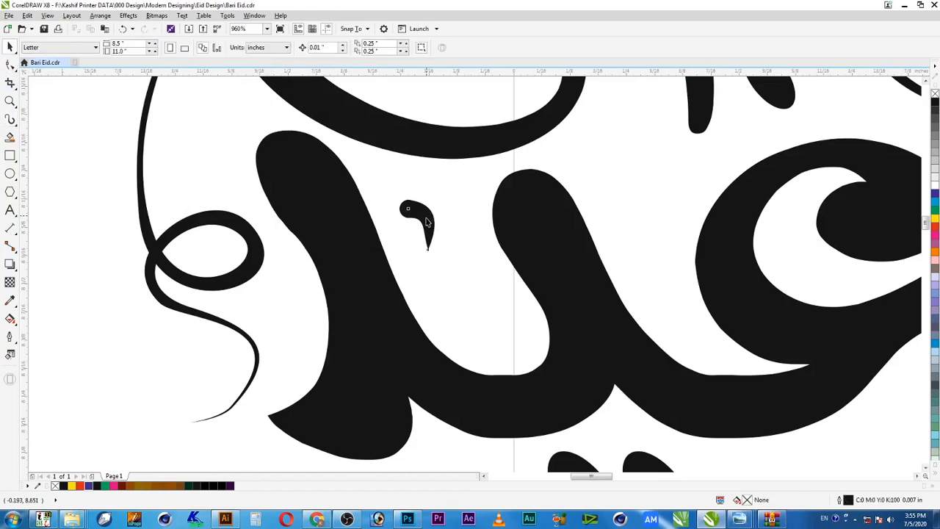
{"action": "left_click", "coordinate": [421, 219]}
{"action": "right_click", "coordinate": [422, 219]}
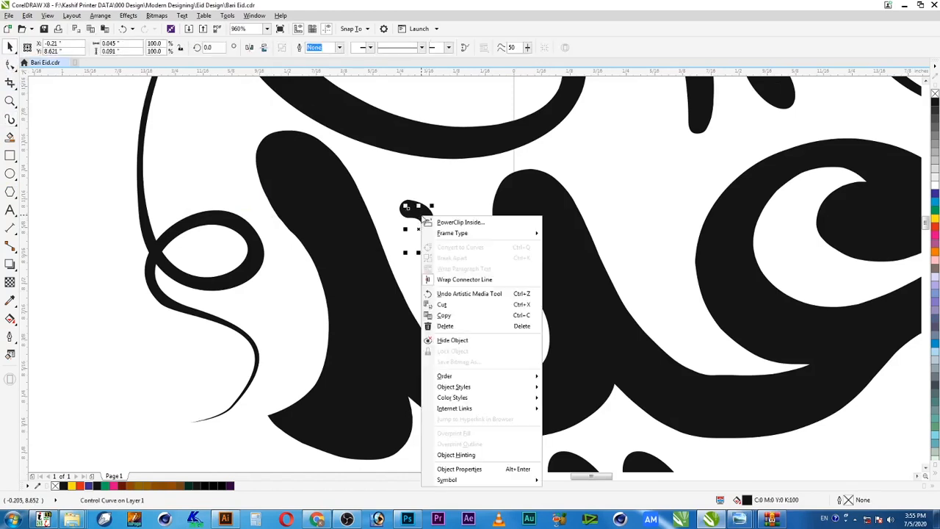
{"action": "left_click", "coordinate": [419, 211]}
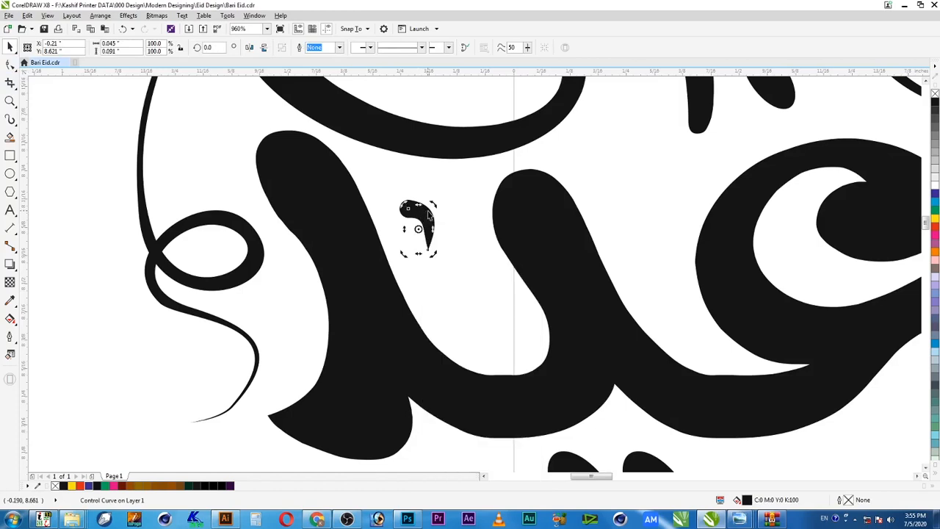
{"action": "right_click", "coordinate": [420, 211]}
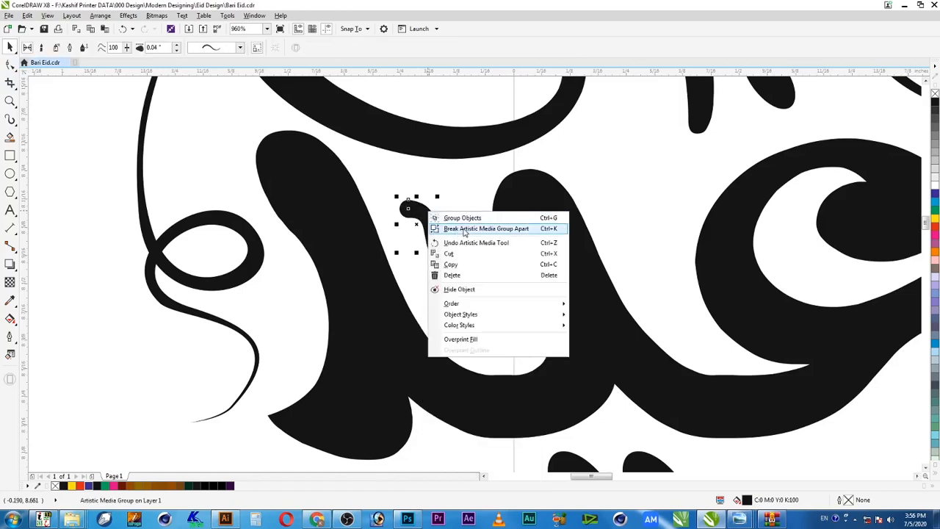
{"action": "left_click", "coordinate": [464, 229]}
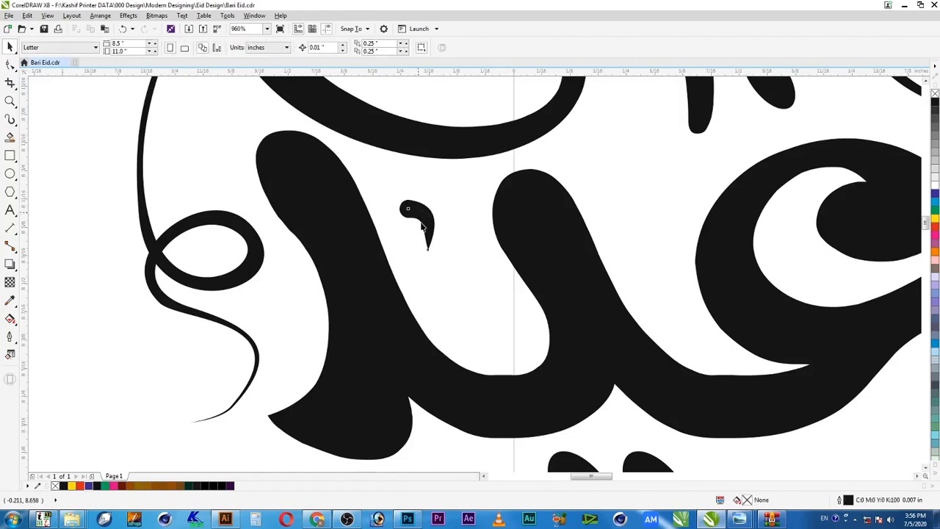
{"action": "left_click", "coordinate": [422, 226]}
{"action": "right_click", "coordinate": [424, 216]}
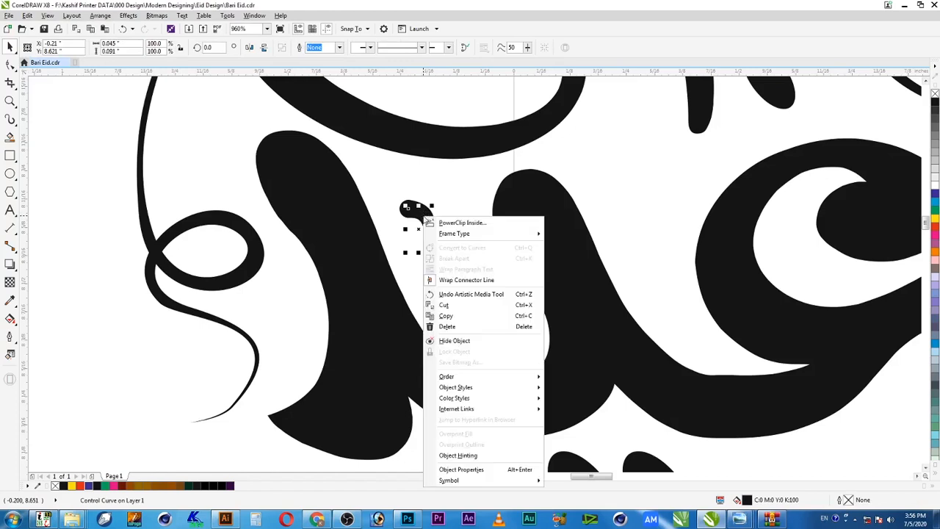
{"action": "left_click", "coordinate": [439, 198]}
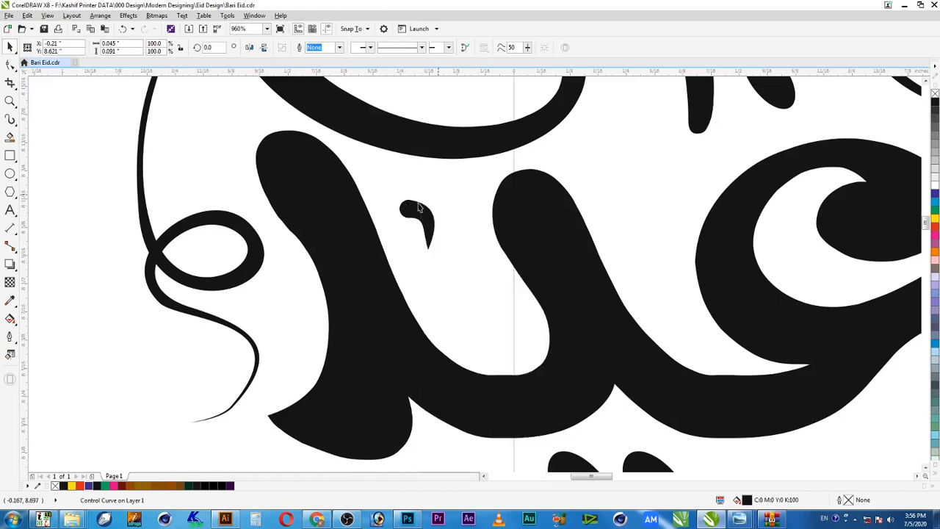
Break the short stroke's Artistic Media group apart and delete its control curve.
{"action": "left_click", "coordinate": [419, 207]}
{"action": "right_click", "coordinate": [418, 204]}
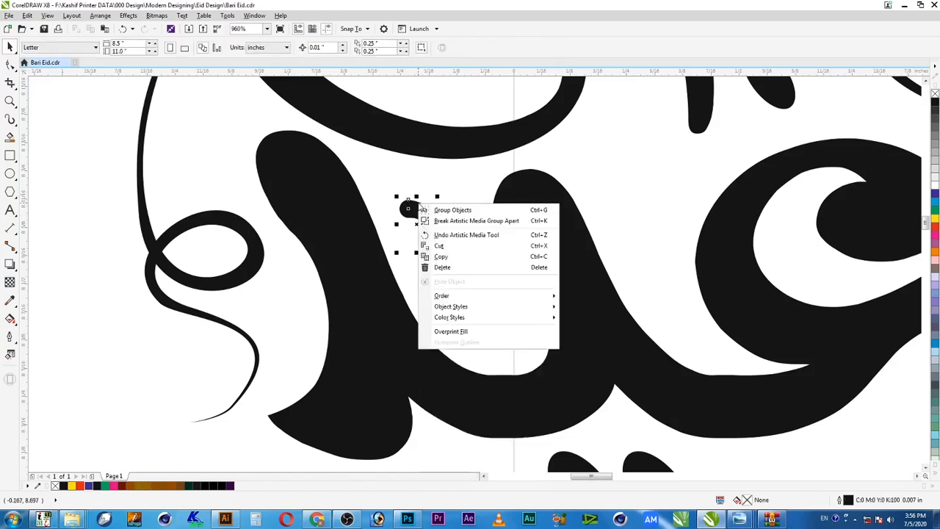
{"action": "left_click", "coordinate": [459, 221]}
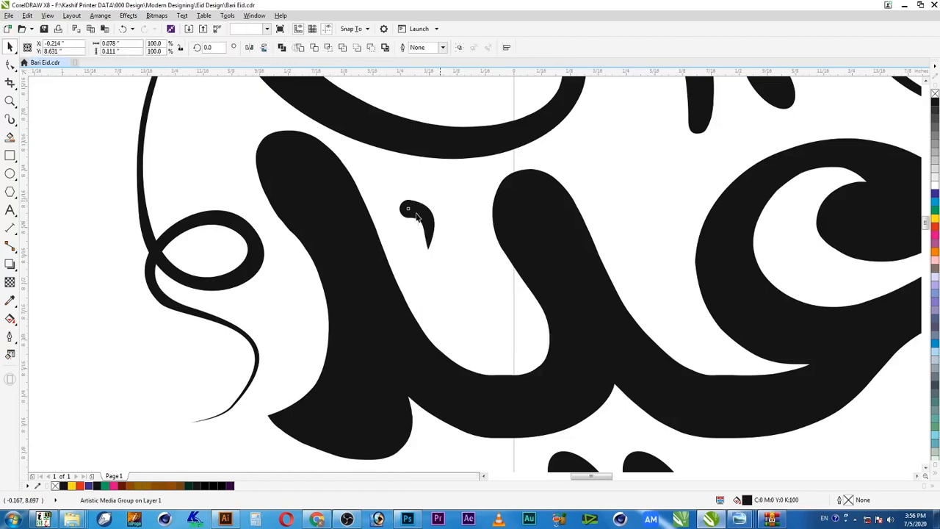
{"action": "left_click_drag", "start_coordinate": [450, 200], "coordinate": [393, 260]}
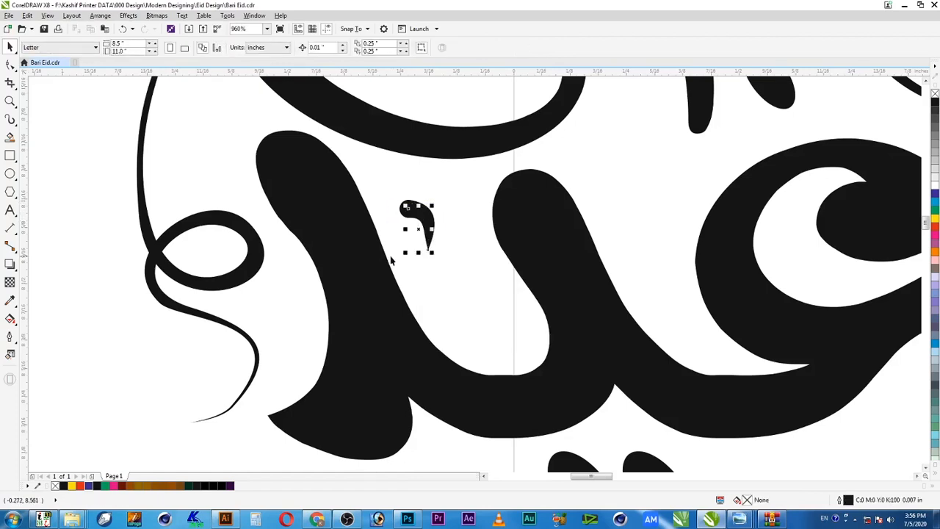
{"action": "key", "text": "Delete"}
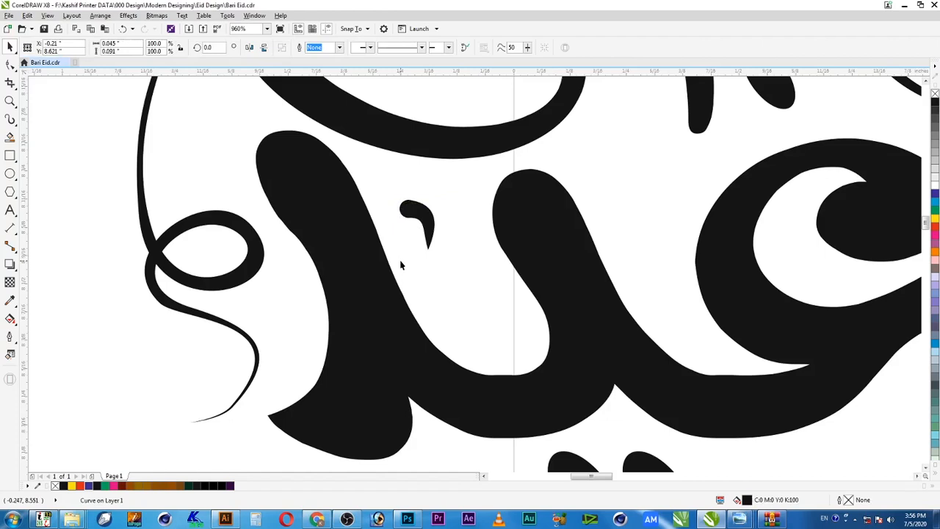
Mirror a copy of the small stroke horizontally on its right and weld both halves into one mark about 0.129 × 0.111 in.
{"action": "left_click", "coordinate": [433, 225]}
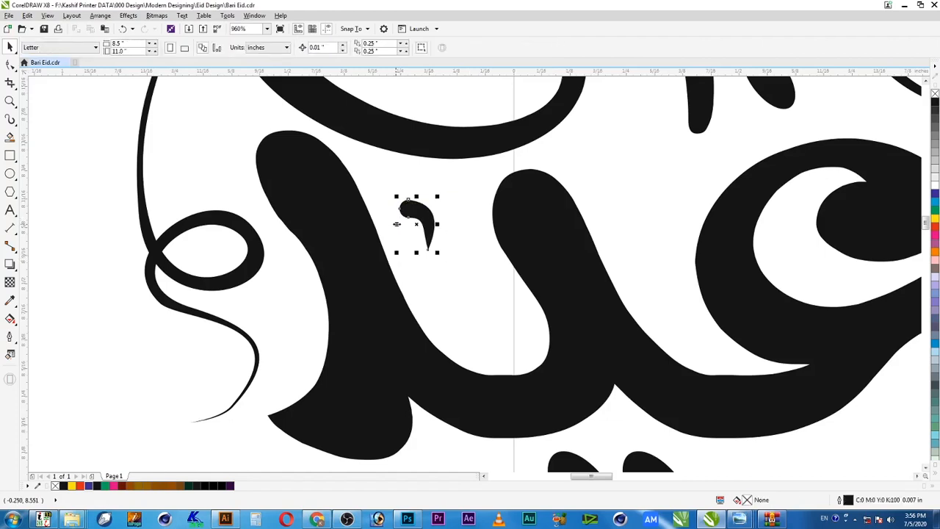
{"action": "mouse_move", "coordinate": [396, 224]}
{"action": "left_mouse_down"}
{"action": "mouse_move", "coordinate": [459, 225]}
{"action": "mouse_move", "coordinate": [445, 213]}
{"action": "left_mouse_up"}
{"action": "right_click", "coordinate": [459, 225]}
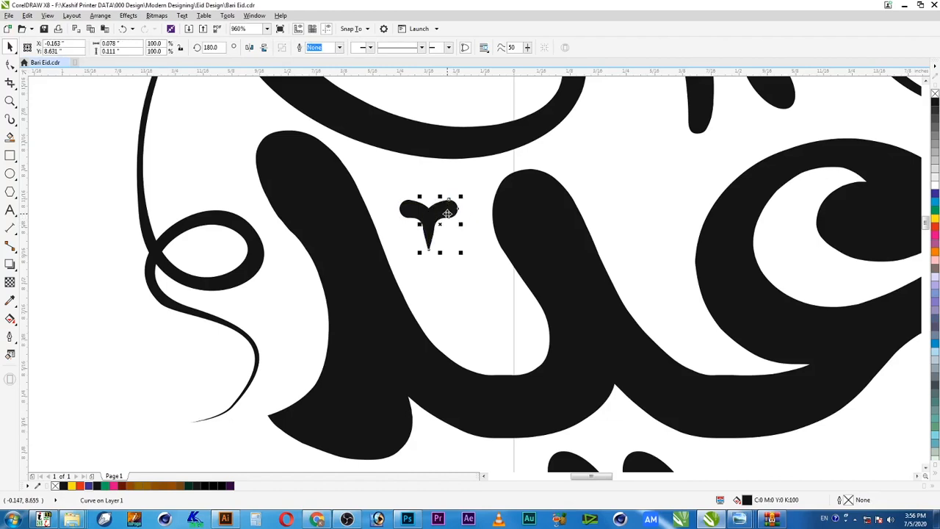
{"action": "left_click", "coordinate": [447, 213]}
{"action": "left_click", "coordinate": [405, 213], "text": "shift"}
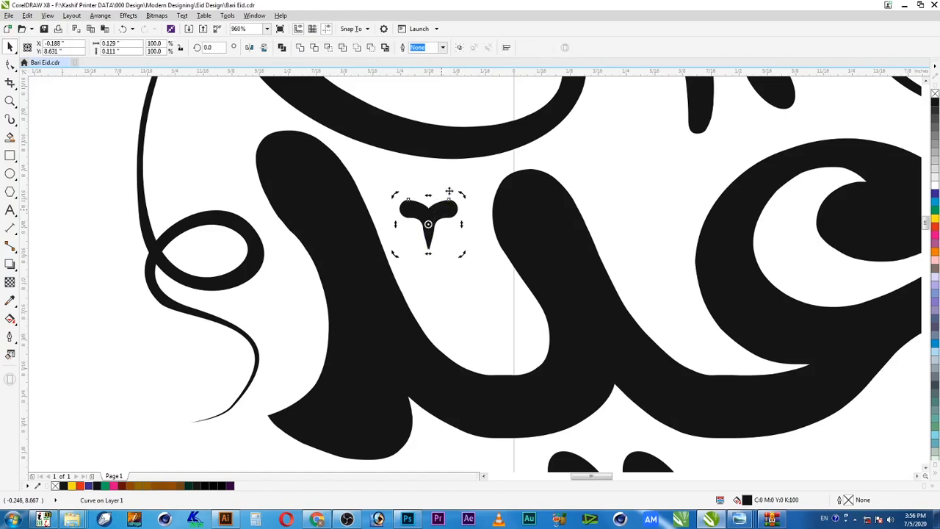
{"action": "left_click", "coordinate": [299, 47]}
Shift the welded mark slightly down and right, skew it horizontally so its stem leans right, and save the document.
{"action": "left_click_drag", "start_coordinate": [443, 213], "coordinate": [452, 228]}
{"action": "left_click", "coordinate": [449, 229]}
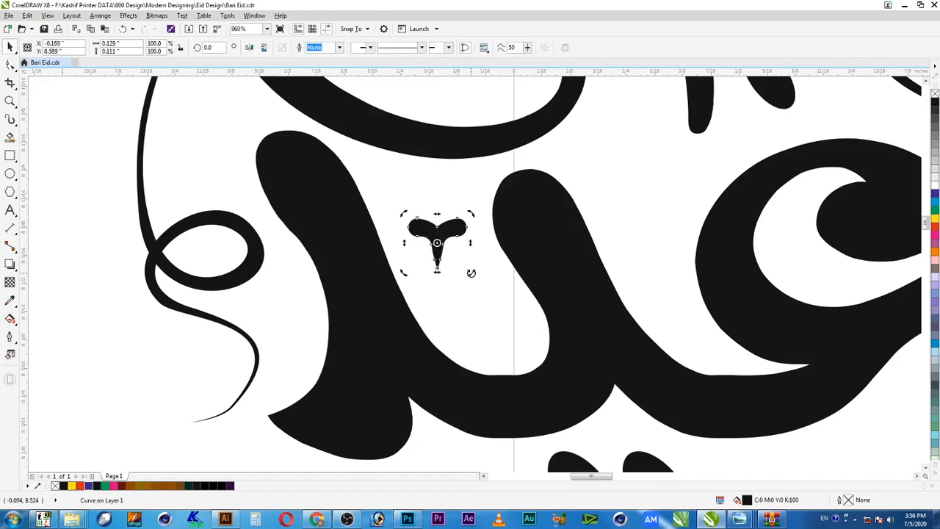
{"action": "mouse_move", "coordinate": [438, 272]}
{"action": "left_mouse_down"}
{"action": "mouse_move", "coordinate": [449, 257]}
{"action": "mouse_move", "coordinate": [453, 265]}
{"action": "left_mouse_up"}
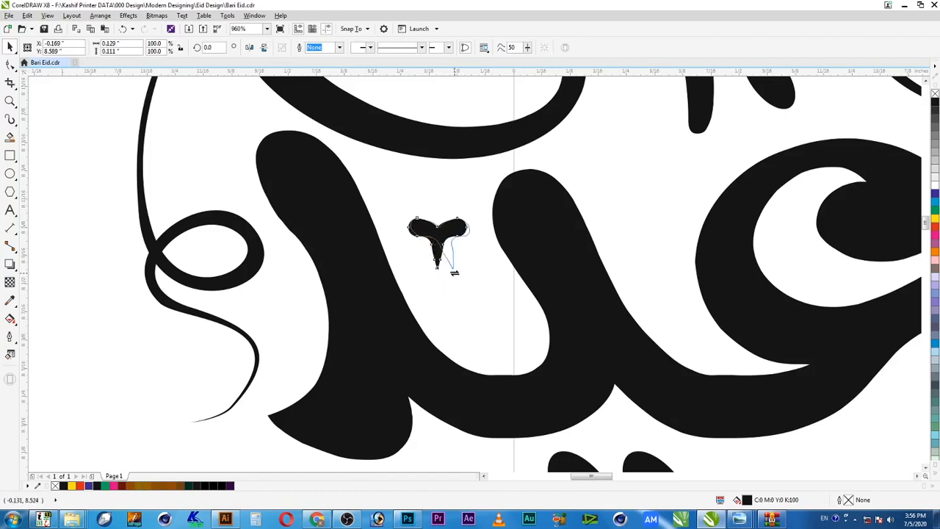
{"action": "left_click", "coordinate": [459, 231]}
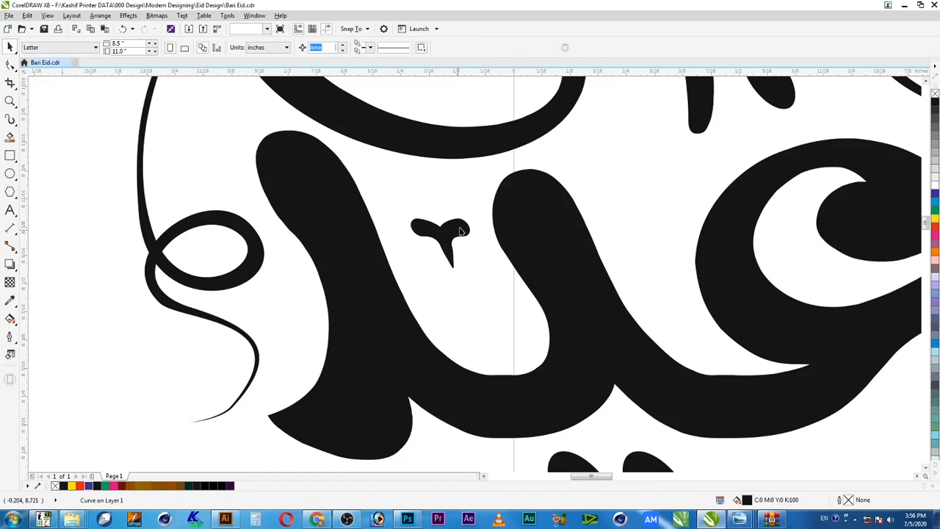
{"action": "left_click_drag", "start_coordinate": [473, 272], "coordinate": [466, 297]}
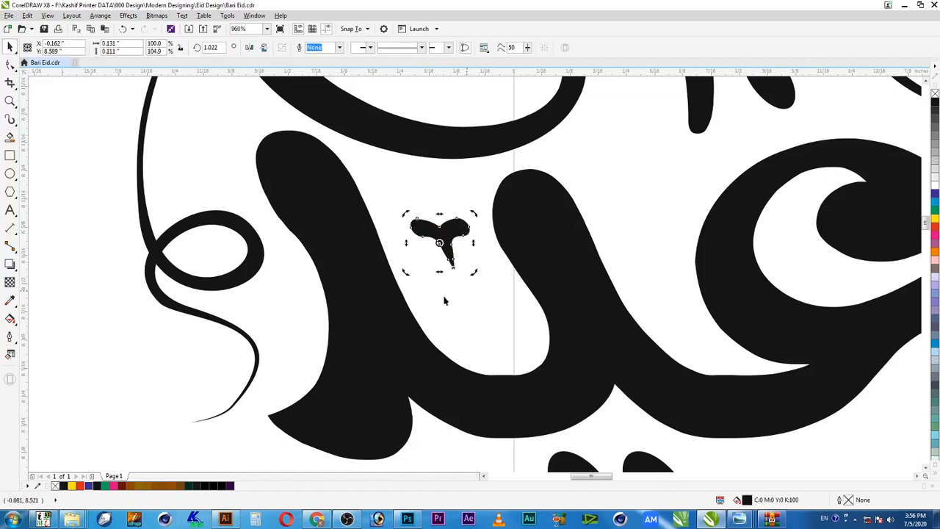
{"action": "left_click", "coordinate": [45, 30]}
Try short curved Artistic Media strokes above the welded mark and delete each one.
{"action": "key", "text": "F5"}
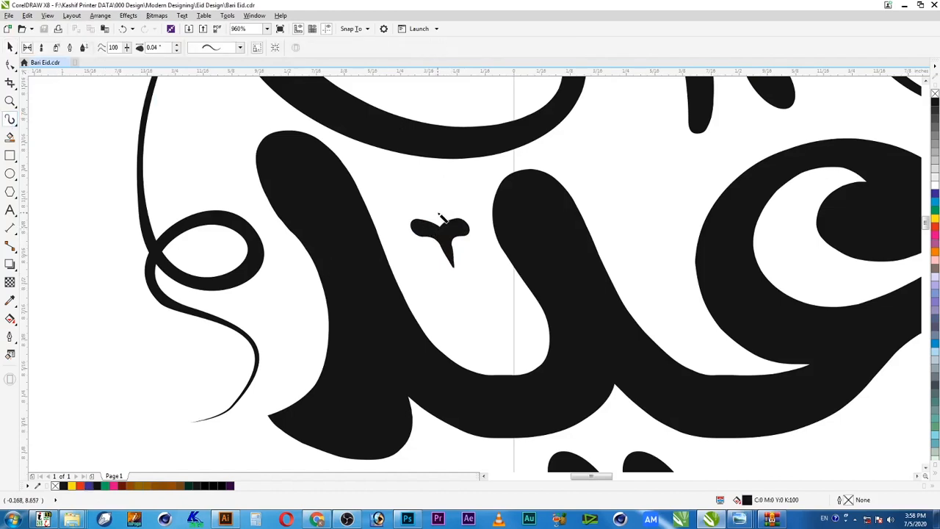
{"action": "mouse_move", "coordinate": [436, 213]}
{"action": "left_mouse_down"}
{"action": "mouse_move", "coordinate": [423, 189]}
{"action": "mouse_move", "coordinate": [438, 206]}
{"action": "left_mouse_up"}
{"action": "key", "text": "space"}
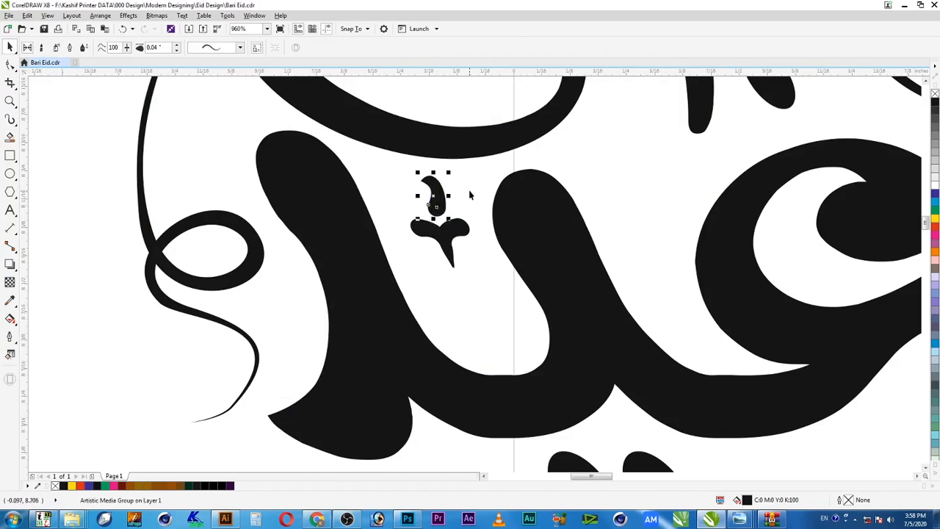
{"action": "key", "text": "Escape"}
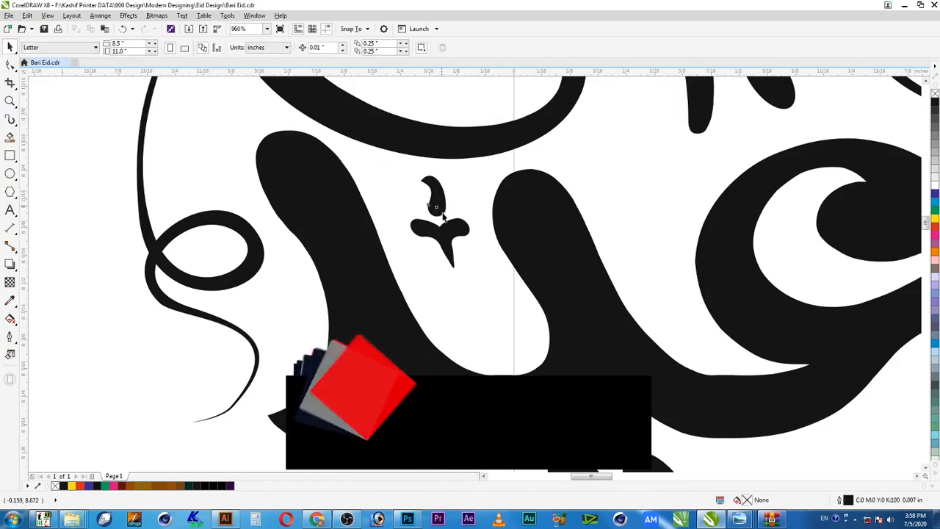
{"action": "left_click", "coordinate": [435, 189]}
{"action": "key", "text": "Delete"}
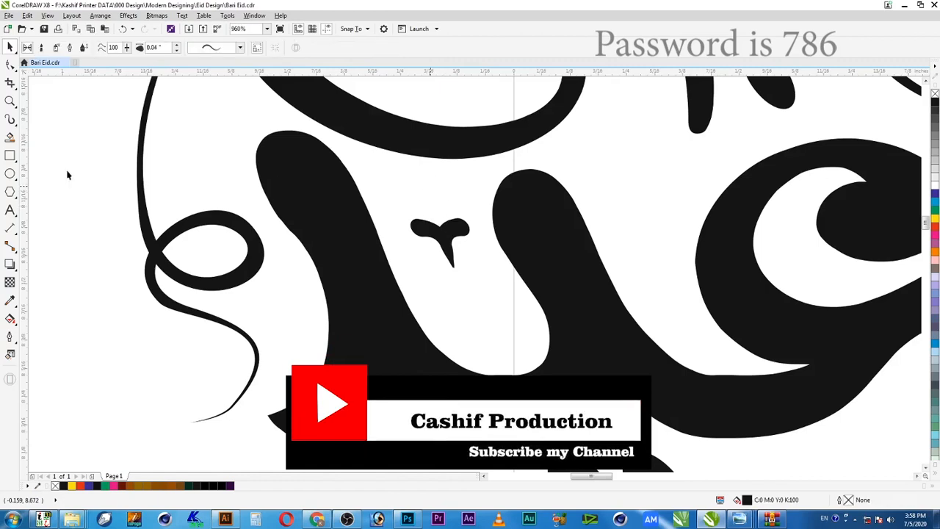
{"action": "left_click", "coordinate": [11, 117]}
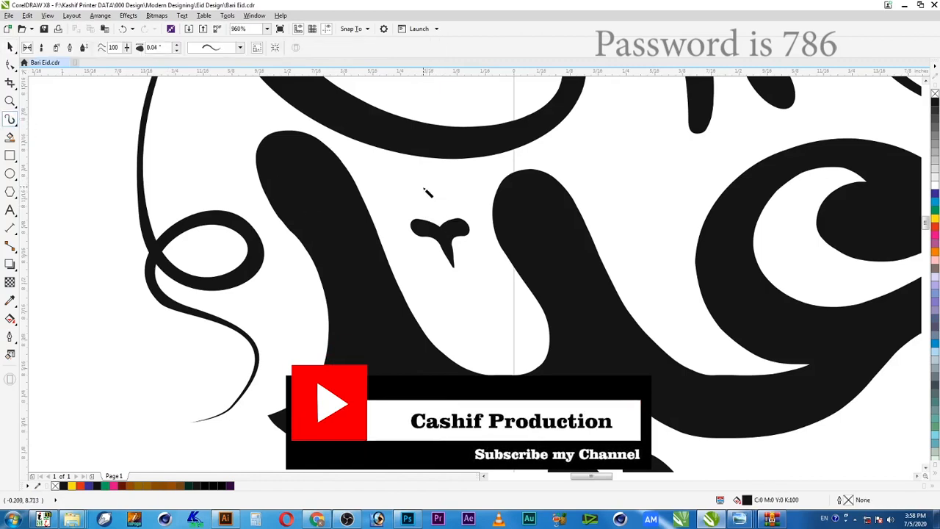
{"action": "left_click_drag", "start_coordinate": [429, 191], "coordinate": [445, 216]}
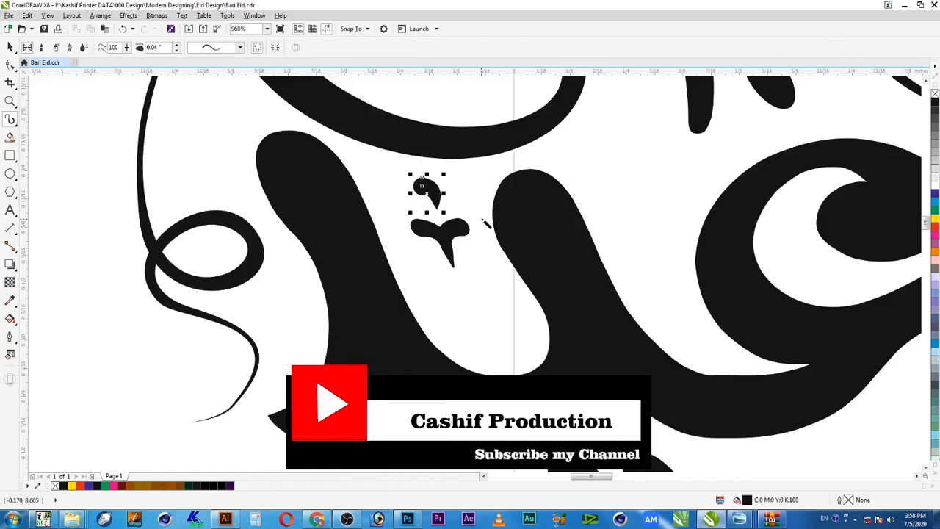
{"action": "key", "text": "Delete"}
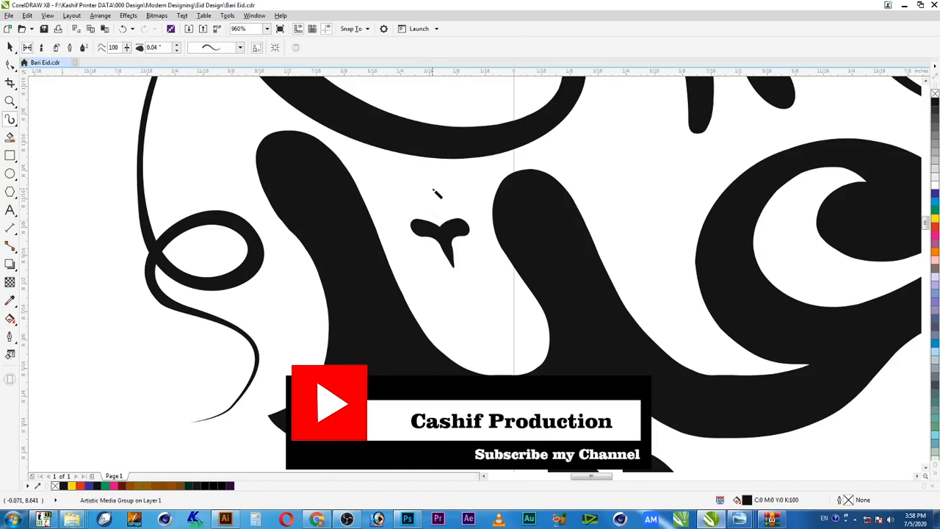
Draw an Artistic Media teardrop about 0.028 × 0.074 in above the mark, break it apart and delete its control curve.
{"action": "mouse_move", "coordinate": [432, 178]}
{"action": "left_mouse_down"}
{"action": "mouse_move", "coordinate": [443, 218]}
{"action": "mouse_move", "coordinate": [443, 196]}
{"action": "mouse_move", "coordinate": [434, 204]}
{"action": "mouse_move", "coordinate": [434, 192]}
{"action": "left_mouse_up"}
{"action": "key", "text": "space"}
{"action": "right_click", "coordinate": [433, 192]}
{"action": "left_click", "coordinate": [470, 209]}
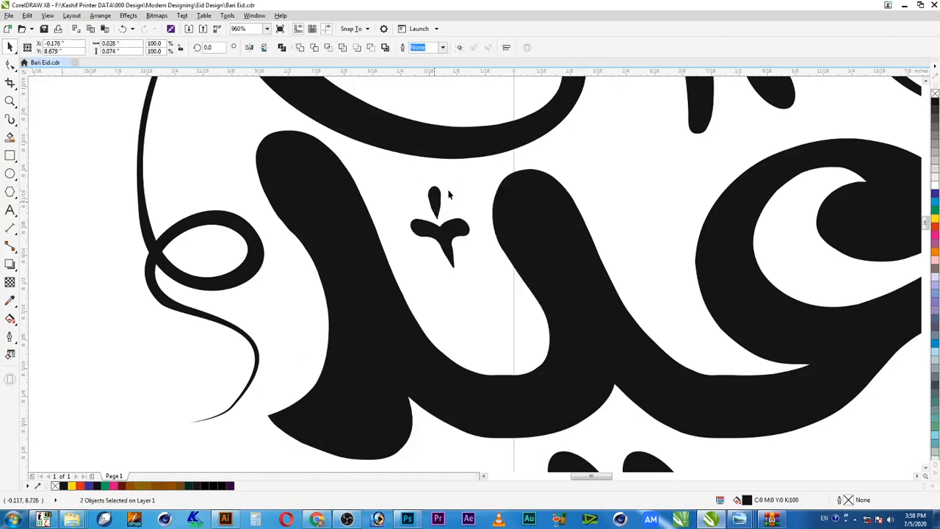
{"action": "key", "text": "Escape"}
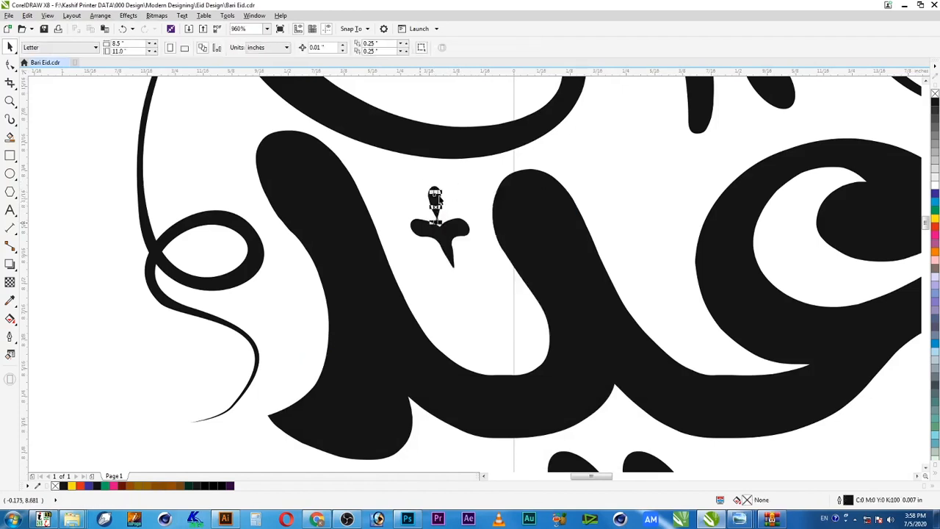
{"action": "left_click", "coordinate": [435, 200]}
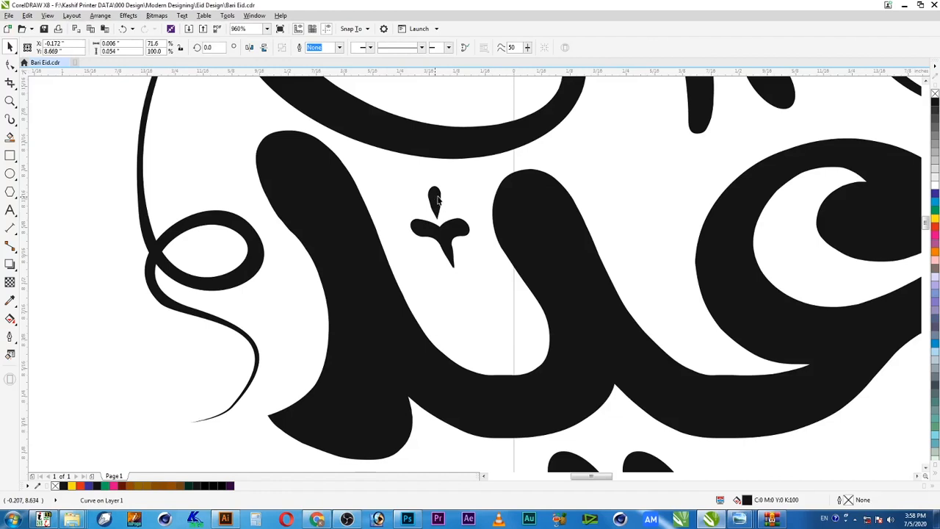
Rotate the teardrop slightly above the small mark, then weld the two shapes into one ornament.
{"action": "left_click", "coordinate": [437, 196]}
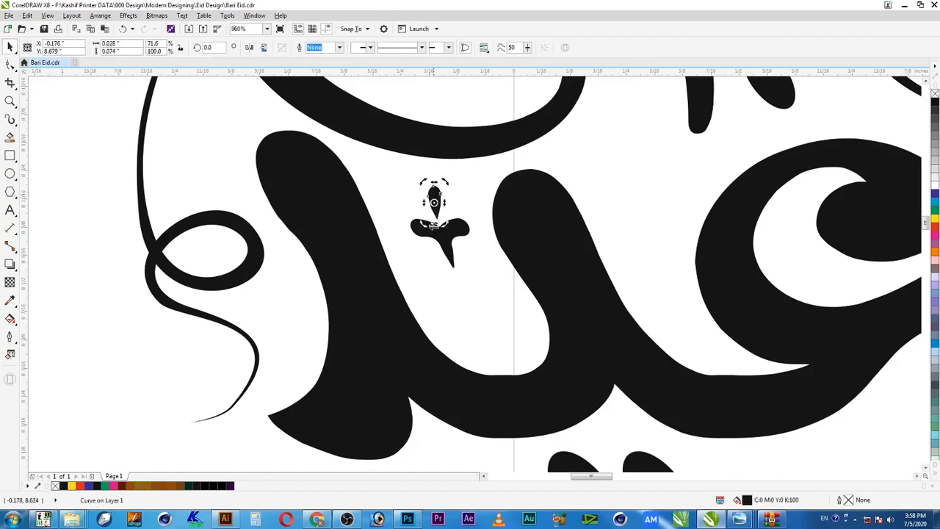
{"action": "left_click", "coordinate": [435, 204]}
{"action": "left_click", "coordinate": [444, 232]}
{"action": "left_click_drag", "start_coordinate": [374, 169], "coordinate": [505, 299]}
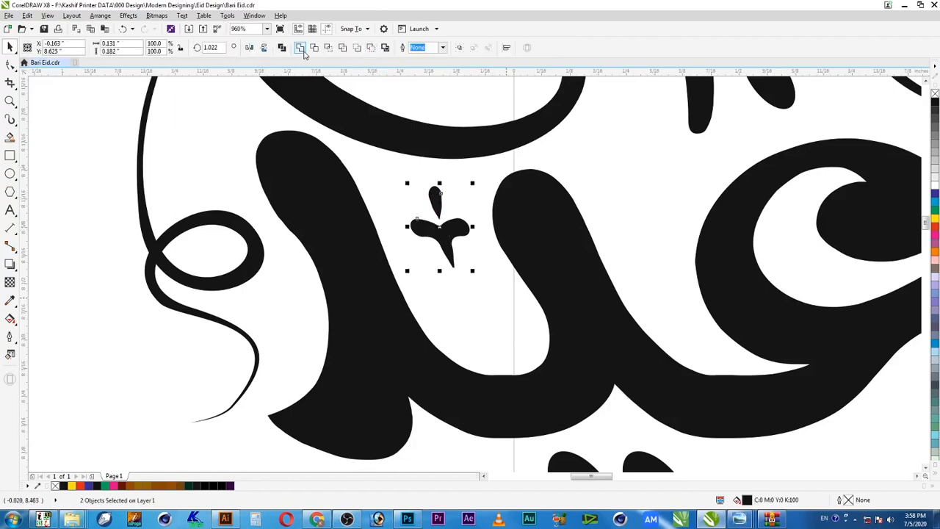
{"action": "left_click", "coordinate": [300, 48]}
Place copies of the welded ornament enlarged to 126.7% in the lower word's second bowl and above the upper word's large curve.
{"action": "left_click_drag", "start_coordinate": [443, 237], "coordinate": [649, 219]}
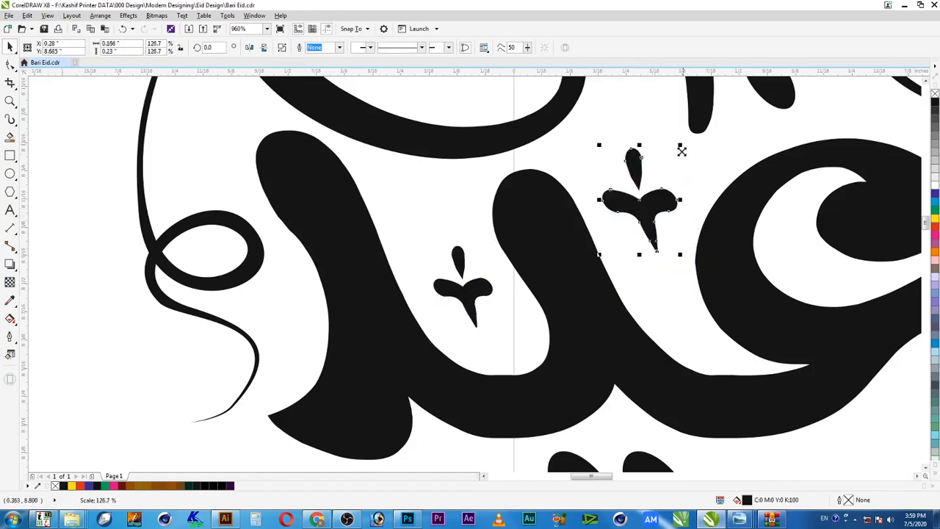
{"action": "scroll", "coordinate": [694, 195], "scroll_direction": "down", "scroll_amount": 2}
{"action": "scroll", "coordinate": [694, 297], "scroll_direction": "down", "scroll_amount": 1}
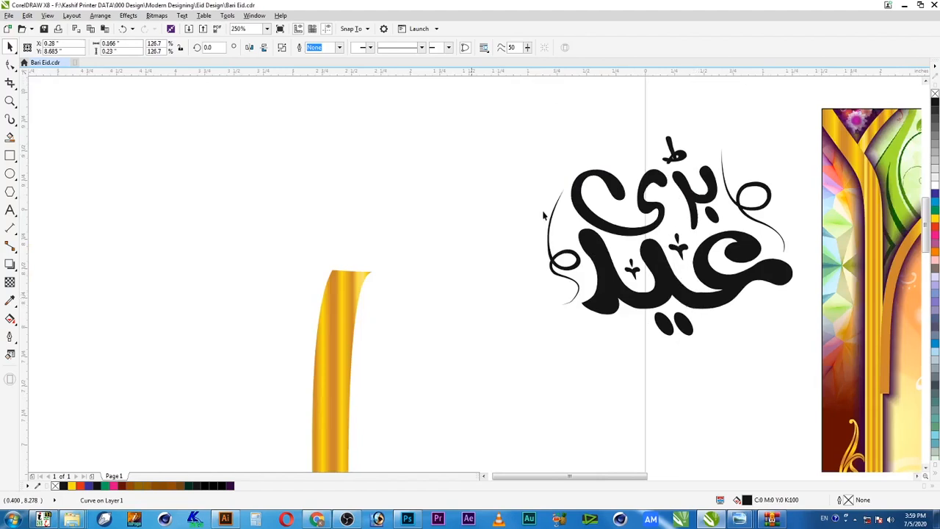
{"action": "left_click_drag", "start_coordinate": [827, 359], "coordinate": [803, 353]}
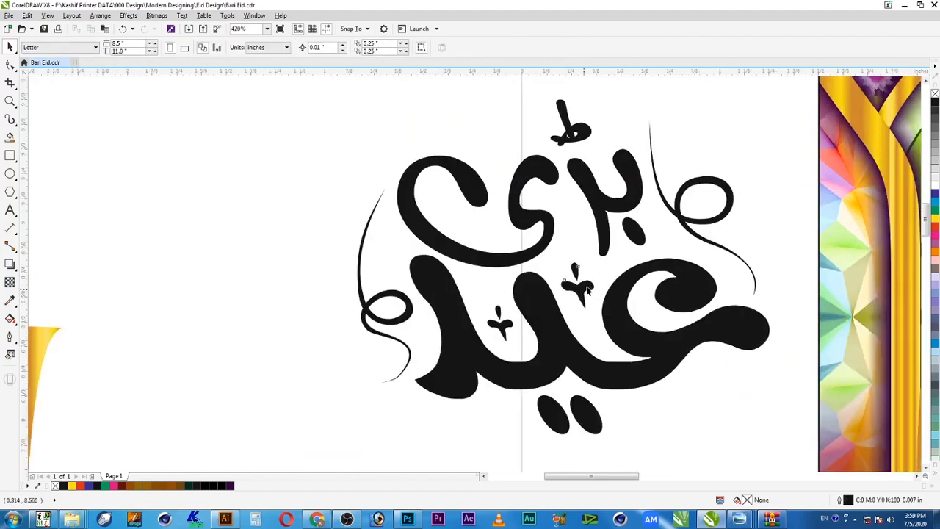
{"action": "left_click_drag", "start_coordinate": [587, 290], "coordinate": [500, 160]}
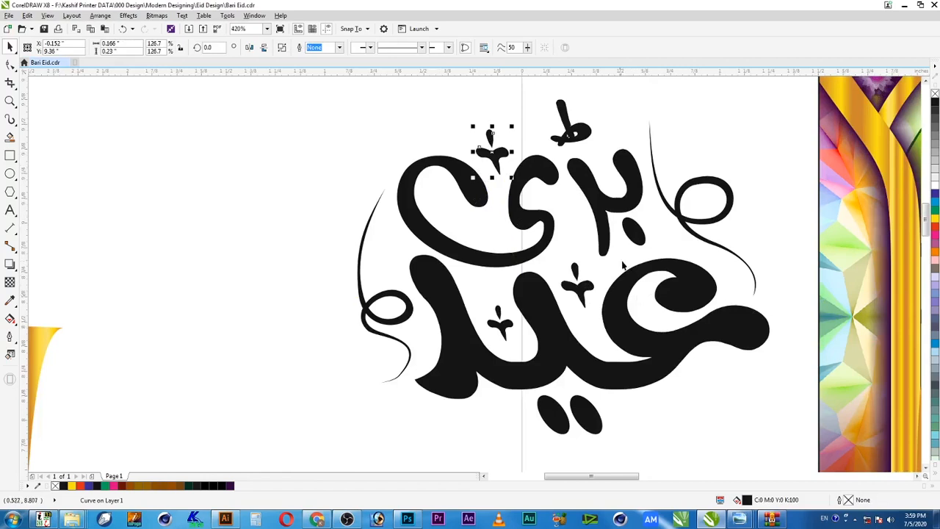
{"action": "left_click", "coordinate": [506, 329]}
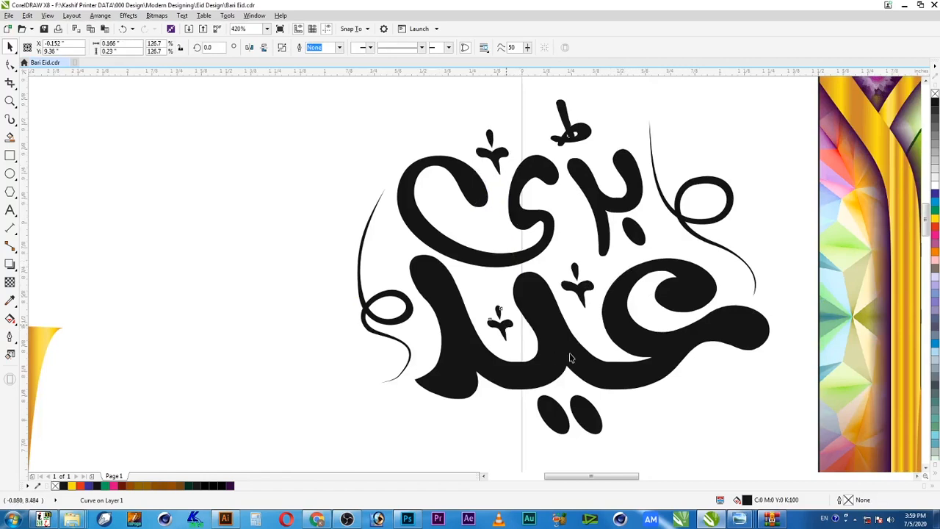
Try several small 6-shaped Artistic Media strokes below the lower word's right end and delete each one.
{"action": "left_click", "coordinate": [10, 119]}
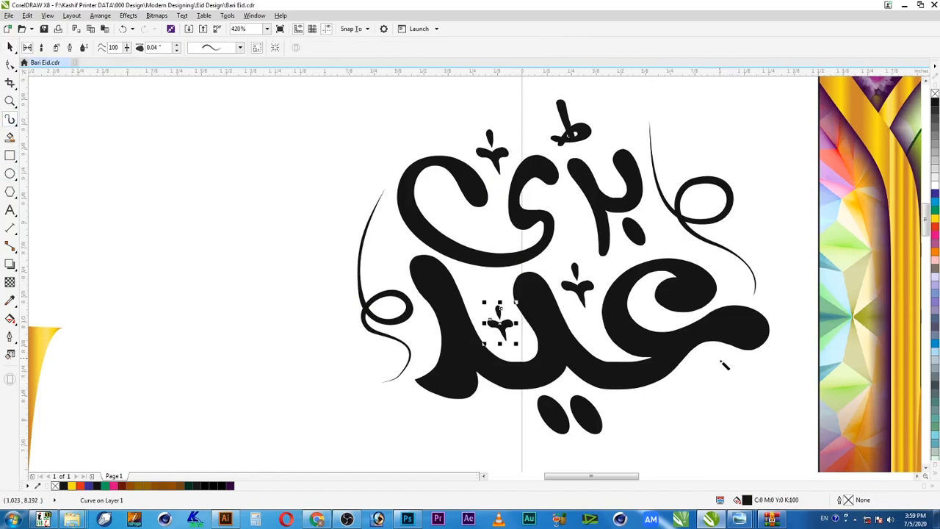
{"action": "key", "text": "Escape"}
{"action": "mouse_move", "coordinate": [717, 374]}
{"action": "left_mouse_down"}
{"action": "mouse_move", "coordinate": [713, 388]}
{"action": "mouse_move", "coordinate": [724, 397]}
{"action": "mouse_move", "coordinate": [733, 386]}
{"action": "mouse_move", "coordinate": [723, 385]}
{"action": "left_mouse_up"}
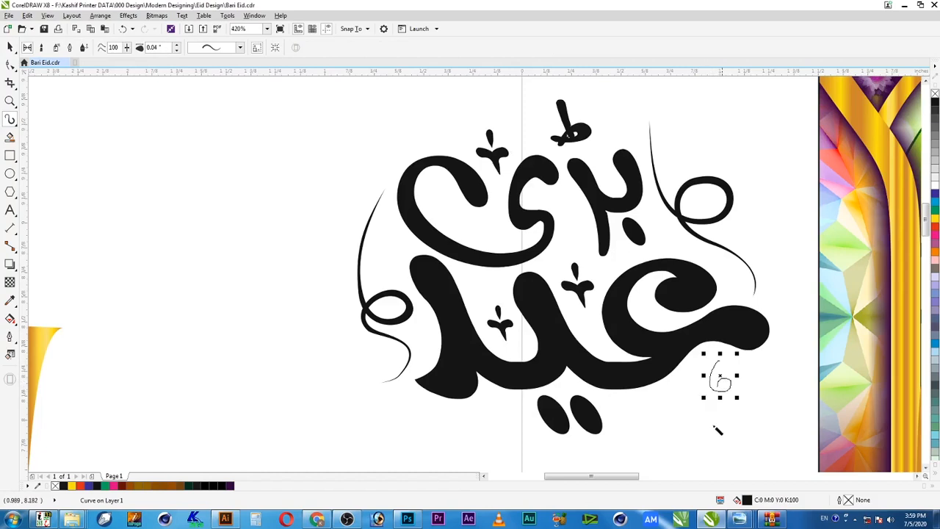
{"action": "key", "text": "space"}
{"action": "left_click", "coordinate": [749, 384]}
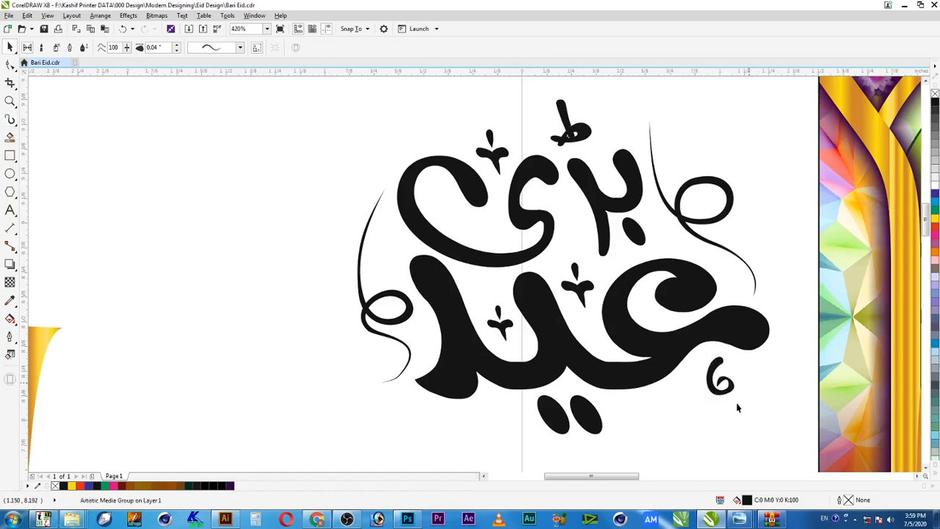
{"action": "left_click_drag", "start_coordinate": [736, 404], "coordinate": [698, 421]}
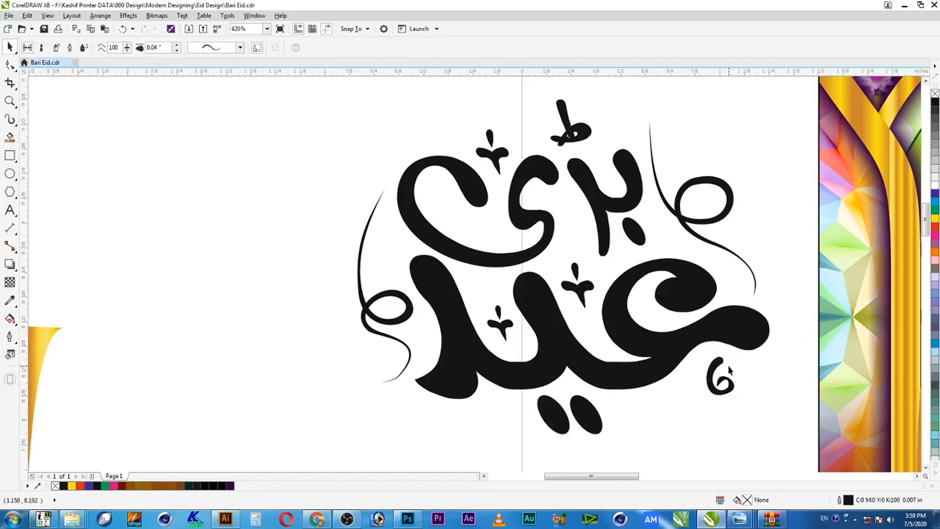
{"action": "key", "text": "Delete"}
{"action": "key", "text": "i"}
{"action": "left_click_drag", "start_coordinate": [711, 359], "coordinate": [717, 379]}
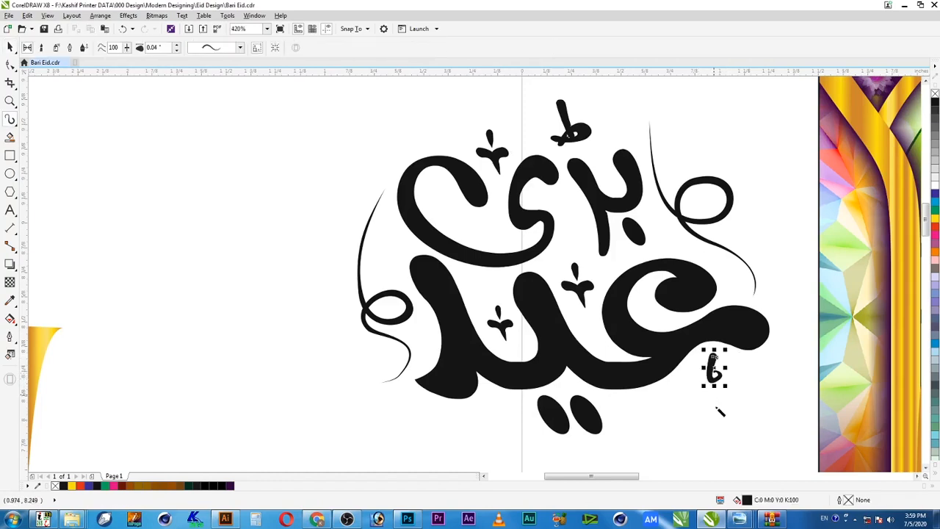
{"action": "key", "text": "Delete"}
{"action": "key", "text": "ctrl+z"}
{"action": "left_click_drag", "start_coordinate": [726, 380], "coordinate": [723, 370]}
{"action": "key", "text": "space"}
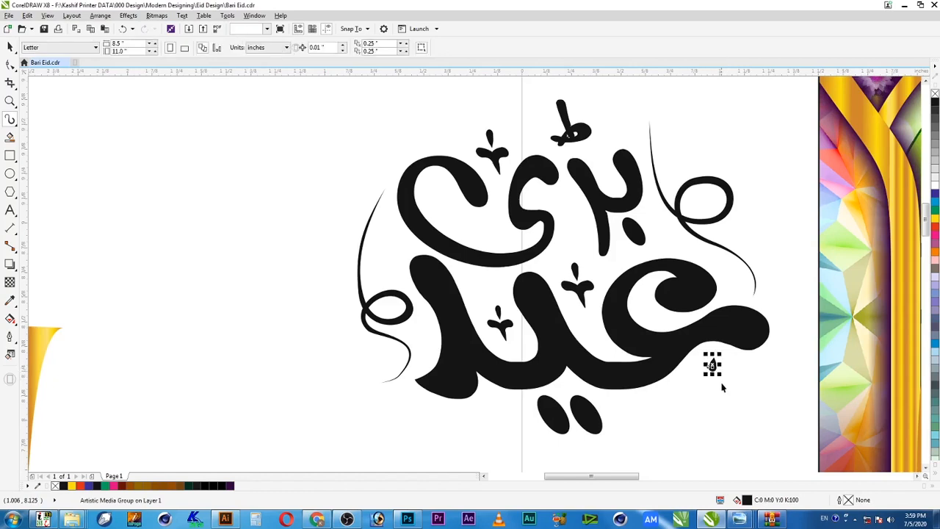
{"action": "key", "text": "Delete"}
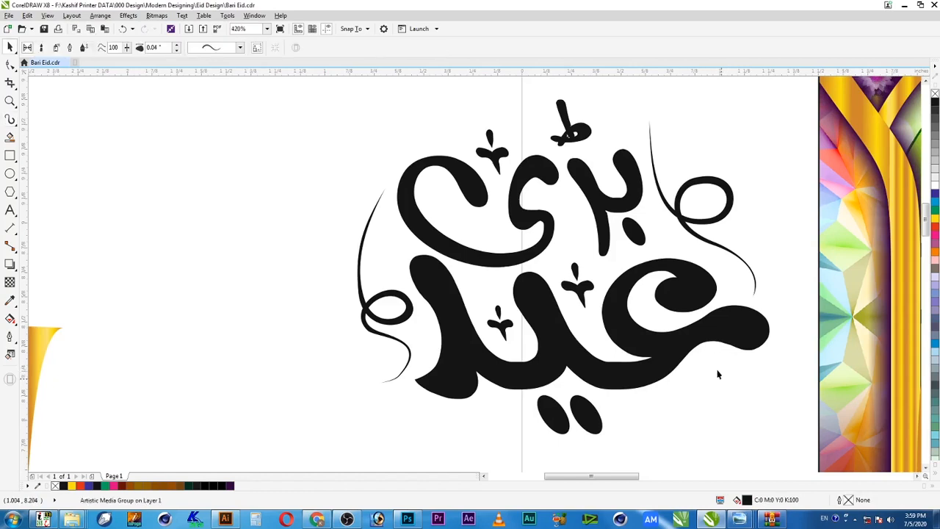
Draw a 6-shaped Artistic Media stroke about 0.19 in tall, with a pointed upper end, below the lower word's right end.
{"action": "key", "text": "space"}
{"action": "mouse_move", "coordinate": [720, 373]}
{"action": "left_mouse_down"}
{"action": "mouse_move", "coordinate": [729, 382]}
{"action": "mouse_move", "coordinate": [715, 380]}
{"action": "mouse_move", "coordinate": [720, 372]}
{"action": "left_mouse_up"}
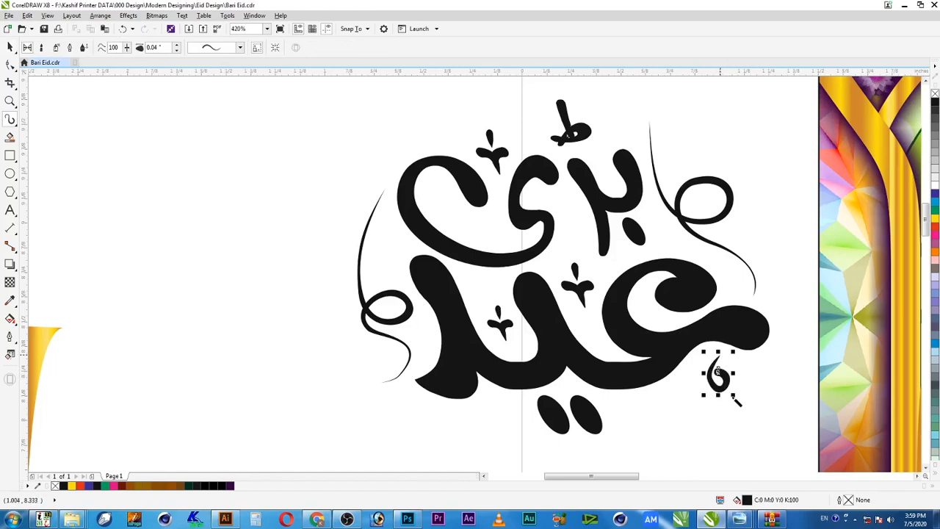
{"action": "key", "text": "space"}
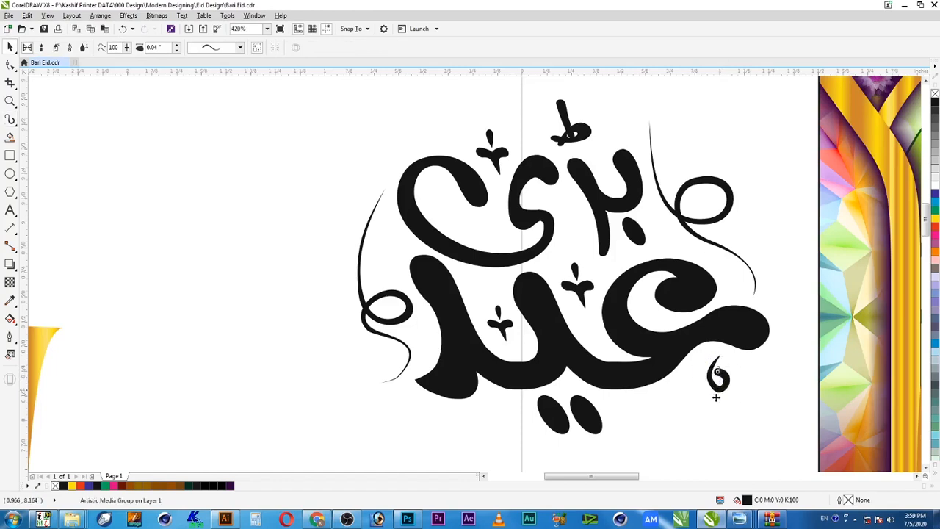
{"action": "key", "text": "F2"}
{"action": "left_click_drag", "start_coordinate": [667, 341], "coordinate": [738, 420]}
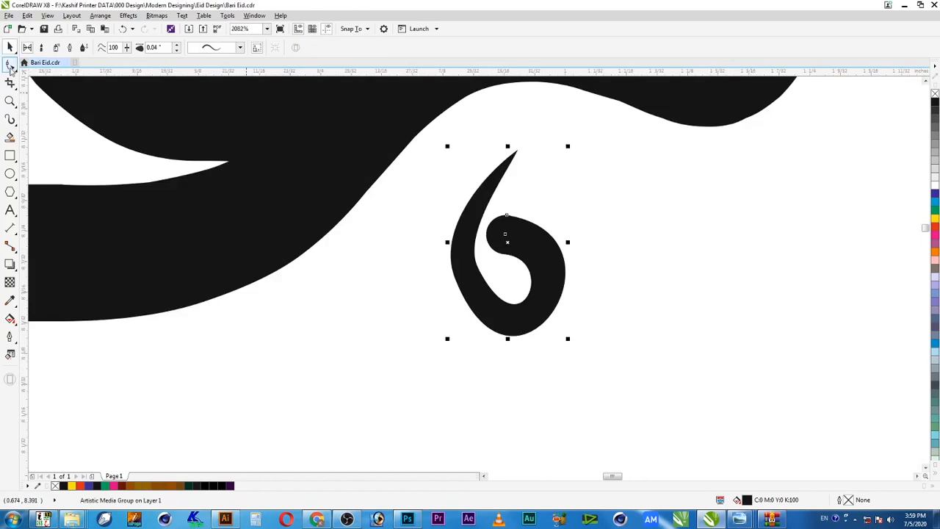
Rework the stroke's control curve with a new bottom node, delete its lower-left node, and convert all nodes to cusps.
{"action": "left_click", "coordinate": [9, 65]}
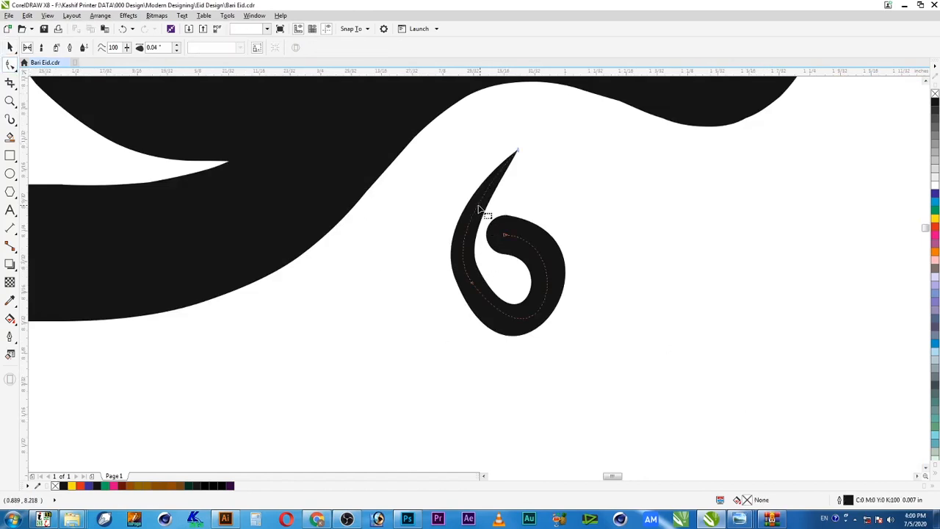
{"action": "left_click", "coordinate": [508, 316]}
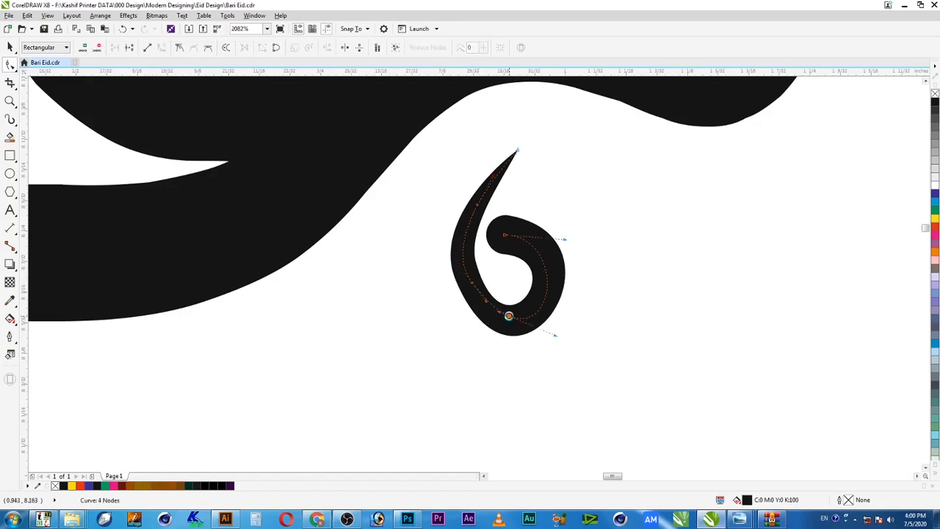
{"action": "double_click", "coordinate": [471, 282]}
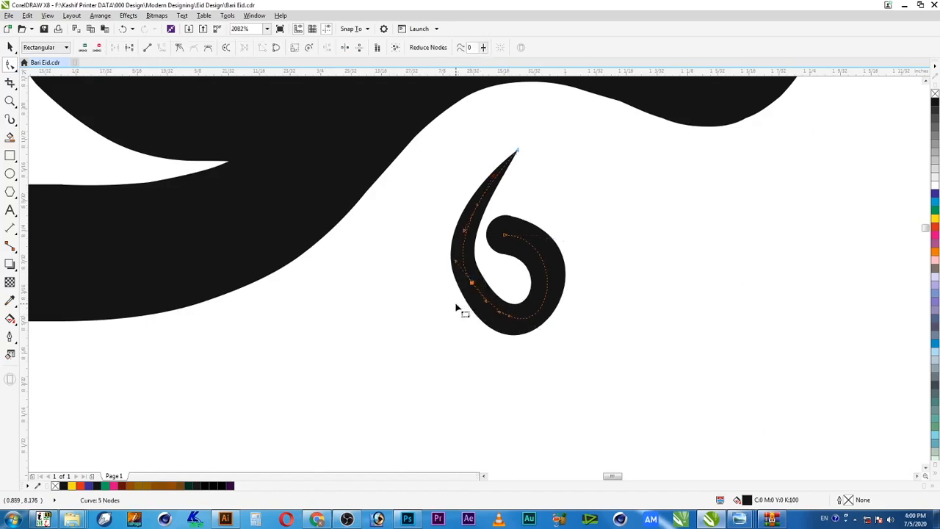
{"action": "key", "text": "Delete"}
{"action": "left_click_drag", "start_coordinate": [509, 315], "coordinate": [503, 318]}
{"action": "left_click_drag", "start_coordinate": [608, 169], "coordinate": [405, 369]}
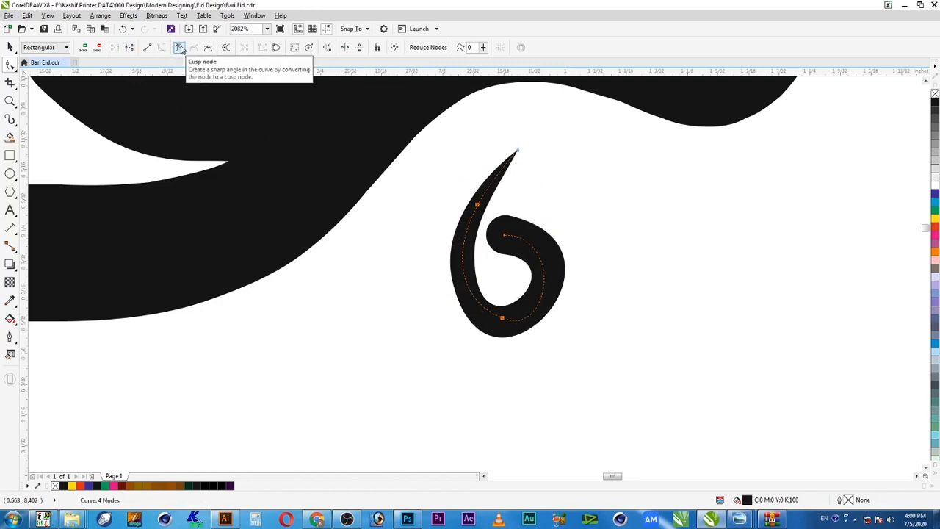
{"action": "left_click", "coordinate": [180, 48]}
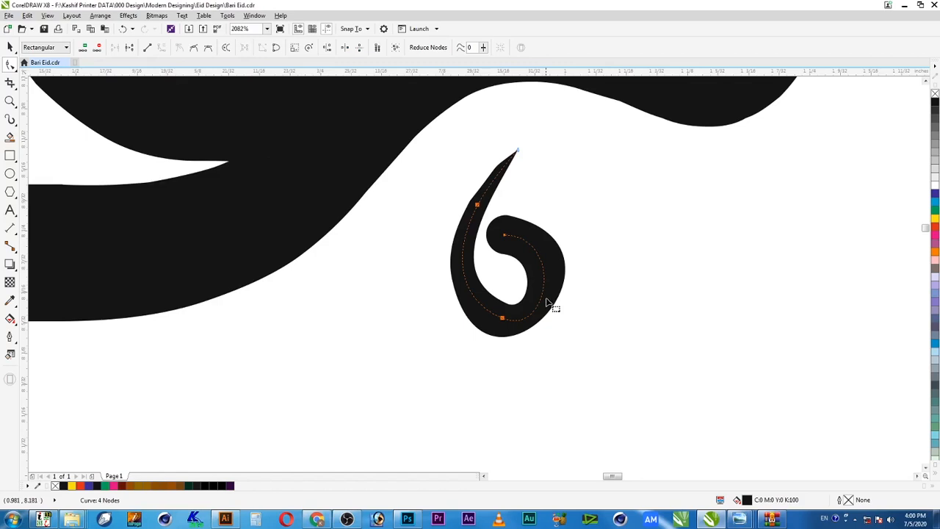
Round the bowl of the control curve by adding a node on each side and deleting the bottom node.
{"action": "left_click_drag", "start_coordinate": [451, 301], "coordinate": [537, 330]}
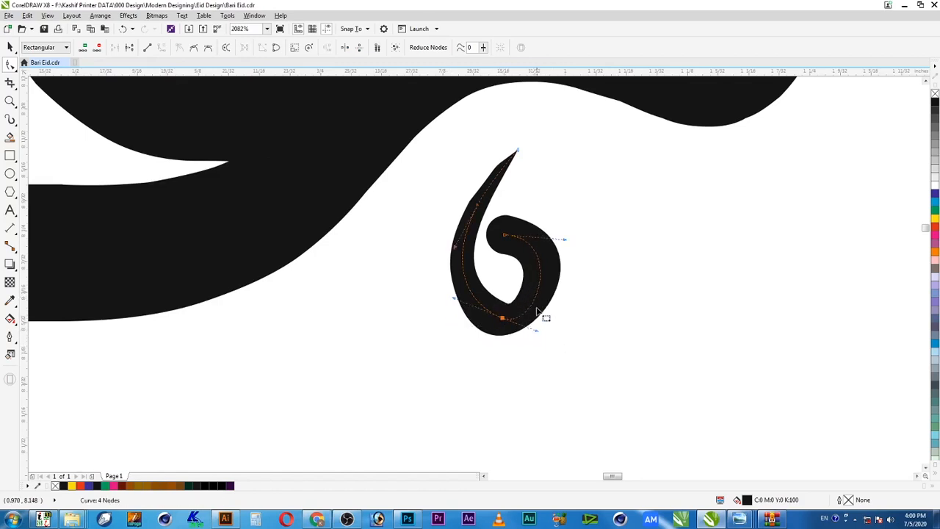
{"action": "double_click", "coordinate": [466, 294]}
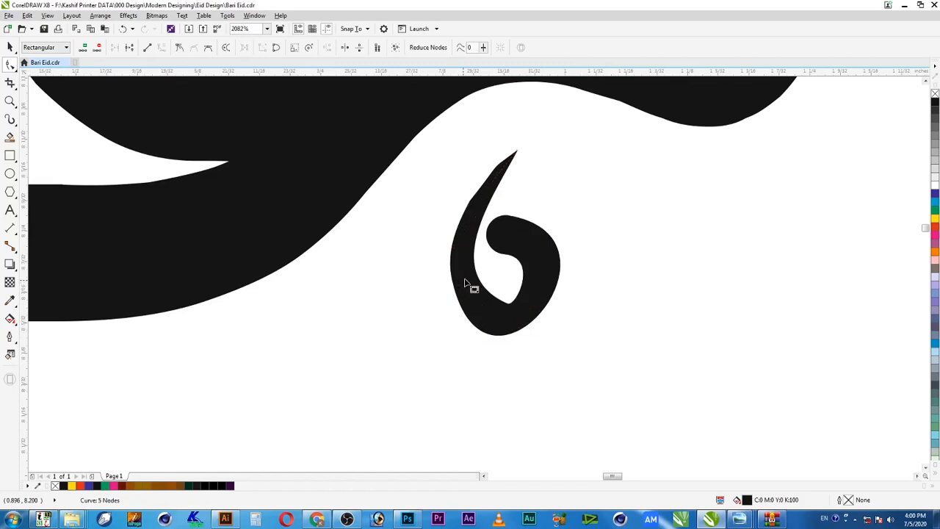
{"action": "left_click", "coordinate": [465, 284]}
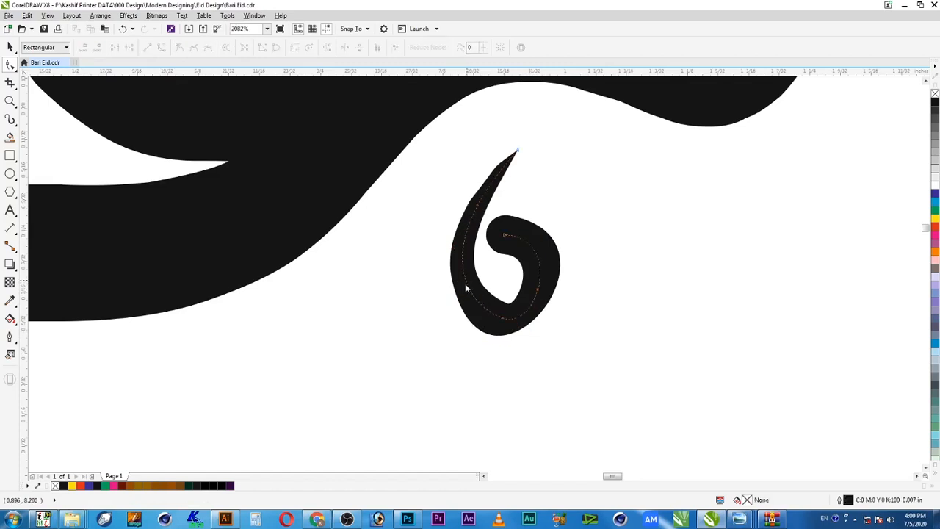
{"action": "left_click", "coordinate": [465, 288]}
{"action": "left_click_drag", "start_coordinate": [453, 340], "coordinate": [465, 348]}
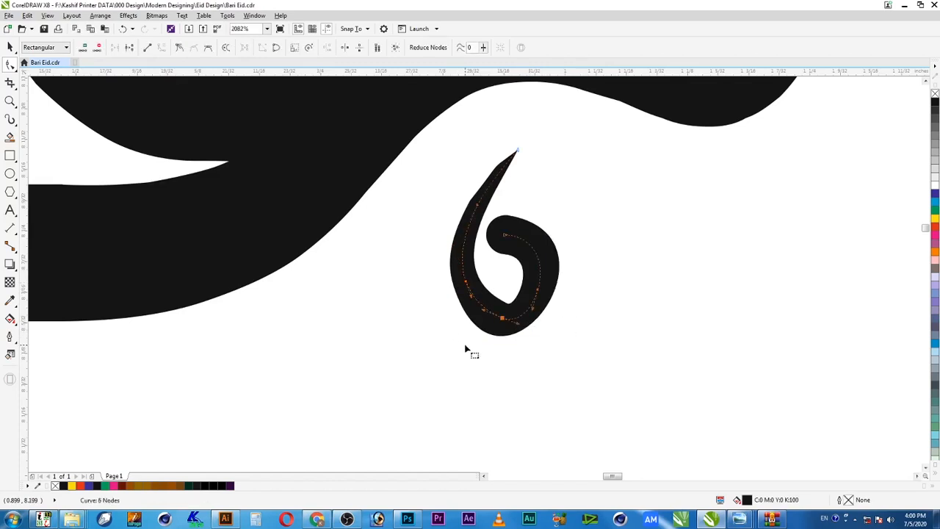
{"action": "key", "text": "Delete"}
Break the 6-shaped Artistic Media stroke apart and delete its control curve.
{"action": "key", "text": "space"}
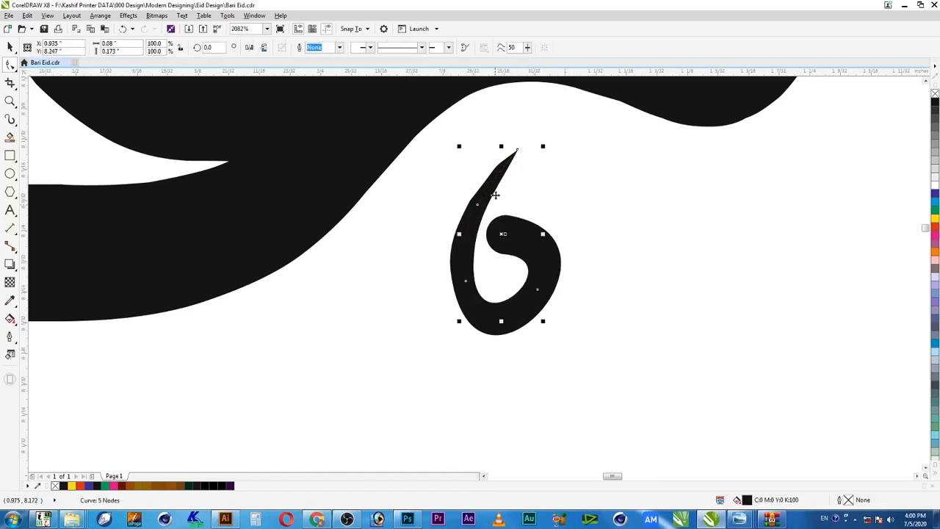
{"action": "key", "text": "space"}
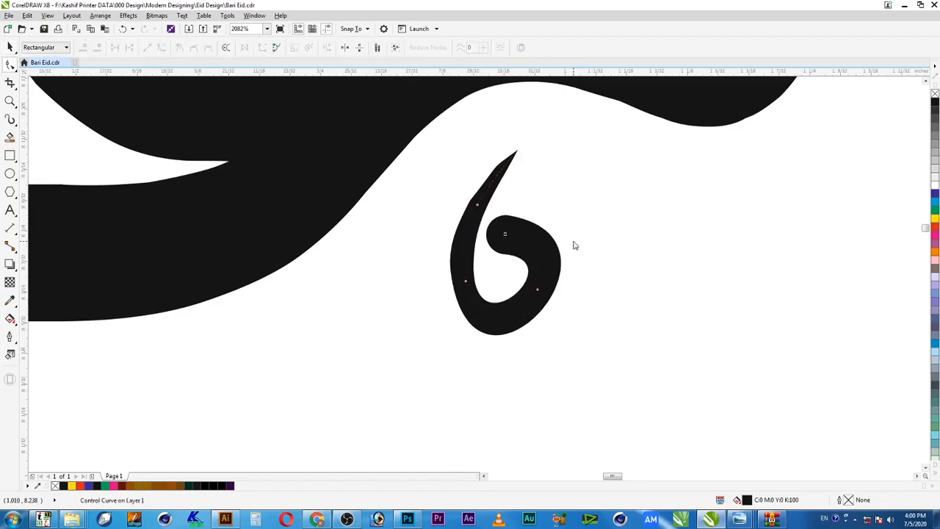
{"action": "key", "text": "space"}
{"action": "left_click", "coordinate": [535, 229]}
{"action": "right_click", "coordinate": [536, 228]}
{"action": "left_click", "coordinate": [574, 246]}
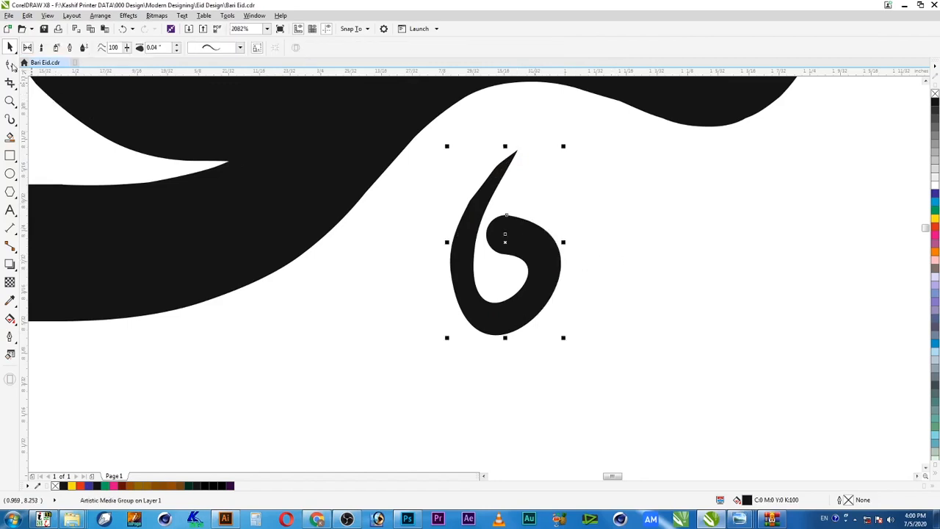
{"action": "key", "text": "F10"}
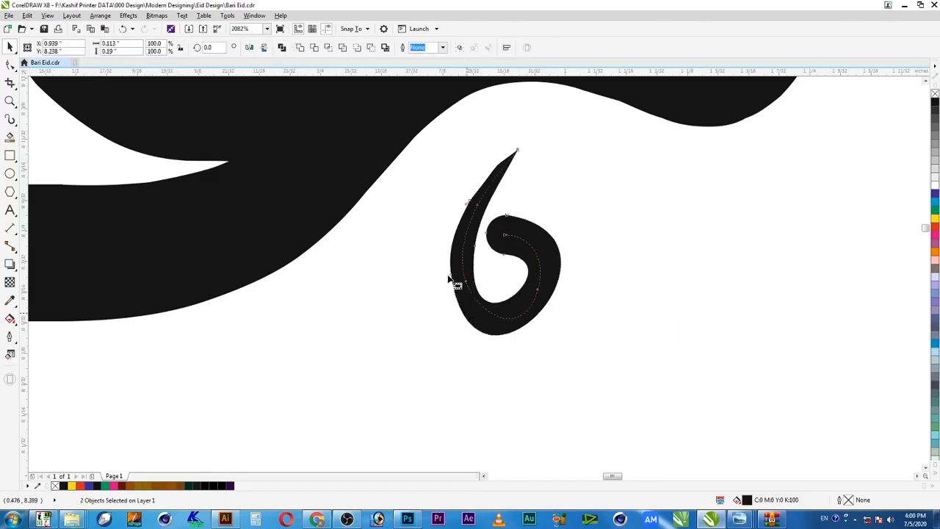
{"action": "key", "text": "space"}
{"action": "key", "text": "ctrl+z"}
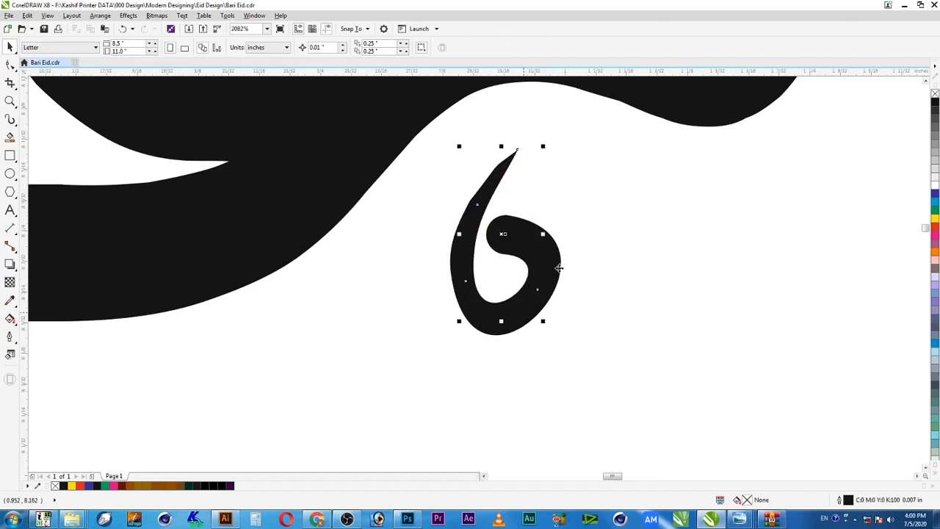
{"action": "key", "text": "Delete"}
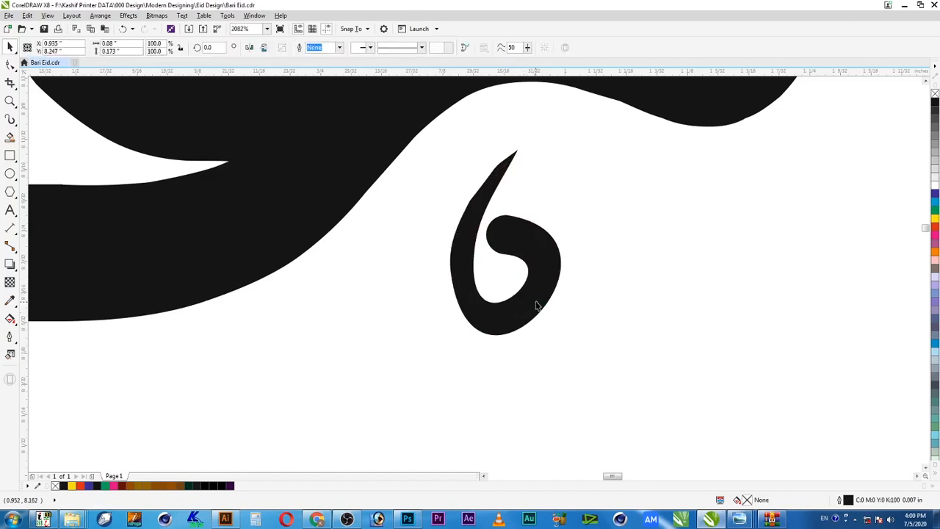
Edit the nodes on the 6-shaped mark's outer left edge and bulge its lower-left curve slightly outward.
{"action": "key", "text": "F10"}
{"action": "left_click", "coordinate": [491, 336]}
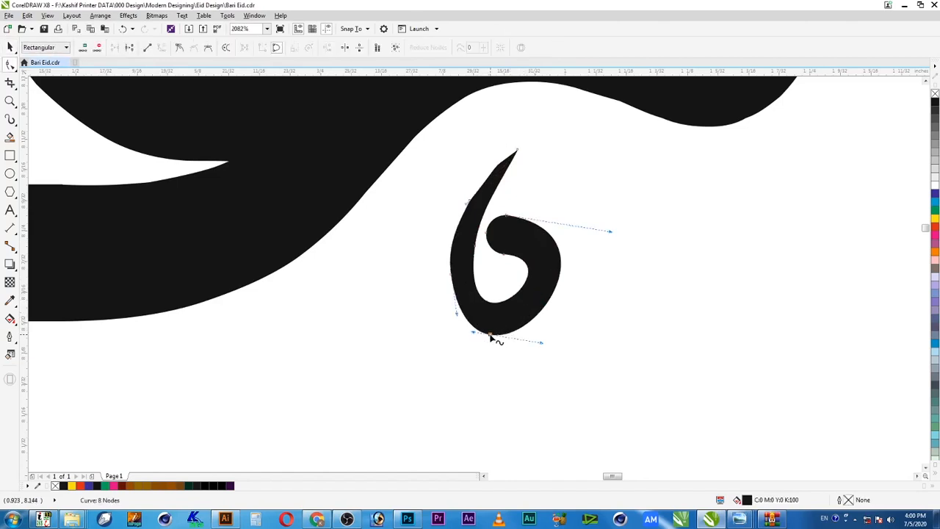
{"action": "double_click", "coordinate": [455, 237]}
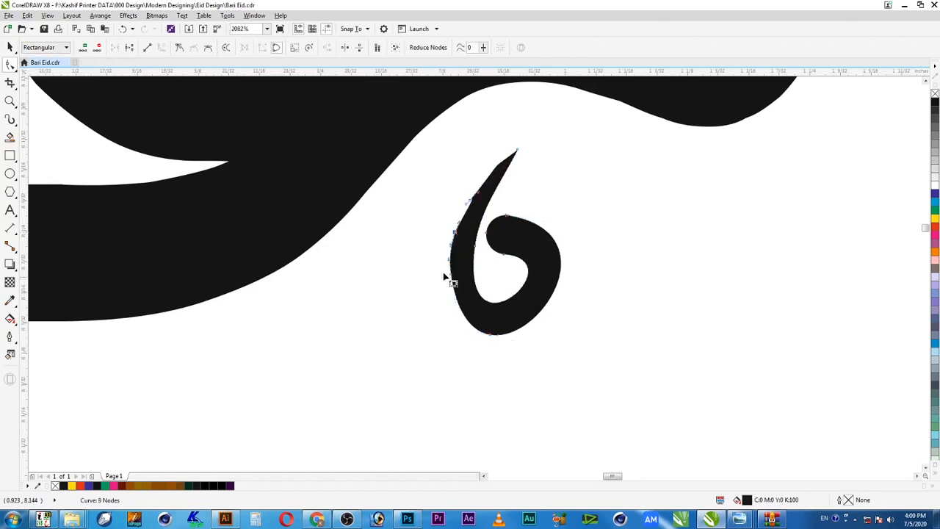
{"action": "double_click", "coordinate": [466, 335]}
{"action": "double_click", "coordinate": [465, 337]}
{"action": "left_click_drag", "start_coordinate": [456, 298], "coordinate": [457, 307]}
{"action": "key", "text": "space"}
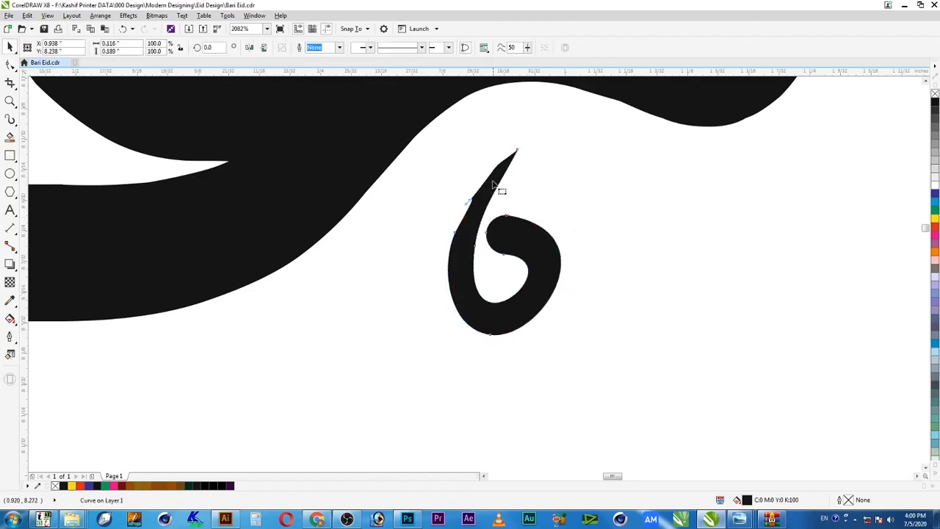
Delete the two nodes on the upper outer left edge of the 6-shaped mark.
{"action": "key", "text": "space"}
{"action": "left_click_drag", "start_coordinate": [432, 177], "coordinate": [474, 239]}
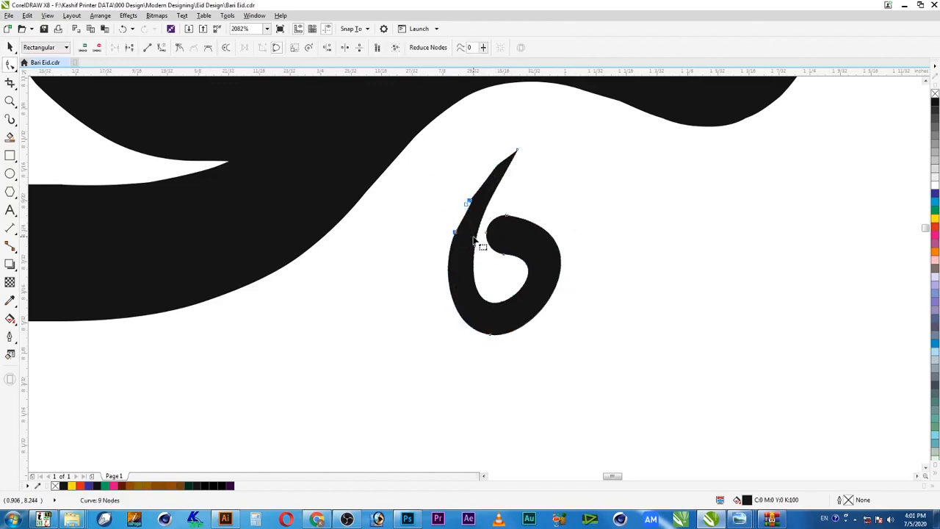
{"action": "key", "text": "Delete"}
{"action": "key", "text": "space"}
{"action": "scroll", "coordinate": [581, 230], "scroll_direction": "down", "scroll_amount": 1}
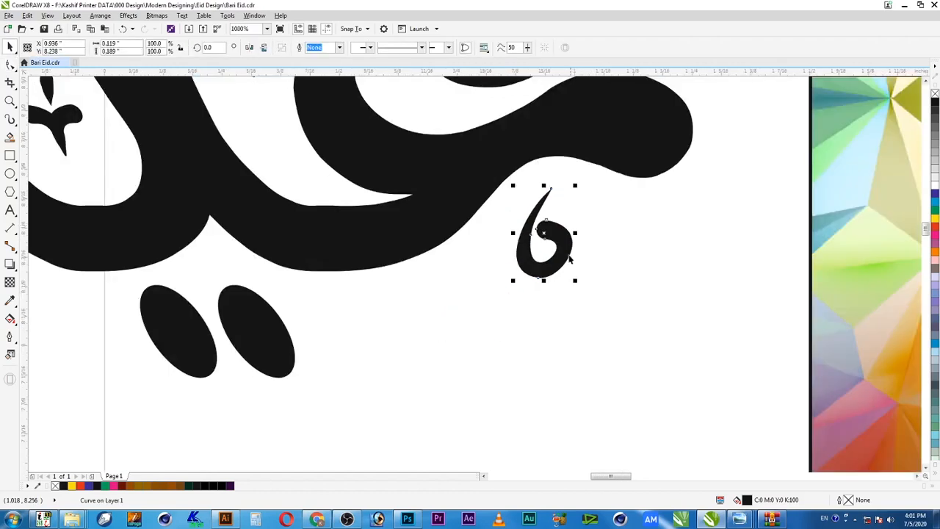
Scale the 6-shaped mark down proportionally to about 66% beneath the right end of the lower word.
{"action": "scroll", "coordinate": [542, 279], "scroll_direction": "down", "scroll_amount": 1}
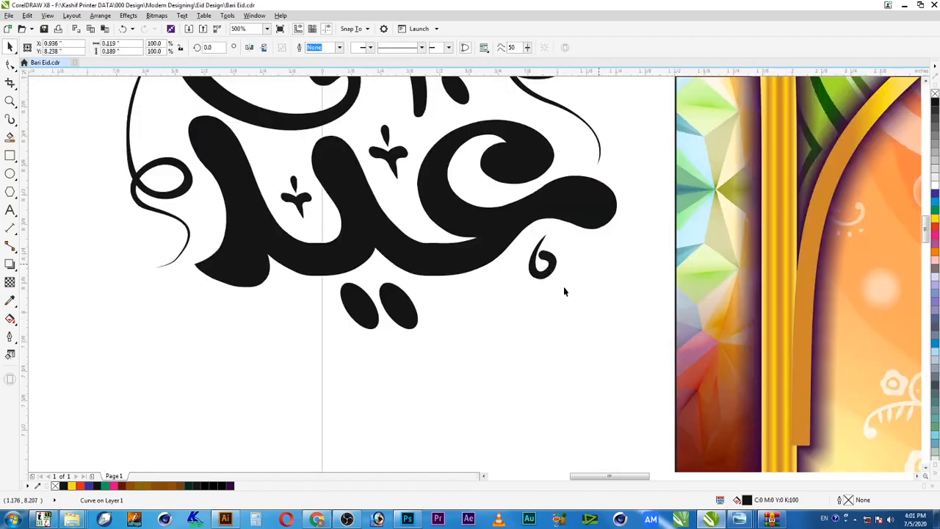
{"action": "left_click_drag", "start_coordinate": [518, 225], "coordinate": [549, 268]}
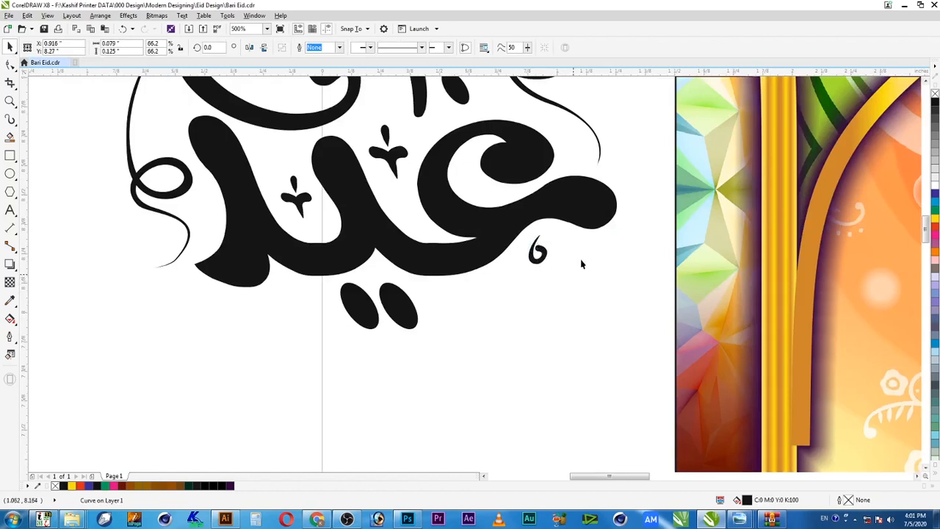
{"action": "left_click", "coordinate": [581, 264]}
{"action": "scroll", "coordinate": [581, 263], "scroll_direction": "down", "scroll_amount": 1}
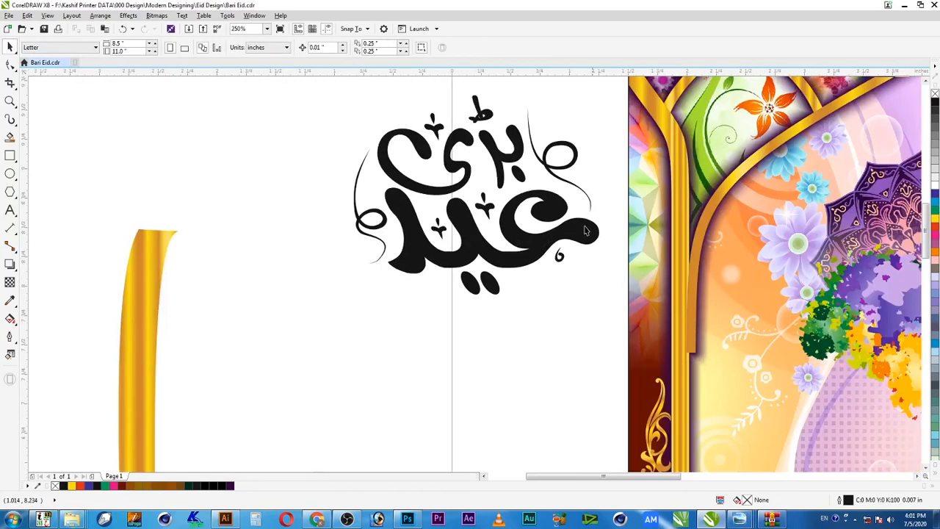
Copy the 6-shaped mark above the small ornament in the lower word and into the gap between the upper word's letters.
{"action": "left_click_drag", "start_coordinate": [319, 98], "coordinate": [632, 321]}
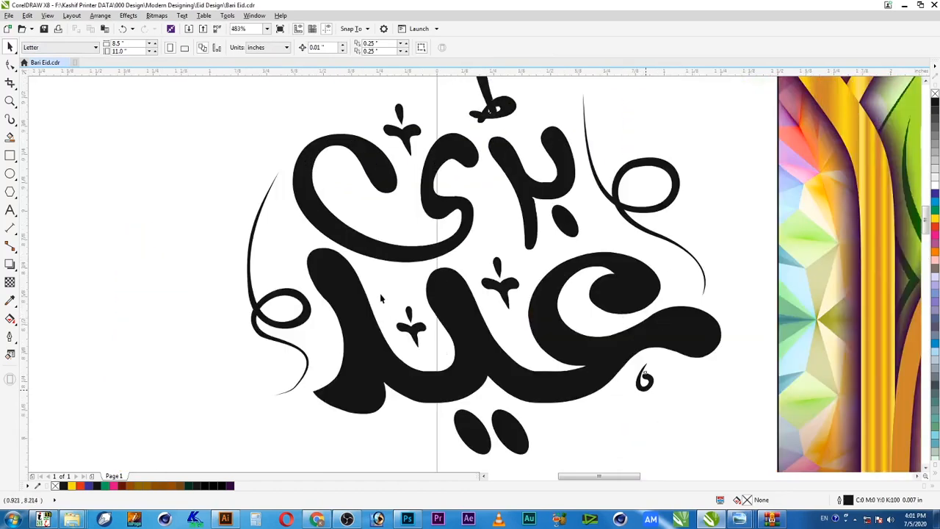
{"action": "key", "text": "ctrl+v"}
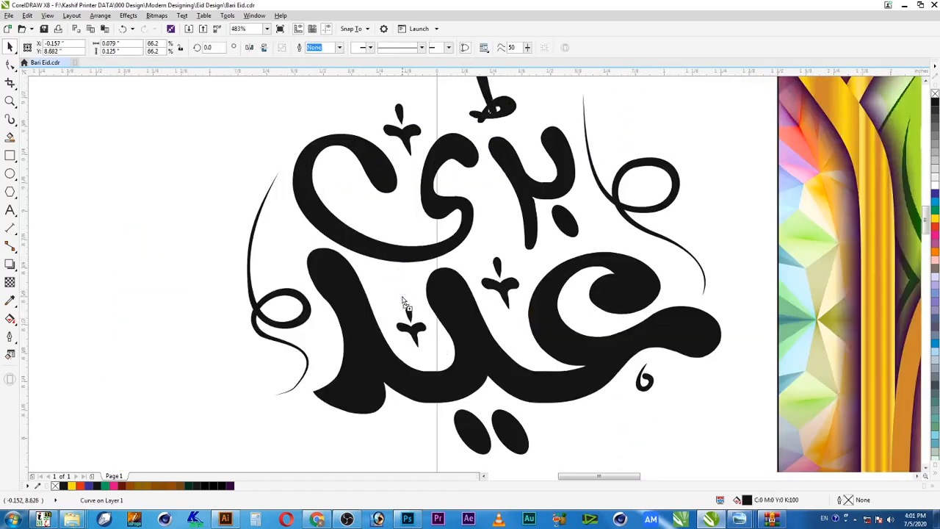
{"action": "left_click_drag", "start_coordinate": [650, 389], "coordinate": [501, 229]}
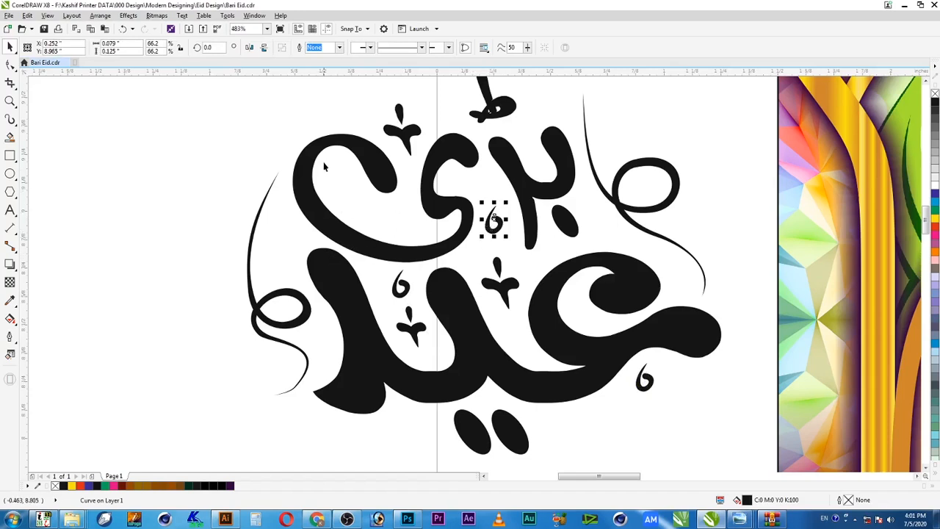
Choose a different tapered preset stroke for the Artistic Media tool.
{"action": "left_click", "coordinate": [10, 119]}
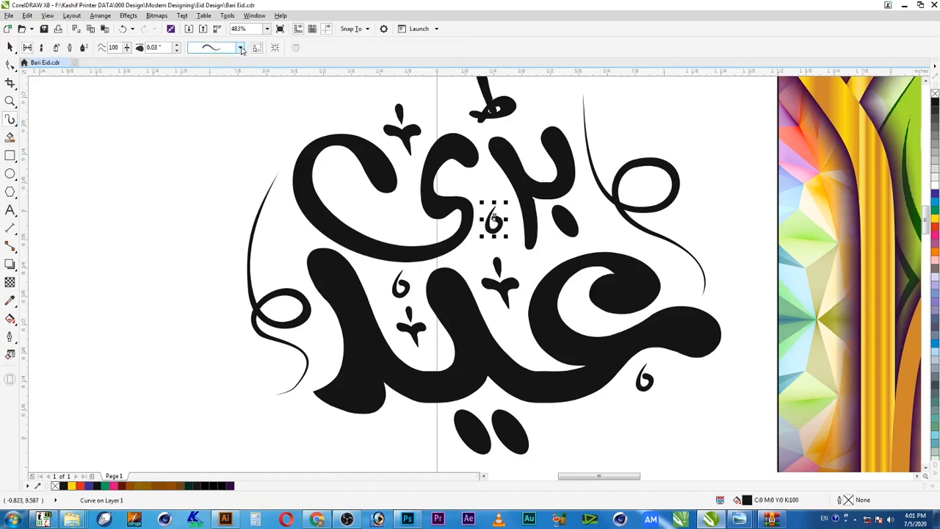
{"action": "left_click", "coordinate": [240, 48]}
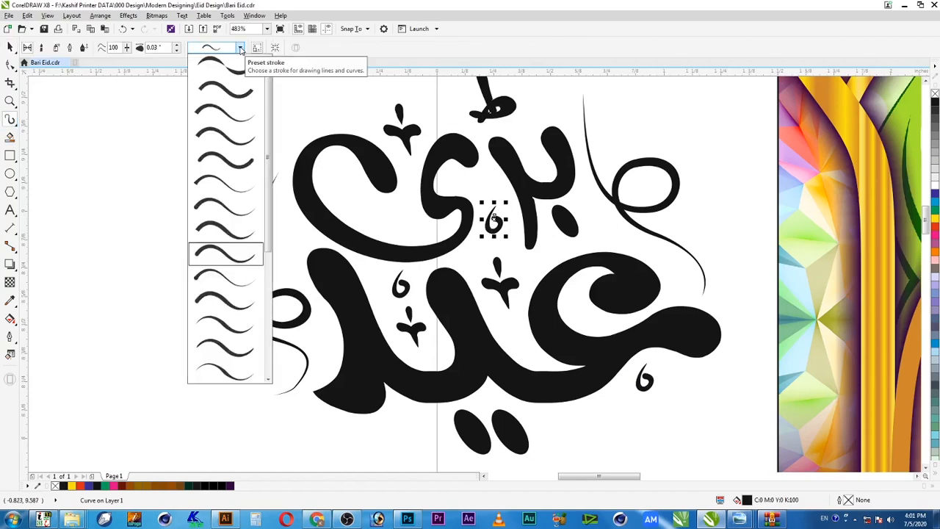
{"action": "left_click", "coordinate": [229, 324]}
{"action": "left_click_drag", "start_coordinate": [226, 174], "coordinate": [166, 368]}
{"action": "key", "text": "ctrl+z"}
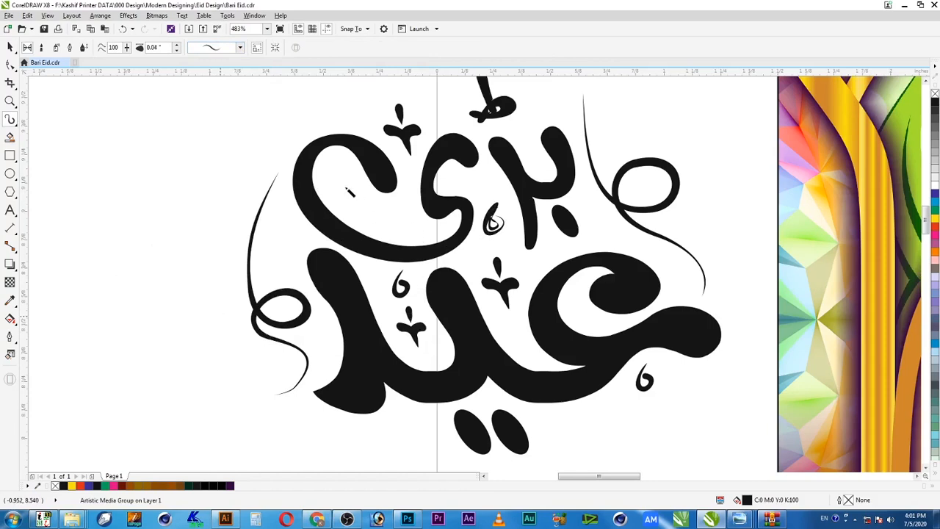
{"action": "mouse_move", "coordinate": [338, 170]}
{"action": "left_mouse_down"}
{"action": "mouse_move", "coordinate": [388, 224]}
{"action": "mouse_move", "coordinate": [393, 209]}
{"action": "mouse_move", "coordinate": [389, 221]}
{"action": "left_mouse_up"}
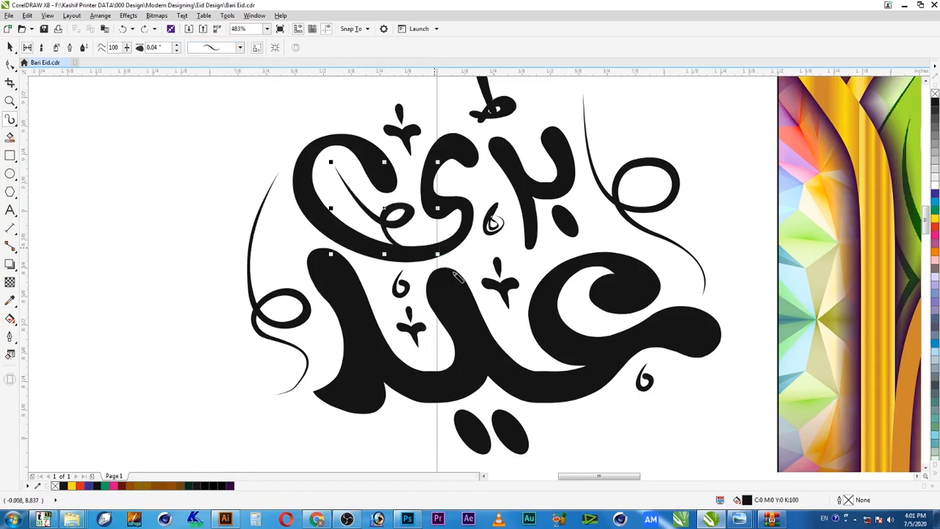
{"action": "key", "text": "ctrl+z"}
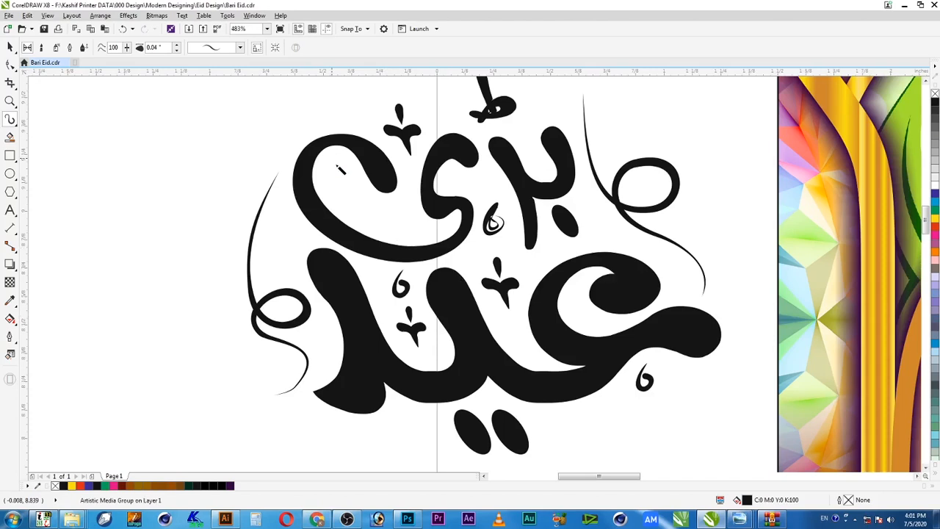
{"action": "left_click_drag", "start_coordinate": [334, 156], "coordinate": [435, 226]}
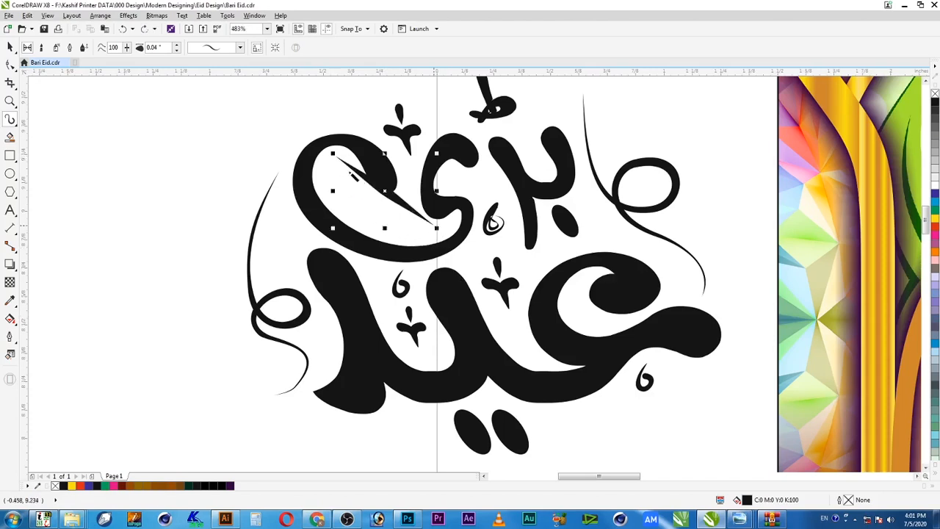
{"action": "key", "text": "ctrl+z"}
{"action": "left_click_drag", "start_coordinate": [362, 212], "coordinate": [335, 159]}
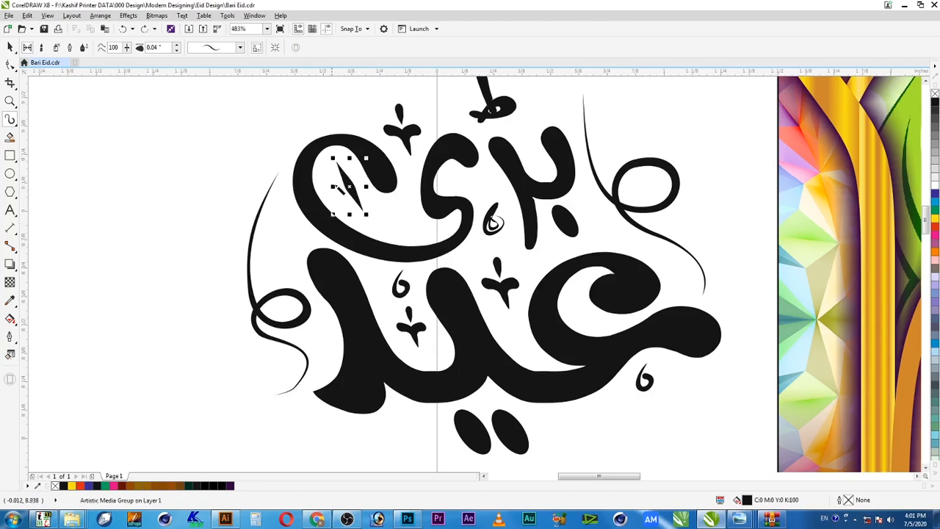
{"action": "key", "text": "ctrl+z"}
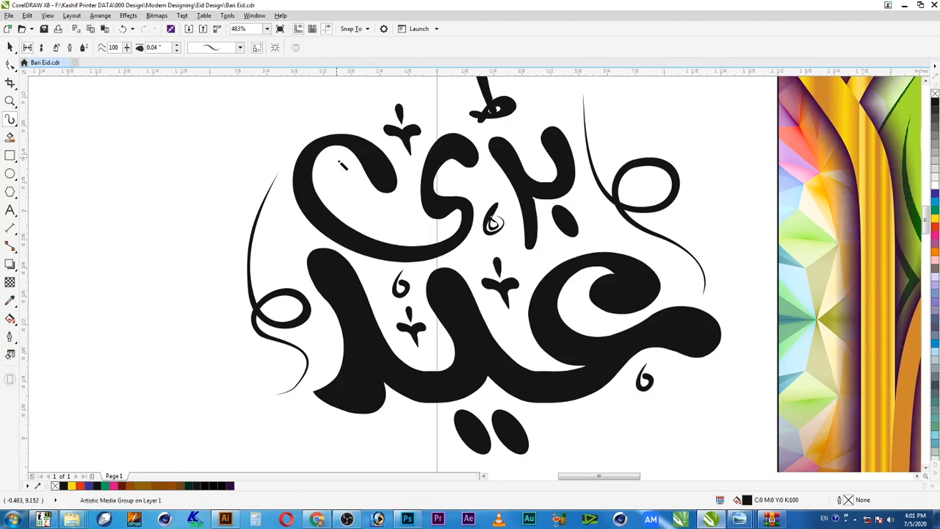
Draw a tapered Artistic Media curve inside the large bowl of the upper word and break it apart.
{"action": "mouse_move", "coordinate": [340, 163]}
{"action": "left_mouse_down"}
{"action": "mouse_move", "coordinate": [375, 215]}
{"action": "mouse_move", "coordinate": [440, 235]}
{"action": "left_mouse_up"}
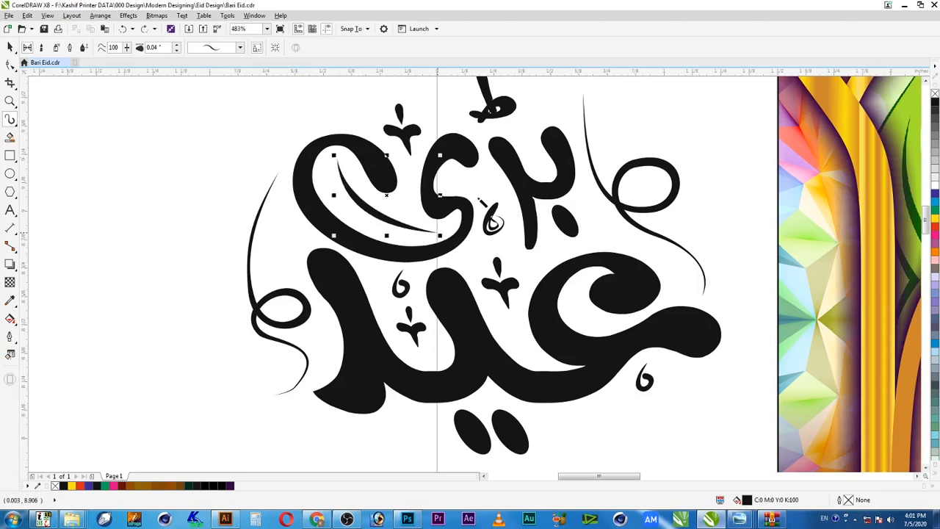
{"action": "key", "text": "space"}
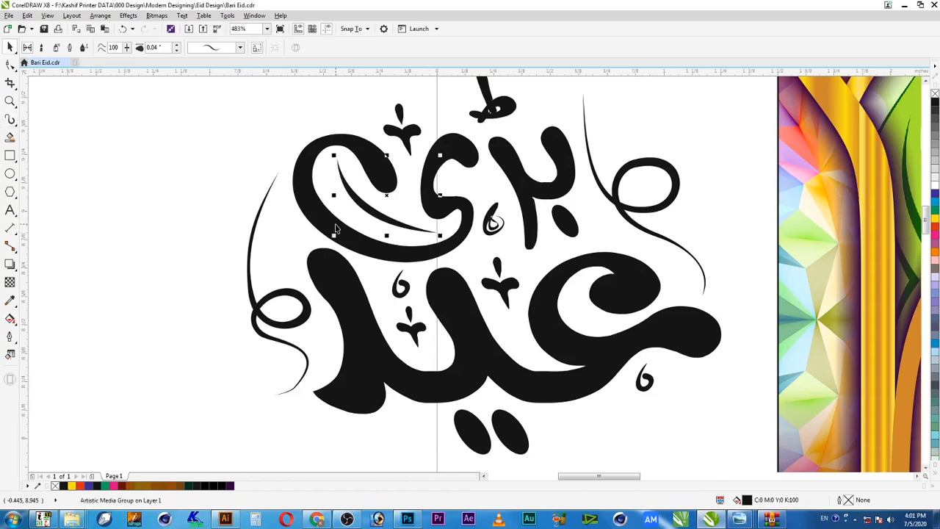
{"action": "right_click", "coordinate": [384, 215]}
{"action": "left_click", "coordinate": [417, 234]}
Break the looped Artistic Media flourishes on both sides of the calligraphy apart.
{"action": "left_click", "coordinate": [289, 302]}
{"action": "right_click", "coordinate": [290, 299]}
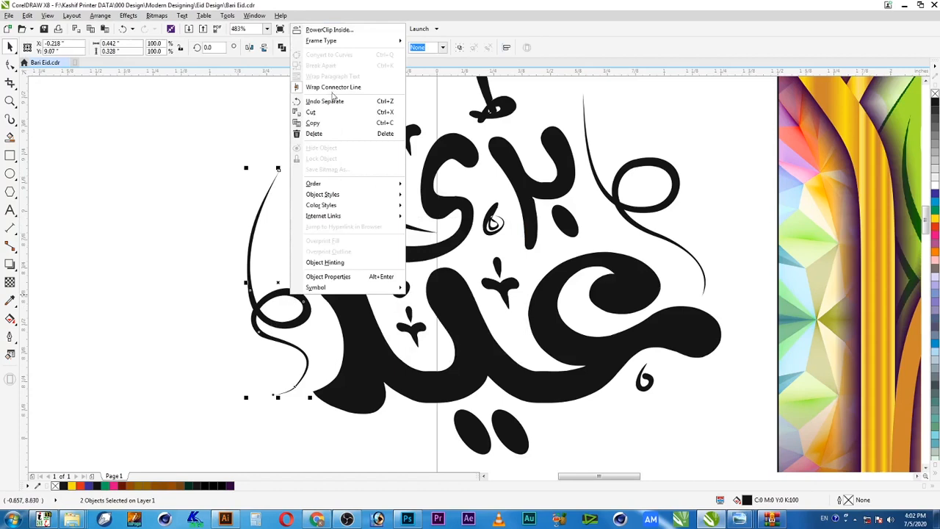
{"action": "left_click", "coordinate": [271, 246]}
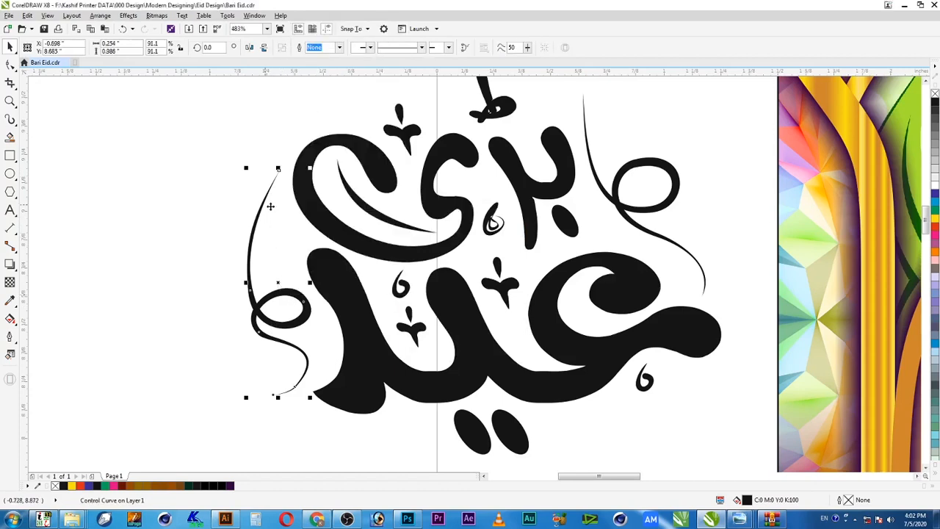
{"action": "right_click", "coordinate": [294, 289]}
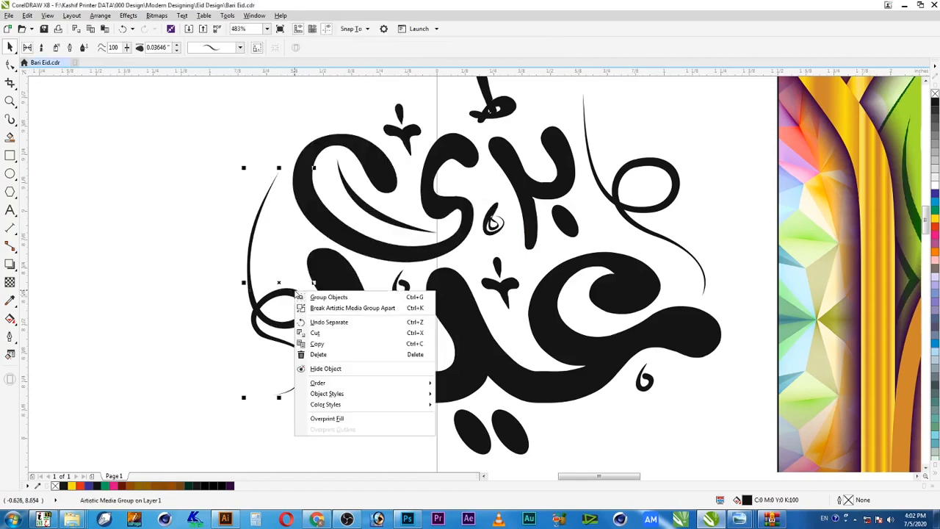
{"action": "left_click", "coordinate": [341, 311]}
{"action": "right_click", "coordinate": [673, 168]}
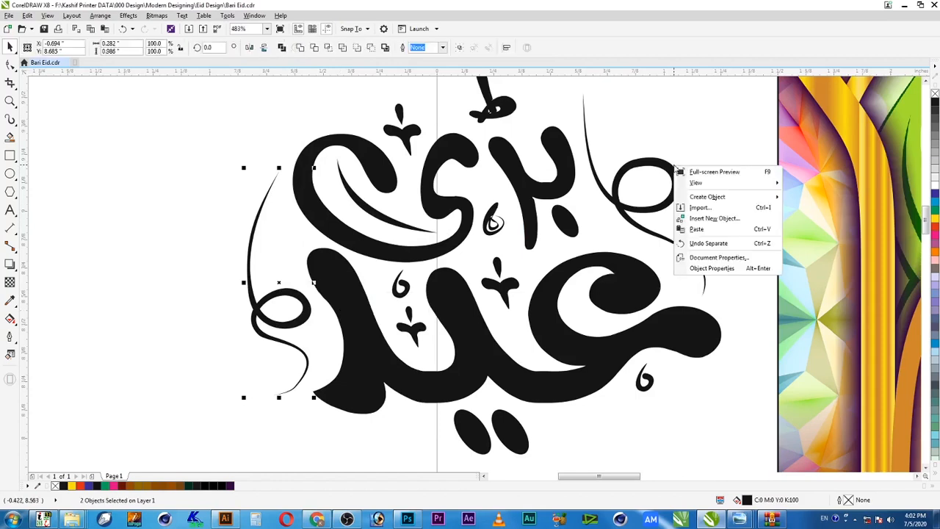
{"action": "left_click", "coordinate": [671, 168]}
{"action": "right_click", "coordinate": [671, 168]}
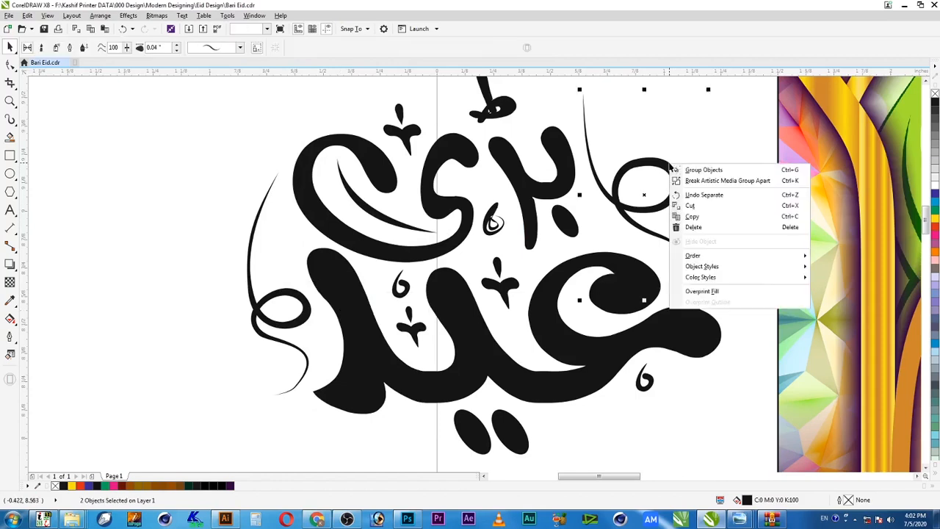
{"action": "left_click", "coordinate": [701, 182]}
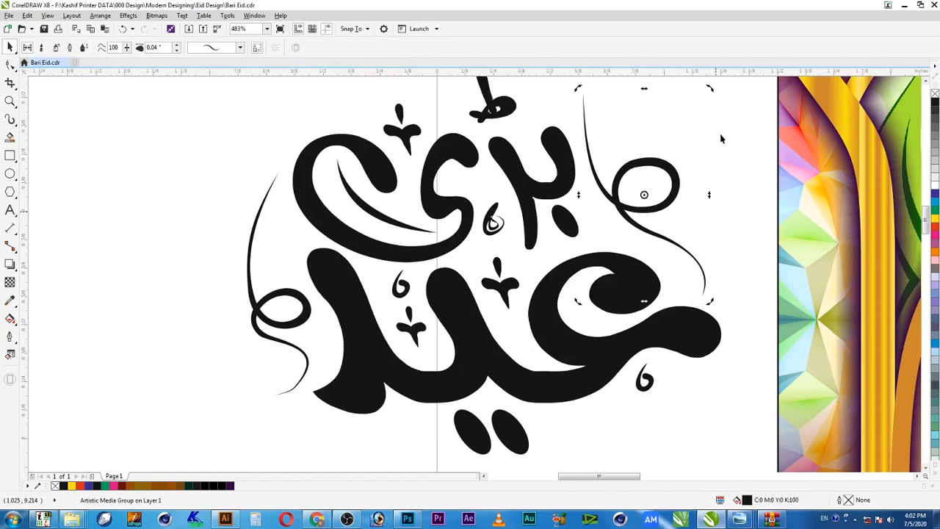
Delete the leftover control curves from the two looped side flourishes.
{"action": "left_click", "coordinate": [670, 168]}
{"action": "left_click", "coordinate": [307, 309]}
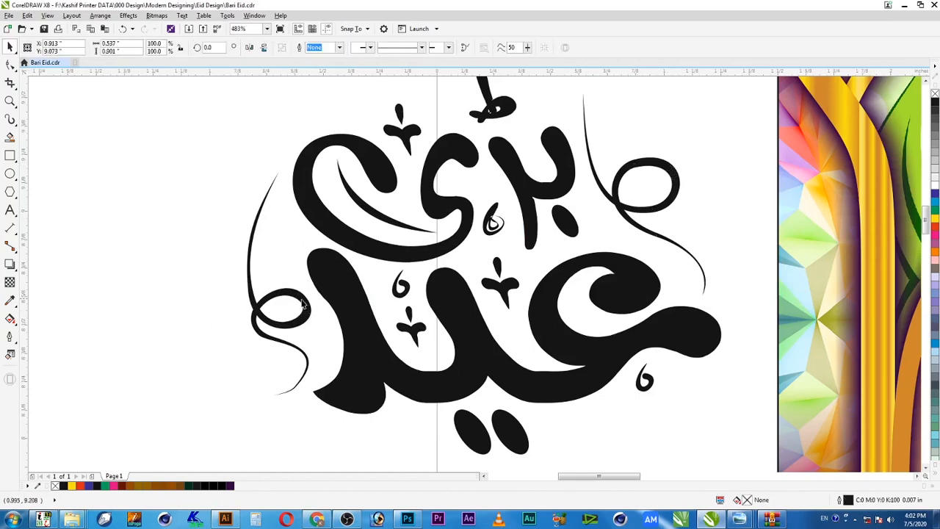
{"action": "left_click", "coordinate": [302, 298]}
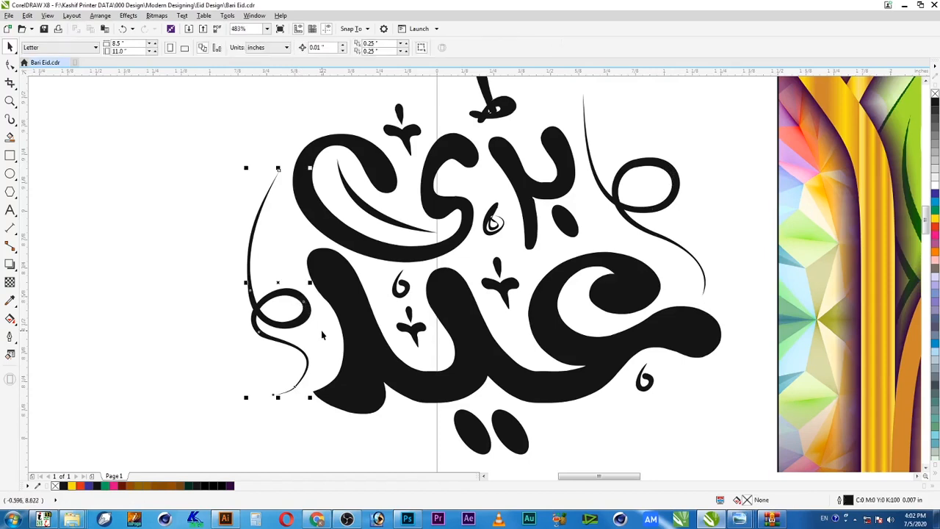
{"action": "left_click", "coordinate": [327, 332]}
Select the Artistic Media stroke on the small 6-shaped mark between the upper word's letters.
{"action": "left_click", "coordinate": [495, 224]}
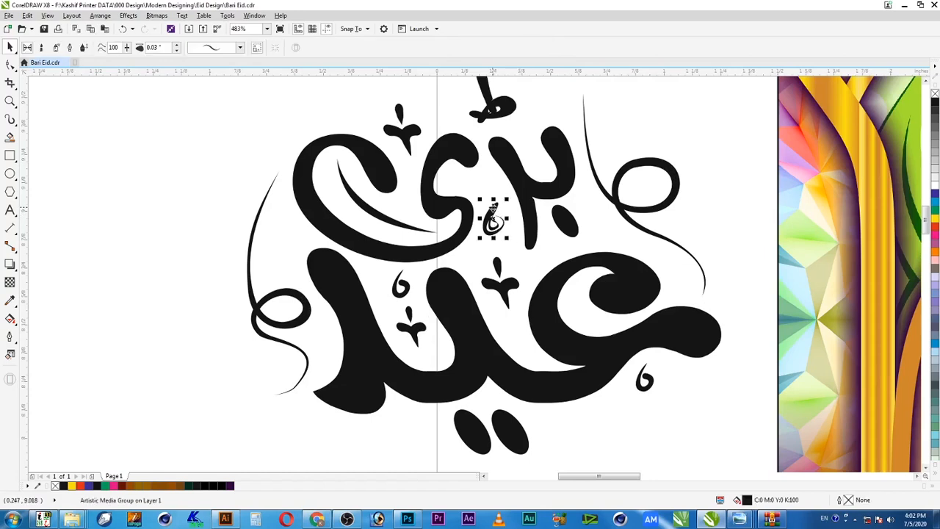
Undo the hand-drawn curl stroke between the upper word's letters and place a copy of the existing small curl ornament there instead.
{"action": "scroll", "coordinate": [502, 221], "scroll_direction": "up", "scroll_amount": 3}
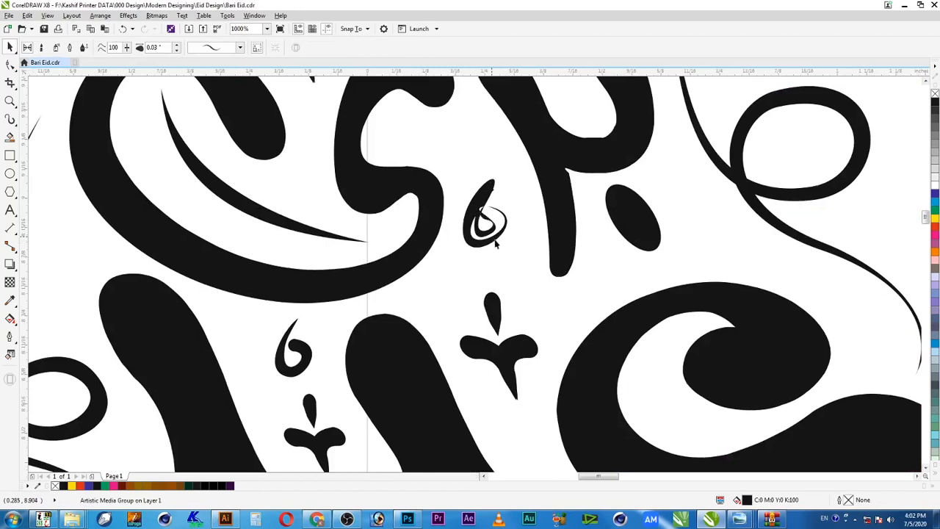
{"action": "key", "text": "ctrl+z"}
{"action": "left_click", "coordinate": [308, 355]}
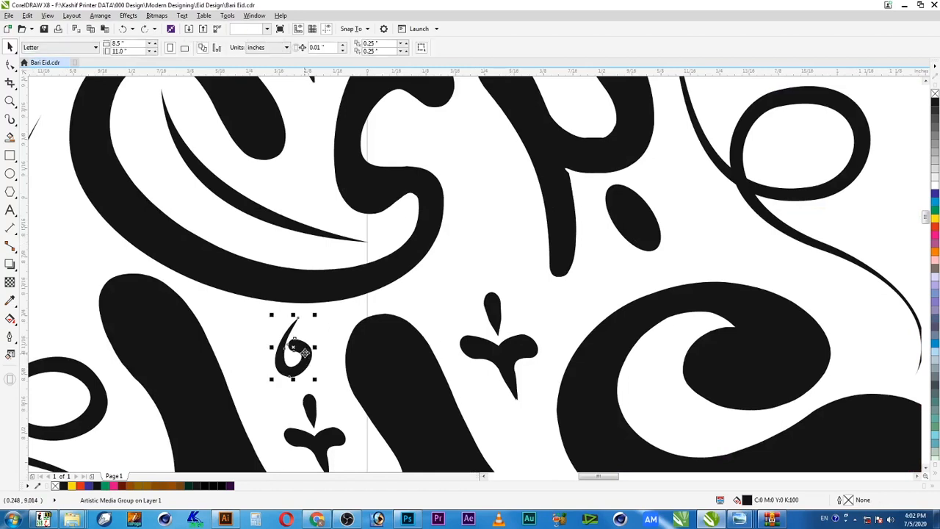
{"action": "key", "text": "ctrl+v"}
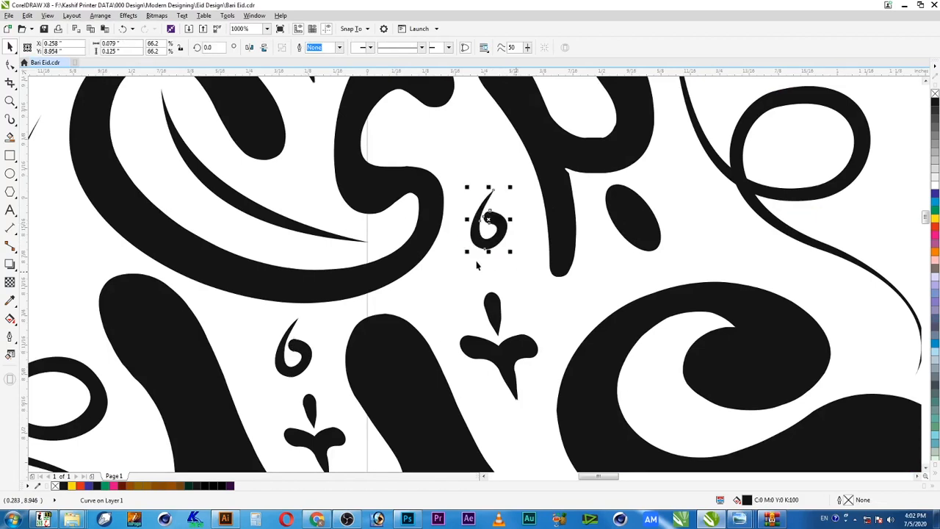
{"action": "key", "text": "F4"}
{"action": "key", "text": "F2"}
{"action": "mouse_move", "coordinate": [265, 87]}
{"action": "left_mouse_down"}
{"action": "mouse_move", "coordinate": [354, 146]}
{"action": "mouse_move", "coordinate": [366, 168]}
{"action": "left_mouse_up"}
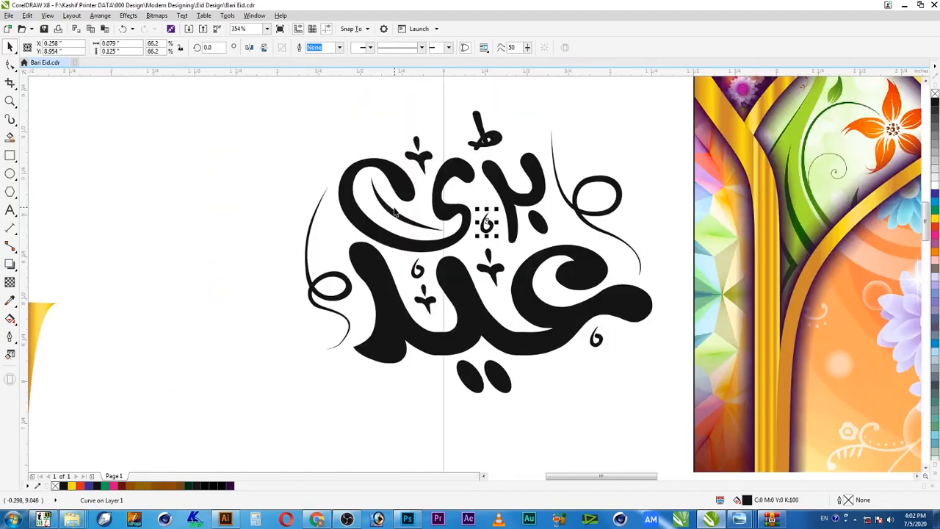
{"action": "left_click", "coordinate": [287, 154]}
{"action": "key", "text": "Escape"}
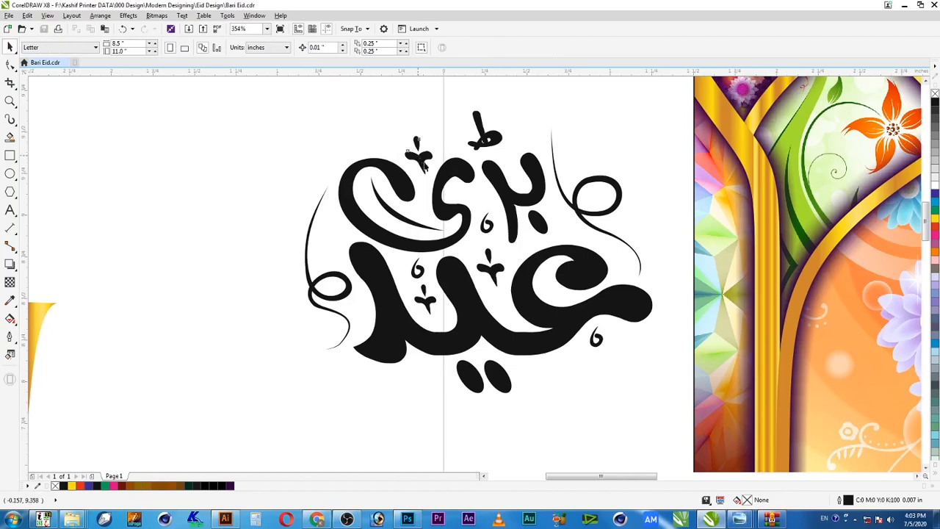
Copy the three-lobed ornament above the upper word to below the lower word, and enlarge the lower-right curl ornament to 0.129 by 0.205 inches.
{"action": "left_click_drag", "start_coordinate": [426, 160], "coordinate": [426, 381]}
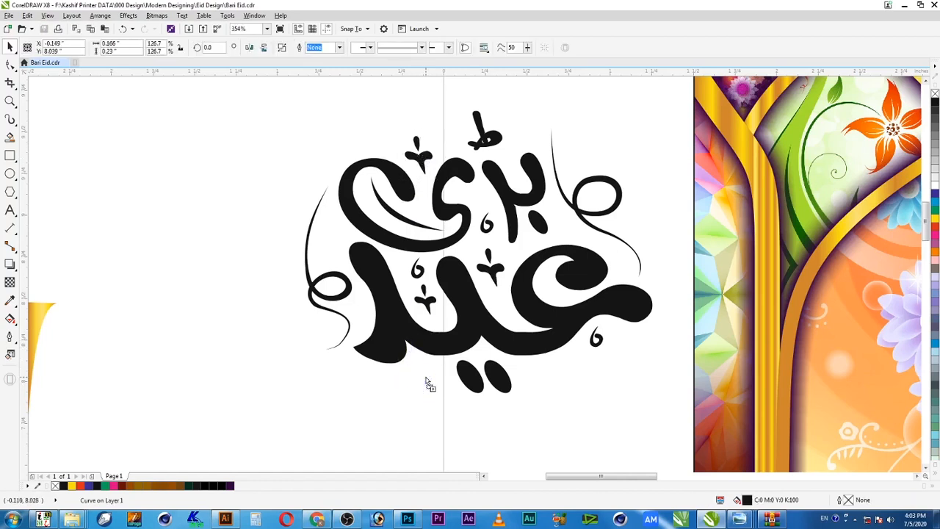
{"action": "left_click", "coordinate": [597, 343]}
{"action": "left_click_drag", "start_coordinate": [606, 354], "coordinate": [617, 363]}
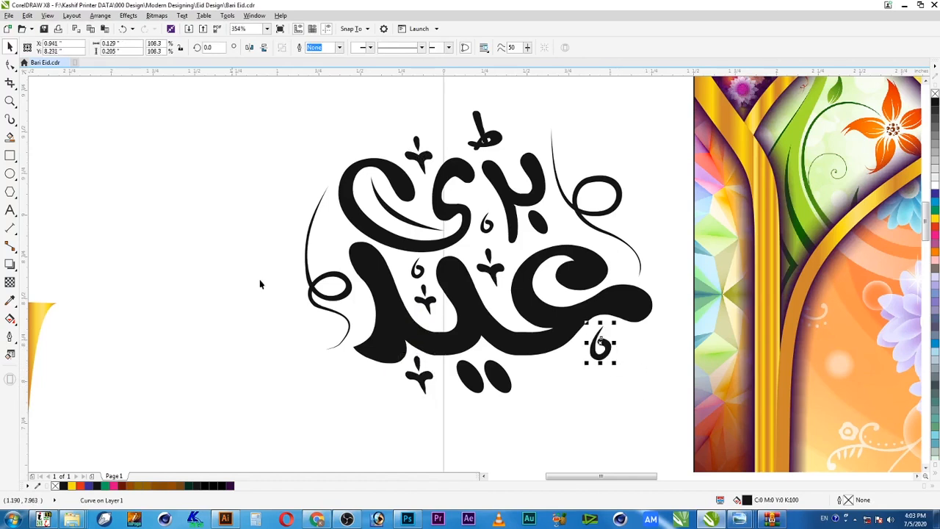
Draw a 0.04-inch Artistic Media stroke sweeping down and around beneath the curl ornament at the lower word's right end, redoing the first attempt.
{"action": "left_click", "coordinate": [10, 119]}
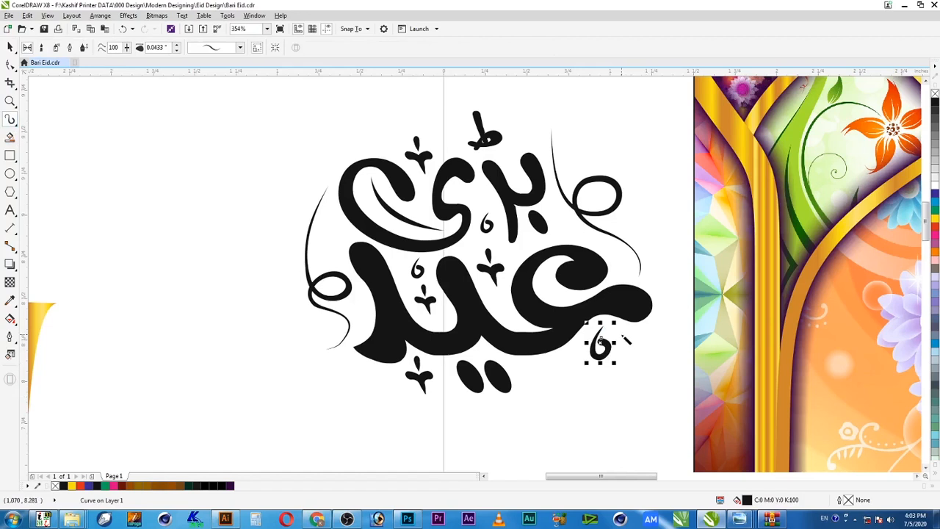
{"action": "mouse_move", "coordinate": [621, 336]}
{"action": "left_mouse_down"}
{"action": "mouse_move", "coordinate": [612, 372]}
{"action": "mouse_move", "coordinate": [593, 380]}
{"action": "mouse_move", "coordinate": [518, 369]}
{"action": "left_mouse_up"}
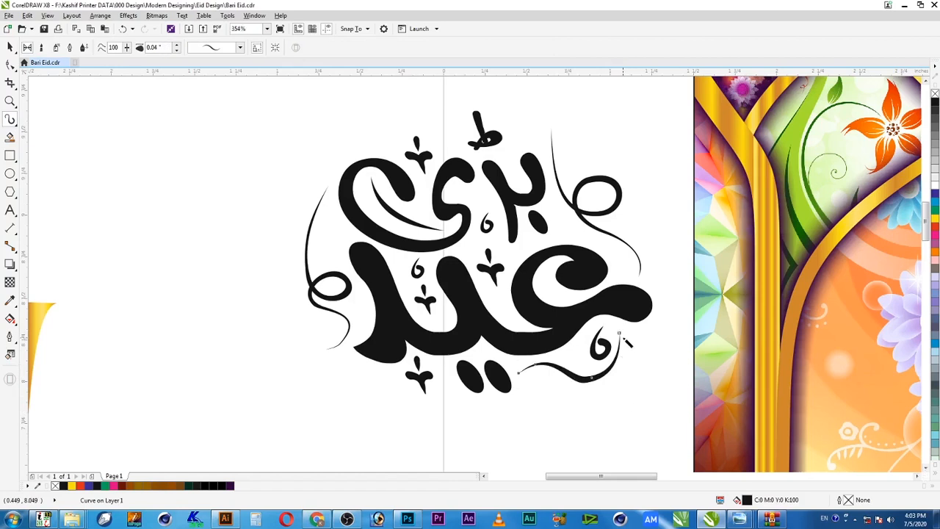
{"action": "key", "text": "ctrl+z"}
{"action": "mouse_move", "coordinate": [622, 332]}
{"action": "left_mouse_down"}
{"action": "mouse_move", "coordinate": [619, 365]}
{"action": "mouse_move", "coordinate": [526, 376]}
{"action": "left_mouse_up"}
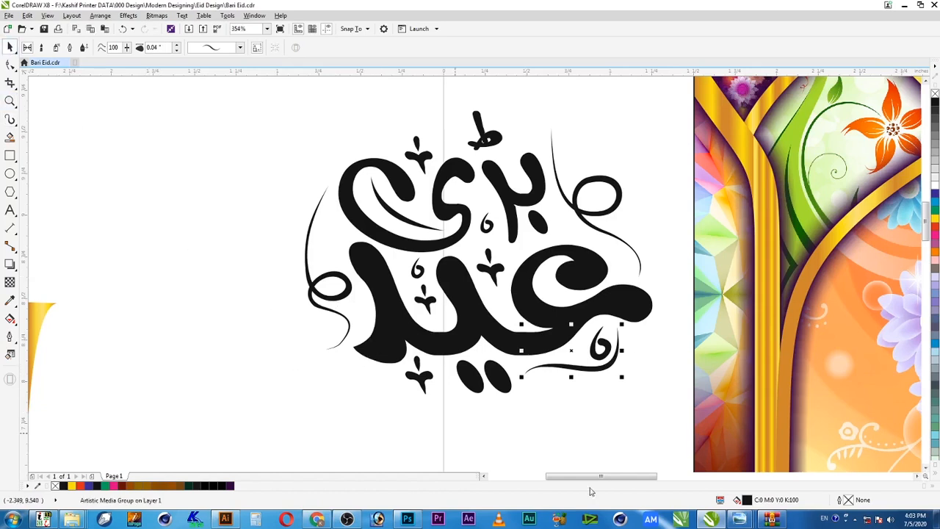
Break the new Artistic Media stroke apart and delete its leftover path line, keeping only the black shape.
{"action": "right_click", "coordinate": [598, 369]}
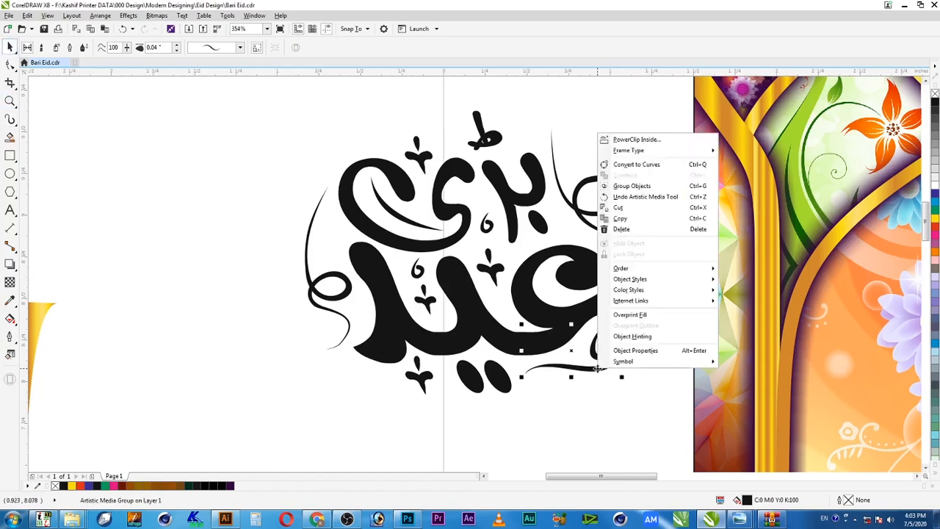
{"action": "left_click", "coordinate": [589, 428]}
{"action": "right_click", "coordinate": [600, 372]}
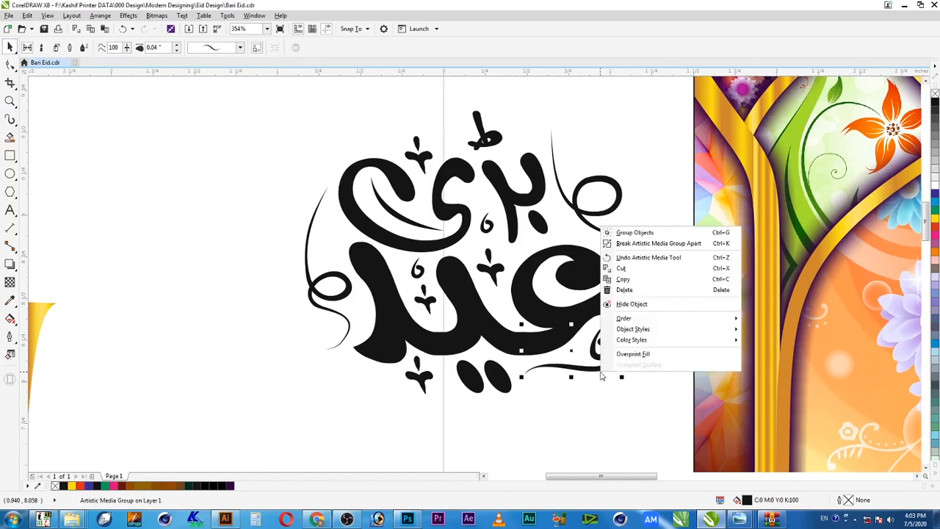
{"action": "left_click", "coordinate": [646, 256]}
{"action": "left_click", "coordinate": [600, 372], "text": "shift"}
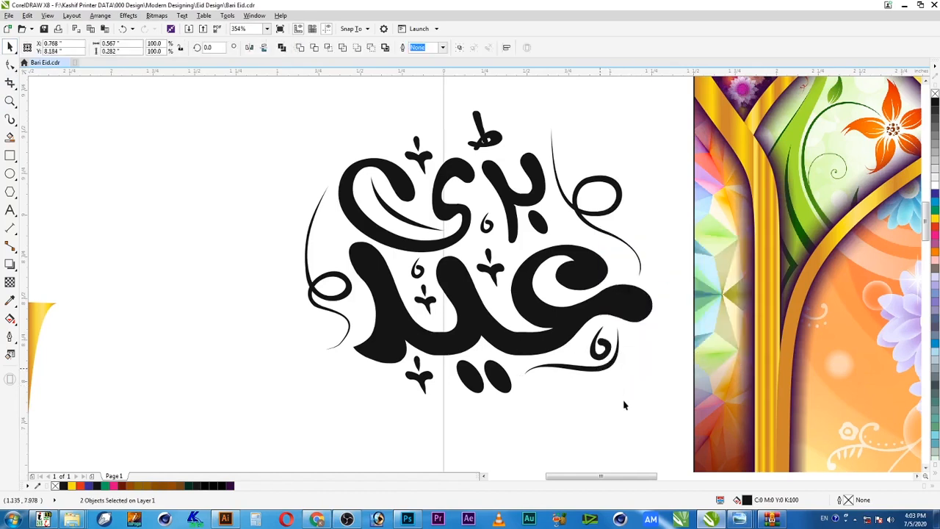
{"action": "left_click", "coordinate": [654, 388]}
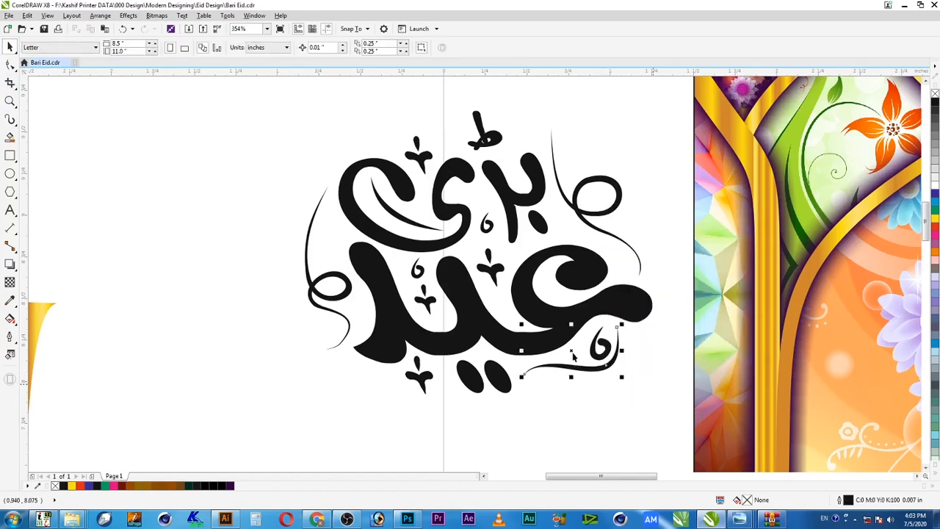
{"action": "left_click", "coordinate": [607, 363]}
{"action": "left_click_drag", "start_coordinate": [607, 363], "coordinate": [620, 407]}
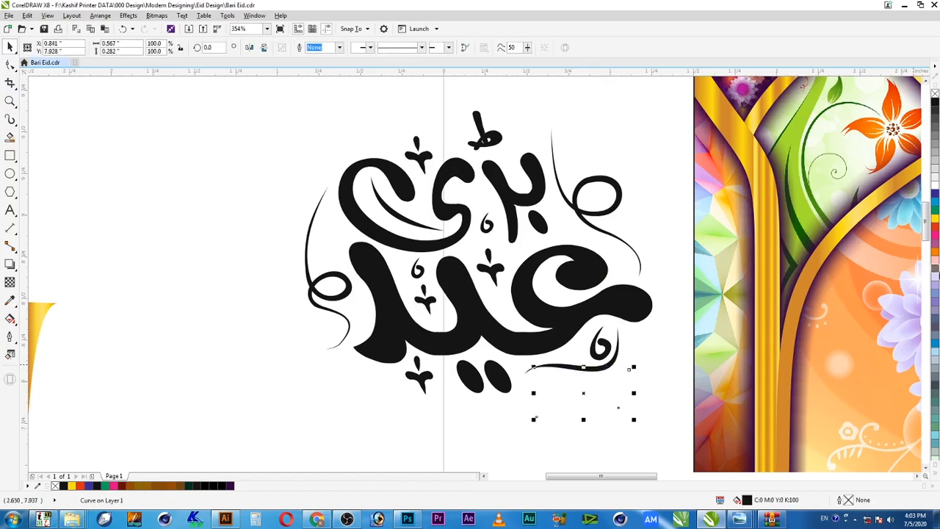
{"action": "right_click", "coordinate": [935, 235]}
{"action": "key", "text": "Delete"}
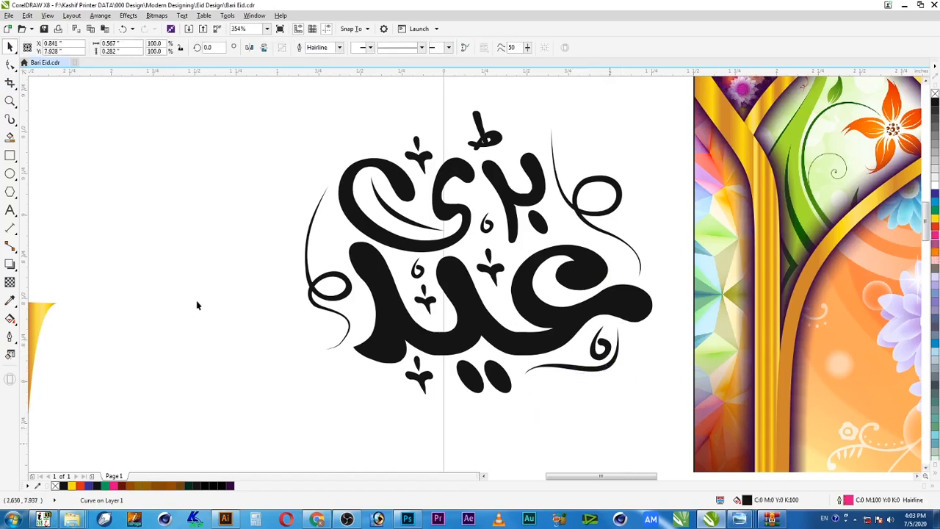
{"action": "left_click", "coordinate": [215, 175]}
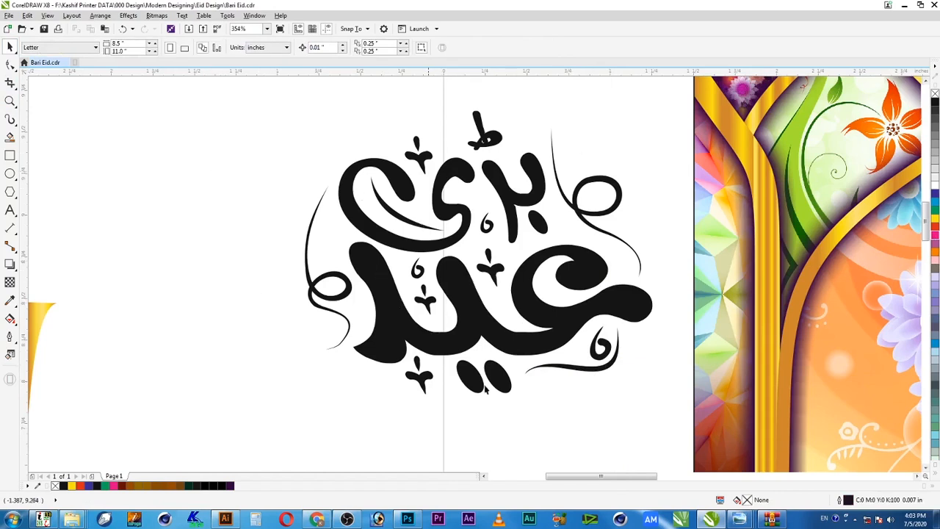
{"action": "right_click", "coordinate": [401, 218]}
{"action": "left_click", "coordinate": [400, 216]}
{"action": "right_click", "coordinate": [398, 214]}
{"action": "left_click", "coordinate": [372, 214]}
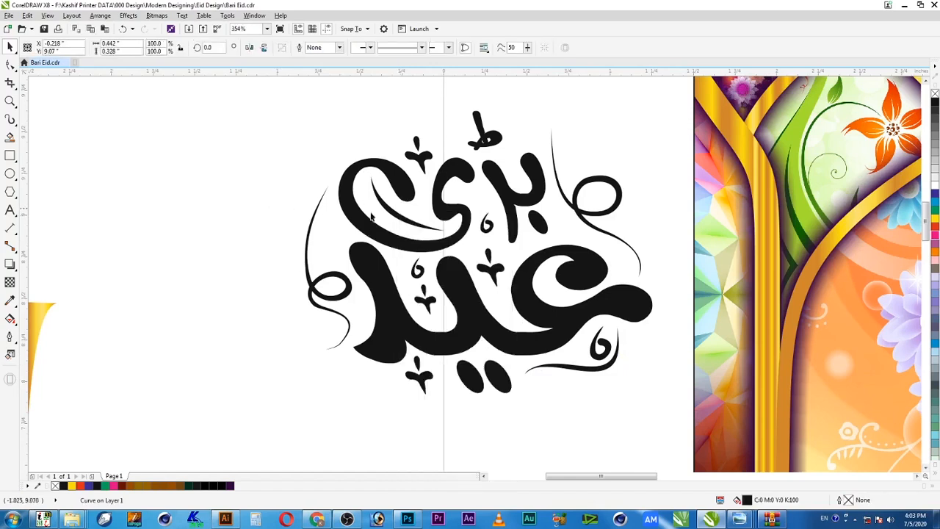
{"action": "right_click", "coordinate": [402, 218]}
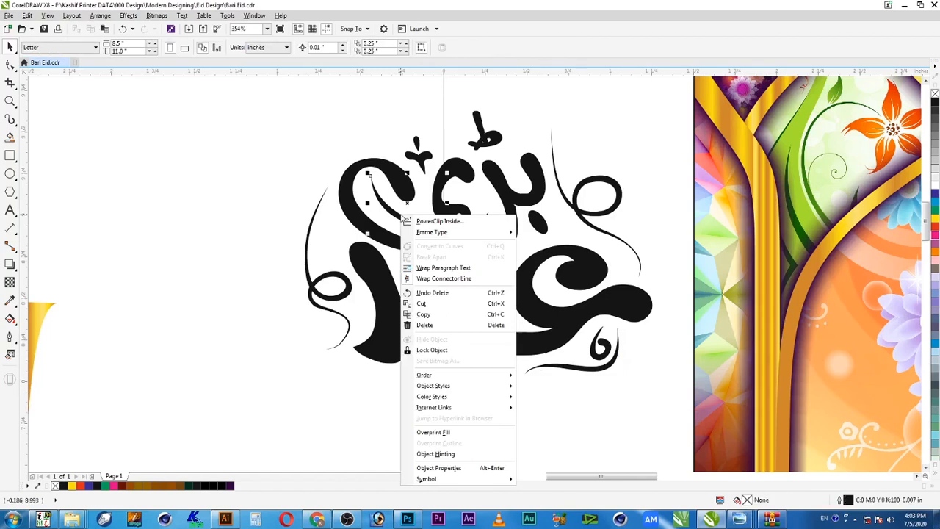
{"action": "left_click", "coordinate": [329, 250]}
{"action": "left_click", "coordinate": [354, 324]}
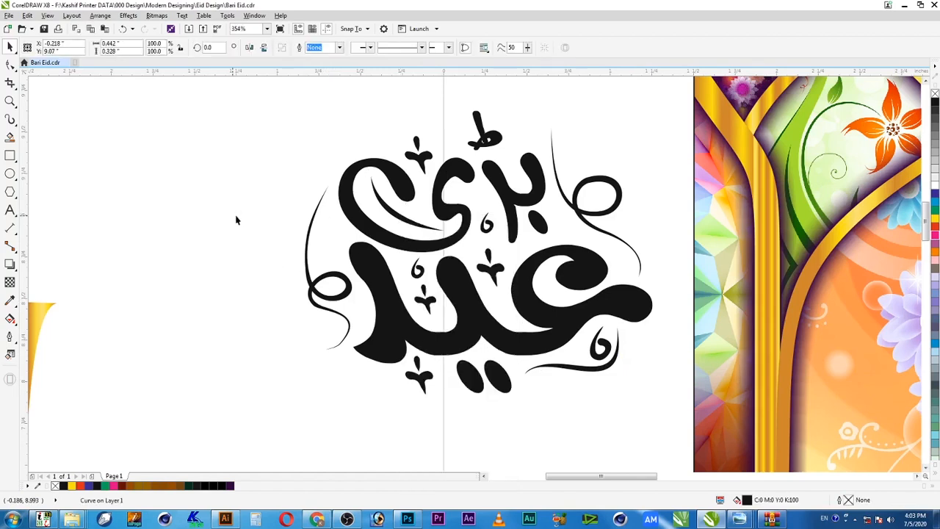
{"action": "left_click", "coordinate": [475, 301]}
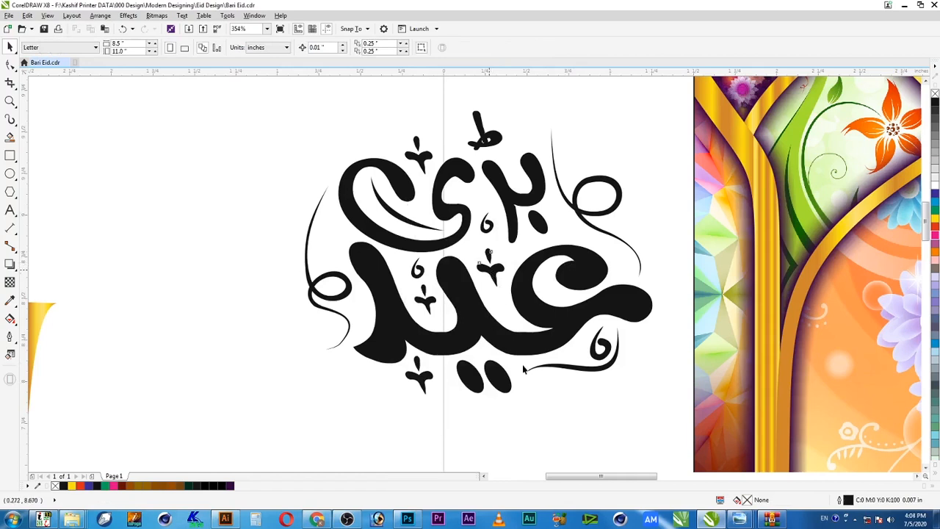
Group the lower word with its dots, the small ornaments around it and the sweeping stroke beneath it.
{"action": "left_click", "coordinate": [422, 294]}
{"action": "left_click", "coordinate": [424, 280], "text": "shift"}
{"action": "left_click", "coordinate": [429, 376], "text": "shift"}
{"action": "left_click", "coordinate": [478, 382], "text": "shift"}
{"action": "left_click", "coordinate": [501, 382], "text": "shift"}
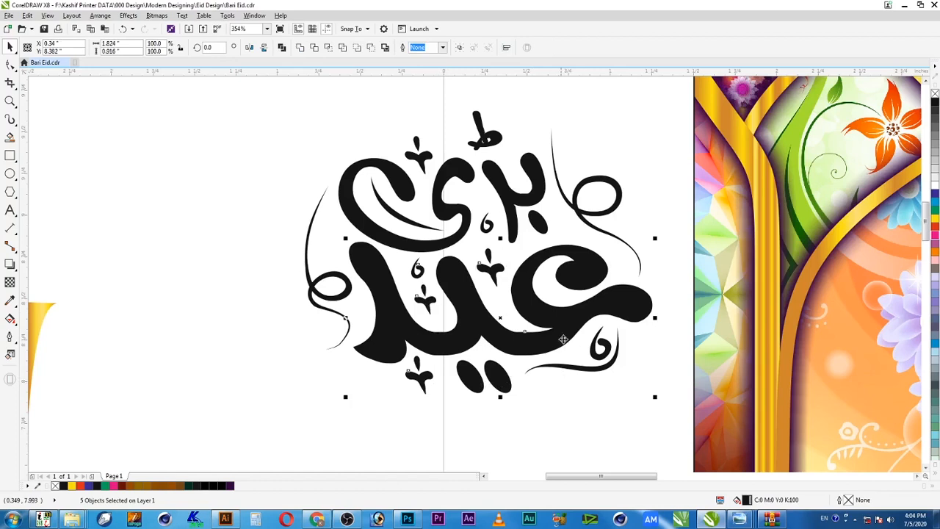
{"action": "left_click", "coordinate": [599, 358], "text": "shift"}
{"action": "left_click", "coordinate": [556, 339], "text": "shift"}
Group the upper word with its marks, its ornaments and the looped flourish on its right side.
{"action": "left_click_drag", "start_coordinate": [280, 93], "coordinate": [595, 282]}
{"action": "left_click", "coordinate": [594, 215], "text": "shift"}
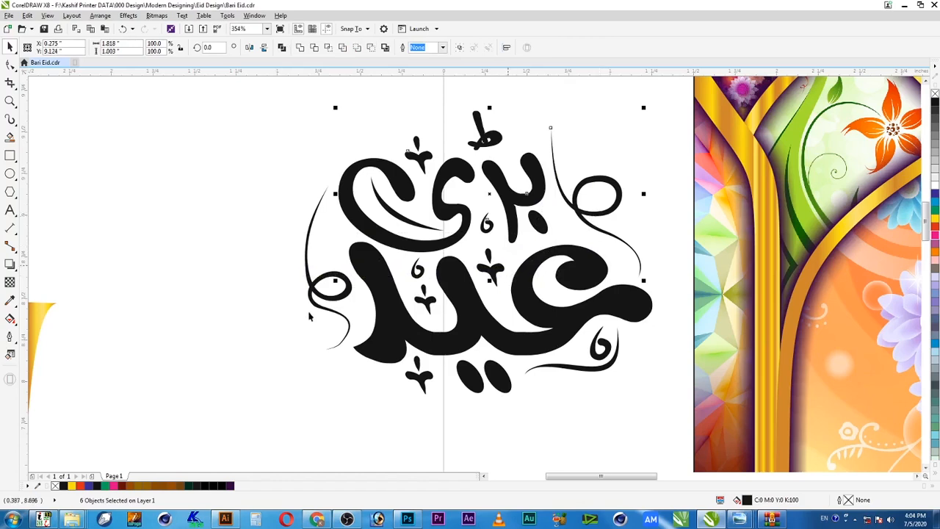
{"action": "left_click", "coordinate": [340, 292]}
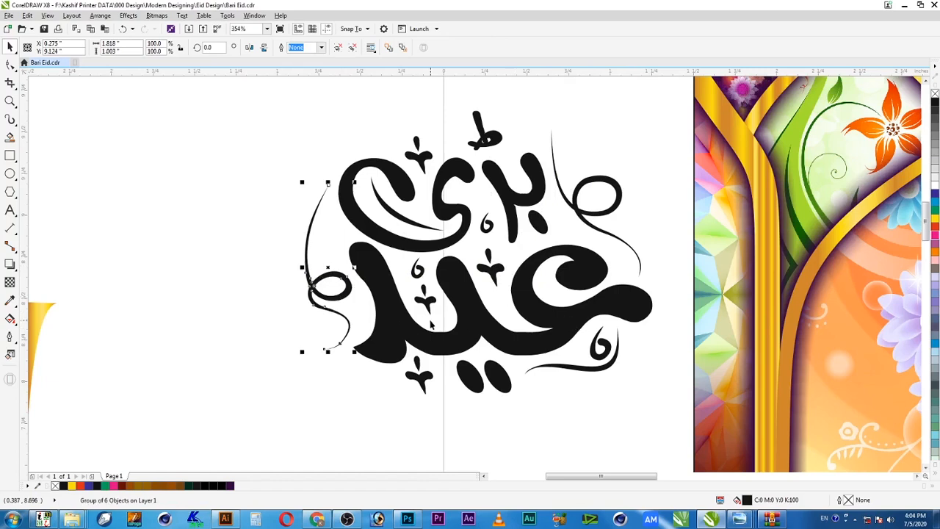
Move the whole calligraphy onto the paint splash in the poster and enlarge it to 2.437 by 1.988 inches.
{"action": "left_click_drag", "start_coordinate": [248, 94], "coordinate": [691, 437]}
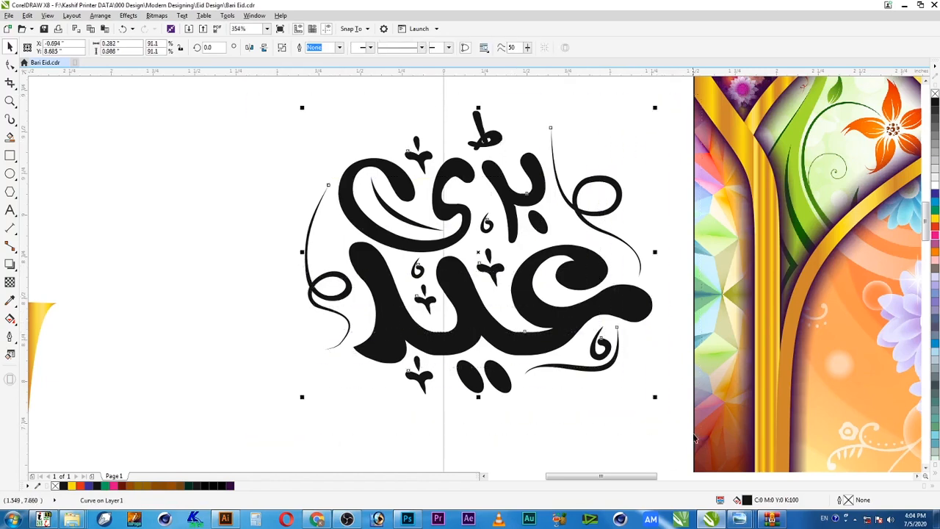
{"action": "scroll", "coordinate": [560, 341], "scroll_direction": "down", "scroll_amount": 3}
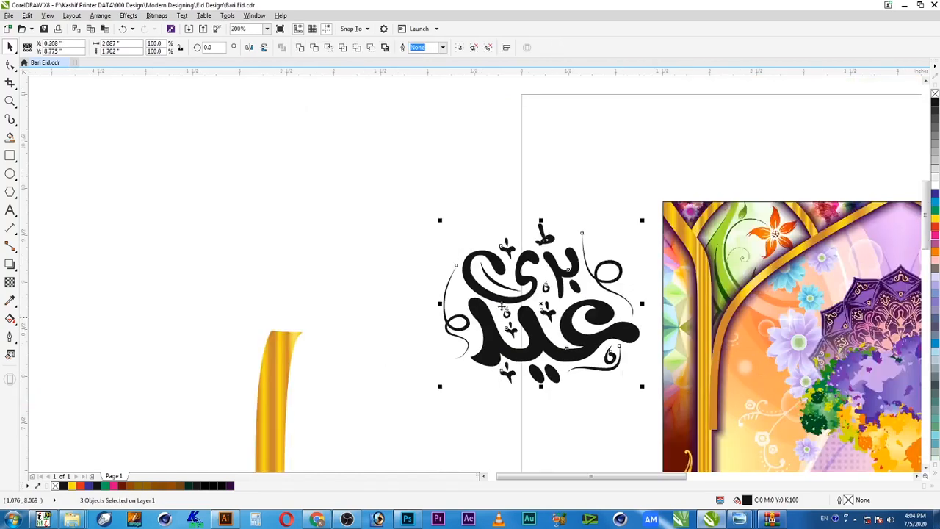
{"action": "left_click_drag", "start_coordinate": [441, 262], "coordinate": [866, 443]}
{"action": "scroll", "coordinate": [855, 423], "scroll_direction": "up", "scroll_amount": 2}
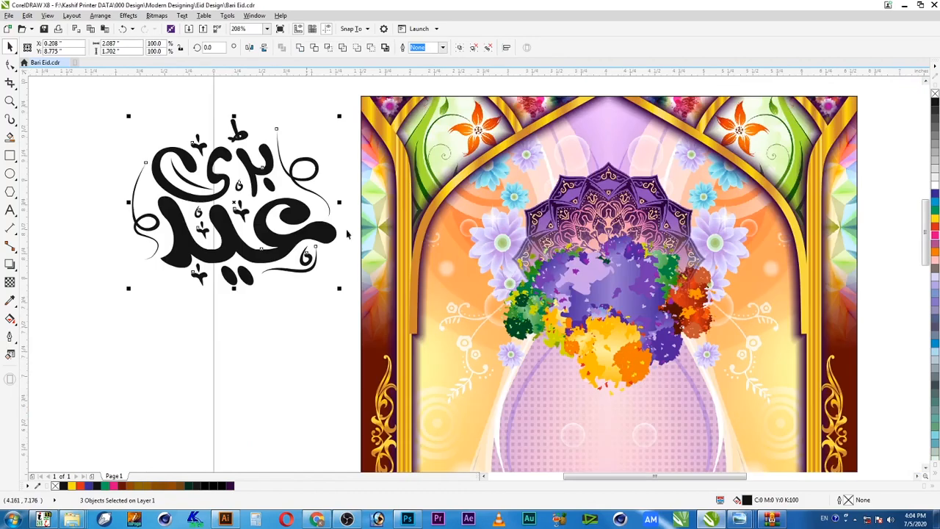
{"action": "left_click_drag", "start_coordinate": [297, 246], "coordinate": [668, 318]}
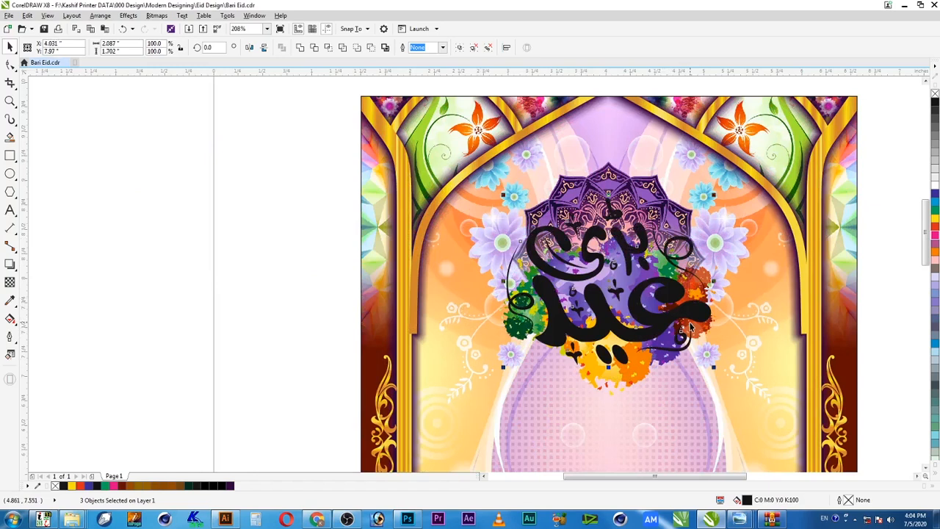
{"action": "left_click_drag", "start_coordinate": [713, 366], "coordinate": [749, 390]}
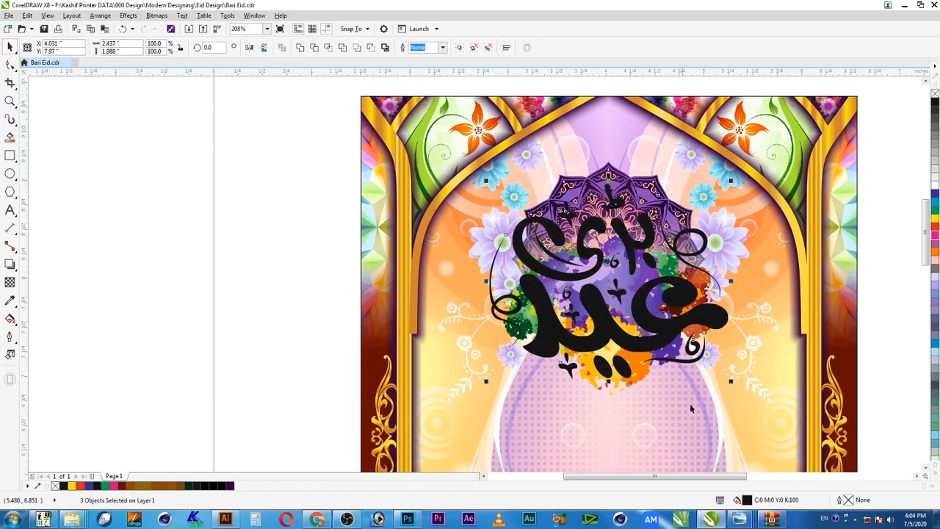
{"action": "left_click_drag", "start_coordinate": [703, 318], "coordinate": [705, 339]}
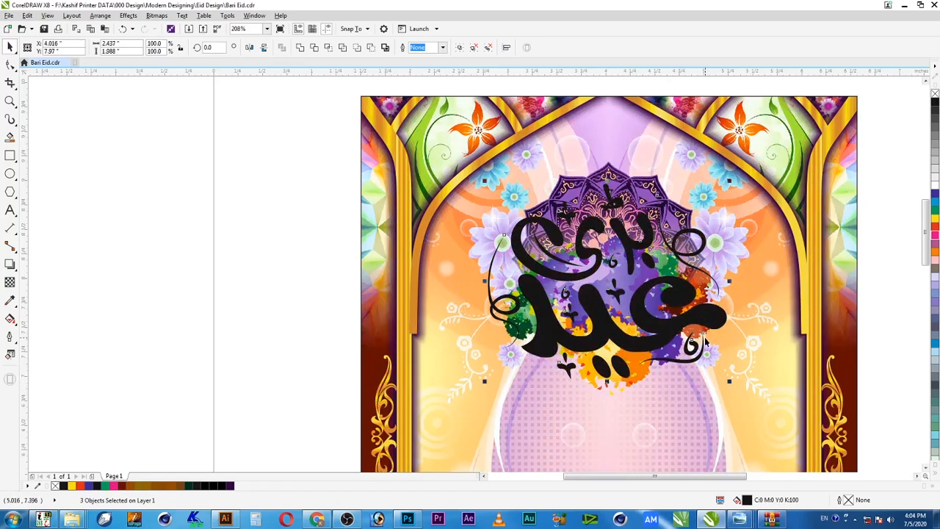
Group the three calligraphy parts and centre them horizontally on the poster background.
{"action": "key", "text": "ctrl+g"}
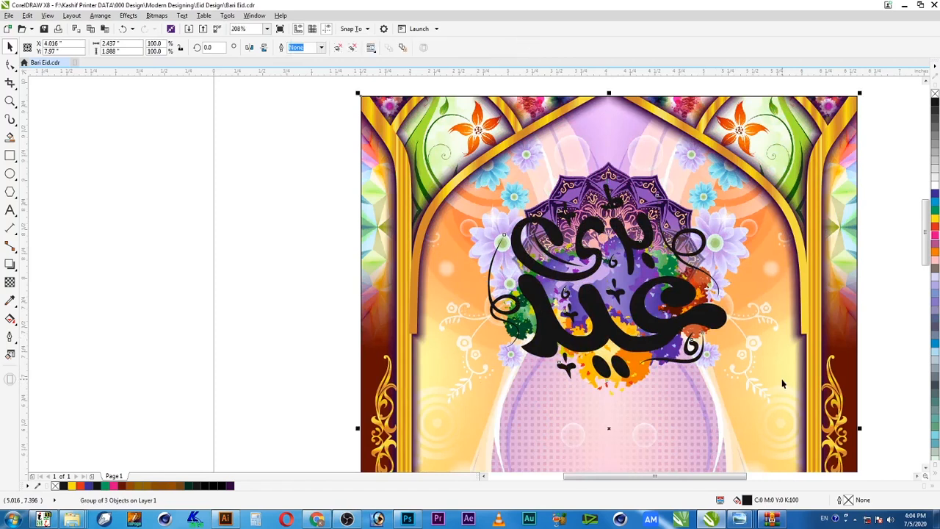
{"action": "key", "text": "c"}
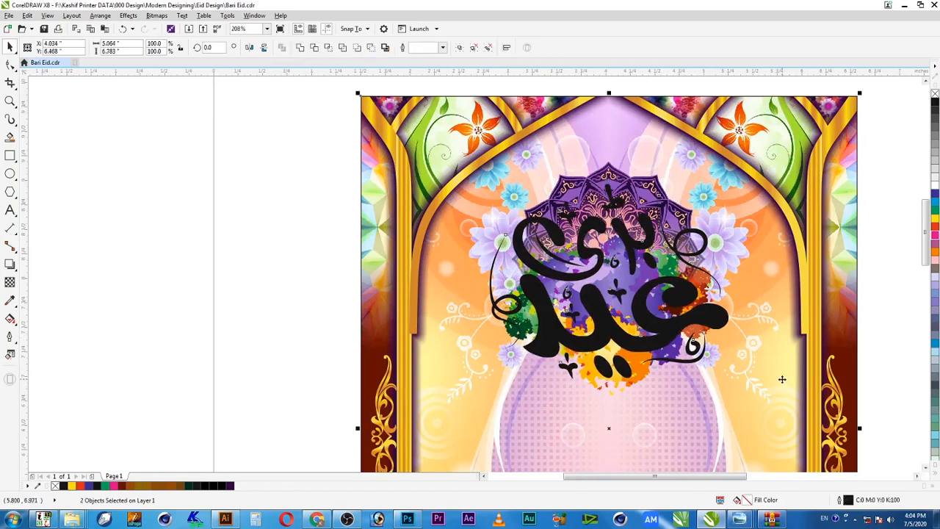
{"action": "left_click", "coordinate": [241, 344]}
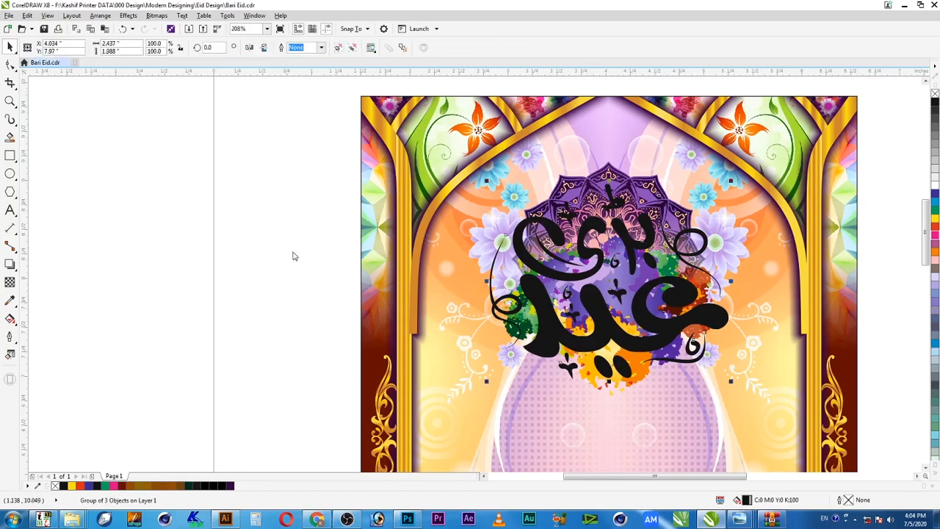
Ungroup the calligraphy into its three parts and save the document.
{"action": "left_click", "coordinate": [44, 29]}
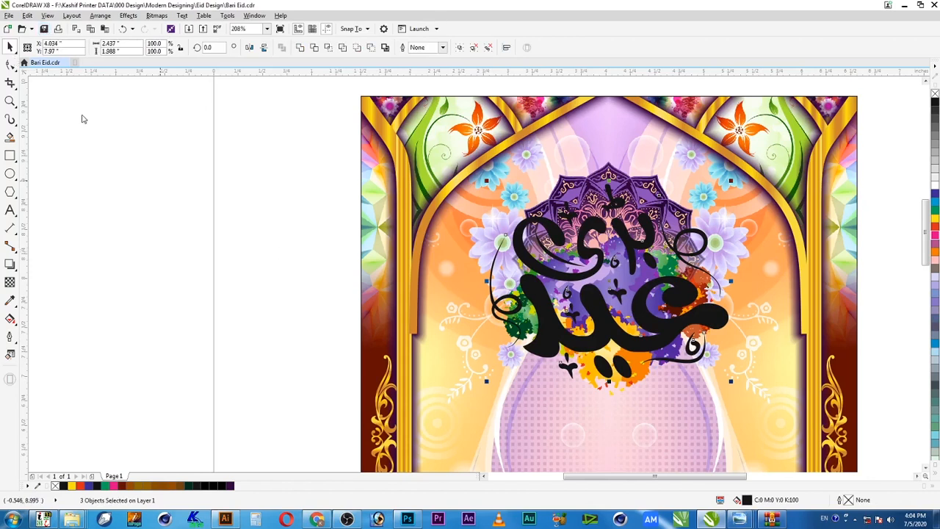
{"action": "key", "text": "F2"}
{"action": "left_click_drag", "start_coordinate": [341, 142], "coordinate": [888, 416]}
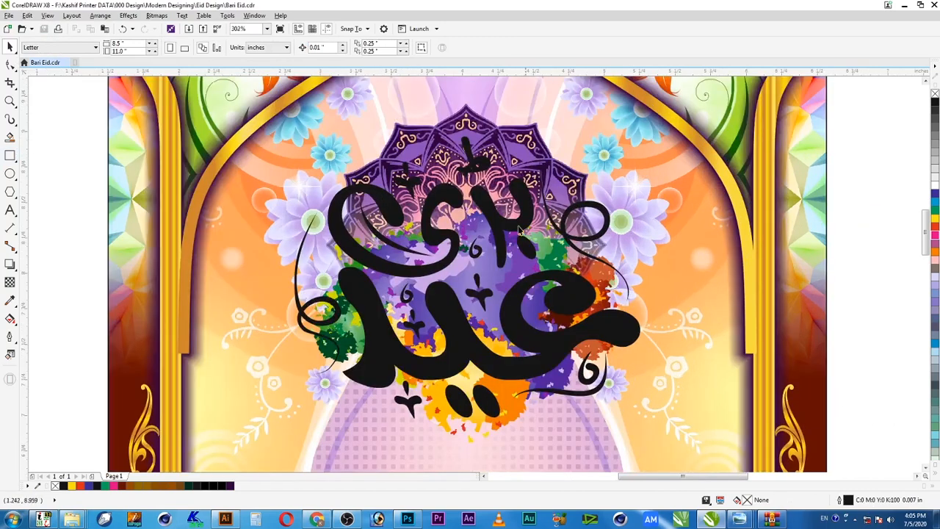
Give the upper calligraphy word group a fountain fill whose start colour is C0 M50 Y100 K0.
{"action": "left_click_drag", "start_coordinate": [515, 223], "coordinate": [545, 253]}
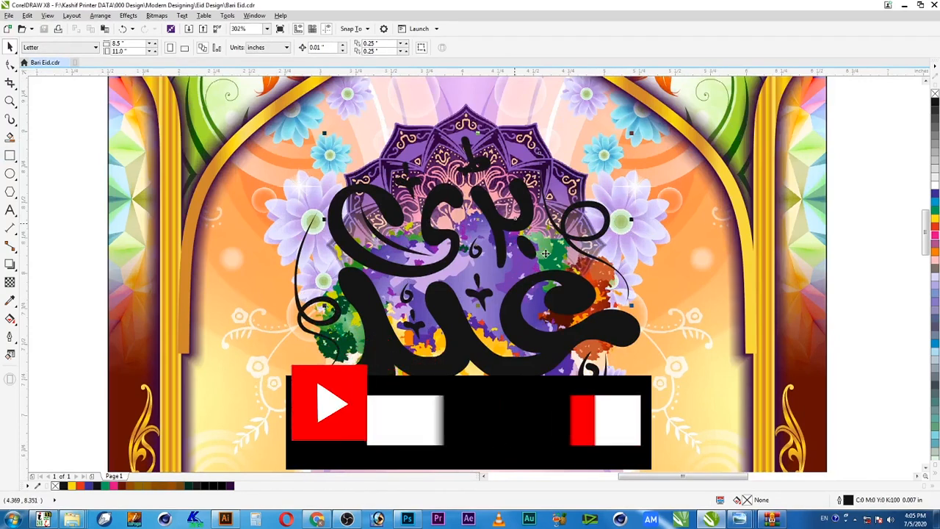
{"action": "left_click", "coordinate": [545, 253]}
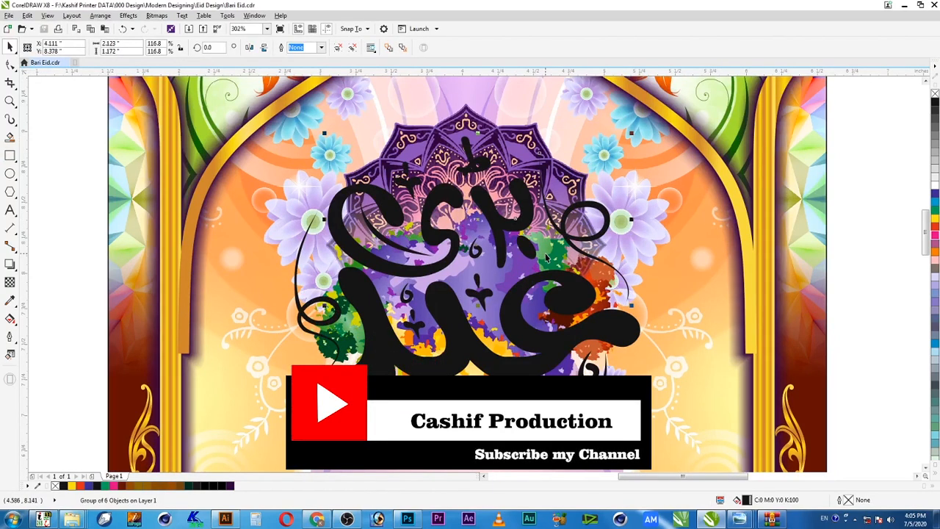
{"action": "key", "text": "F11"}
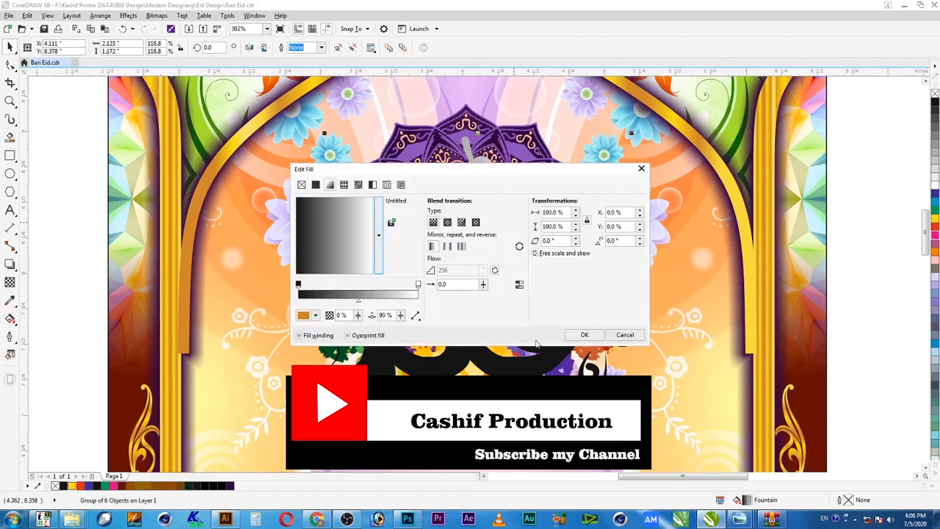
{"action": "left_click", "coordinate": [299, 285]}
{"action": "left_click", "coordinate": [315, 316]}
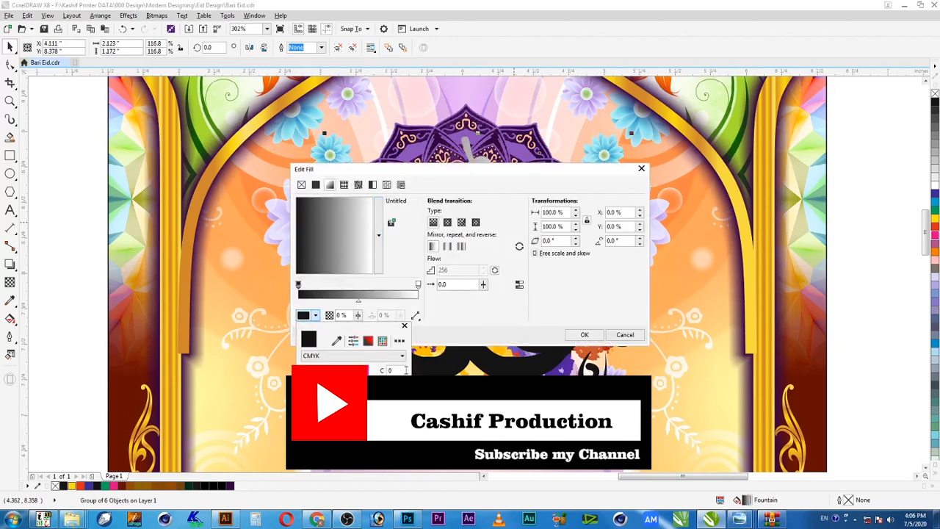
{"action": "key", "text": "Tab"}
{"action": "type", "text": "50"}
{"action": "key", "text": "Tab"}
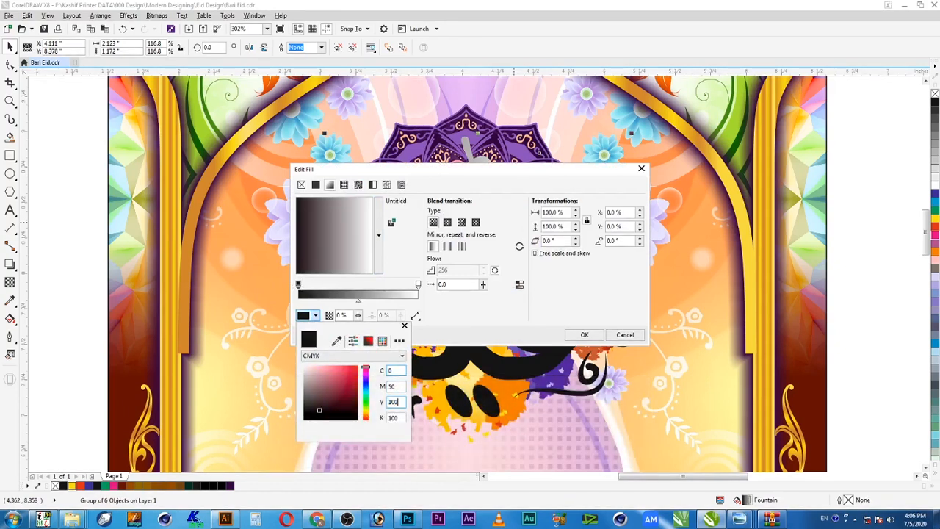
{"action": "key", "text": "Tab"}
{"action": "type", "text": "0"}
{"action": "key", "text": "shift+Tab"}
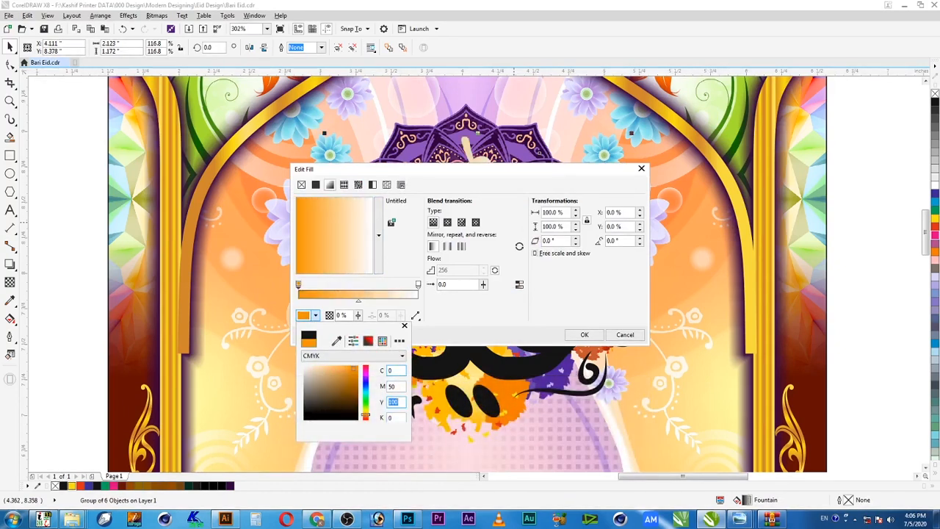
Set the end colour of the upper word's fountain fill to C0 M0 Y100 K0.
{"action": "left_click", "coordinate": [418, 285]}
{"action": "left_click", "coordinate": [418, 285]}
{"action": "left_click", "coordinate": [315, 315]}
{"action": "left_click", "coordinate": [390, 357]}
{"action": "left_click", "coordinate": [367, 375]}
{"action": "left_click", "coordinate": [392, 402]}
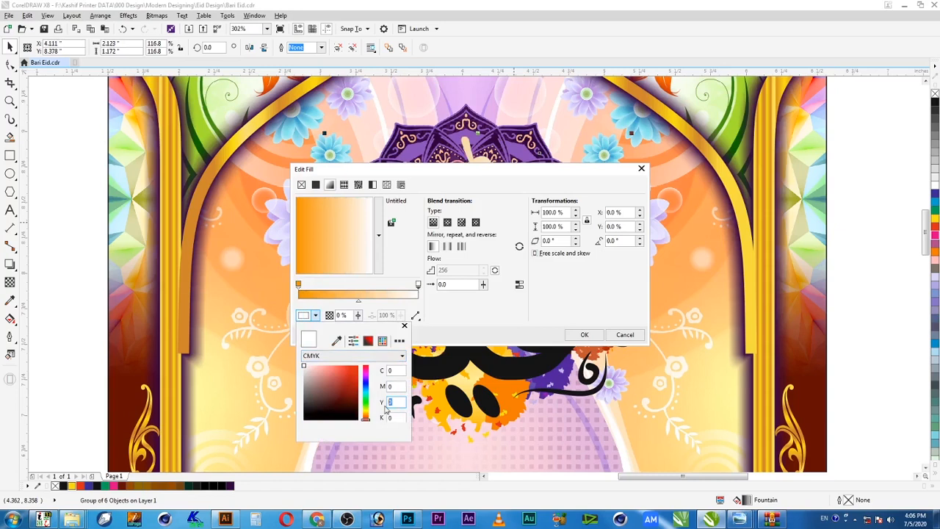
{"action": "type", "text": "100"}
{"action": "key", "text": "Tab"}
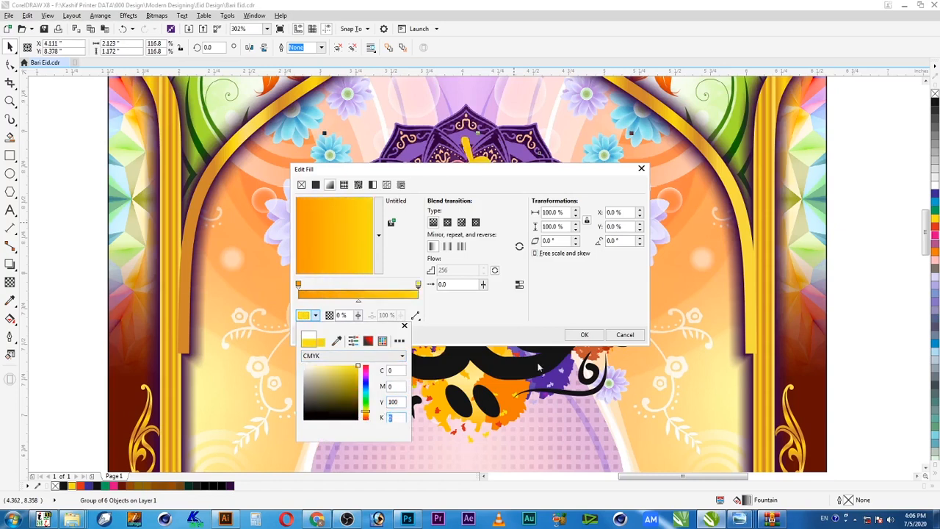
Rotate the upper word's fountain fill to 45 degrees and apply it.
{"action": "left_click", "coordinate": [484, 333]}
{"action": "left_click_drag", "start_coordinate": [627, 241], "coordinate": [585, 247]}
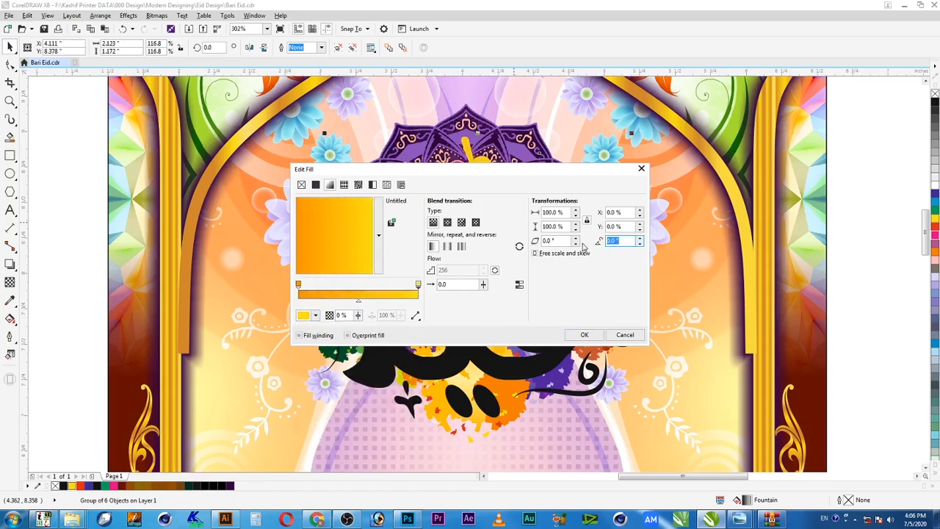
{"action": "type", "text": "45"}
{"action": "key", "text": "Return"}
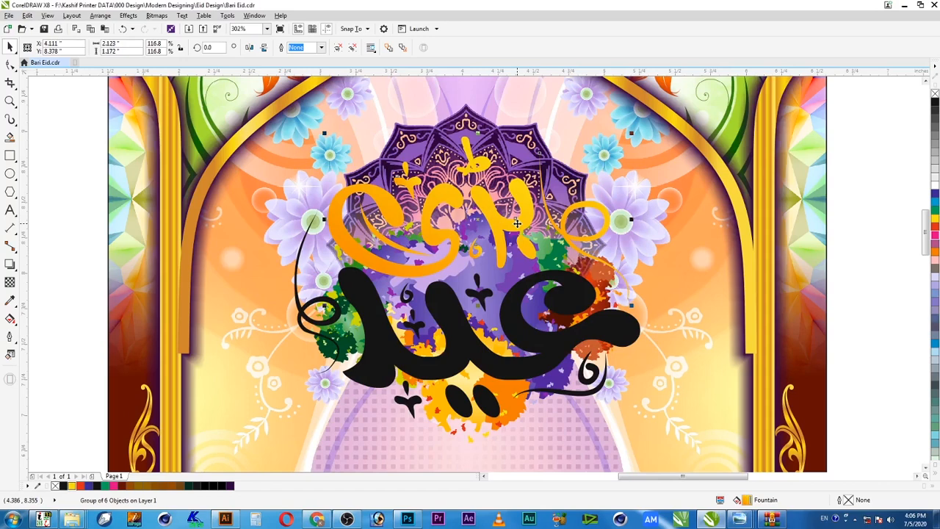
Duplicate the upper and lower calligraphy words onto the blank area to the right of the poster.
{"action": "scroll", "coordinate": [517, 223], "scroll_direction": "down", "scroll_amount": 2}
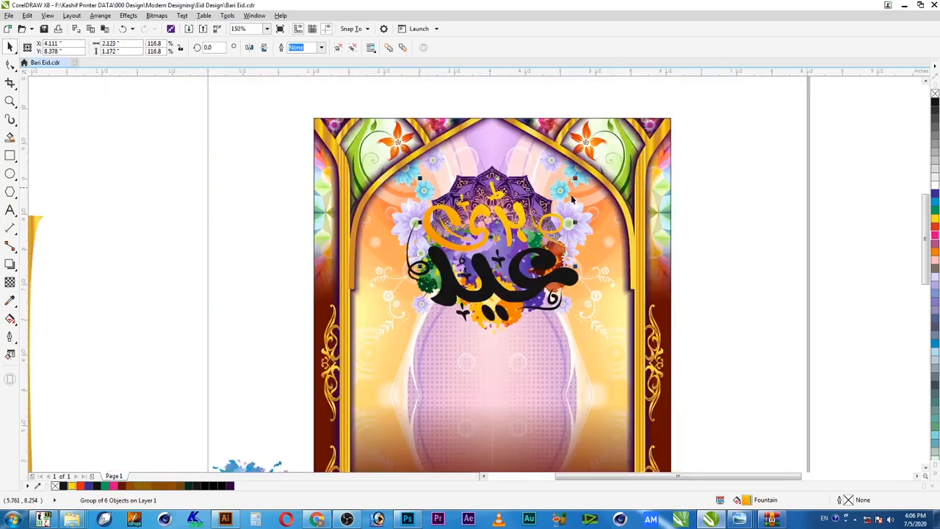
{"action": "left_click_drag", "start_coordinate": [275, 166], "coordinate": [783, 366]}
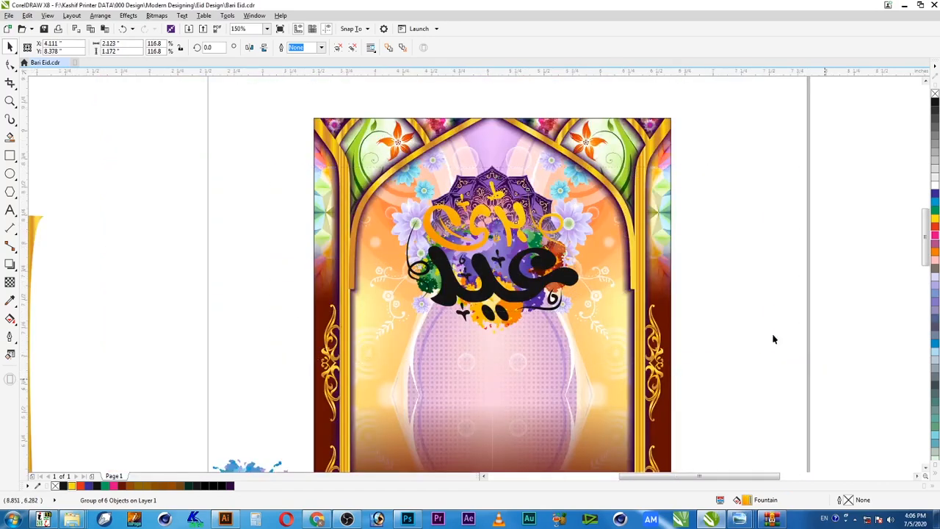
{"action": "scroll", "coordinate": [424, 290], "scroll_direction": "up", "scroll_amount": 2}
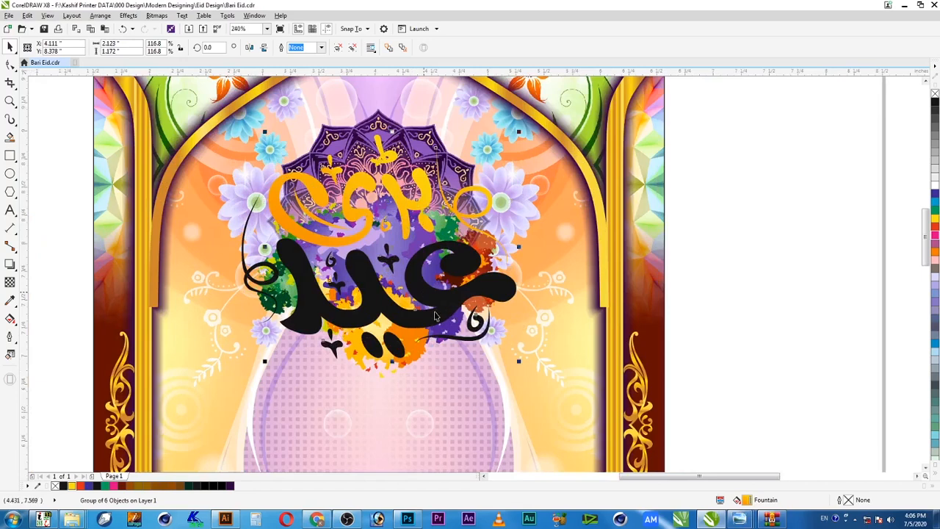
{"action": "left_click_drag", "start_coordinate": [340, 321], "coordinate": [769, 328]}
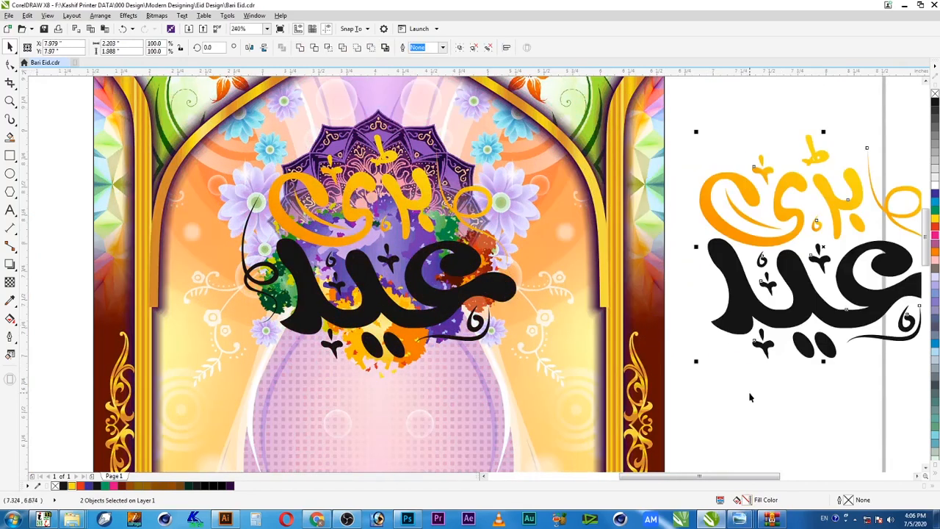
{"action": "left_click", "coordinate": [778, 387]}
Copy the orange-yellow fountain fill from the duplicated upper word to the duplicated lower word.
{"action": "double_click", "coordinate": [917, 477]}
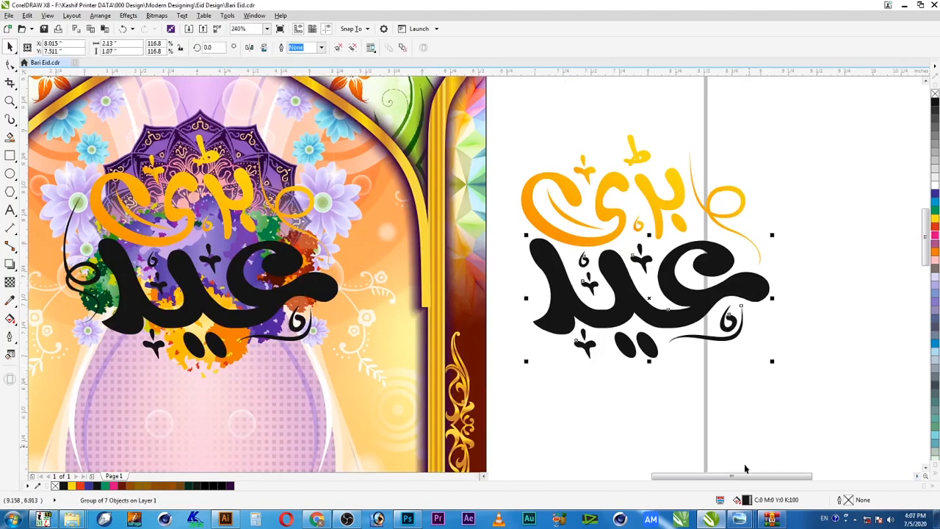
{"action": "key", "text": "alt+e"}
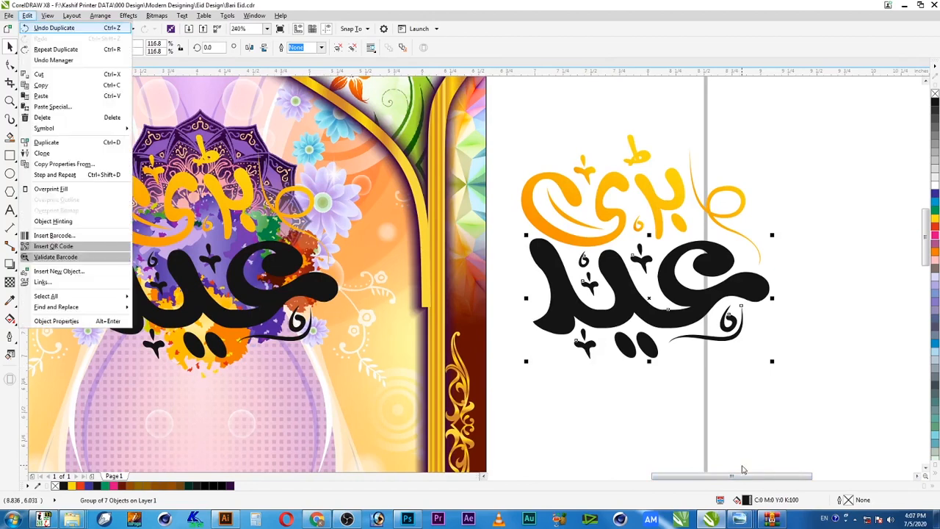
{"action": "key", "text": "m"}
{"action": "left_click", "coordinate": [474, 283]}
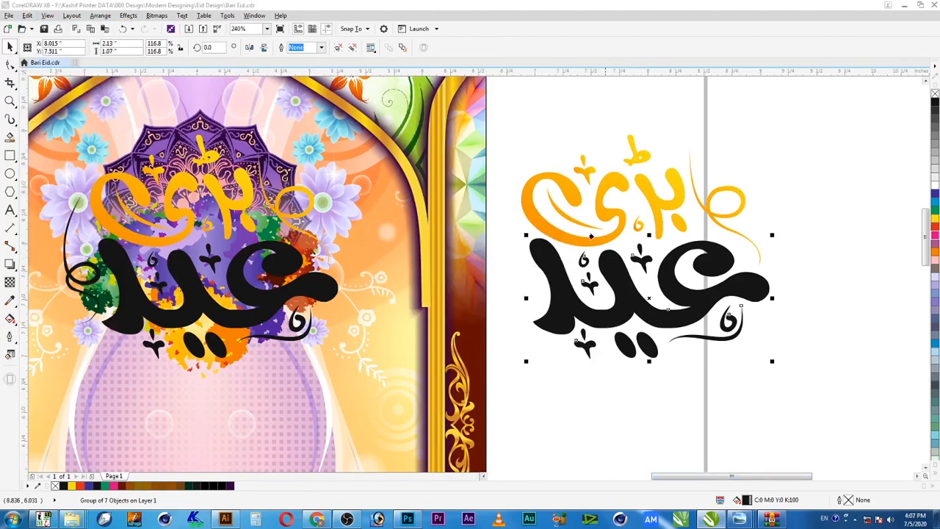
{"action": "left_click", "coordinate": [597, 202]}
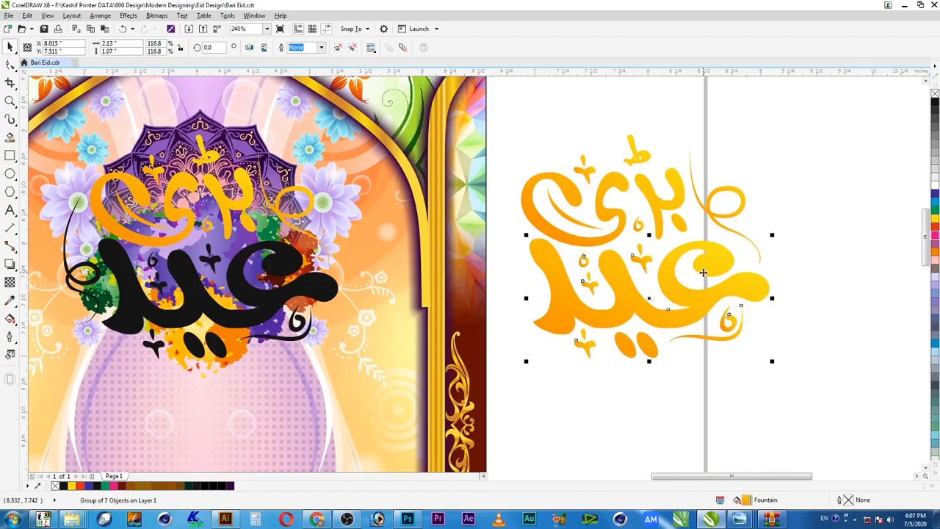
Set the start colour of the duplicated lower word's fountain fill to C40 M0 Y100 K0.
{"action": "key", "text": "F11"}
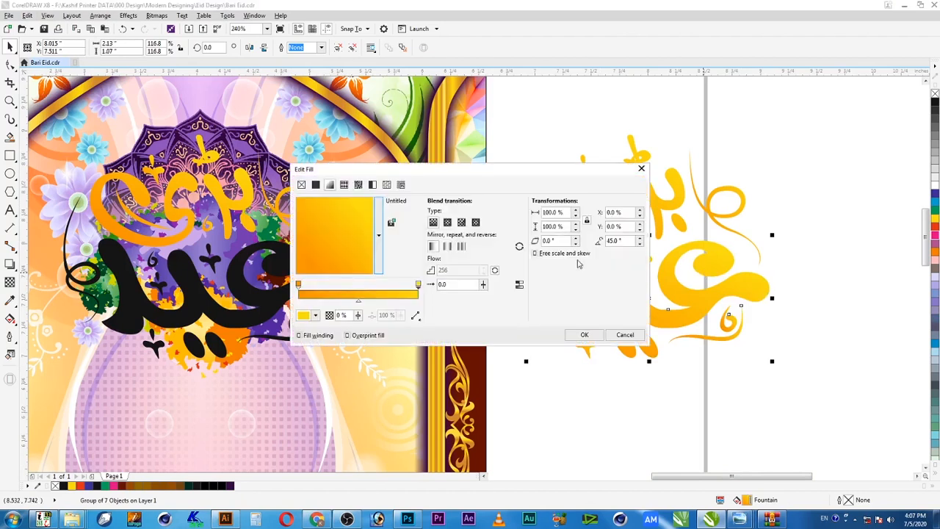
{"action": "left_click", "coordinate": [299, 284]}
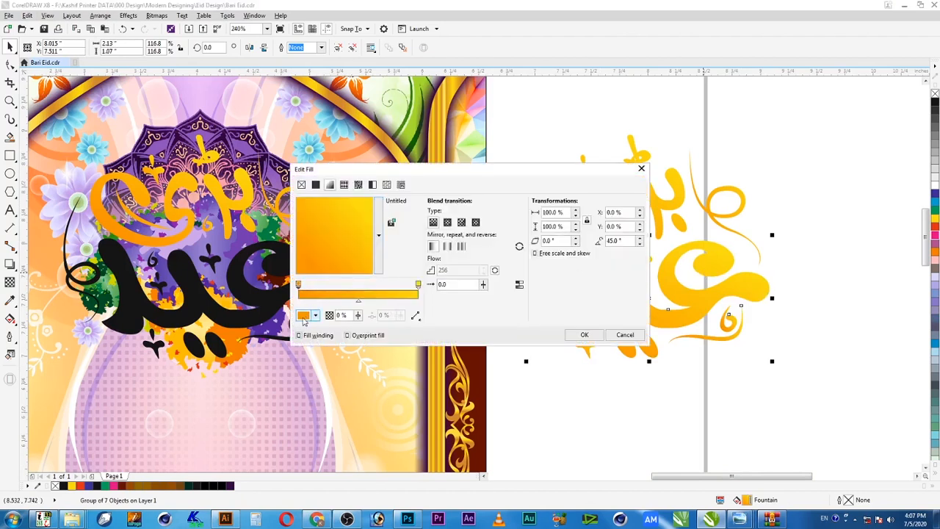
{"action": "left_click", "coordinate": [305, 316]}
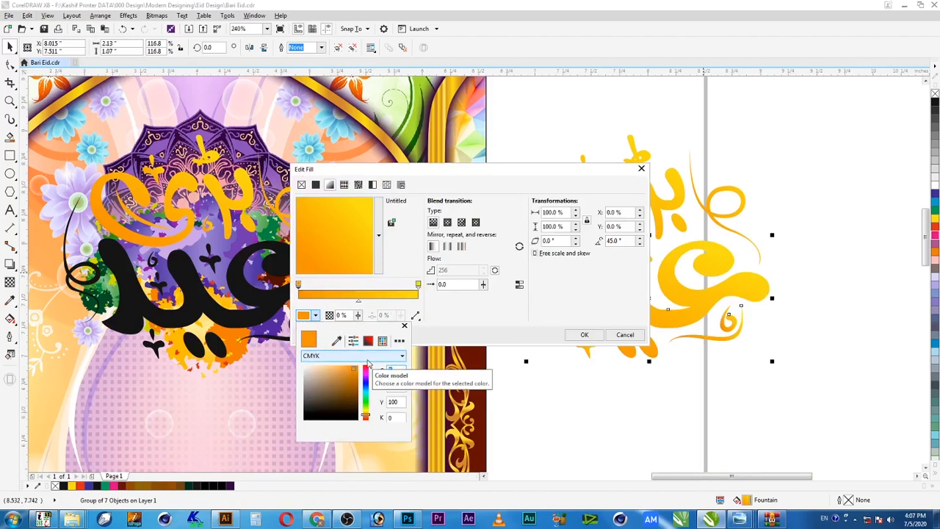
{"action": "key", "text": "Tab"}
{"action": "key", "text": "Tab"}
{"action": "key", "text": "shift+Tab"}
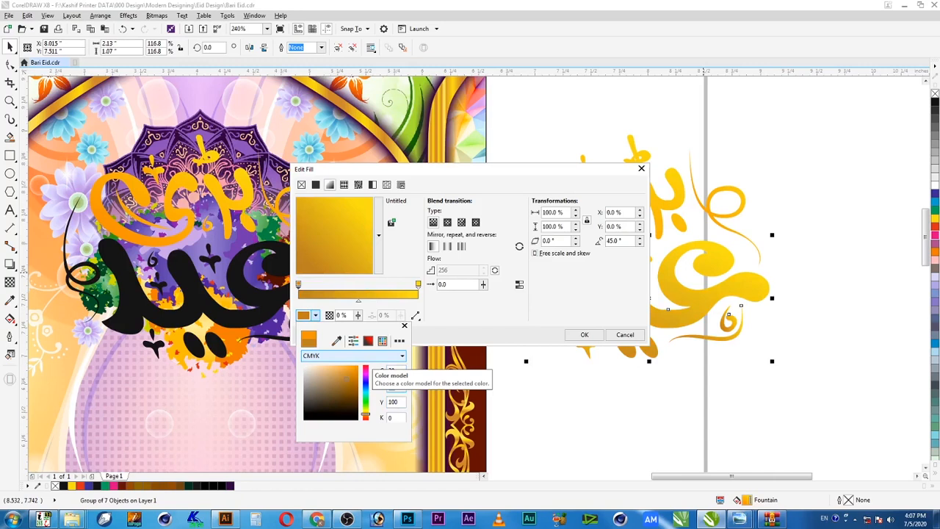
{"action": "type", "text": "0"}
{"action": "key", "text": "Tab"}
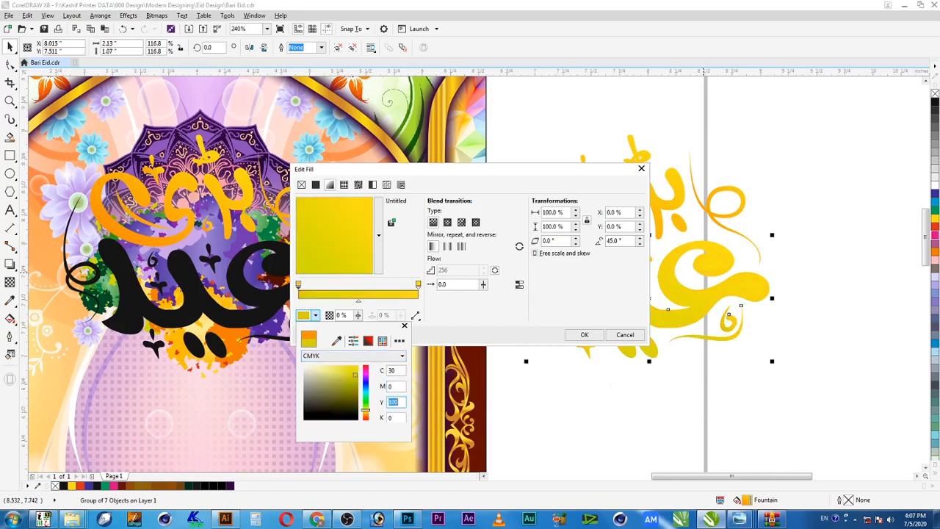
{"action": "key", "text": "Tab"}
{"action": "left_click_drag", "start_coordinate": [399, 371], "coordinate": [297, 386]}
{"action": "type", "text": "40"}
{"action": "key", "text": "Tab"}
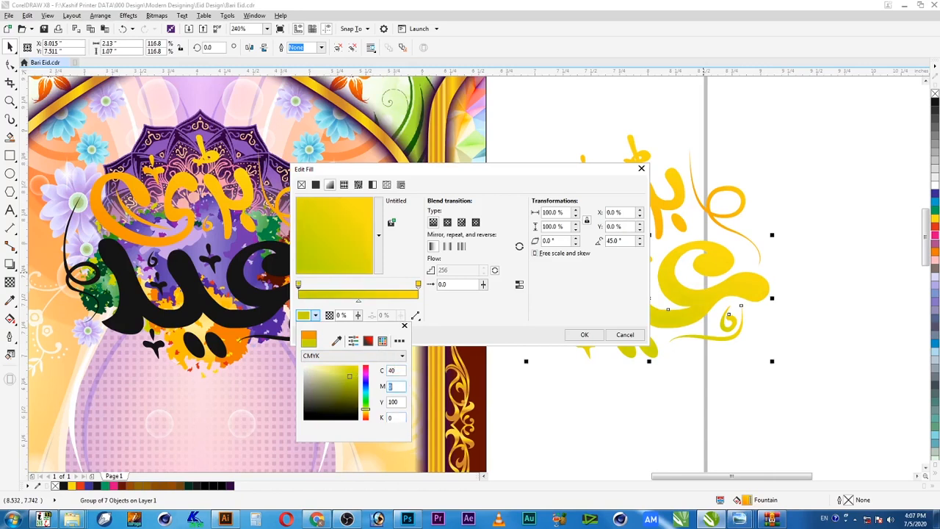
Set the end colour of the duplicated lower word's fountain fill to C60 M0 Y100 K0 and apply it.
{"action": "left_click", "coordinate": [418, 286]}
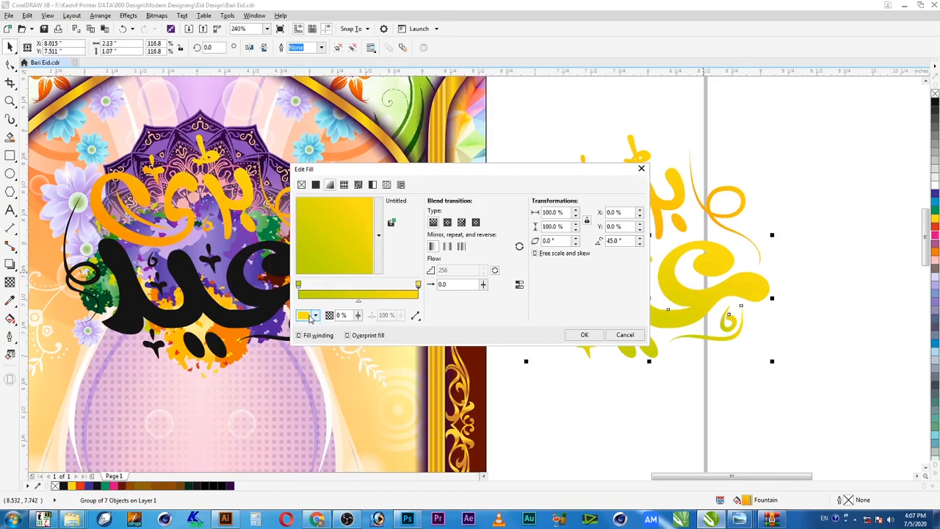
{"action": "left_click", "coordinate": [310, 318]}
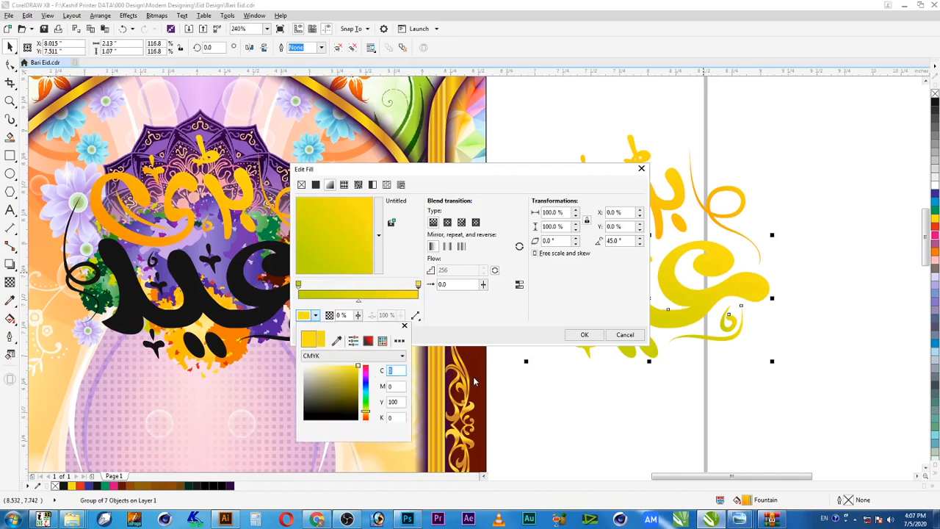
{"action": "type", "text": "60"}
{"action": "key", "text": "Tab"}
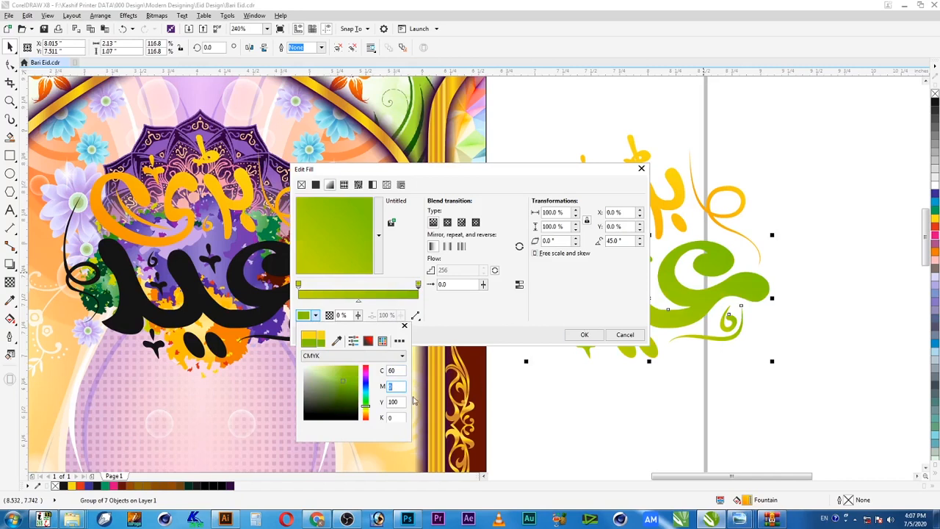
{"action": "left_click", "coordinate": [536, 334]}
{"action": "left_click", "coordinate": [587, 334]}
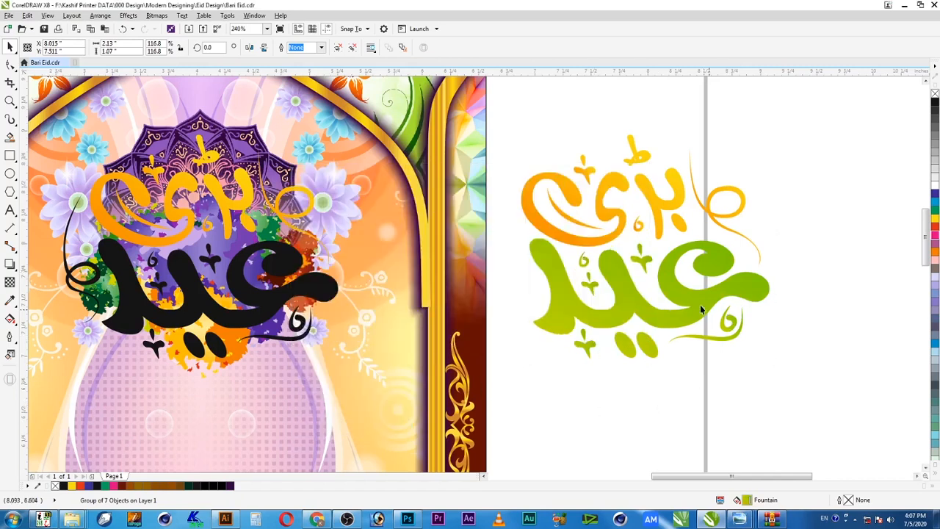
Copy the fill property from the green duplicate to the black lower word on the poster.
{"action": "left_click", "coordinate": [673, 258]}
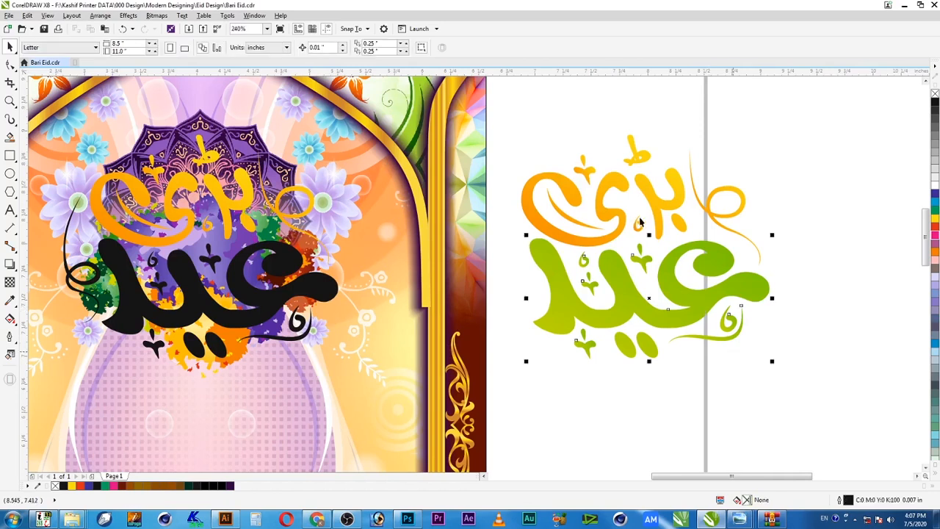
{"action": "left_click", "coordinate": [94, 289]}
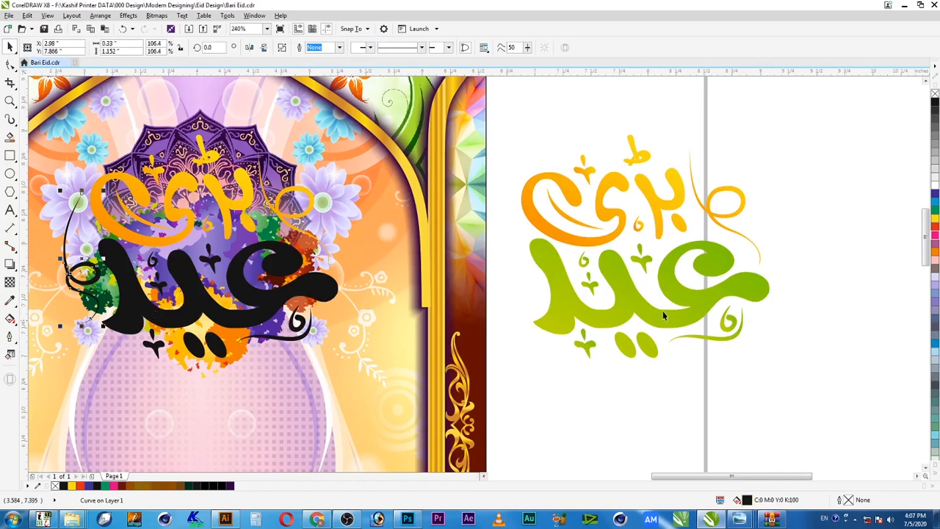
{"action": "left_click", "coordinate": [144, 323]}
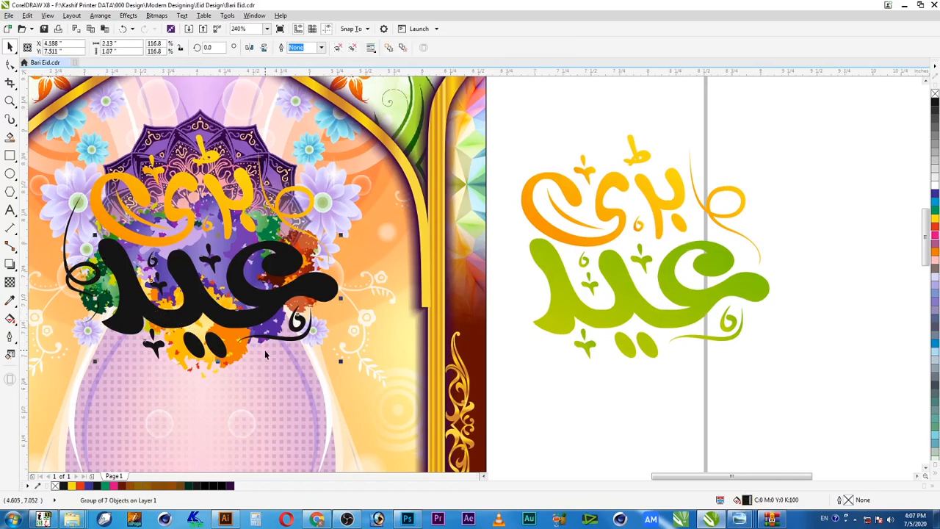
{"action": "key", "text": "ctrl+shift+a"}
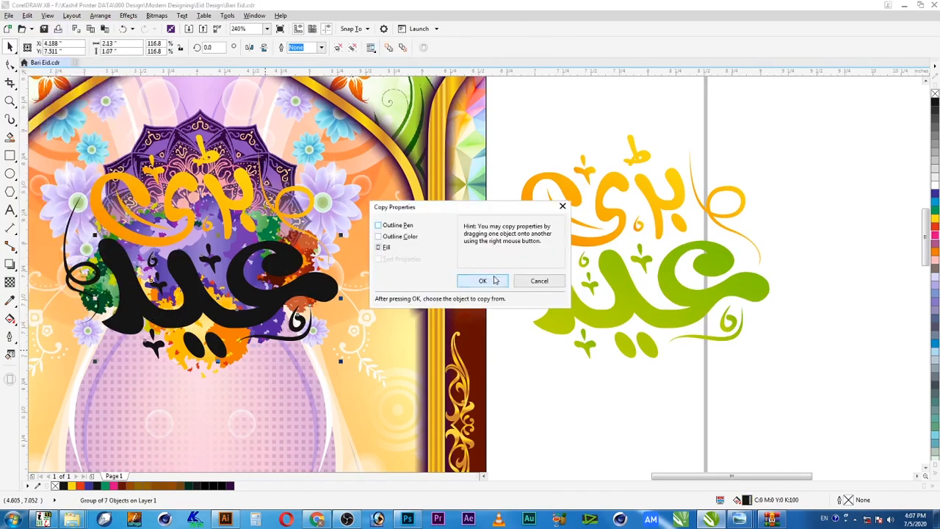
{"action": "left_click", "coordinate": [495, 280]}
{"action": "left_click", "coordinate": [608, 322]}
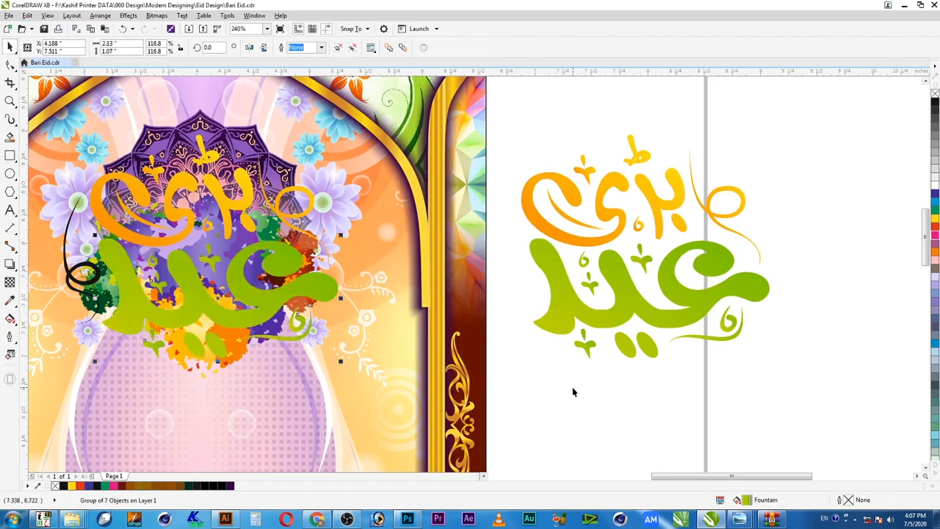
Duplicate the poster's green lower word together with the black looped flourish, offsetting the copies to the right.
{"action": "left_click", "coordinate": [87, 287]}
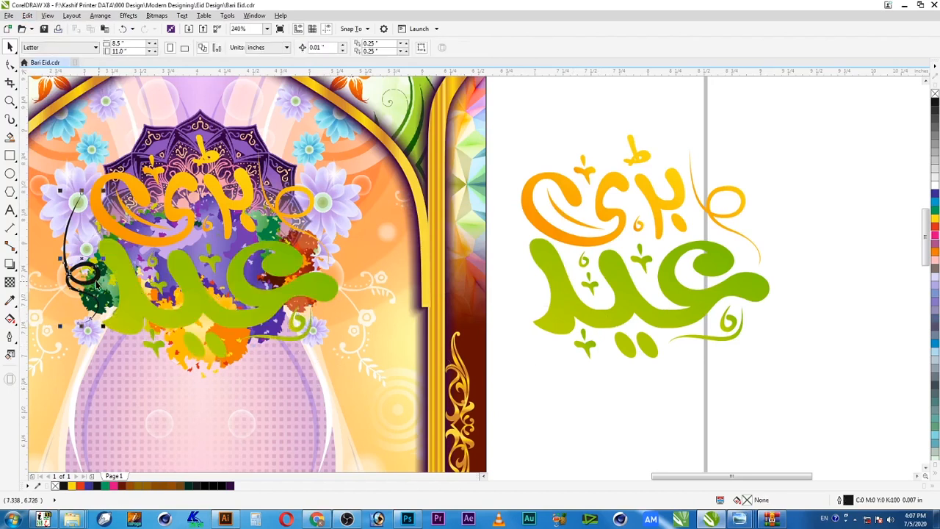
{"action": "left_click", "coordinate": [146, 302], "text": "shift"}
{"action": "left_click_drag", "start_coordinate": [146, 301], "coordinate": [242, 317]}
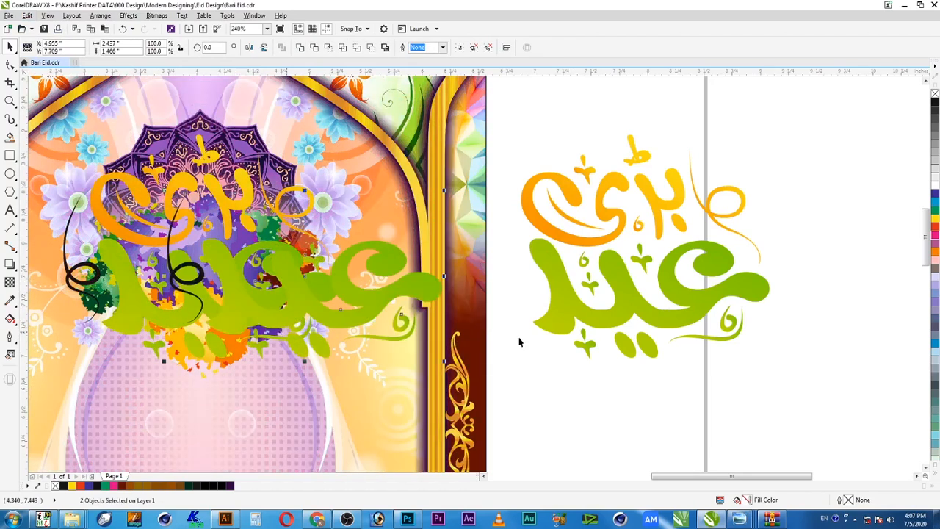
Replace the old green duplicate beside the poster with the copied lower word and flourish, and select the black looped flourish.
{"action": "left_click", "coordinate": [727, 292]}
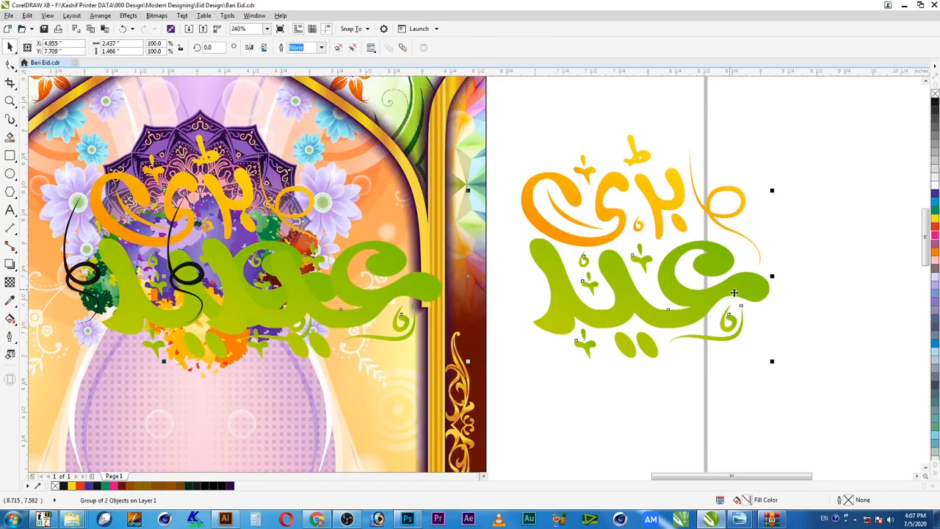
{"action": "key", "text": "ctrl+z"}
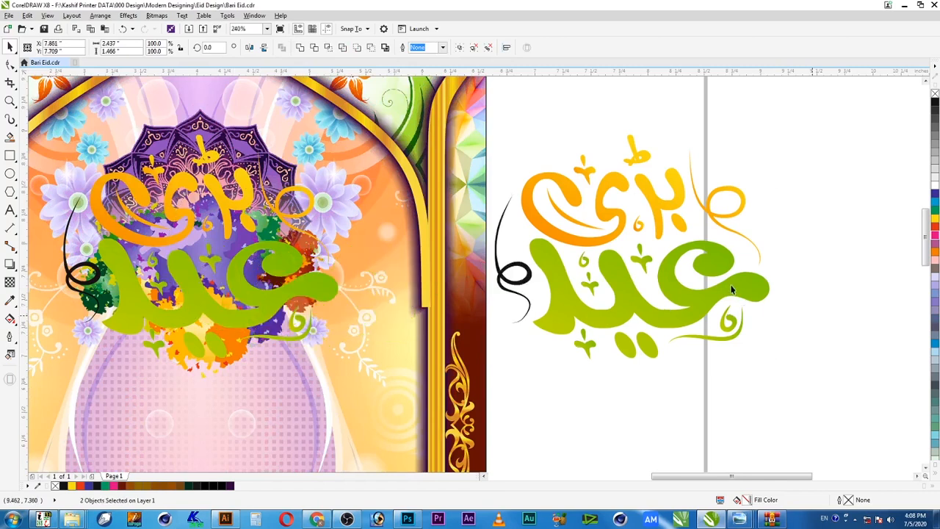
{"action": "left_click", "coordinate": [771, 315]}
{"action": "left_click", "coordinate": [538, 318]}
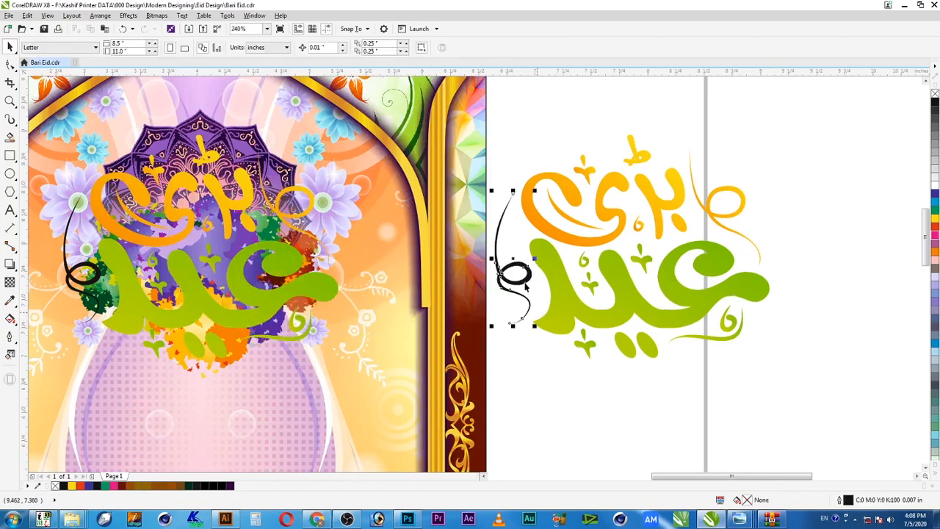
{"action": "left_click", "coordinate": [27, 15]}
{"action": "left_click", "coordinate": [44, 171]}
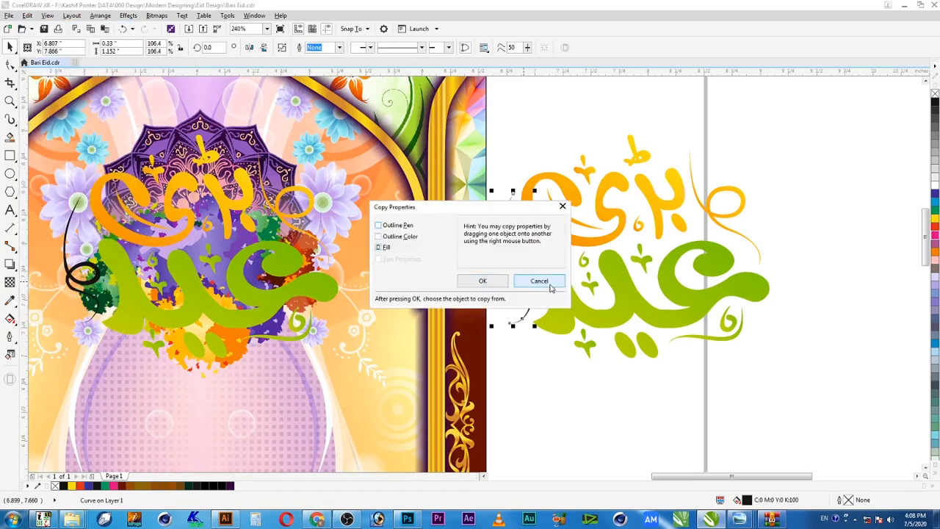
{"action": "left_click", "coordinate": [541, 283]}
Copy the fill property from the orange upper word beside the poster to the black looped flourish.
{"action": "key", "text": "alt+e"}
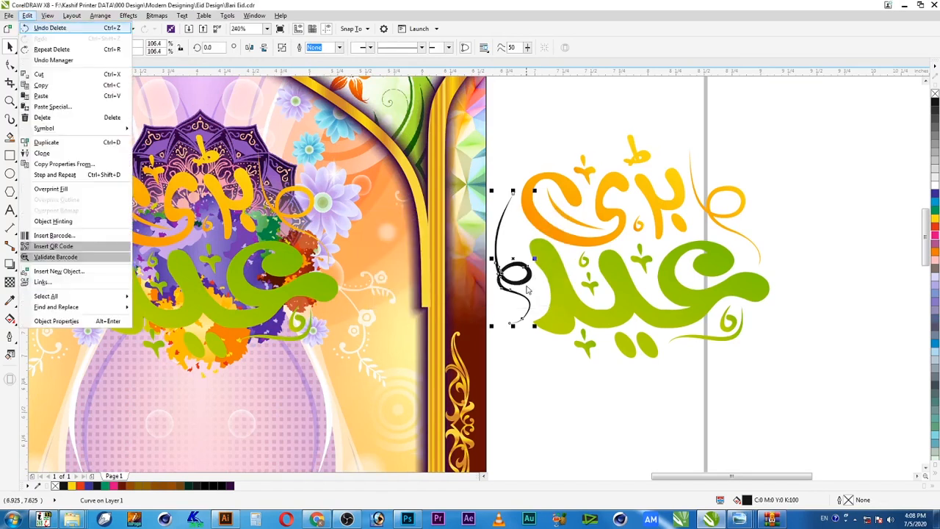
{"action": "key", "text": "m"}
{"action": "left_click", "coordinate": [482, 281]}
{"action": "left_click", "coordinate": [578, 240]}
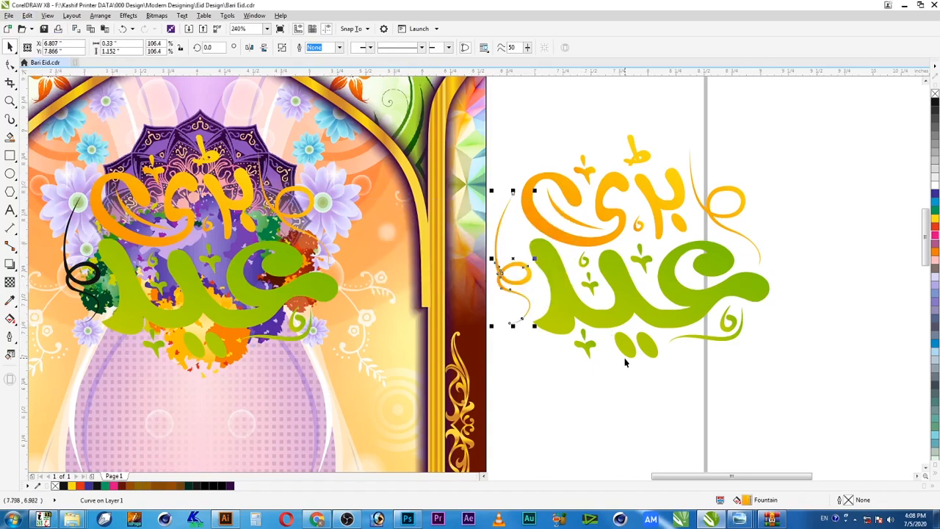
Set the rotation angle of the duplicated flourish's fountain fill to 90 degrees.
{"action": "key", "text": "F11"}
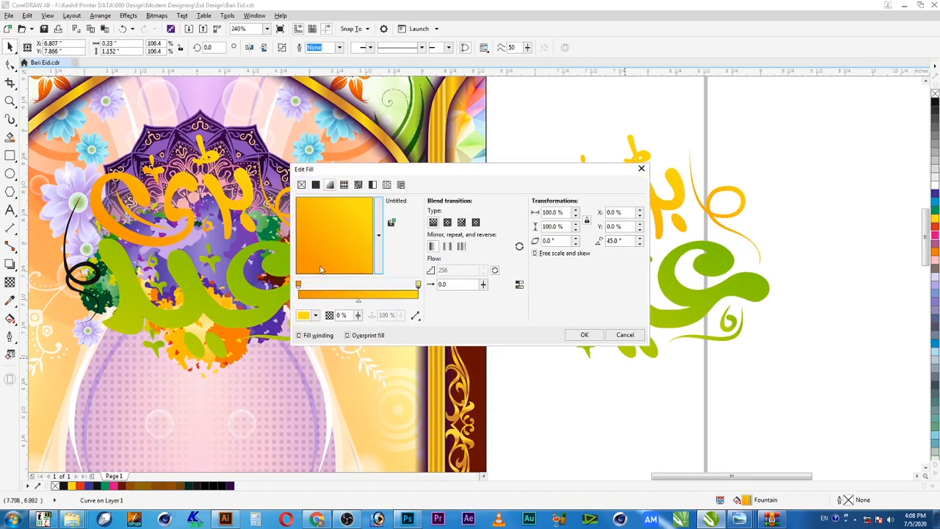
{"action": "left_click_drag", "start_coordinate": [485, 173], "coordinate": [287, 142]}
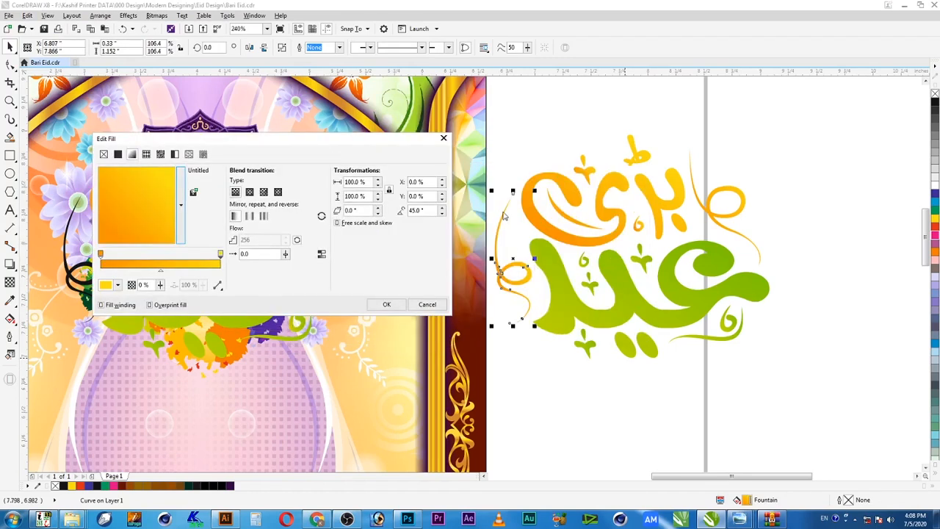
{"action": "double_click", "coordinate": [416, 211]}
{"action": "type", "text": "90"}
{"action": "key", "text": "Return"}
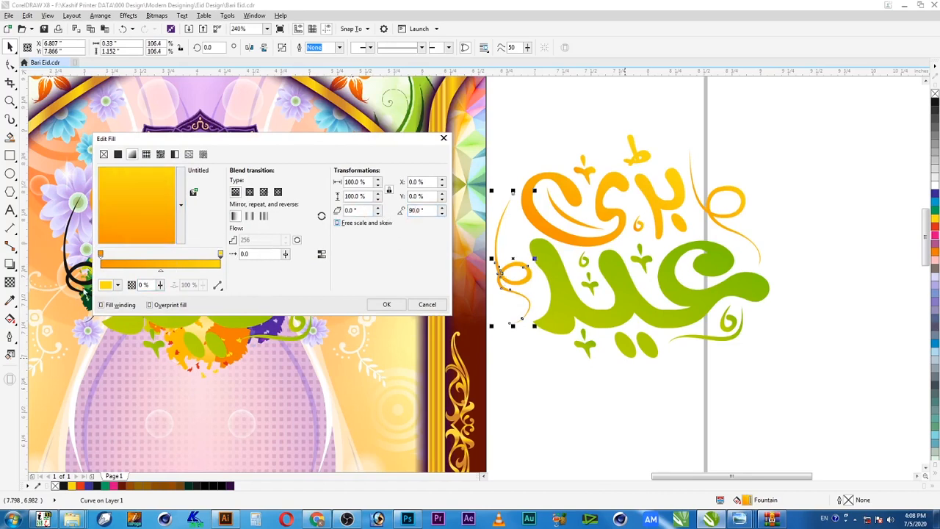
Set the end colour of the duplicated flourish's fountain fill to C0 M0 Y100 K0.
{"action": "left_click", "coordinate": [107, 285]}
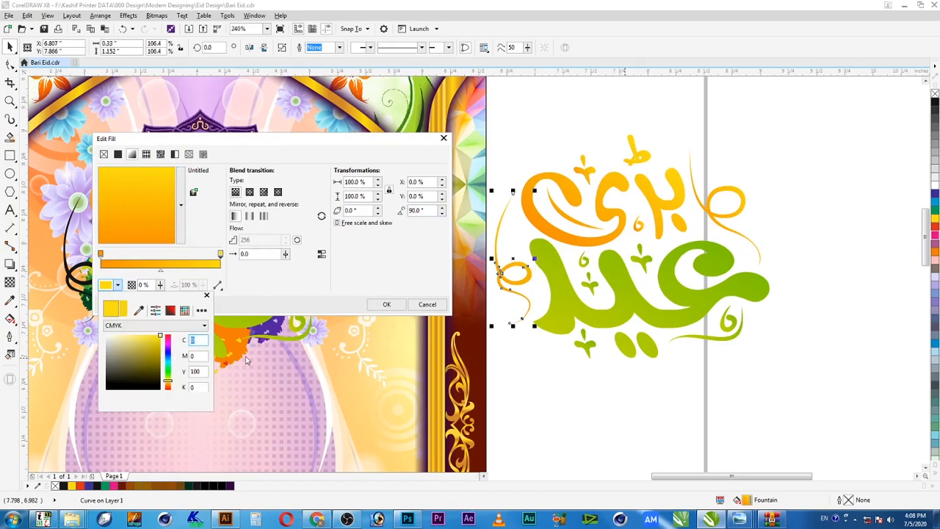
{"action": "key", "text": "Tab"}
{"action": "key", "text": "Tab"}
{"action": "left_click", "coordinate": [296, 297]}
Set the start colour of the duplicated flourish's fountain fill to C40 M0 Y100 K0 and apply the fill.
{"action": "left_click", "coordinate": [99, 255]}
{"action": "left_click", "coordinate": [107, 286]}
{"action": "key", "text": "Tab"}
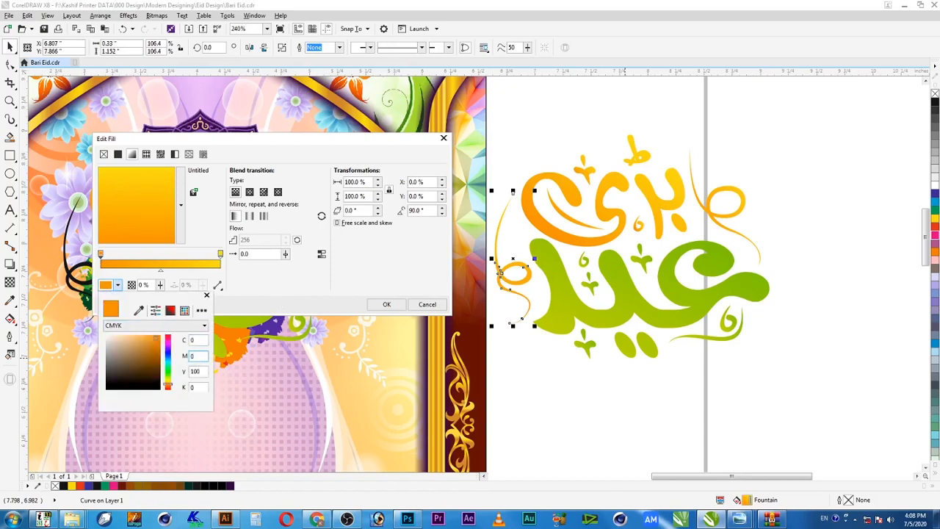
{"action": "key", "text": "shift+Tab"}
{"action": "type", "text": "40"}
{"action": "key", "text": "Tab"}
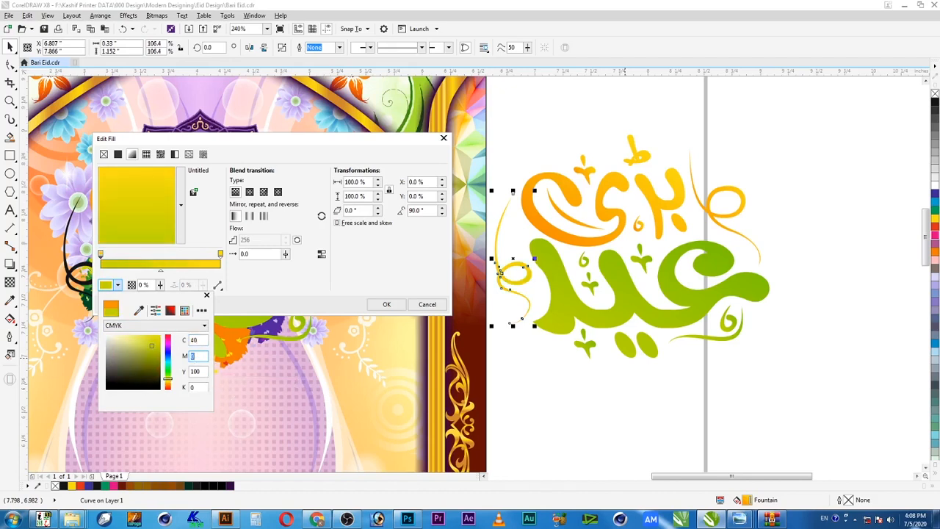
{"action": "left_click", "coordinate": [350, 269]}
{"action": "left_click", "coordinate": [389, 306]}
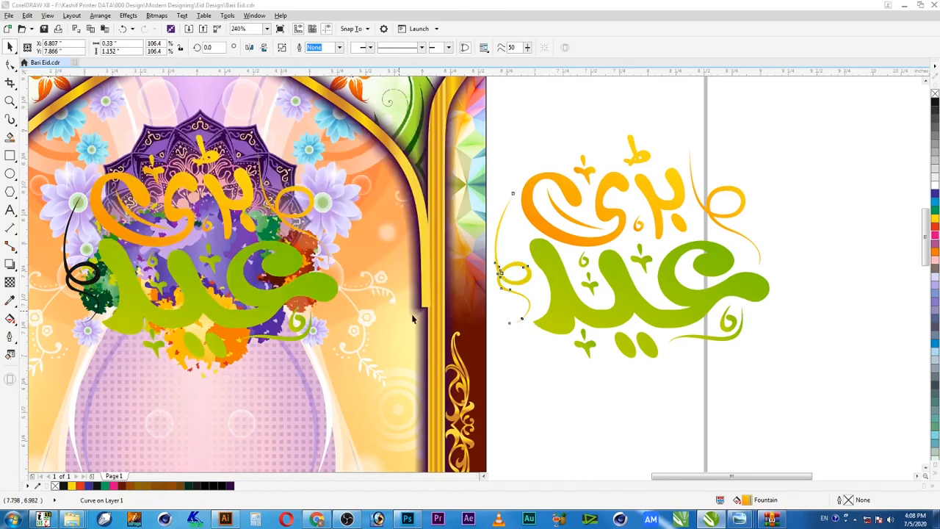
{"action": "left_click", "coordinate": [752, 139]}
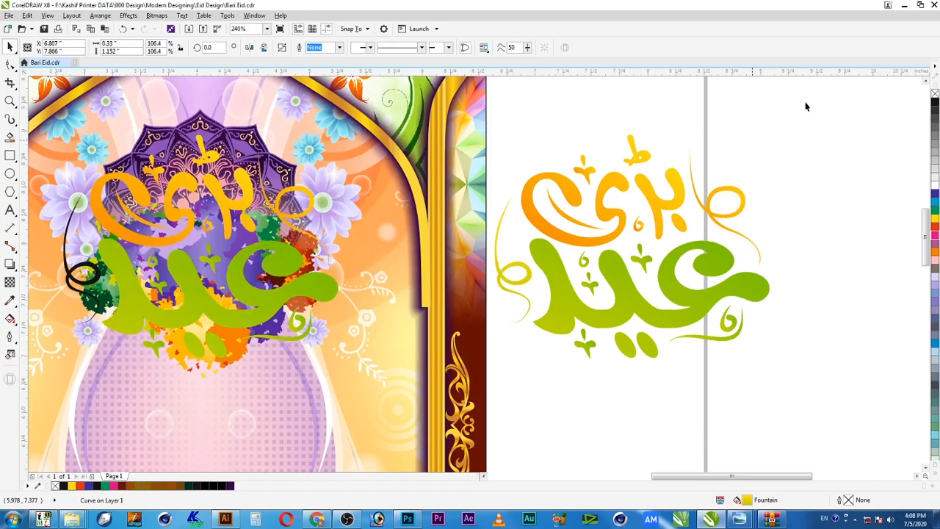
Copy the fill property from the recoloured flourish beside the poster to the black looped flourish on the poster.
{"action": "left_click_drag", "start_coordinate": [807, 101], "coordinate": [488, 395]}
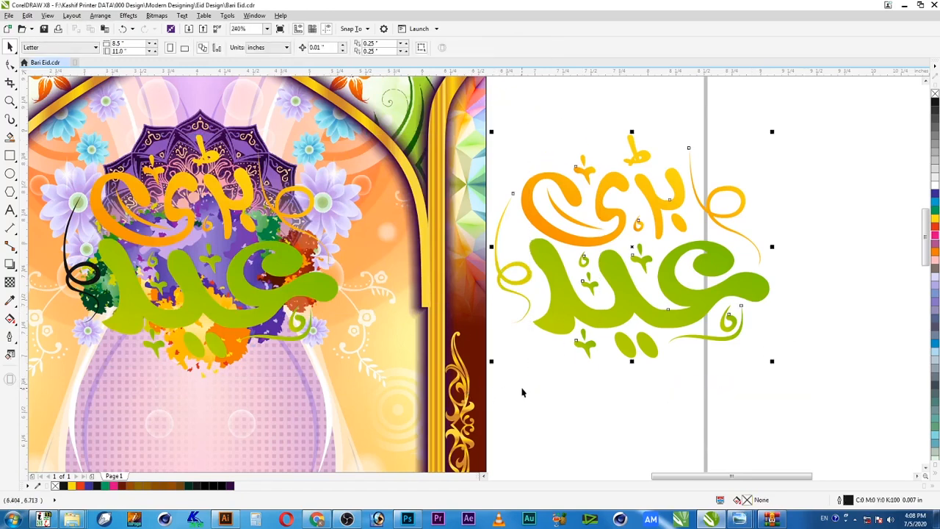
{"action": "left_click", "coordinate": [92, 285]}
{"action": "key", "text": "alt+e"}
{"action": "key", "text": "m"}
{"action": "left_click", "coordinate": [499, 285]}
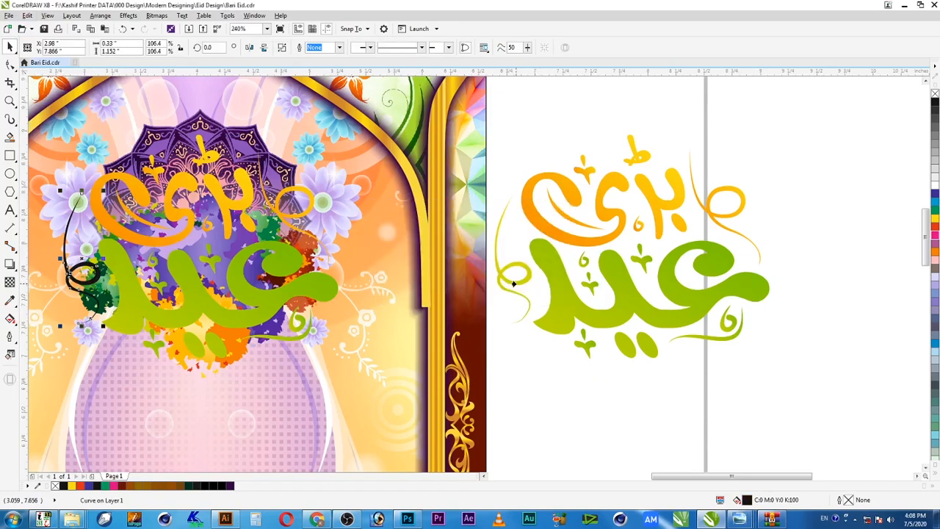
{"action": "left_click", "coordinate": [513, 284]}
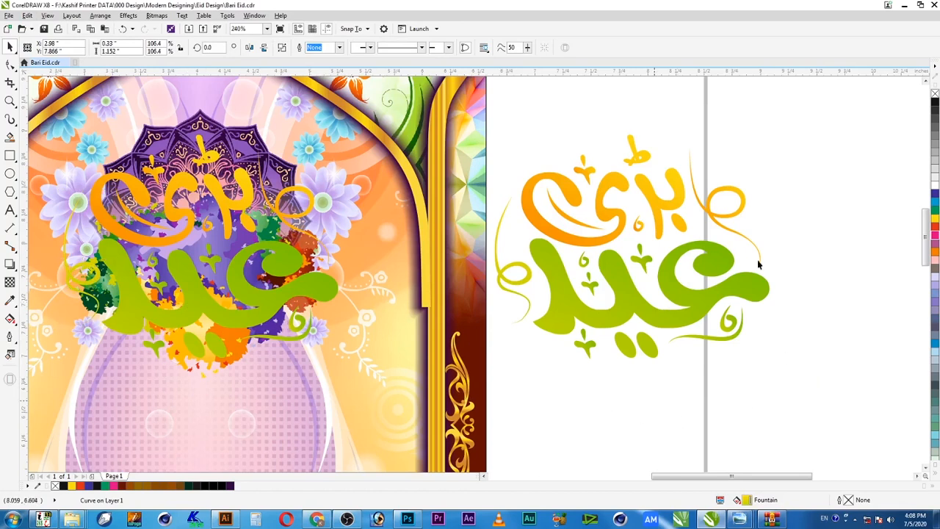
{"action": "key", "text": "Escape"}
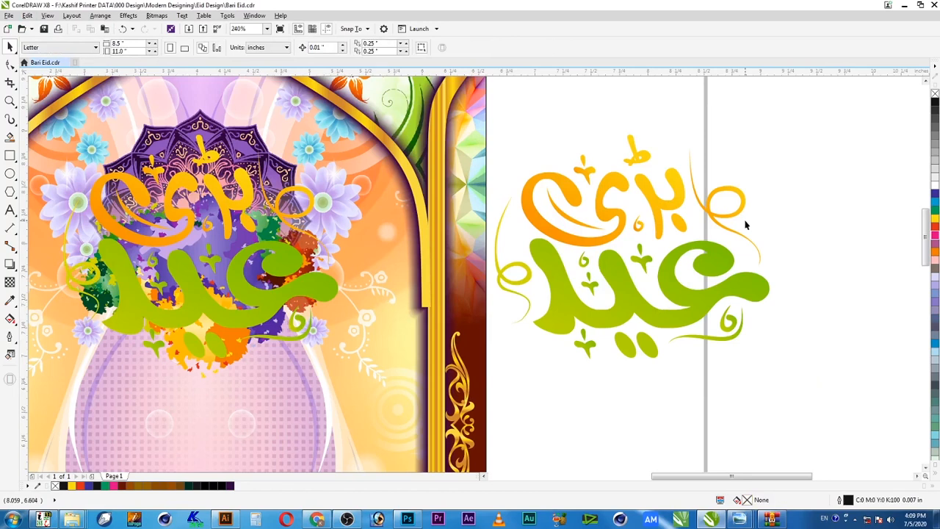
Group the whole coloured calligraphy beside the poster and place a duplicate of the group to its right.
{"action": "left_click_drag", "start_coordinate": [816, 116], "coordinate": [497, 405]}
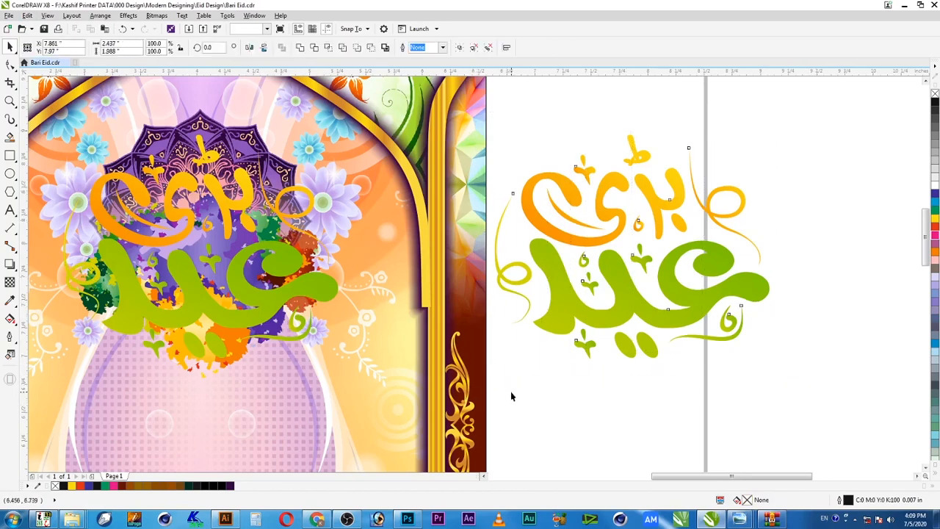
{"action": "key", "text": "ctrl+g"}
{"action": "left_click_drag", "start_coordinate": [559, 317], "coordinate": [868, 307]}
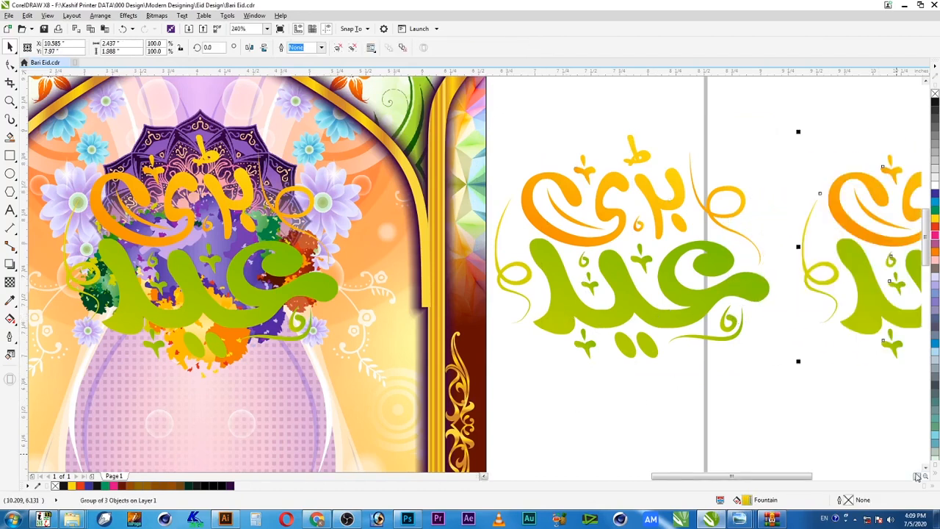
Apply a one-step outside contour with rounded corners to the duplicated group, trying a 0.06" offset before reverting to 0.1".
{"action": "left_click", "coordinate": [917, 476]}
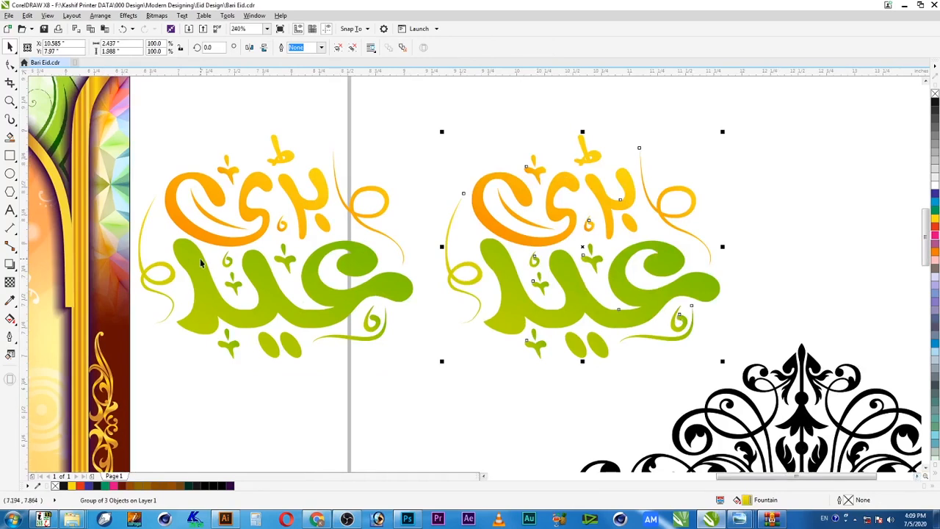
{"action": "left_click", "coordinate": [9, 264]}
{"action": "left_click", "coordinate": [48, 280]}
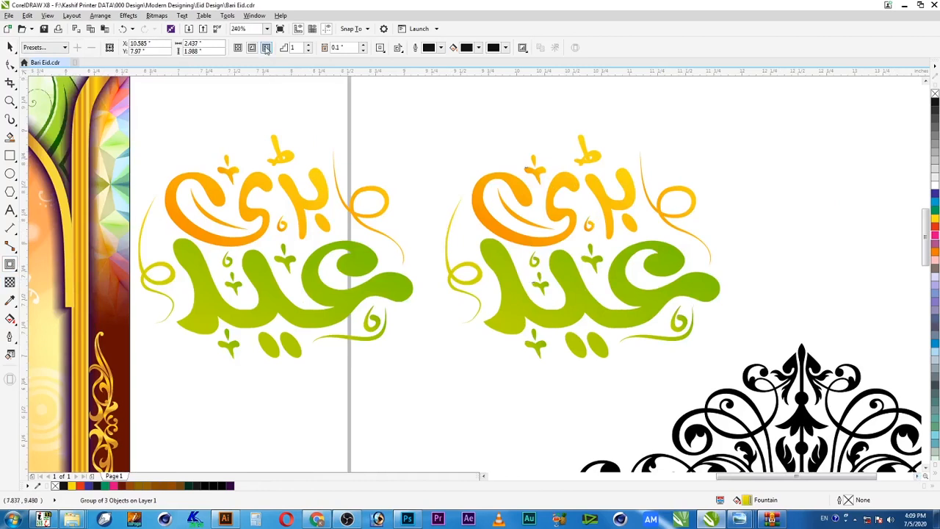
{"action": "left_click", "coordinate": [267, 47]}
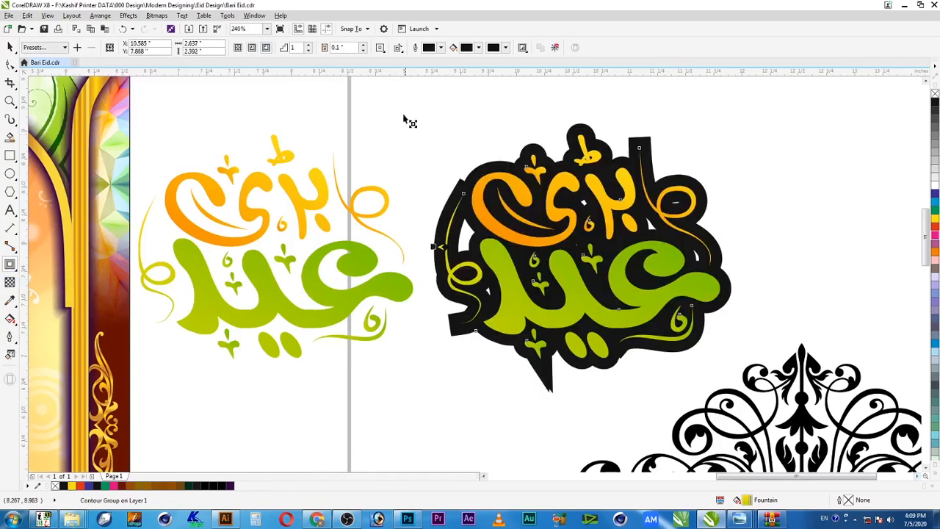
{"action": "left_click", "coordinate": [380, 47]}
{"action": "left_click", "coordinate": [414, 73]}
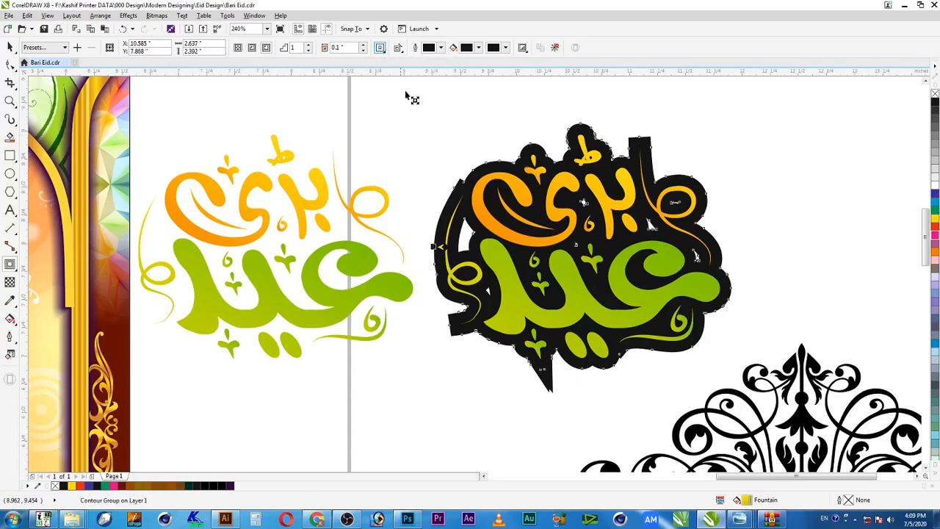
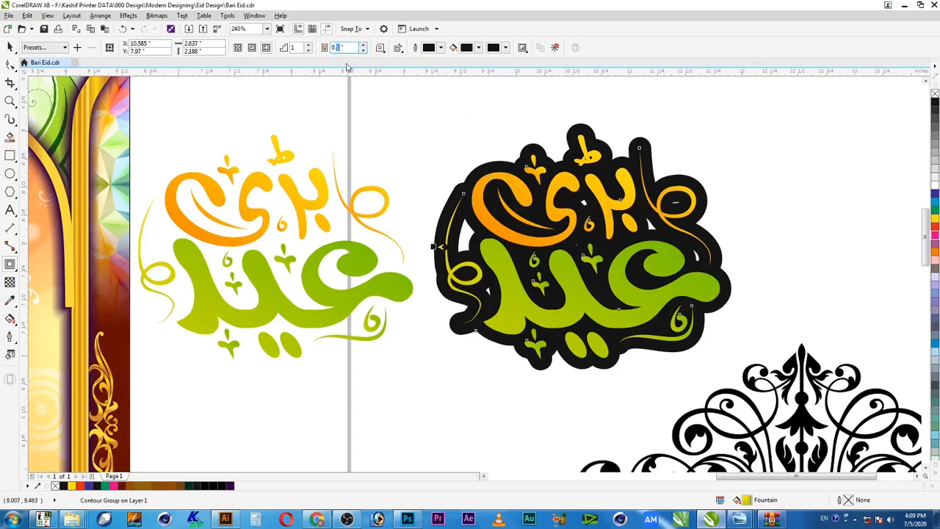
{"action": "key", "text": "Return"}
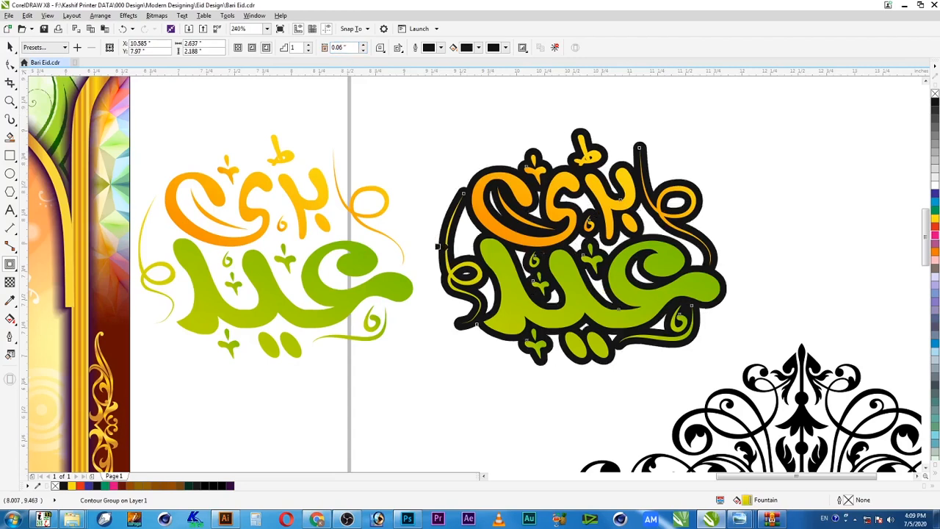
{"action": "key", "text": "ctrl+z"}
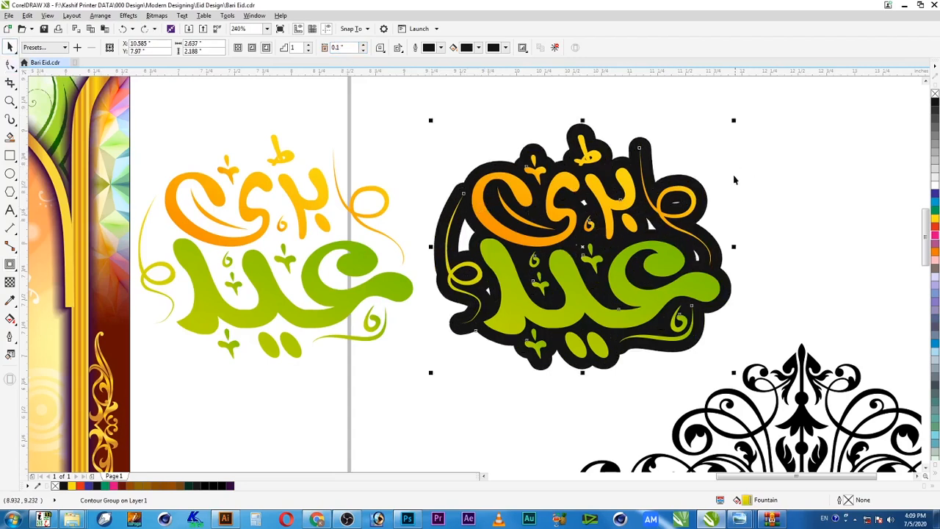
Break the contour group apart and move the black contour shape out to the right of the calligraphy.
{"action": "right_click", "coordinate": [703, 189]}
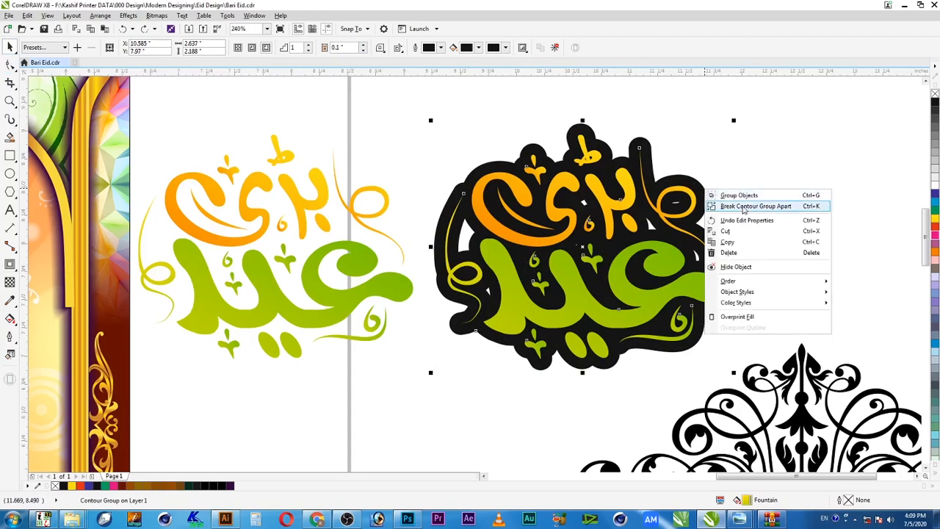
{"action": "left_click", "coordinate": [744, 209]}
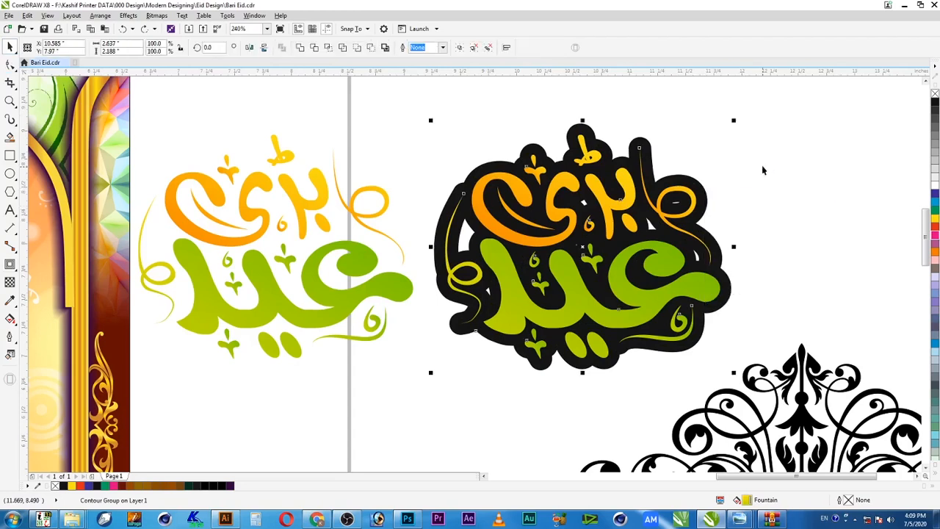
{"action": "left_click", "coordinate": [701, 190]}
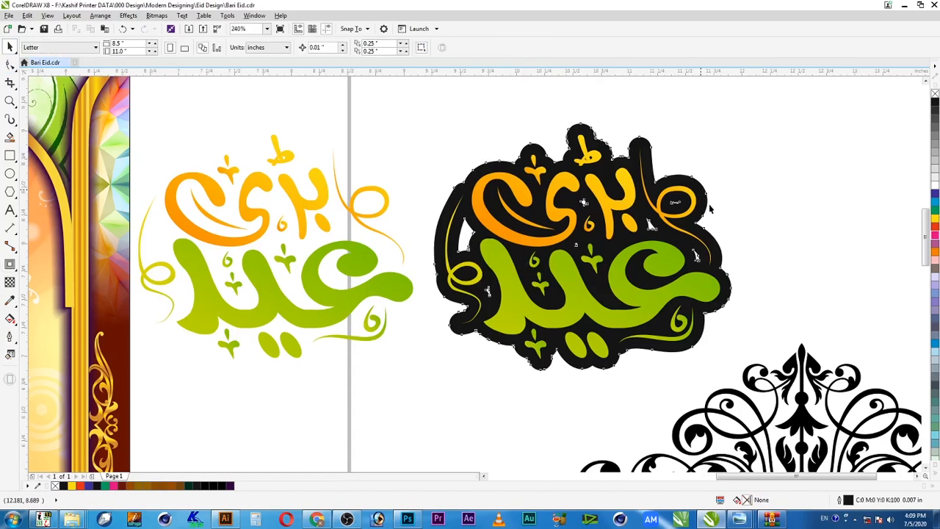
{"action": "left_click", "coordinate": [718, 221]}
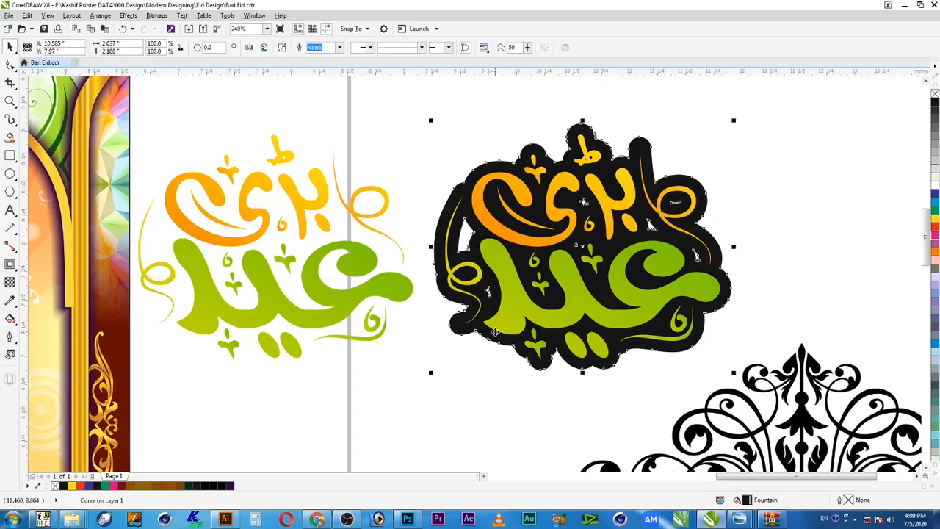
{"action": "scroll", "coordinate": [382, 197], "scroll_direction": "down", "scroll_amount": 2}
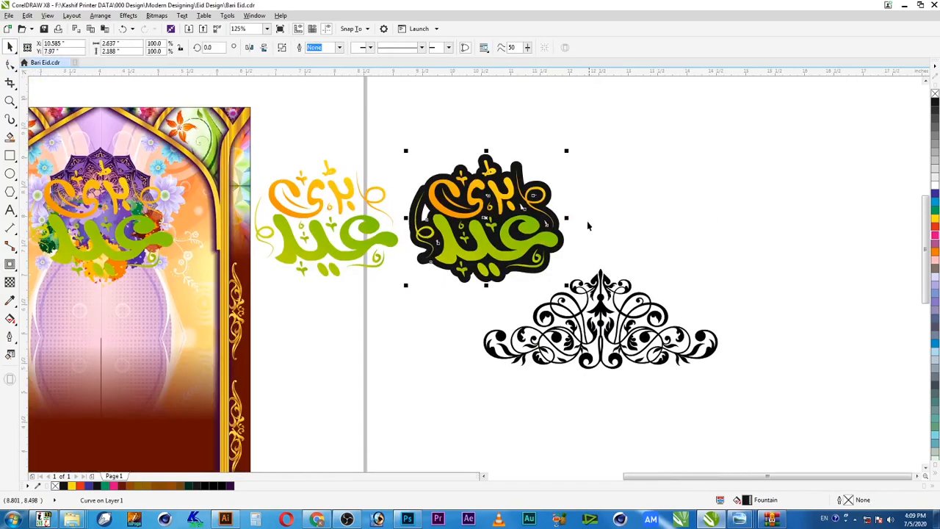
{"action": "left_click_drag", "start_coordinate": [566, 222], "coordinate": [758, 221]}
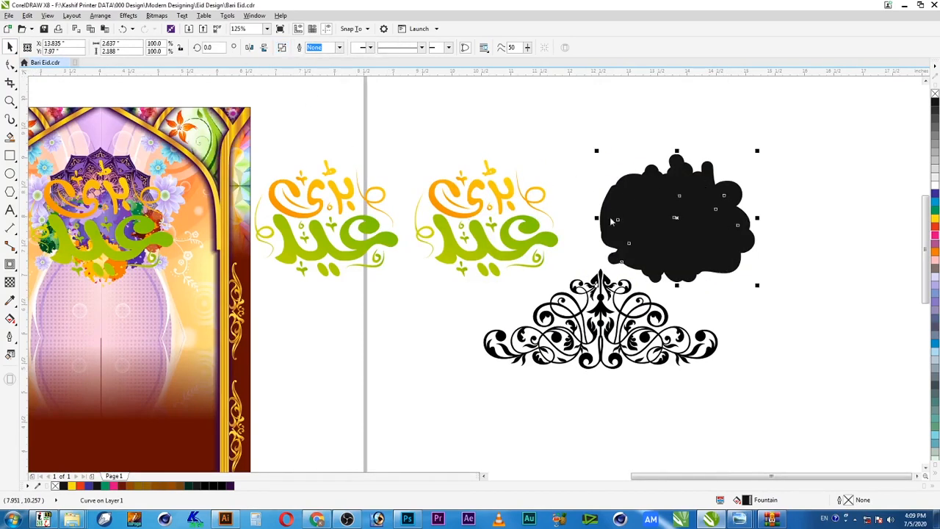
Break the black contour curve apart and merge its pieces into one solid silhouette without holes.
{"action": "key", "text": "ctrl+k"}
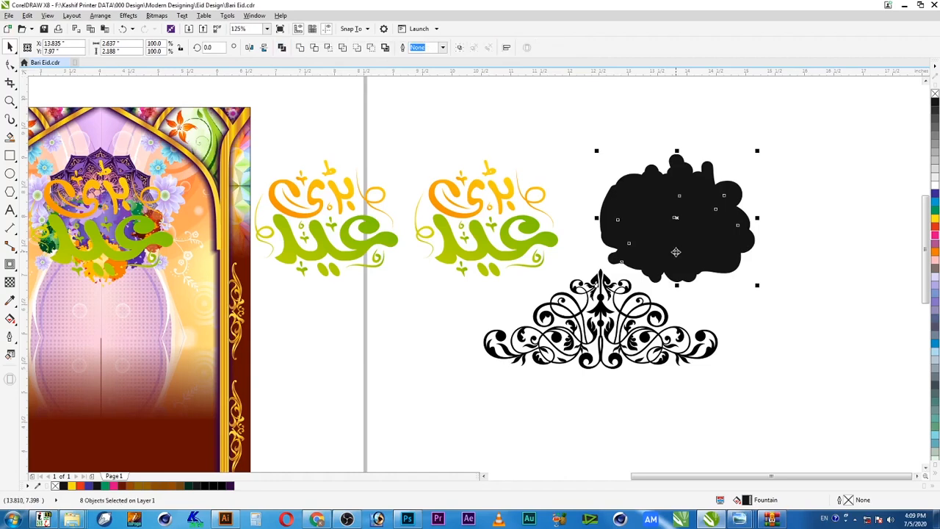
{"action": "left_click_drag", "start_coordinate": [717, 252], "coordinate": [628, 258]}
{"action": "key", "text": "ctrl+z"}
{"action": "key", "text": "ctrl+l"}
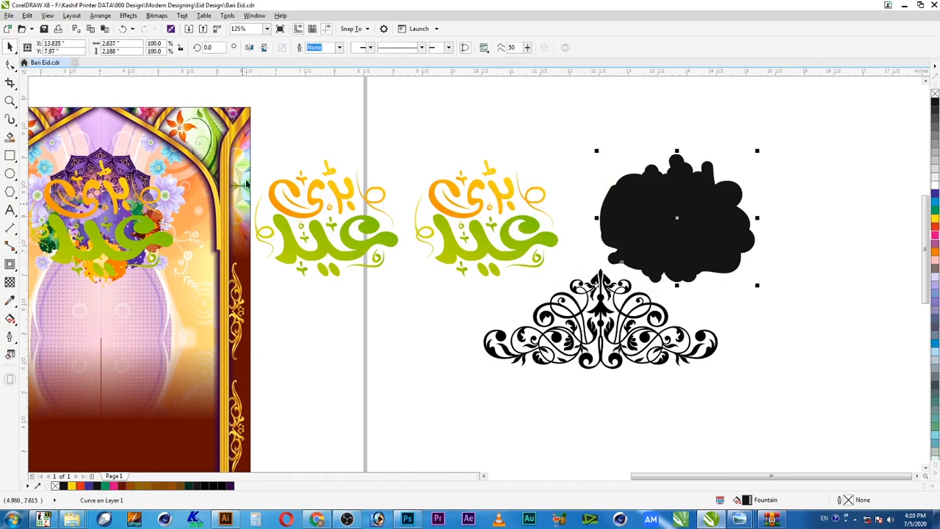
Select the three pieces of the calligraphy on the poster, without the splashes behind them, and group them.
{"action": "left_click_drag", "start_coordinate": [262, 143], "coordinate": [75, 304]}
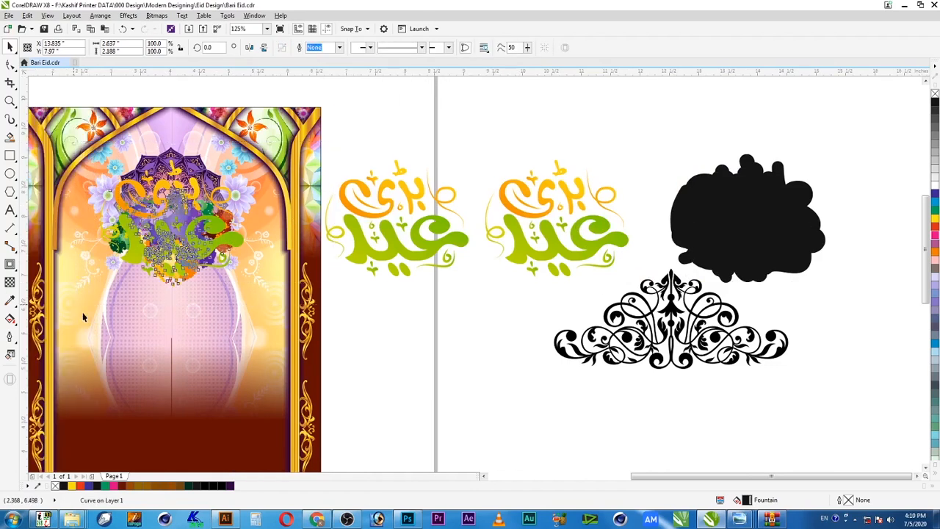
{"action": "left_click", "coordinate": [231, 245]}
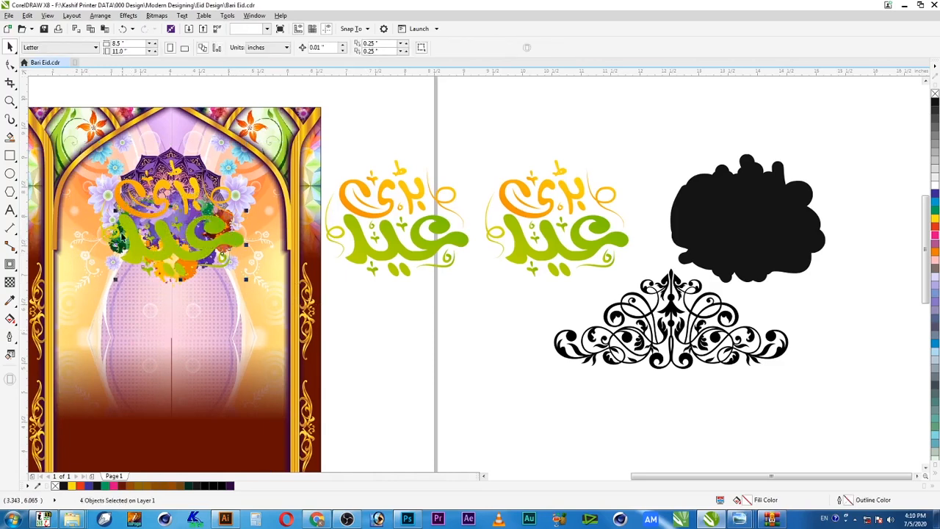
{"action": "left_click", "coordinate": [181, 198], "text": "shift"}
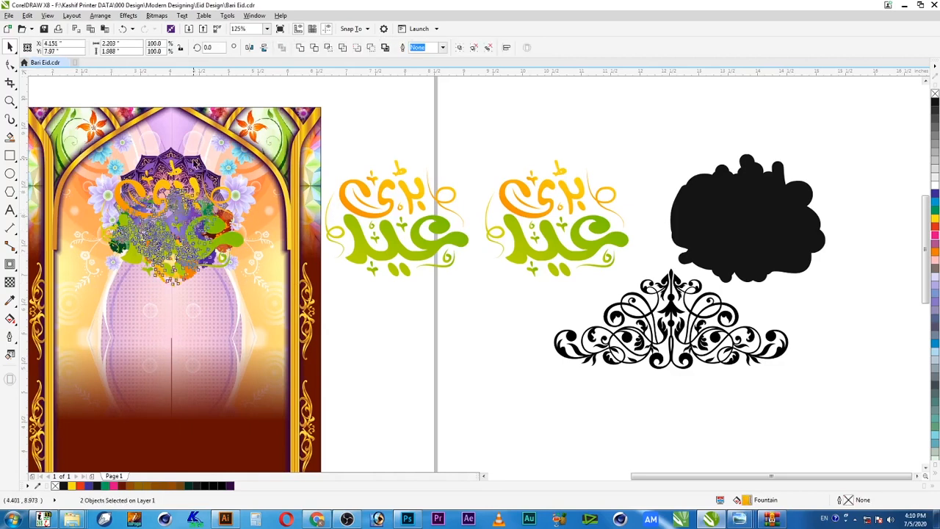
{"action": "key", "text": "ctrl+g"}
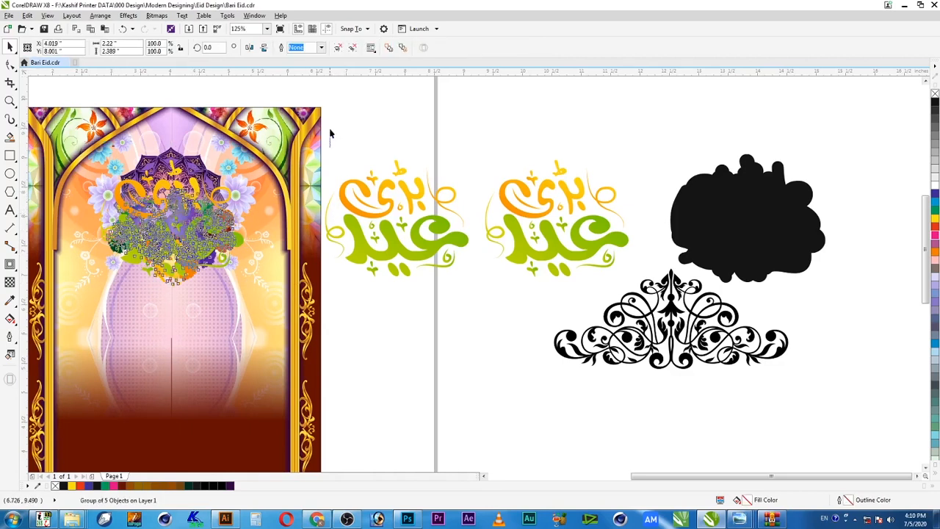
{"action": "key", "text": "ctrl+z"}
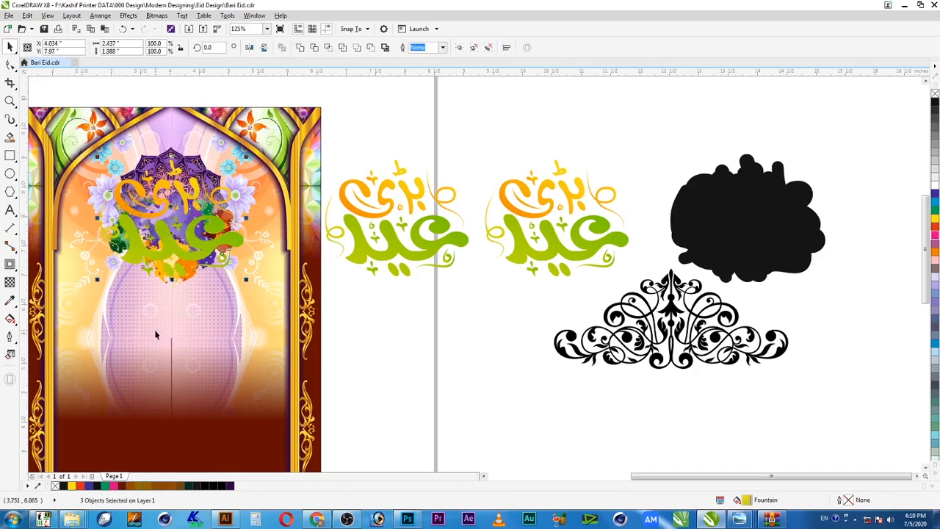
Centre the black silhouette on the poster's calligraphy group and bring the calligraphy in front of it.
{"action": "left_click", "coordinate": [751, 216]}
{"action": "left_click", "coordinate": [217, 243], "text": "shift"}
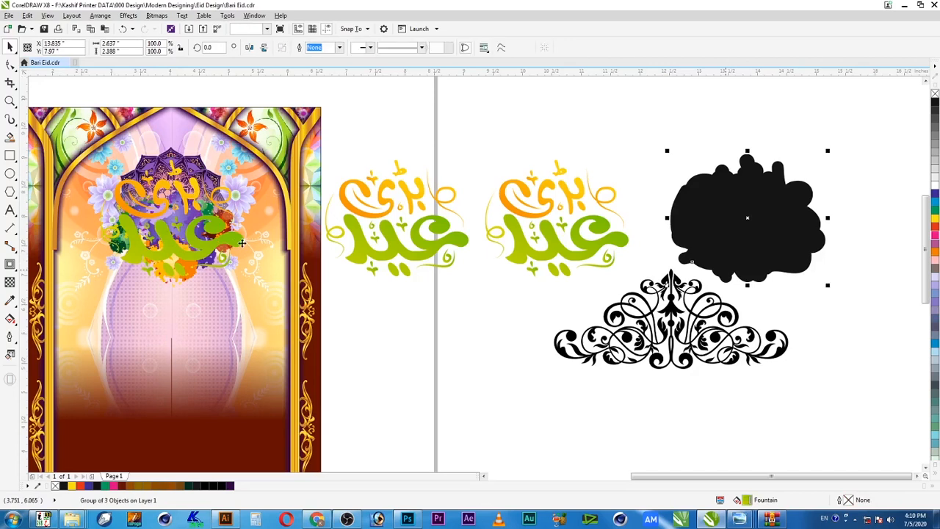
{"action": "key", "text": "c"}
{"action": "key", "text": "e"}
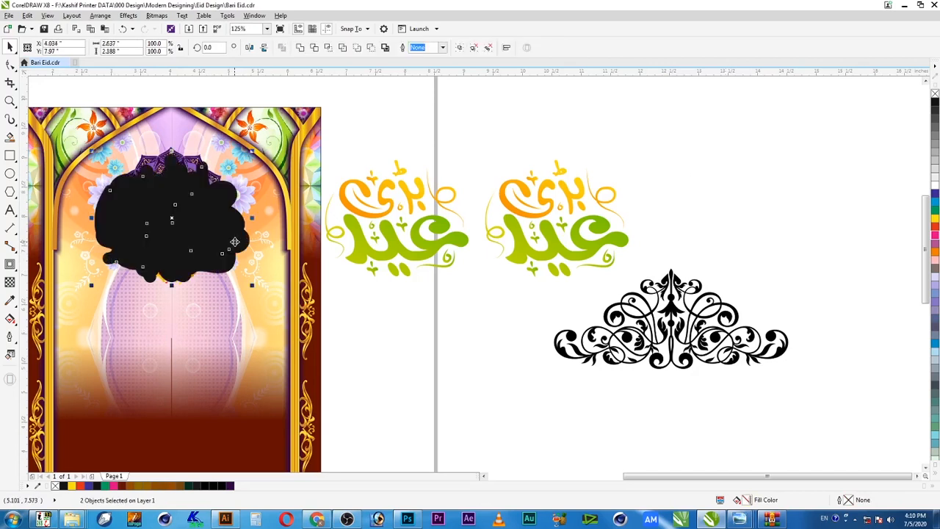
{"action": "left_click", "coordinate": [238, 238], "text": "shift"}
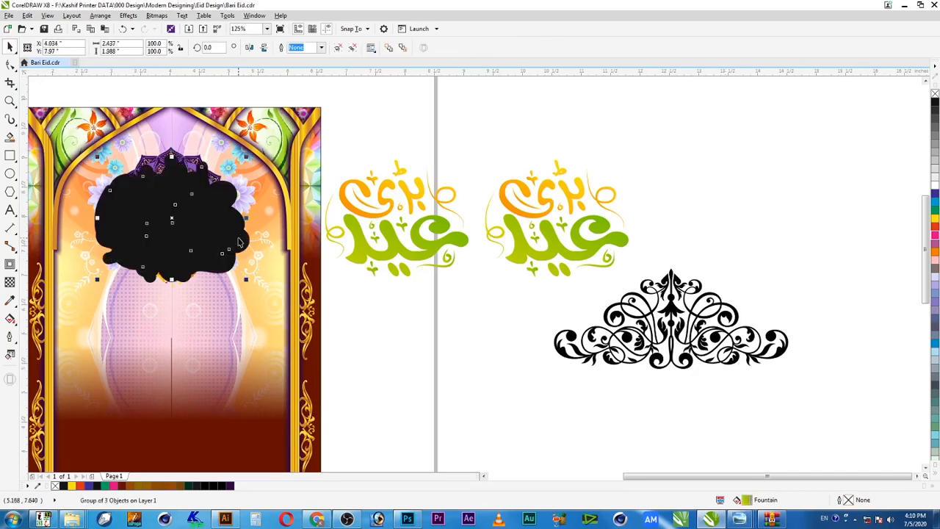
{"action": "key", "text": "shift+Page_Up"}
{"action": "key", "text": "F2"}
{"action": "left_click_drag", "start_coordinate": [348, 128], "coordinate": [42, 312]}
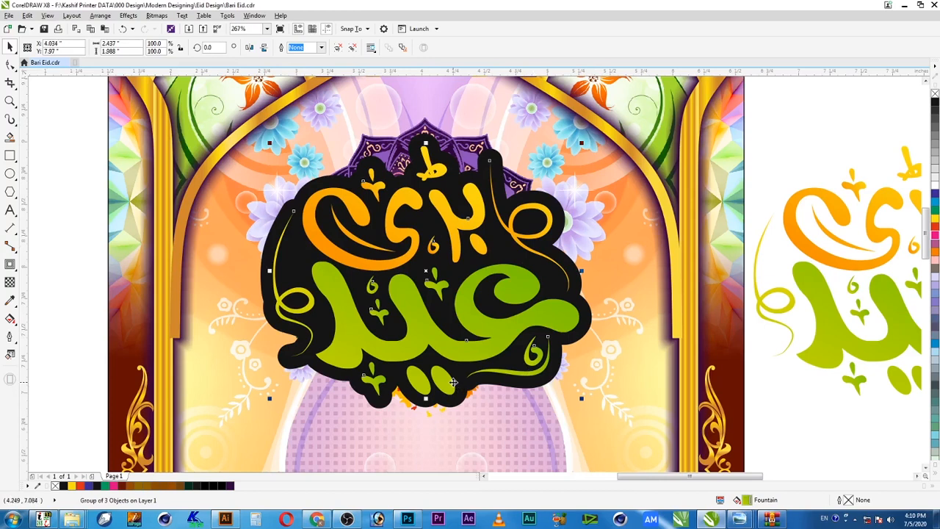
Try a uniform transparency on the poster's calligraphy group, and undo it.
{"action": "left_click", "coordinate": [9, 282]}
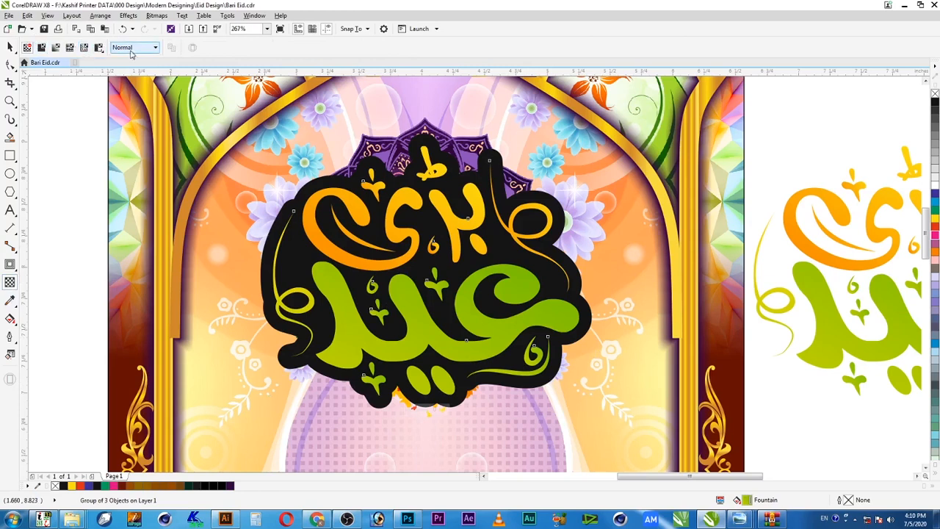
{"action": "left_click", "coordinate": [42, 48]}
{"action": "key", "text": "space"}
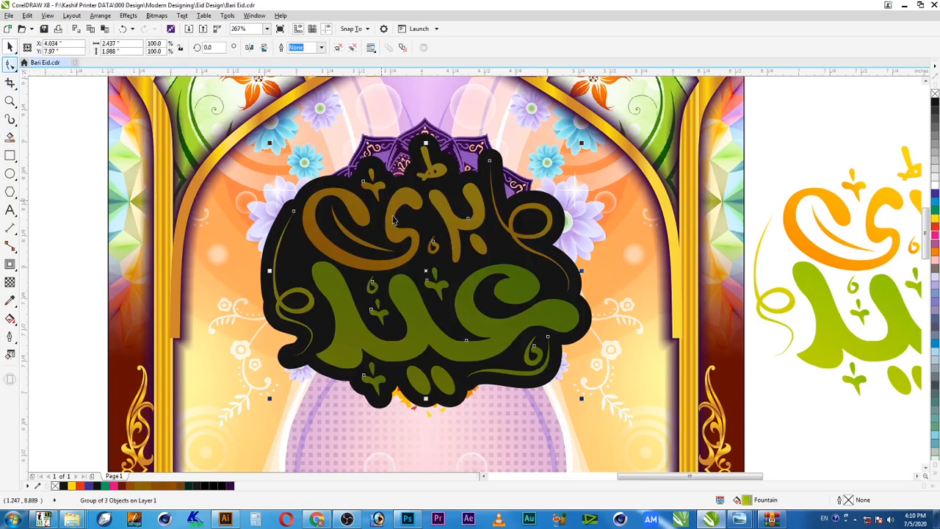
{"action": "key", "text": "ctrl+z"}
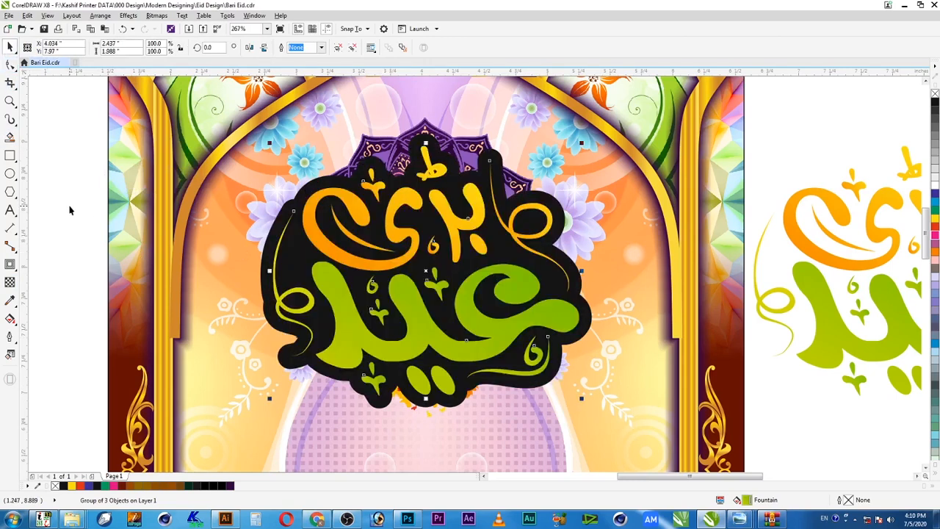
Try a uniform transparency of 50 on the black backing silhouette, and remove the silhouette from the poster.
{"action": "left_click", "coordinate": [454, 196]}
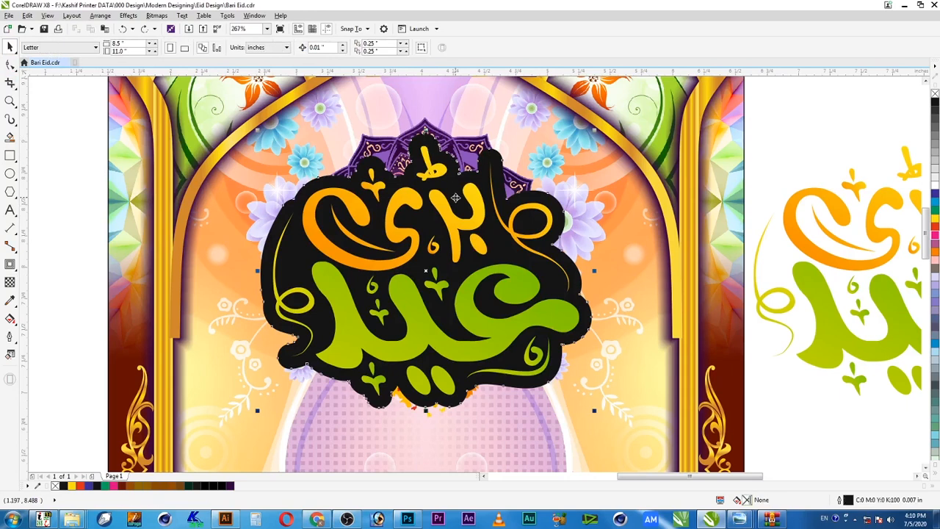
{"action": "left_click", "coordinate": [10, 281]}
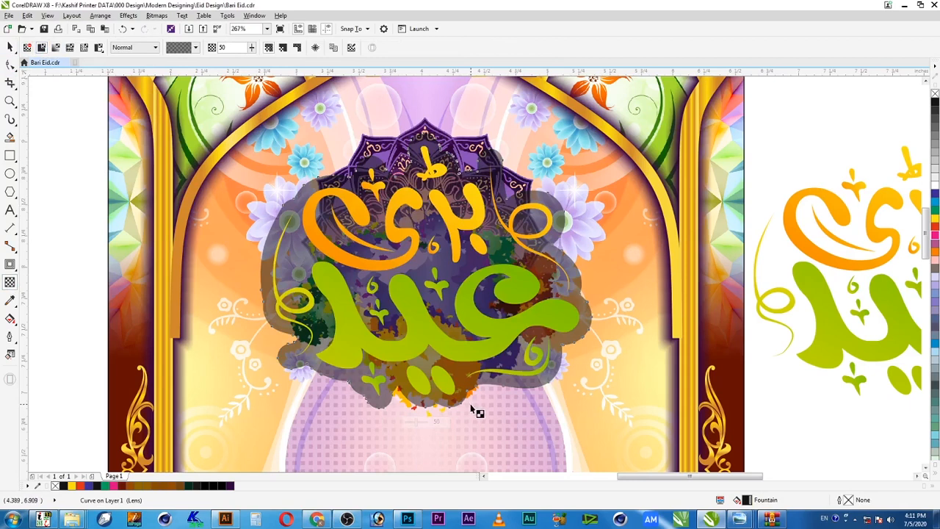
{"action": "key", "text": "space"}
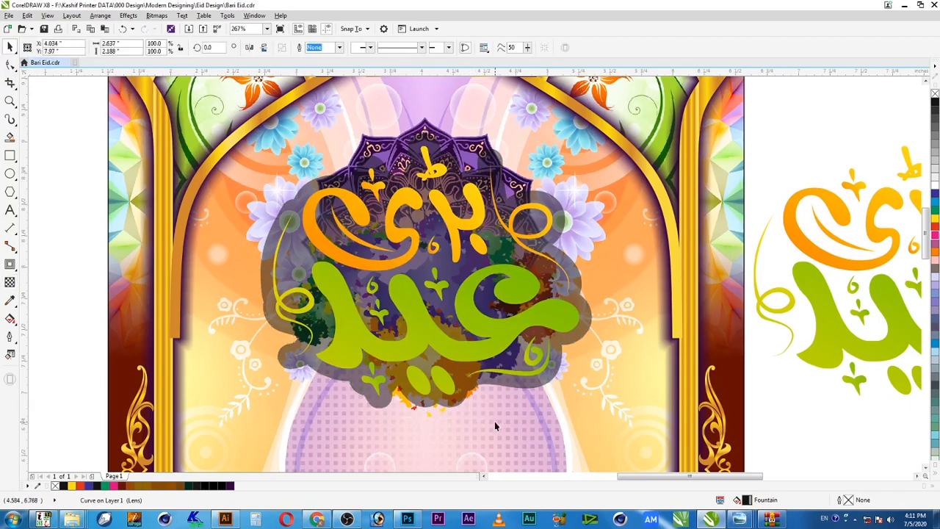
{"action": "key", "text": "Escape"}
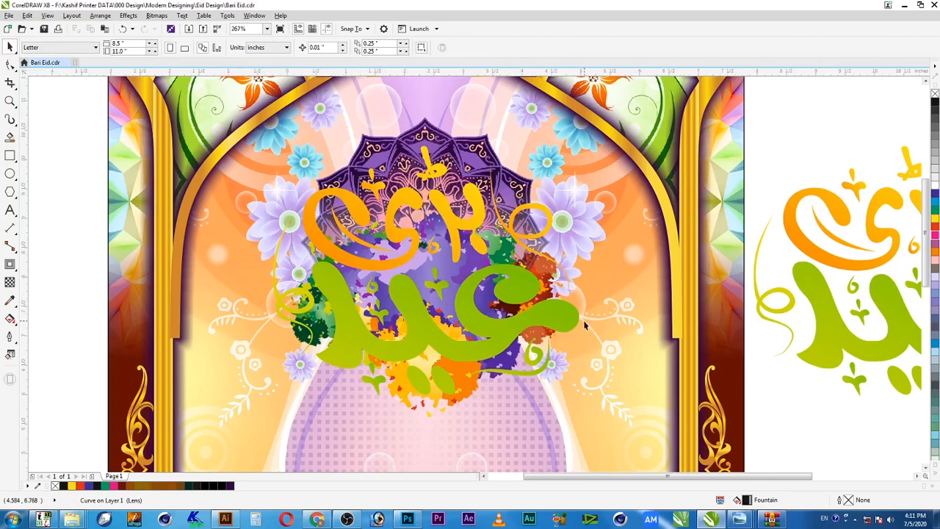
Apply a one-step outside contour to the duplicate calligraphy group farthest from the poster.
{"action": "scroll", "coordinate": [614, 290], "scroll_direction": "down", "scroll_amount": 3}
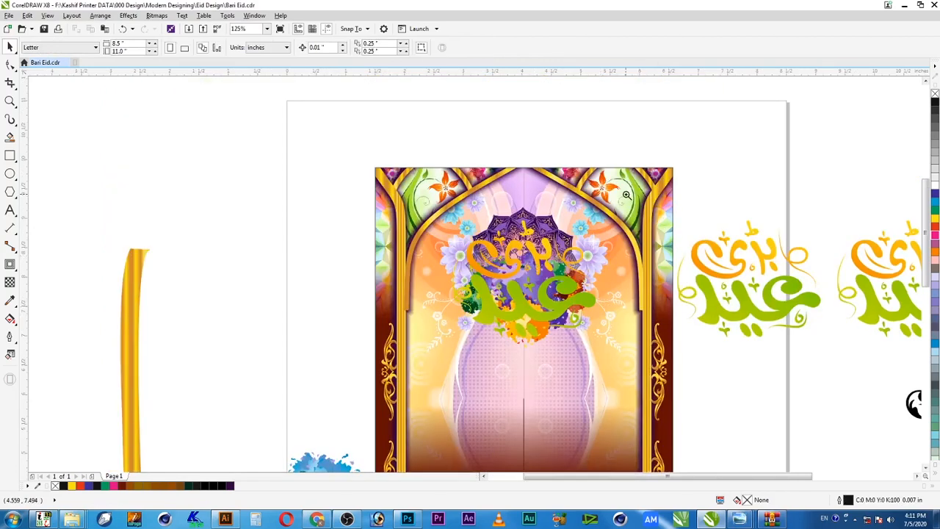
{"action": "scroll", "coordinate": [628, 195], "scroll_direction": "right", "scroll_amount": 5}
{"action": "left_click", "coordinate": [795, 332]}
{"action": "left_click", "coordinate": [11, 268]}
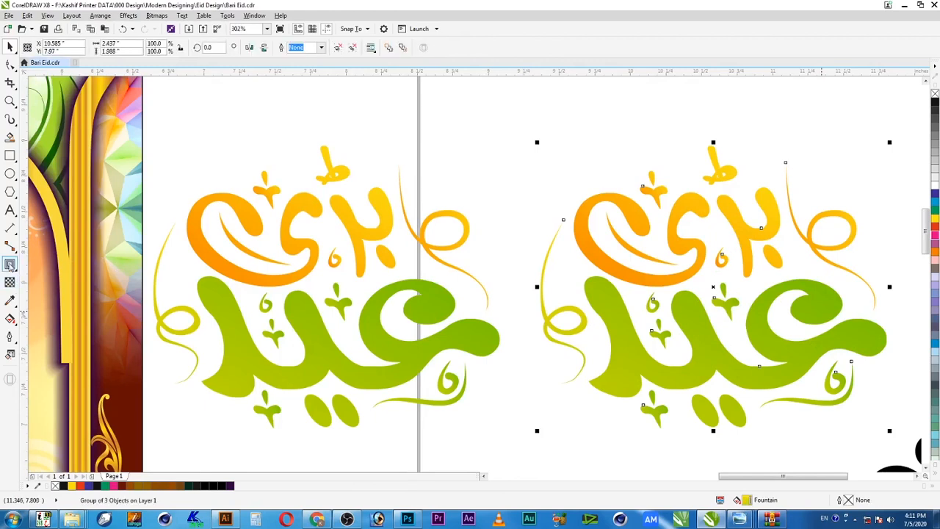
{"action": "left_click", "coordinate": [266, 48]}
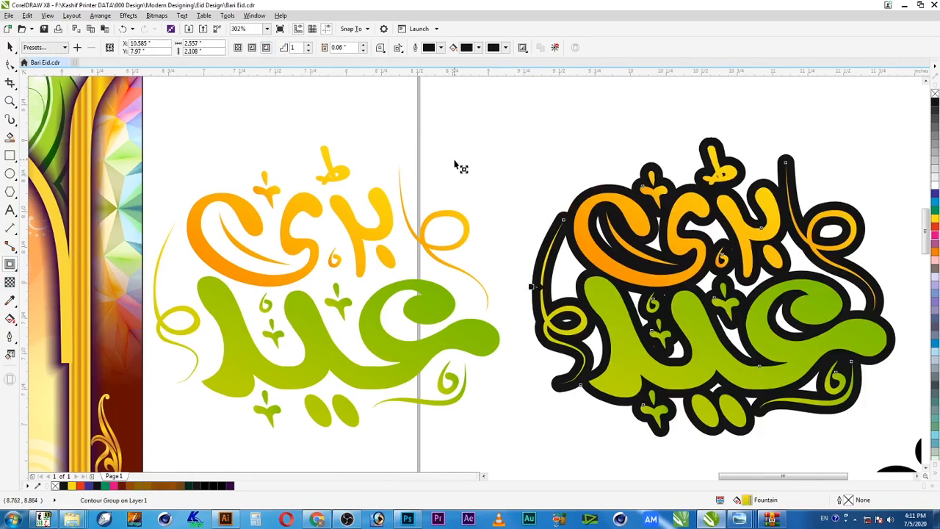
Adjust the contour offset of the duplicate calligraphy, trying 0.04" before settling on 0.045".
{"action": "left_click", "coordinate": [342, 48]}
{"action": "key", "text": "BackSpace"}
{"action": "type", "text": "4"}
{"action": "key", "text": "Return"}
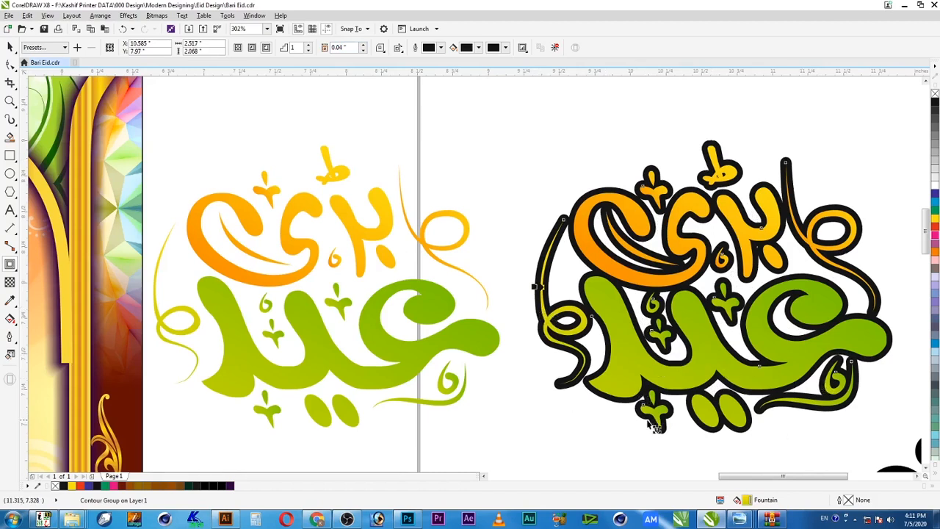
{"action": "left_click", "coordinate": [343, 47]}
{"action": "type", "text": "5"}
{"action": "key", "text": "Return"}
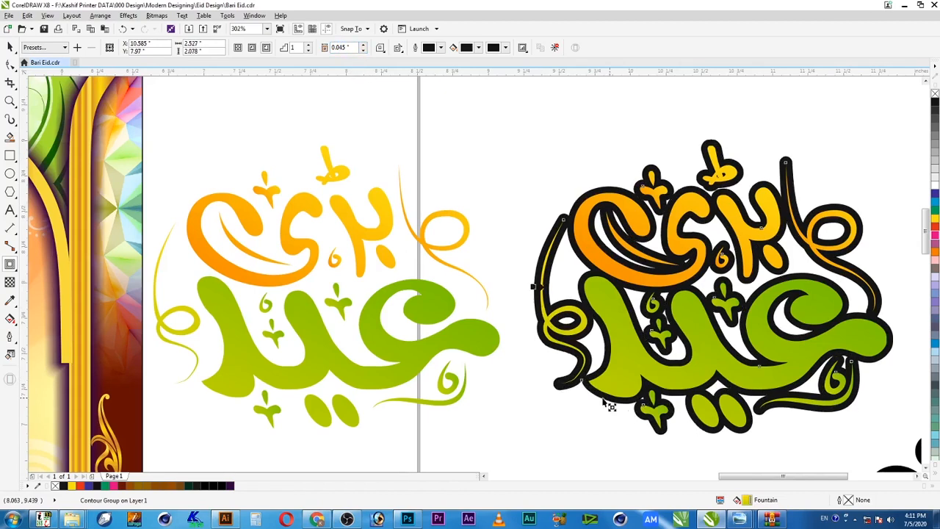
Break the contour group apart and centre the black contour on the poster's calligraphy, behind the coloured letters.
{"action": "left_click", "coordinate": [10, 47]}
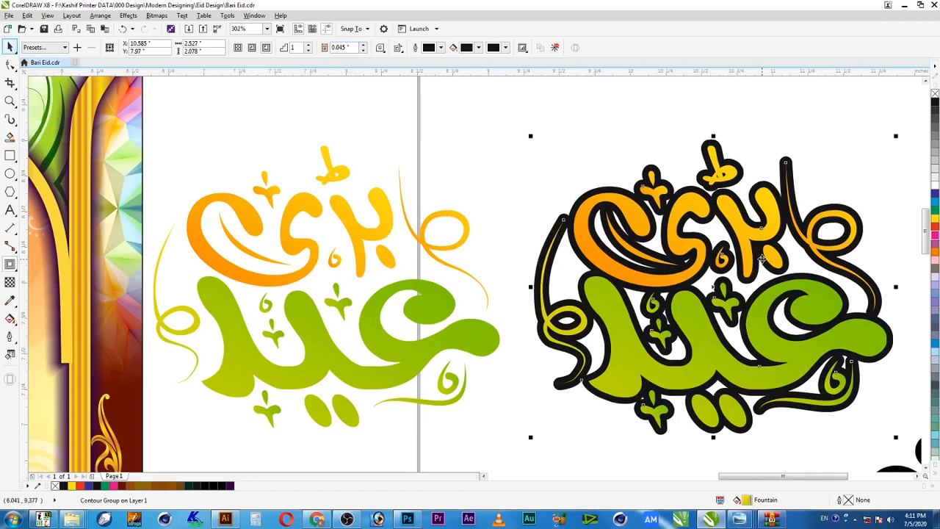
{"action": "right_click", "coordinate": [738, 182]}
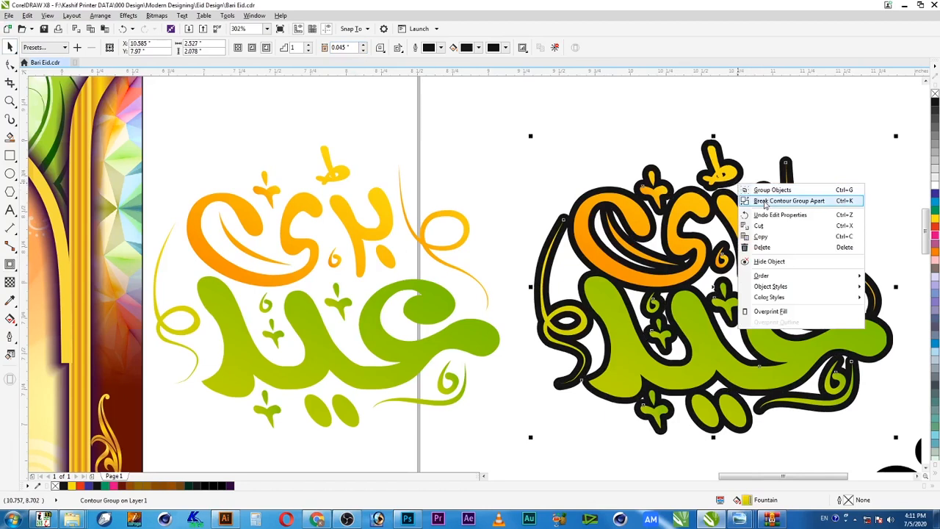
{"action": "left_click", "coordinate": [763, 202]}
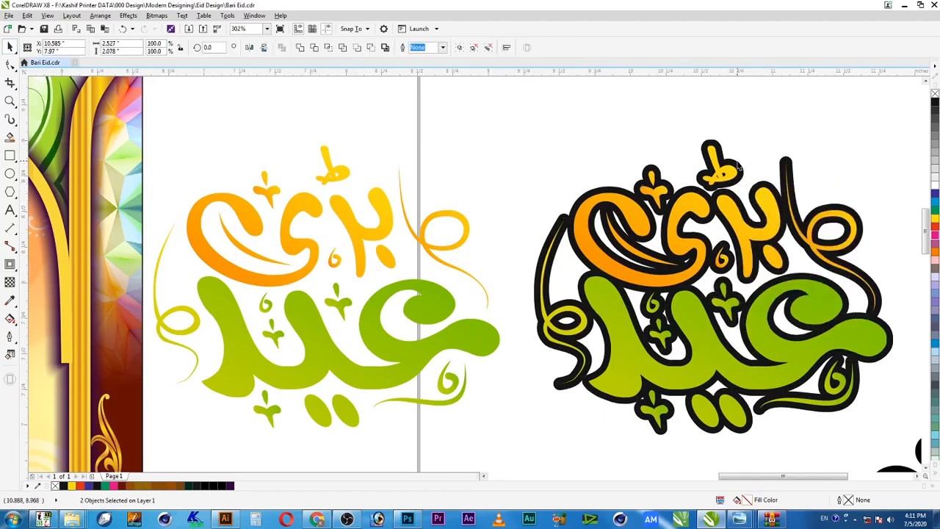
{"action": "scroll", "coordinate": [750, 219], "scroll_direction": "down", "scroll_amount": 2}
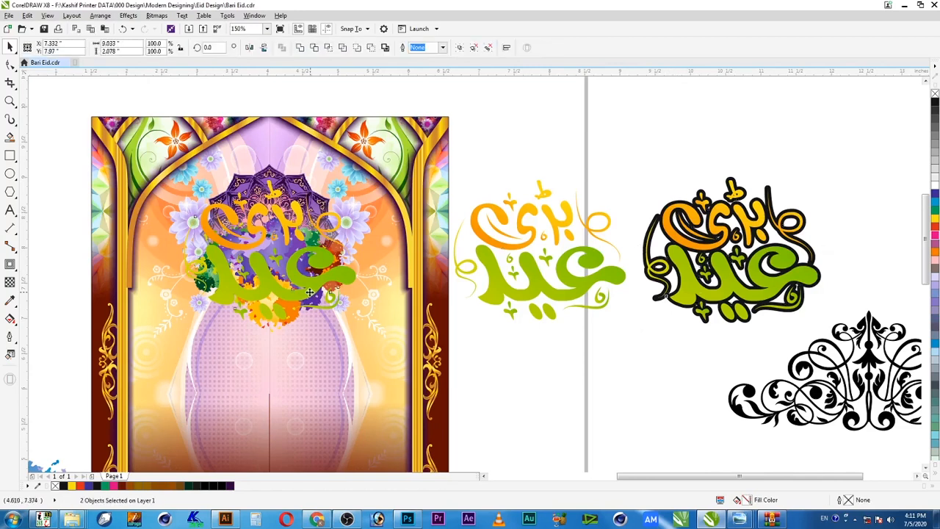
{"action": "key", "text": "p"}
{"action": "key", "text": "F2"}
{"action": "left_click_drag", "start_coordinate": [475, 141], "coordinate": [78, 357]}
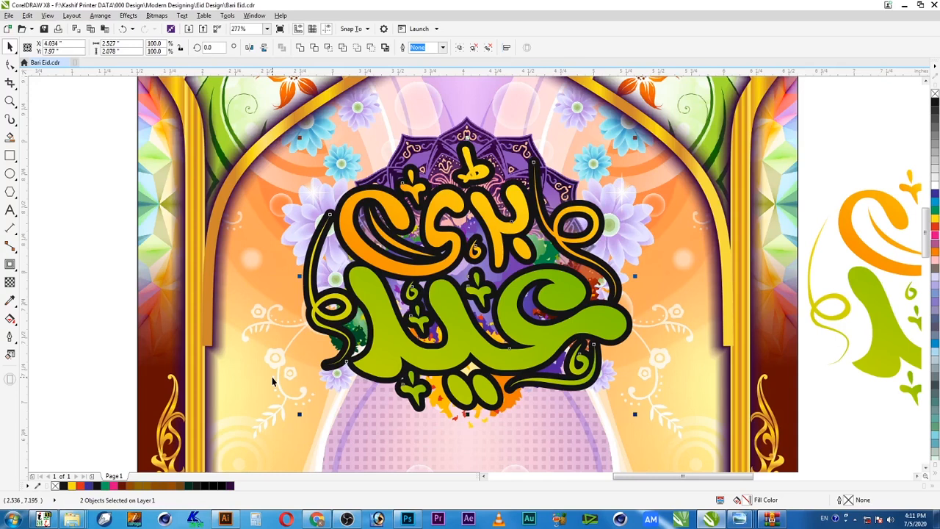
Enlarge the group of colour splashes and purple mandala behind the calligraphy to about 2.32" by 2.5".
{"action": "left_click", "coordinate": [496, 419]}
{"action": "left_click_drag", "start_coordinate": [615, 436], "coordinate": [630, 443]}
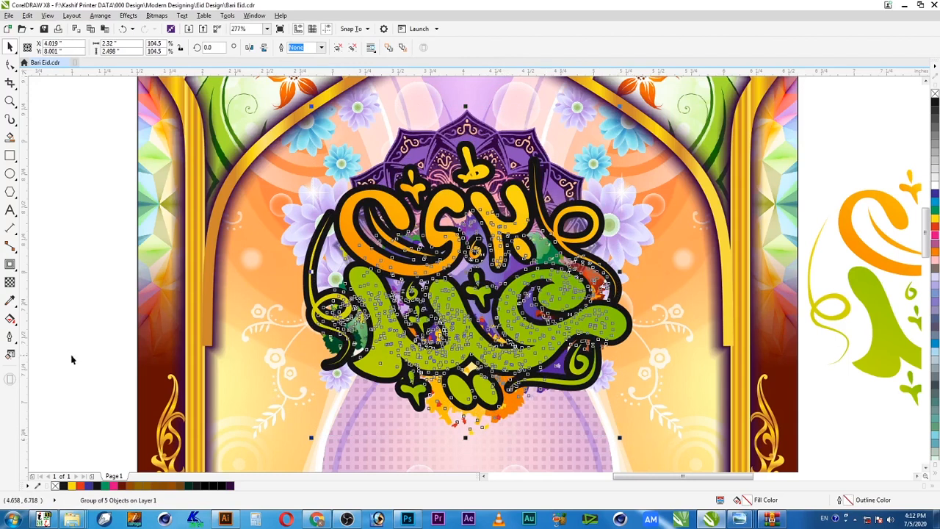
{"action": "left_click", "coordinate": [89, 341]}
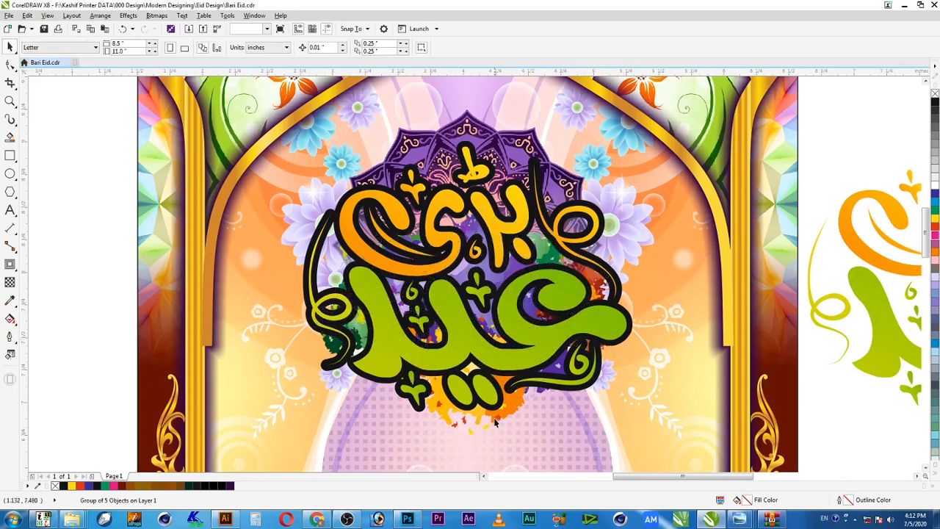
Enlarge only the yellow-orange splash inside the group to about 1.22" wide and shift it slightly downward.
{"action": "left_click", "coordinate": [536, 441], "text": "ctrl"}
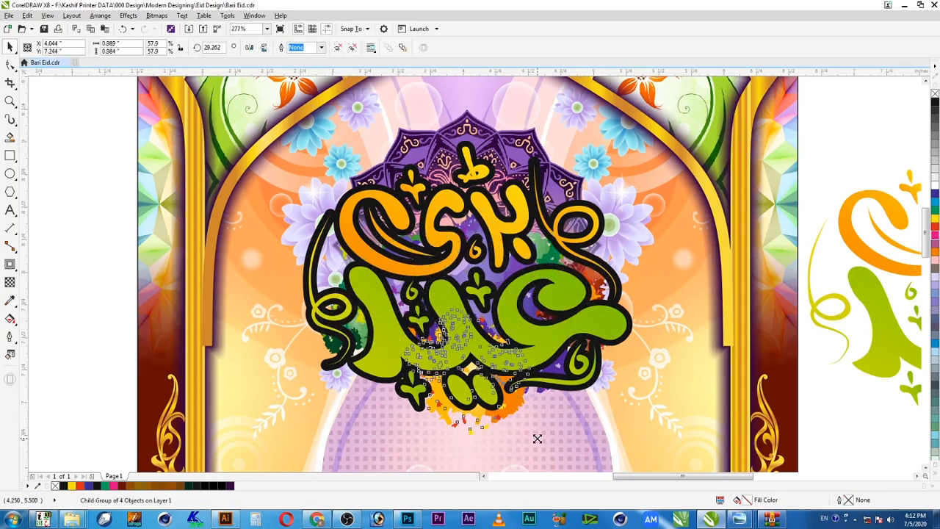
{"action": "left_click_drag", "start_coordinate": [537, 439], "coordinate": [554, 449]}
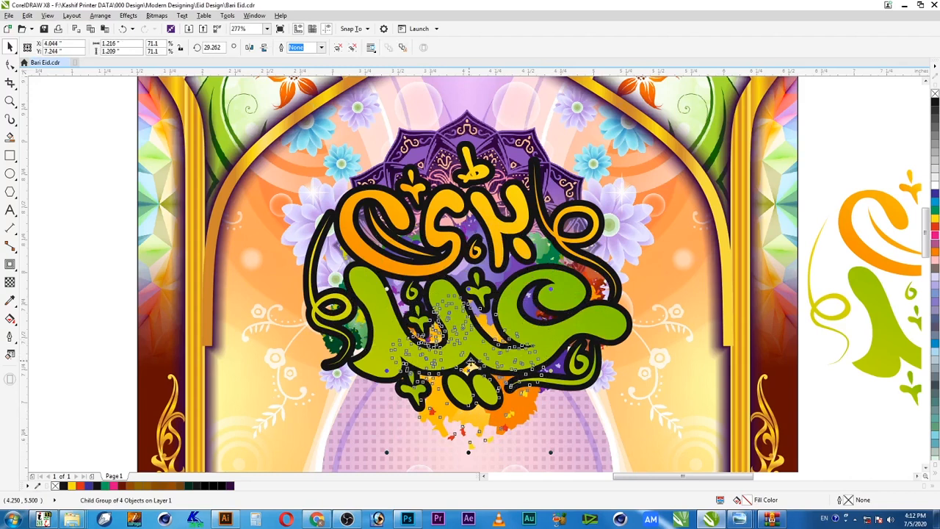
{"action": "left_click_drag", "start_coordinate": [468, 368], "coordinate": [468, 375]}
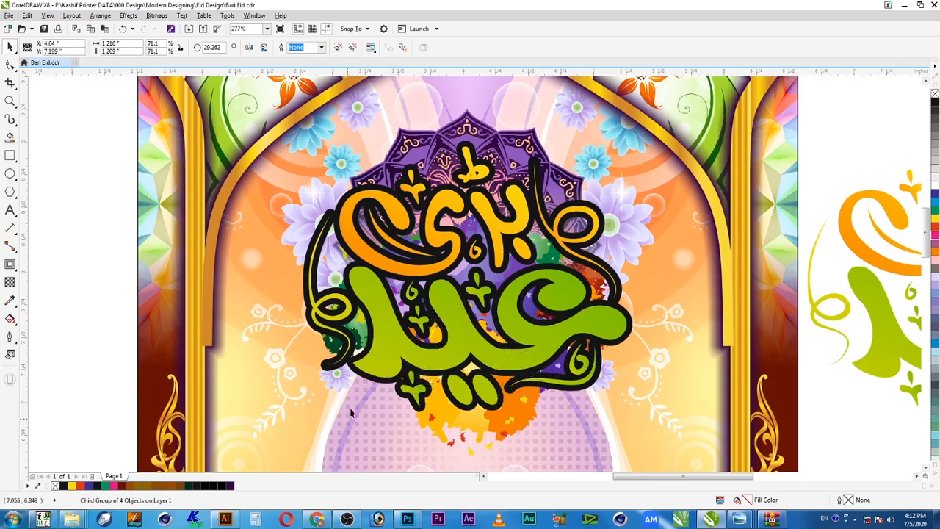
{"action": "key", "text": "Escape"}
Move the blue ink splash group up beside the poster, level with the calligraphy.
{"action": "scroll", "coordinate": [350, 413], "scroll_direction": "down", "scroll_amount": 2}
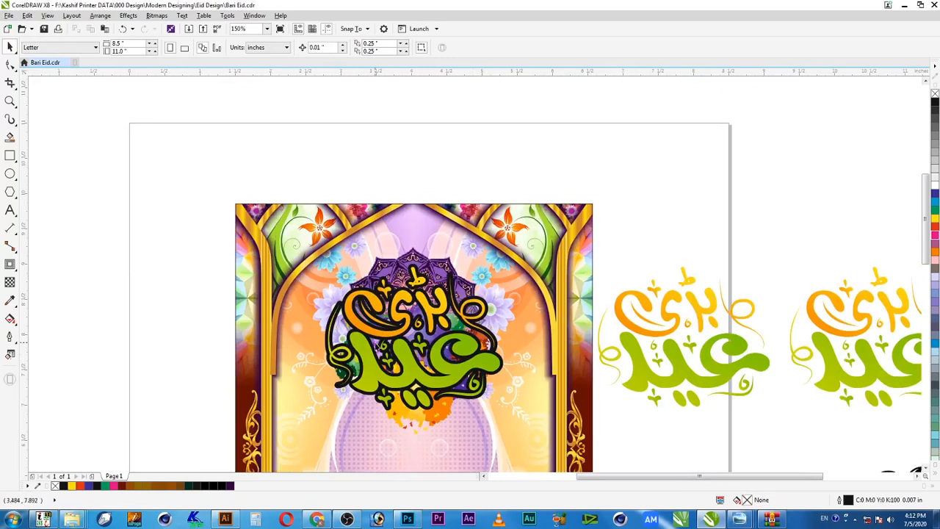
{"action": "scroll", "coordinate": [377, 348], "scroll_direction": "down", "scroll_amount": 2}
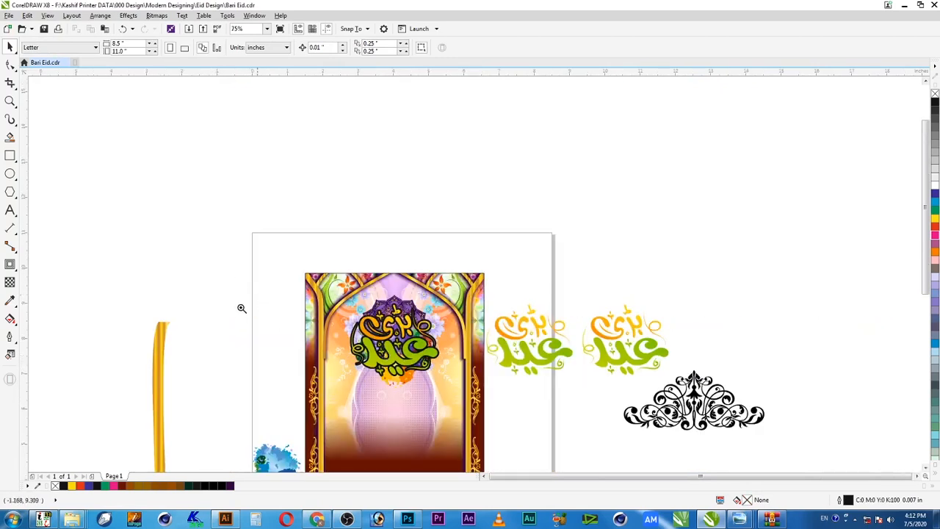
{"action": "left_click", "coordinate": [275, 452]}
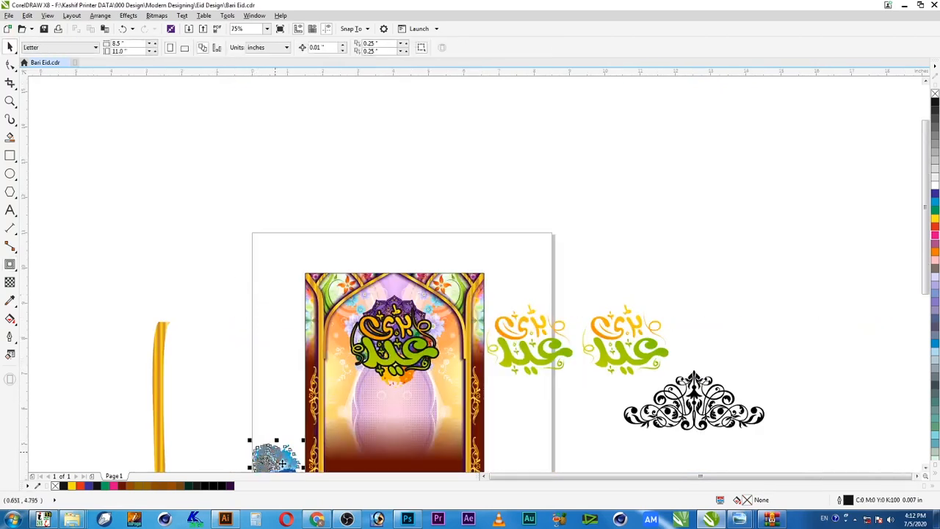
{"action": "mouse_move", "coordinate": [272, 348]}
{"action": "left_mouse_down"}
{"action": "mouse_move", "coordinate": [282, 350]}
{"action": "mouse_move", "coordinate": [274, 352]}
{"action": "left_mouse_up"}
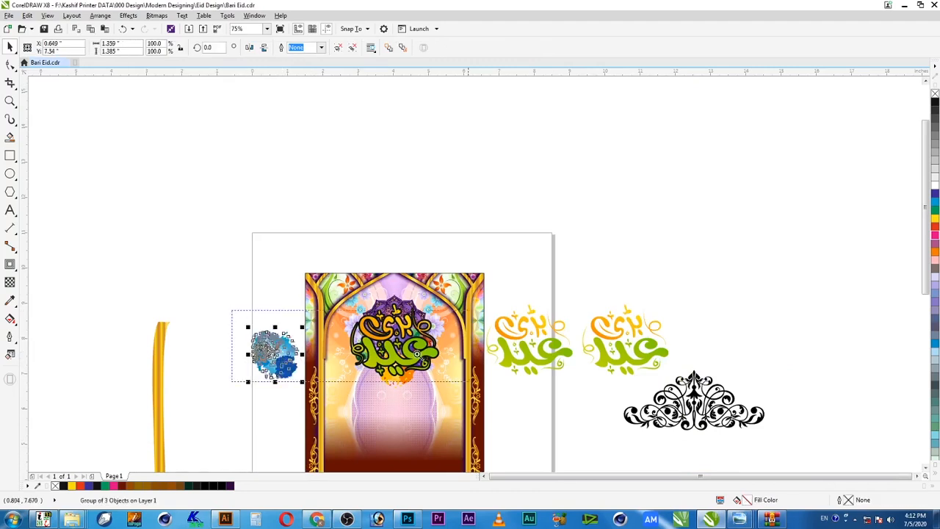
Place a copy of the blue splash group over the calligraphy's lower left and move it back behind the letters and contour.
{"action": "scroll", "coordinate": [475, 421], "scroll_direction": "up", "scroll_amount": 3}
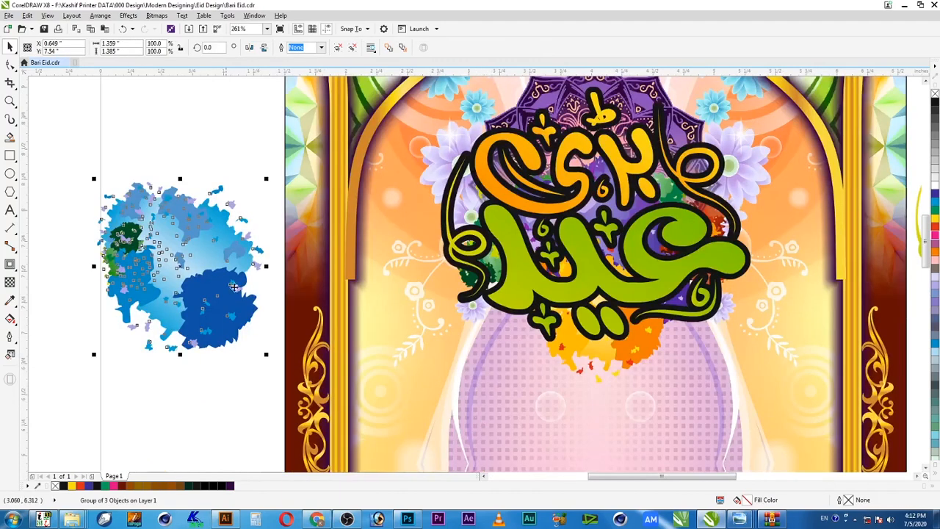
{"action": "left_click_drag", "start_coordinate": [198, 274], "coordinate": [532, 310]}
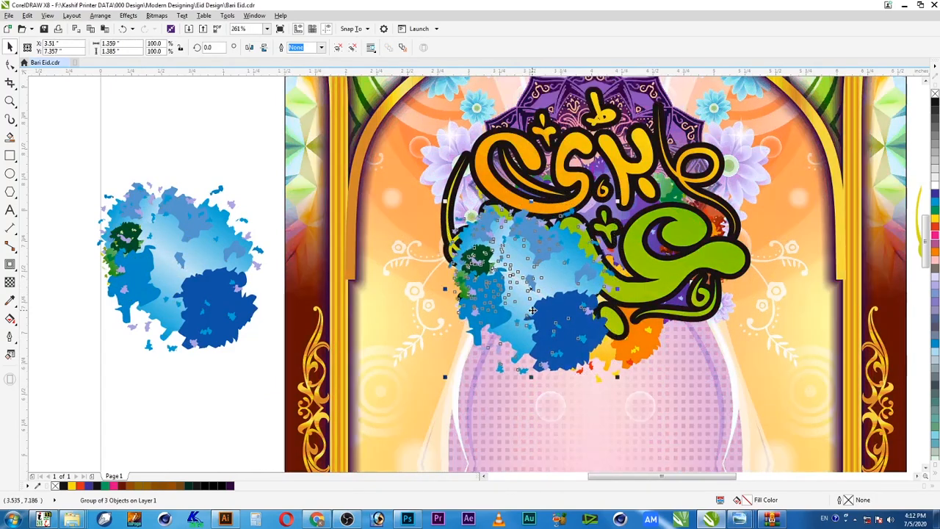
{"action": "key", "text": "ctrl+Page_Down"}
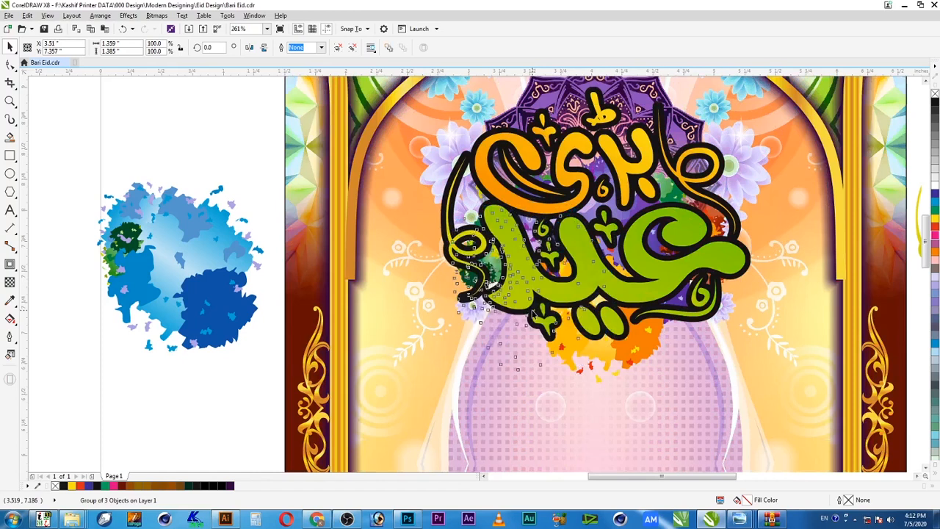
{"action": "key", "text": "ctrl+Page_Down"}
{"action": "key", "text": "ctrl+Page_Down"}
{"action": "key", "text": "ctrl+Page_Down"}
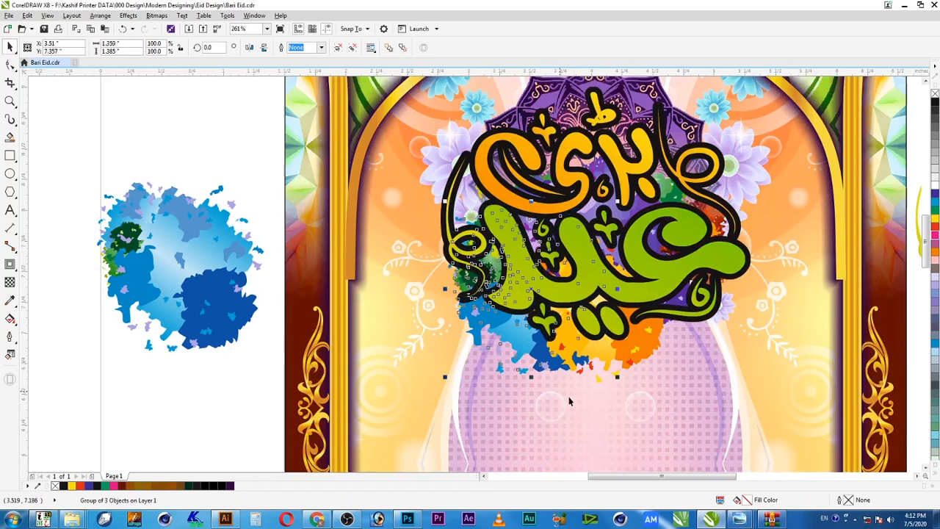
Shrink the copied blue splash group to 67% (about 0.91" by 0.93") and shift it slightly down and to the left.
{"action": "mouse_move", "coordinate": [618, 376]}
{"action": "left_mouse_down"}
{"action": "mouse_move", "coordinate": [593, 376]}
{"action": "mouse_move", "coordinate": [606, 387]}
{"action": "left_mouse_up"}
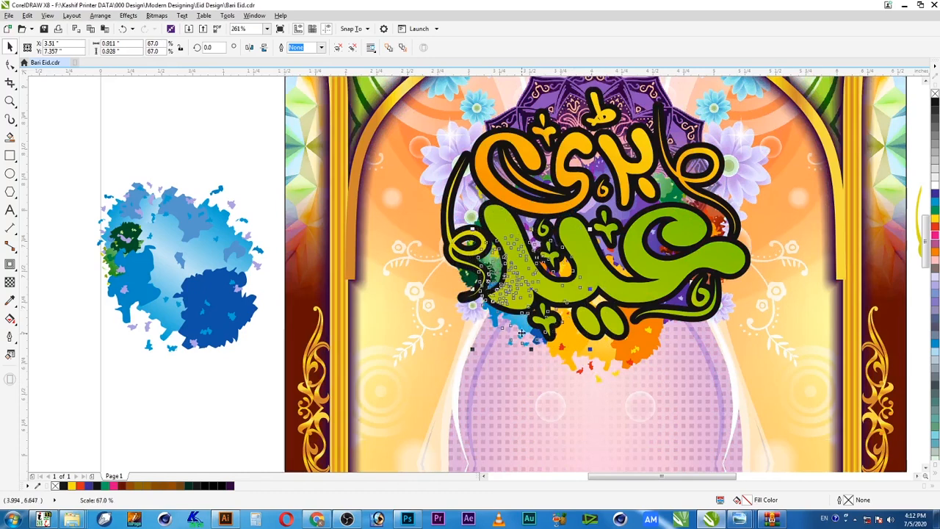
{"action": "left_click_drag", "start_coordinate": [526, 326], "coordinate": [516, 333]}
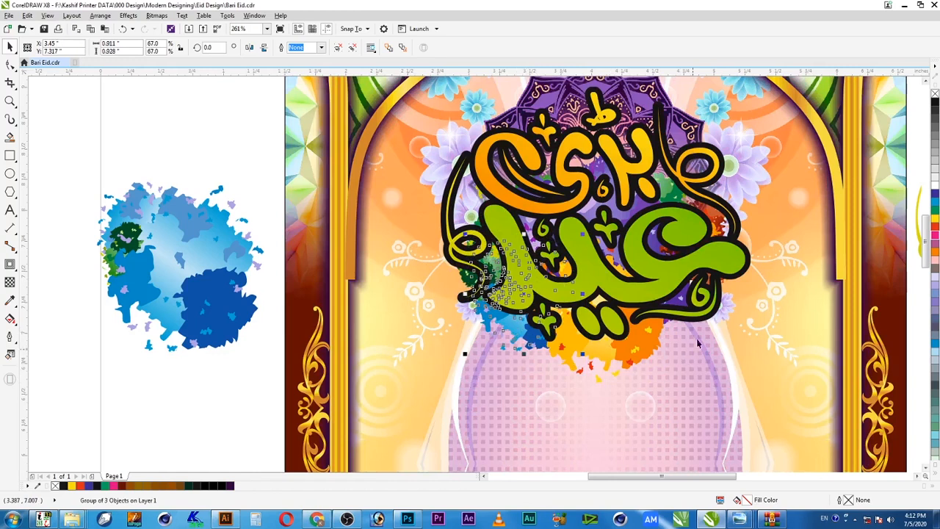
{"action": "scroll", "coordinate": [465, 279], "scroll_direction": "down", "scroll_amount": 2}
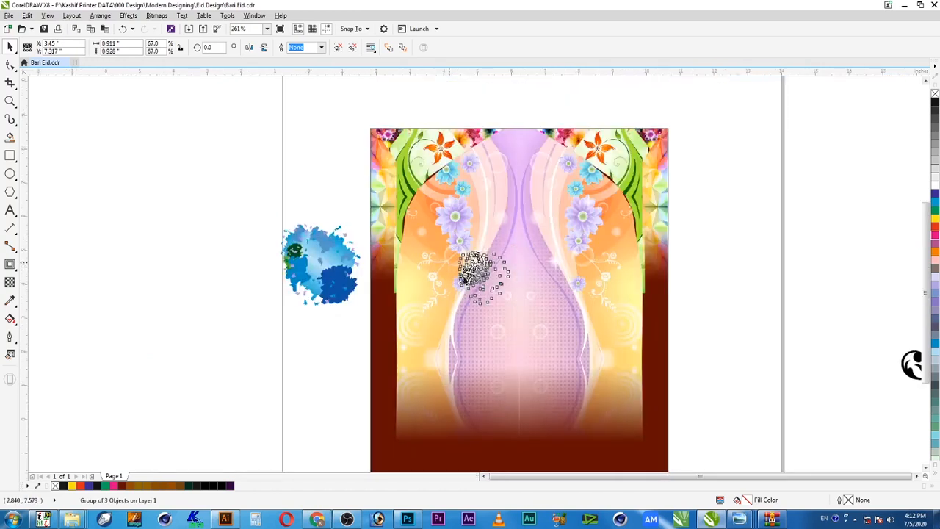
{"action": "left_click_drag", "start_coordinate": [279, 123], "coordinate": [487, 197]}
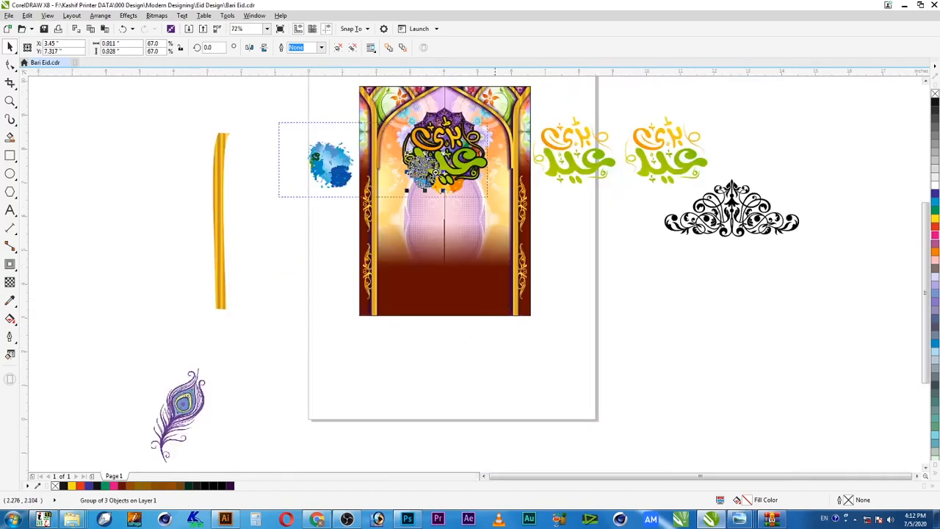
{"action": "scroll", "coordinate": [566, 275], "scroll_direction": "up", "scroll_amount": 3}
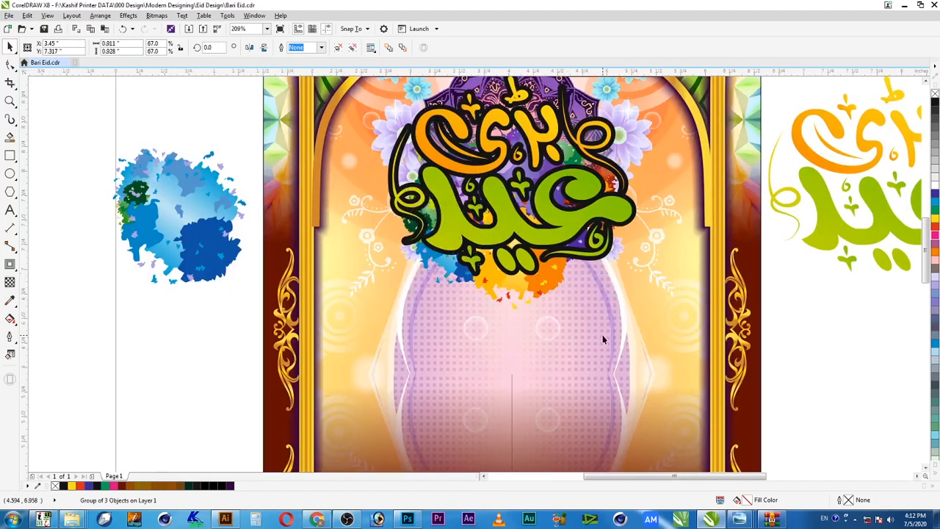
Pick the purple splash inside the group behind the calligraphy and place a copy of it below the spare blue splash.
{"action": "left_click", "coordinate": [529, 173]}
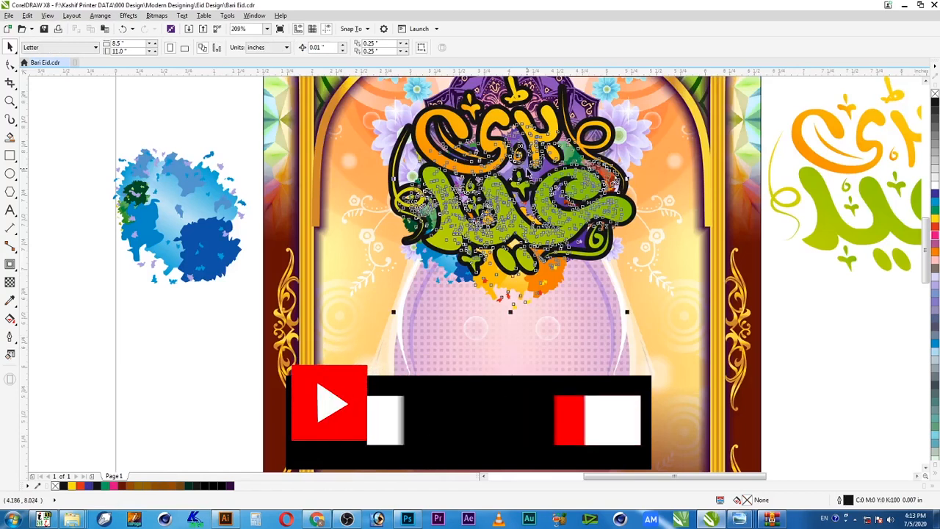
{"action": "left_click", "coordinate": [529, 189], "text": "ctrl"}
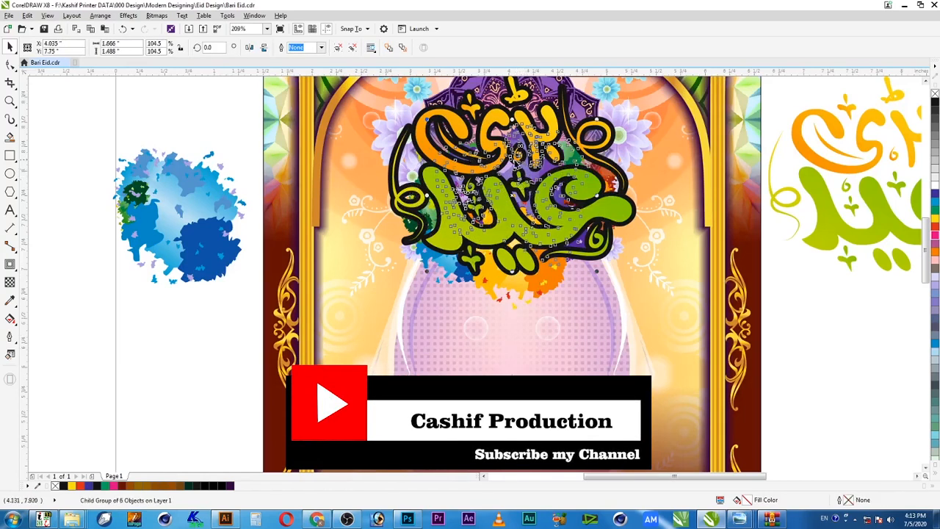
{"action": "left_click_drag", "start_coordinate": [514, 198], "coordinate": [147, 358]}
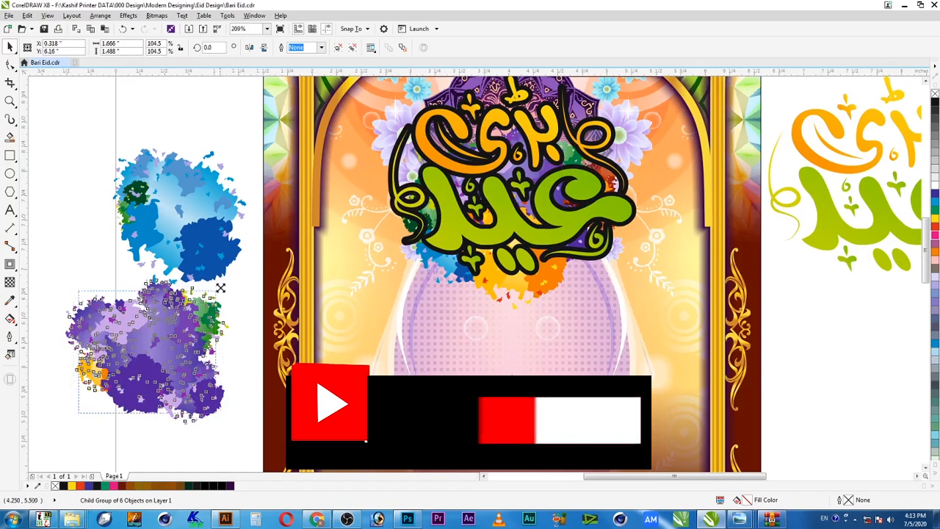
Scale the copied purple splash to 82% and rotate it to about 197.6°.
{"action": "left_click_drag", "start_coordinate": [232, 275], "coordinate": [211, 337]}
{"action": "left_click", "coordinate": [193, 329]}
{"action": "left_click", "coordinate": [177, 325]}
{"action": "left_click", "coordinate": [185, 327], "text": "ctrl"}
{"action": "left_click", "coordinate": [160, 333], "text": "ctrl"}
{"action": "left_click", "coordinate": [195, 311], "text": "ctrl"}
{"action": "left_click_drag", "start_coordinate": [215, 292], "coordinate": [119, 397]}
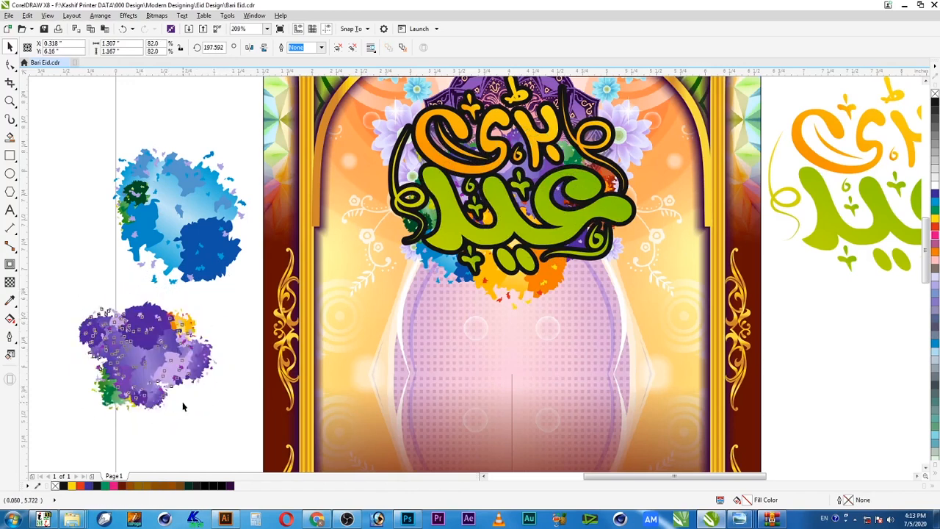
Move the rotated purple splash behind the calligraphy's lower right part, centred at about X 4.59", Y 7.3".
{"action": "left_click", "coordinate": [147, 364], "text": "ctrl"}
{"action": "left_click_drag", "start_coordinate": [147, 364], "coordinate": [569, 244]}
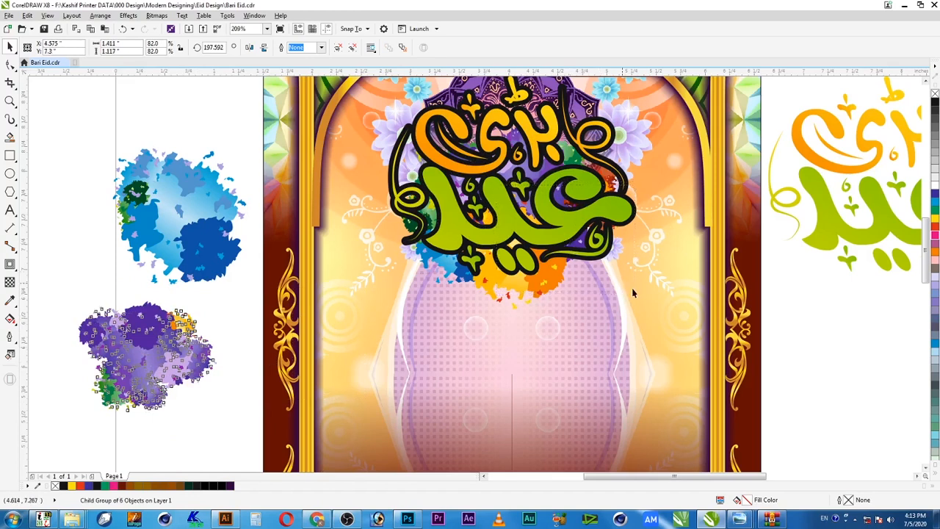
{"action": "left_click_drag", "start_coordinate": [634, 293], "coordinate": [632, 292]}
{"action": "left_click_drag", "start_coordinate": [574, 283], "coordinate": [583, 275]}
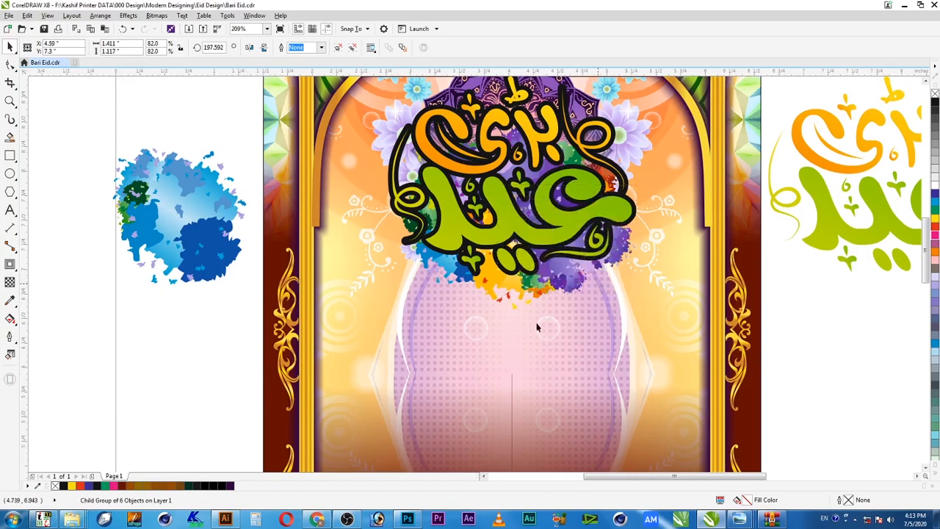
{"action": "key", "text": "Escape"}
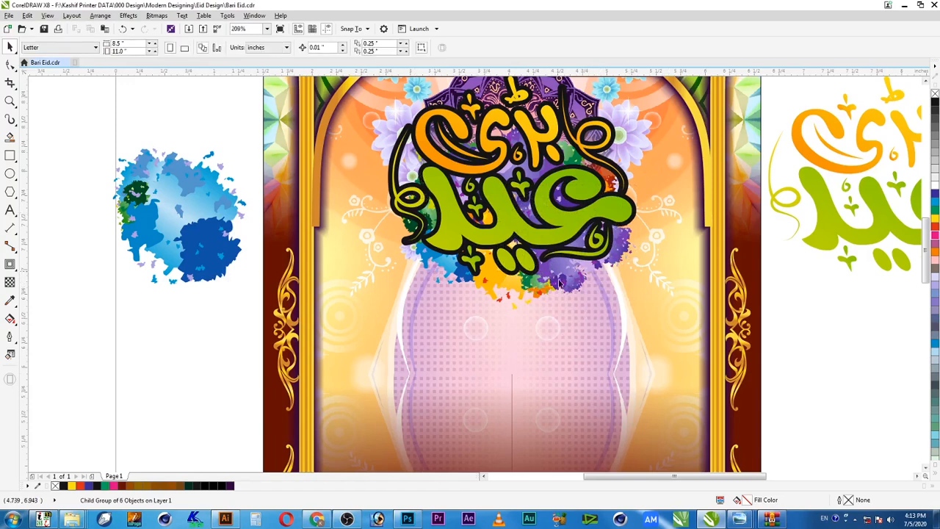
Enlarge the blue splash behind the calligraphy to about 0.9" by 0.96" and delete the spare blue splash beside the poster.
{"action": "left_click", "coordinate": [442, 269], "text": "ctrl"}
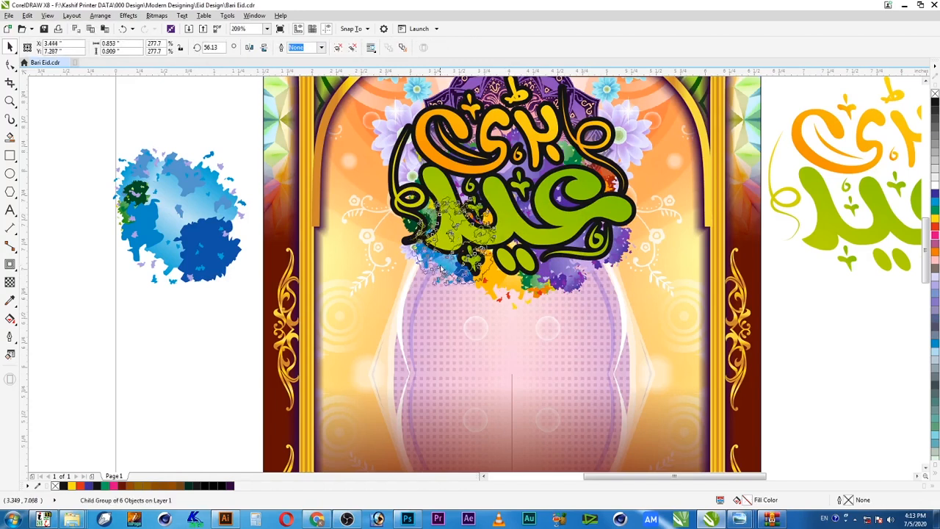
{"action": "left_click_drag", "start_coordinate": [471, 292], "coordinate": [499, 294]}
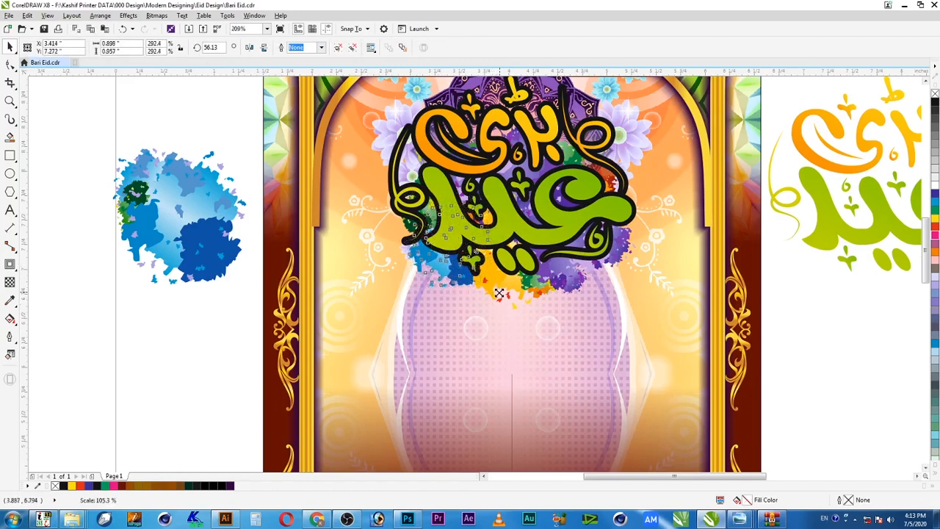
{"action": "left_click", "coordinate": [210, 240], "text": "ctrl"}
{"action": "key", "text": "Delete"}
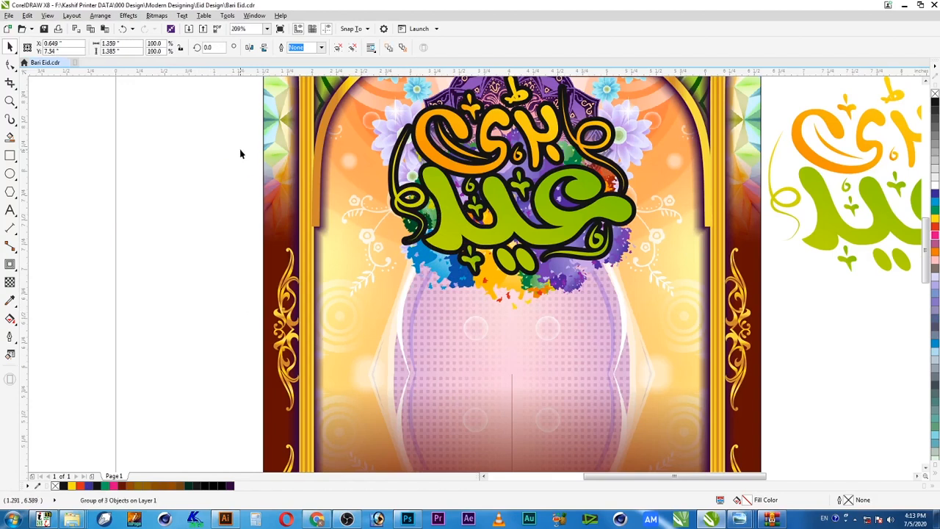
Save the poster document.
{"action": "left_click", "coordinate": [926, 82]}
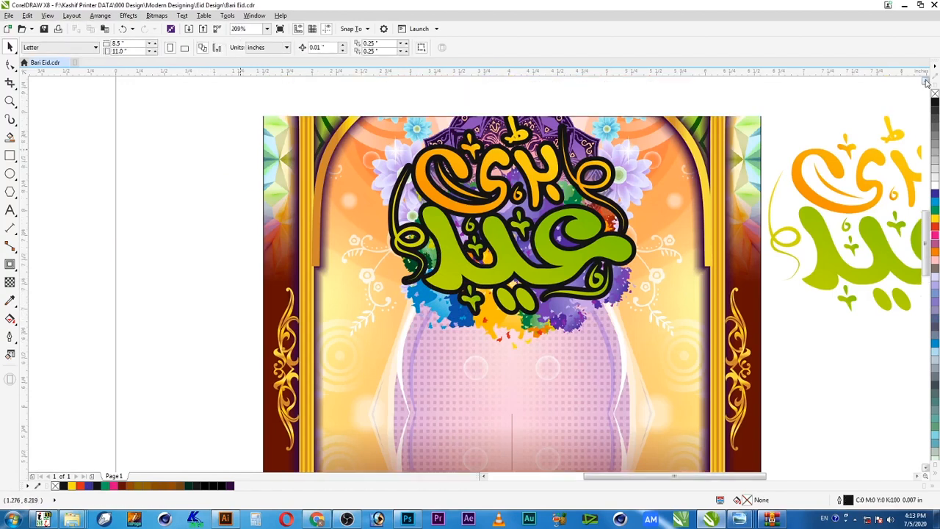
{"action": "left_click", "coordinate": [926, 82]}
{"action": "key", "text": "ctrl+s"}
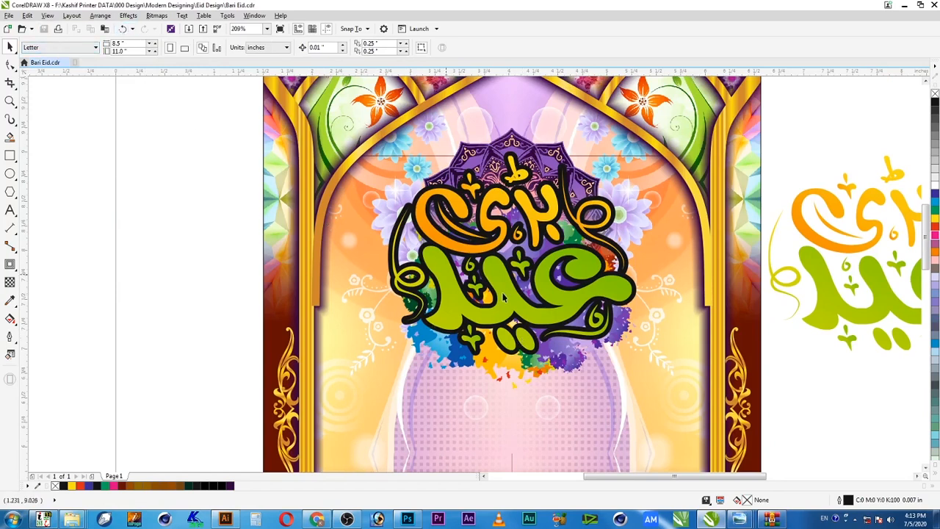
Change the calligraphy contour's fountain fill to a uniform fill with CMYK values 0, 100, 100, 0.
{"action": "left_click", "coordinate": [585, 341]}
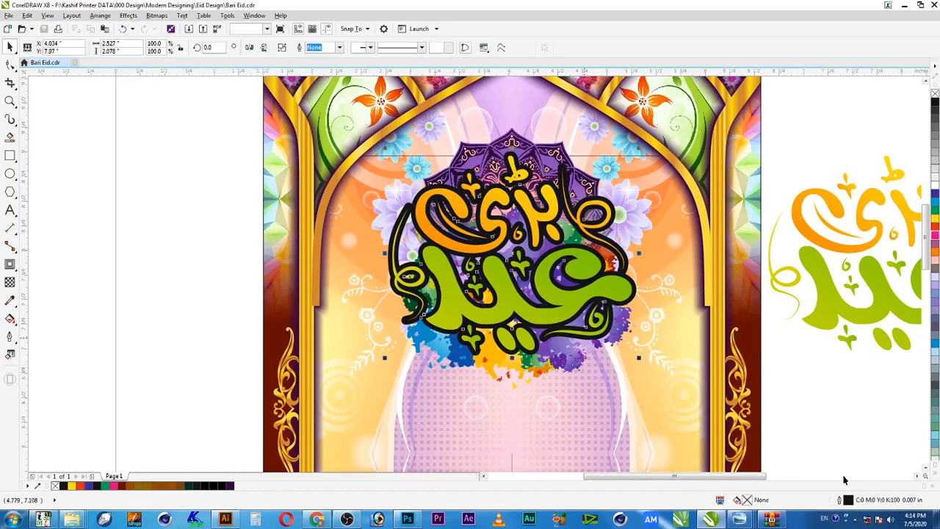
{"action": "key", "text": "F11"}
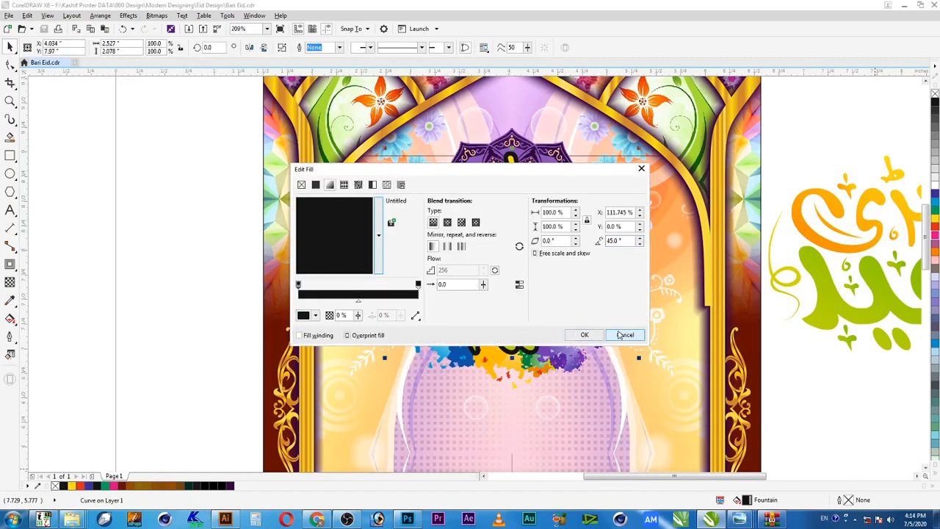
{"action": "left_click", "coordinate": [315, 184]}
{"action": "left_click_drag", "start_coordinate": [555, 173], "coordinate": [310, 148]}
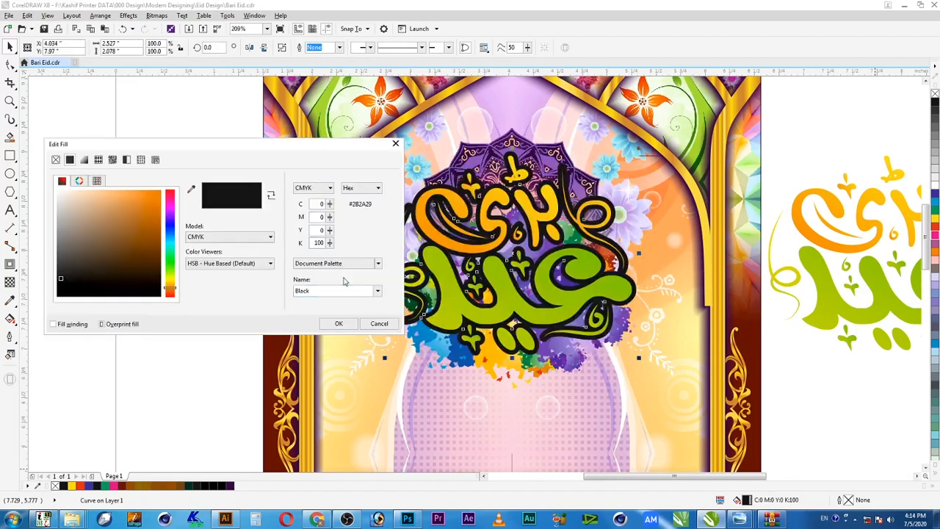
{"action": "left_click", "coordinate": [320, 203]}
{"action": "key", "text": "Tab"}
{"action": "type", "text": "100"}
{"action": "key", "text": "Tab"}
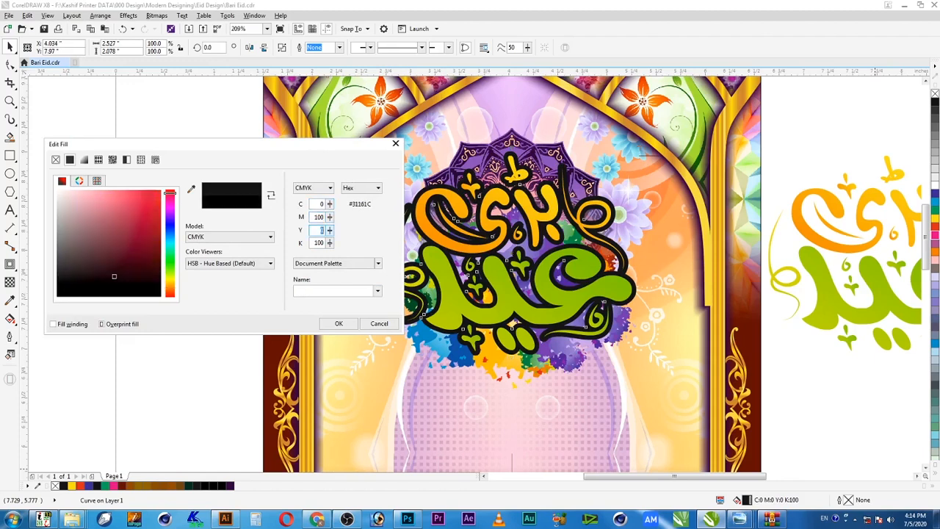
{"action": "type", "text": "100"}
{"action": "key", "text": "Tab"}
{"action": "type", "text": "0"}
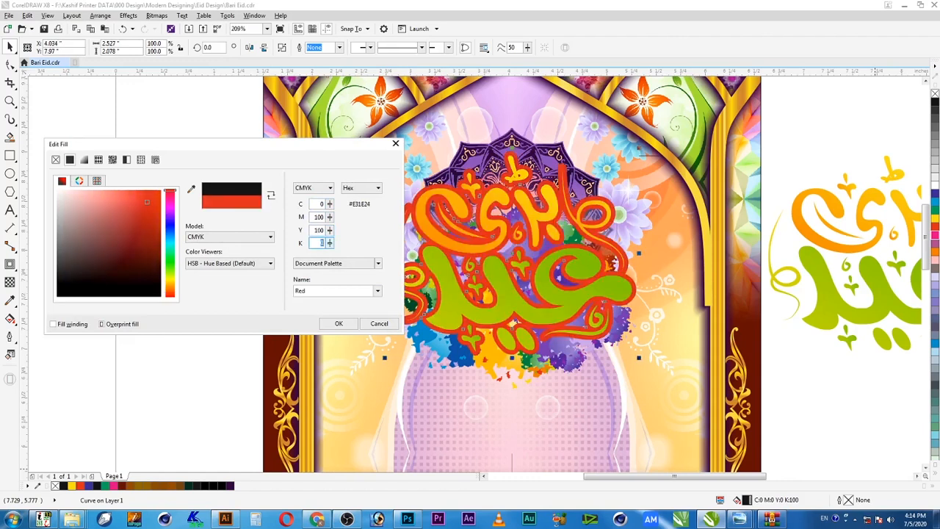
Set the contour fill's black value to 80 and its cyan value to 70.
{"action": "key", "text": "shift+Tab"}
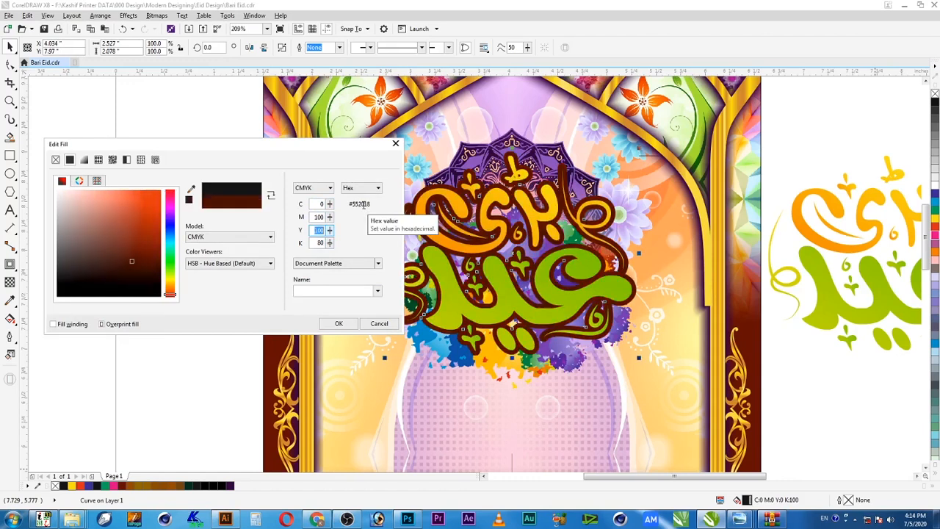
{"action": "key", "text": "Tab"}
{"action": "key", "text": "shift+Tab"}
{"action": "key", "text": "shift+Tab"}
{"action": "key", "text": "shift+Tab"}
{"action": "type", "text": "70"}
{"action": "key", "text": "Tab"}
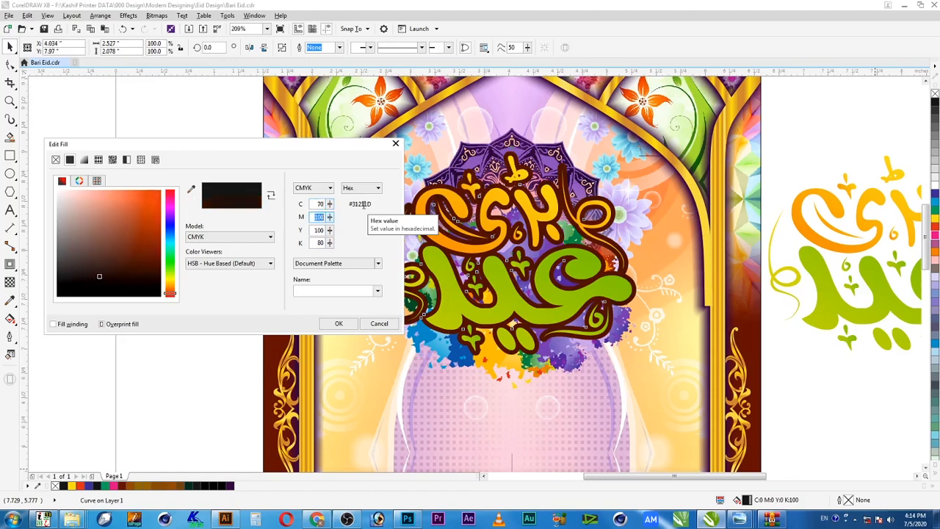
Set the contour fill's yellow to 0 and black to 60, and apply the dark purple colour.
{"action": "key", "text": "shift+Tab"}
{"action": "key", "text": "Tab"}
{"action": "key", "text": "Tab"}
{"action": "type", "text": "0"}
{"action": "key", "text": "Tab"}
{"action": "type", "text": "0"}
{"action": "key", "text": "shift+Tab"}
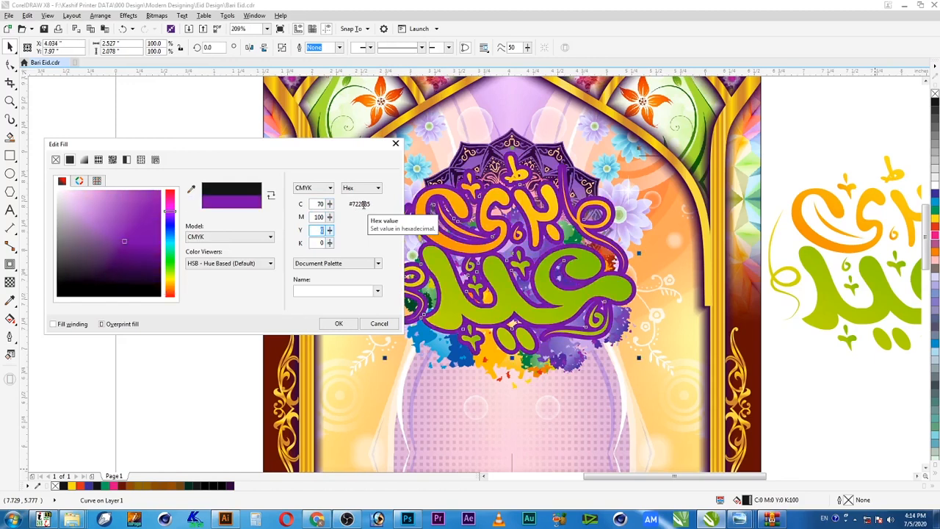
{"action": "key", "text": "Tab"}
{"action": "key", "text": "shift+Tab"}
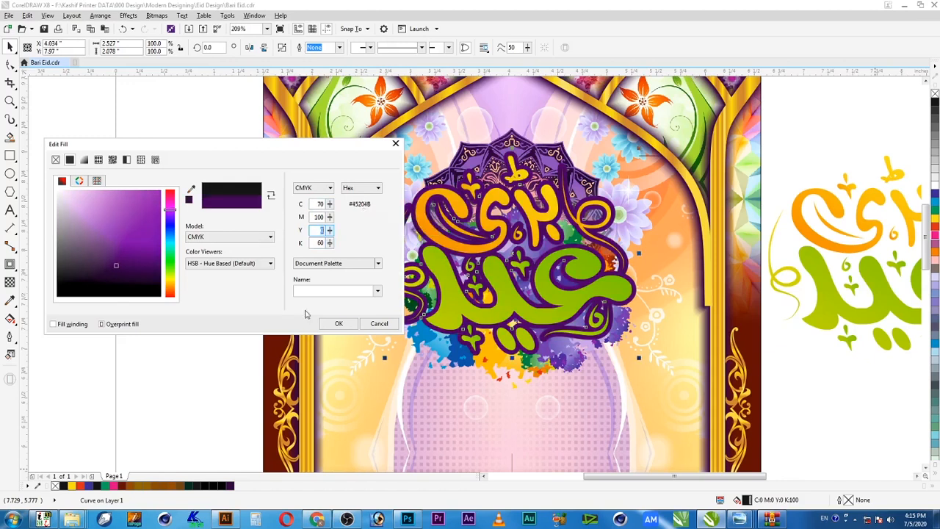
{"action": "left_click", "coordinate": [338, 325]}
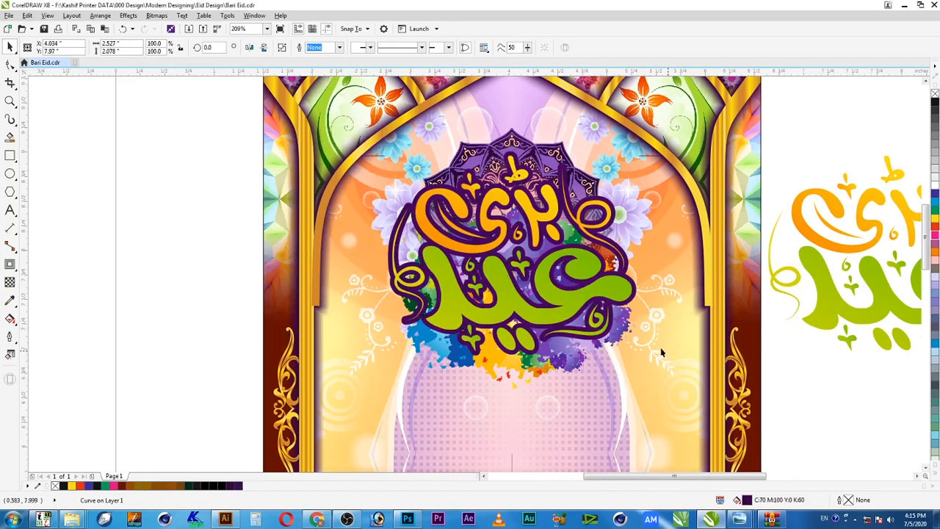
{"action": "key", "text": "Escape"}
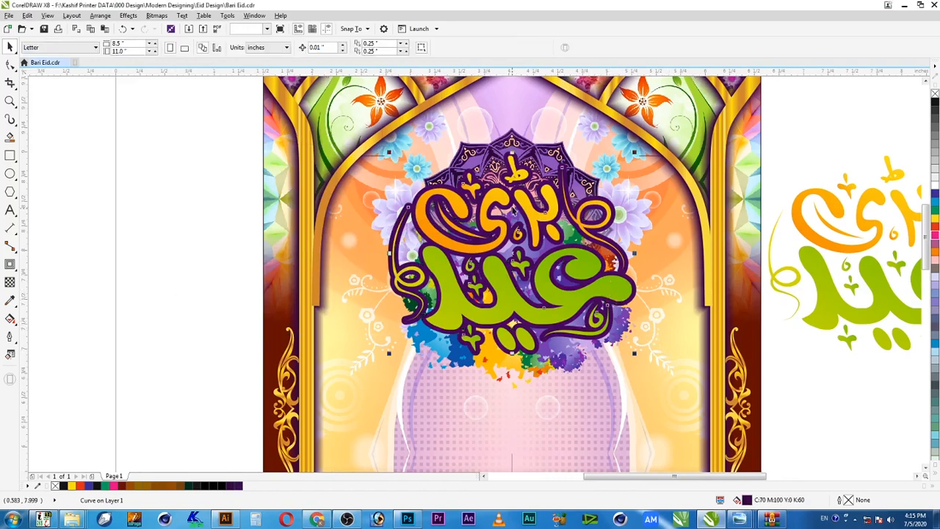
Place a copy of the coloured calligraphy letters beside the poster, giving it a black hairline outline and no fill.
{"action": "left_click", "coordinate": [615, 289]}
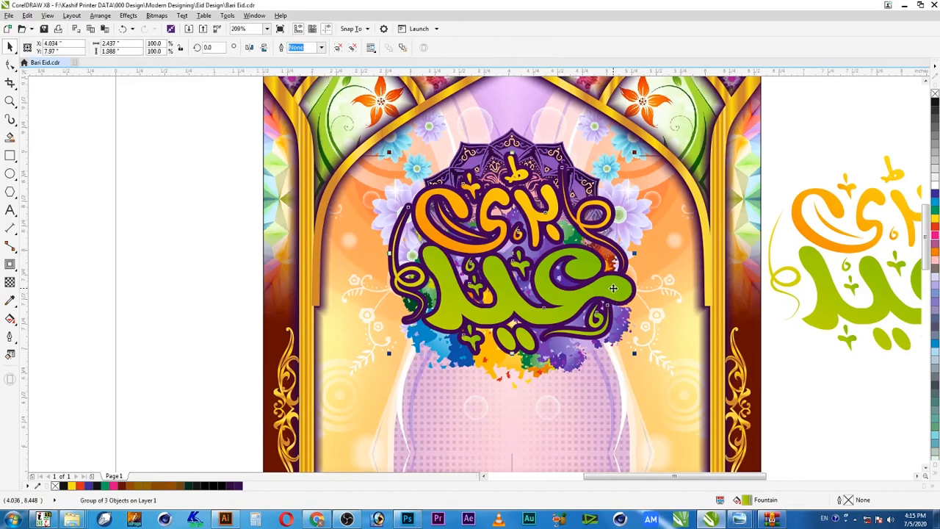
{"action": "left_click_drag", "start_coordinate": [614, 290], "coordinate": [206, 299]}
{"action": "key", "text": "Escape"}
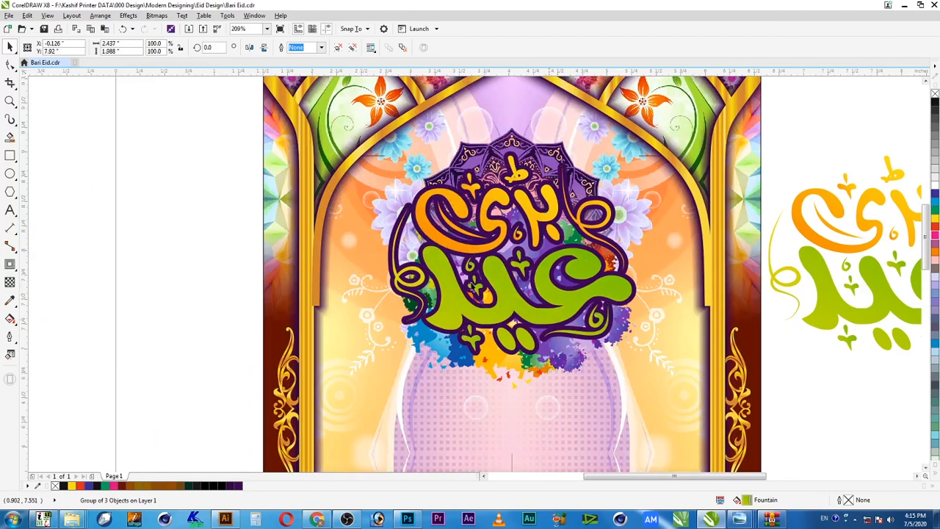
{"action": "right_click", "coordinate": [937, 105]}
{"action": "left_click", "coordinate": [935, 93]}
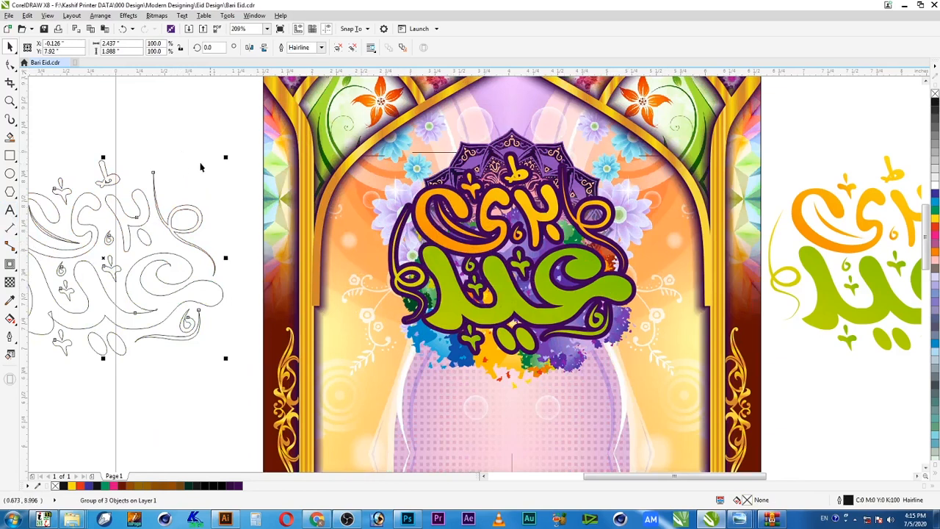
Add a drop shadow to the outline copy of the calligraphy, with opacity 100 and feathering 3.
{"action": "scroll", "coordinate": [199, 191], "scroll_direction": "up", "scroll_amount": 3}
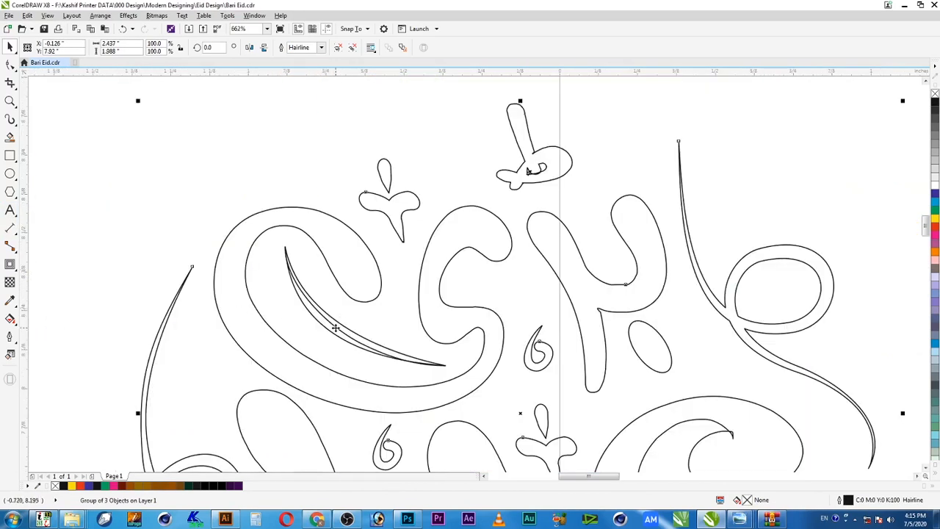
{"action": "left_click", "coordinate": [336, 328]}
{"action": "left_click", "coordinate": [345, 327], "text": "ctrl"}
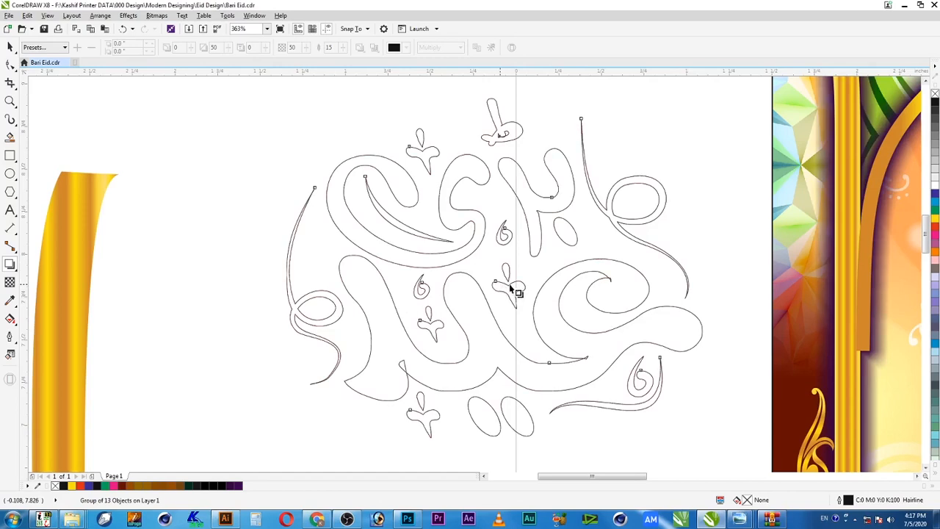
{"action": "left_click_drag", "start_coordinate": [497, 283], "coordinate": [523, 285]}
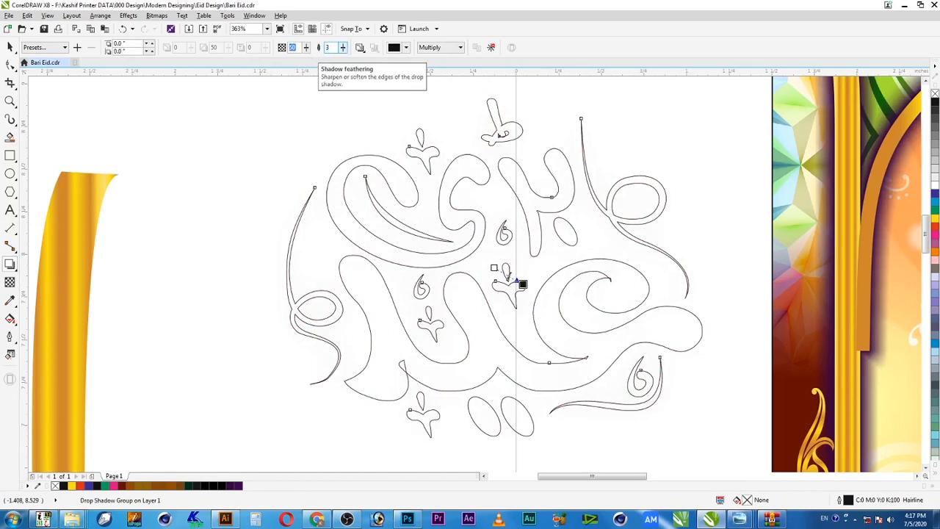
{"action": "type", "text": "100"}
{"action": "key", "text": "Return"}
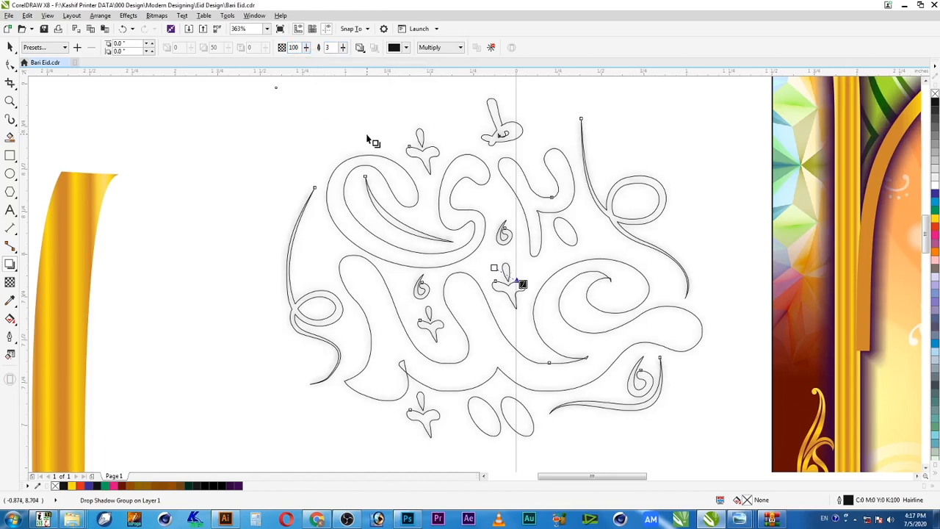
Set the drop shadow's merge mode to Normal and change its feathering direction.
{"action": "left_click", "coordinate": [444, 47]}
{"action": "left_click", "coordinate": [433, 57]}
{"action": "left_click", "coordinate": [407, 51]}
{"action": "left_click", "coordinate": [407, 51]}
{"action": "left_click", "coordinate": [360, 47]}
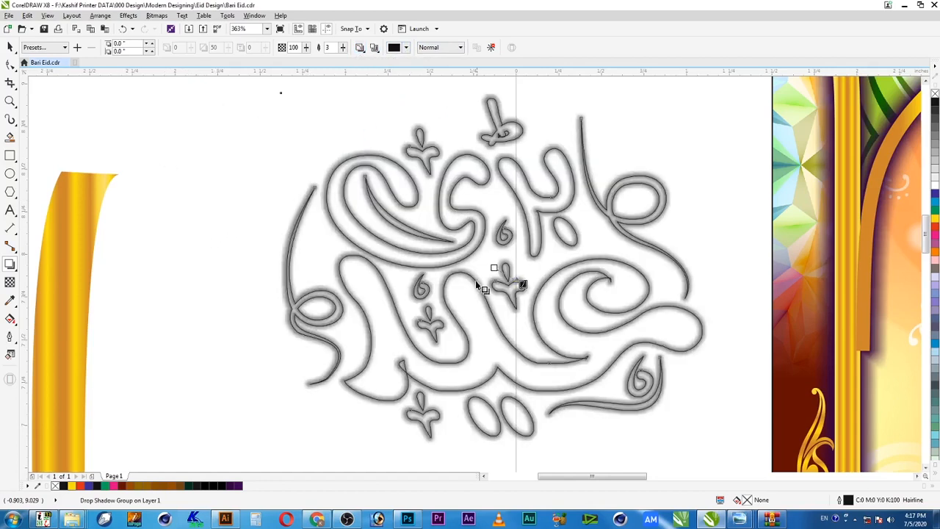
Change the drop shadow's colour to white, CMYK 0, 0, 0, 0.
{"action": "left_click", "coordinate": [406, 48]}
{"action": "left_click", "coordinate": [395, 99]}
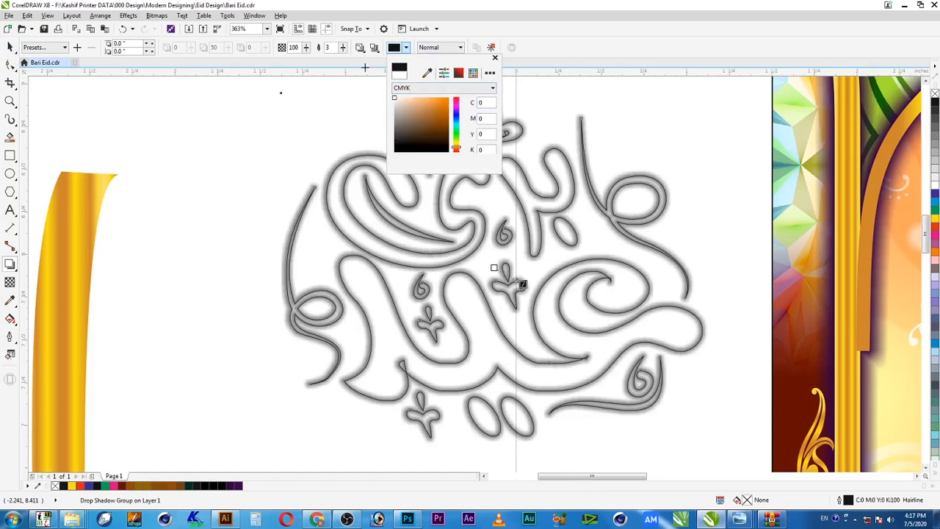
{"action": "left_click", "coordinate": [9, 46]}
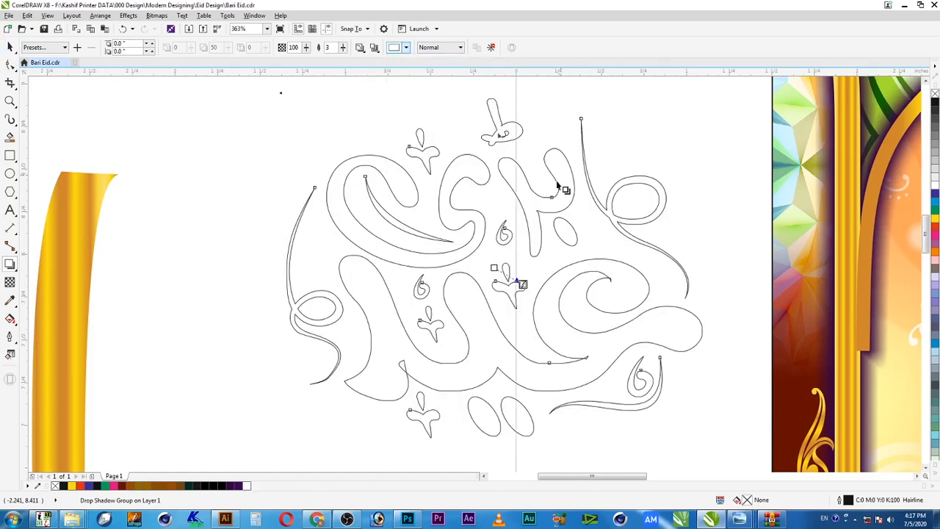
Break the white drop shadow apart from the outline calligraphy.
{"action": "key", "text": "space"}
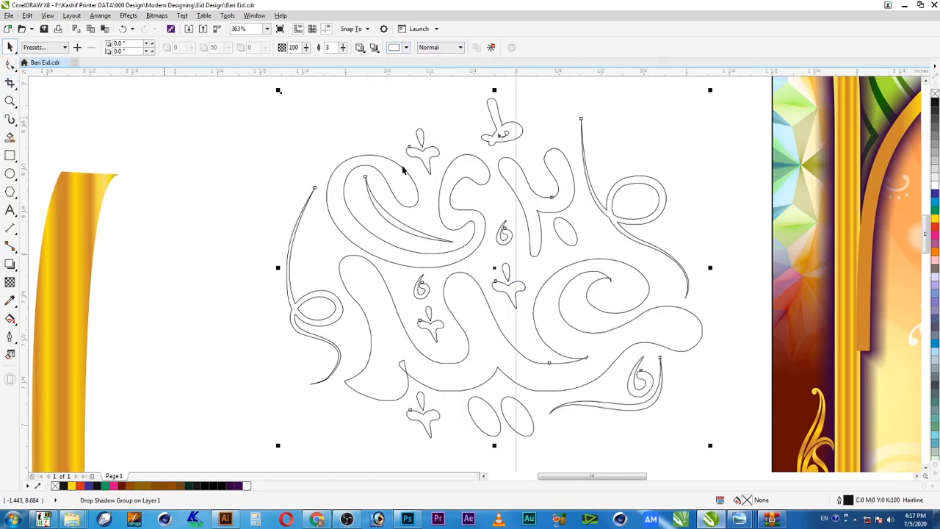
{"action": "right_click", "coordinate": [471, 155]}
{"action": "left_click", "coordinate": [494, 169]}
Try to PowerClip the separated white shadow inside the grouped outline letters.
{"action": "left_click", "coordinate": [379, 181]}
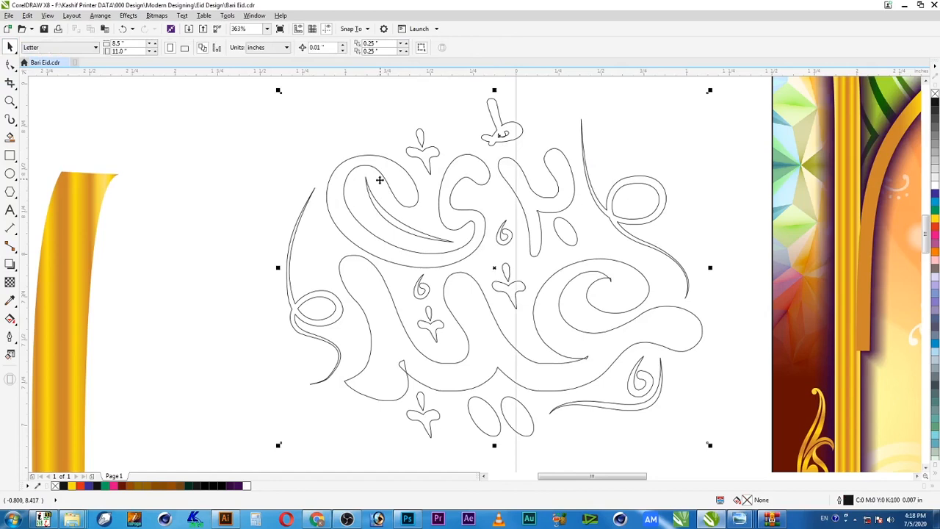
{"action": "right_click", "coordinate": [380, 181]}
{"action": "left_click", "coordinate": [407, 196]}
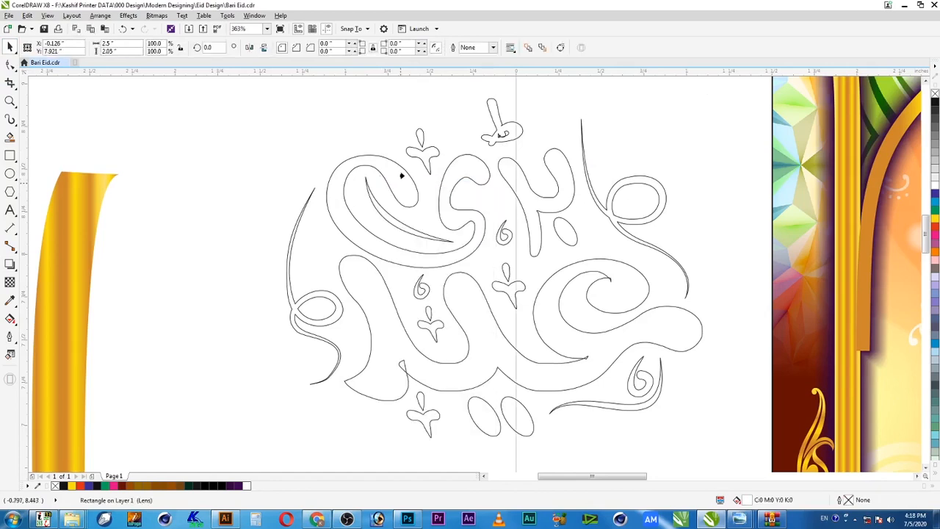
{"action": "left_click", "coordinate": [402, 182]}
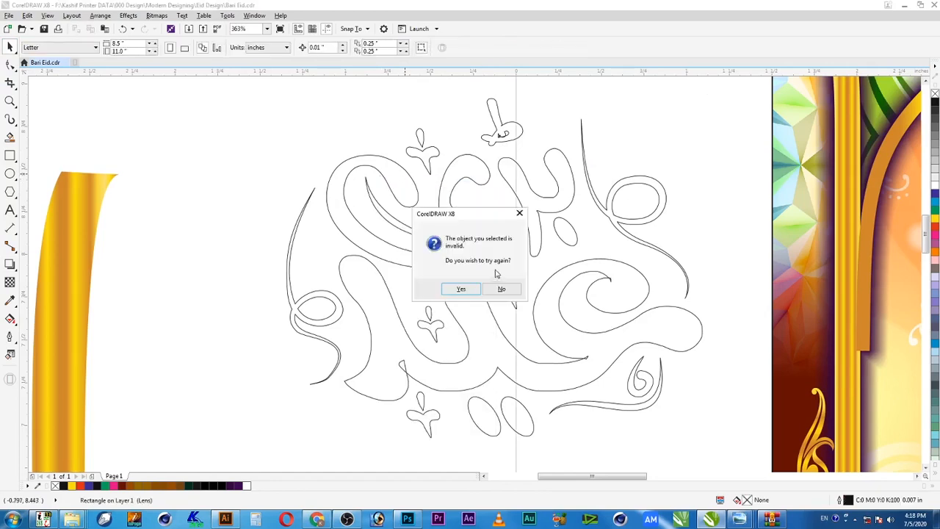
{"action": "left_click", "coordinate": [501, 289]}
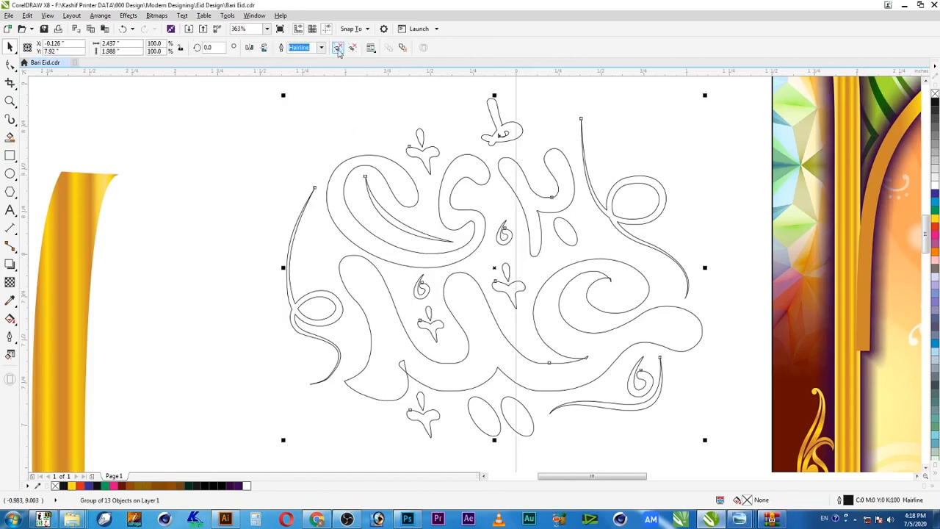
Ungroup and weld the outline letters into one curve, and PowerClip the white shadow inside it.
{"action": "left_click", "coordinate": [339, 48]}
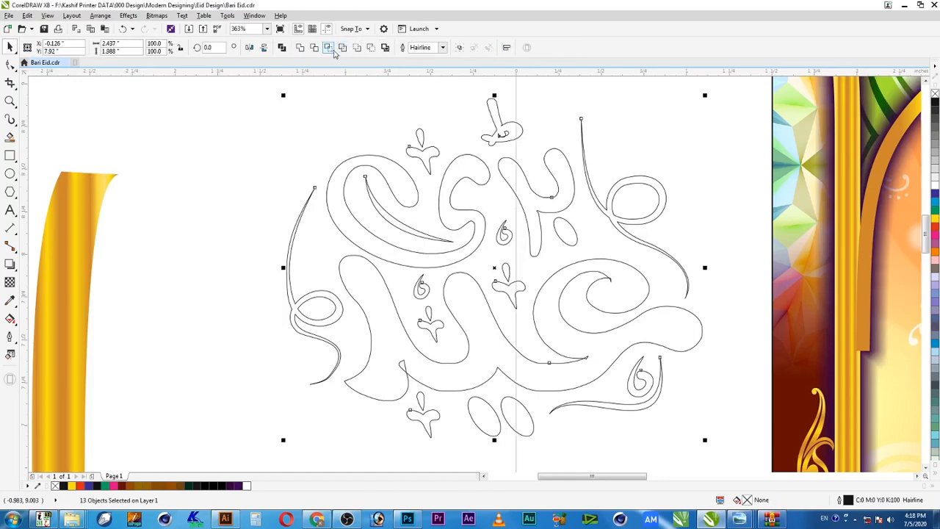
{"action": "left_click", "coordinate": [395, 156]}
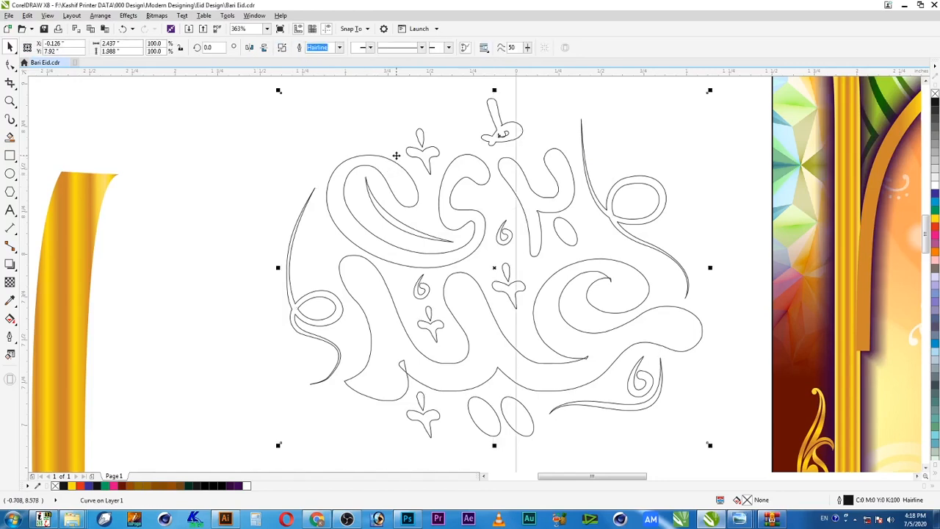
{"action": "right_click", "coordinate": [395, 156]}
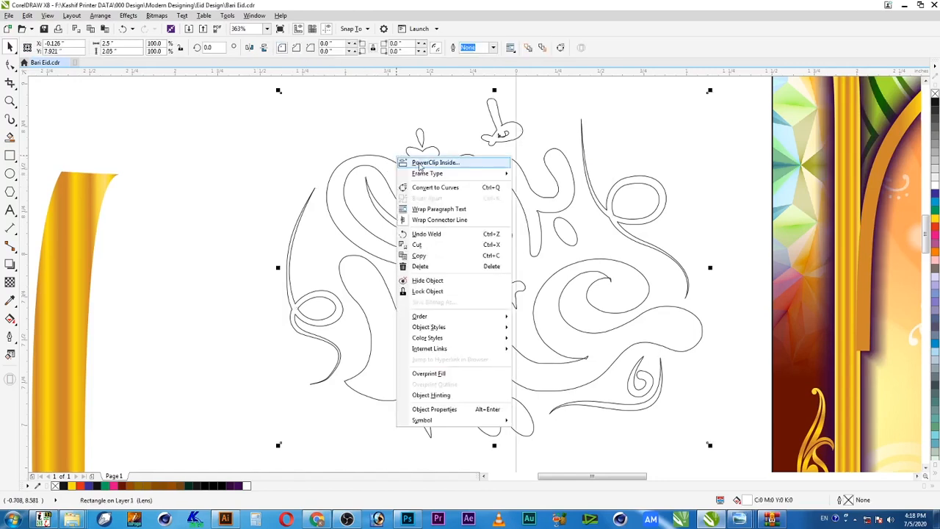
{"action": "left_click", "coordinate": [419, 160]}
{"action": "left_click", "coordinate": [436, 262]}
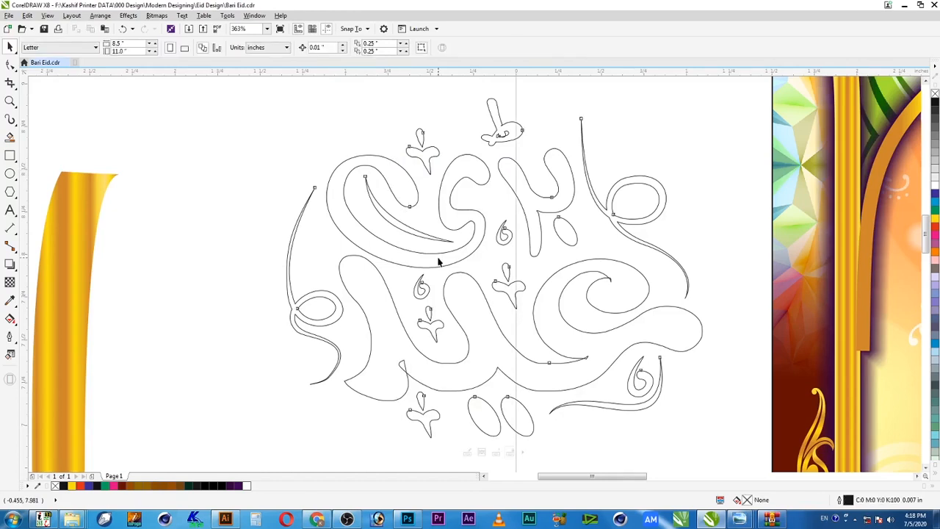
Align the PowerClip letters with the poster's coloured calligraphy, centred both horizontally and vertically.
{"action": "key", "text": "F4"}
{"action": "key", "text": "F2"}
{"action": "left_click_drag", "start_coordinate": [249, 107], "coordinate": [360, 210]}
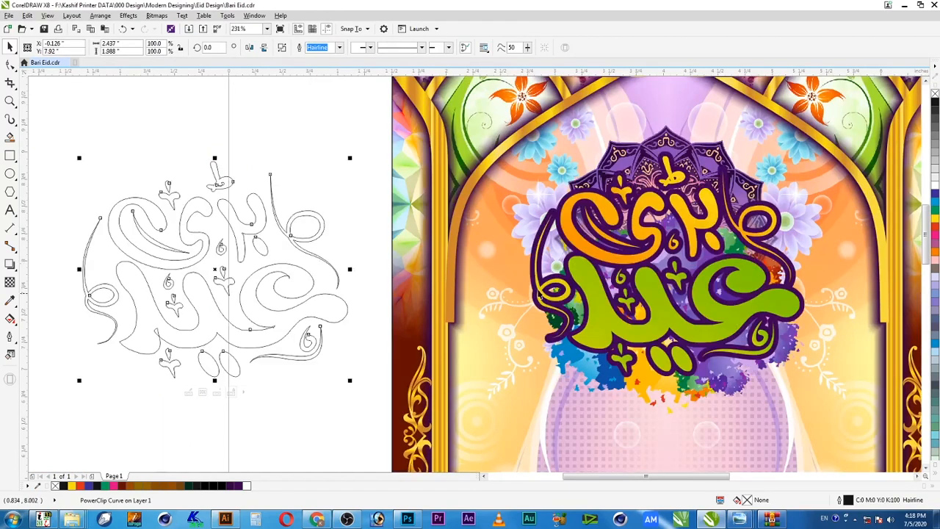
{"action": "left_click", "coordinate": [669, 321], "text": "shift"}
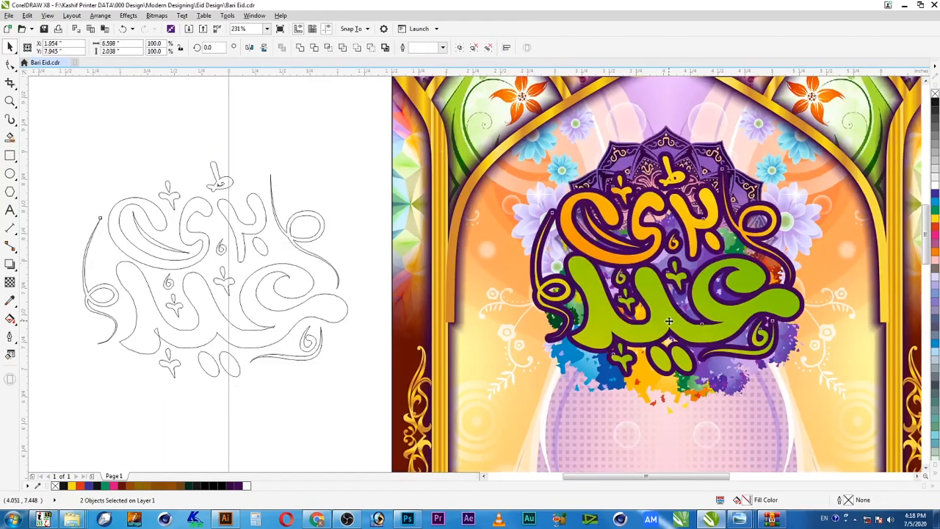
{"action": "key", "text": "c"}
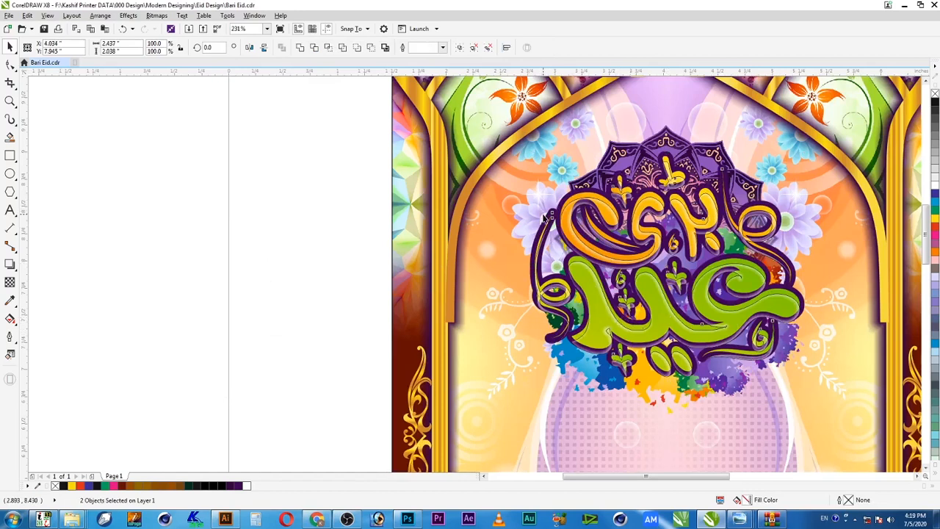
{"action": "key", "text": "e"}
Remove the black hairline outline from the PowerClip letters on the poster.
{"action": "left_click_drag", "start_coordinate": [514, 124], "coordinate": [817, 385]}
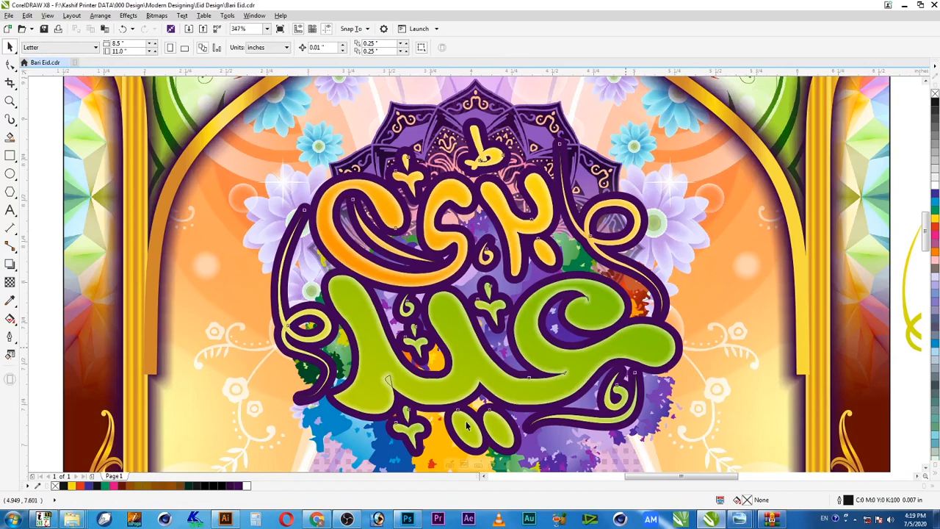
{"action": "left_click", "coordinate": [352, 363]}
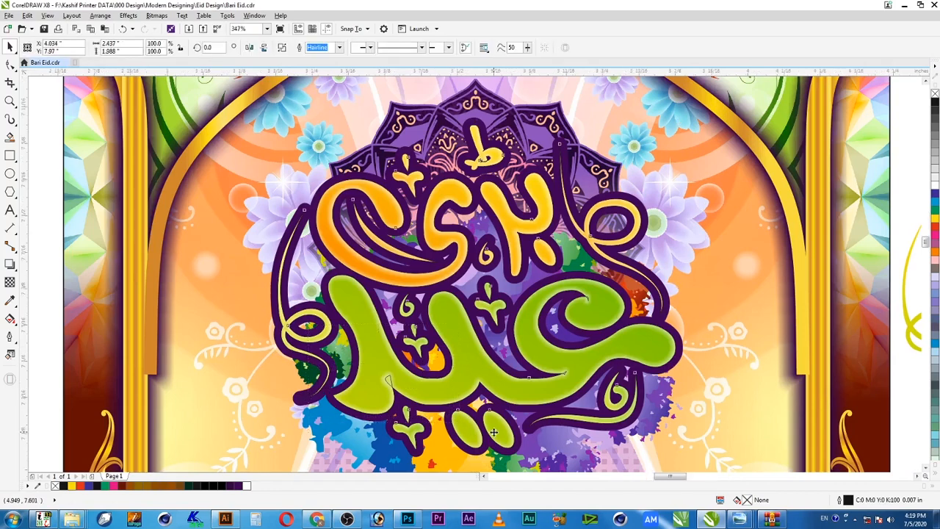
{"action": "scroll", "coordinate": [656, 374], "scroll_direction": "up", "scroll_amount": 4}
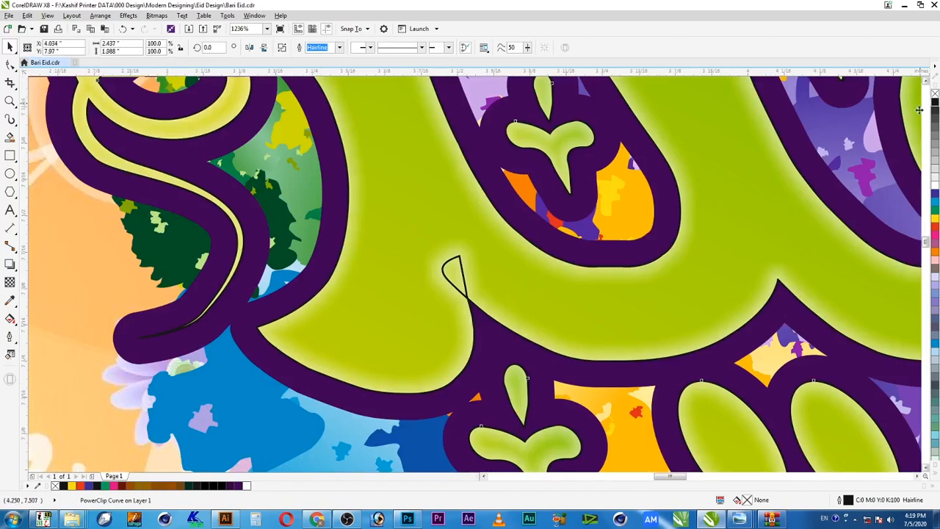
{"action": "right_click", "coordinate": [935, 94]}
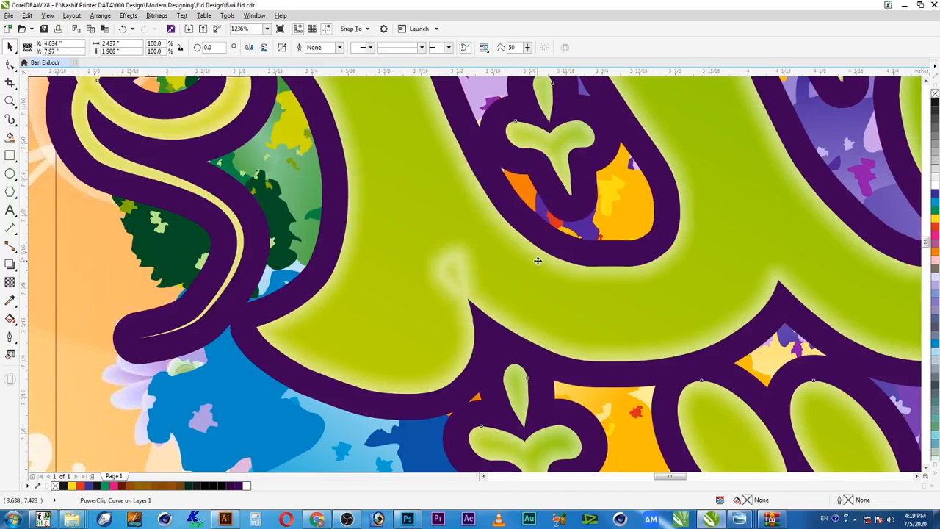
Duplicate the white shadow in place inside the letters' PowerClip and finish editing the contents.
{"action": "left_click", "coordinate": [538, 261], "text": "ctrl"}
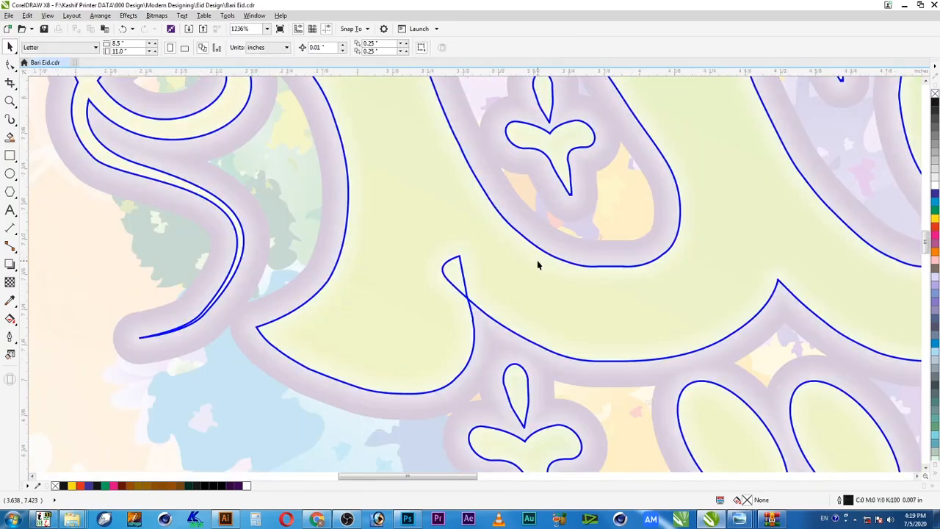
{"action": "scroll", "coordinate": [537, 260], "scroll_direction": "down", "scroll_amount": 2}
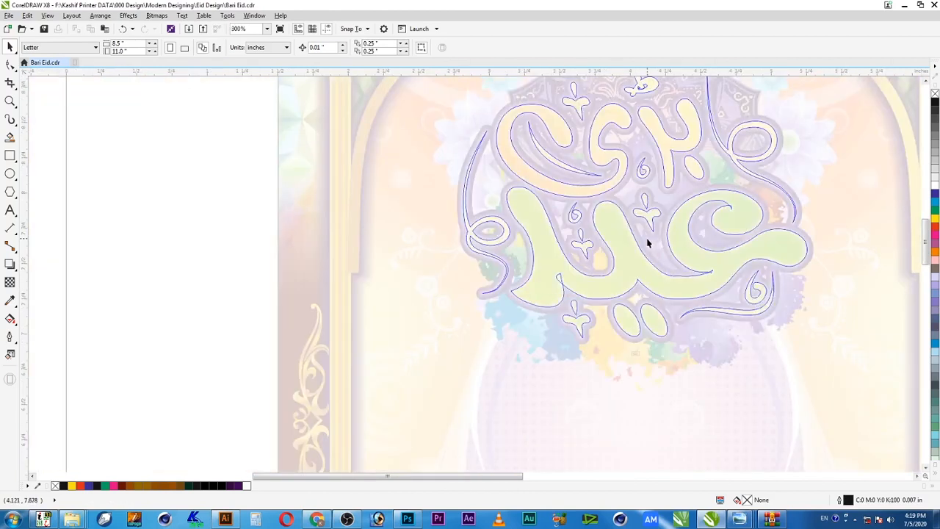
{"action": "left_click_drag", "start_coordinate": [426, 180], "coordinate": [772, 331]}
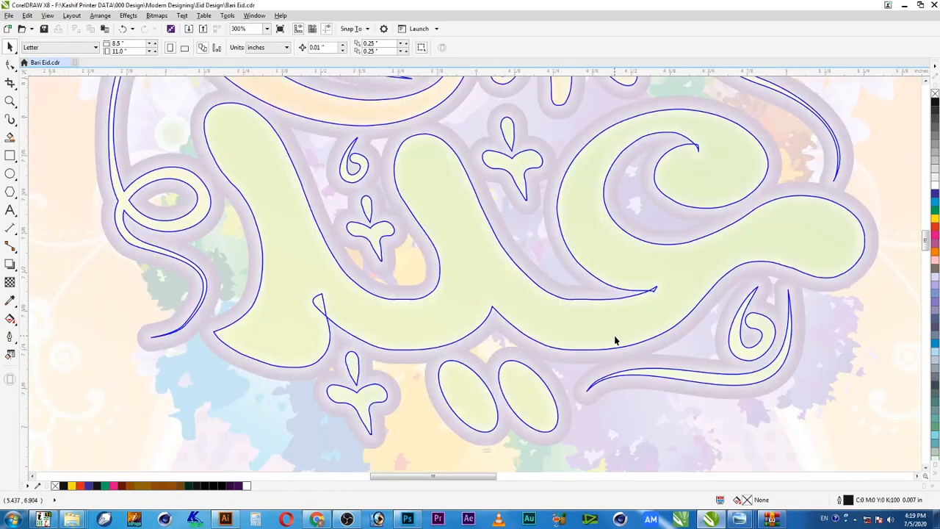
{"action": "left_click", "coordinate": [615, 340]}
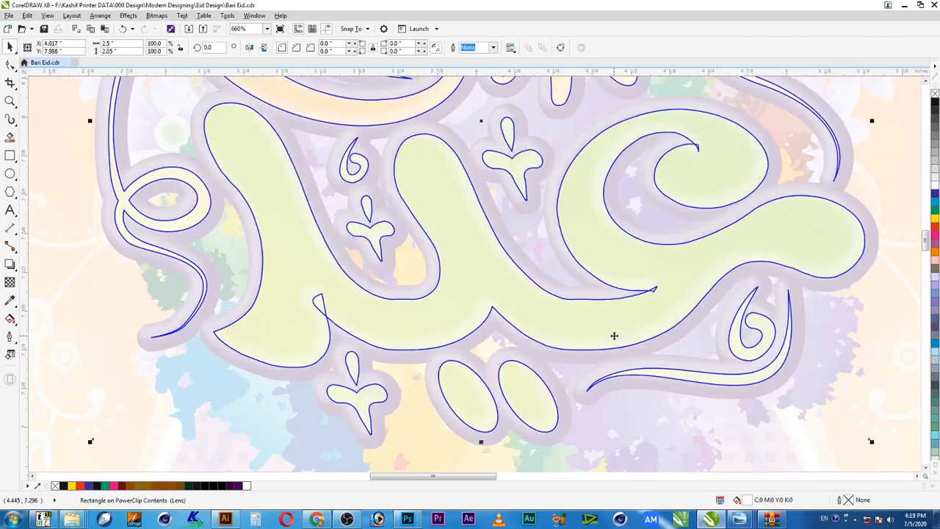
{"action": "key", "text": "ctrl+d"}
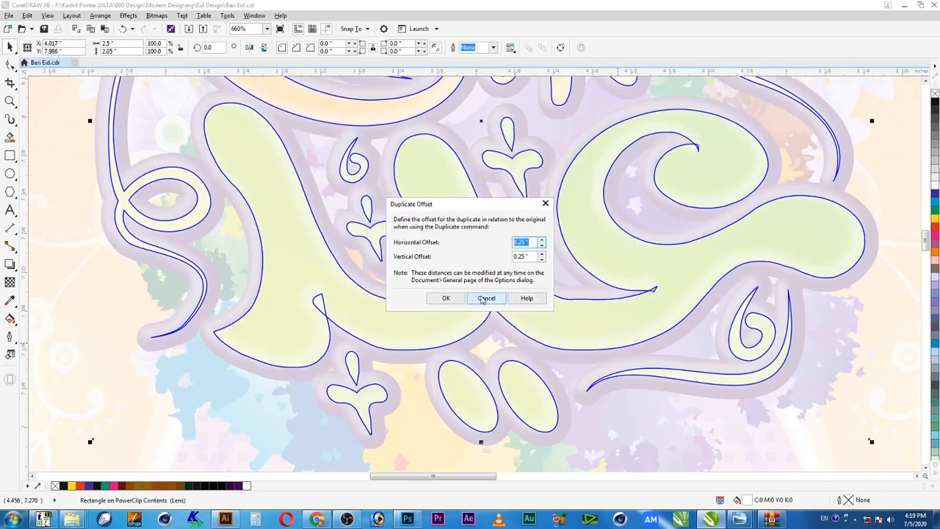
{"action": "left_click", "coordinate": [447, 299]}
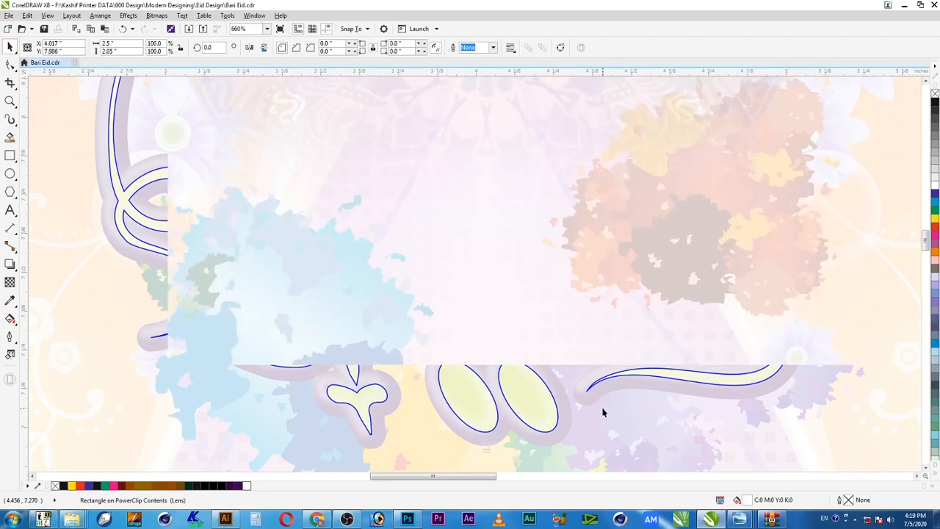
{"action": "left_click", "coordinate": [532, 418], "text": "shift"}
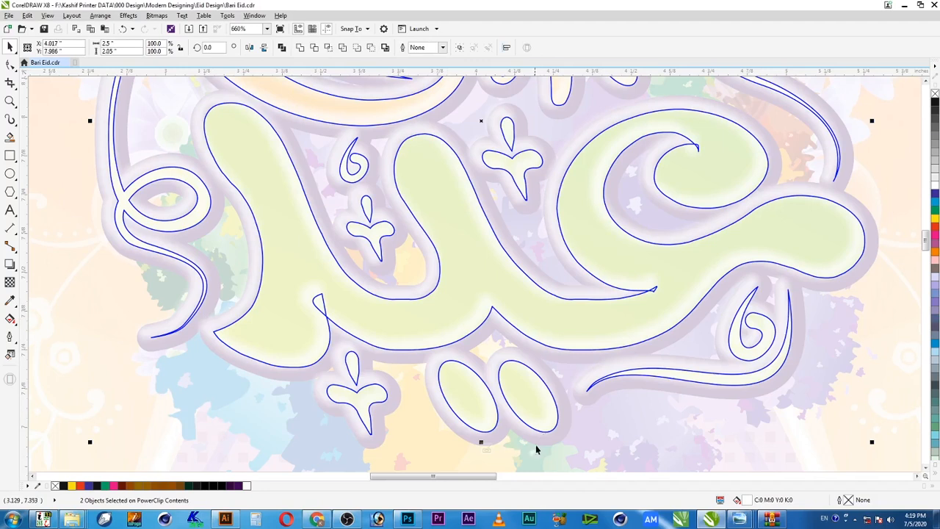
{"action": "left_click", "coordinate": [487, 449]}
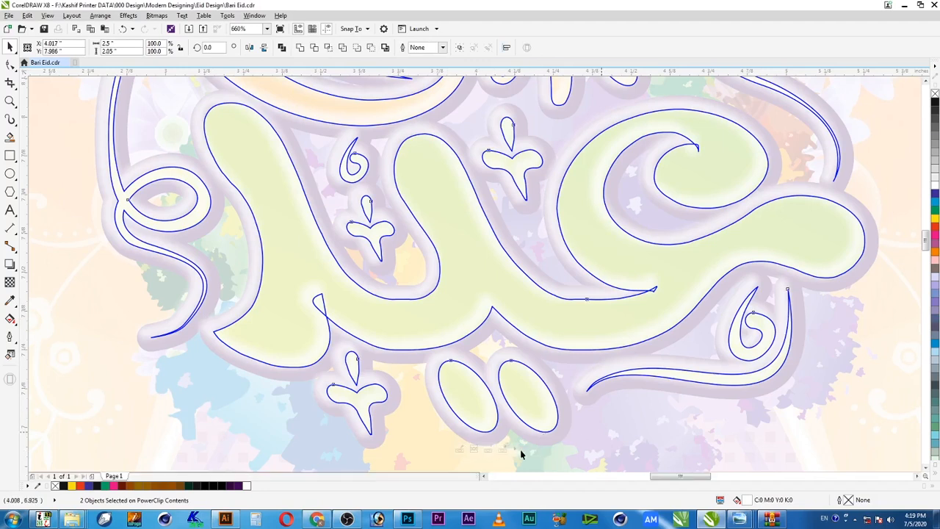
{"action": "left_click", "coordinate": [568, 435]}
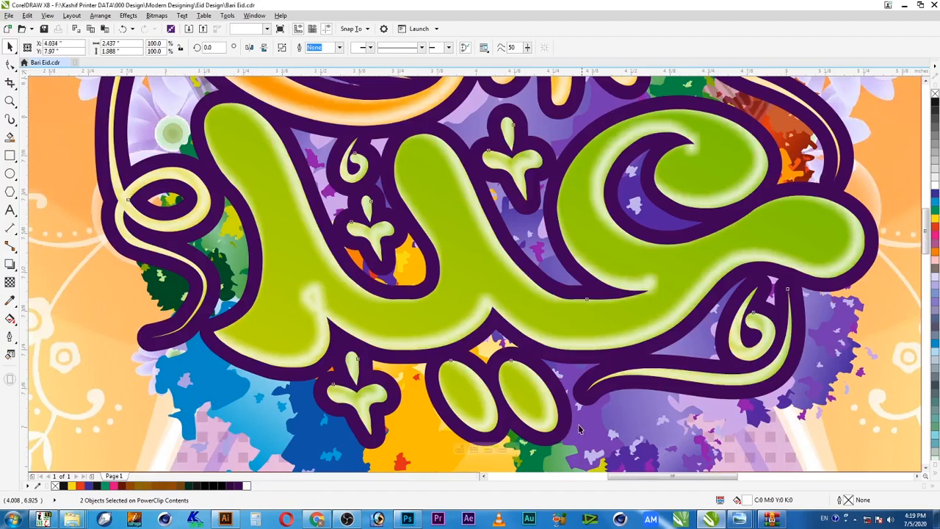
{"action": "scroll", "coordinate": [582, 426], "scroll_direction": "down", "scroll_amount": 2}
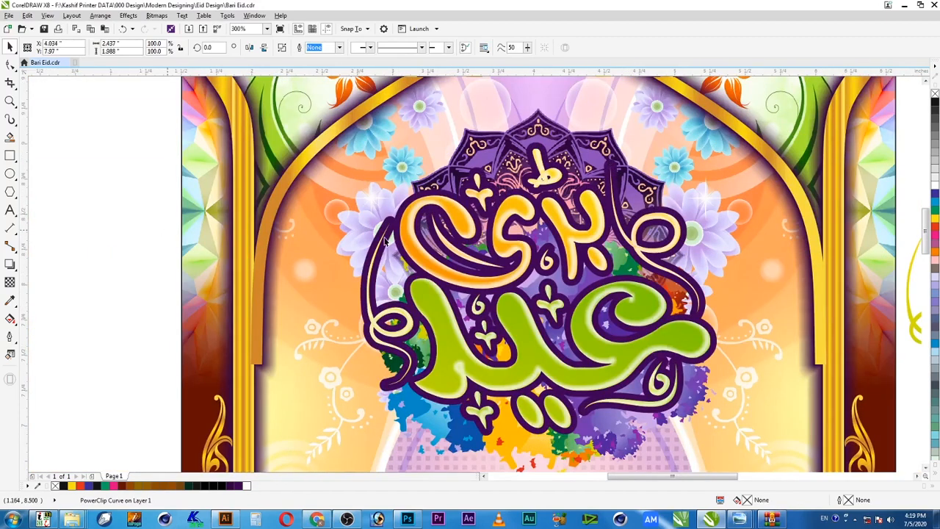
{"action": "scroll", "coordinate": [389, 274], "scroll_direction": "down", "scroll_amount": 1}
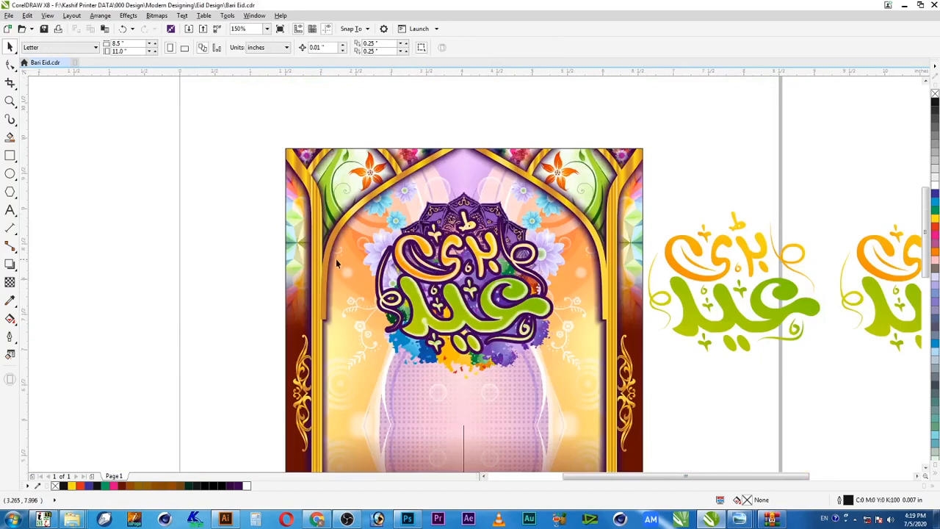
{"action": "left_click_drag", "start_coordinate": [279, 146], "coordinate": [661, 397]}
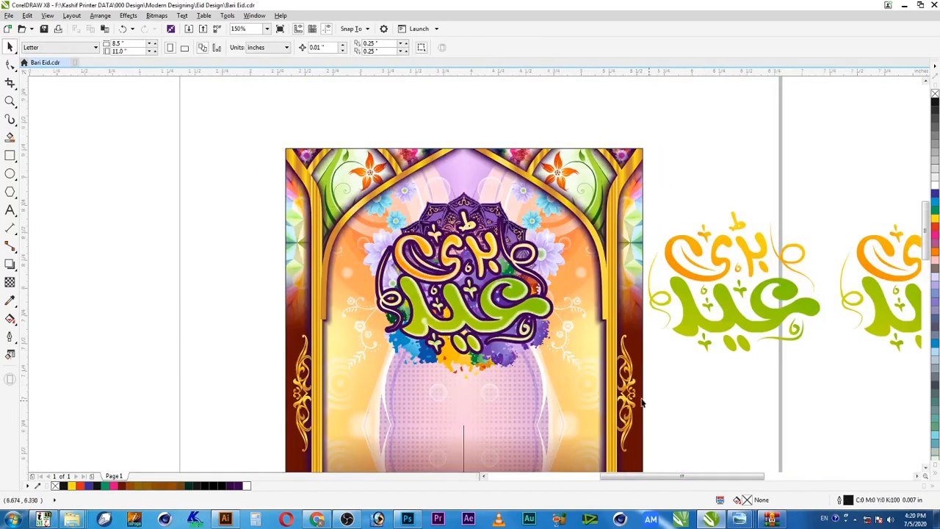
Save the poster file and delete the two spare orange-and-green calligraphy copies beside the page.
{"action": "left_click", "coordinate": [43, 28]}
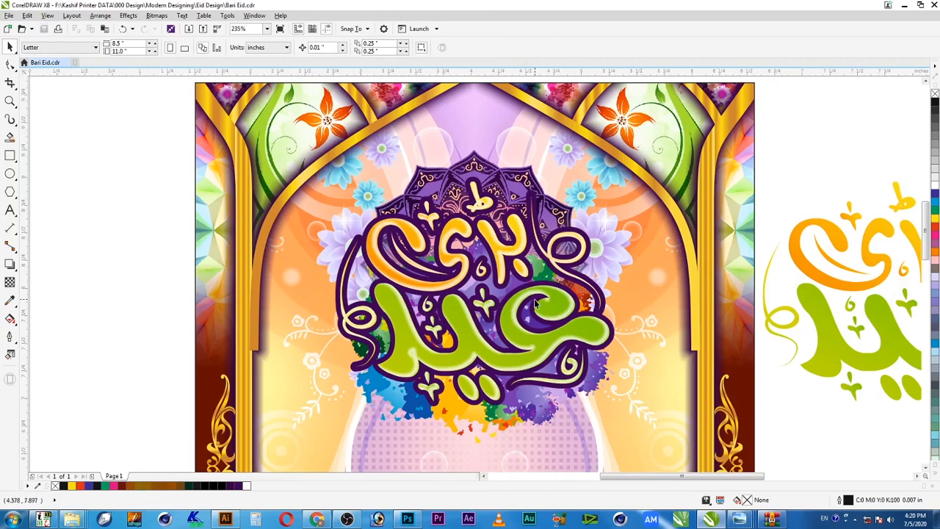
{"action": "scroll", "coordinate": [535, 301], "scroll_direction": "down", "scroll_amount": 2}
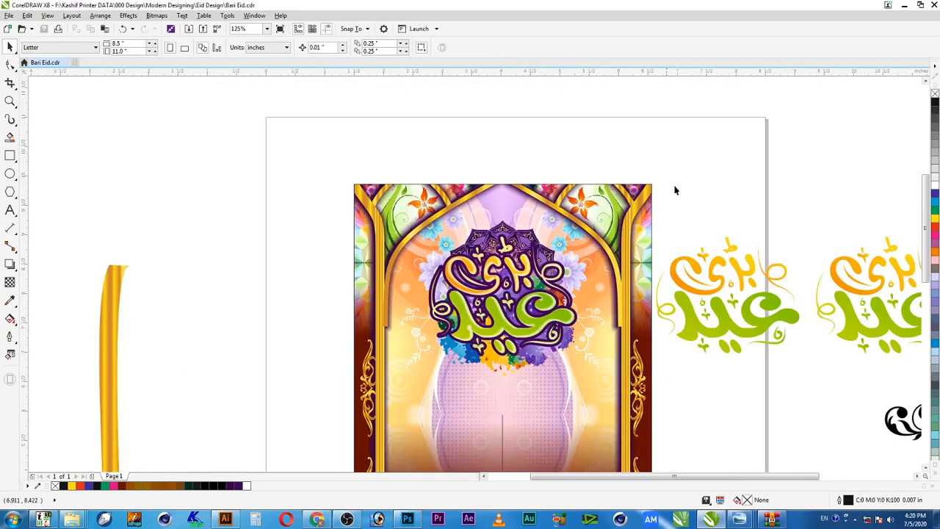
{"action": "left_click_drag", "start_coordinate": [645, 170], "coordinate": [849, 379]}
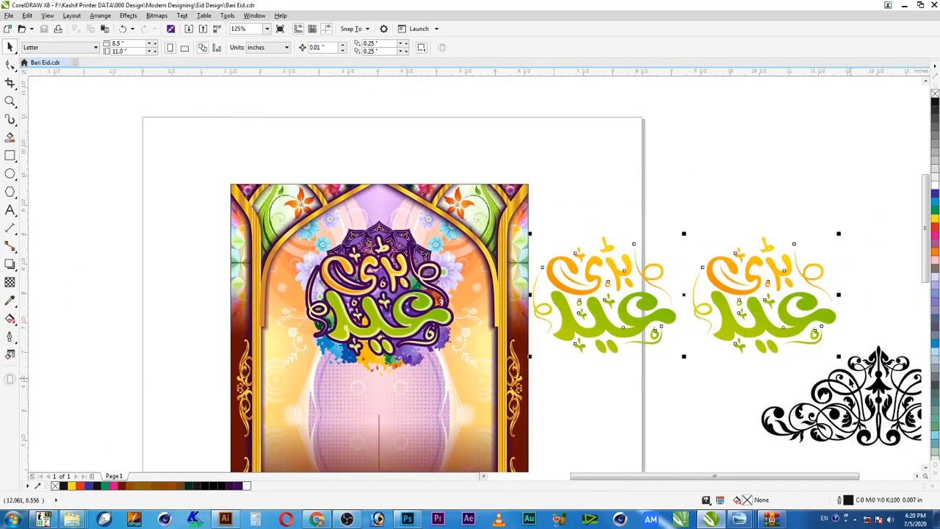
{"action": "key", "text": "Delete"}
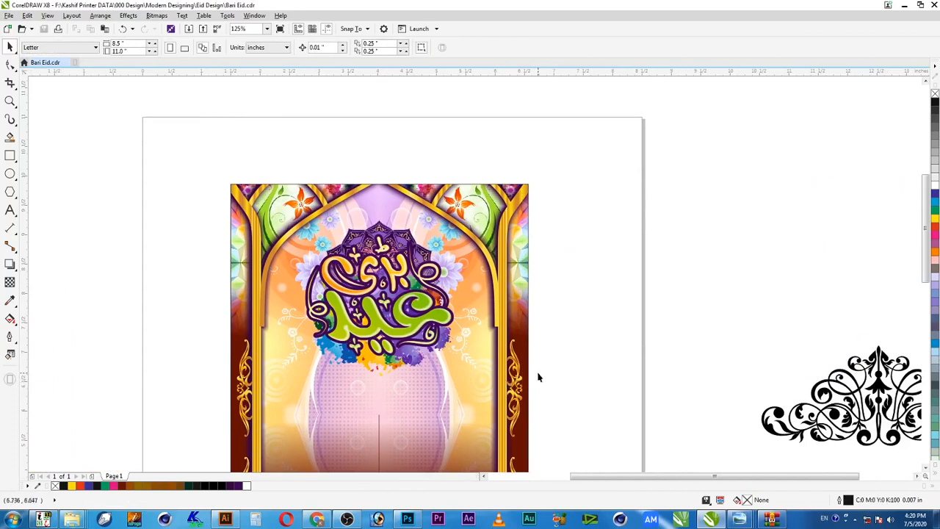
Move the purple peacock feather onto the poster, over the right end of the calligraphy.
{"action": "scroll", "coordinate": [533, 347], "scroll_direction": "down", "scroll_amount": 2}
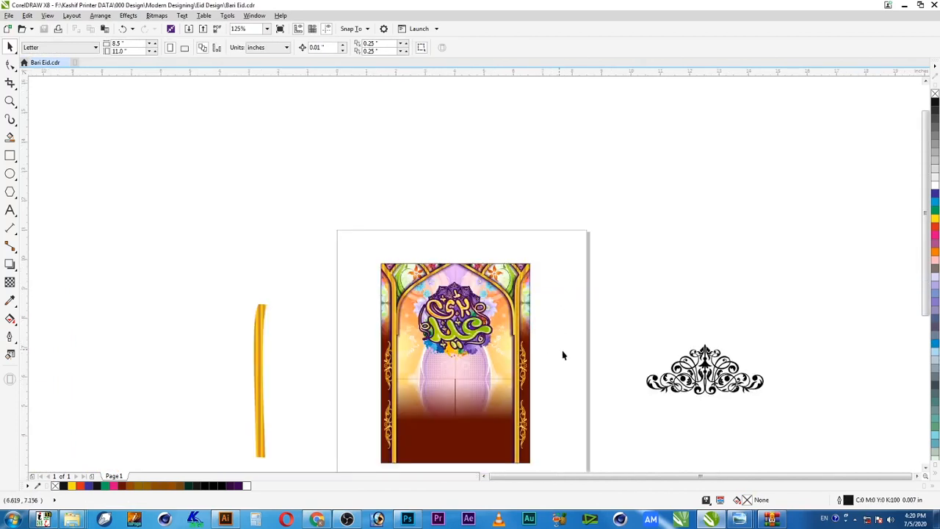
{"action": "scroll", "coordinate": [547, 292], "scroll_direction": "down", "scroll_amount": 2}
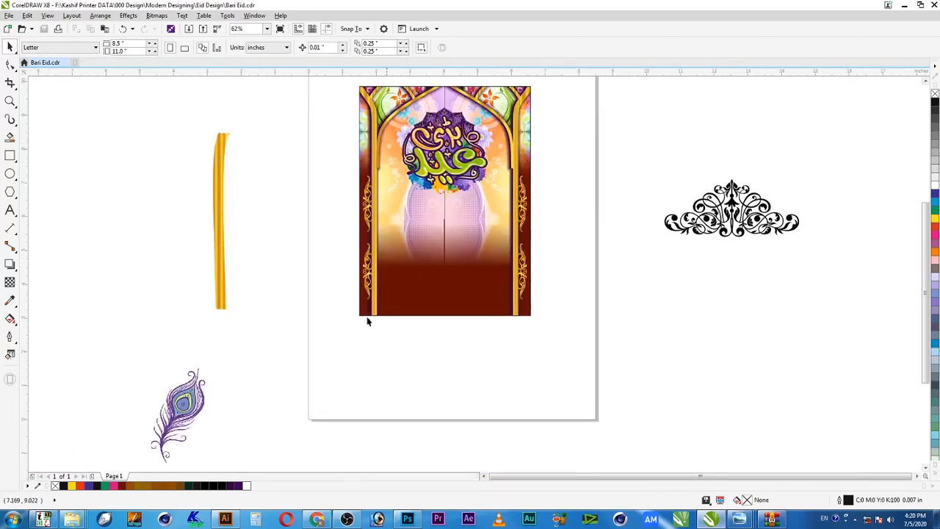
{"action": "left_click", "coordinate": [186, 413]}
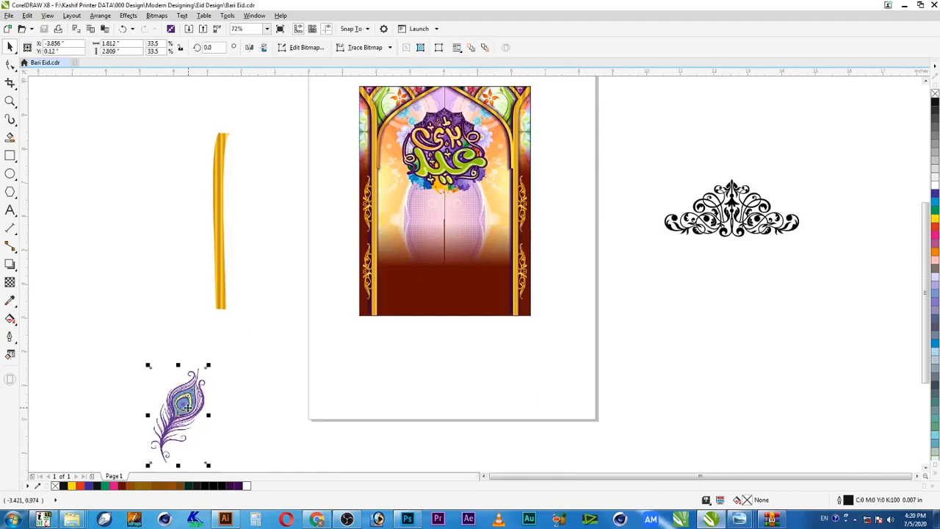
{"action": "left_click_drag", "start_coordinate": [185, 407], "coordinate": [498, 180]}
{"action": "left_click_drag", "start_coordinate": [555, 115], "coordinate": [299, 274]}
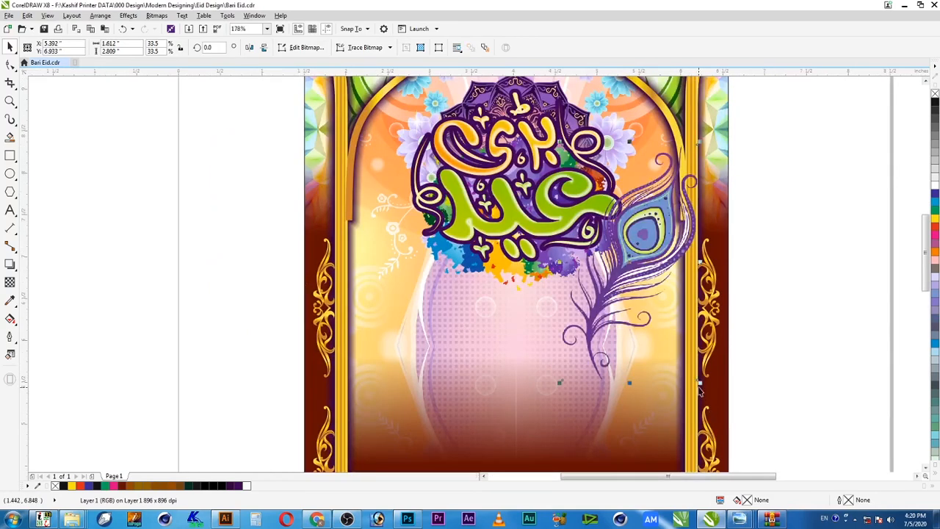
Scale the peacock feather to about 1.39 × 2.43 in and position it against the calligraphy's right side.
{"action": "left_click_drag", "start_coordinate": [700, 384], "coordinate": [677, 373]}
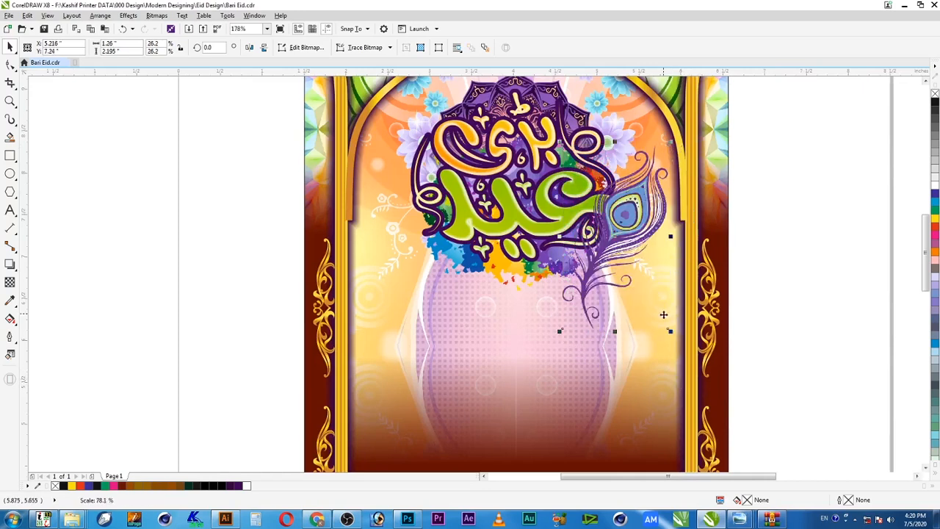
{"action": "mouse_move", "coordinate": [625, 235]}
{"action": "left_mouse_down"}
{"action": "mouse_move", "coordinate": [644, 235]}
{"action": "mouse_move", "coordinate": [639, 246]}
{"action": "left_mouse_up"}
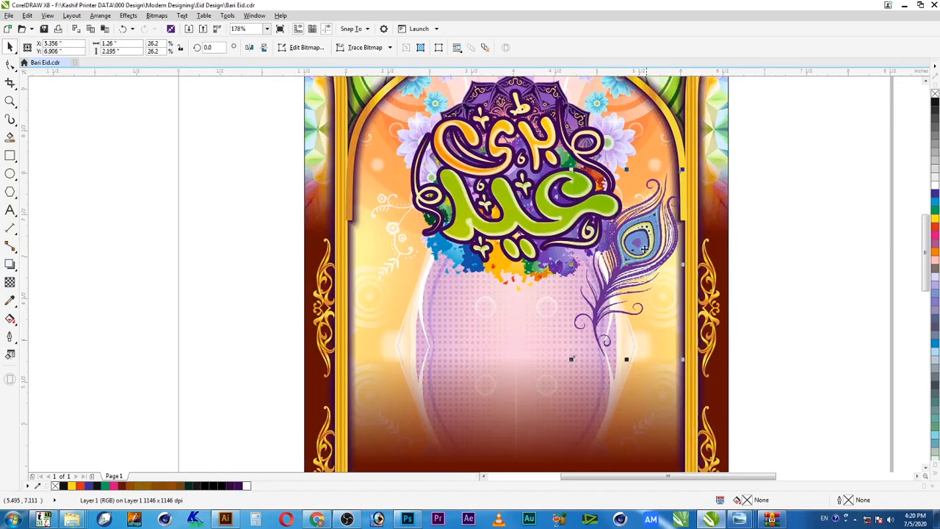
{"action": "left_click_drag", "start_coordinate": [683, 169], "coordinate": [692, 149]}
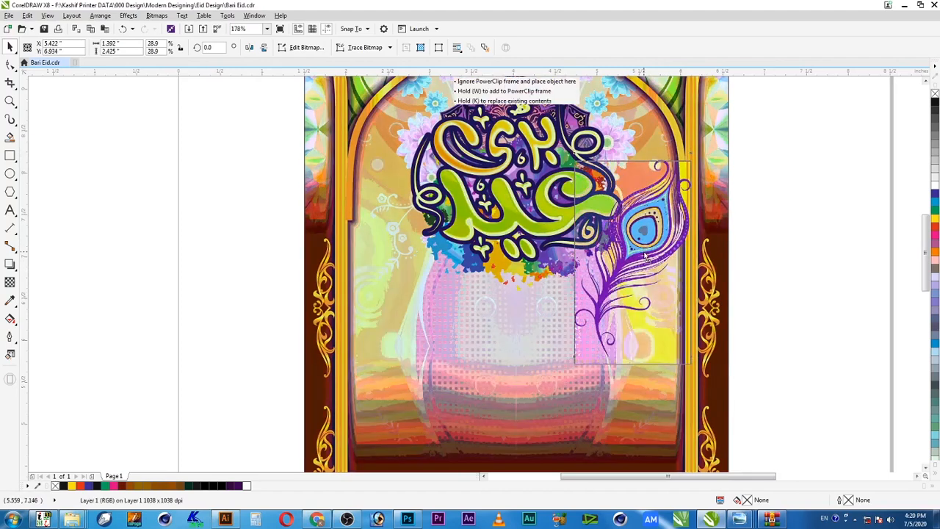
{"action": "key", "text": "Down"}
{"action": "left_click_drag", "start_coordinate": [643, 248], "coordinate": [635, 226]}
Bring the calligraphy in front of the feather, then shrink the feather to about 1.12 × 1.95 in and shift it slightly up.
{"action": "mouse_move", "coordinate": [217, 346]}
{"action": "left_mouse_down"}
{"action": "mouse_move", "coordinate": [407, 320]}
{"action": "mouse_move", "coordinate": [703, 176]}
{"action": "mouse_move", "coordinate": [735, 59]}
{"action": "mouse_move", "coordinate": [726, 118]}
{"action": "mouse_move", "coordinate": [752, 130]}
{"action": "left_mouse_up"}
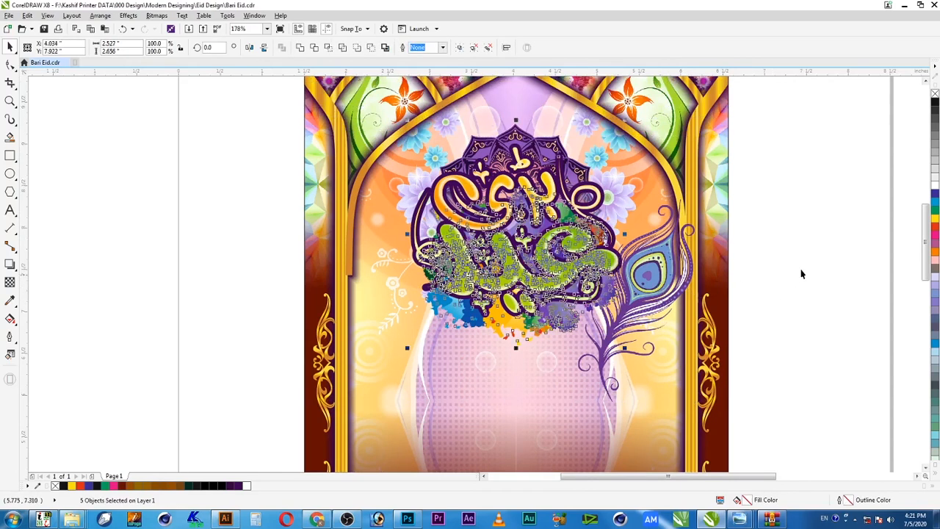
{"action": "left_click", "coordinate": [692, 336]}
{"action": "left_click", "coordinate": [698, 195]}
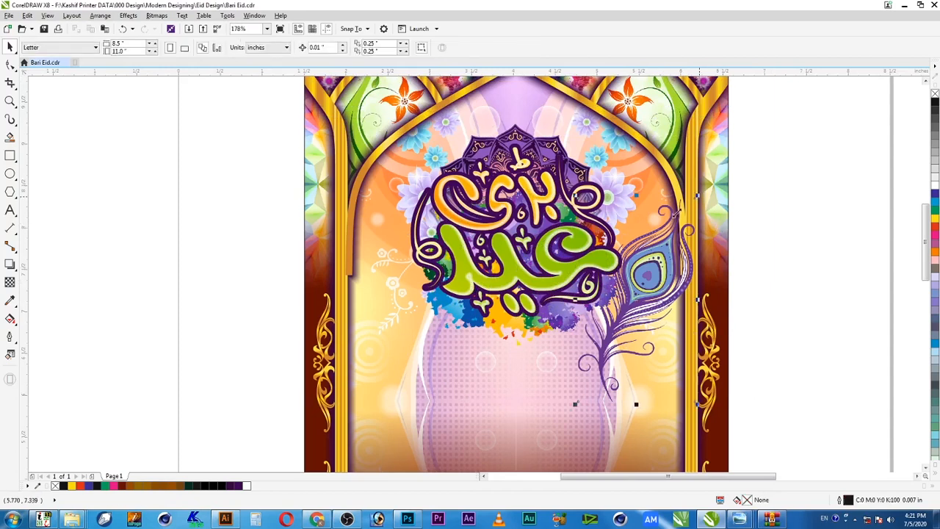
{"action": "left_click_drag", "start_coordinate": [698, 195], "coordinate": [676, 213]}
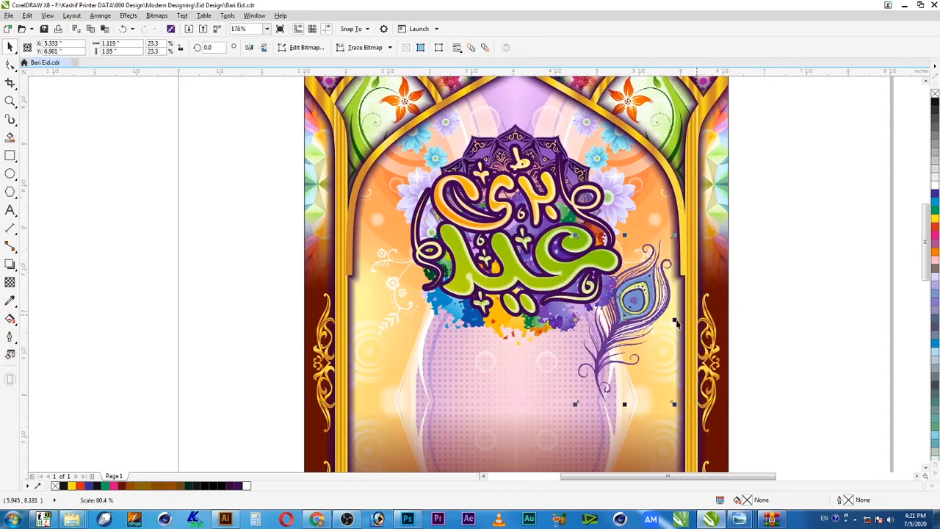
{"action": "left_click", "coordinate": [643, 308]}
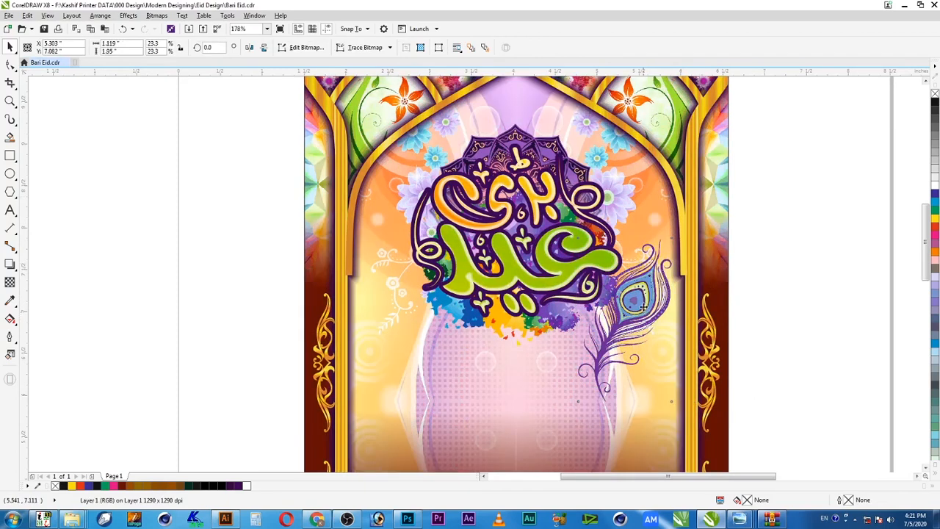
{"action": "left_click", "coordinate": [648, 300]}
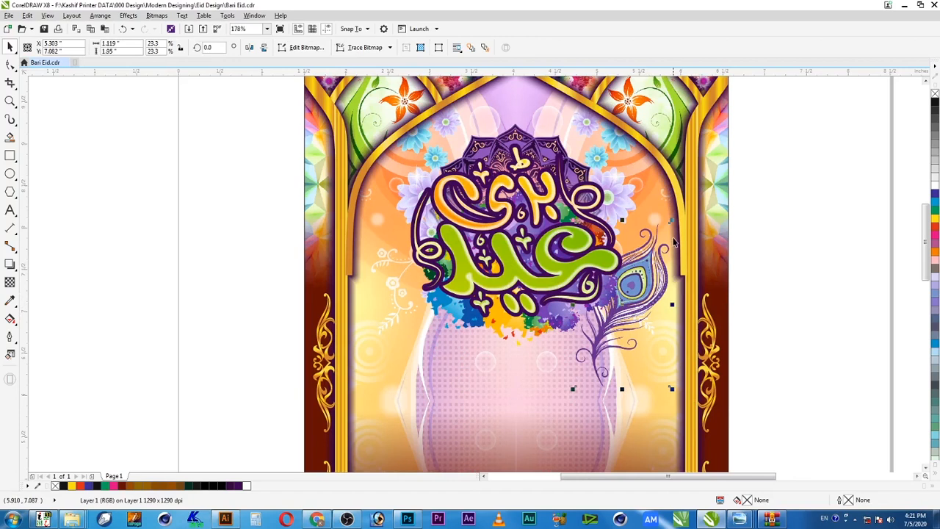
Place a mirrored copy of the feather at the calligraphy's left side and bring the calligraphy group in front of both feathers.
{"action": "left_click_drag", "start_coordinate": [674, 306], "coordinate": [415, 272]}
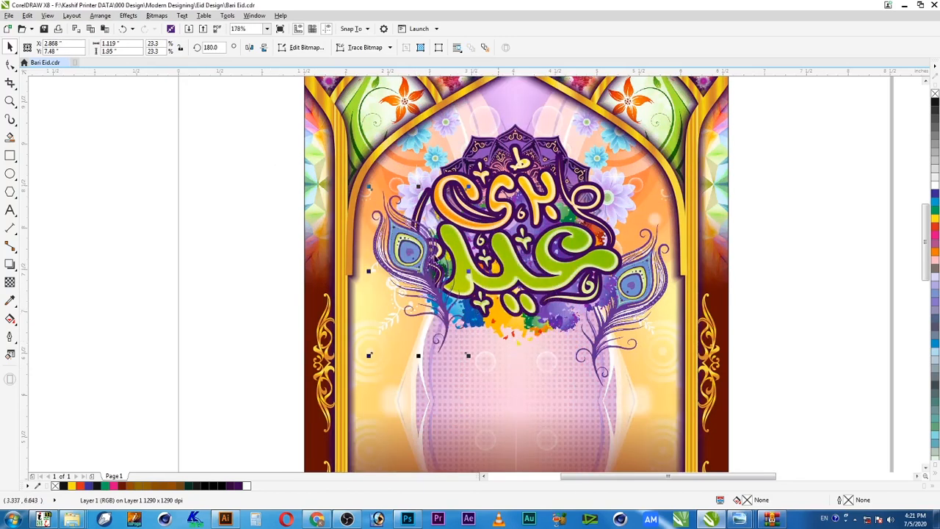
{"action": "left_click", "coordinate": [663, 292], "text": "shift"}
{"action": "left_click_drag", "start_coordinate": [256, 437], "coordinate": [796, 93]}
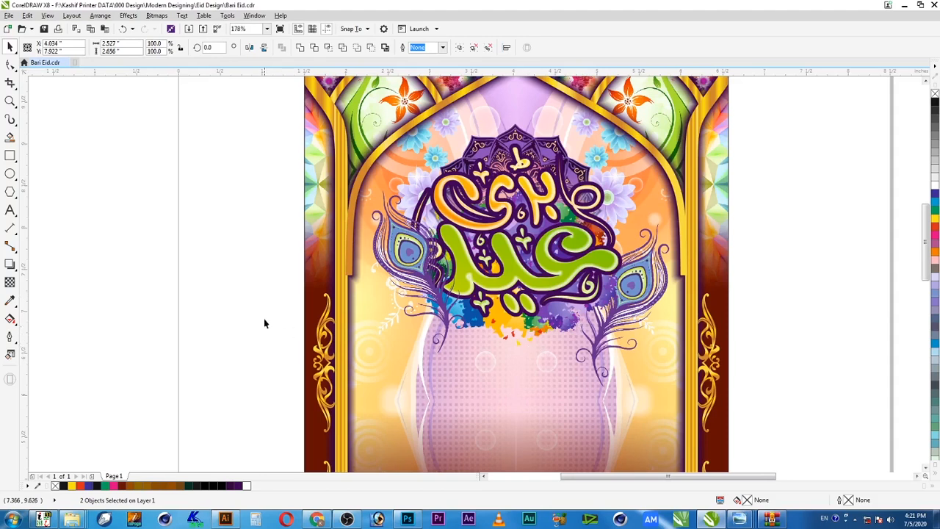
{"action": "key", "text": "ctrl+u"}
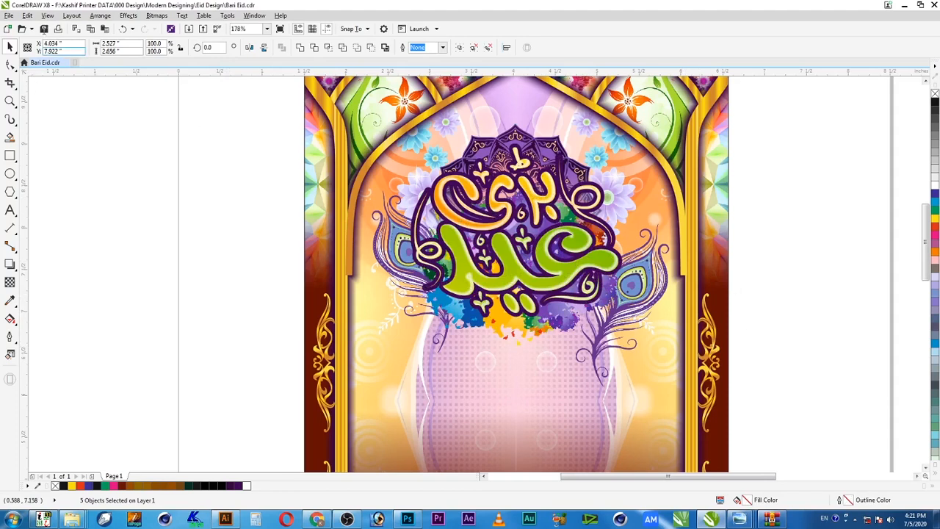
{"action": "key", "text": "Escape"}
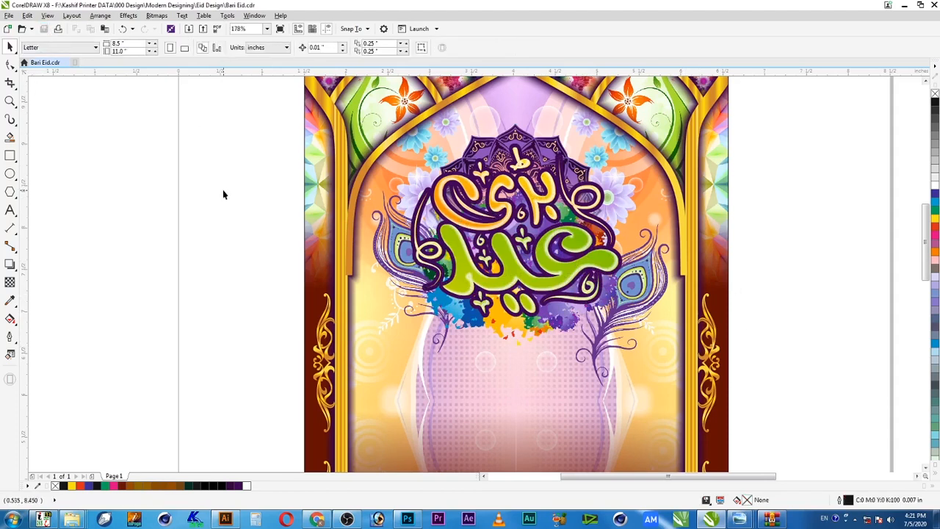
Add a drop shadow slightly below the calligraphy's dark purple contour, with opacity 30 and feathering 3.
{"action": "scroll", "coordinate": [273, 205], "scroll_direction": "down", "scroll_amount": 2}
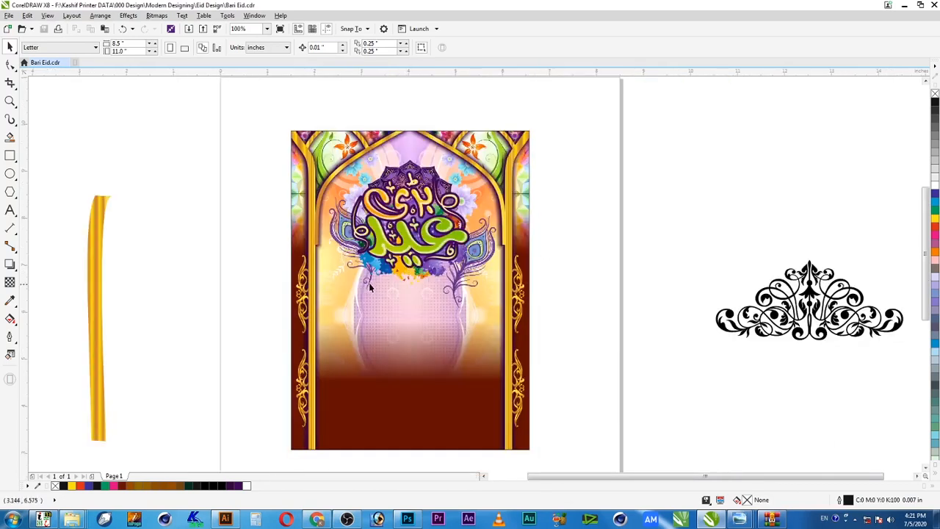
{"action": "key", "text": "z"}
{"action": "left_click_drag", "start_coordinate": [286, 125], "coordinate": [549, 371]}
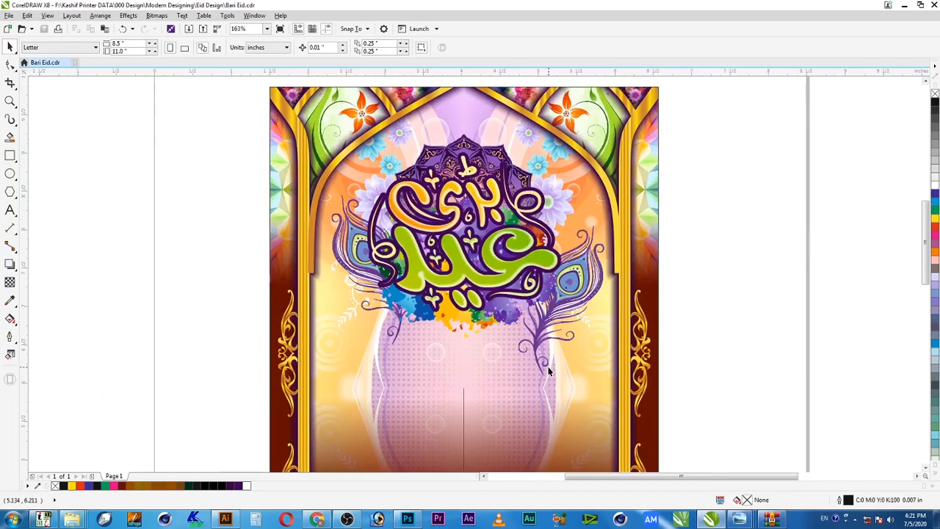
{"action": "left_click", "coordinate": [481, 315]}
{"action": "left_click", "coordinate": [482, 317]}
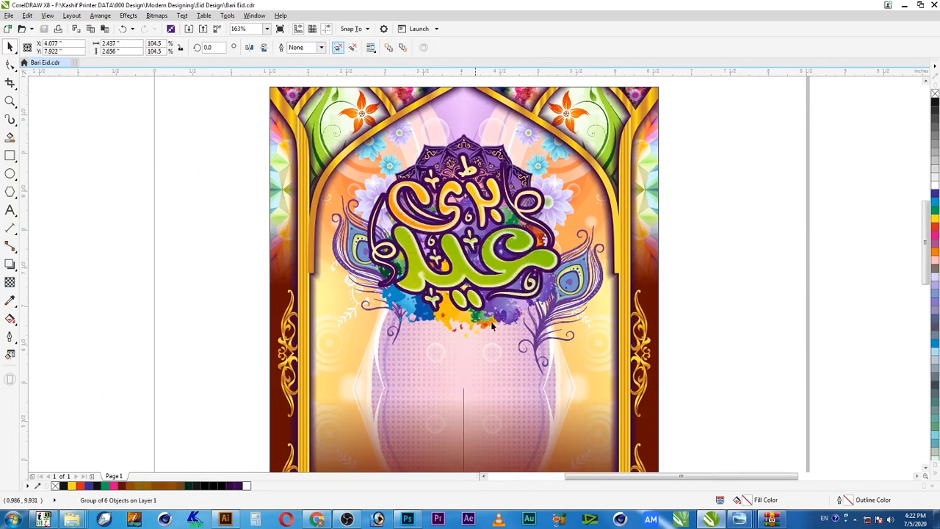
{"action": "key", "text": "Escape"}
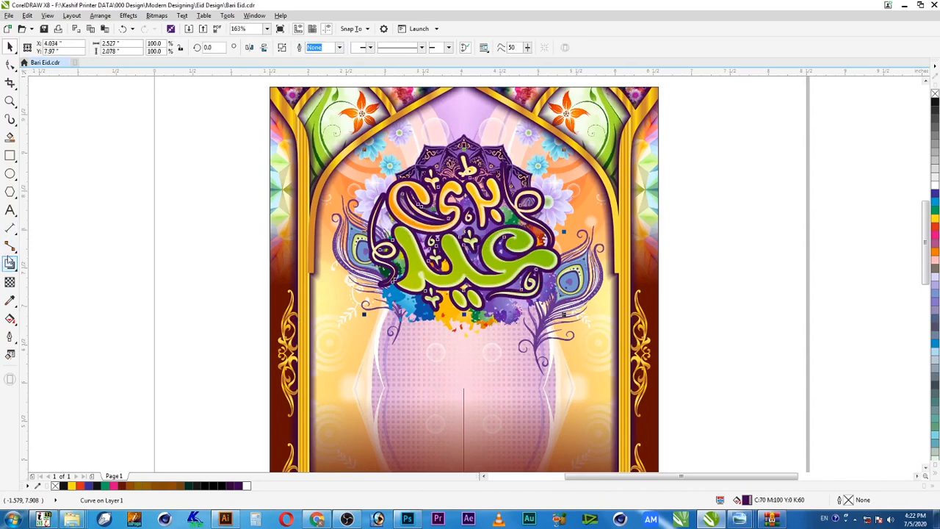
{"action": "left_click", "coordinate": [9, 265]}
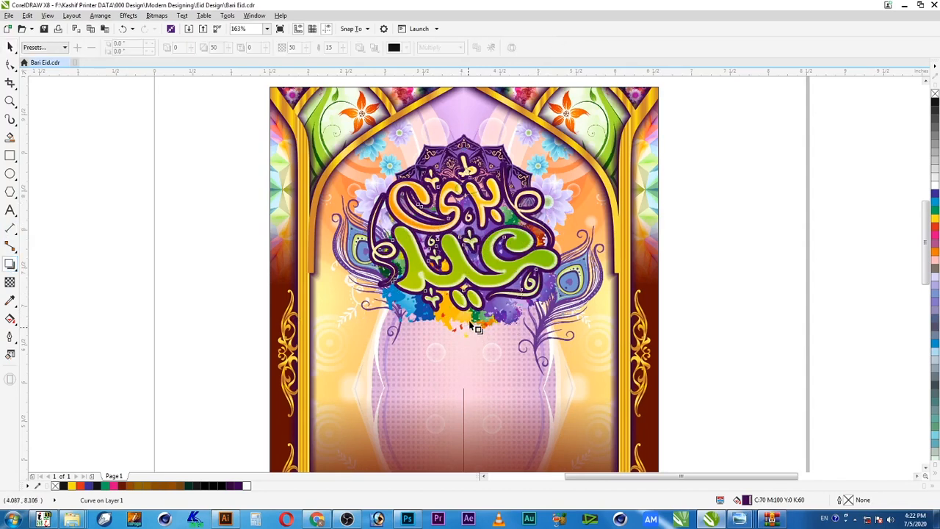
{"action": "left_click_drag", "start_coordinate": [470, 321], "coordinate": [469, 317]}
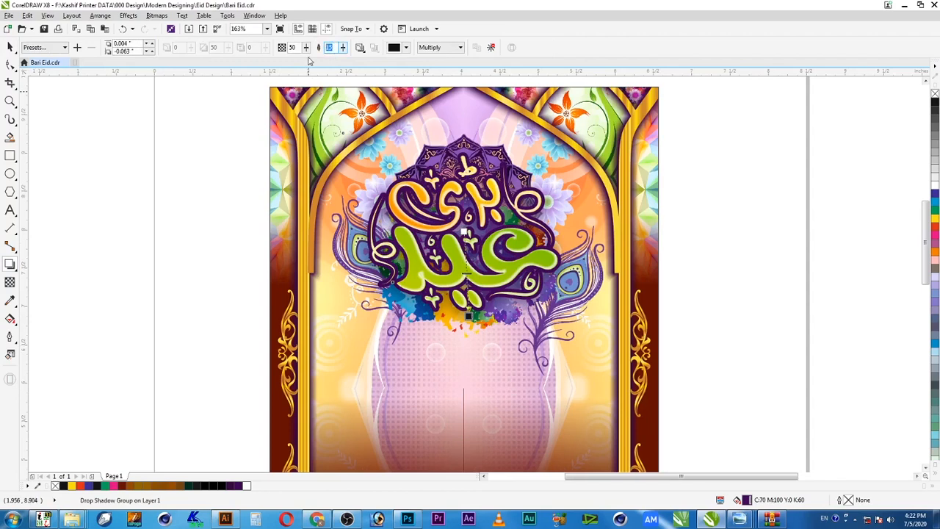
{"action": "key", "text": "Return"}
{"action": "type", "text": "30"}
{"action": "key", "text": "Return"}
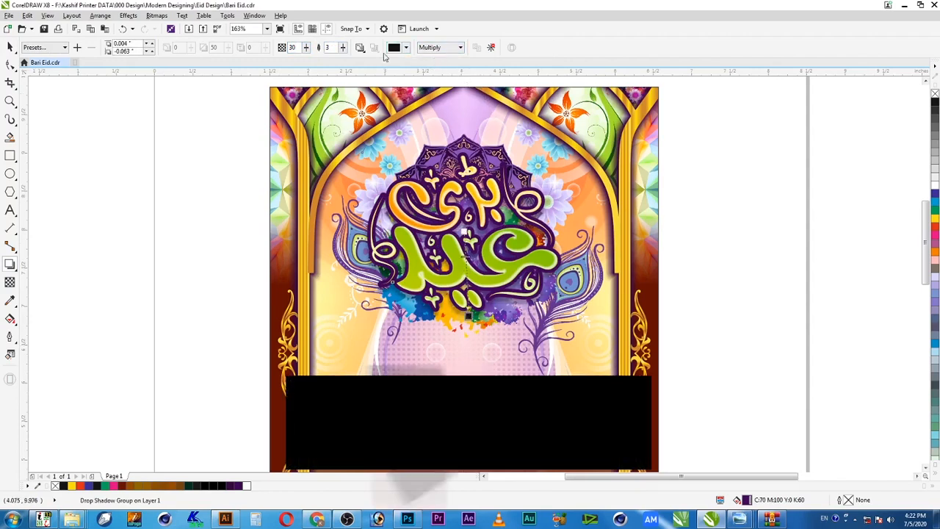
Set the contour shadow's feathering direction to Middle and its merge mode to Normal.
{"action": "left_click", "coordinate": [360, 47]}
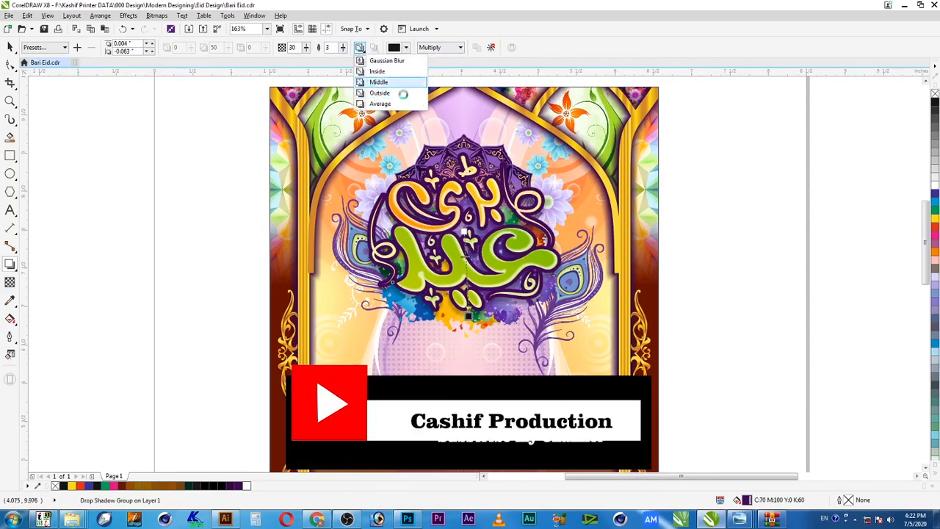
{"action": "left_click", "coordinate": [374, 83]}
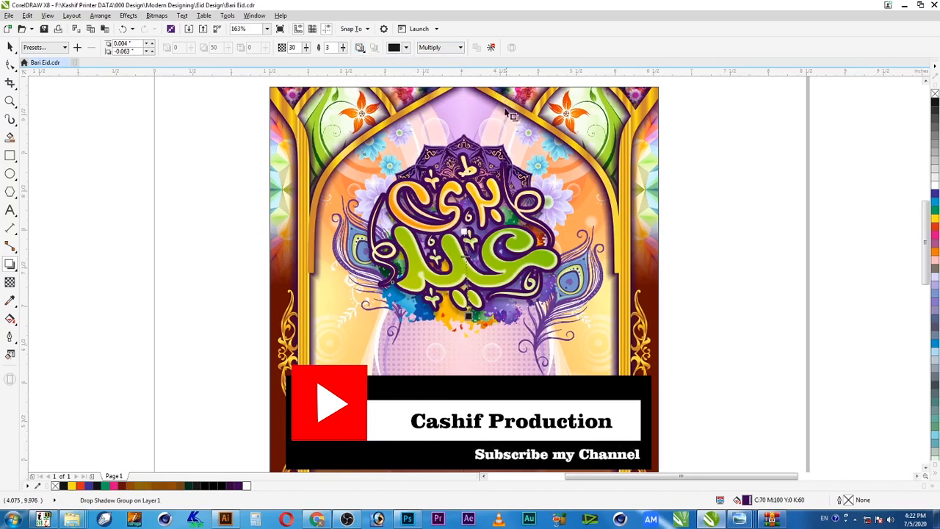
{"action": "left_click", "coordinate": [437, 48]}
{"action": "left_click", "coordinate": [438, 60]}
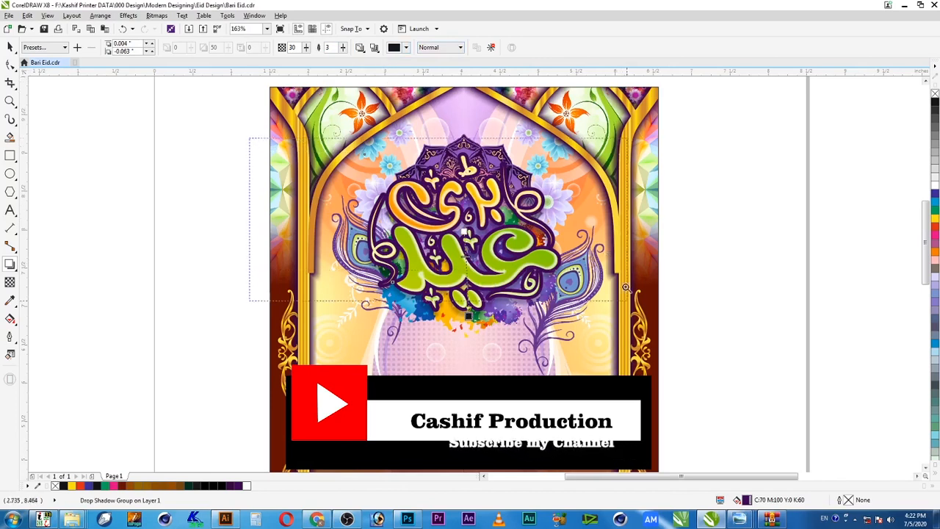
Set the contour shadow's opacity to 60 and adjust its offset to about 0.002 in across and -0.031 in down.
{"action": "key", "text": "shift+F2"}
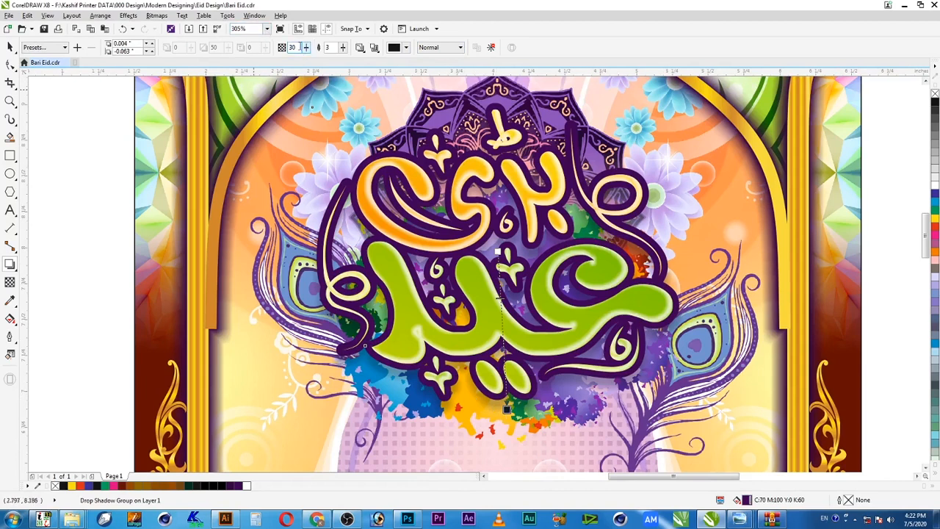
{"action": "type", "text": "60"}
{"action": "key", "text": "Return"}
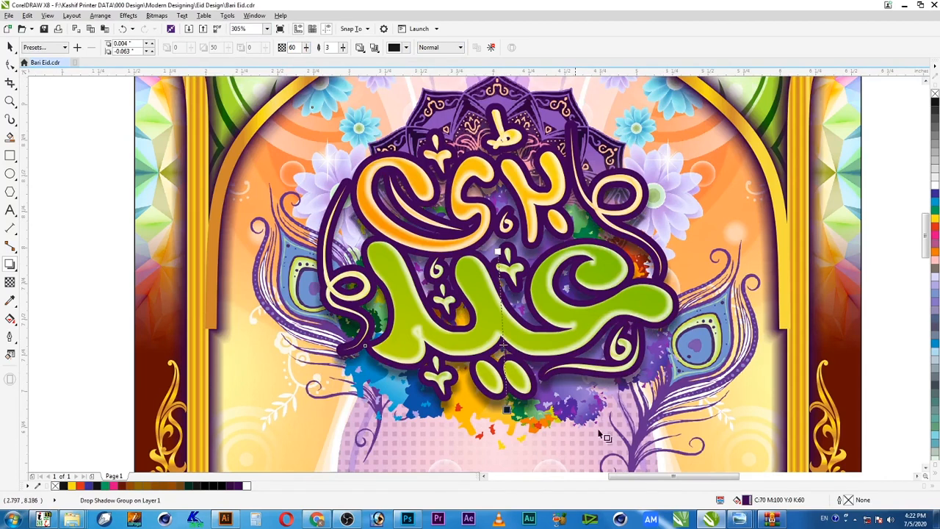
{"action": "left_click_drag", "start_coordinate": [506, 409], "coordinate": [512, 438]}
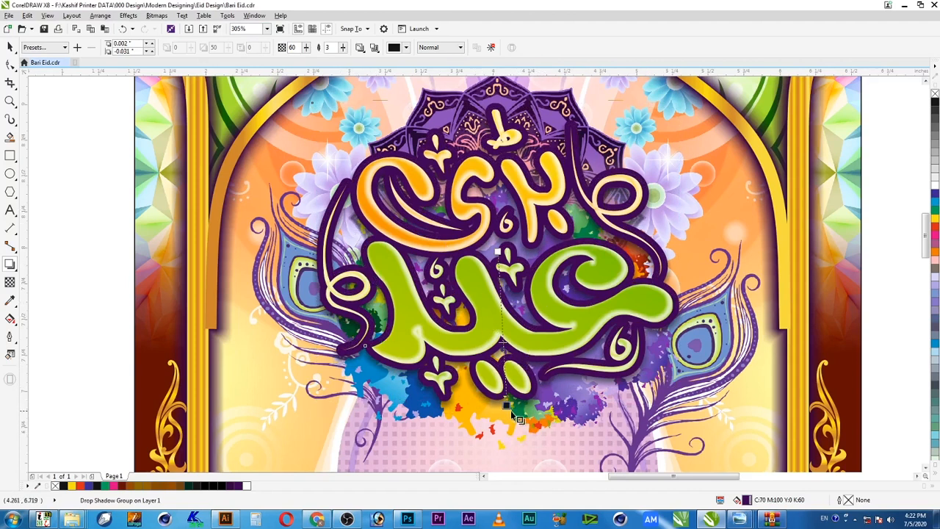
{"action": "left_click", "coordinate": [10, 47]}
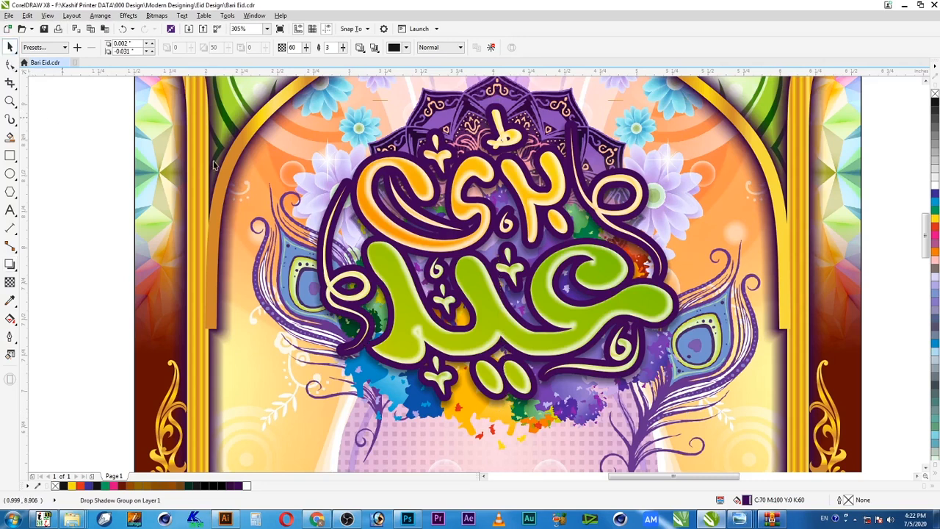
{"action": "key", "text": "Escape"}
{"action": "scroll", "coordinate": [500, 265], "scroll_direction": "down", "scroll_amount": 2}
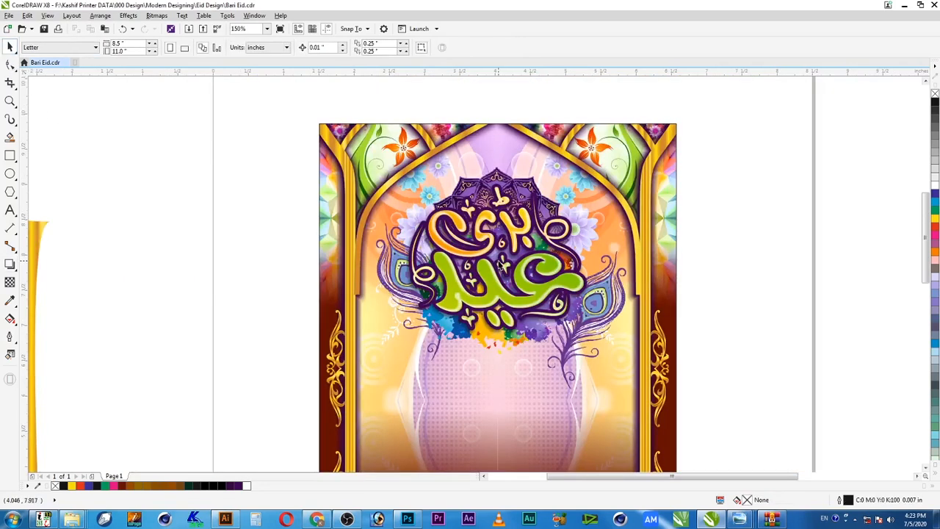
Save the file, then place the black scroll ornament below the calligraphy and scale it to about 54%.
{"action": "key", "text": "ctrl+s"}
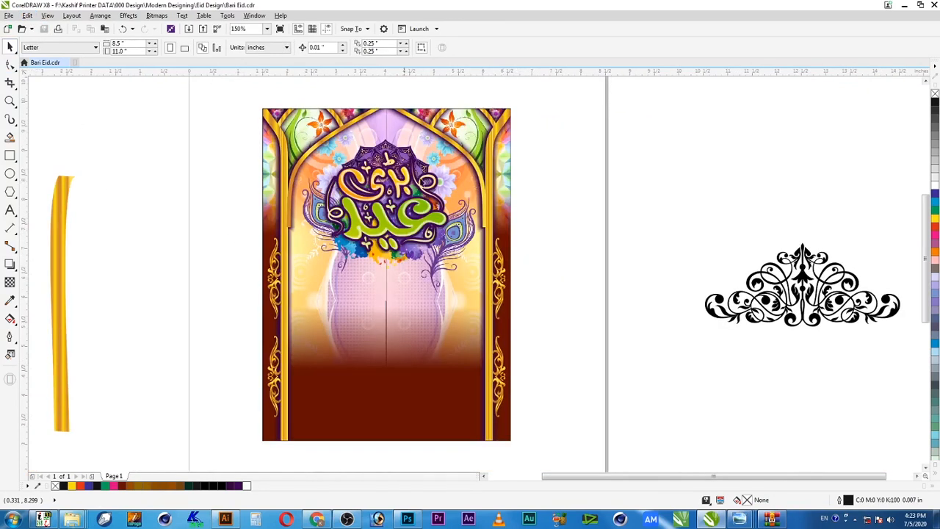
{"action": "left_click_drag", "start_coordinate": [250, 99], "coordinate": [523, 351]}
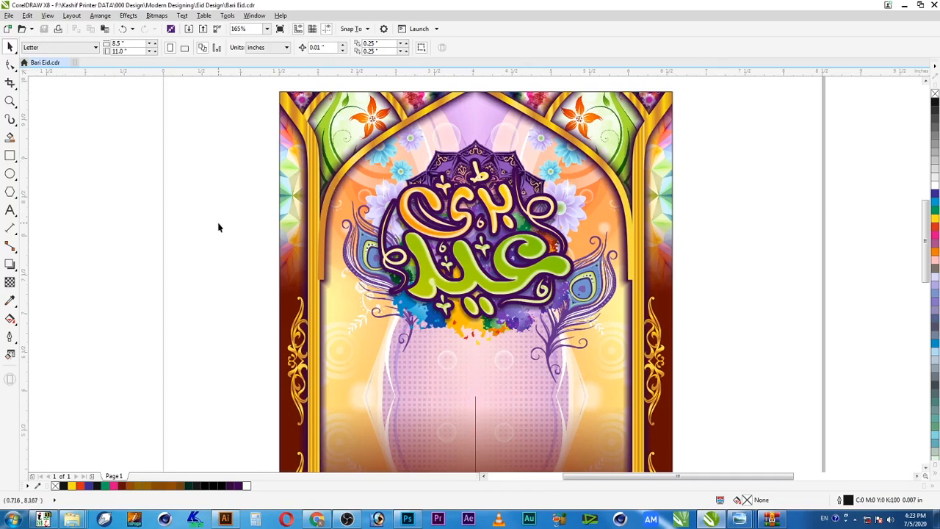
{"action": "key", "text": "F4"}
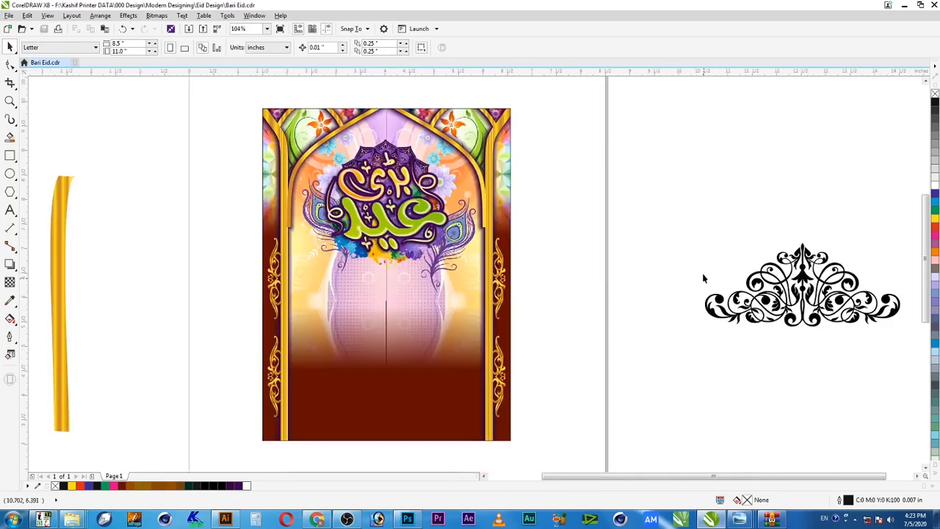
{"action": "left_click_drag", "start_coordinate": [688, 226], "coordinate": [462, 333]}
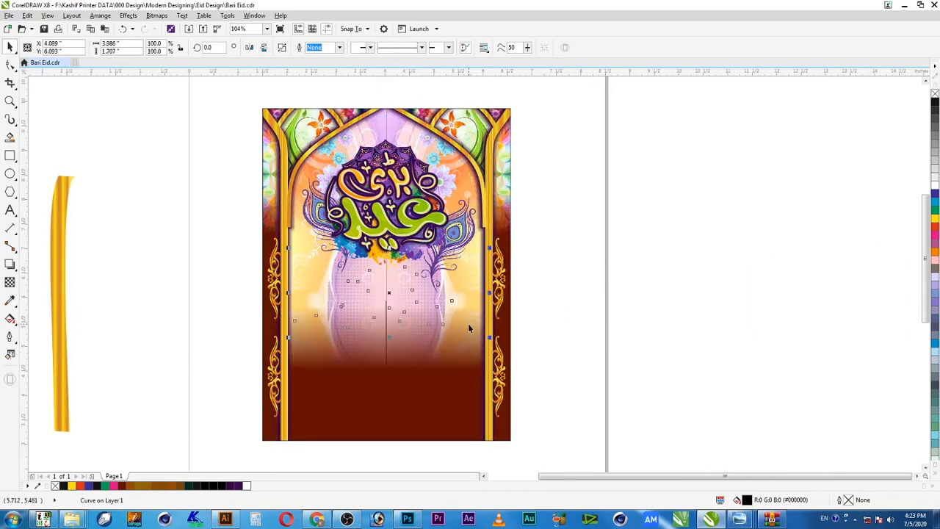
{"action": "left_click_drag", "start_coordinate": [492, 249], "coordinate": [472, 270]}
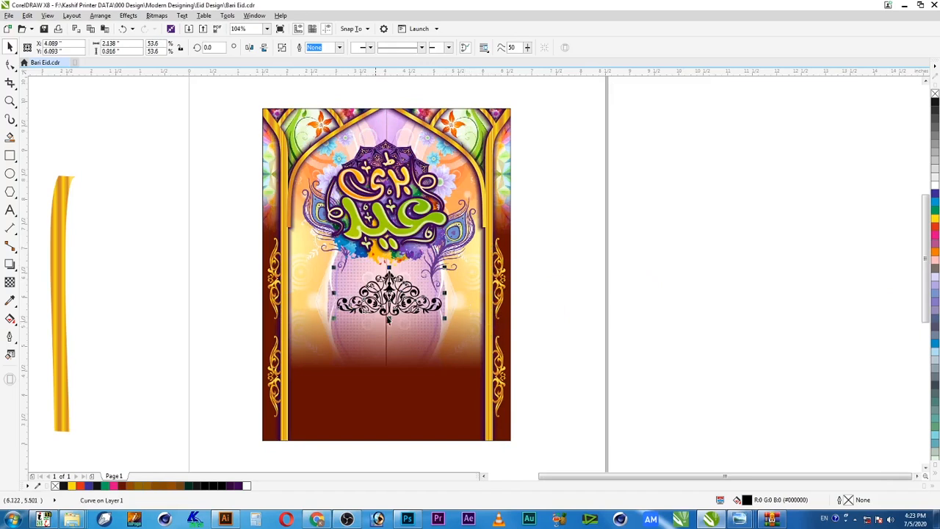
Flip the ornament vertically, centre it on the poster, save the file, and raise the ornament against the calligraphy's lower edge.
{"action": "left_click", "coordinate": [264, 47]}
{"action": "left_click", "coordinate": [413, 335]}
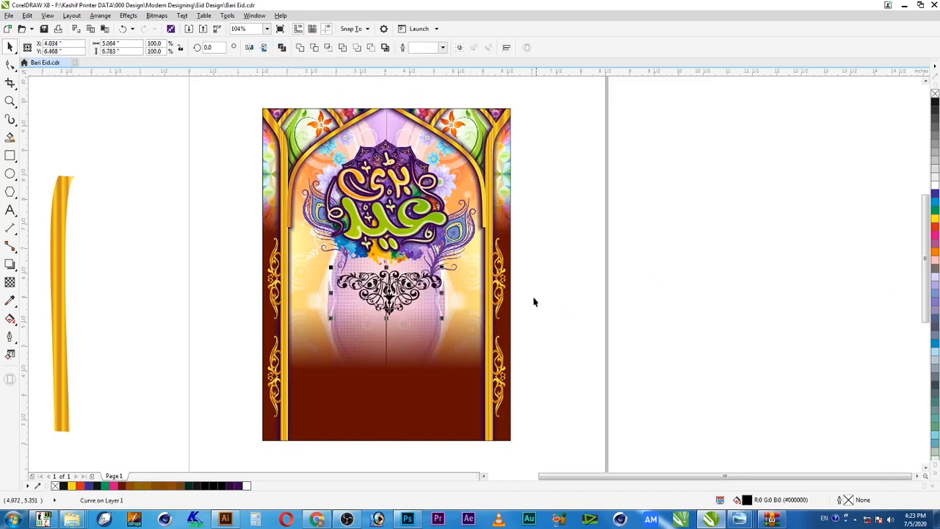
{"action": "left_click_drag", "start_coordinate": [543, 218], "coordinate": [236, 350]}
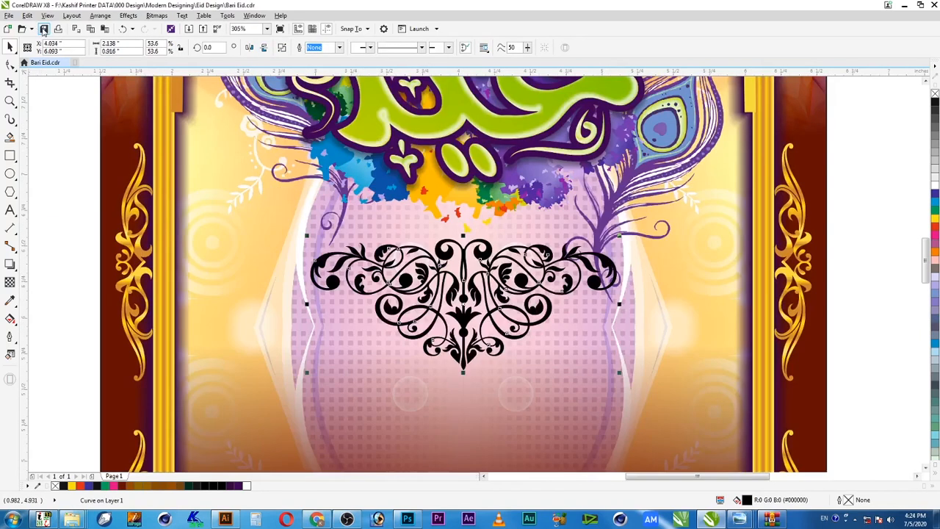
{"action": "left_click", "coordinate": [43, 30]}
{"action": "left_click_drag", "start_coordinate": [465, 305], "coordinate": [464, 236]}
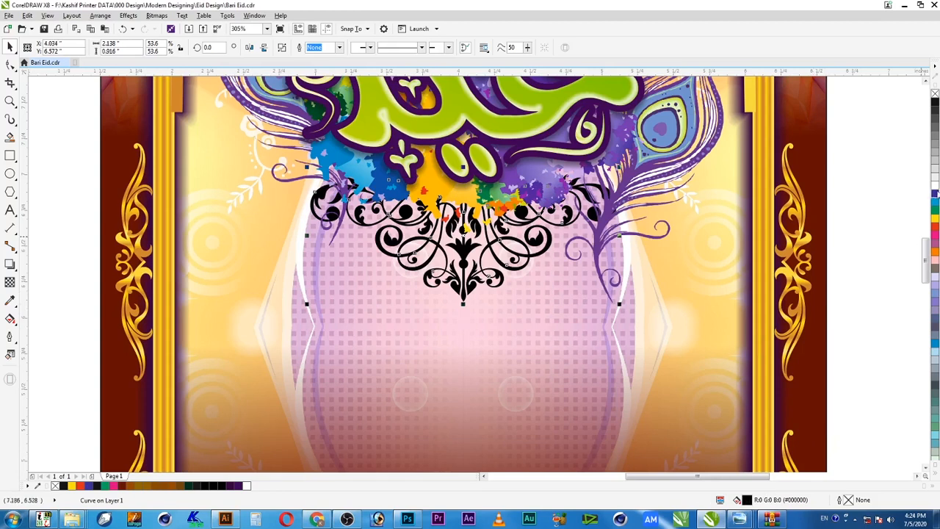
Switch the ornament's uniform fill to the CMYK model and set it to C 70, M 100, Y 0, K 0.
{"action": "double_click", "coordinate": [747, 500]}
{"action": "left_click_drag", "start_coordinate": [531, 166], "coordinate": [289, 176]}
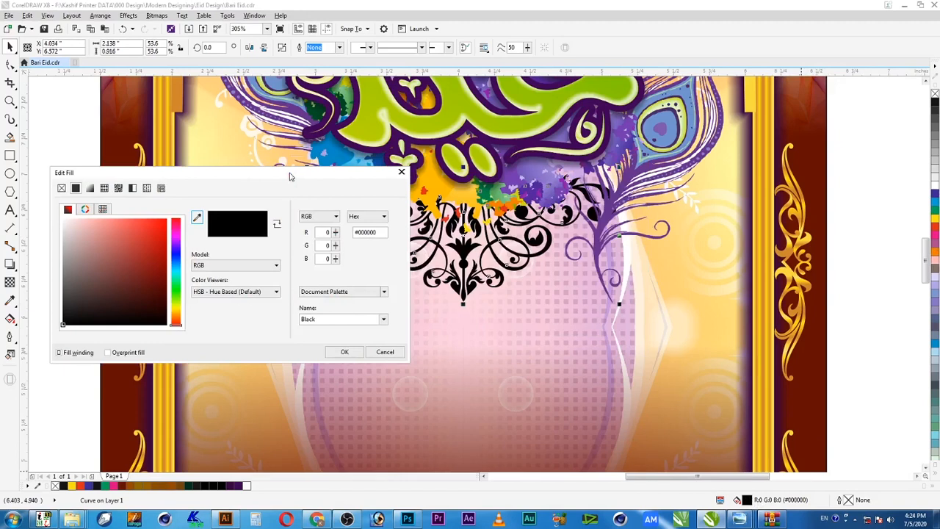
{"action": "left_click", "coordinate": [319, 216]}
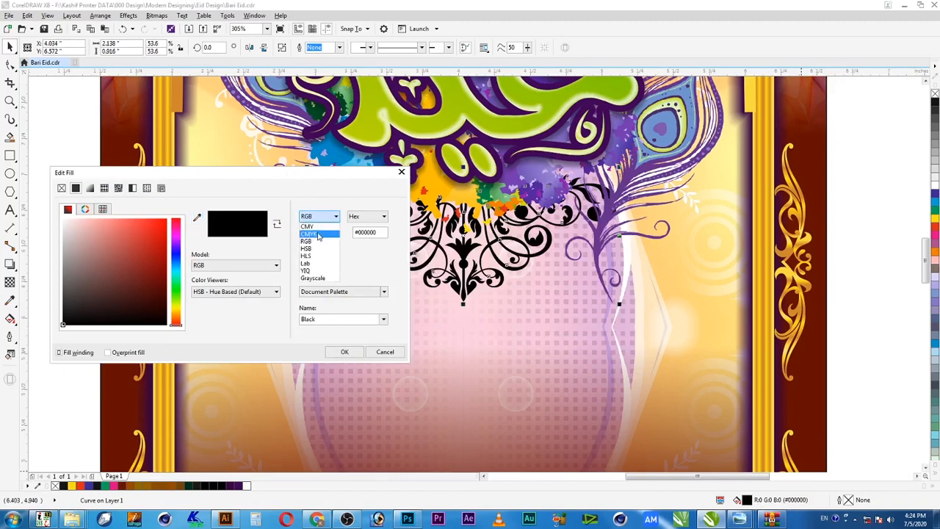
{"action": "left_click", "coordinate": [325, 240]}
{"action": "double_click", "coordinate": [326, 232]}
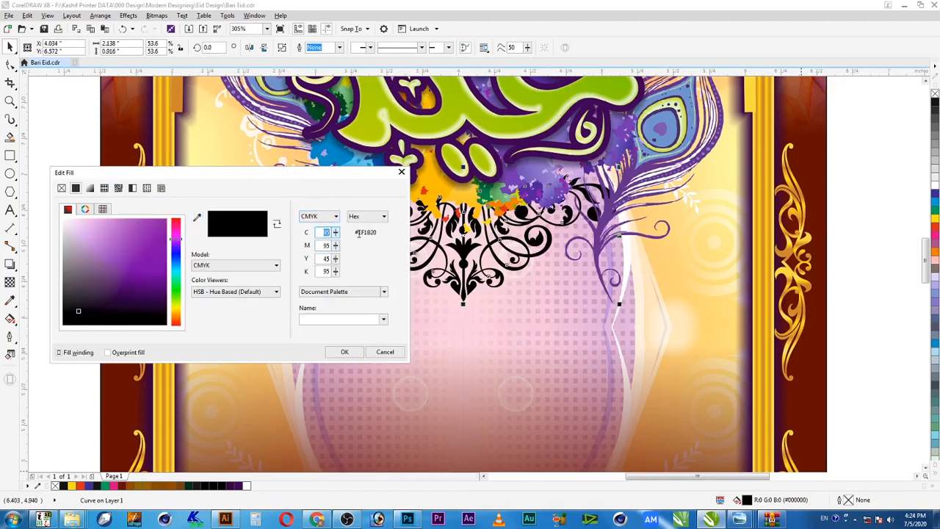
{"action": "type", "text": "70"}
{"action": "key", "text": "Tab"}
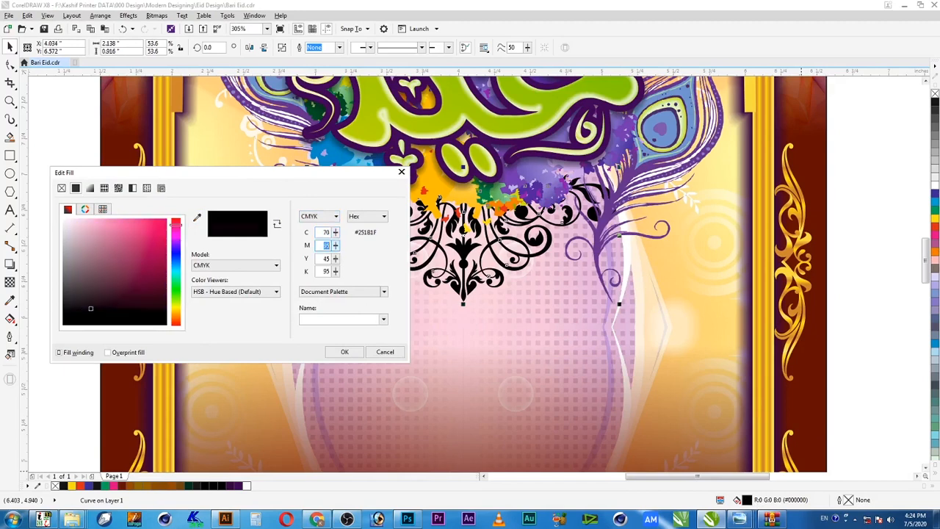
{"action": "key", "text": "Tab"}
{"action": "type", "text": "0"}
{"action": "key", "text": "Tab"}
{"action": "type", "text": "0"}
{"action": "key", "text": "shift+Tab"}
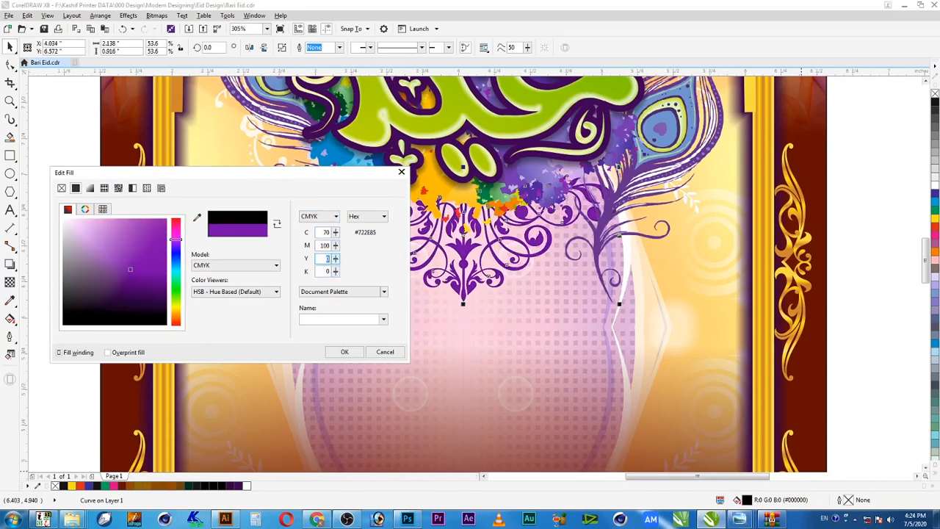
Try darker versions of the ornament's purple fill with black values of 70, 60 and 50.
{"action": "double_click", "coordinate": [323, 272]}
{"action": "type", "text": "70"}
{"action": "key", "text": "shift+Tab"}
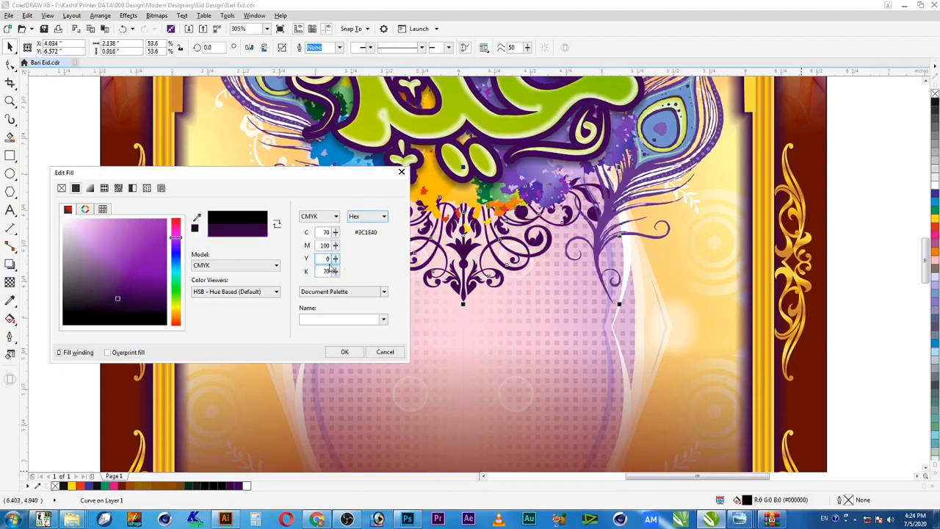
{"action": "type", "text": "60"}
{"action": "type", "text": "50"}
{"action": "key", "text": "shift+Tab"}
{"action": "key", "text": "shift+Tab"}
{"action": "key", "text": "shift+Tab"}
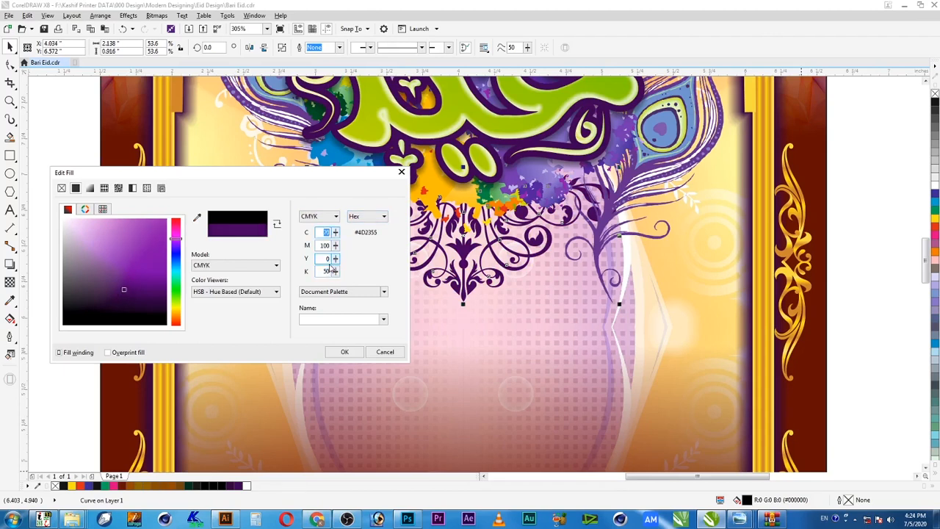
Settle the ornament's fill at C 70, M 100, Y 0, K 30 and apply it.
{"action": "type", "text": "60"}
{"action": "key", "text": "Tab"}
{"action": "key", "text": "shift+Tab"}
{"action": "type", "text": "70"}
{"action": "key", "text": "Tab"}
{"action": "key", "text": "Tab"}
{"action": "key", "text": "Tab"}
{"action": "type", "text": "40"}
{"action": "key", "text": "Return"}
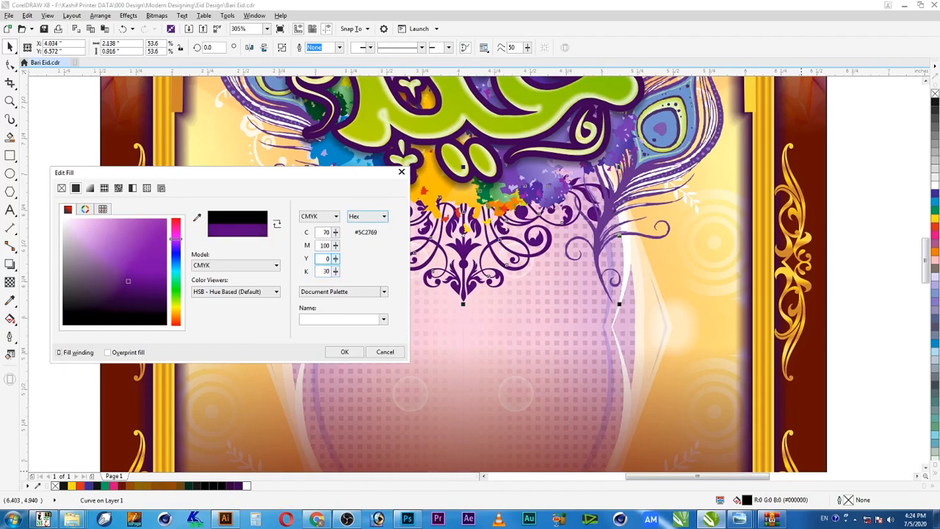
{"action": "key", "text": "Return"}
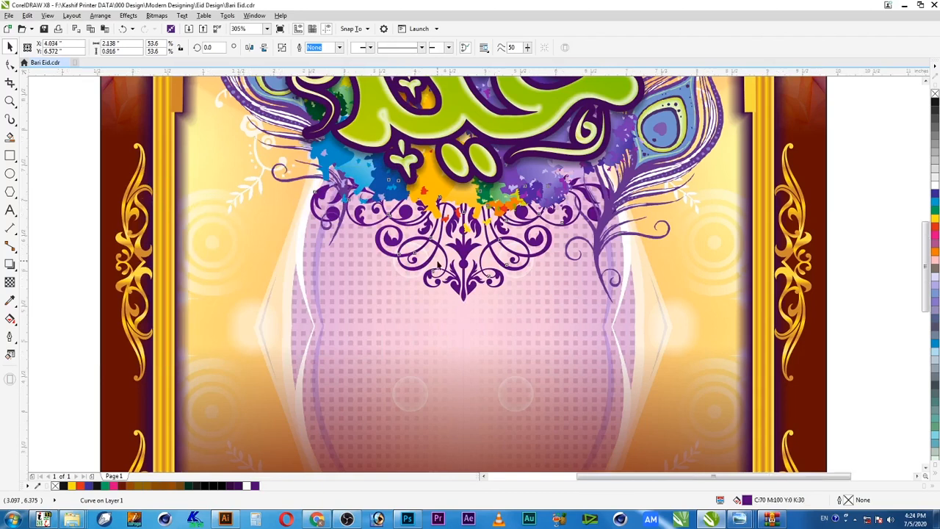
Deselect the recoloured ornament, check the whole poster and save the file.
{"action": "scroll", "coordinate": [644, 287], "scroll_direction": "down", "scroll_amount": 2}
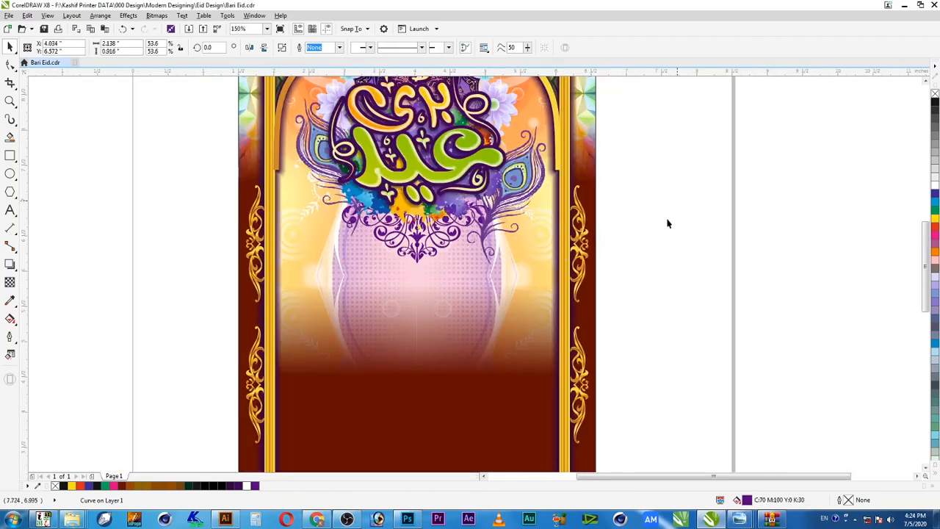
{"action": "left_click", "coordinate": [628, 208]}
{"action": "scroll", "coordinate": [614, 206], "scroll_direction": "down", "scroll_amount": 1}
{"action": "key", "text": "F2"}
{"action": "left_click_drag", "start_coordinate": [653, 111], "coordinate": [392, 359]}
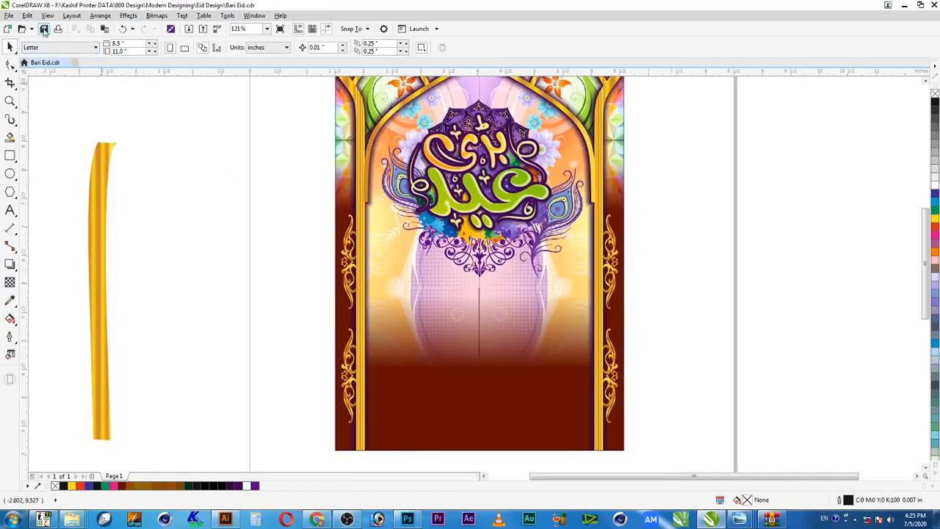
{"action": "key", "text": "ctrl+s"}
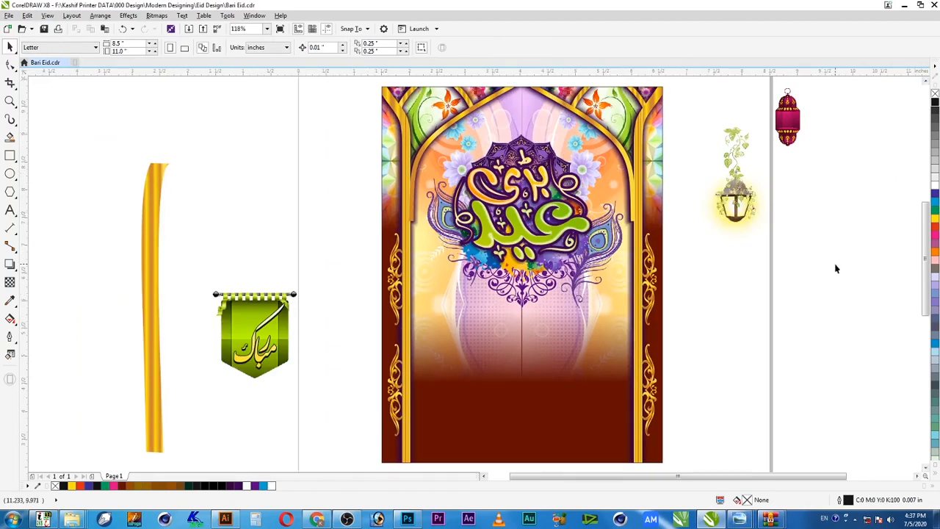
Centre the pink lantern horizontally on the poster so it hangs from the arch's peak above the calligraphy.
{"action": "left_click", "coordinate": [801, 140]}
{"action": "left_click", "coordinate": [530, 120], "text": "shift"}
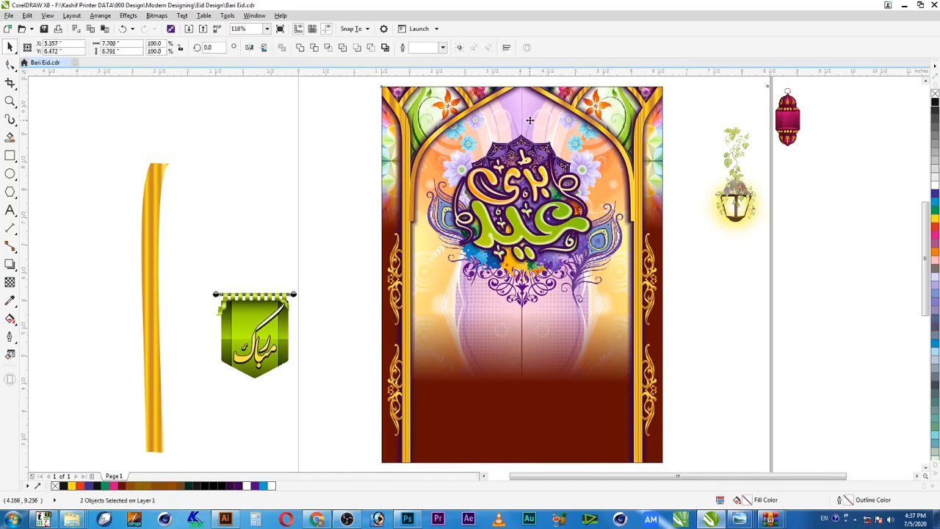
{"action": "key", "text": "c"}
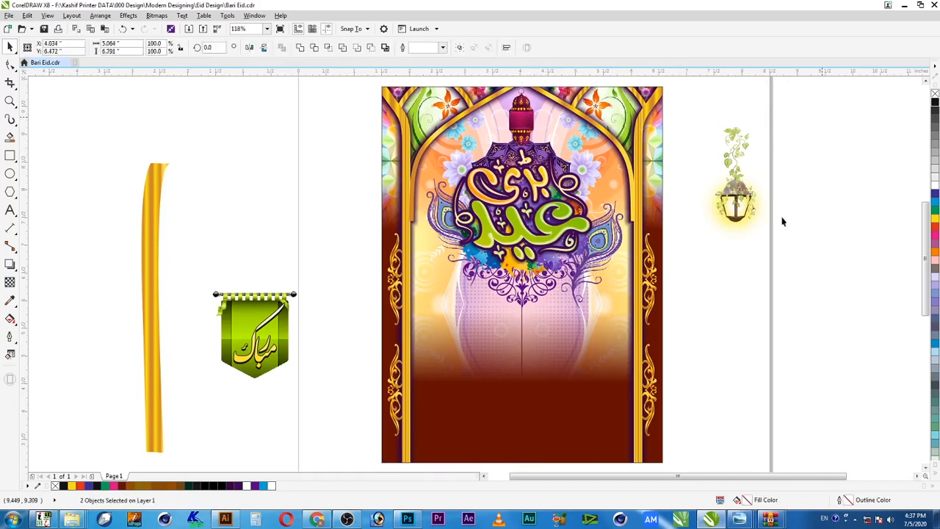
{"action": "left_click", "coordinate": [764, 263]}
Place the vine-covered lamp on the right pillar and a mirrored copy of it on the left pillar.
{"action": "left_click_drag", "start_coordinate": [744, 213], "coordinate": [632, 213]}
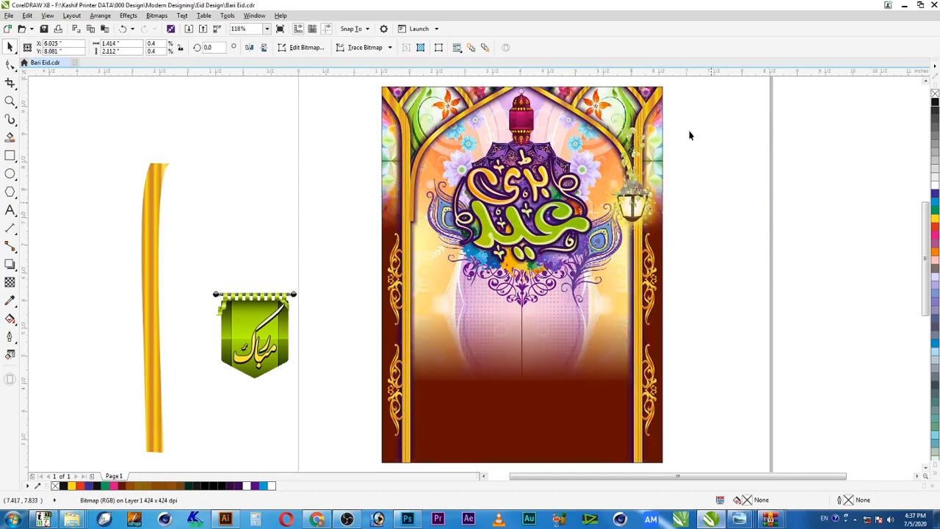
{"action": "left_click_drag", "start_coordinate": [709, 96], "coordinate": [651, 272]}
{"action": "scroll", "coordinate": [503, 314], "scroll_direction": "up", "scroll_amount": 3}
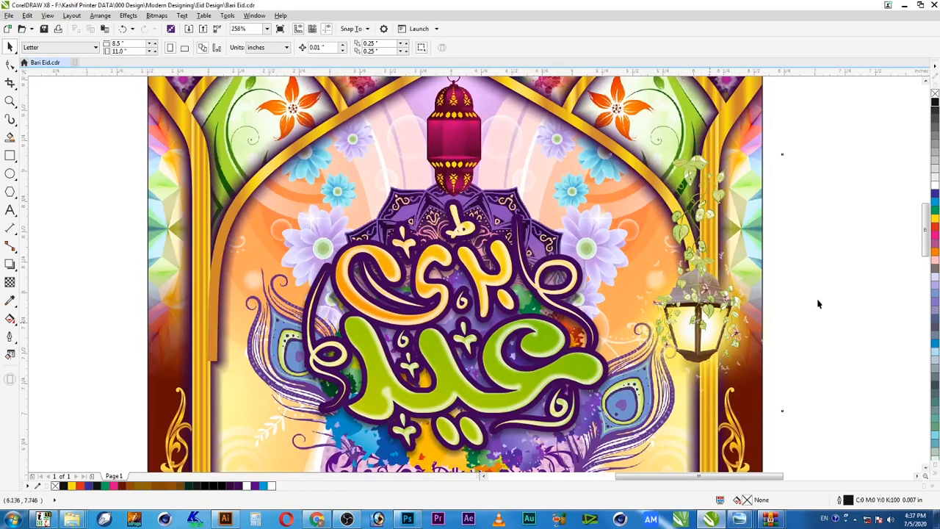
{"action": "left_click", "coordinate": [709, 321]}
{"action": "left_click_drag", "start_coordinate": [785, 282], "coordinate": [441, 307]}
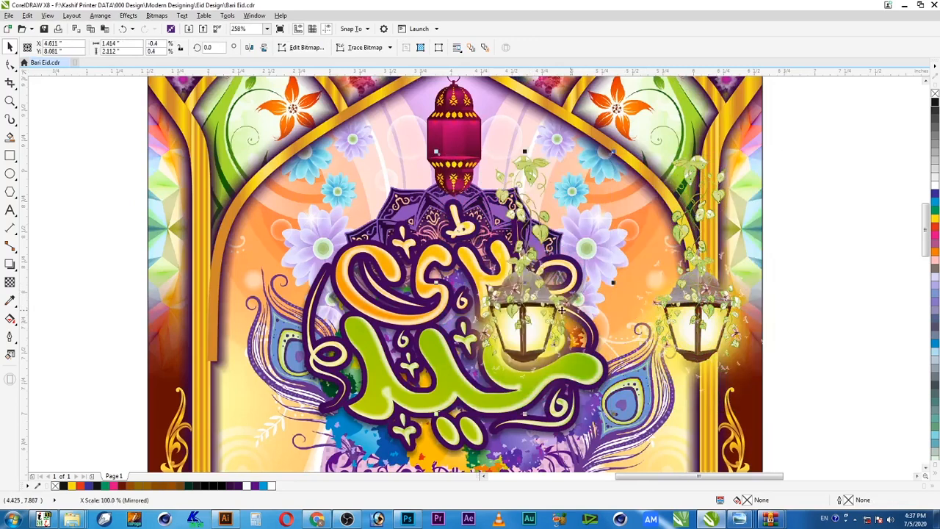
{"action": "left_click_drag", "start_coordinate": [282, 288], "coordinate": [260, 324]}
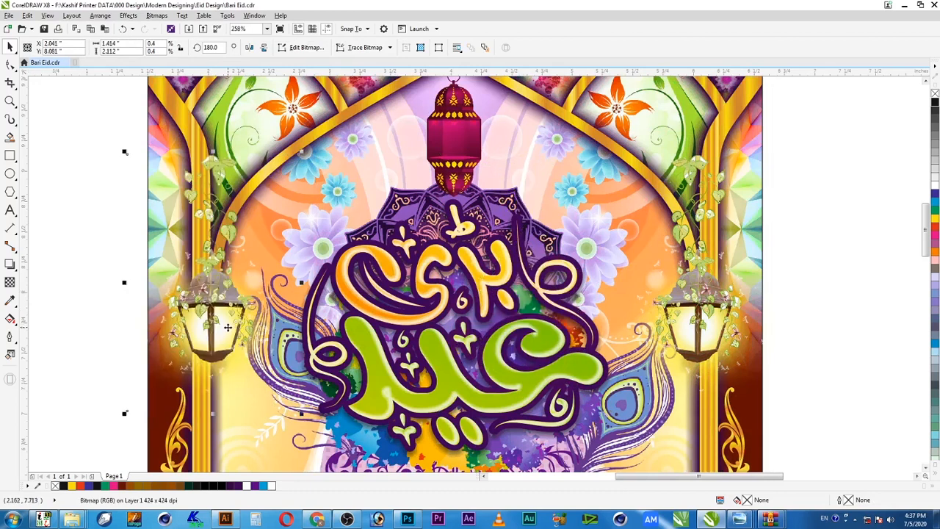
Crop the outer edges of both lamp bitmaps inward to the poster's side edges with the Shape tool.
{"action": "left_click", "coordinate": [10, 64]}
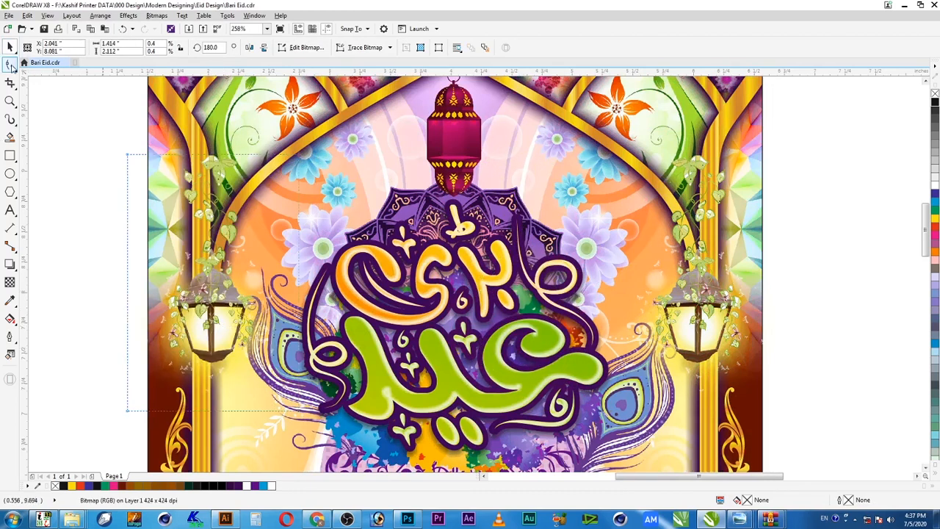
{"action": "left_click_drag", "start_coordinate": [115, 145], "coordinate": [156, 420]}
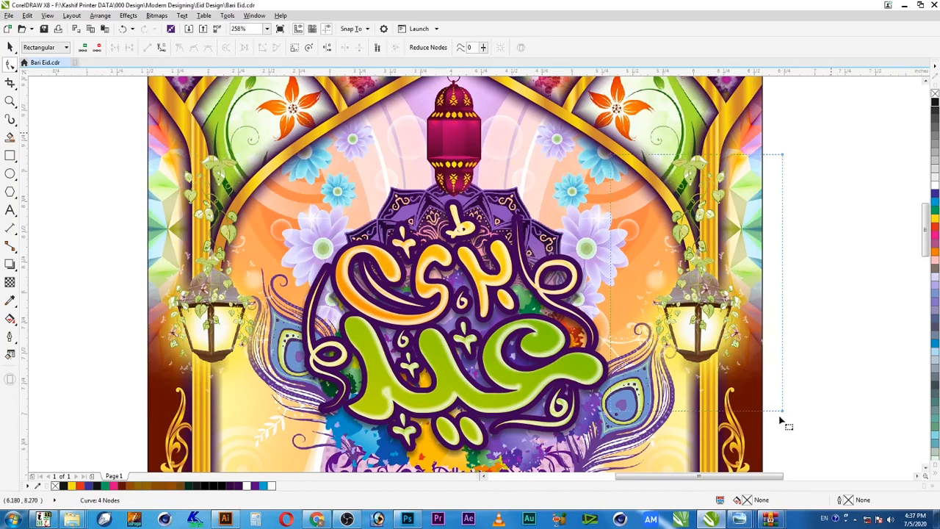
{"action": "left_click_drag", "start_coordinate": [783, 414], "coordinate": [763, 416]}
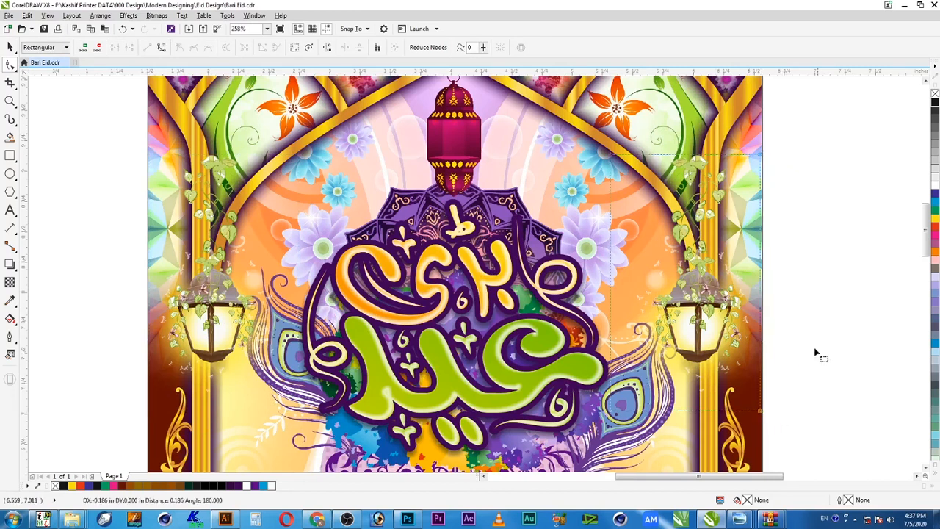
{"action": "key", "text": "space"}
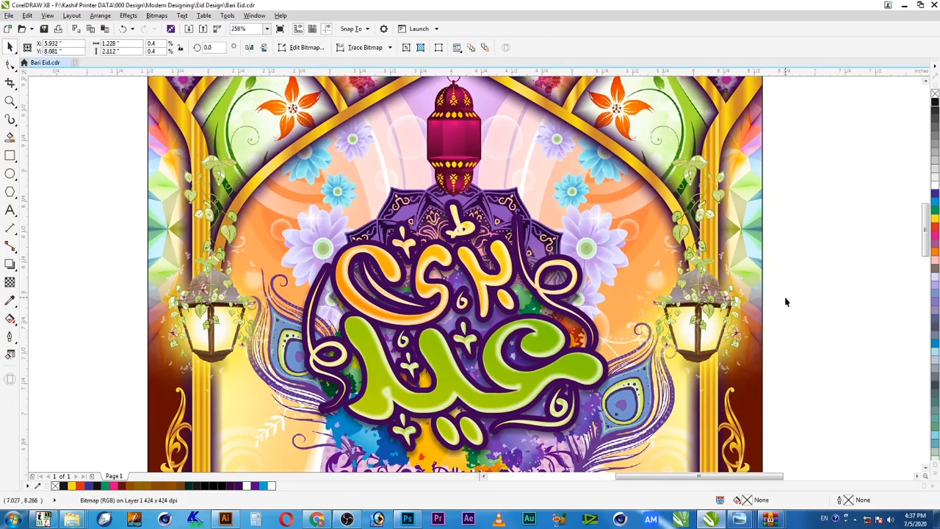
{"action": "left_click", "coordinate": [786, 301]}
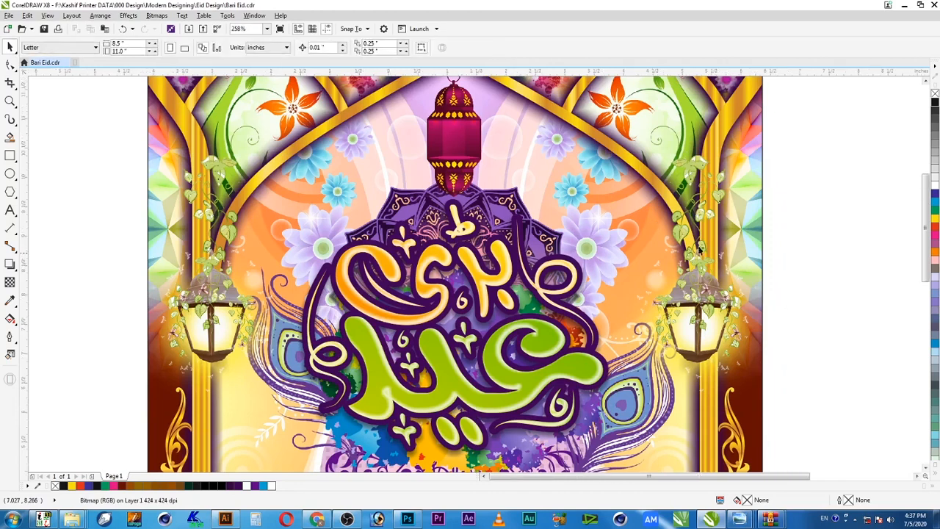
Centre the green "مبارک" banner horizontally on the poster beneath the purple ornament.
{"action": "scroll", "coordinate": [752, 243], "scroll_direction": "down", "scroll_amount": 3}
{"action": "key", "text": "F2"}
{"action": "left_click_drag", "start_coordinate": [816, 195], "coordinate": [511, 391]}
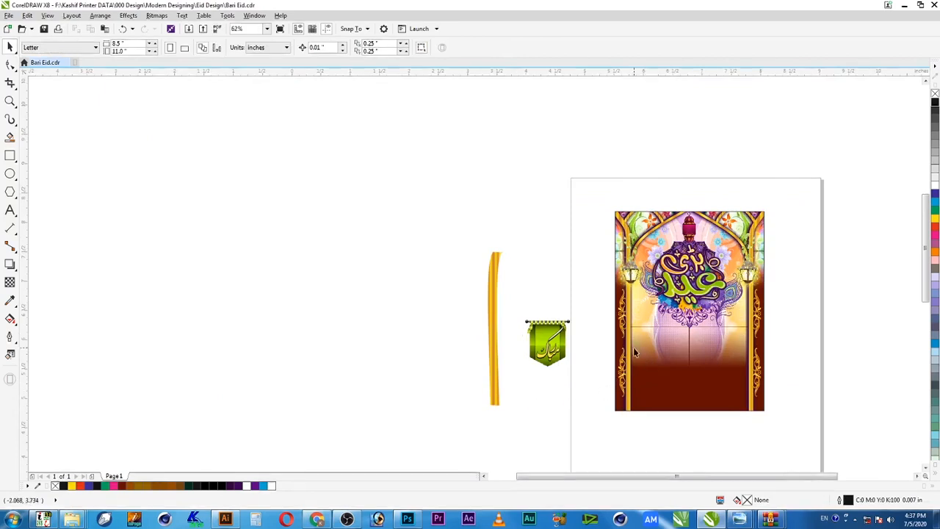
{"action": "left_click_drag", "start_coordinate": [180, 308], "coordinate": [330, 439]}
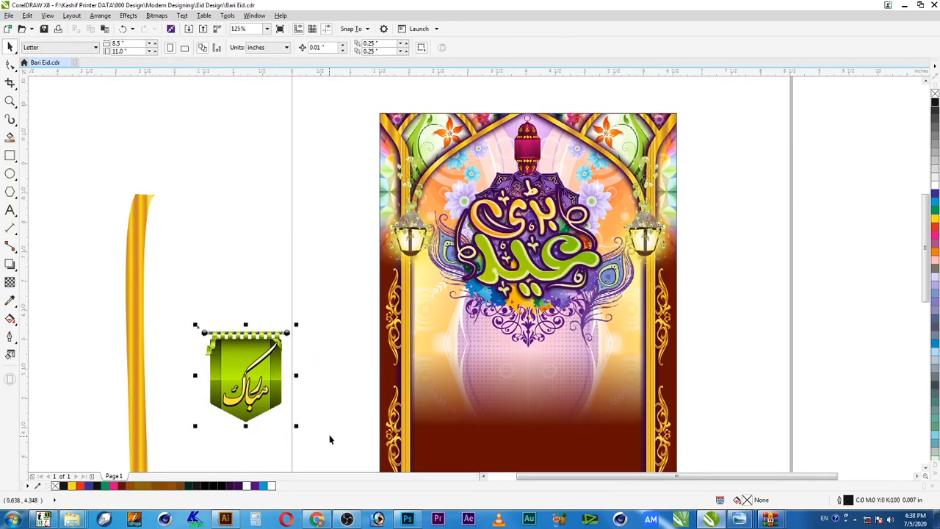
{"action": "left_click", "coordinate": [523, 359], "text": "shift"}
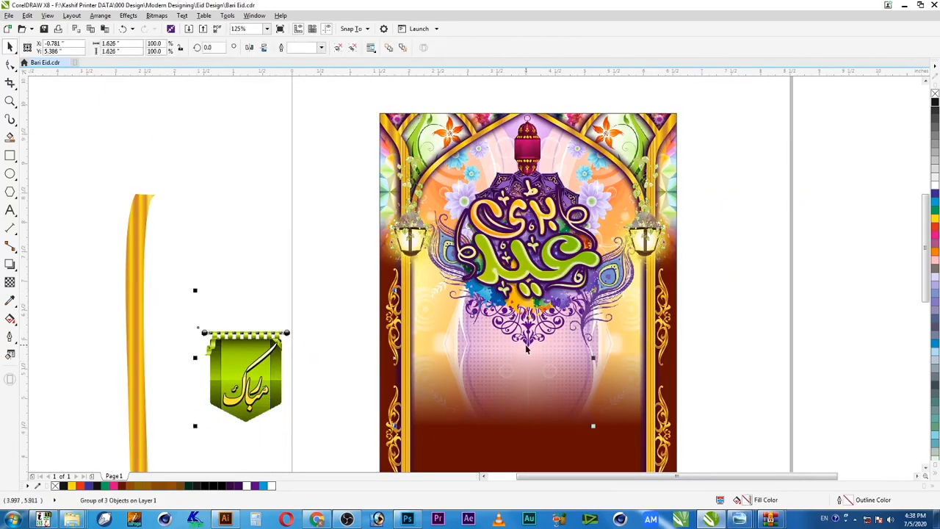
{"action": "key", "text": "c"}
{"action": "left_click", "coordinate": [608, 350]}
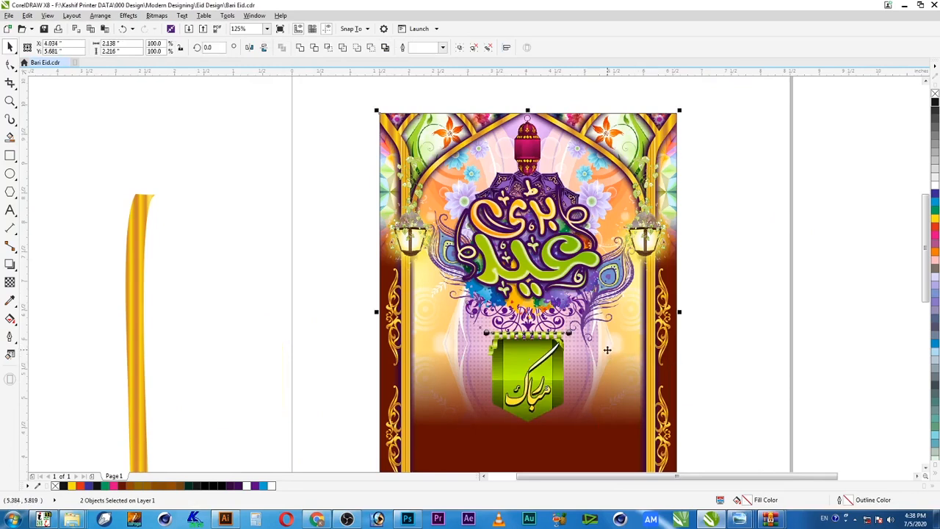
Scale the green "مبارک" banner up from its centre to 101.5%.
{"action": "left_click", "coordinate": [552, 344]}
{"action": "left_click", "coordinate": [723, 338]}
{"action": "left_click", "coordinate": [585, 340]}
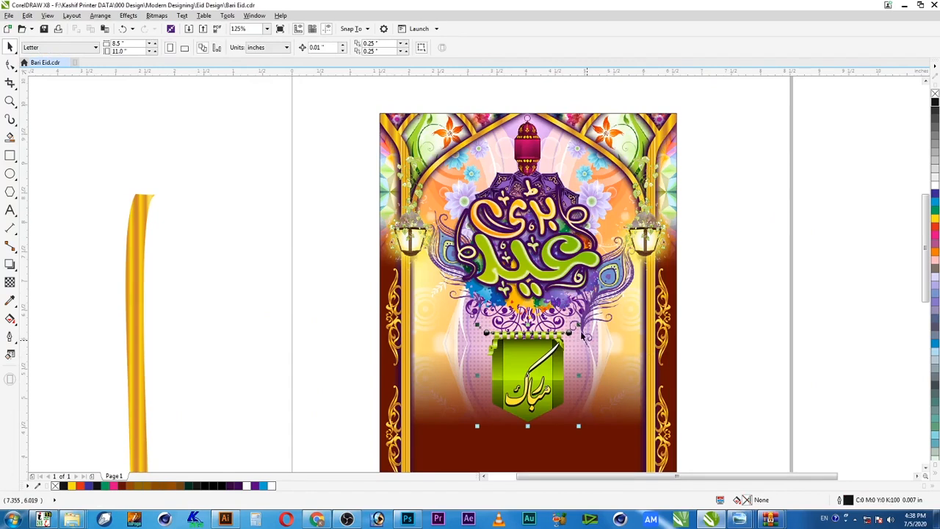
{"action": "left_click_drag", "start_coordinate": [581, 325], "coordinate": [583, 323]}
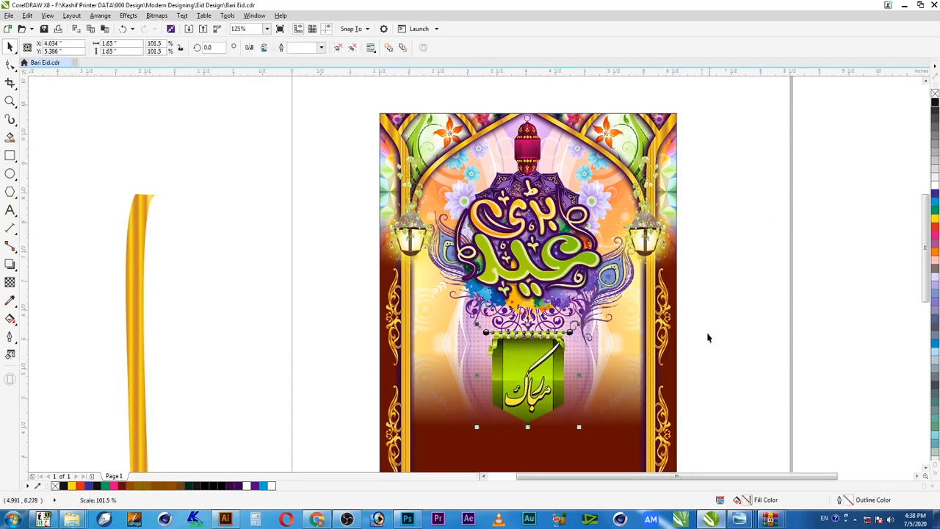
Add a drop shadow to the green banner, cast straight up from its lower tip to about the upper third of the cloth.
{"action": "left_click_drag", "start_coordinate": [701, 279], "coordinate": [312, 444]}
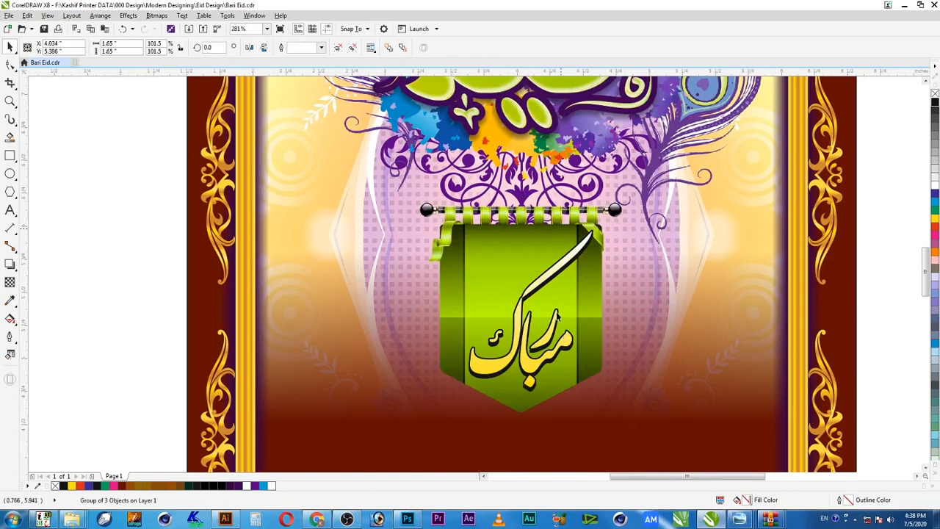
{"action": "left_click", "coordinate": [579, 376]}
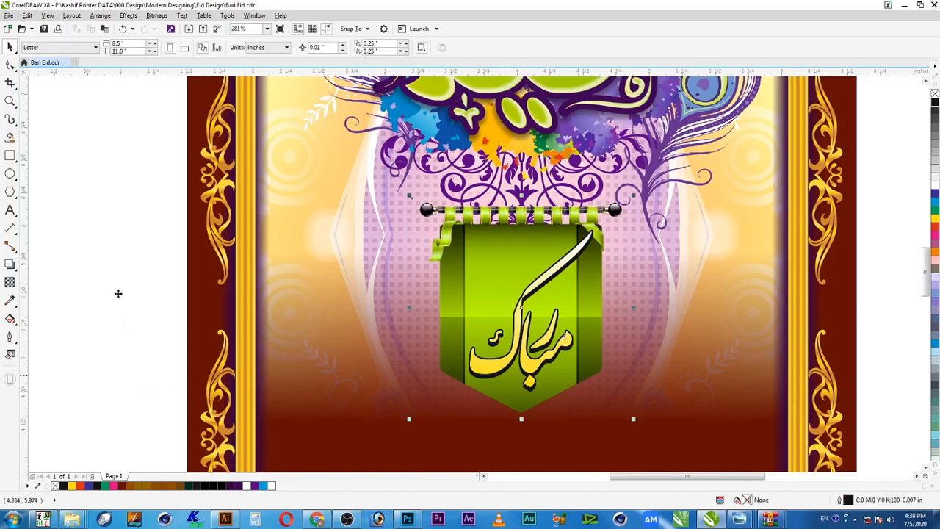
{"action": "left_click", "coordinate": [9, 265]}
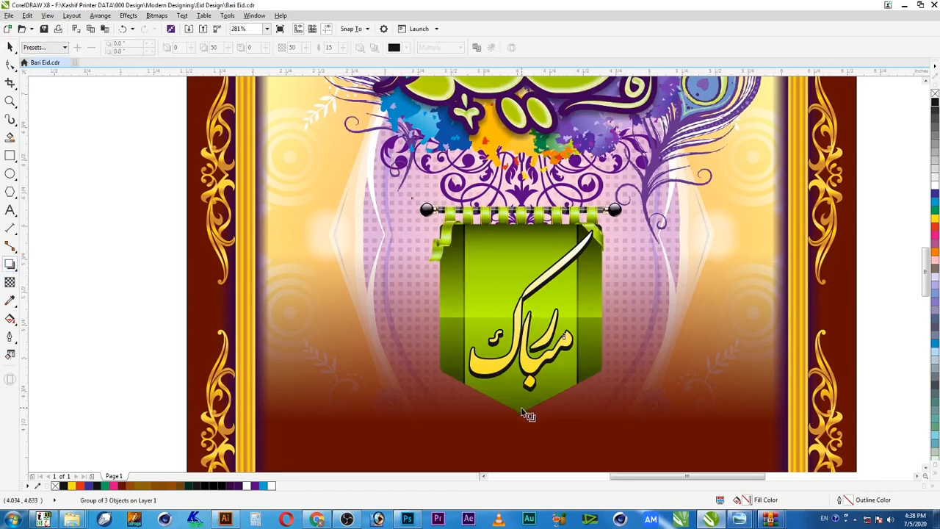
{"action": "left_click_drag", "start_coordinate": [526, 420], "coordinate": [522, 284]}
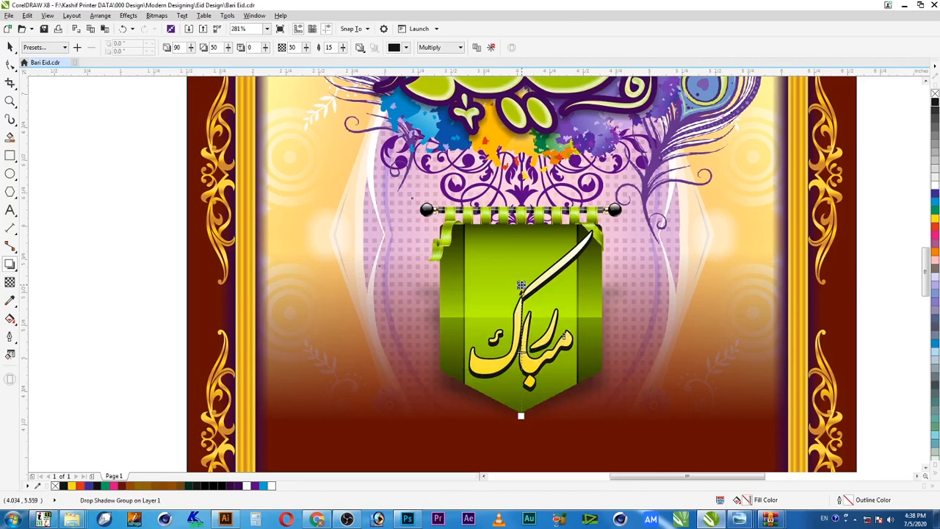
{"action": "key", "text": "space"}
{"action": "key", "text": "space"}
{"action": "left_click_drag", "start_coordinate": [521, 292], "coordinate": [525, 262]}
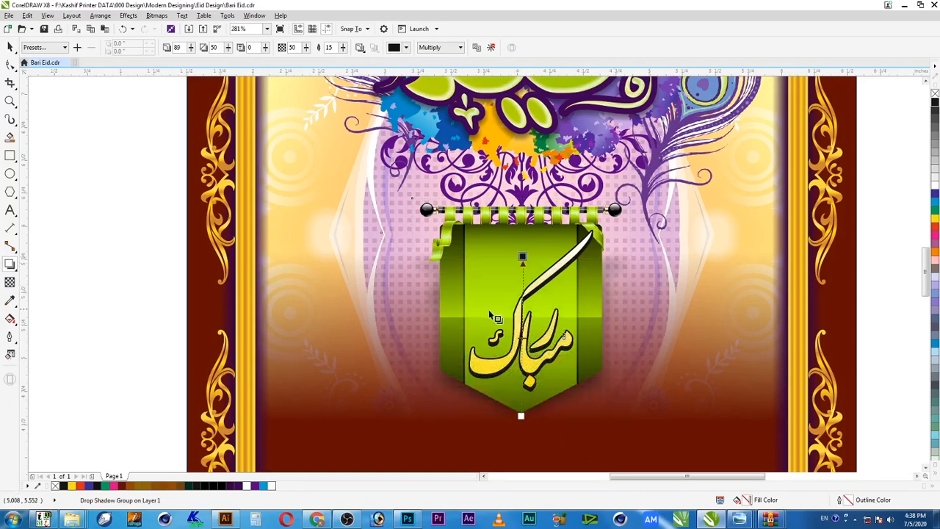
{"action": "left_click_drag", "start_coordinate": [524, 255], "coordinate": [519, 268]}
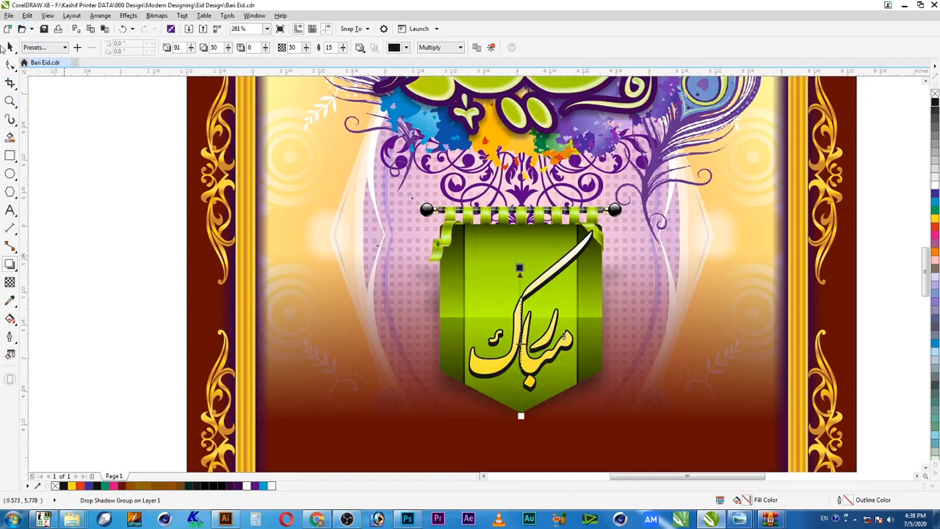
Set the banner shadow's merge mode to Normal and its opacity to 70.
{"action": "key", "text": "space"}
{"action": "left_click", "coordinate": [439, 47]}
{"action": "left_click", "coordinate": [434, 59]}
{"action": "double_click", "coordinate": [292, 47]}
{"action": "type", "text": "70"}
{"action": "key", "text": "Return"}
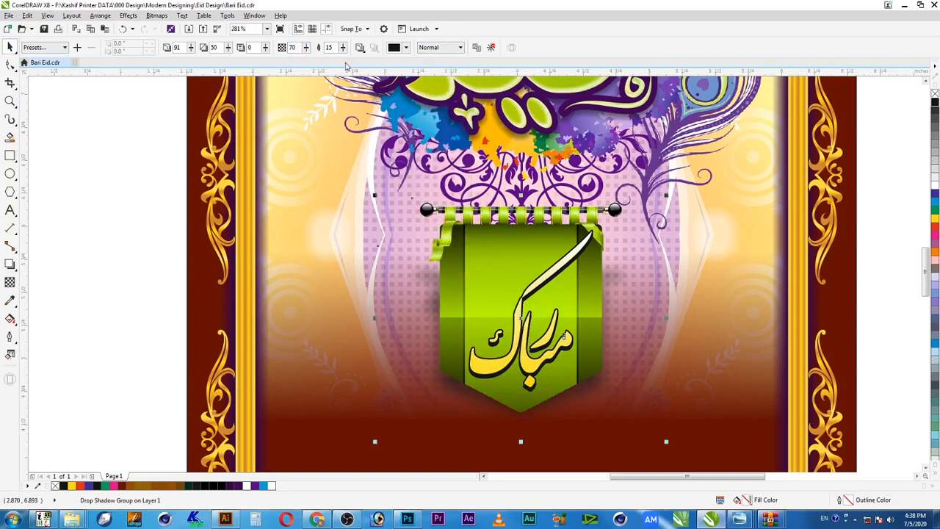
Break the drop shadow apart from the banner and shorten the separate shadow from its upper edge to about 1.46 inches high.
{"action": "right_click", "coordinate": [580, 404]}
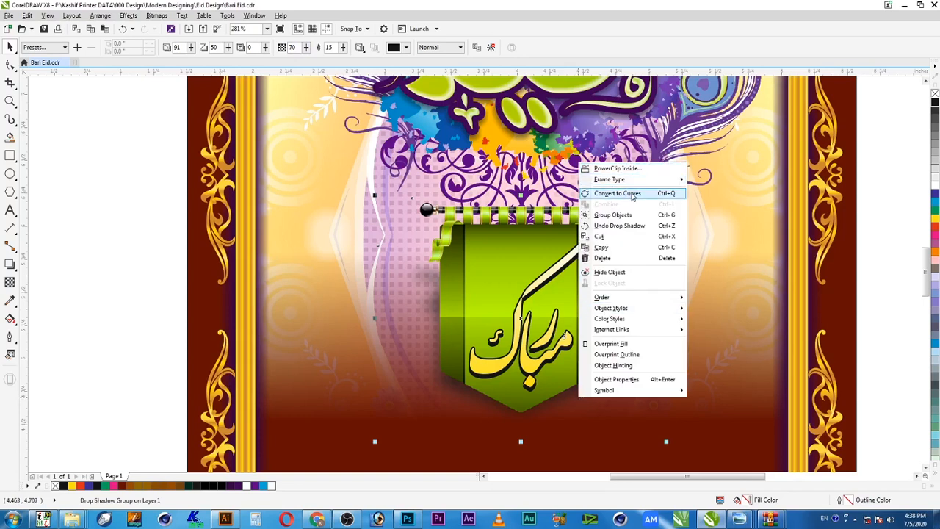
{"action": "left_click", "coordinate": [877, 309]}
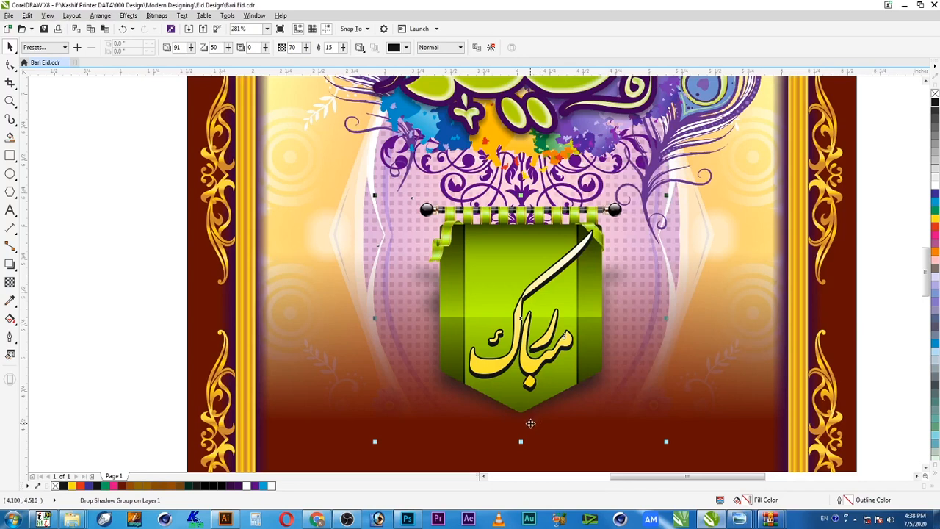
{"action": "right_click", "coordinate": [531, 423]}
{"action": "left_click", "coordinate": [599, 299]}
{"action": "left_click", "coordinate": [545, 434]}
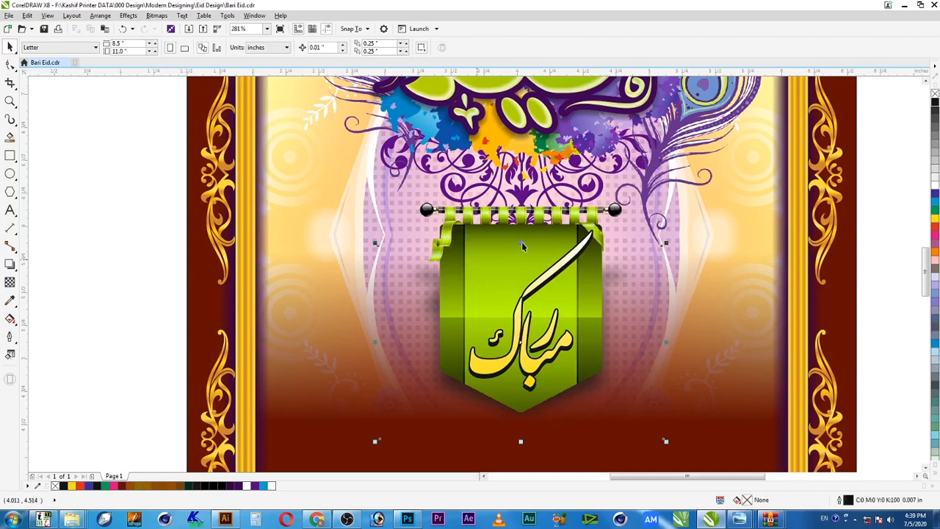
{"action": "left_click", "coordinate": [523, 247]}
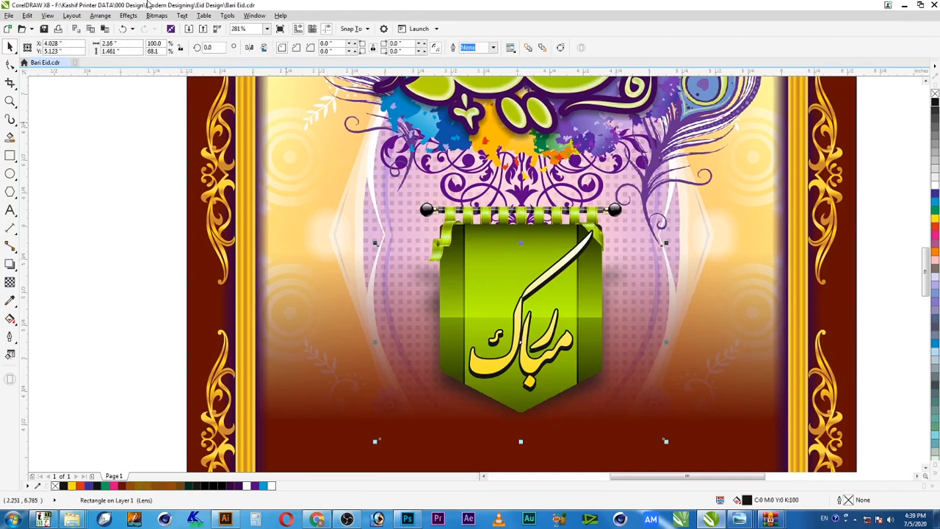
Convert the separated shadow to a 300 dpi CMYK Color (32-bit) bitmap.
{"action": "left_click", "coordinate": [156, 16]}
{"action": "left_click", "coordinate": [168, 30]}
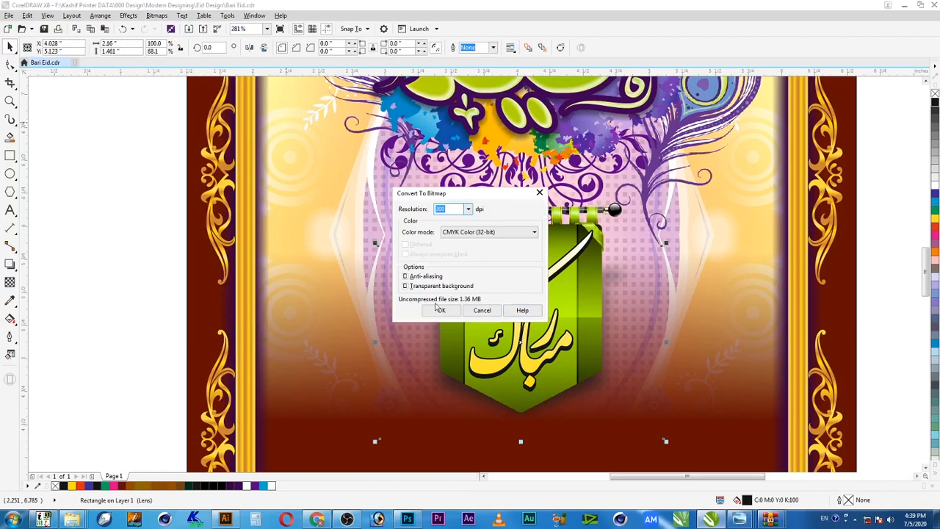
{"action": "left_click", "coordinate": [452, 209]}
{"action": "left_click", "coordinate": [440, 312]}
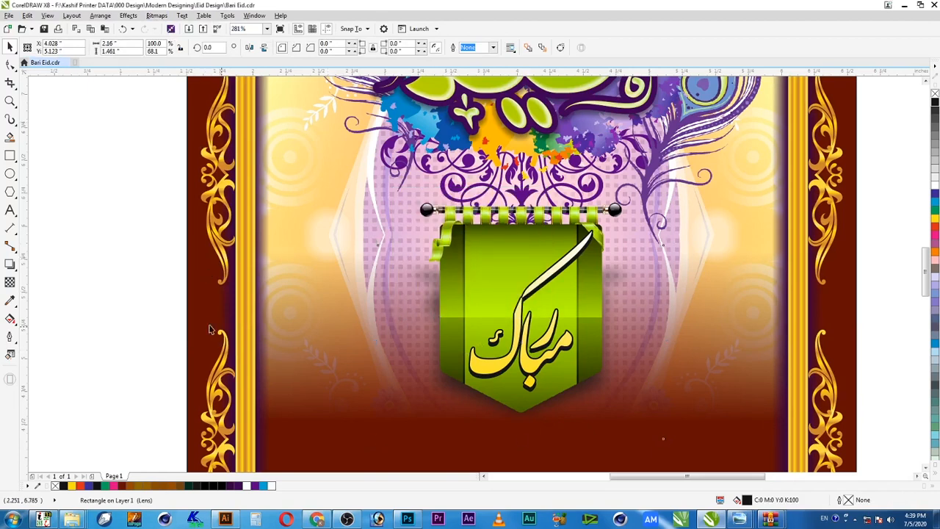
Fade the shadow bitmap out toward its upper edge with a linear transparency and lower that edge to a height of about 1.34 inches.
{"action": "left_click", "coordinate": [10, 281]}
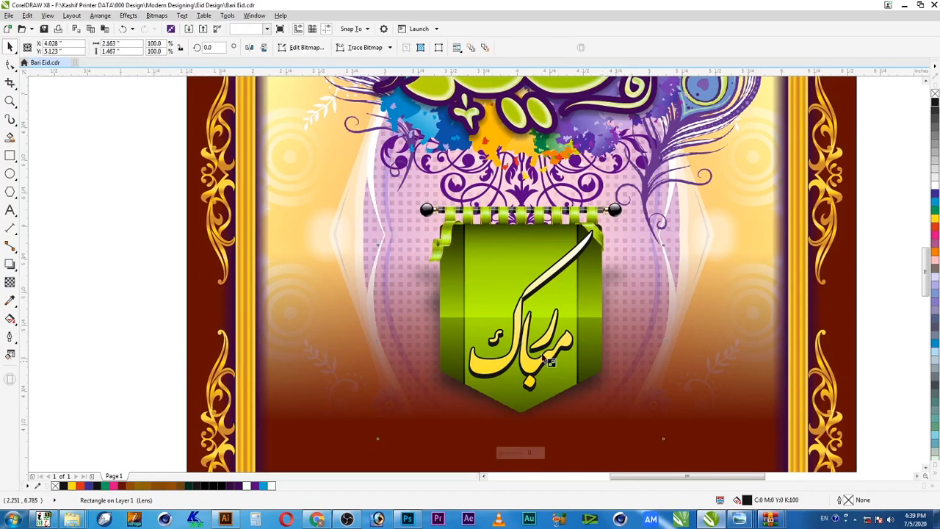
{"action": "left_click", "coordinate": [523, 367]}
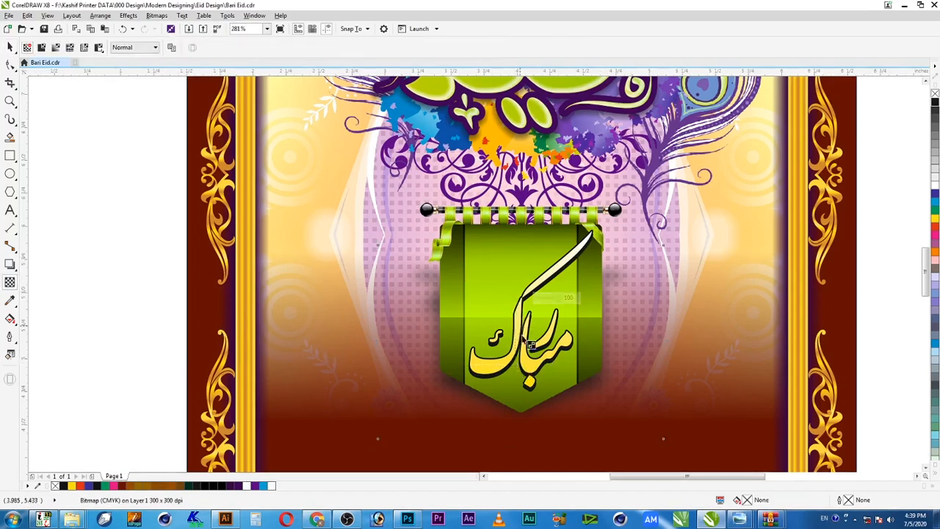
{"action": "key", "text": "space"}
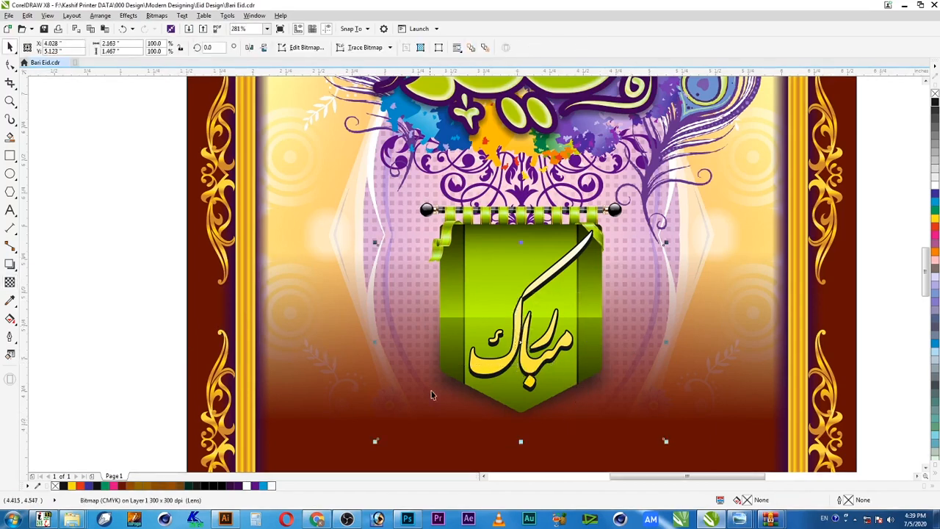
{"action": "left_click_drag", "start_coordinate": [522, 241], "coordinate": [520, 257]}
{"action": "key", "text": "space"}
{"action": "key", "text": "space"}
{"action": "left_click", "coordinate": [139, 288]}
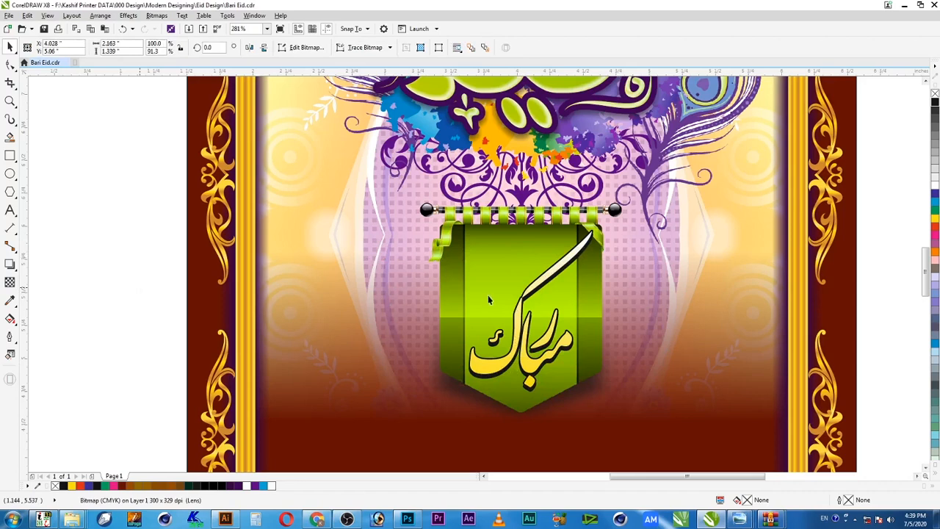
Enlarge the green banner together with its shadow to about 2.5 inches wide, keeping its hanging rod beneath the purple ornament.
{"action": "scroll", "coordinate": [622, 277], "scroll_direction": "down", "scroll_amount": 2}
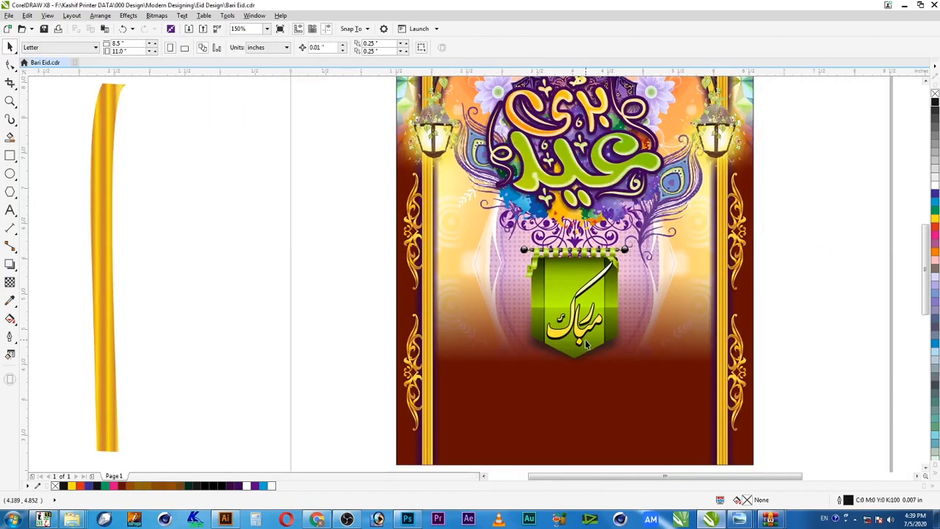
{"action": "scroll", "coordinate": [691, 228], "scroll_direction": "down", "scroll_amount": 2}
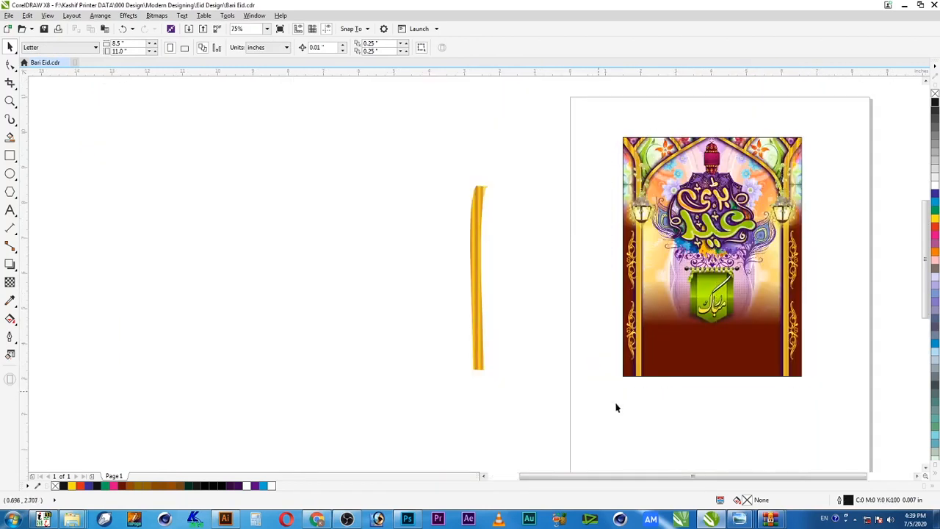
{"action": "scroll", "coordinate": [782, 381], "scroll_direction": "up", "scroll_amount": 1}
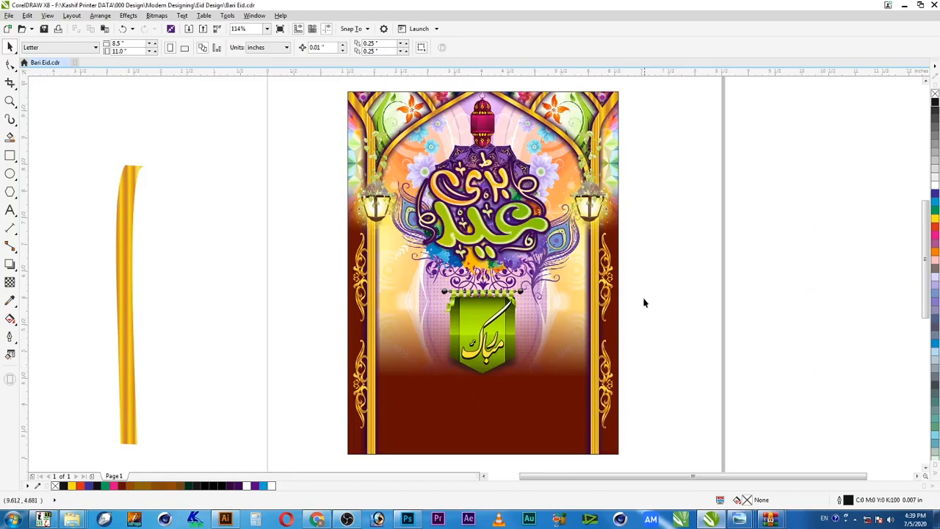
{"action": "left_click", "coordinate": [509, 398]}
{"action": "left_click_drag", "start_coordinate": [544, 387], "coordinate": [562, 402]}
Centre the enlarged banner and its shadow horizontally on the poster and save the document.
{"action": "left_click", "coordinate": [509, 425], "text": "shift"}
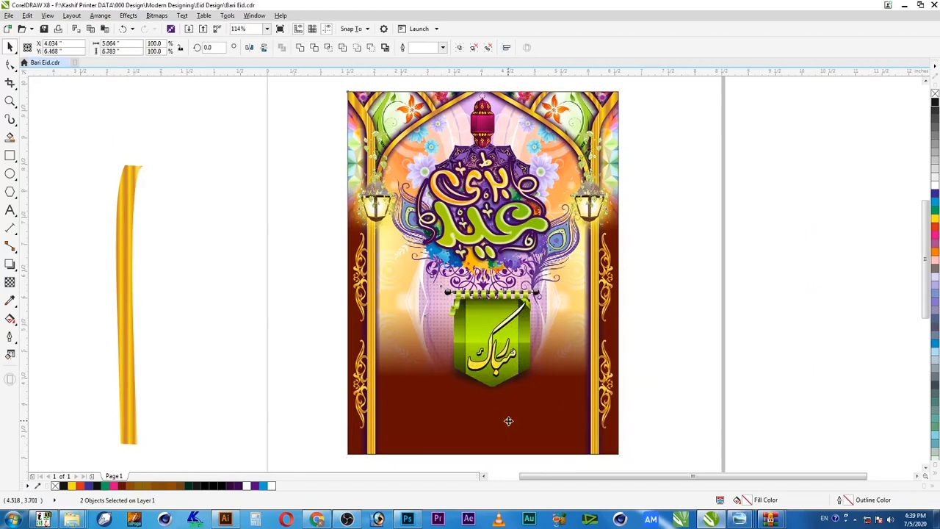
{"action": "key", "text": "c"}
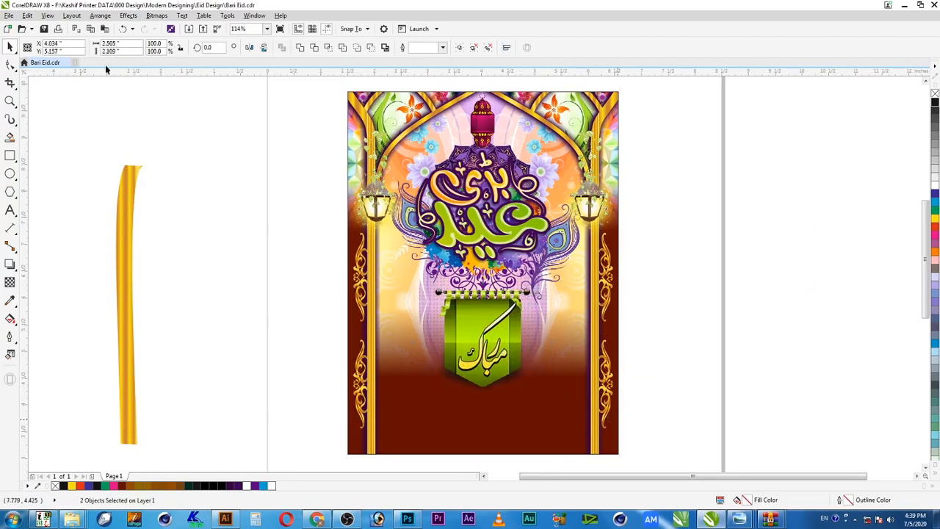
{"action": "left_click", "coordinate": [44, 30]}
{"action": "left_click", "coordinate": [172, 224]}
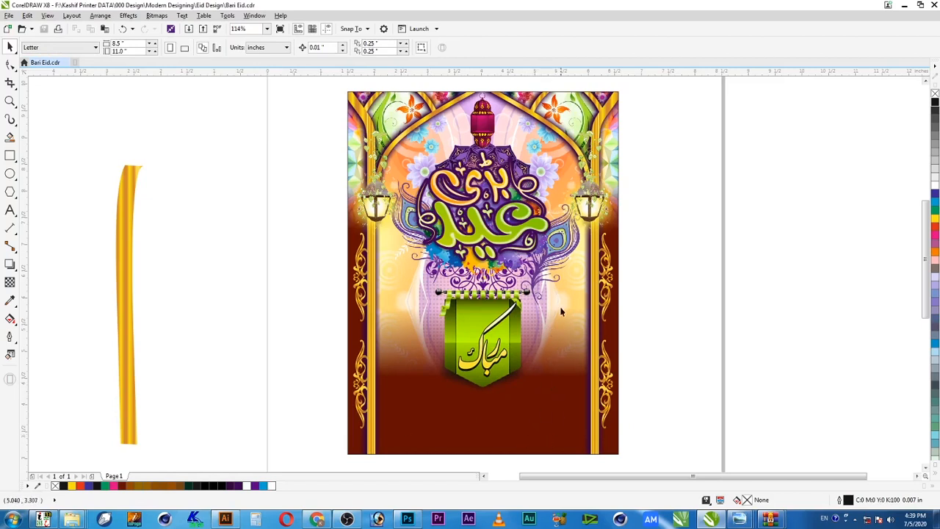
Open the poster's PowerClip contents and draw a rectangle about 4.18 by 3.02 inches spanning the pillars over the lower part.
{"action": "left_click", "coordinate": [556, 426]}
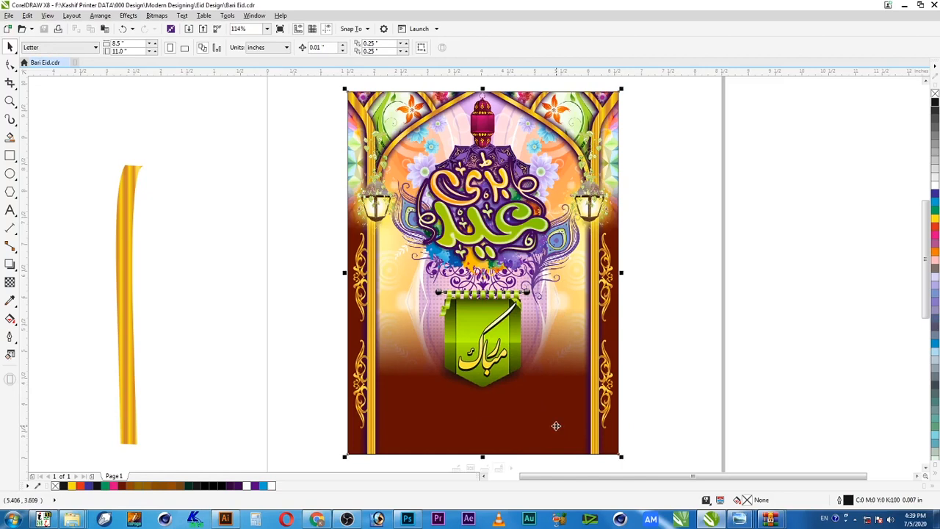
{"action": "double_click", "coordinate": [556, 426]}
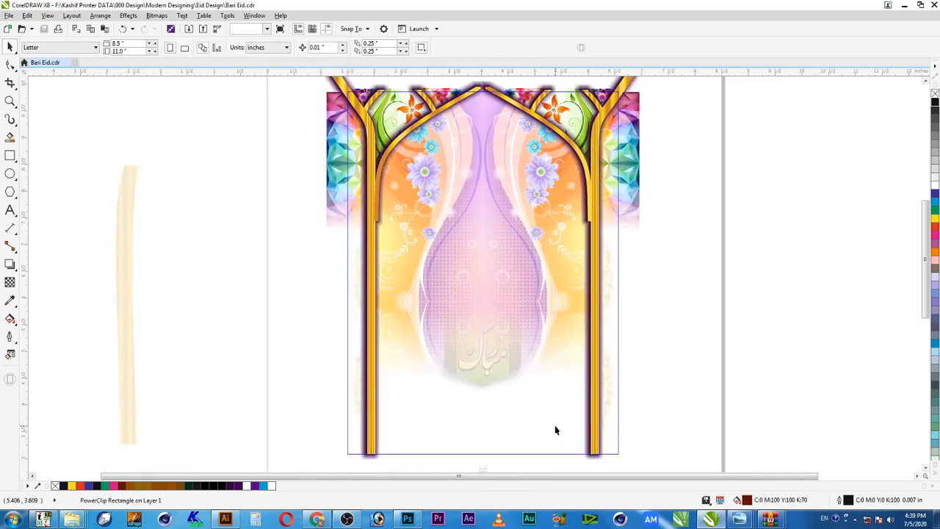
{"action": "left_click", "coordinate": [11, 156]}
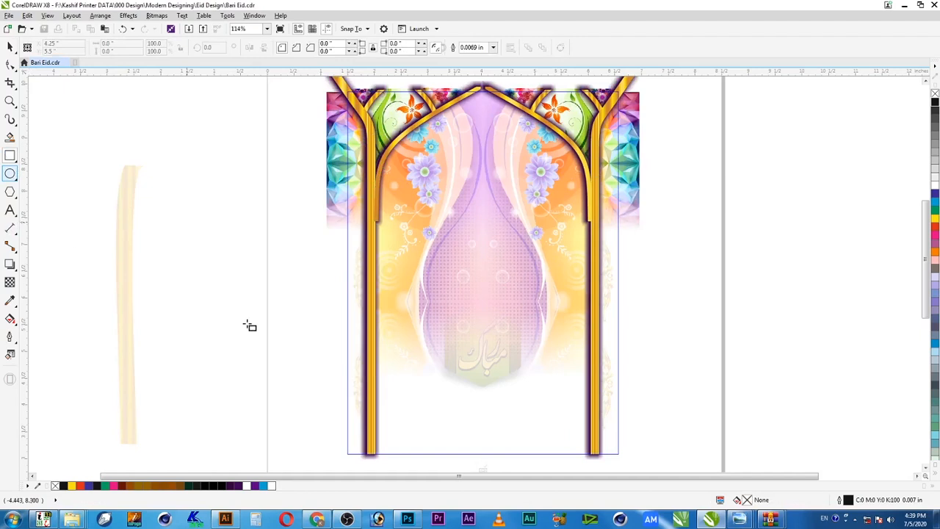
{"action": "left_click_drag", "start_coordinate": [336, 302], "coordinate": [595, 462]}
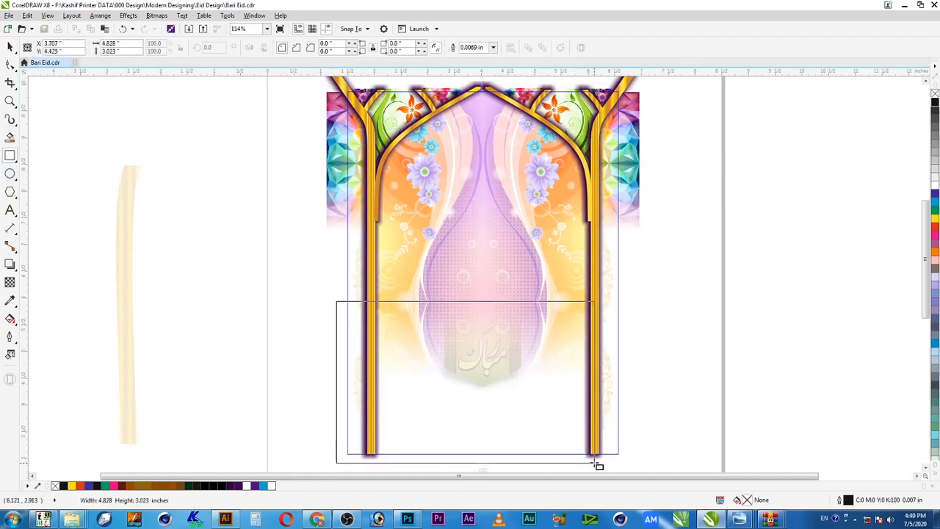
{"action": "left_click_drag", "start_coordinate": [337, 382], "coordinate": [368, 380]}
{"action": "key", "text": "space"}
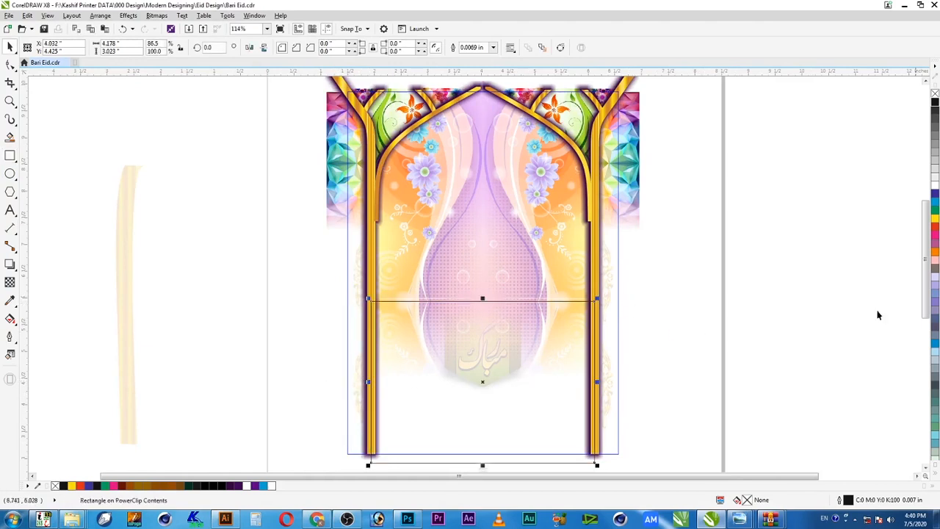
Fill the rectangle with golden yellow (C0 M19 Y100 K0) without an outline and fade its upper part with a linear transparency.
{"action": "left_click", "coordinate": [935, 220]}
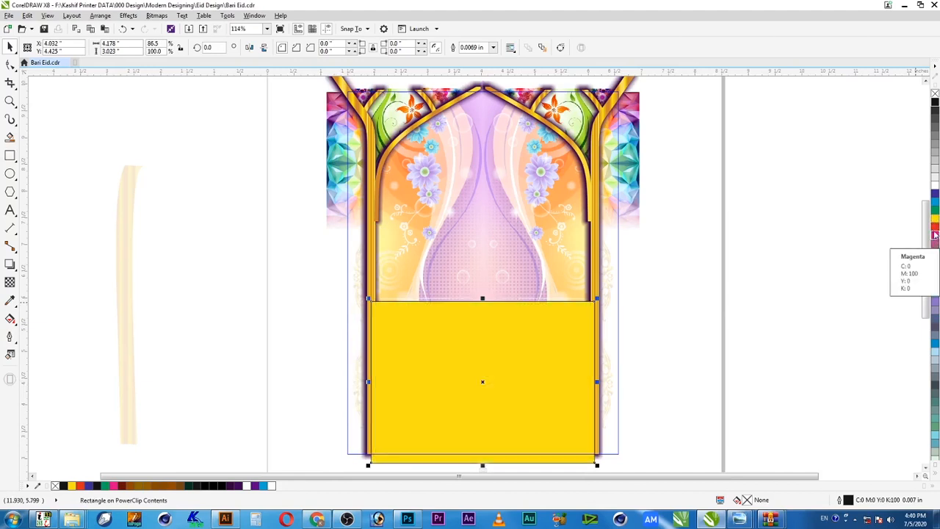
{"action": "left_click", "coordinate": [935, 227]}
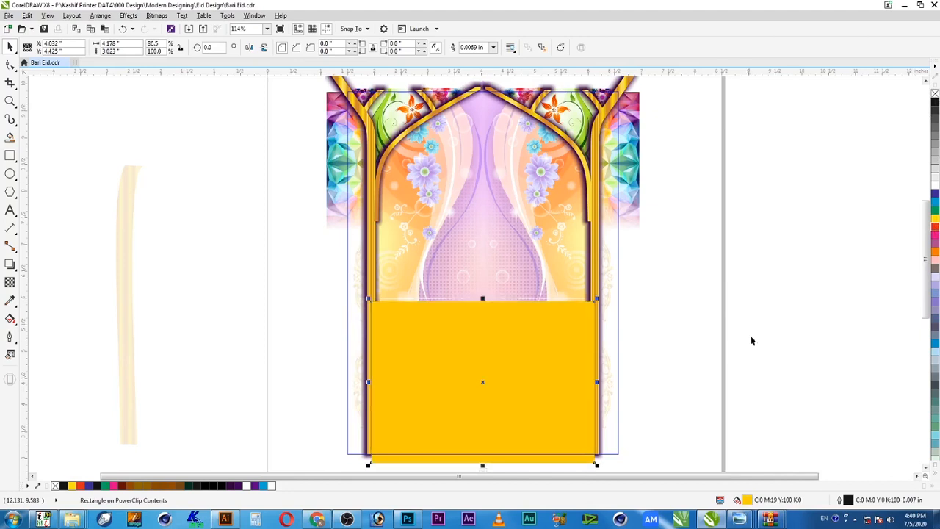
{"action": "left_click", "coordinate": [10, 282]}
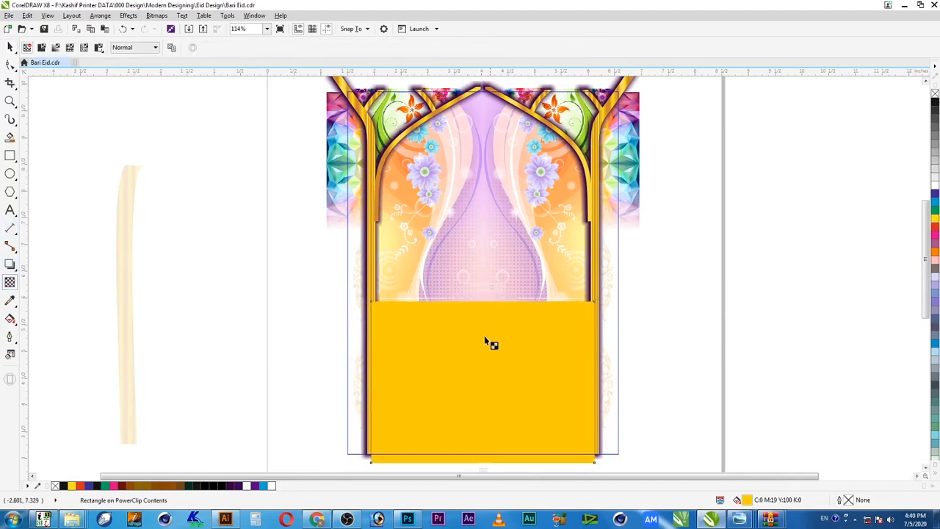
{"action": "left_click_drag", "start_coordinate": [485, 360], "coordinate": [485, 306]}
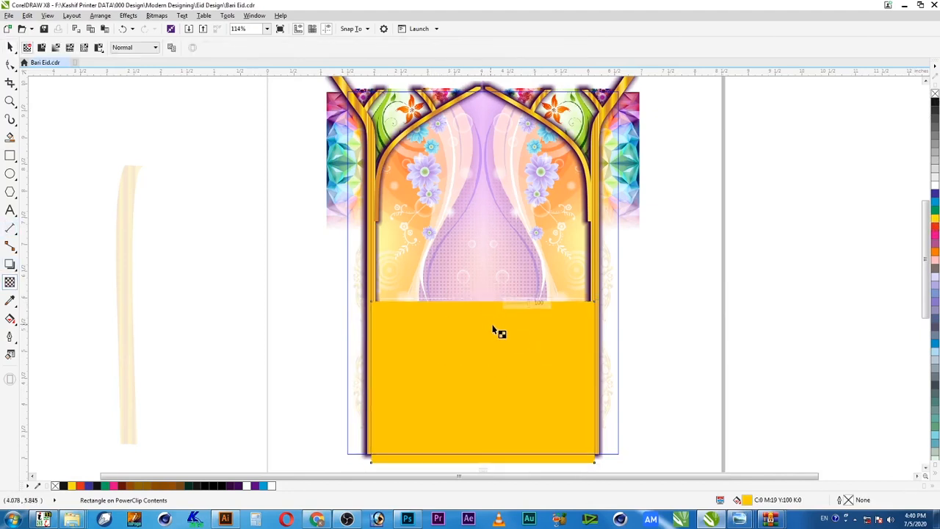
{"action": "left_click", "coordinate": [636, 361]}
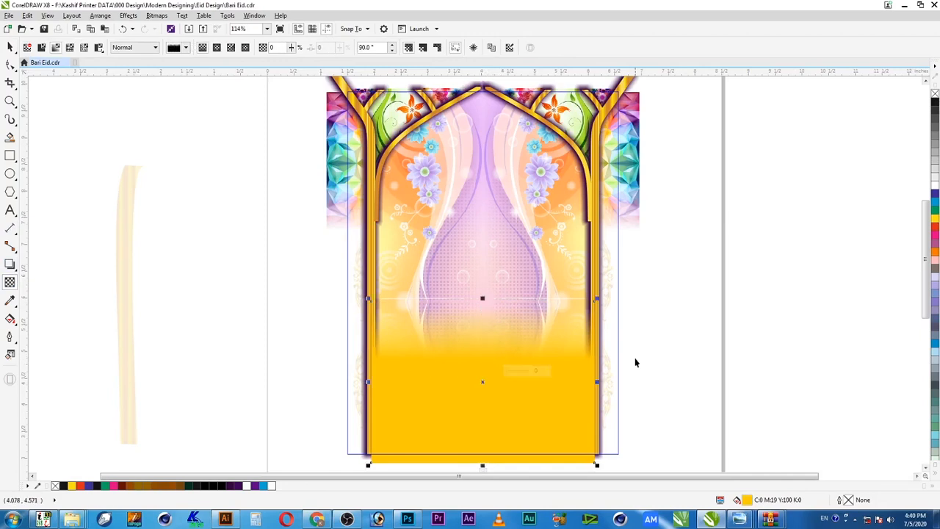
Move the golden rectangle back in the stacking order until it lies behind both pillars, and finish editing the PowerClip contents.
{"action": "key", "text": "space"}
{"action": "key", "text": "ctrl+Page_Down"}
{"action": "key", "text": "ctrl+Page_Down"}
{"action": "key", "text": "ctrl+Page_Down"}
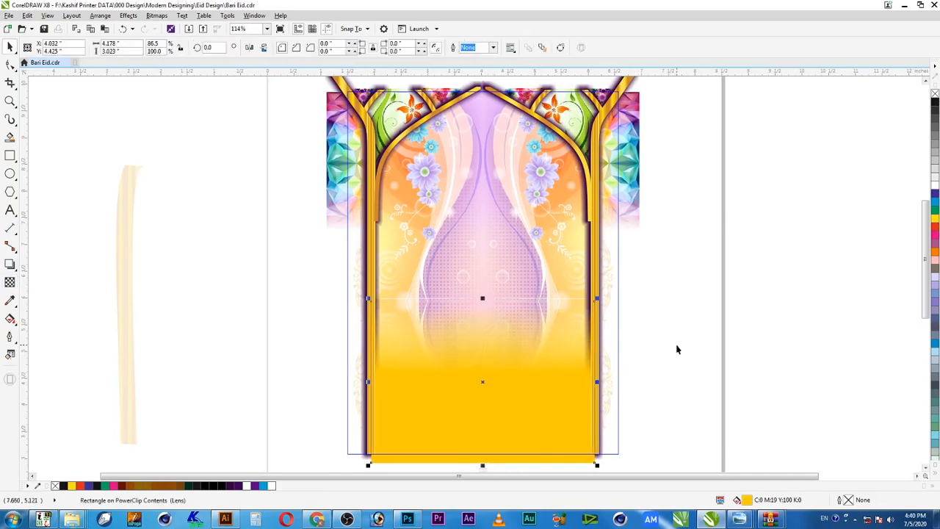
{"action": "key", "text": "ctrl+Page_Down"}
{"action": "key", "text": "ctrl+Page_Down"}
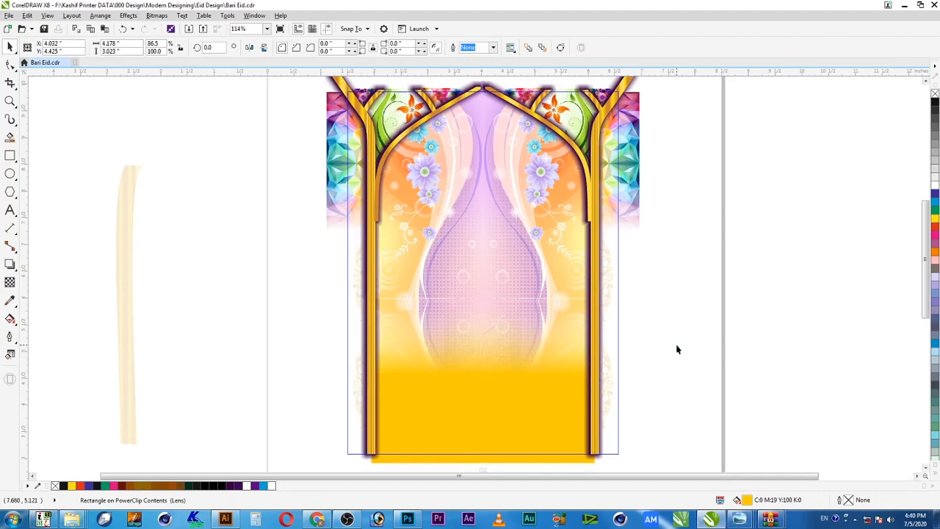
{"action": "key", "text": "ctrl+Page_Down"}
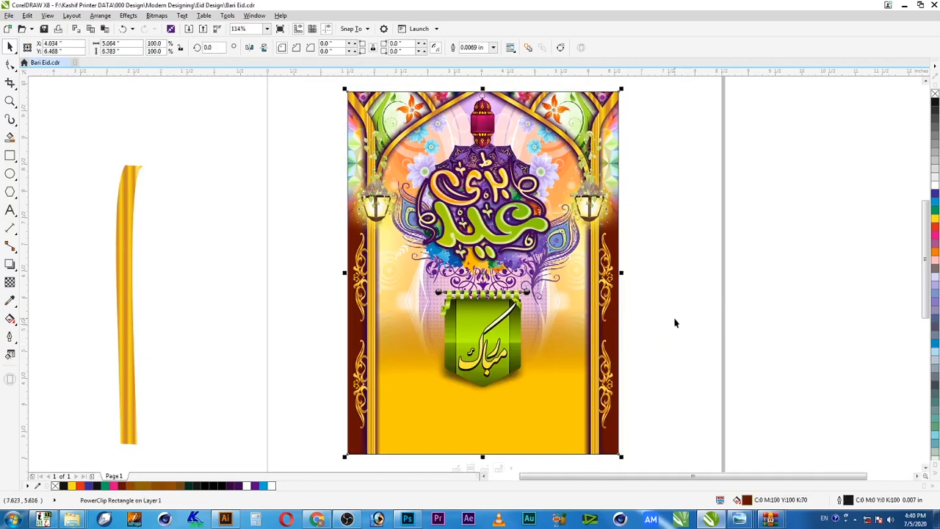
Save the poster document and clear the selection.
{"action": "left_click_drag", "start_coordinate": [639, 246], "coordinate": [307, 460]}
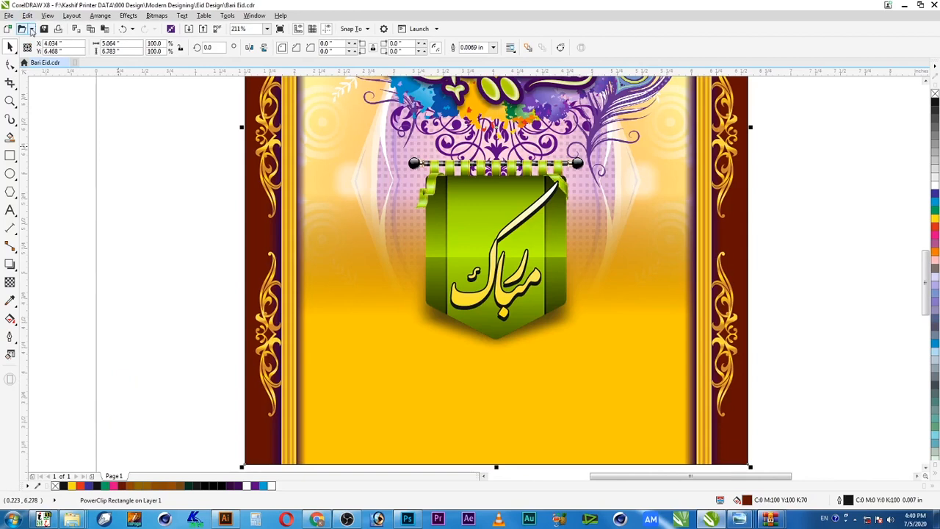
{"action": "key", "text": "ctrl+s"}
{"action": "left_click", "coordinate": [149, 343]}
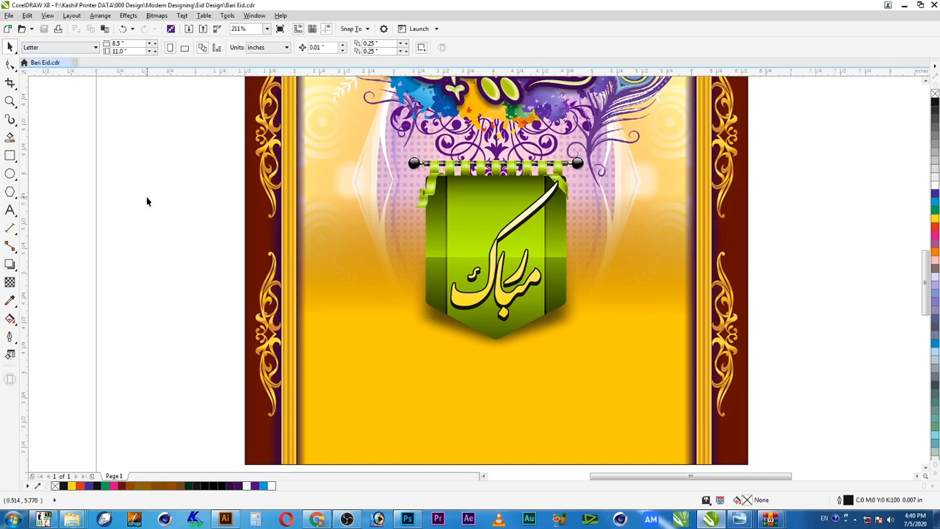
Import Cashif Production Logo.psd about 2.19 inches wide near the poster's lower edge and centre it horizontally on the poster.
{"action": "left_click", "coordinate": [190, 30]}
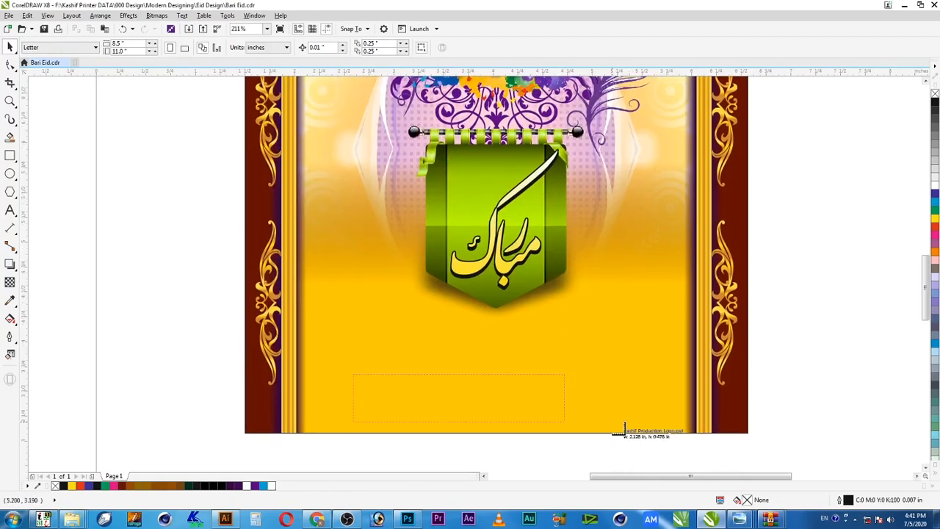
{"action": "left_click", "coordinate": [621, 427]}
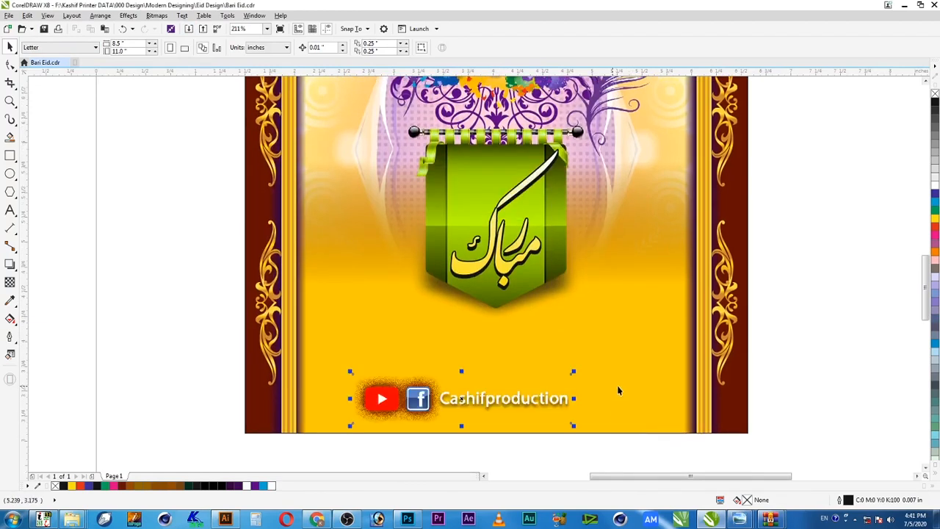
{"action": "left_click", "coordinate": [648, 388], "text": "shift"}
{"action": "key", "text": "c"}
{"action": "left_click", "coordinate": [658, 387], "text": "shift"}
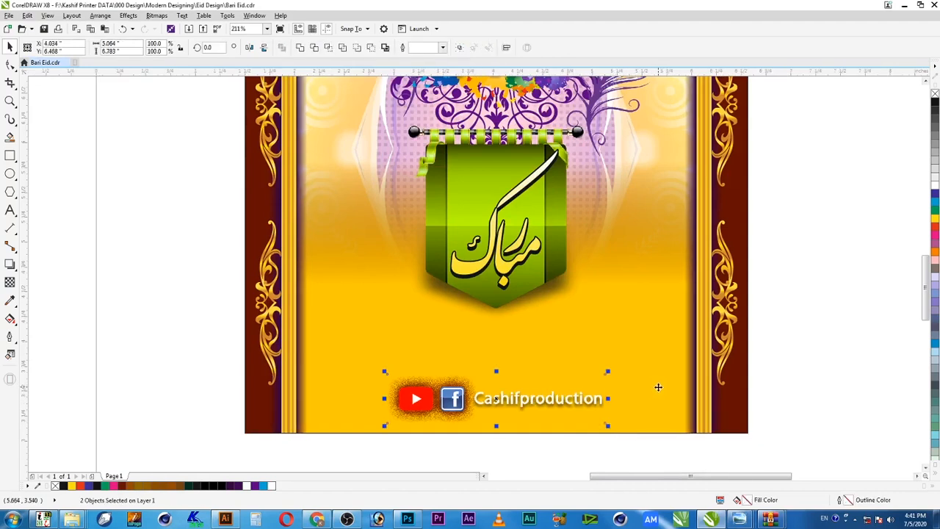
Move the logo slightly up and enlarge it proportionally about its centre to about 2.47 by 0.555 inches.
{"action": "left_click", "coordinate": [595, 393]}
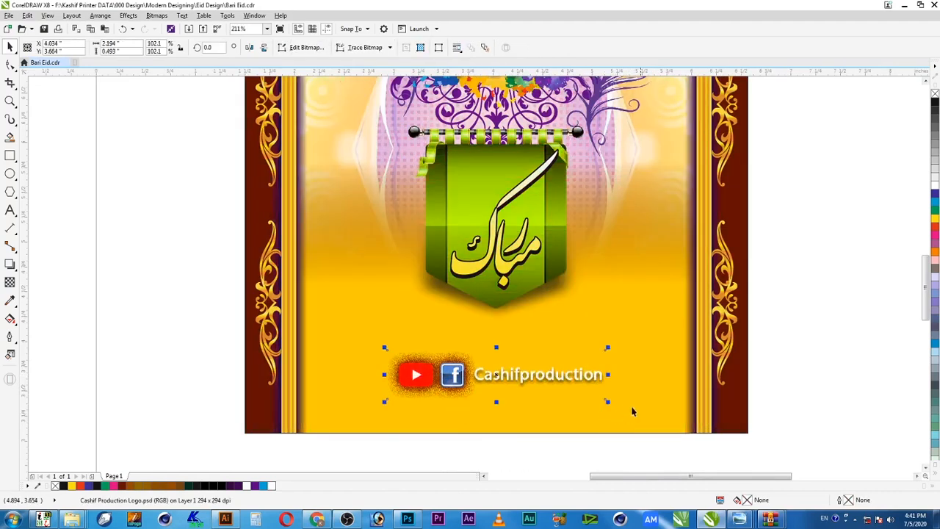
{"action": "left_click_drag", "start_coordinate": [604, 374], "coordinate": [623, 336]}
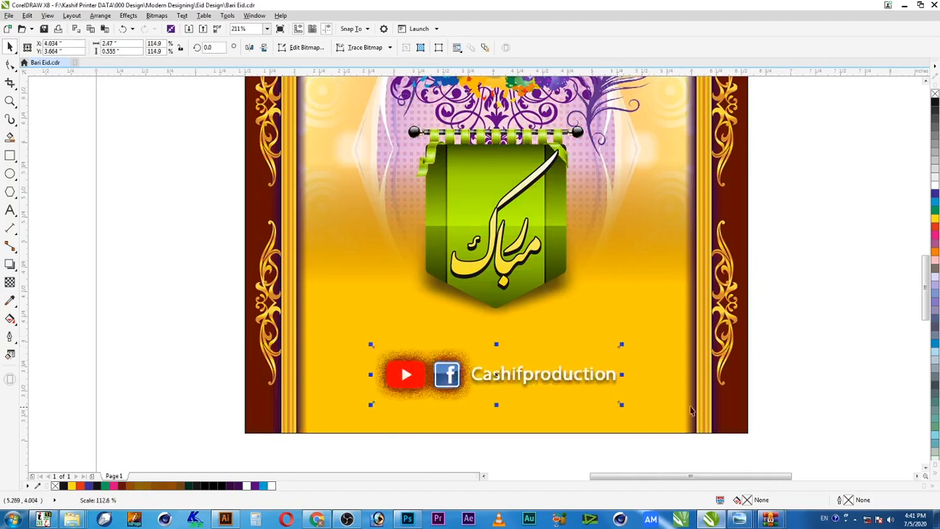
{"action": "key", "text": "Escape"}
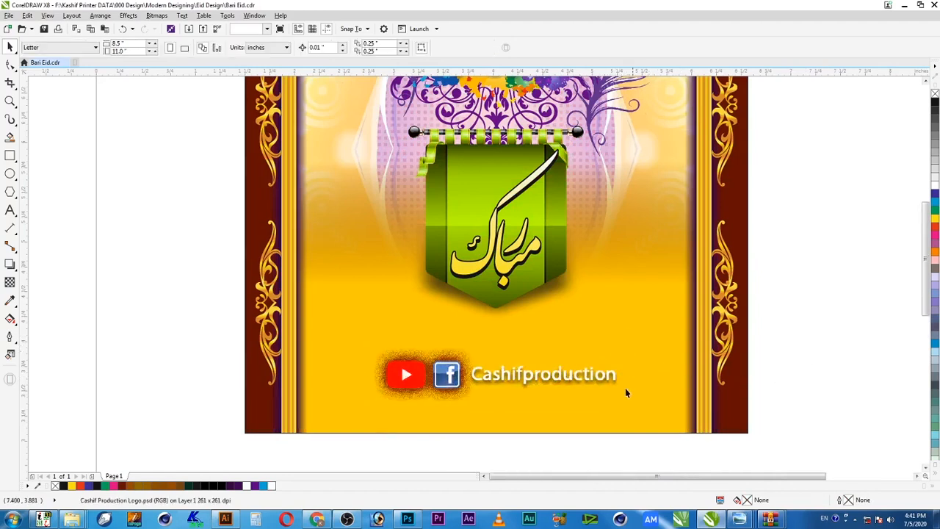
Save the document and delete the loose golden strip lying beside the poster.
{"action": "key", "text": "F4"}
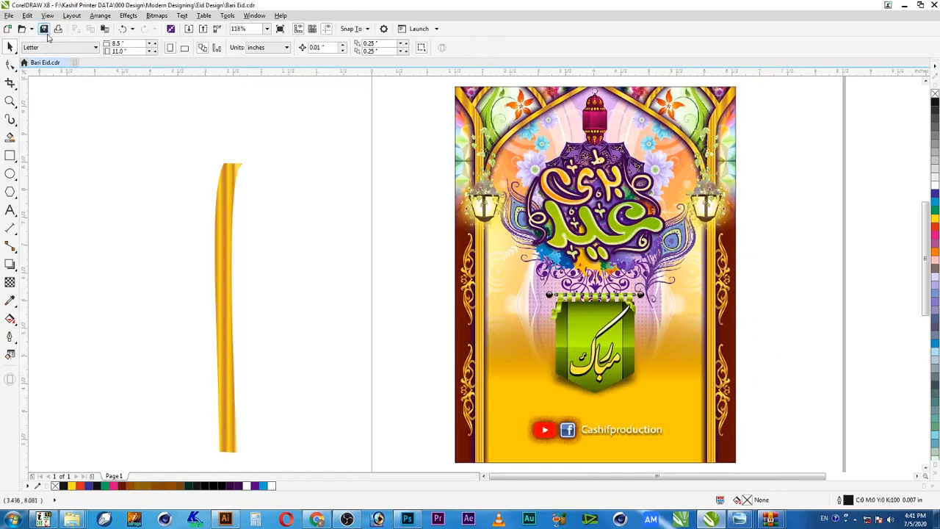
{"action": "left_click_drag", "start_coordinate": [287, 143], "coordinate": [198, 460]}
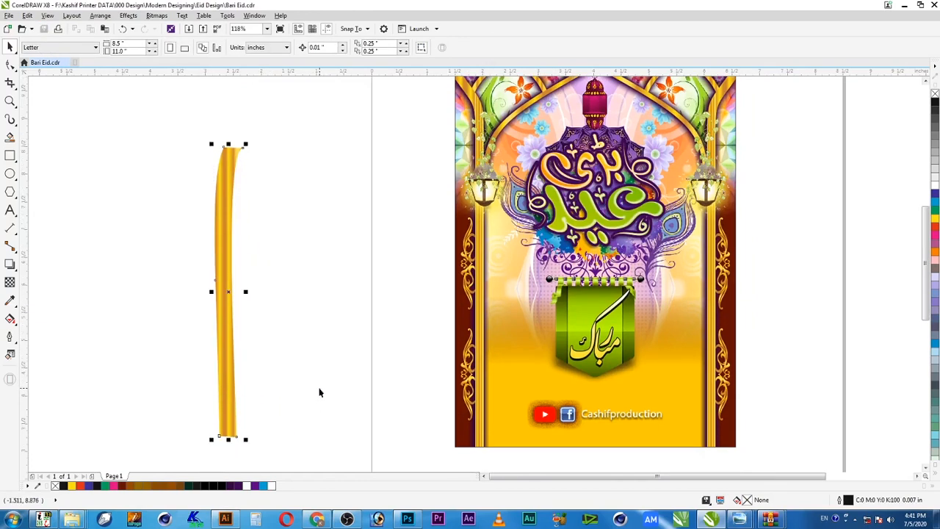
{"action": "scroll", "coordinate": [599, 319], "scroll_direction": "right", "scroll_amount": 3}
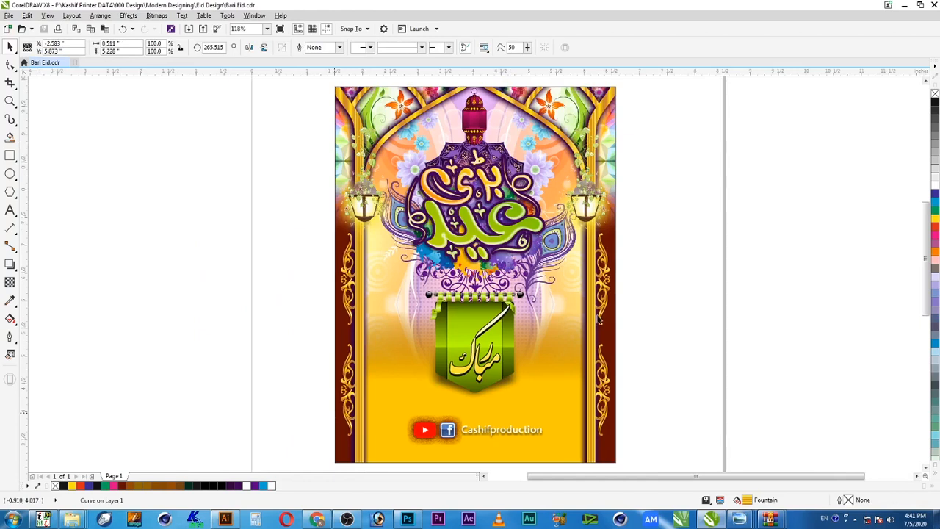
{"action": "left_click", "coordinate": [669, 314]}
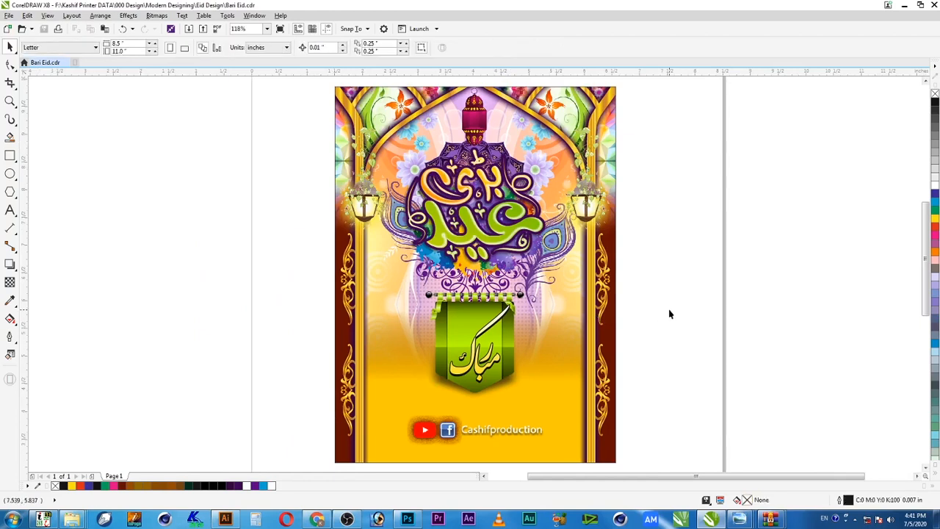